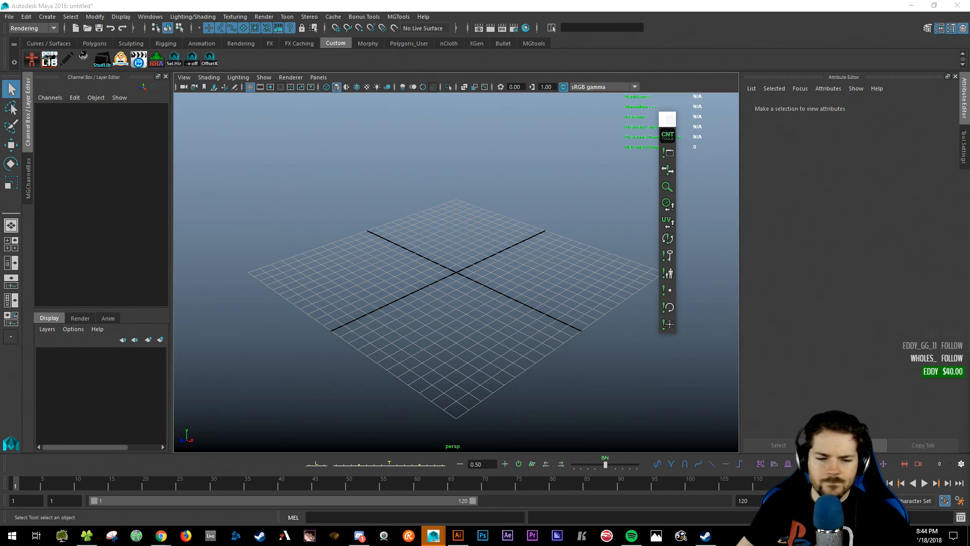
# - Create a new Web-Large 1920×1080 RGB document in Illustrator
pyautogui.click(458, 535)
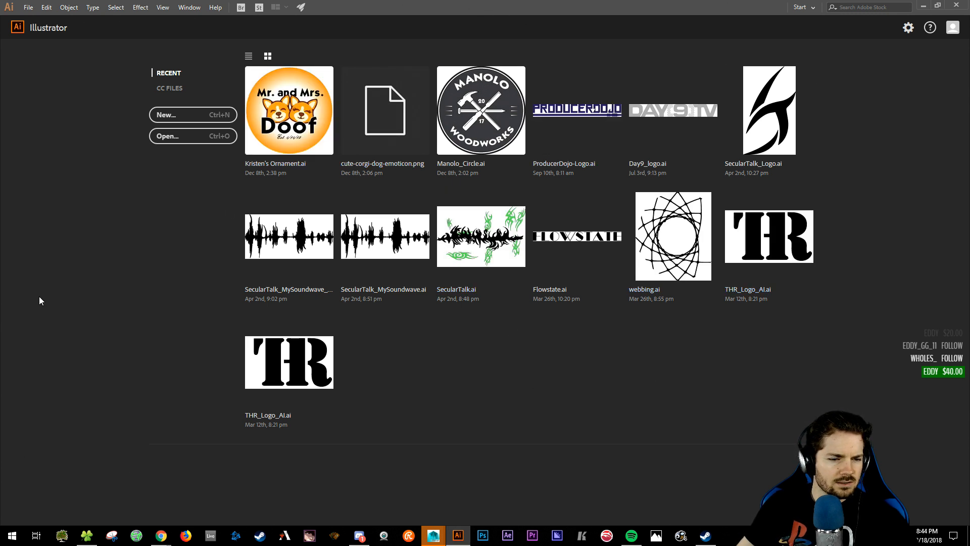
pyautogui.click(176, 114)
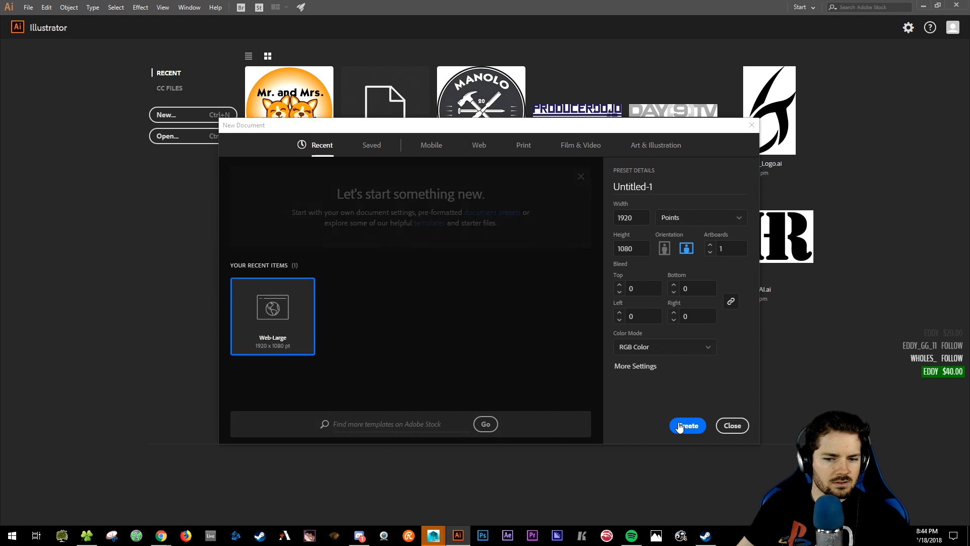
pyautogui.click(688, 426)
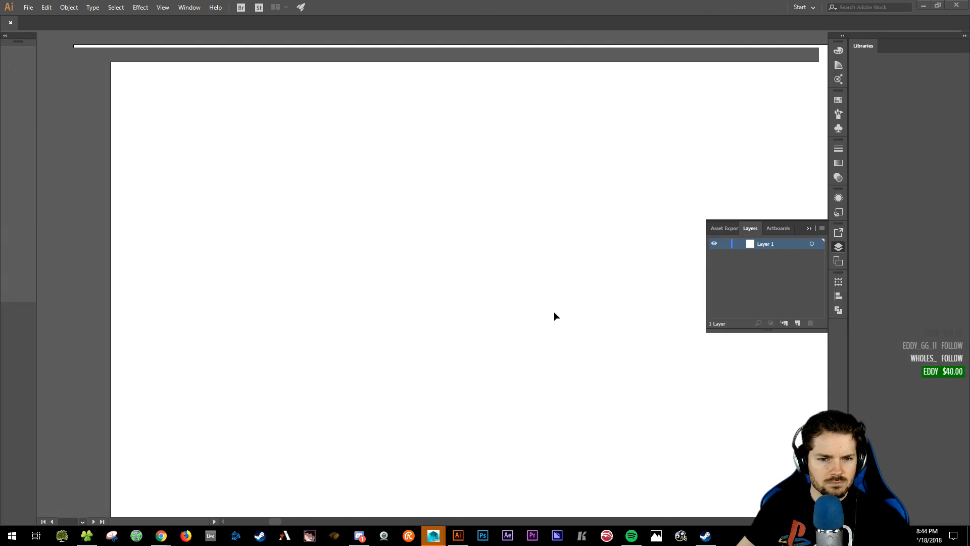
# - Paste the JJ monogram screenshot and position it on the artboard
pyautogui.hotkey('ctrl', 'v')
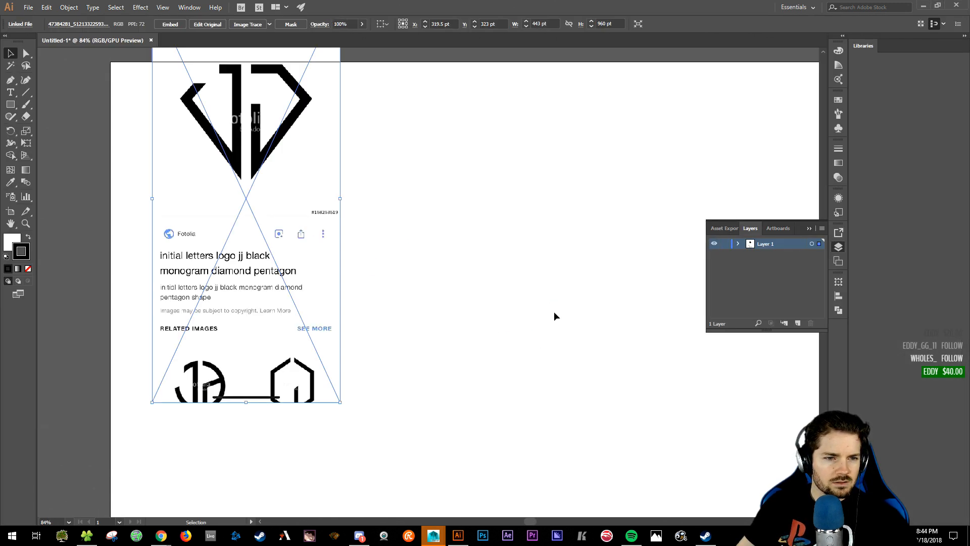
pyautogui.moveTo(237, 188); pyautogui.dragTo(313, 300)
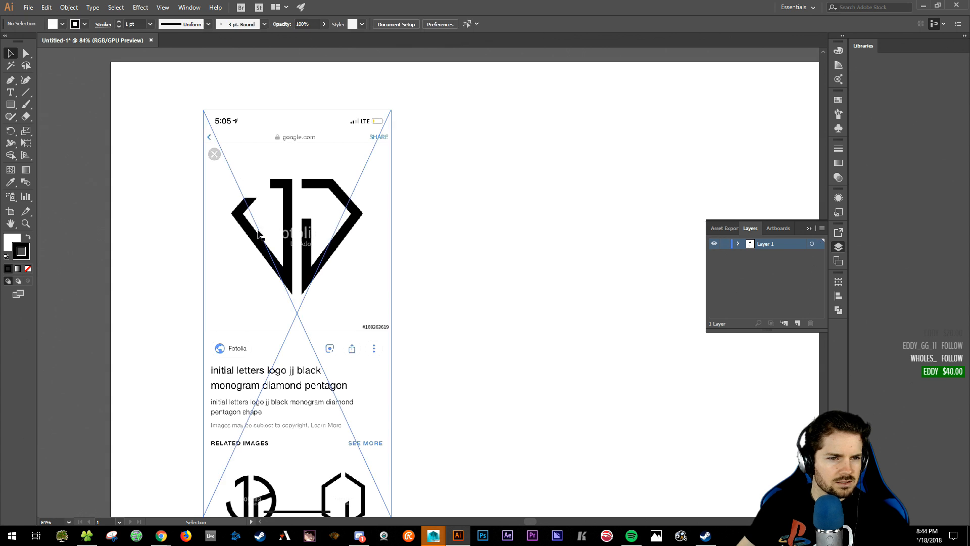
pyautogui.moveTo(204, 226); pyautogui.dragTo(208, 248)
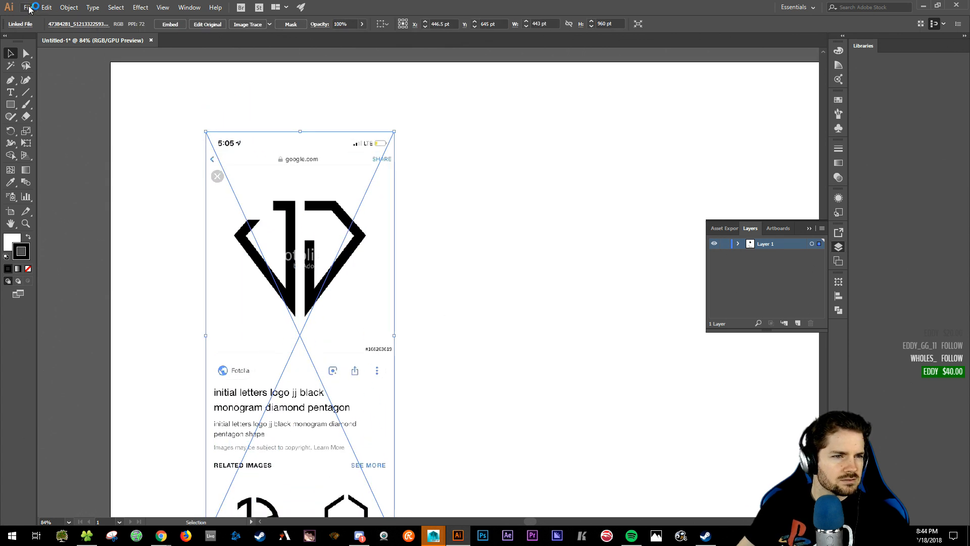
pyautogui.click(70, 8)
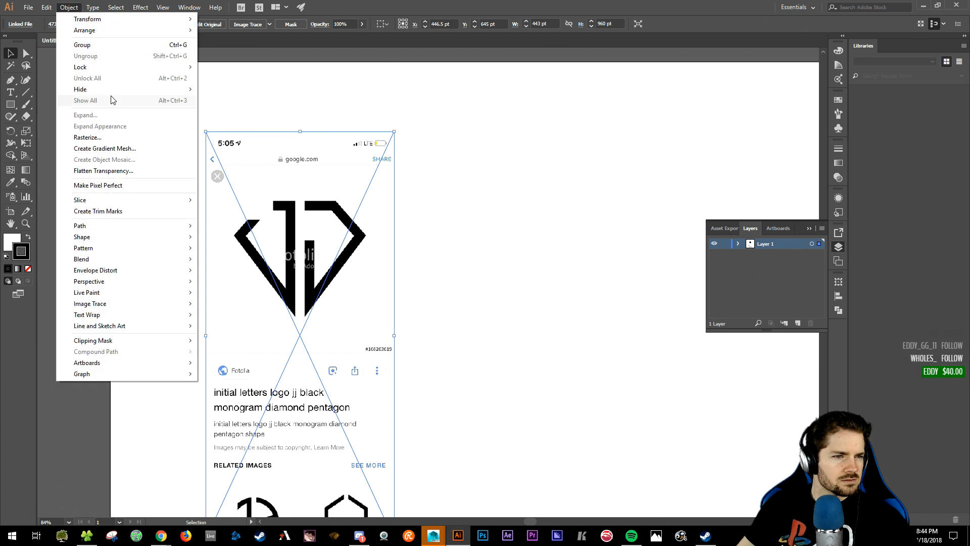
pyautogui.click(113, 45)
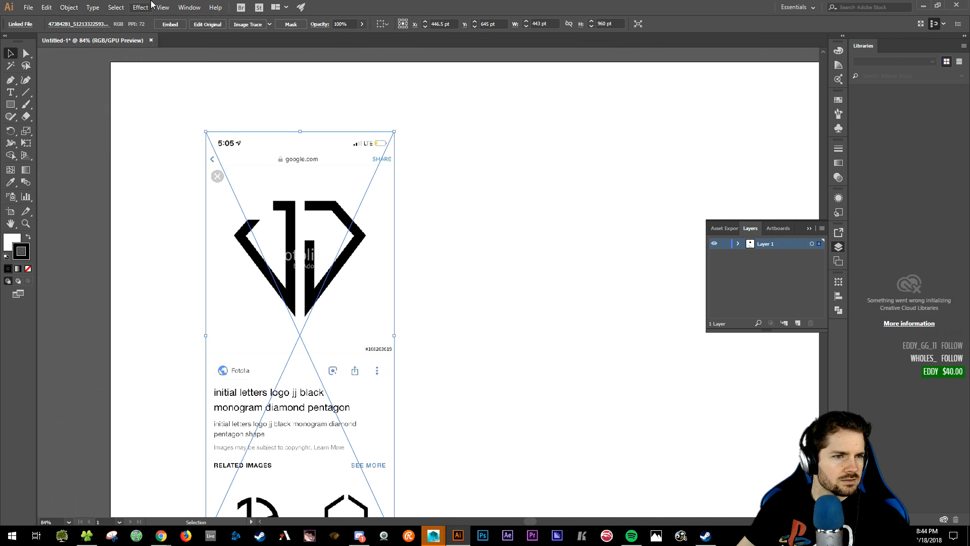
# - Image Trace the screenshot to black and white, move it right, and open Object > Expand
pyautogui.click(250, 24)
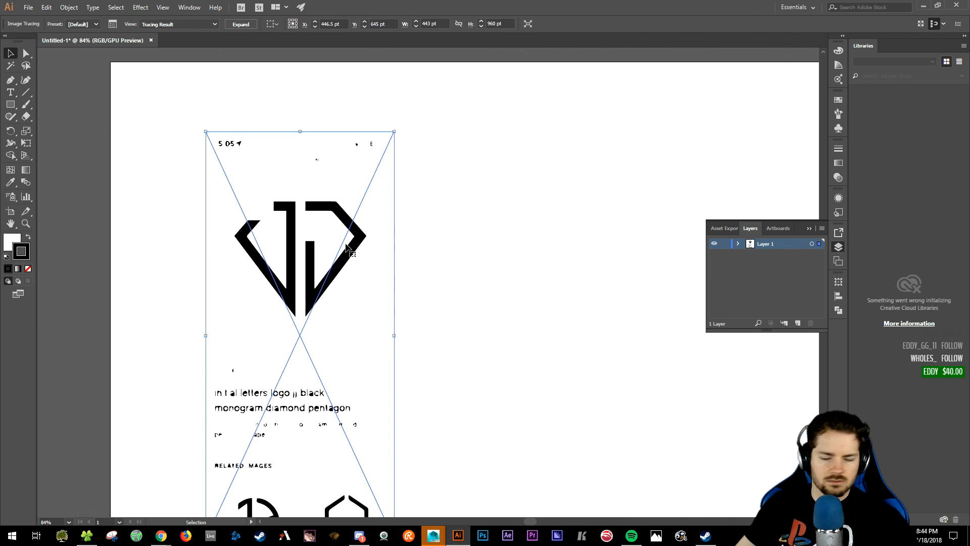
pyautogui.press('Return')
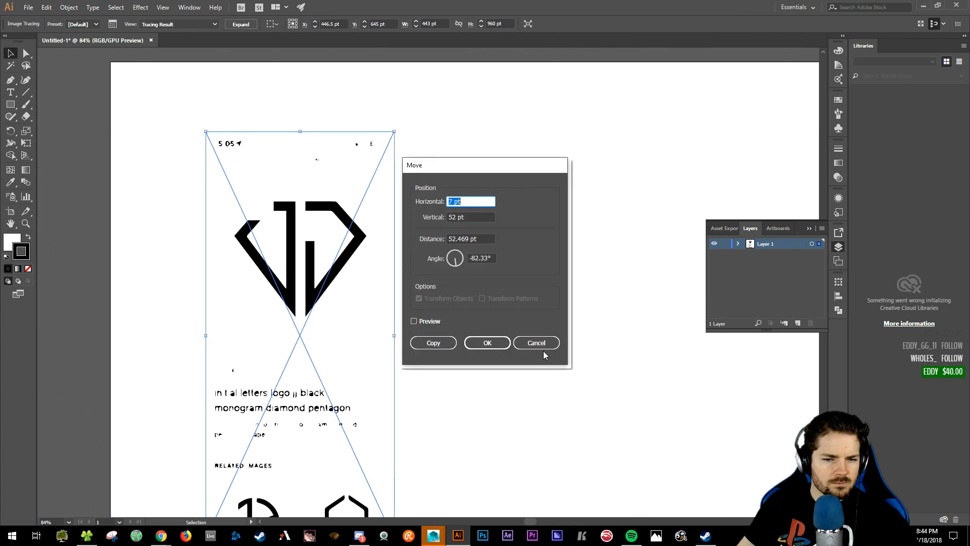
pyautogui.click(540, 346)
pyautogui.moveTo(310, 238); pyautogui.dragTo(410, 221)
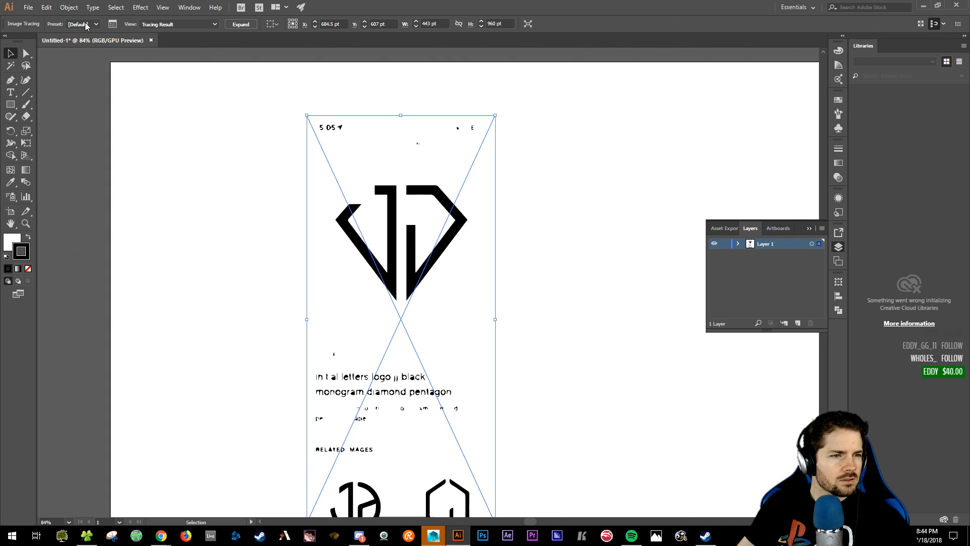
pyautogui.click(69, 7)
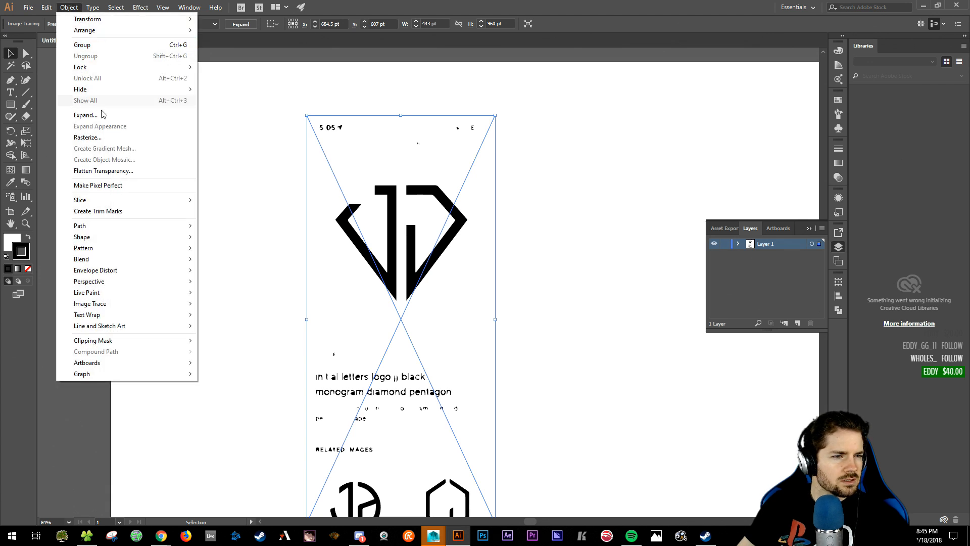
pyautogui.click(86, 115)
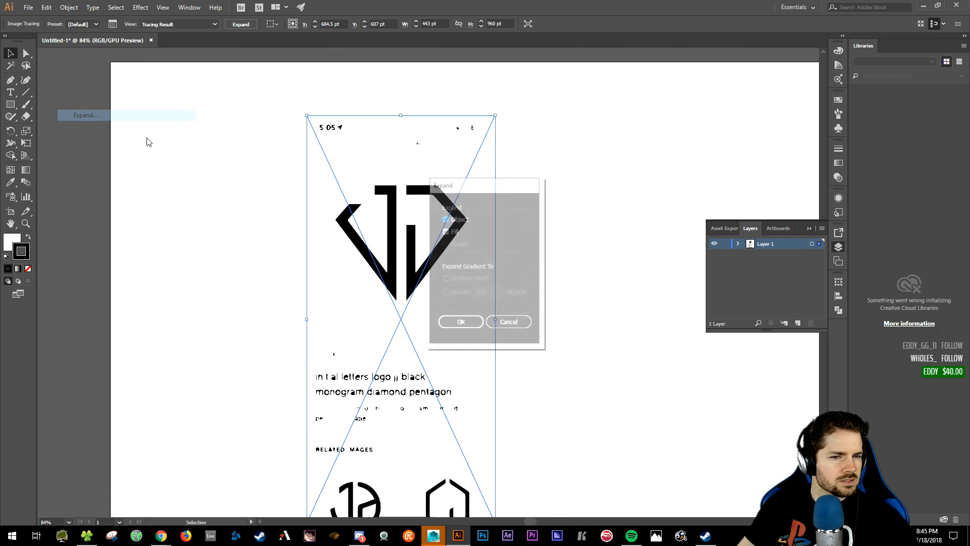
# - Expand the image trace into editable vector shapes
pyautogui.click(460, 324)
pyautogui.click(611, 213)
pyautogui.click(359, 300)
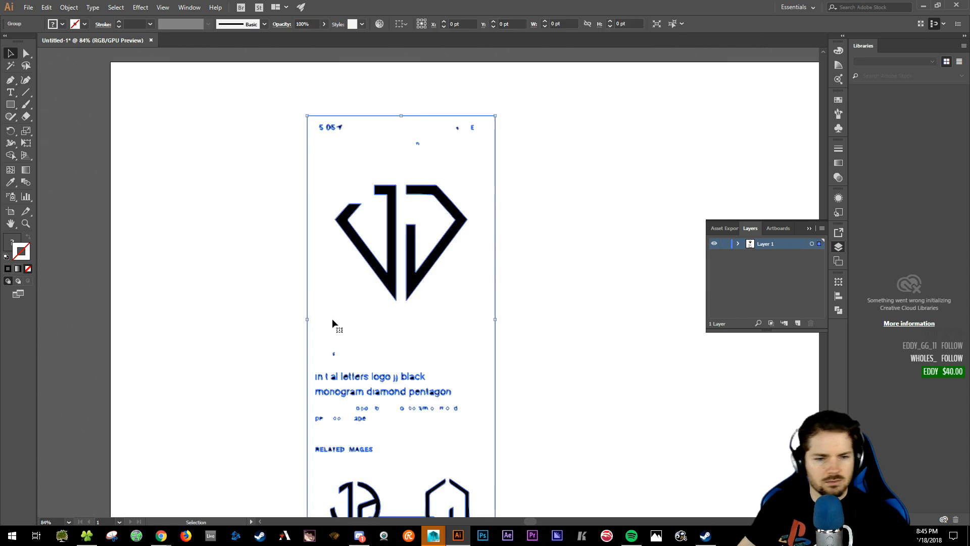
pyautogui.press('Delete')
pyautogui.press('a')
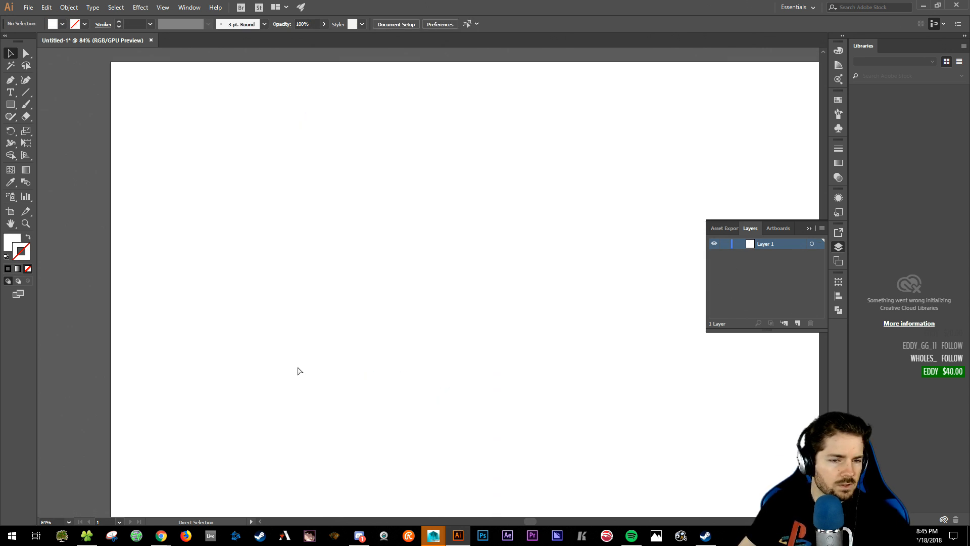
pyautogui.hotkey('ctrl', 'z')
pyautogui.press('v')
# - Ungroup the expanded trace into separate pieces
pyautogui.click(69, 7)
pyautogui.click(86, 55)
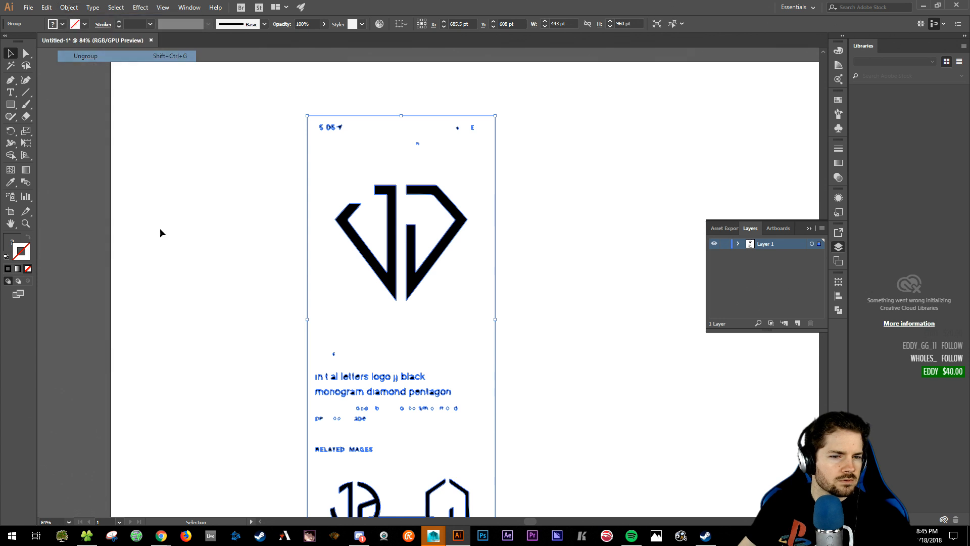
pyautogui.scroll(-1, 341, 432)
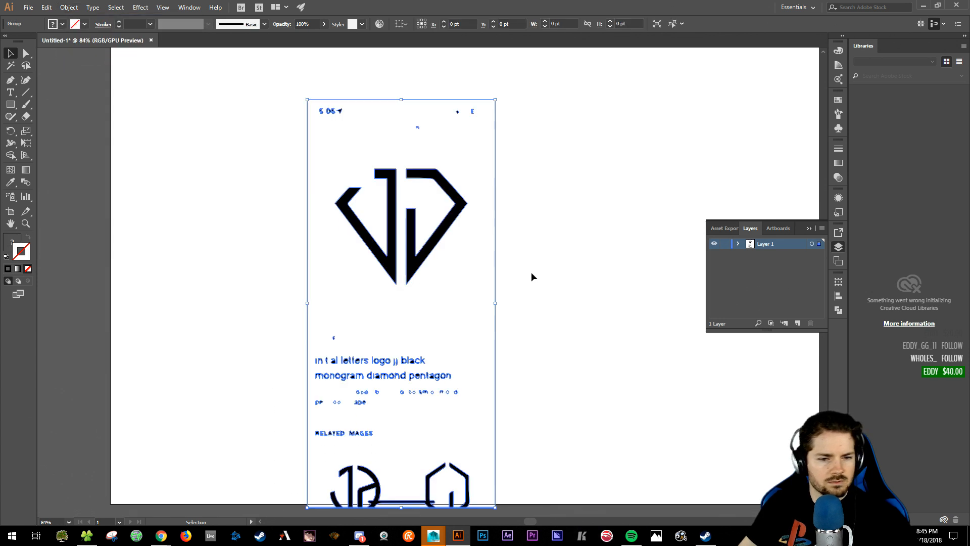
pyautogui.click(559, 293)
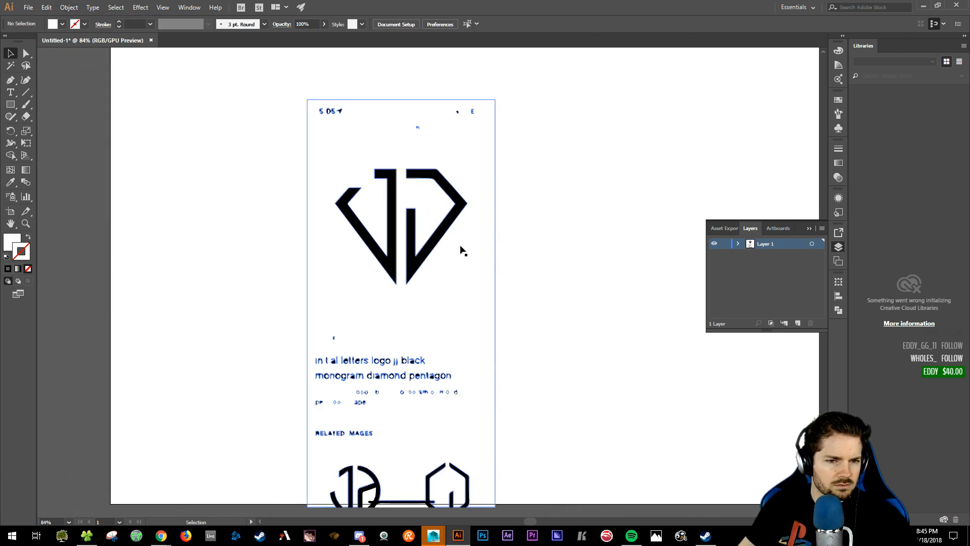
pyautogui.moveTo(425, 259); pyautogui.dragTo(655, 236)
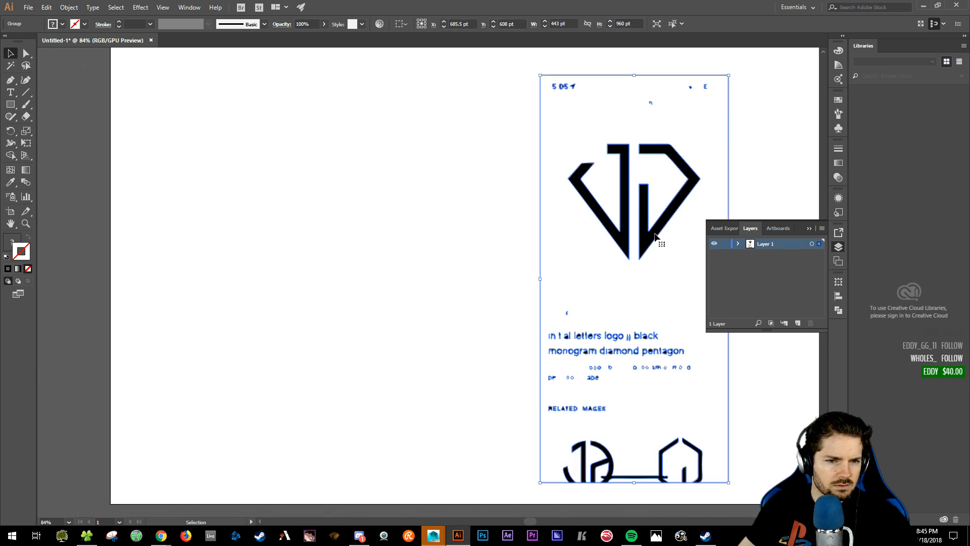
pyautogui.hotkey('ctrl', 'z')
pyautogui.click(75, 7)
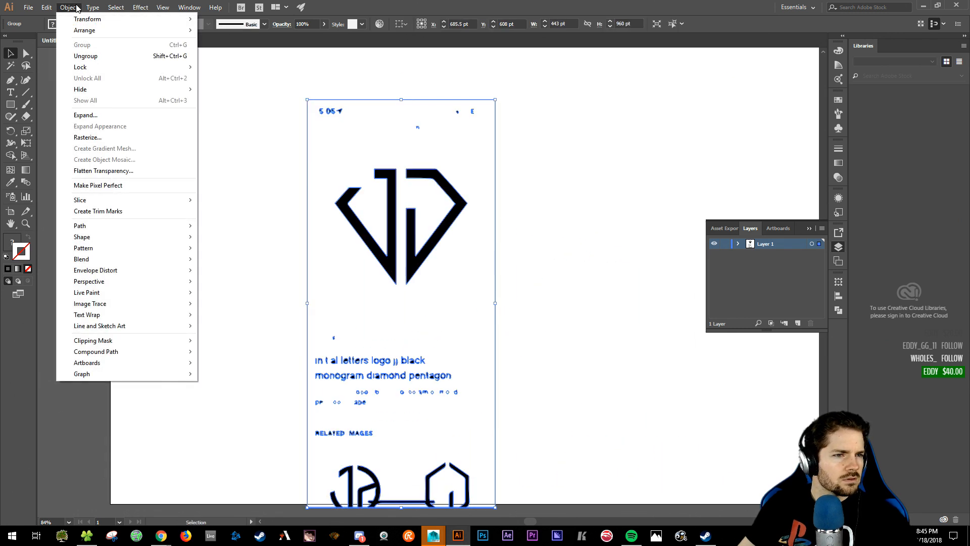
pyautogui.click(86, 56)
pyautogui.click(263, 161)
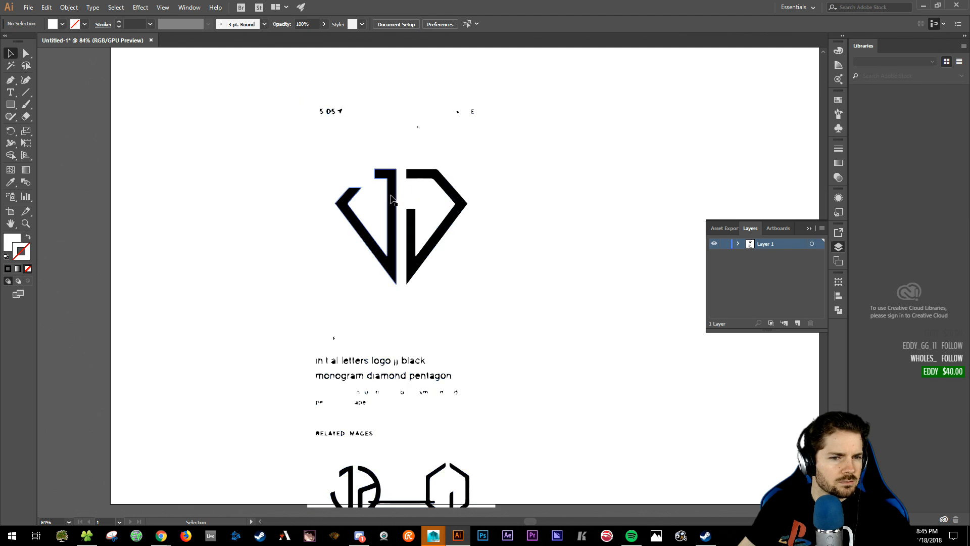
pyautogui.moveTo(391, 199); pyautogui.dragTo(643, 191)
pyautogui.hotkey('ctrl', 'z')
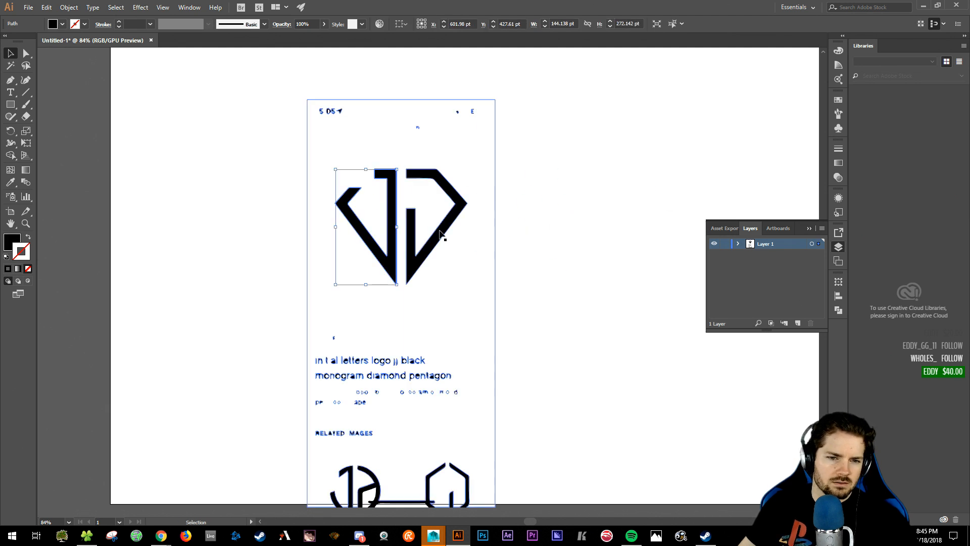
# - Move both JJ logo pieces aside, delete the leftover screenshot trace, and reposition the logo
pyautogui.keyDown('shift'); pyautogui.click(442, 235); pyautogui.keyUp('shift')
pyautogui.moveTo(442, 235); pyautogui.dragTo(723, 179)
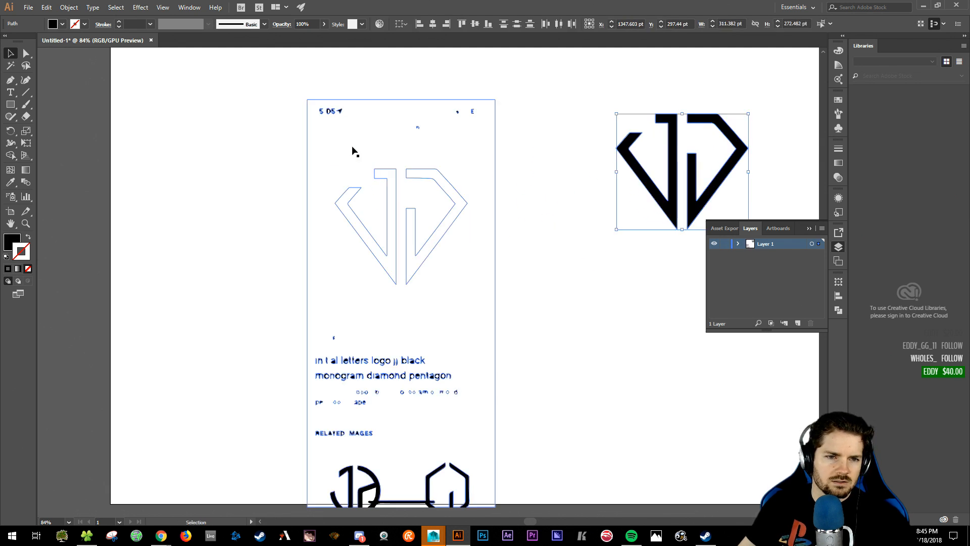
pyautogui.scroll(-2, 266, 79)
pyautogui.moveTo(267, 79); pyautogui.dragTo(505, 340)
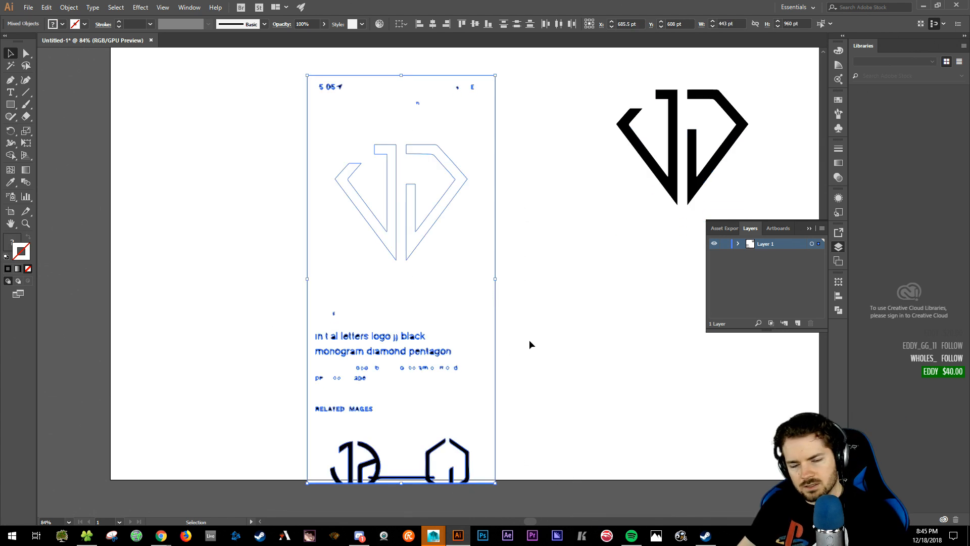
pyautogui.press('Delete')
pyautogui.moveTo(605, 75)
pyautogui.mouseDown()
pyautogui.moveTo(659, 141)
pyautogui.moveTo(726, 162)
pyautogui.mouseUp()
pyautogui.moveTo(674, 192); pyautogui.dragTo(403, 255)
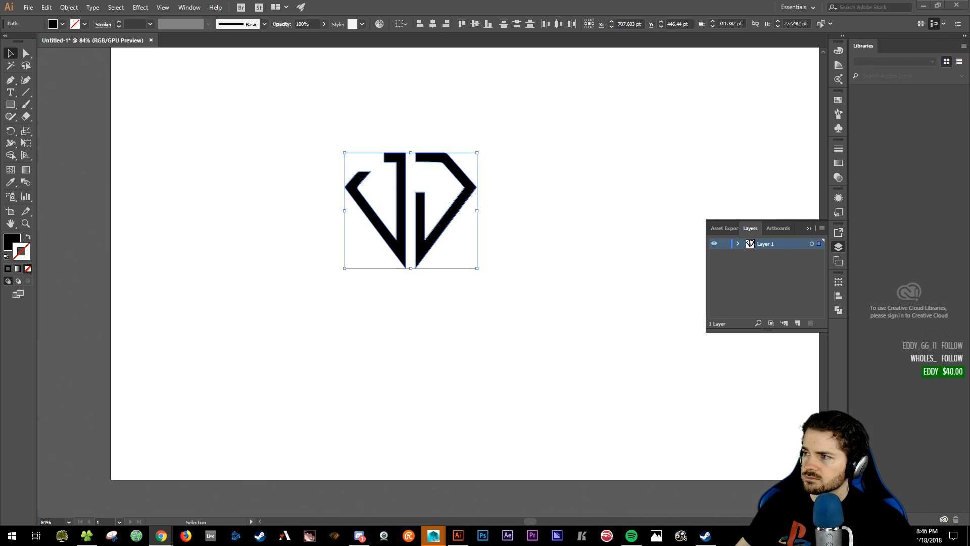
# - Collapse the Libraries panel, then show Chrome's Google Images results for 'diamond logo'
pyautogui.click(571, 244)
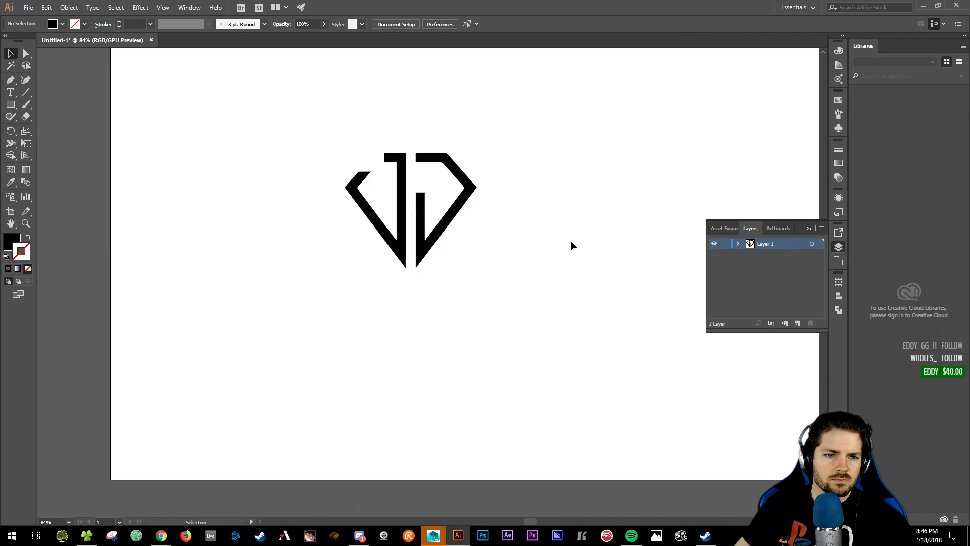
pyautogui.moveTo(525, 223)
pyautogui.mouseDown()
pyautogui.moveTo(496, 325)
pyautogui.moveTo(461, 234)
pyautogui.moveTo(432, 234)
pyautogui.moveTo(296, 178)
pyautogui.moveTo(559, 228)
pyautogui.moveTo(526, 228)
pyautogui.mouseUp()
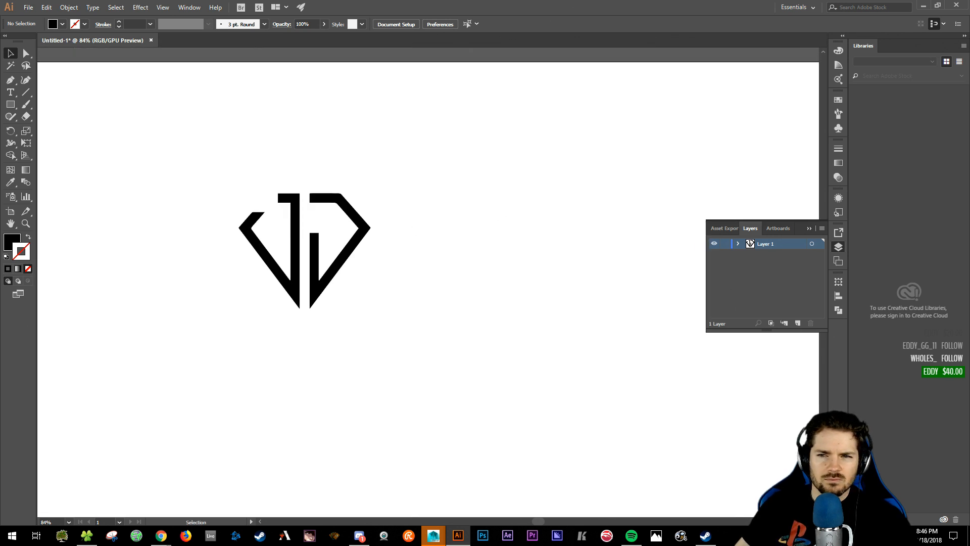
pyautogui.click(965, 37)
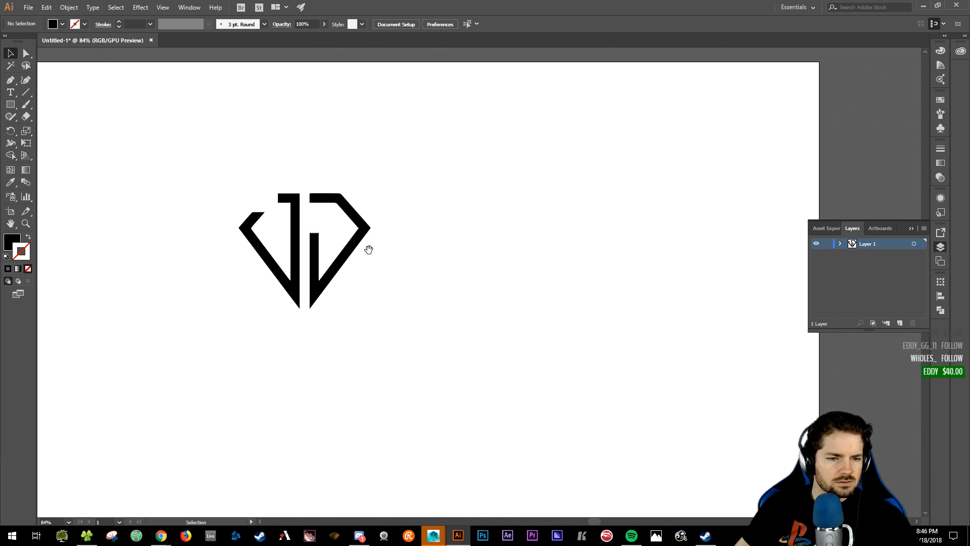
pyautogui.moveTo(369, 250); pyautogui.dragTo(499, 250)
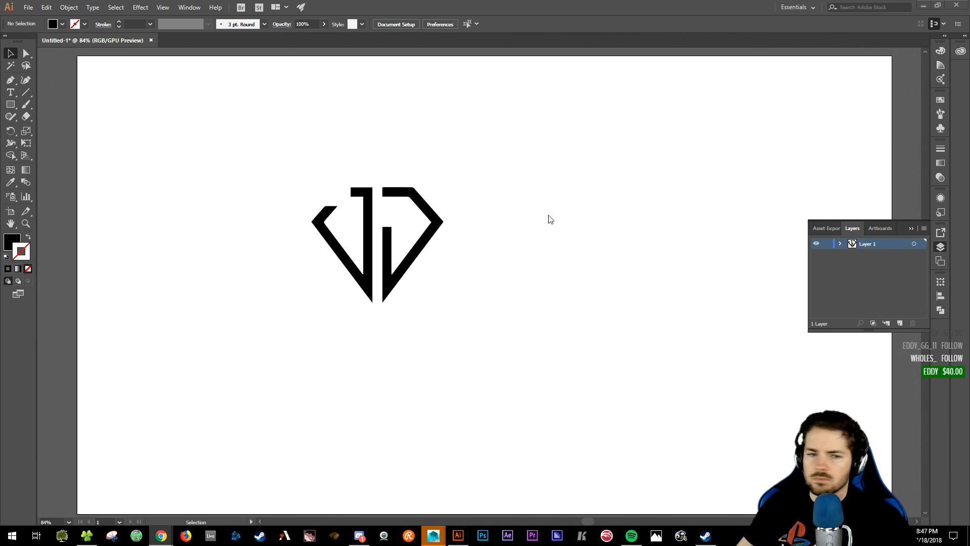
pyautogui.press('super+shift+Left')
pyautogui.click(119, 89)
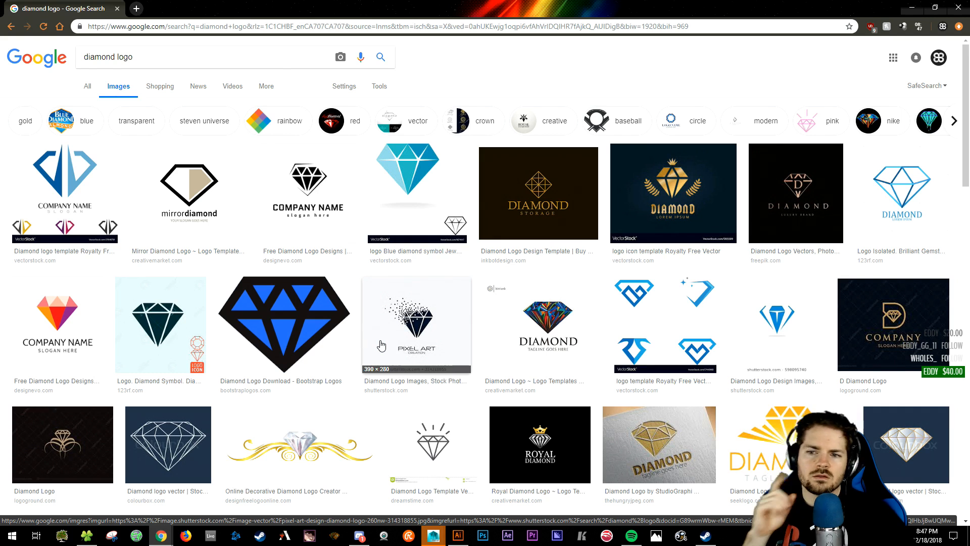
# - Preview the blue outlined 'Diamond Logo Isolated' result, then move Chrome aside and return to Illustrator
pyautogui.click(902, 195)
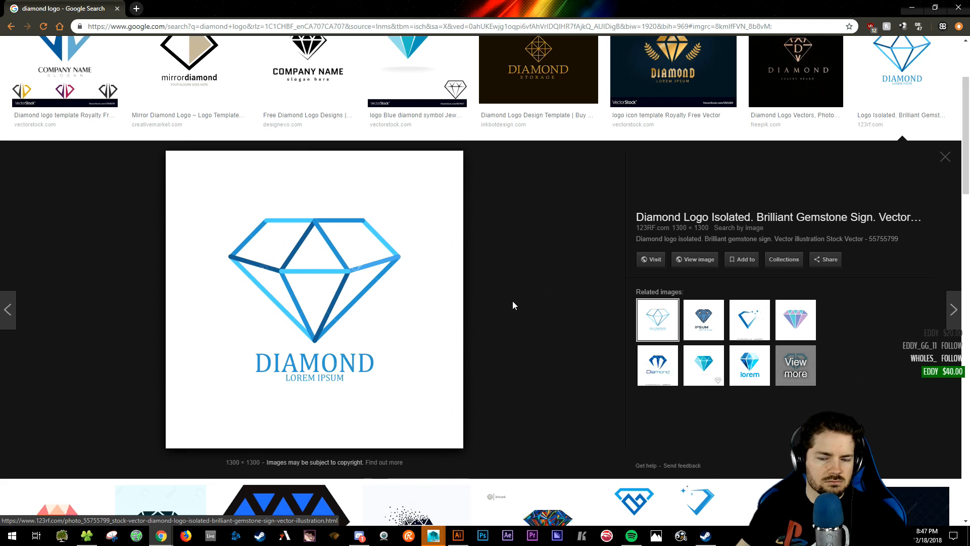
pyautogui.scroll(3, 491, 283)
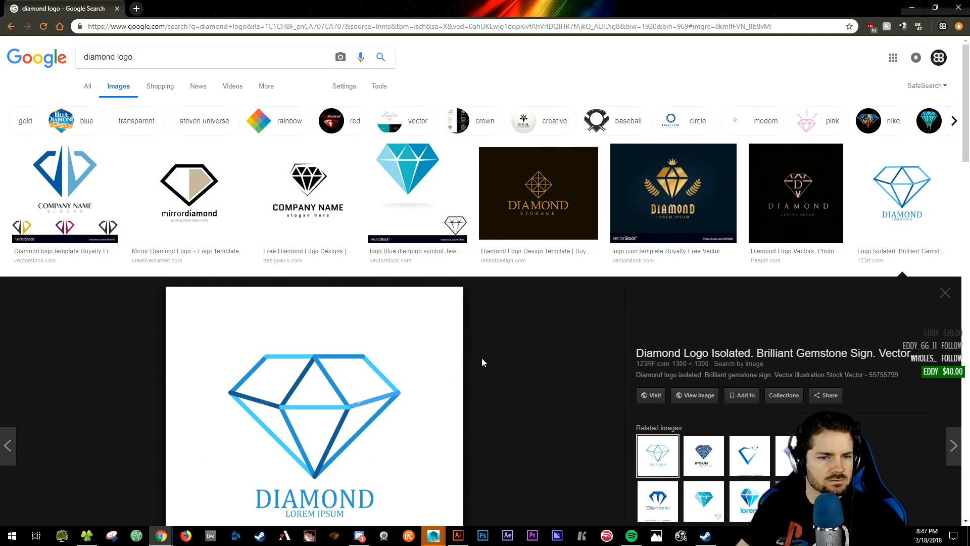
pyautogui.scroll(-9, 471, 363)
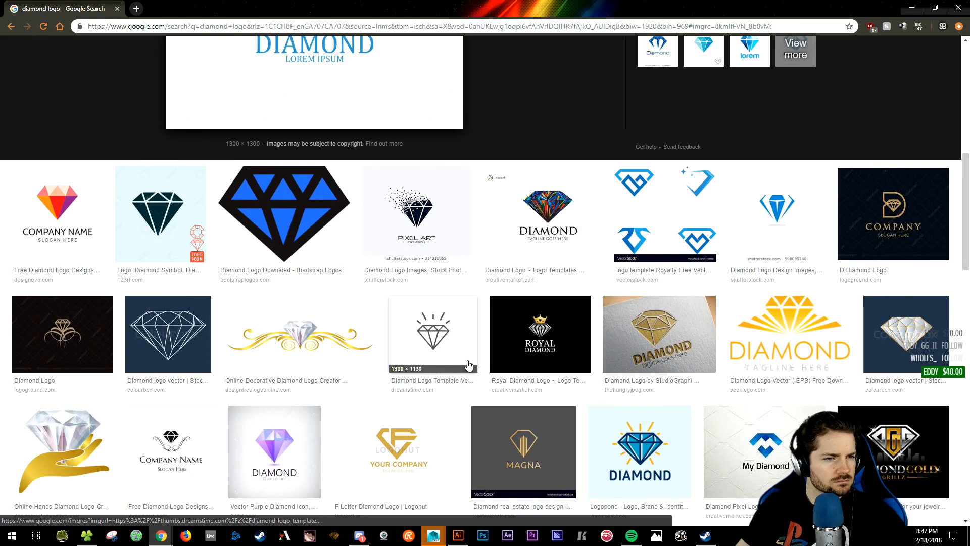
pyautogui.scroll(2, 469, 366)
pyautogui.scroll(7, 608, 393)
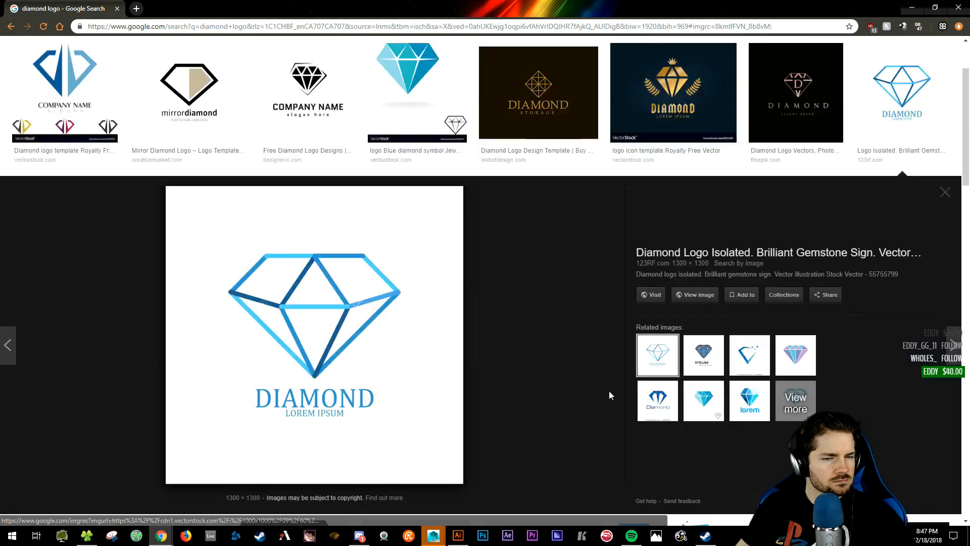
pyautogui.moveTo(622, 7); pyautogui.dragTo(695, 107)
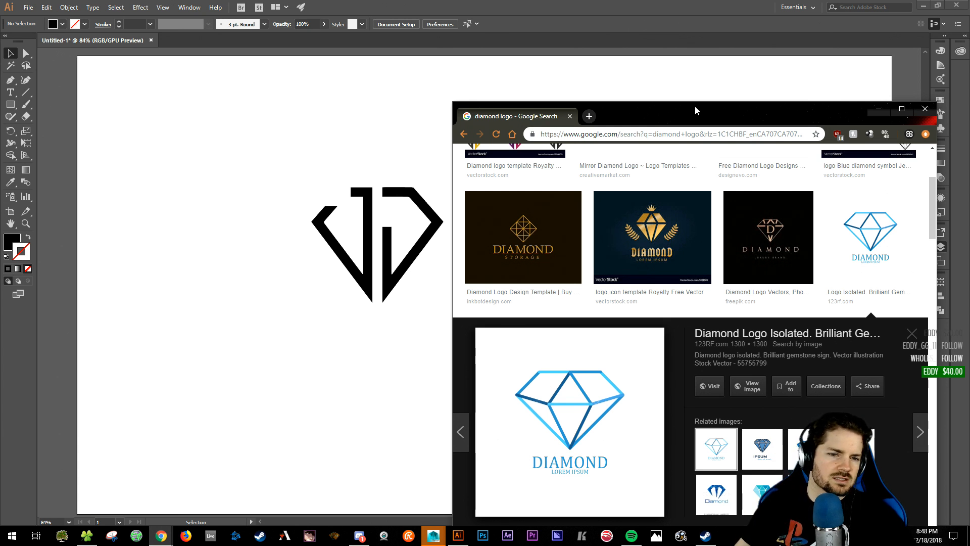
pyautogui.click(238, 280)
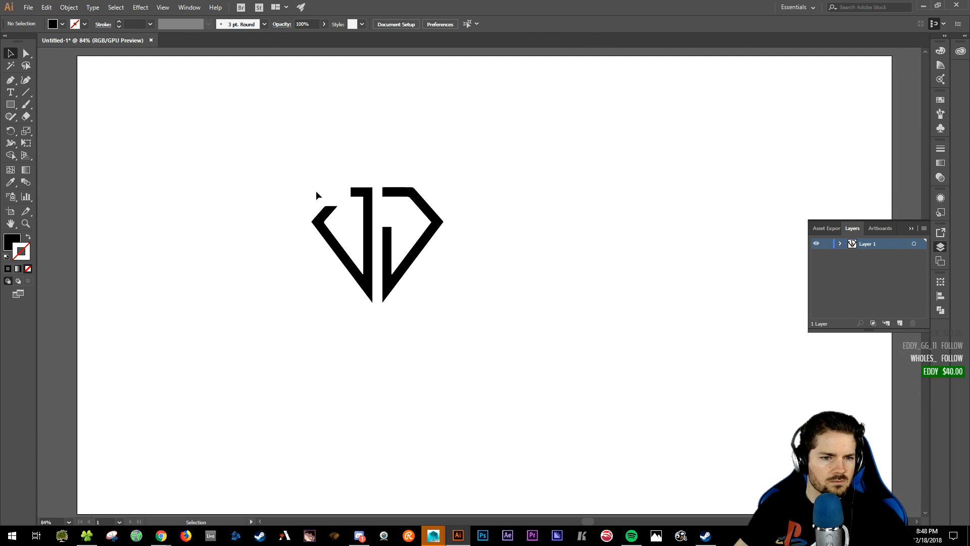
# - Select the whole JJ diamond logo and Alt-drag a copy to the right
pyautogui.moveTo(328, 216); pyautogui.dragTo(344, 223)
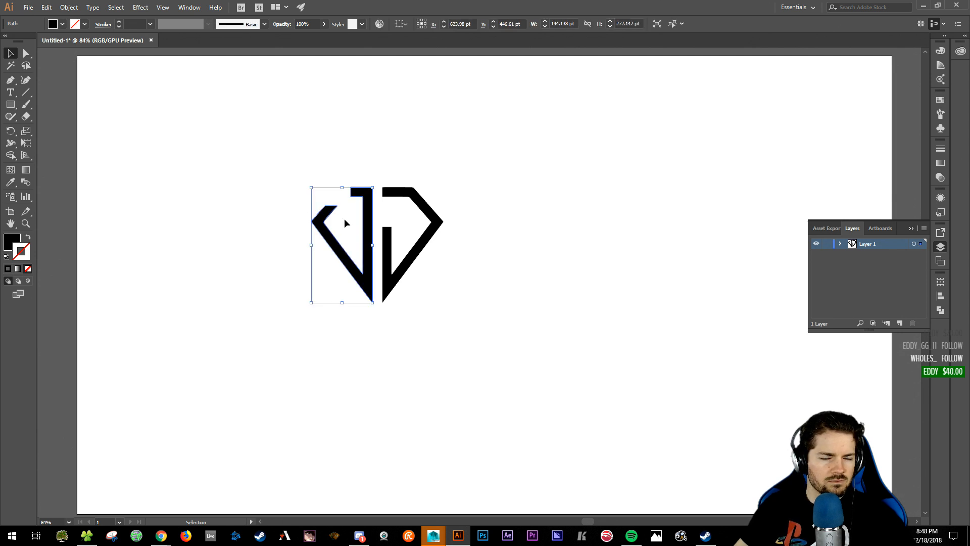
pyautogui.click(230, 245)
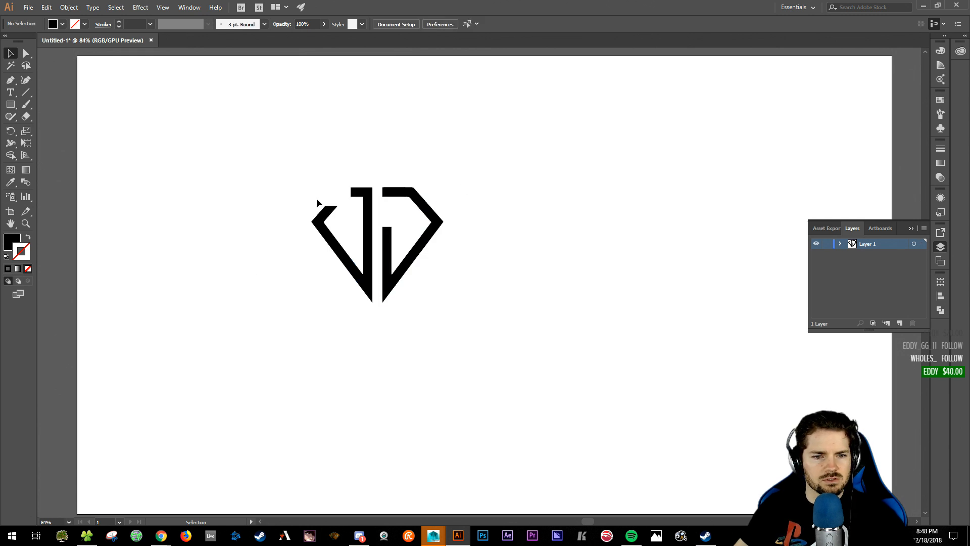
pyautogui.click(414, 197)
pyautogui.click(470, 348)
pyautogui.moveTo(292, 172); pyautogui.dragTo(459, 332)
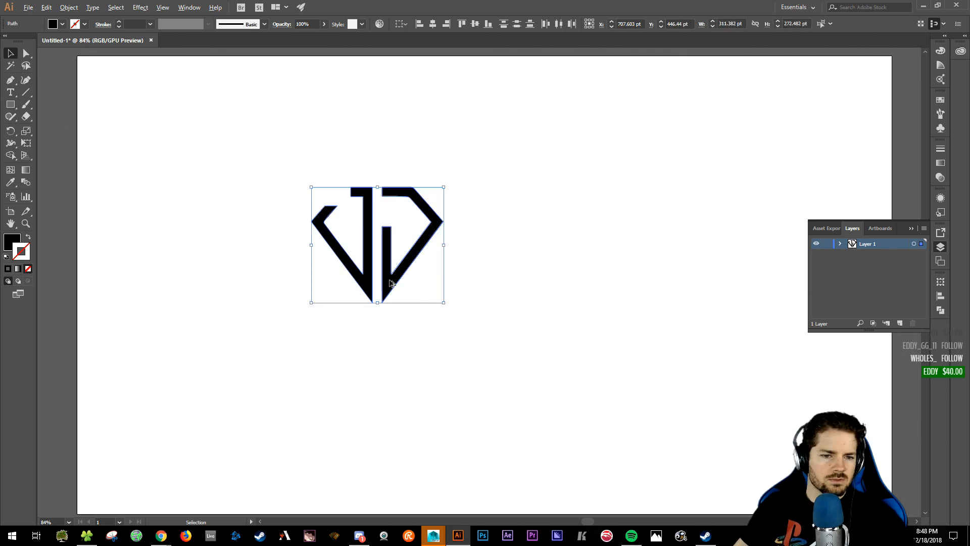
pyautogui.keyDown('alt'); pyautogui.moveTo(394, 285); pyautogui.dragTo(674, 266); pyautogui.keyUp('alt')
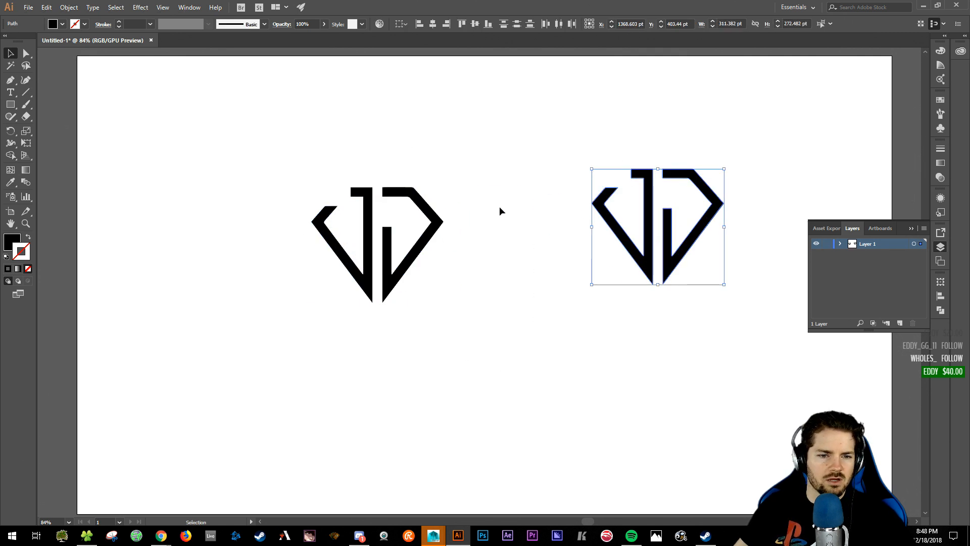
# - Nudge the original logo's right J shape with the arrow keys to adjust spacing
pyautogui.click(429, 238)
pyautogui.press('Left')
pyautogui.press('Left')
pyautogui.press('Left')
pyautogui.press('Left')
pyautogui.press('Left')
pyautogui.press('Left')
pyautogui.press('Left')
pyautogui.press('Left')
pyautogui.press('Left')
pyautogui.press('Left')
pyautogui.press('Left')
pyautogui.press('Left')
pyautogui.press('Left')
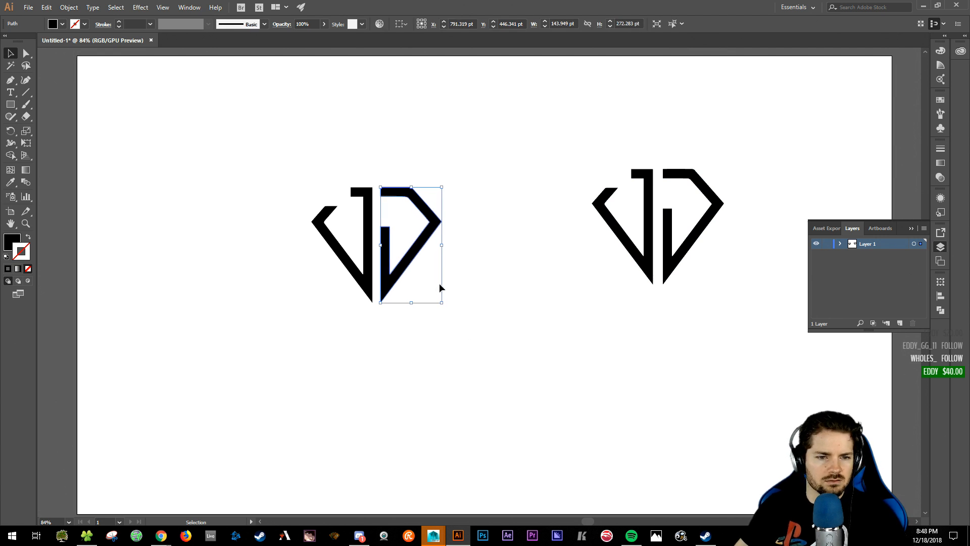
pyautogui.click(482, 301)
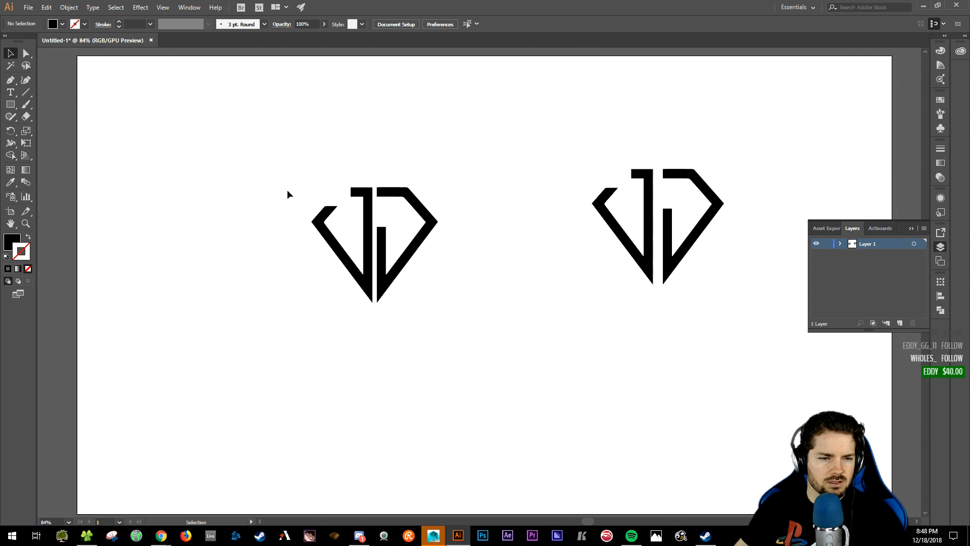
pyautogui.click(26, 171)
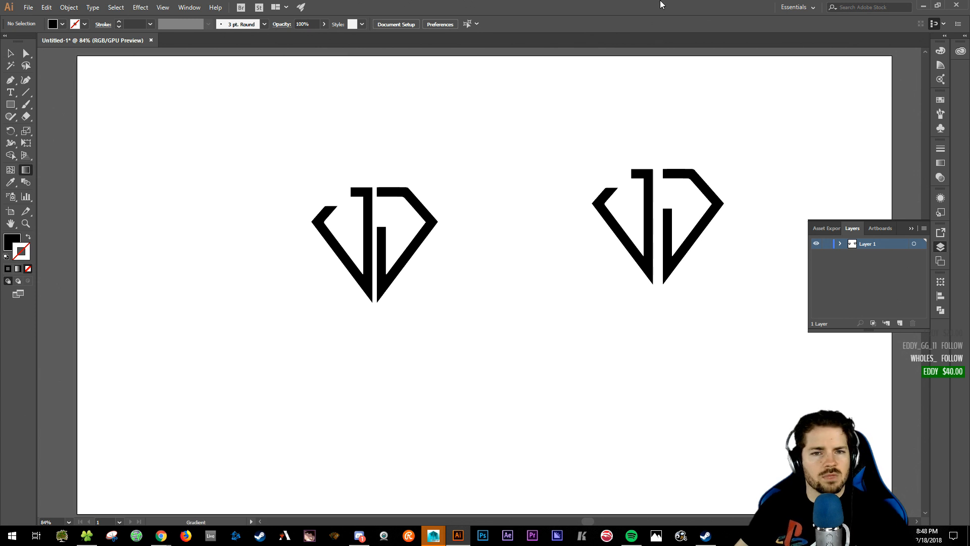
pyautogui.press('v')
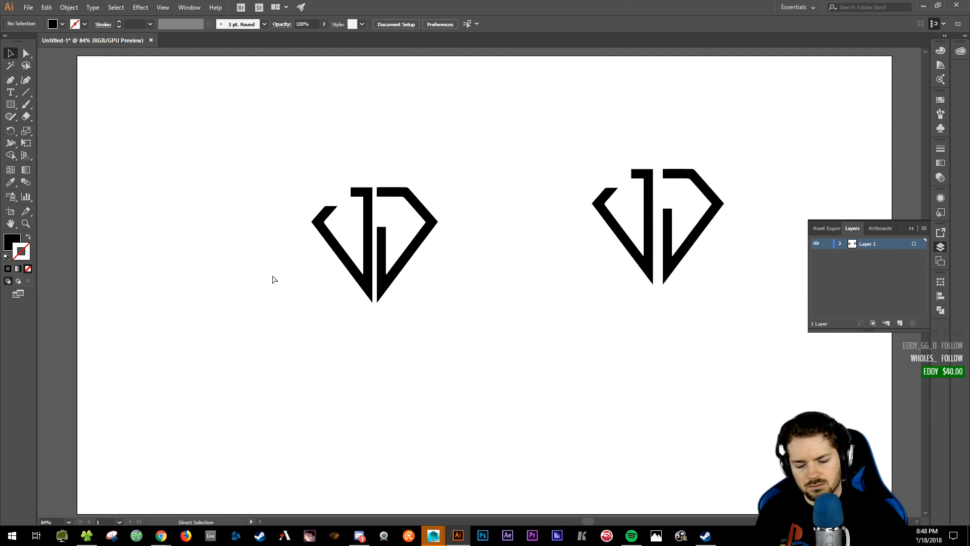
pyautogui.hotkey('ctrl', '+')
pyautogui.hotkey('ctrl', '+')
pyautogui.moveTo(282, 273); pyautogui.dragTo(380, 342)
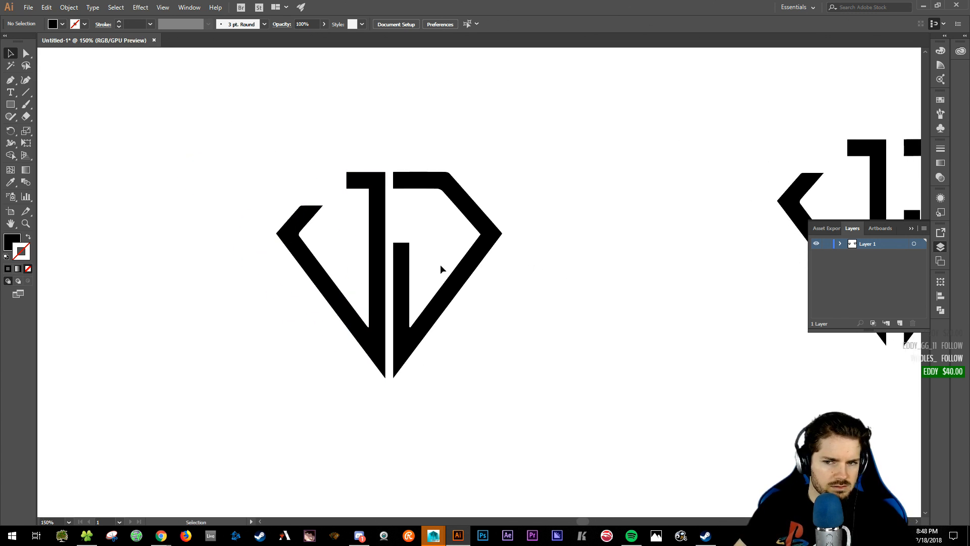
pyautogui.click(440, 219)
pyautogui.press('Right')
pyautogui.press('Right')
pyautogui.press('Right')
pyautogui.press('Right')
pyautogui.press('Right')
pyautogui.press('Right')
pyautogui.press('Right')
pyautogui.press('Right')
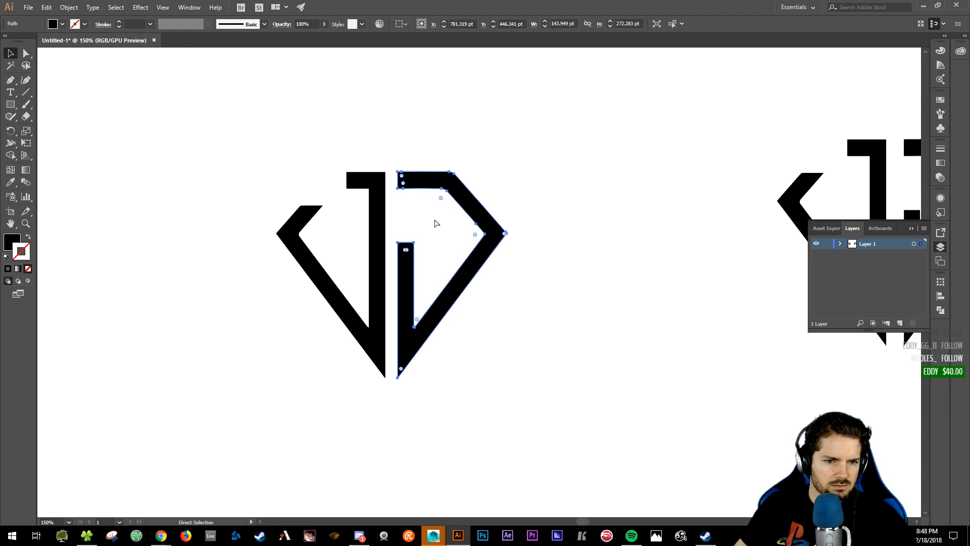
pyautogui.press('Right')
pyautogui.press('Right')
pyautogui.press('Right')
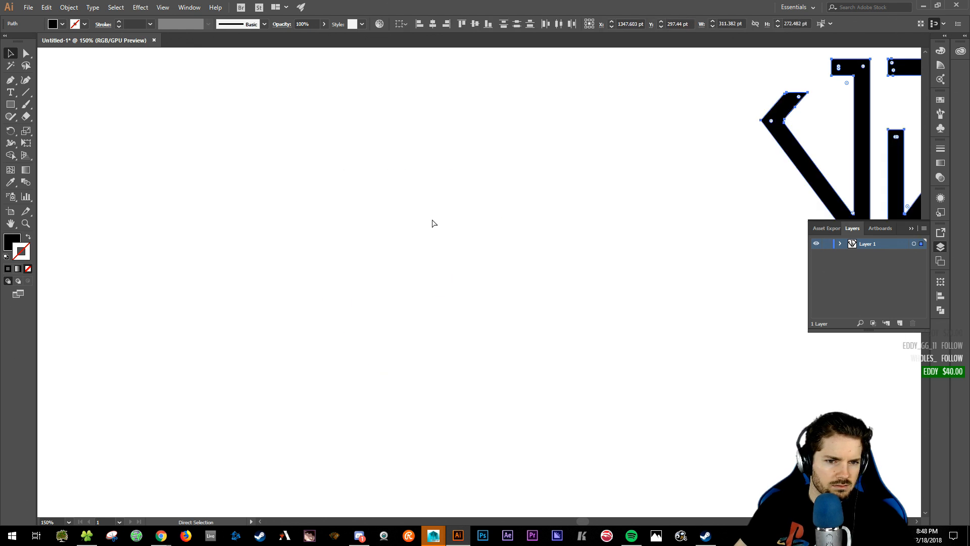
# - Recentre the original logo with Edit > Redo Move
pyautogui.press('v')
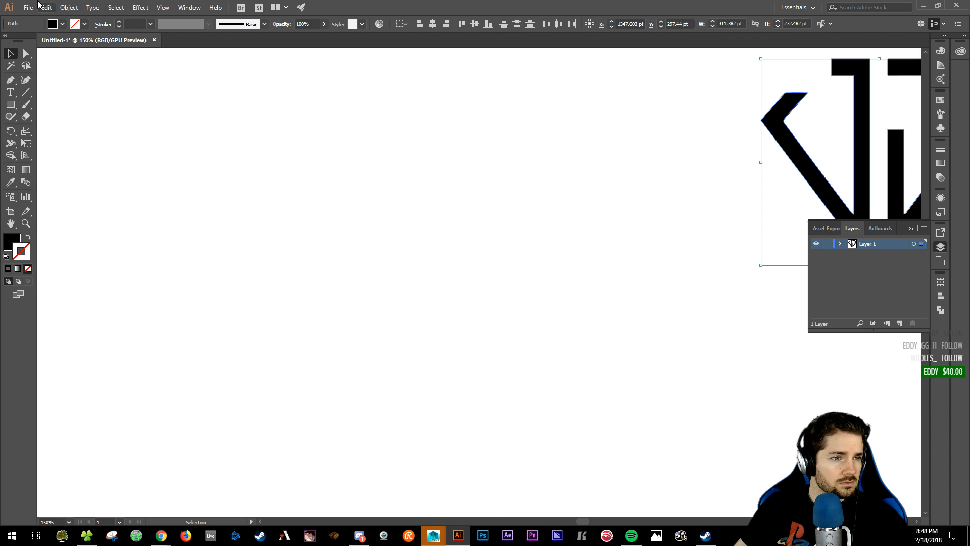
pyautogui.click(46, 7)
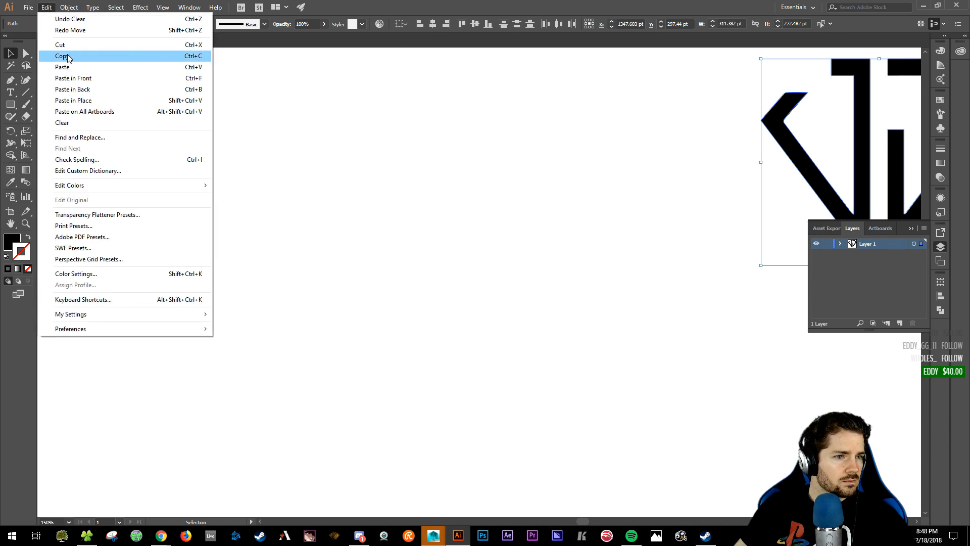
pyautogui.click(75, 31)
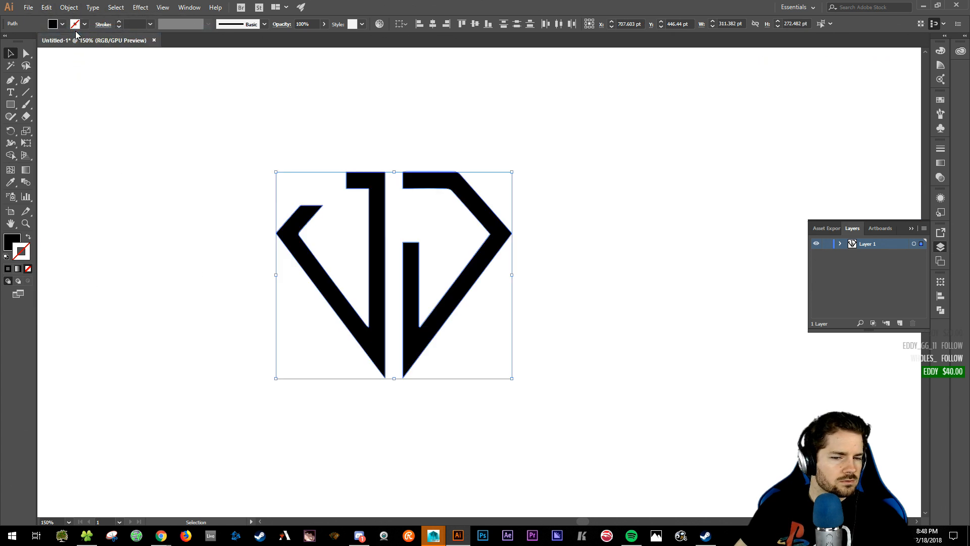
pyautogui.click(488, 136)
pyautogui.click(439, 179)
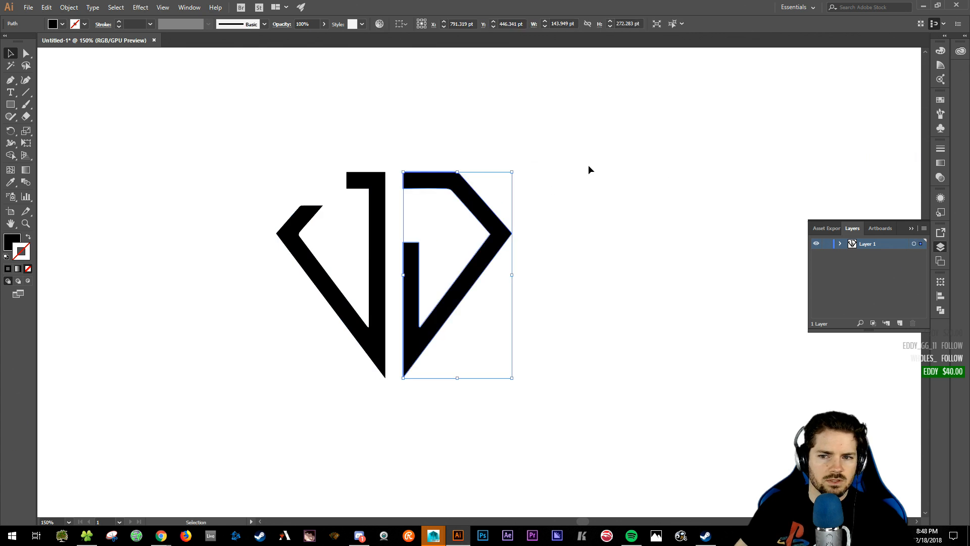
# - Duplicate the whole logo up and to the right
pyautogui.moveTo(656, 199); pyautogui.dragTo(540, 222)
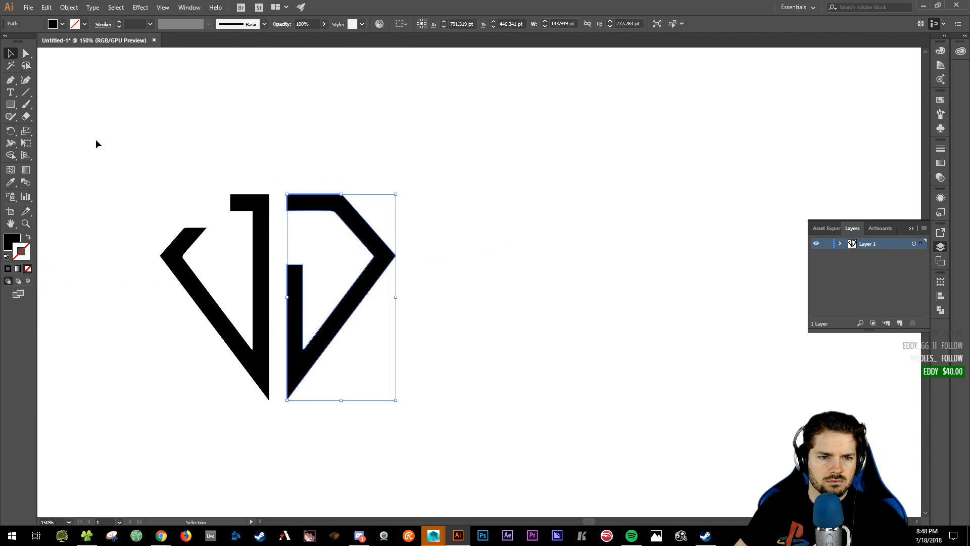
pyautogui.moveTo(95, 143); pyautogui.dragTo(737, 216)
pyautogui.click(318, 152)
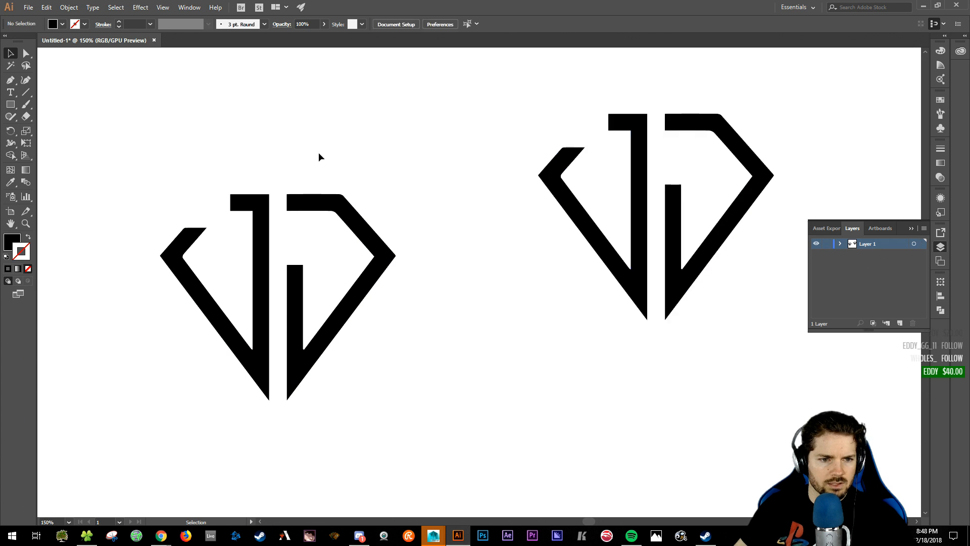
pyautogui.moveTo(310, 204); pyautogui.dragTo(493, 182)
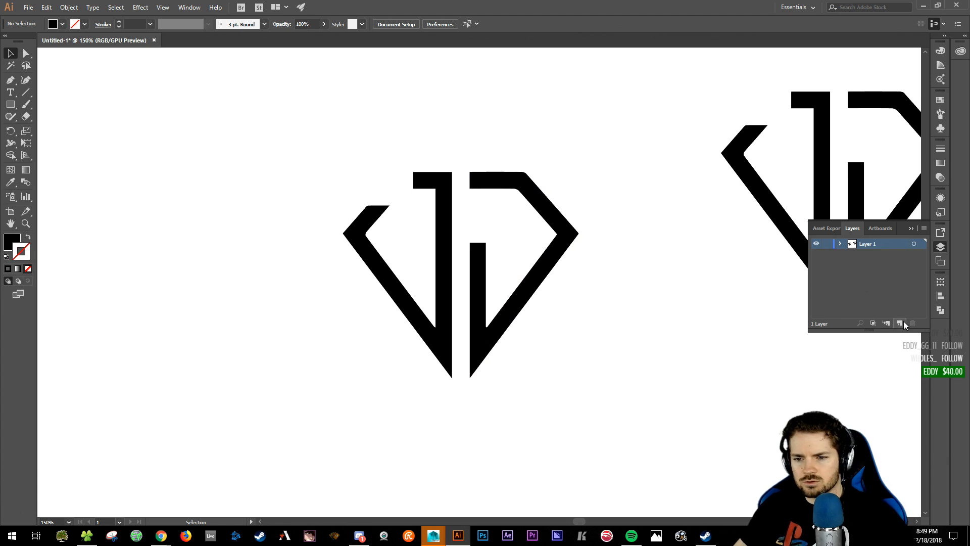
# - Move Layer 2 below Layer 1 and pen-trace a test diagonal band of the left J
pyautogui.moveTo(869, 246); pyautogui.dragTo(873, 270)
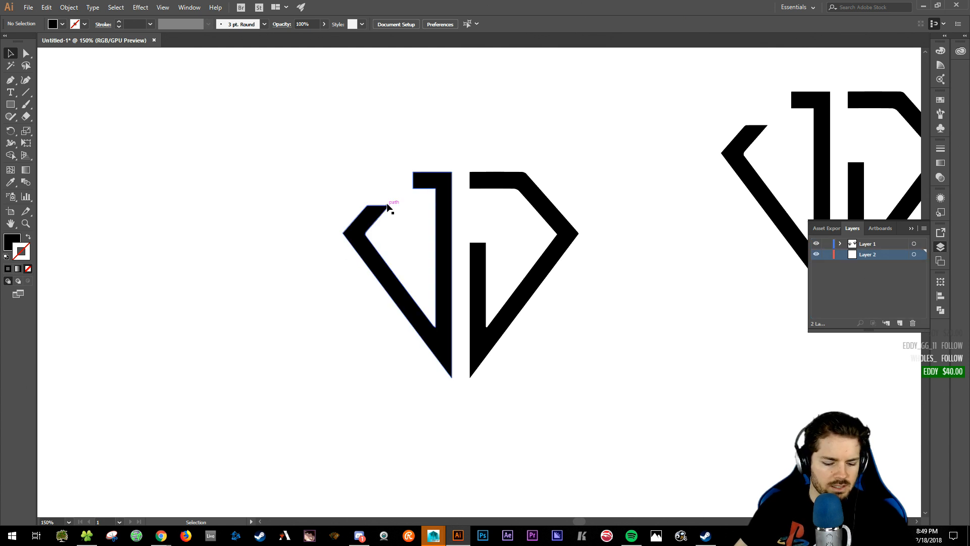
pyautogui.press('p')
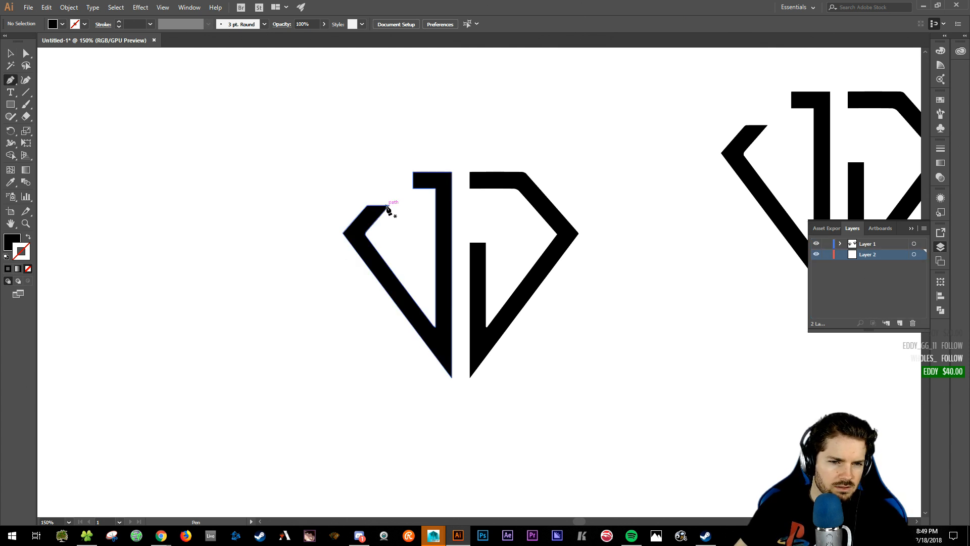
pyautogui.click(390, 206)
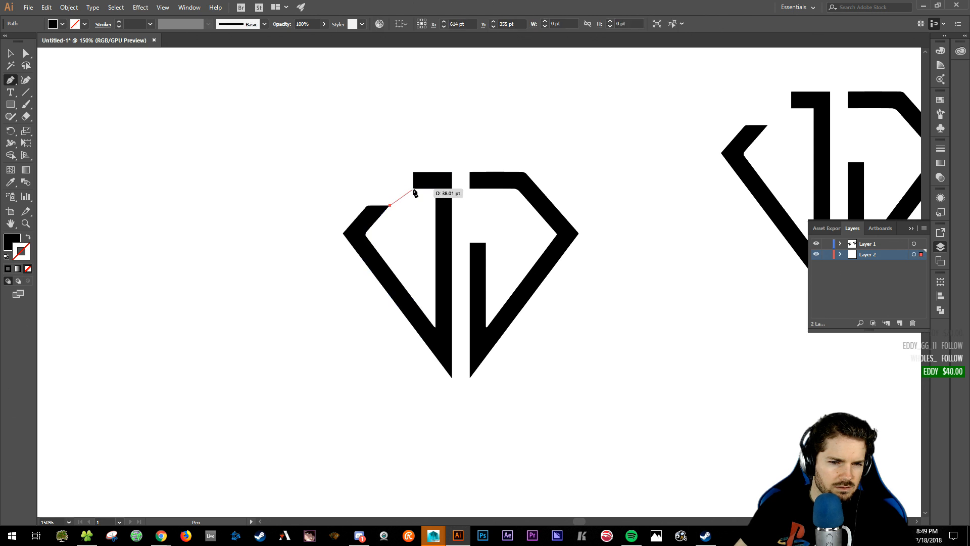
pyautogui.click(413, 190)
pyautogui.click(414, 173)
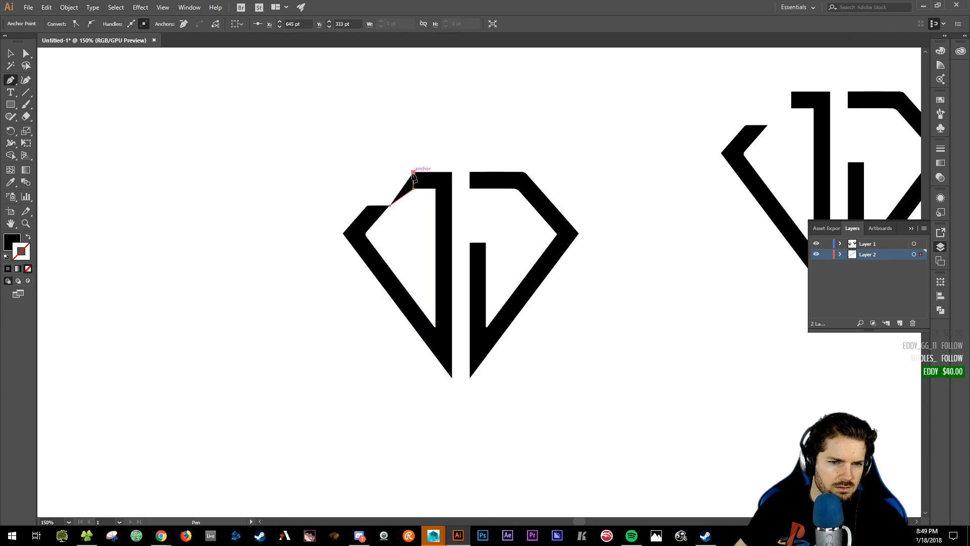
pyautogui.click(369, 205)
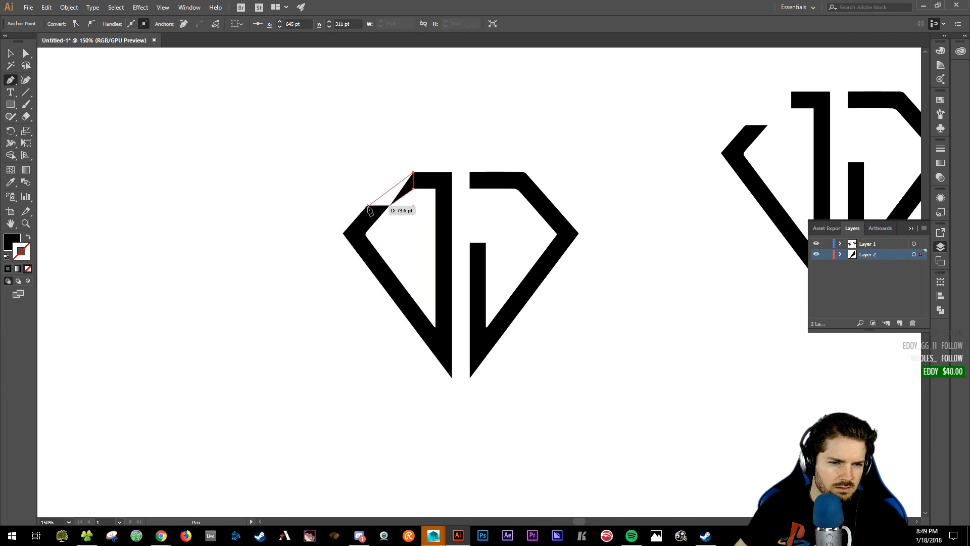
pyautogui.click(391, 205)
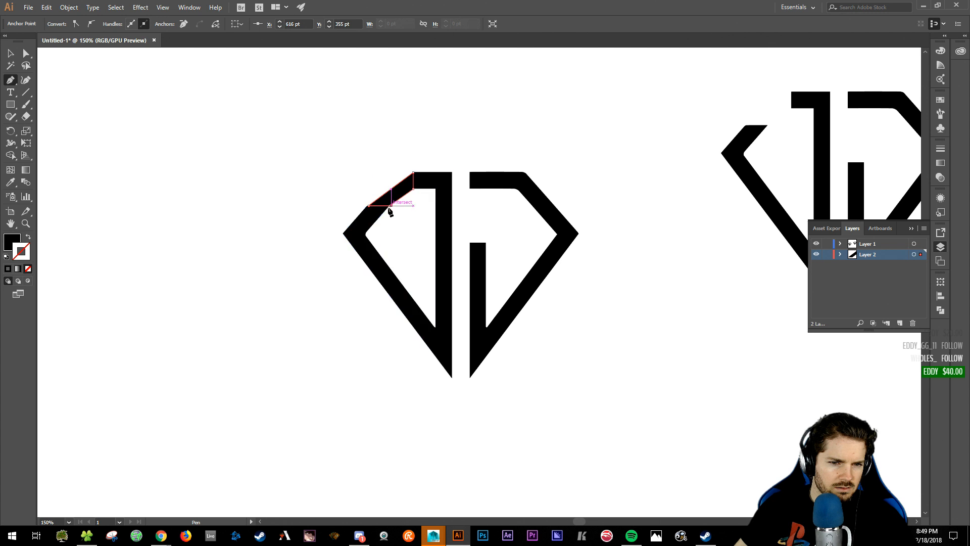
# - Delete the test band and start a new path at the shape's corner
pyautogui.keyDown('alt'); pyautogui.scroll(6, 402, 212); pyautogui.keyUp('alt')
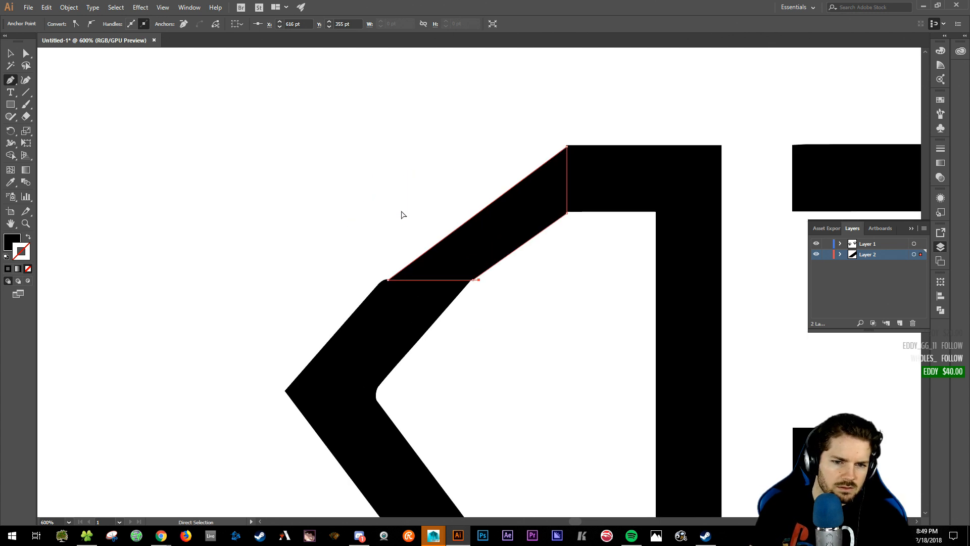
pyautogui.press('Delete')
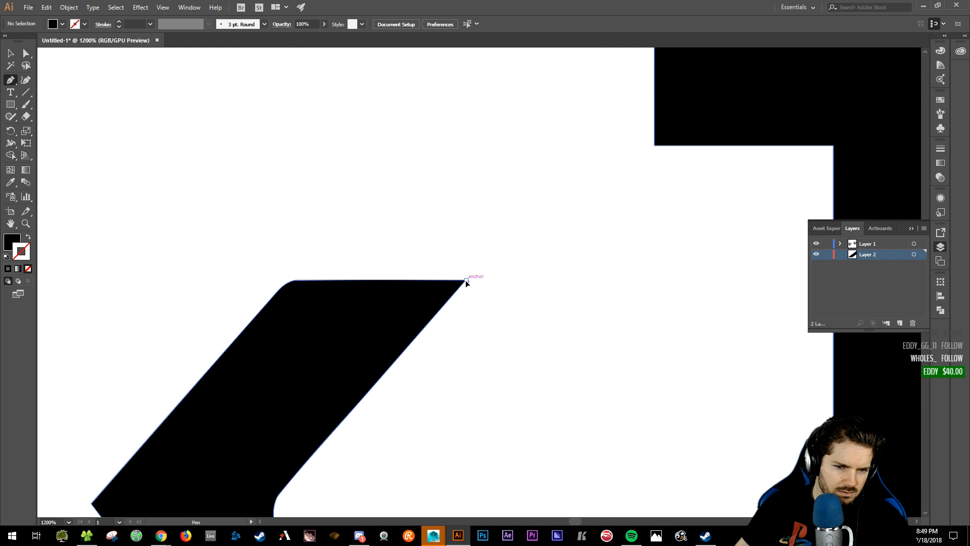
pyautogui.click(466, 281)
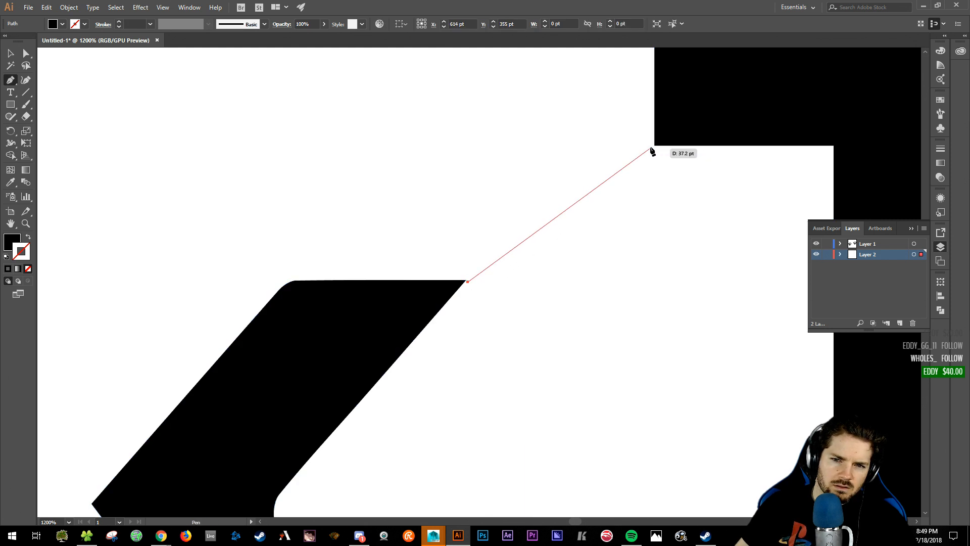
pyautogui.click(189, 7)
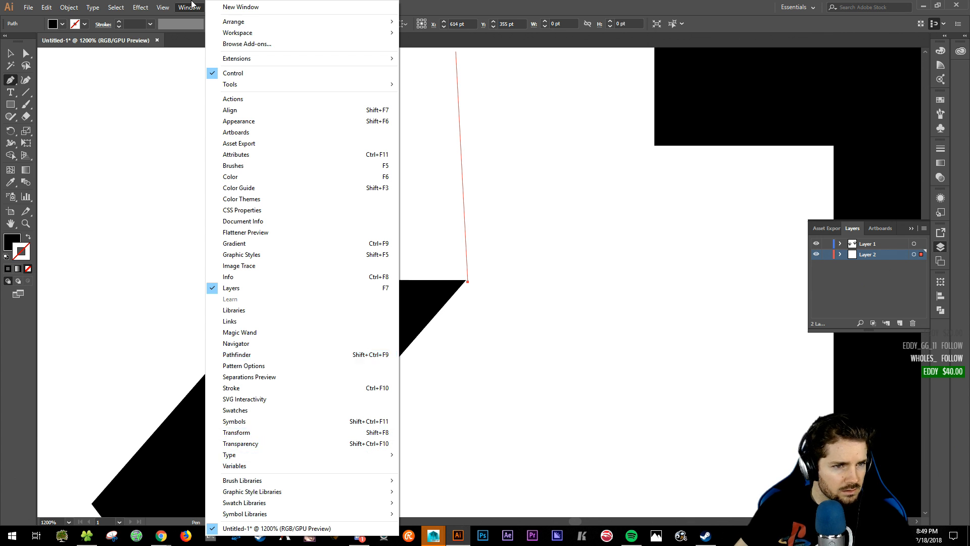
# - Turn off Snap to Pixel in the View menu, keeping Snap to Point on
pyautogui.moveTo(166, 4)
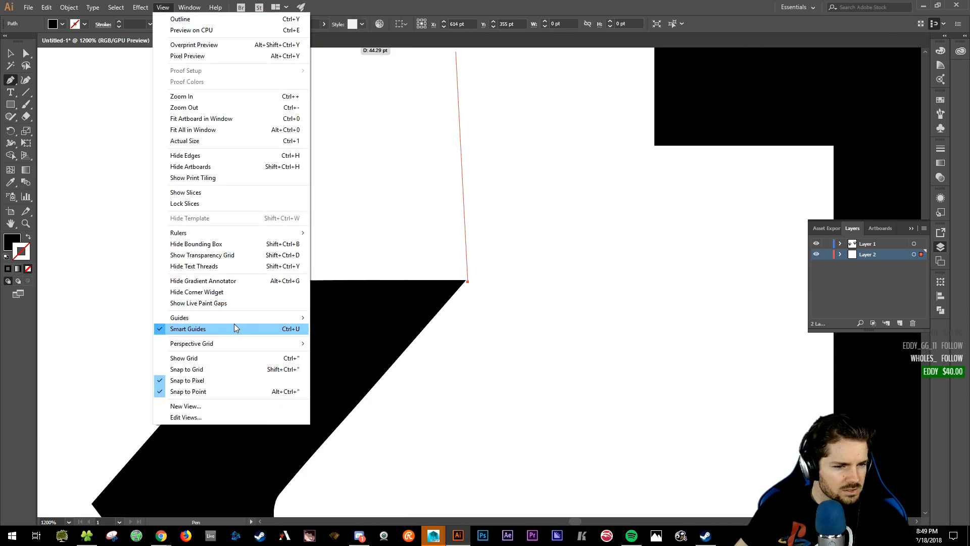
pyautogui.moveTo(235, 316)
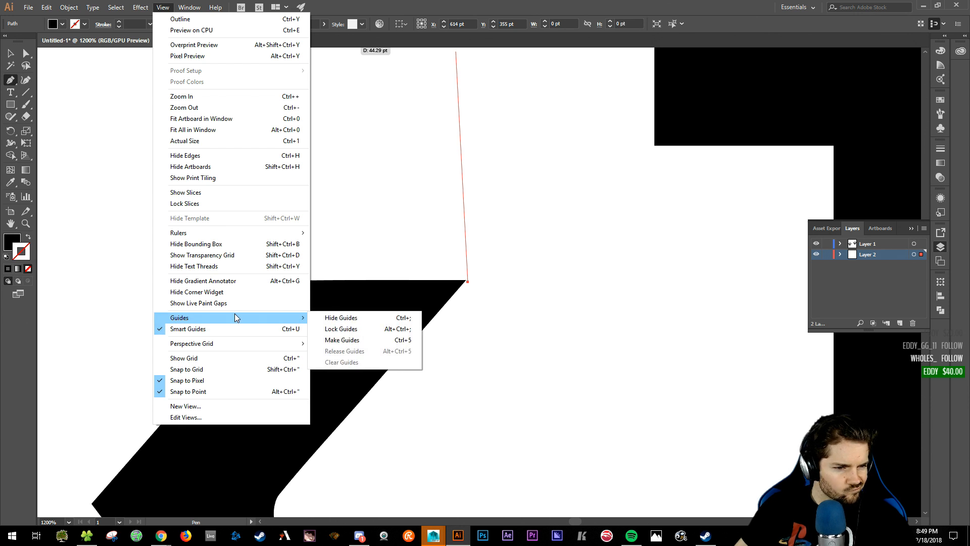
pyautogui.click(234, 380)
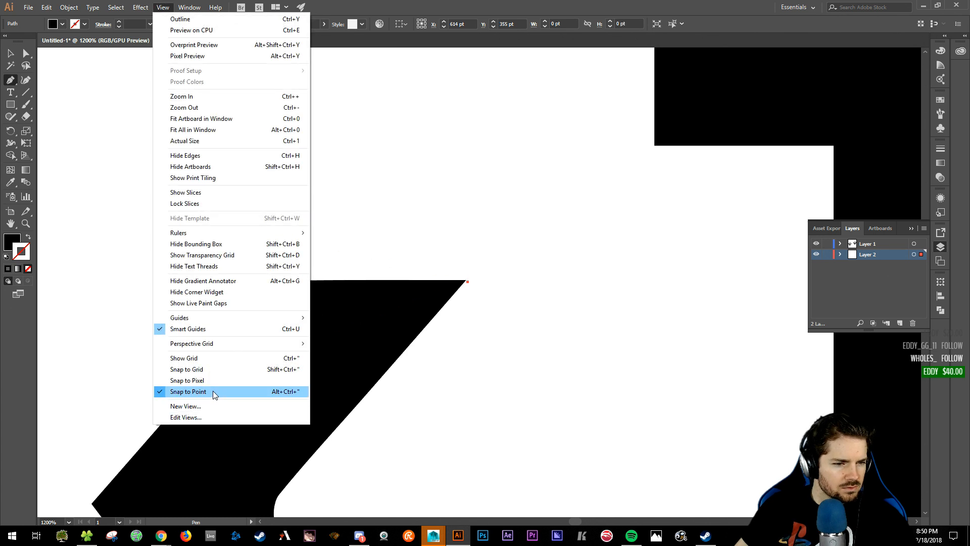
pyautogui.click(213, 391)
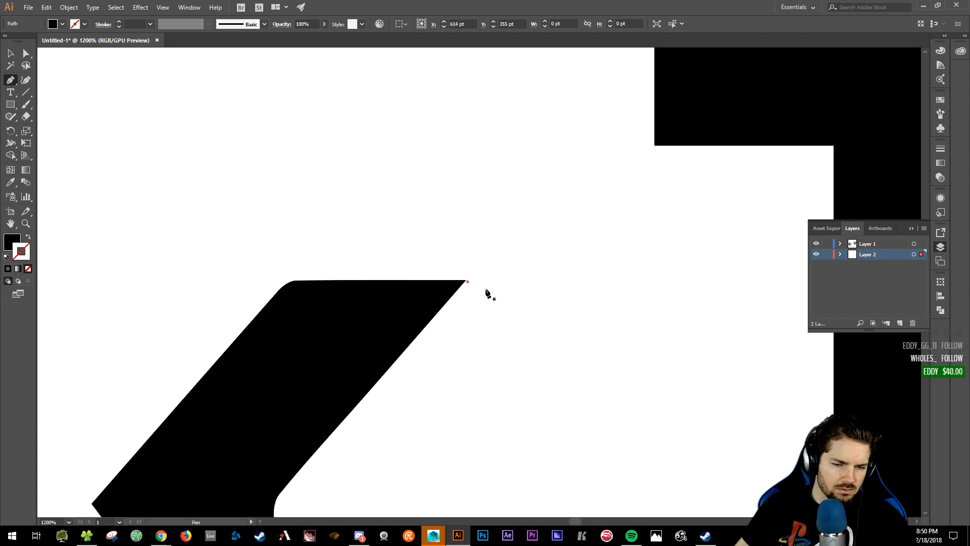
# - Delete the stray anchor point at the bar's corner
pyautogui.press('v')
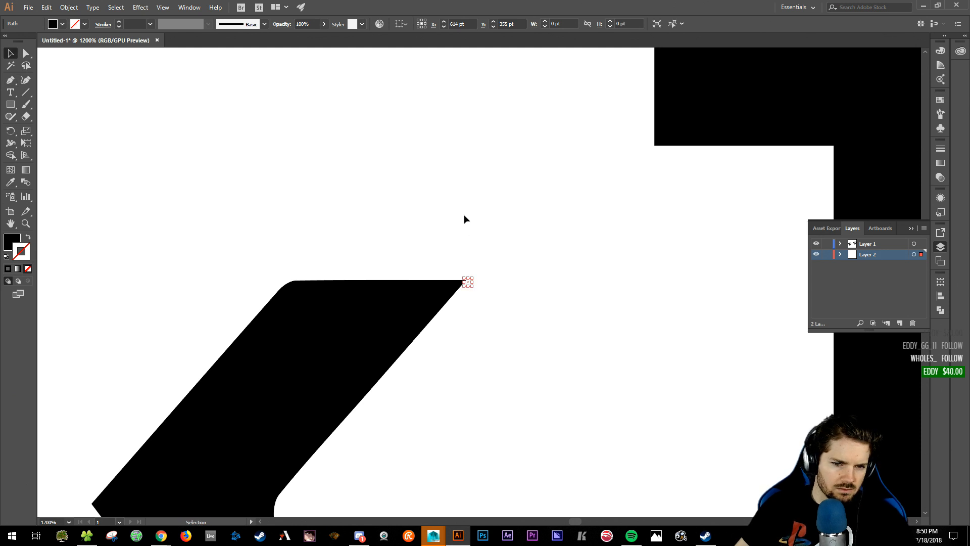
pyautogui.click(464, 216)
pyautogui.click(468, 281)
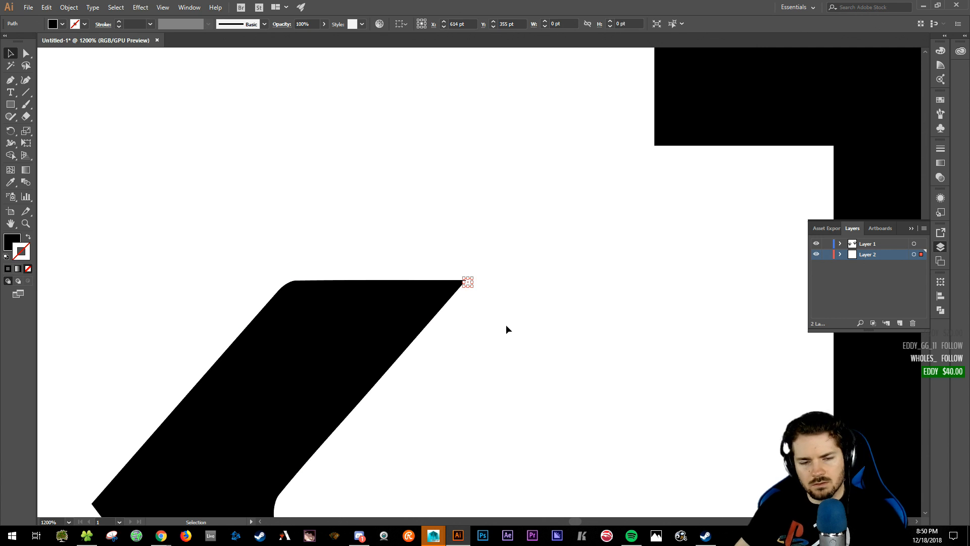
pyautogui.press('Delete')
# - Pen-trace the gap's corners from the bar's top-right to the upper rectangle and lower bar
pyautogui.press('p')
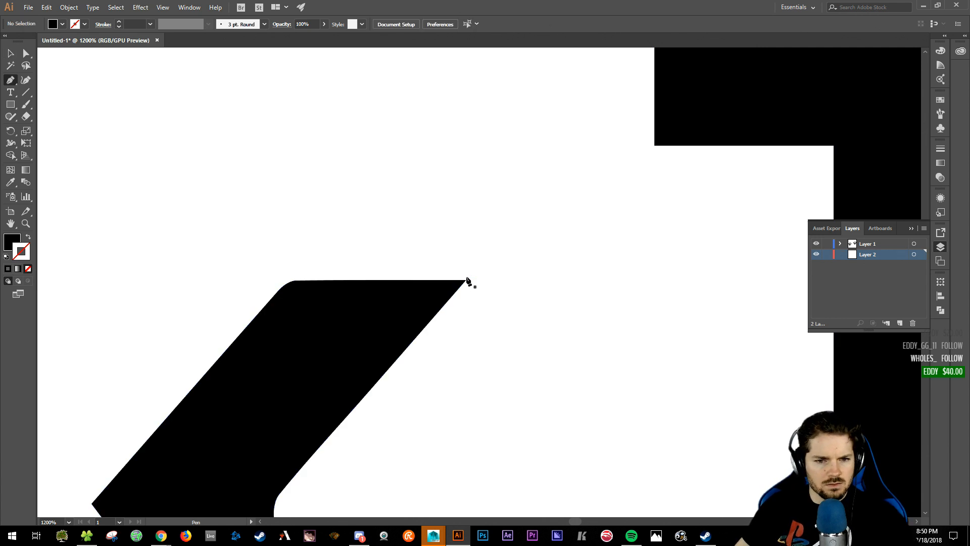
pyautogui.click(465, 280)
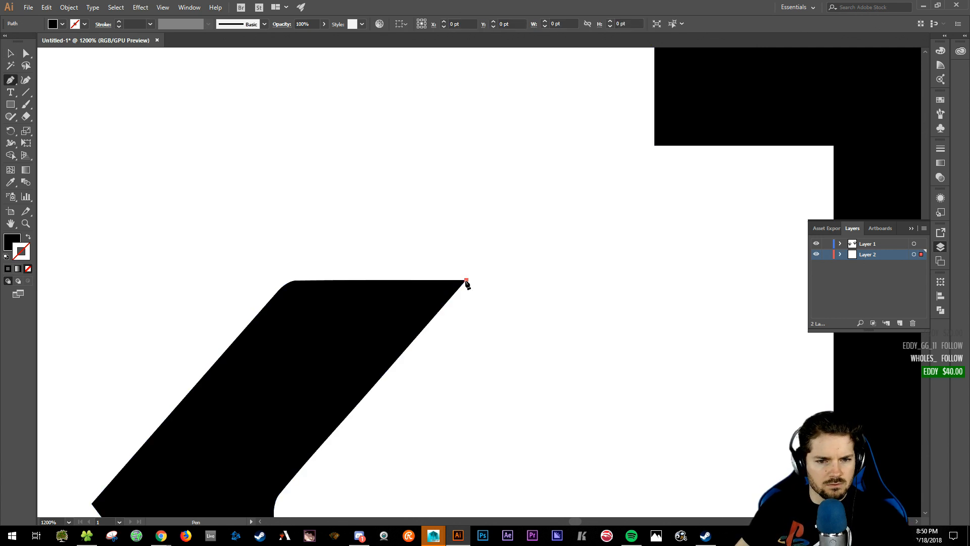
pyautogui.click(654, 145)
pyautogui.moveTo(686, 109); pyautogui.dragTo(685, 181)
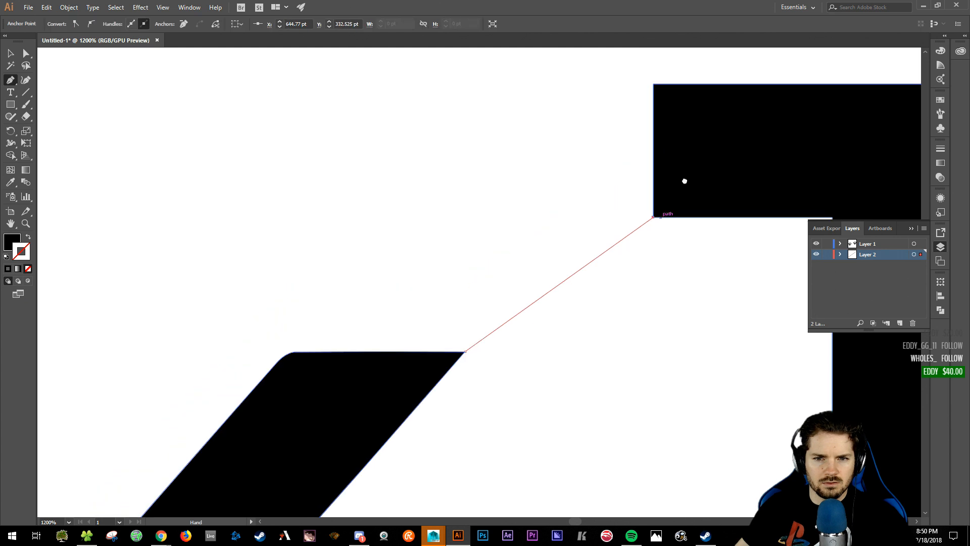
pyautogui.click(653, 84)
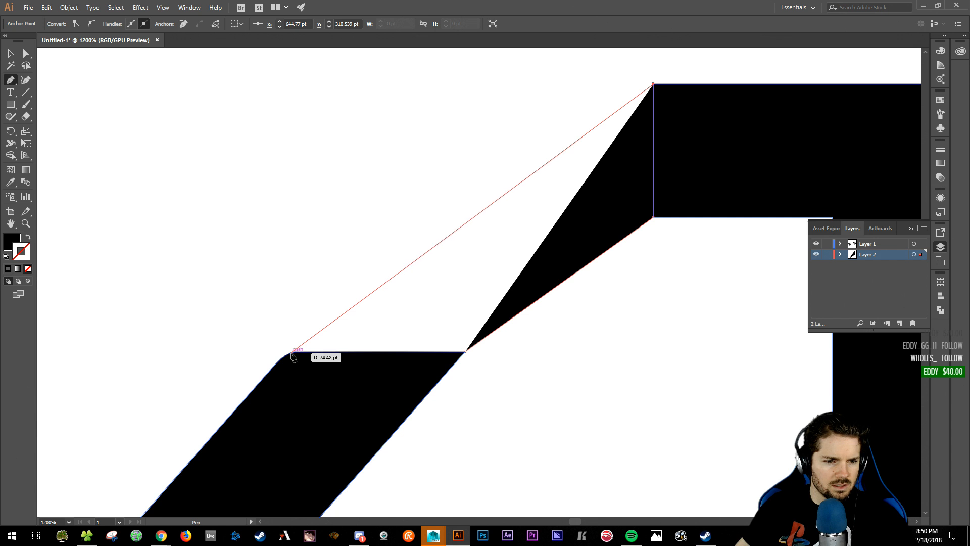
pyautogui.click(295, 352)
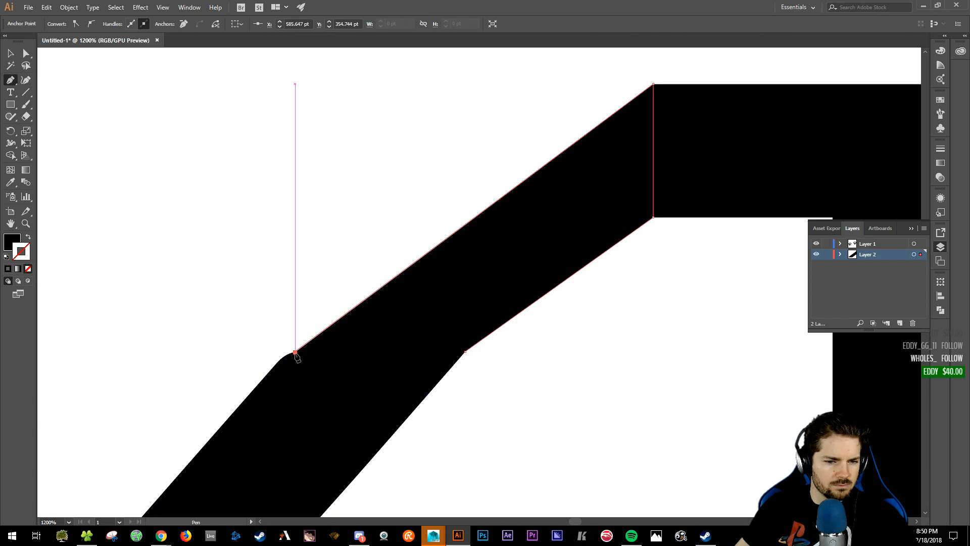
pyautogui.click(465, 352)
pyautogui.press('space')
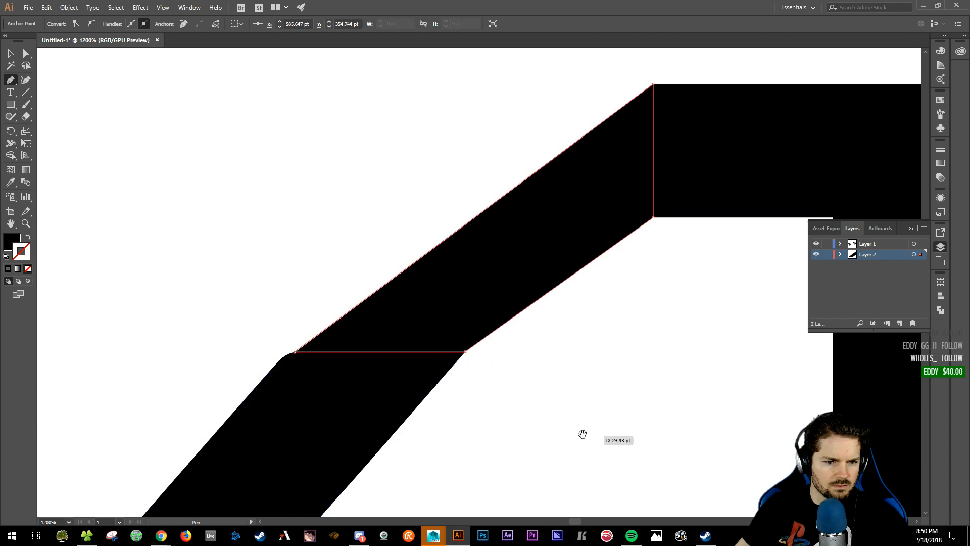
pyautogui.moveTo(573, 423); pyautogui.dragTo(619, 360)
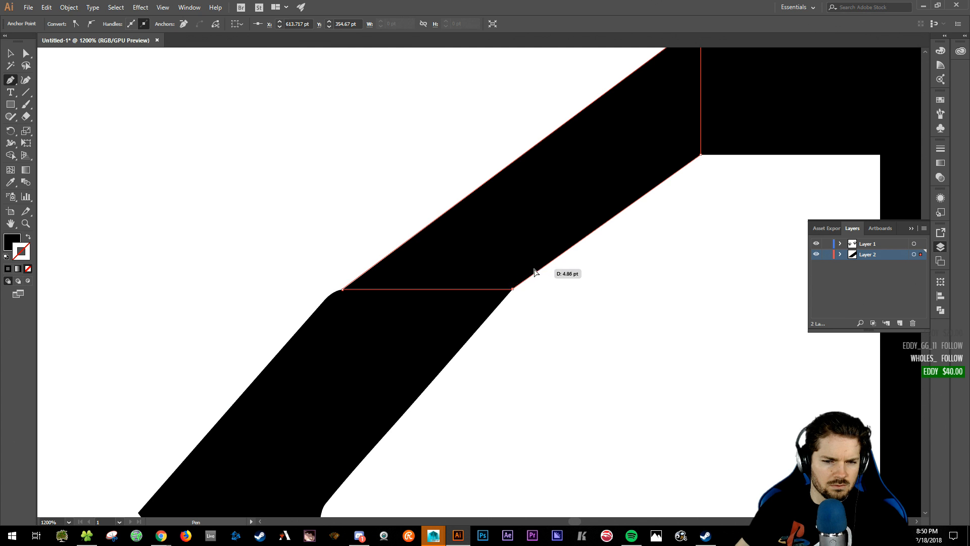
# - Rework the anchor at the lower bar's corner joint, zooming in and undoing misplaced points
pyautogui.hotkey('ctrl', 'z')
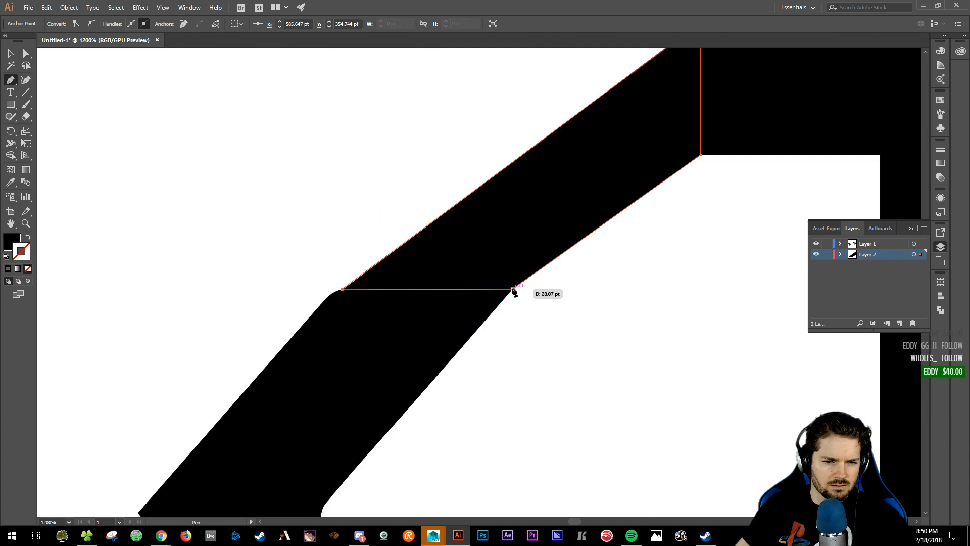
pyautogui.click(513, 289)
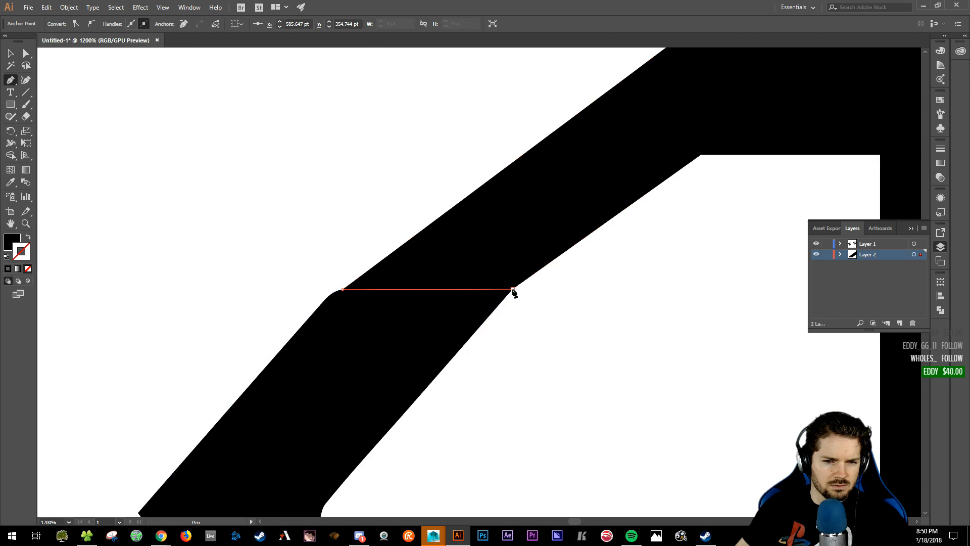
pyautogui.hotkey('ctrl', 'z')
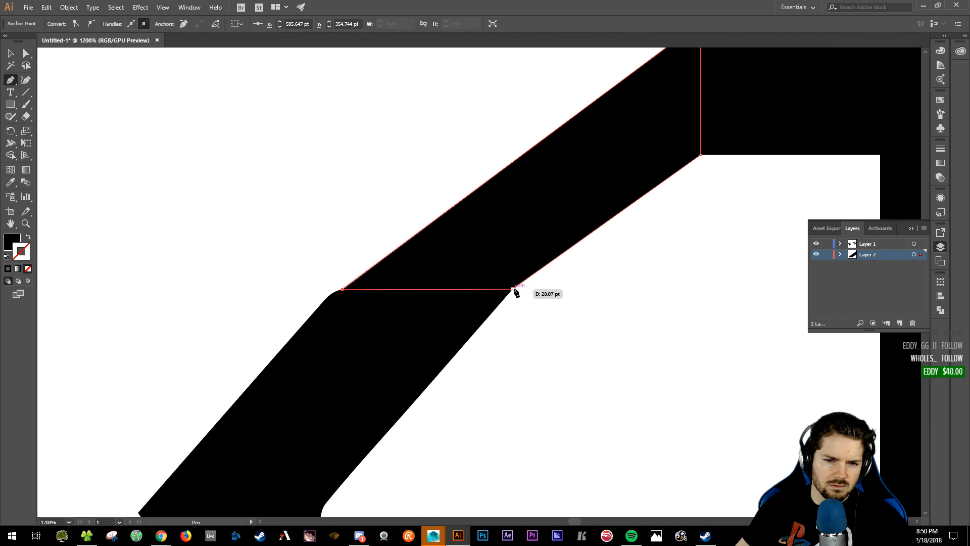
pyautogui.click(513, 289)
pyautogui.hotkey('ctrl', 'z')
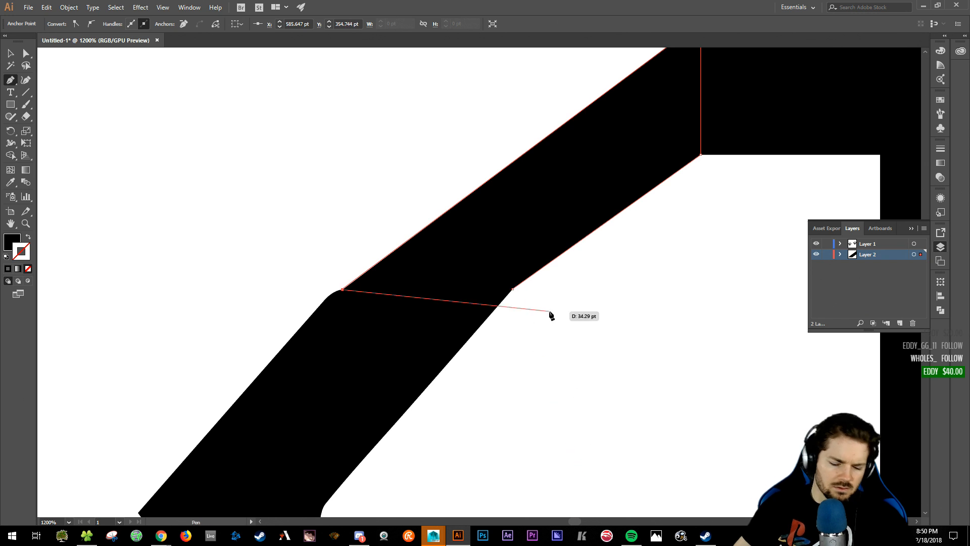
pyautogui.hotkey('ctrl', '=')
pyautogui.hotkey('ctrl', '=')
pyautogui.hotkey('ctrl', '=')
pyautogui.moveTo(548, 313); pyautogui.dragTo(65, 296)
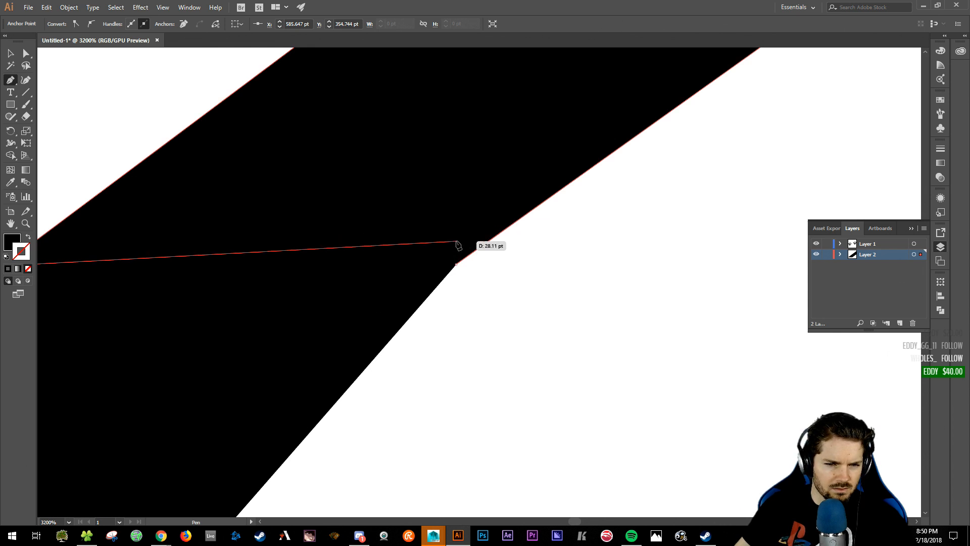
pyautogui.click(457, 264)
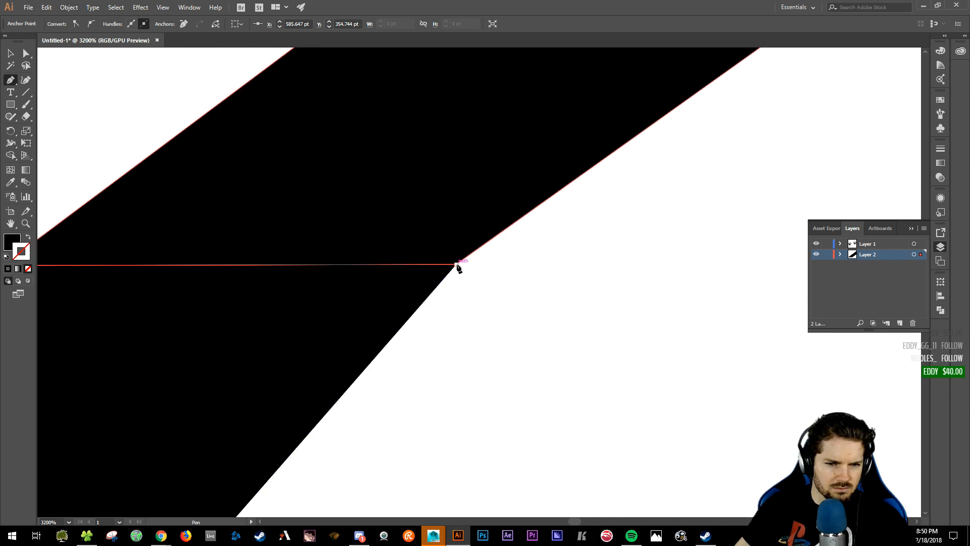
pyautogui.hotkey('ctrl', 'z')
pyautogui.click(398, 201)
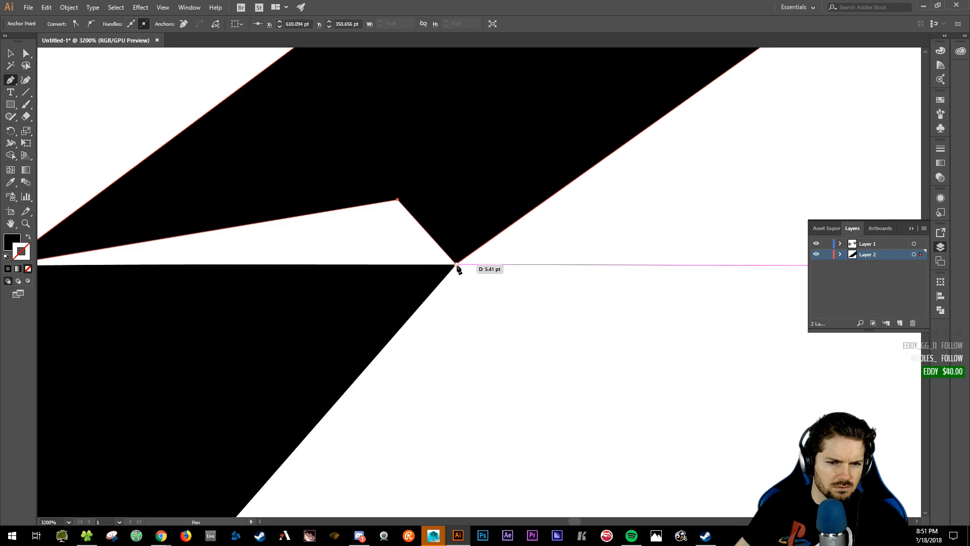
pyautogui.click(456, 264)
pyautogui.hotkey('ctrl', 'z')
pyautogui.hotkey('ctrl', 'z')
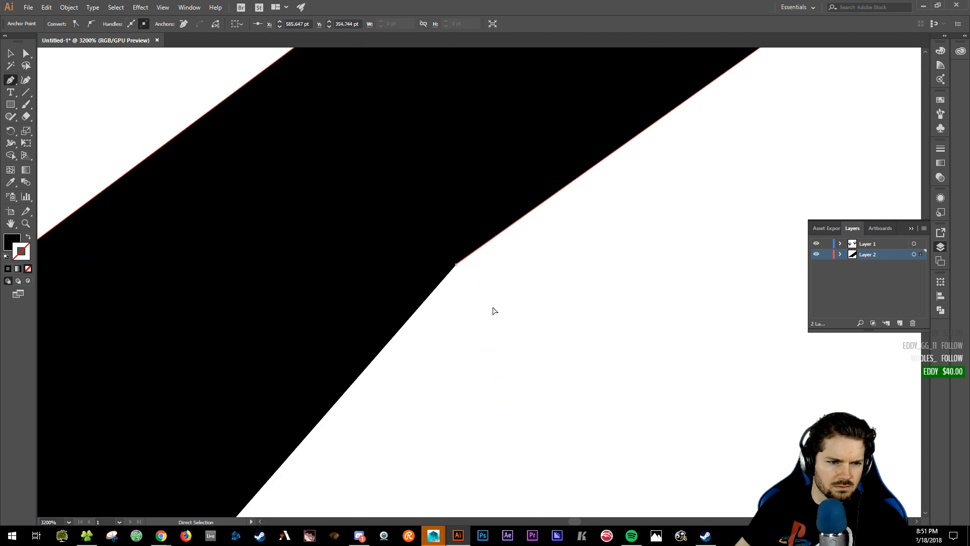
# - With Layer 1 hidden, anchor precisely on the corner, then show Layer 1 and delete a stray point
pyautogui.click(816, 244)
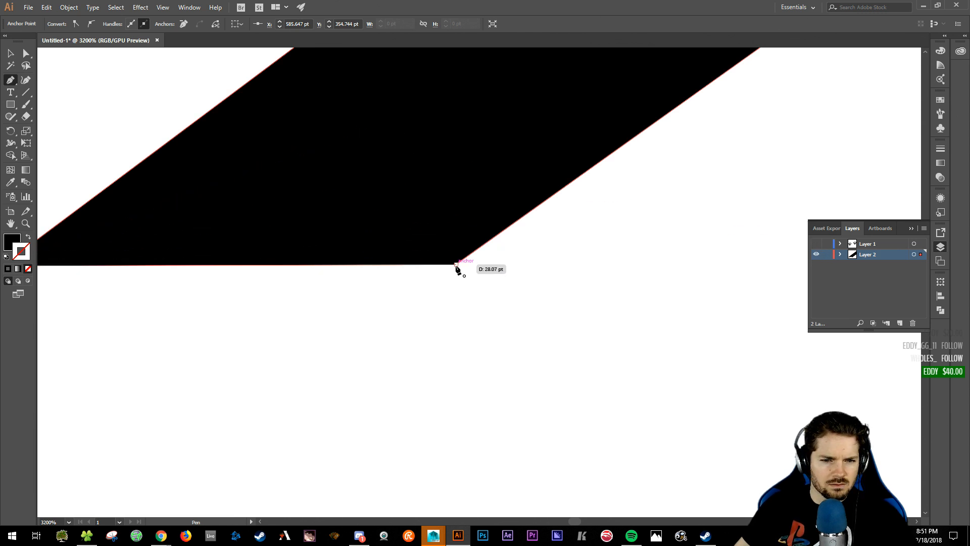
pyautogui.click(457, 264)
pyautogui.moveTo(467, 350); pyautogui.dragTo(576, 403)
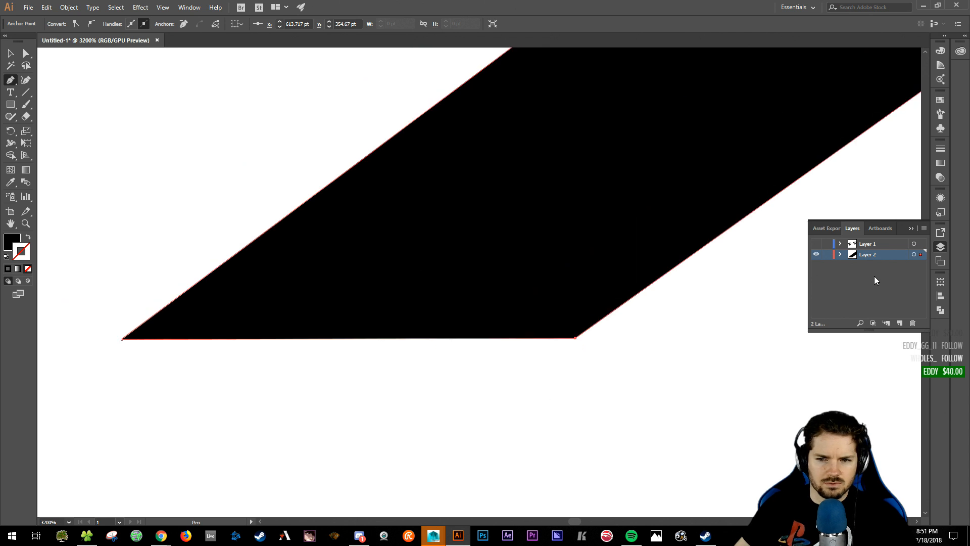
pyautogui.click(816, 243)
pyautogui.click(169, 62)
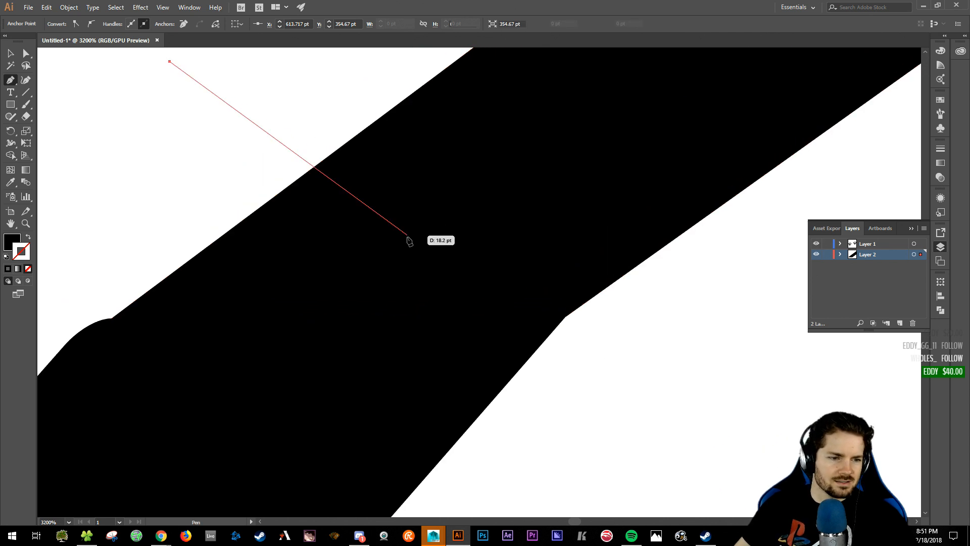
pyautogui.press('Escape')
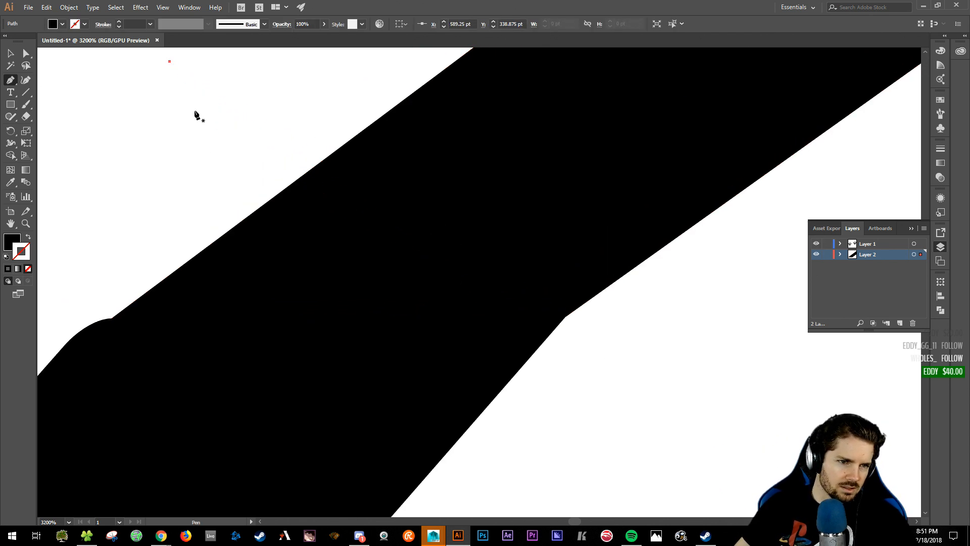
pyautogui.press('v')
pyautogui.press('Delete')
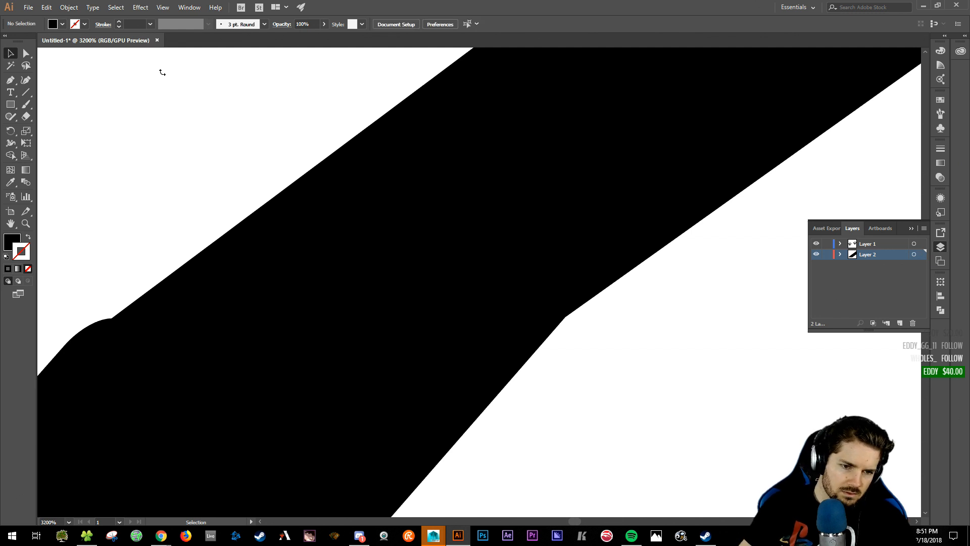
pyautogui.keyDown('alt'); pyautogui.scroll(-8, 234, 137); pyautogui.keyUp('alt')
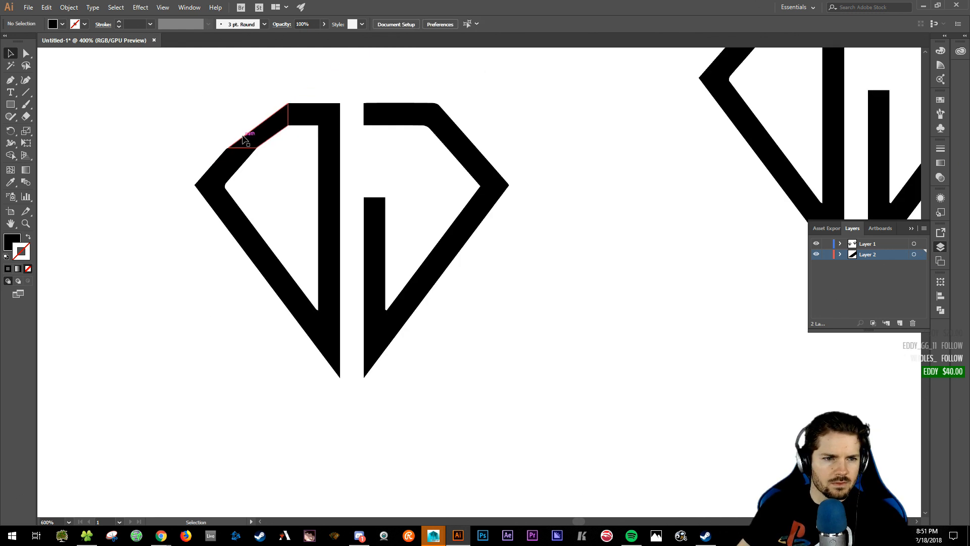
pyautogui.moveTo(203, 80); pyautogui.dragTo(316, 203)
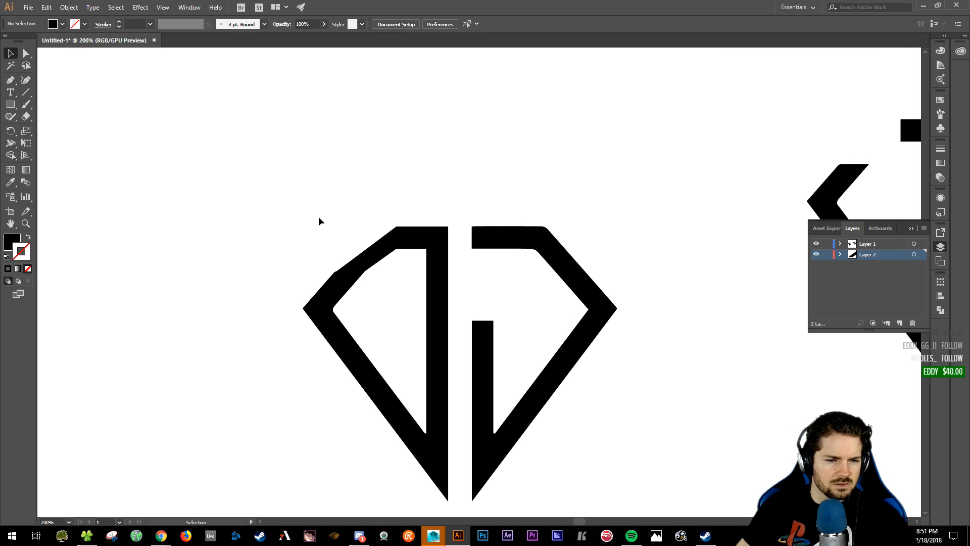
pyautogui.click(323, 302)
pyautogui.press('a')
pyautogui.hotkey('ctrl', '=')
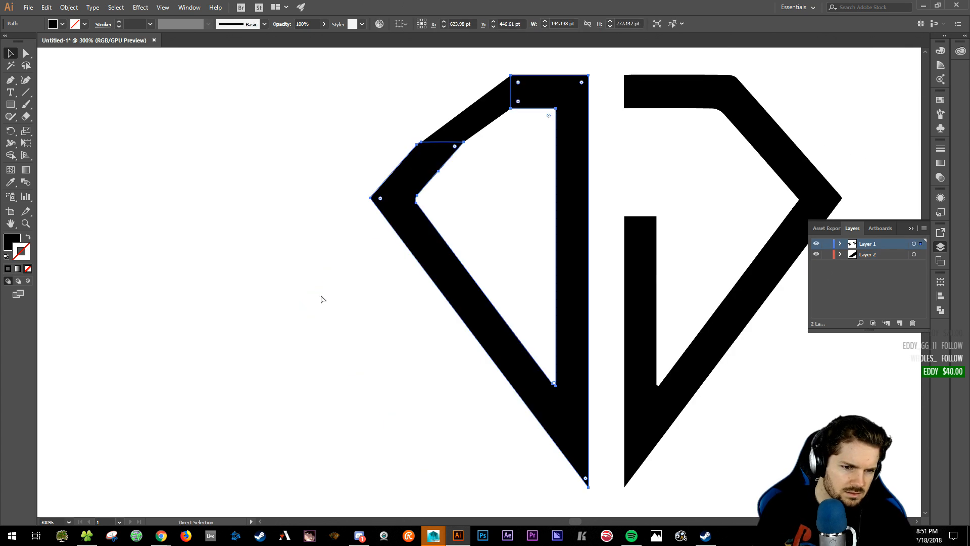
pyautogui.hotkey('ctrl', '=')
pyautogui.press('v')
pyautogui.scroll(5, 514, 422)
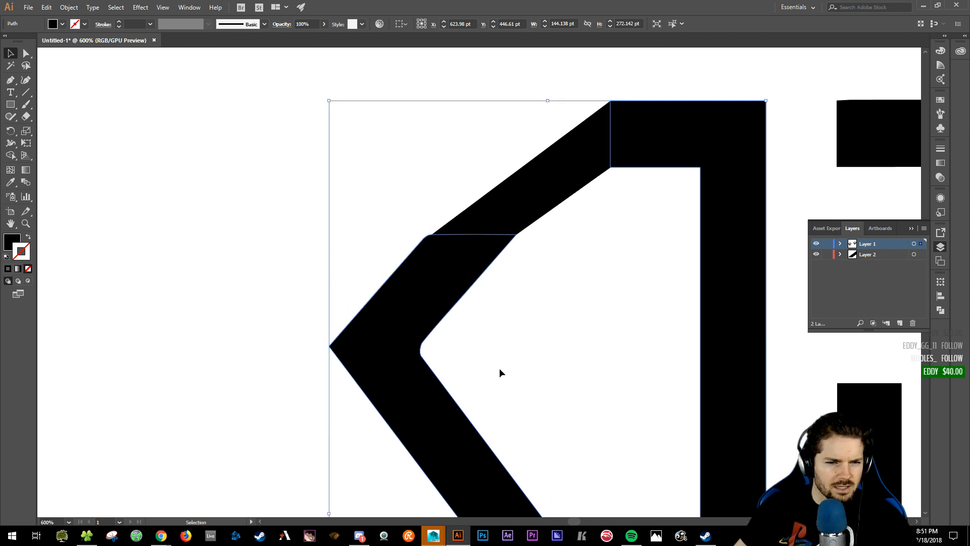
pyautogui.moveTo(441, 358); pyautogui.dragTo(145, 215)
pyautogui.moveTo(201, 232); pyautogui.dragTo(64, 273)
pyautogui.hotkey('ctrl', '=')
# - Marquee-select the diamond's left half and delete it, recentering on the remaining half
pyautogui.hotkey('ctrl', '-')
pyautogui.hotkey('ctrl', '-')
pyautogui.hotkey('ctrl', '-')
pyautogui.hotkey('ctrl', '-')
pyautogui.click(219, 244)
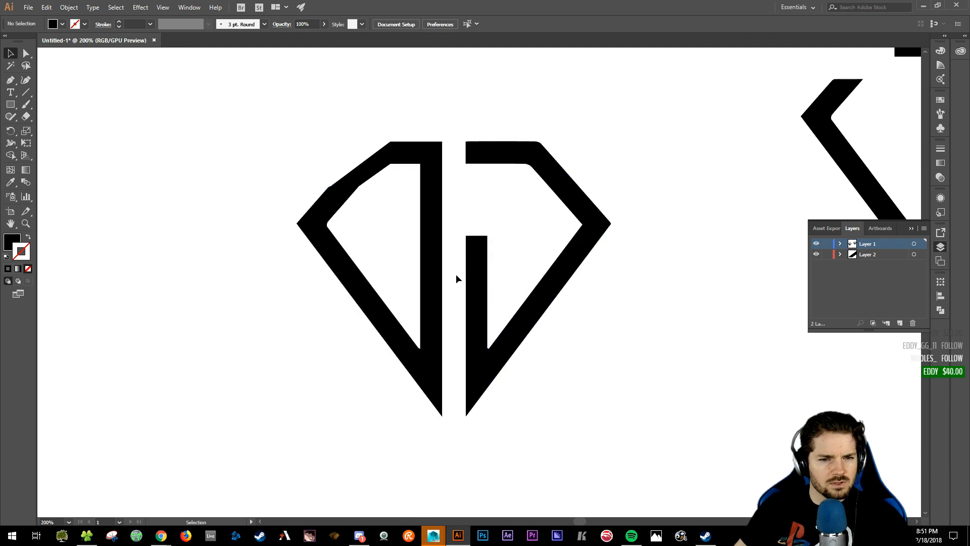
pyautogui.moveTo(267, 138); pyautogui.dragTo(441, 438)
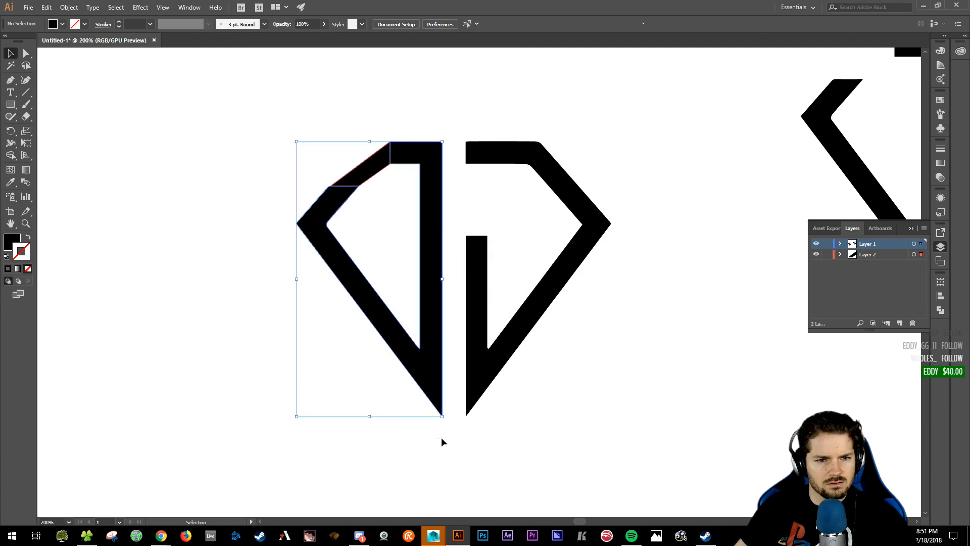
pyautogui.press('Delete')
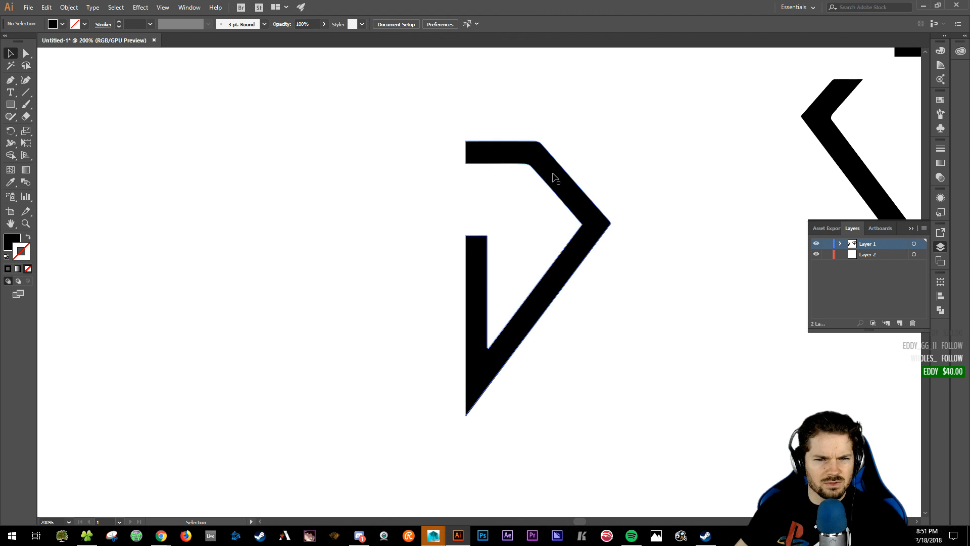
pyautogui.click(554, 184)
pyautogui.moveTo(554, 186)
pyautogui.mouseDown()
pyautogui.moveTo(556, 228)
pyautogui.moveTo(547, 192)
pyautogui.mouseUp()
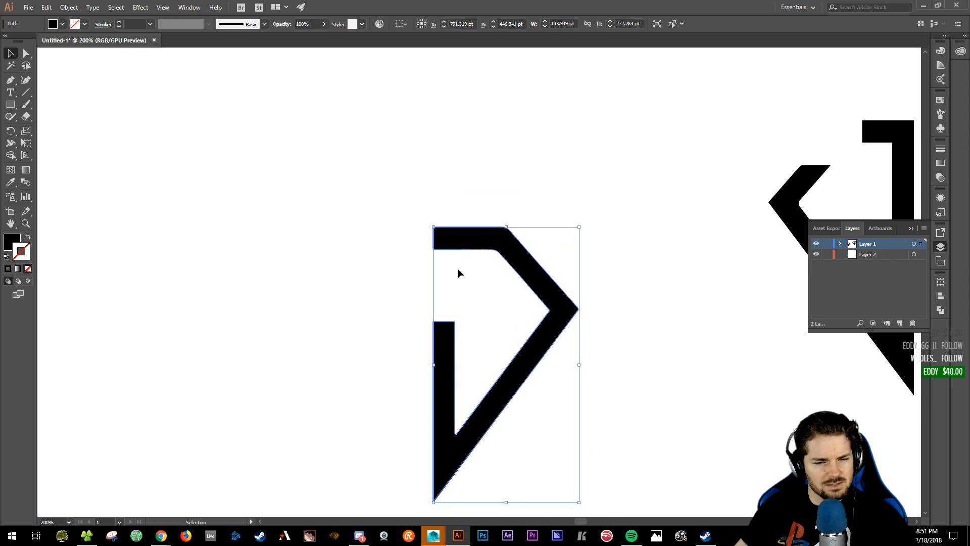
pyautogui.click(410, 296)
pyautogui.moveTo(735, 283); pyautogui.dragTo(748, 236)
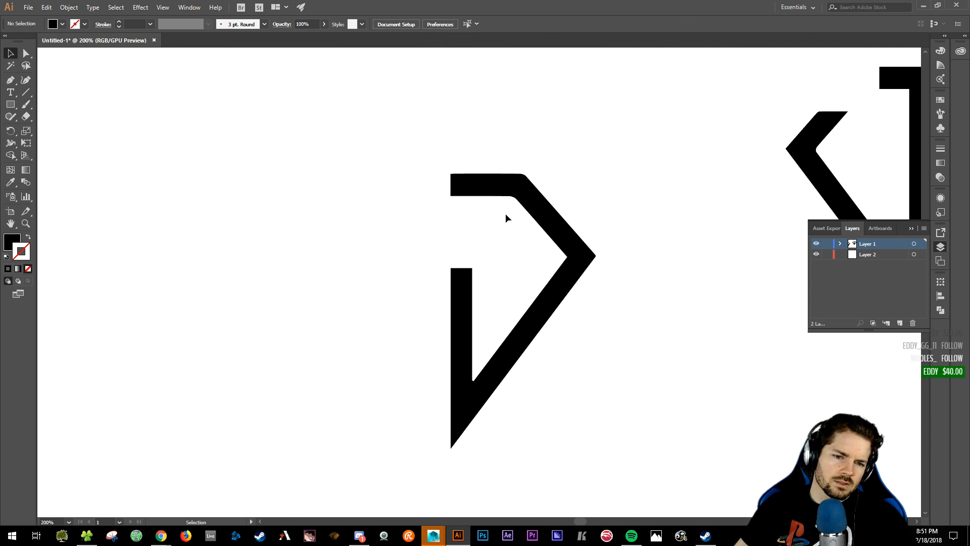
# - Undo the deletion, delete the left half again, and select the remaining D-shaped right half
pyautogui.hotkey('ctrl', 'z')
pyautogui.click(445, 126)
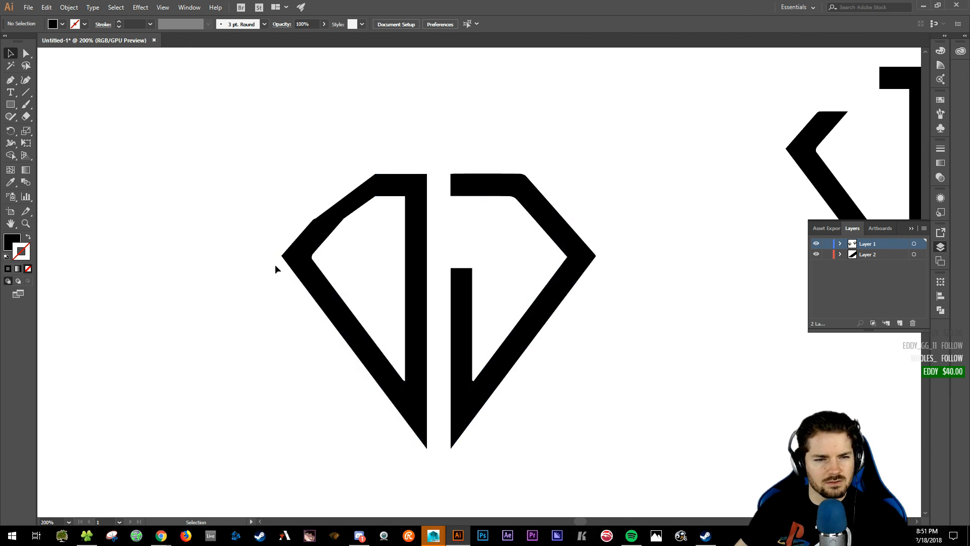
pyautogui.click(317, 234)
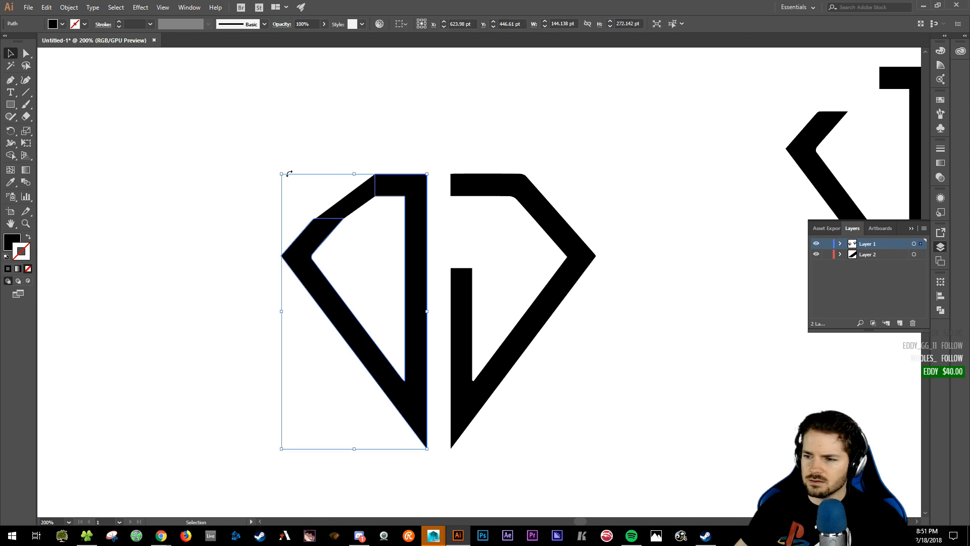
pyautogui.scroll(3, 481, 210)
pyautogui.hscroll(-5, 481, 210)
pyautogui.click(473, 205)
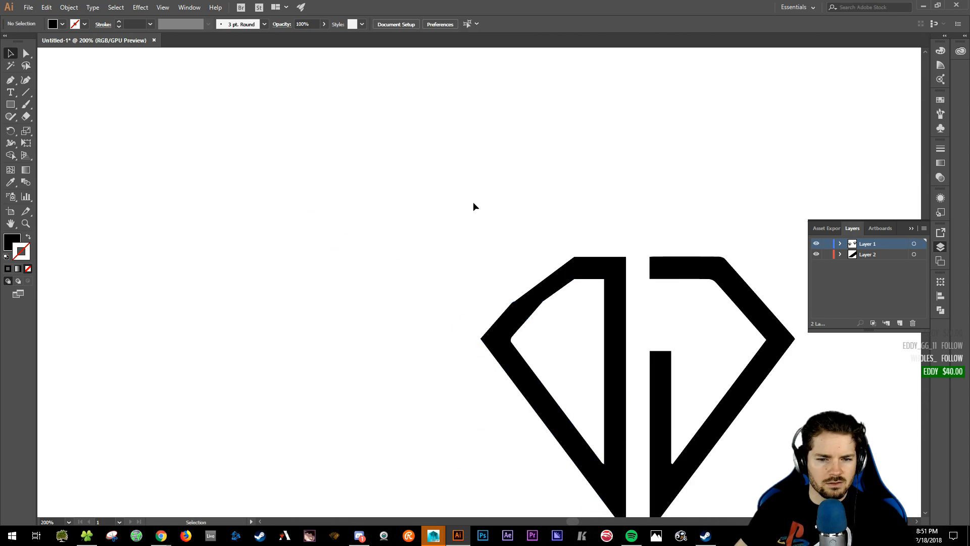
pyautogui.scroll(-3, 382, 177)
pyautogui.hscroll(4, 381, 178)
pyautogui.moveTo(362, 144); pyautogui.dragTo(524, 469)
pyautogui.press('Delete')
pyautogui.moveTo(573, 137); pyautogui.dragTo(724, 453)
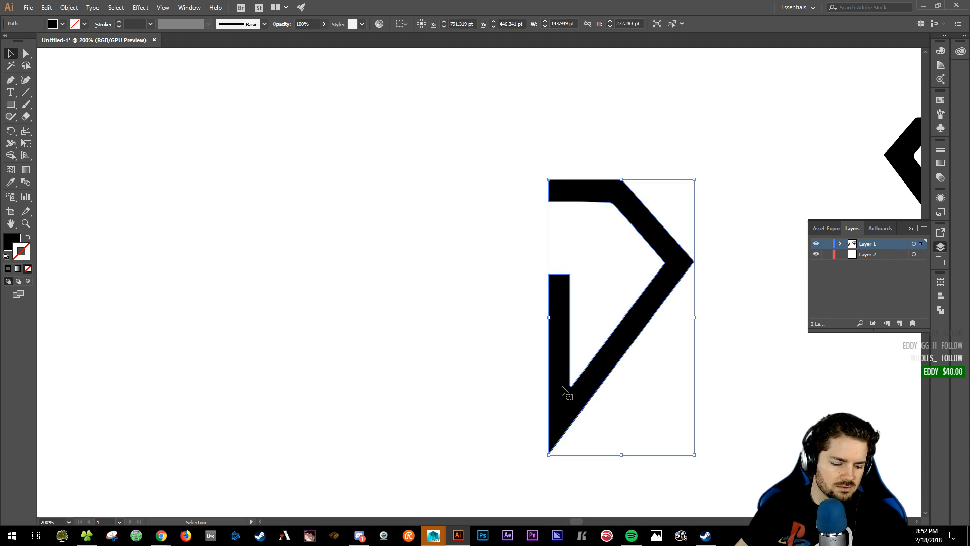
# - Copy the D-shaped half leftward, reflect the copy vertically, and butt it against the original
pyautogui.press('a')
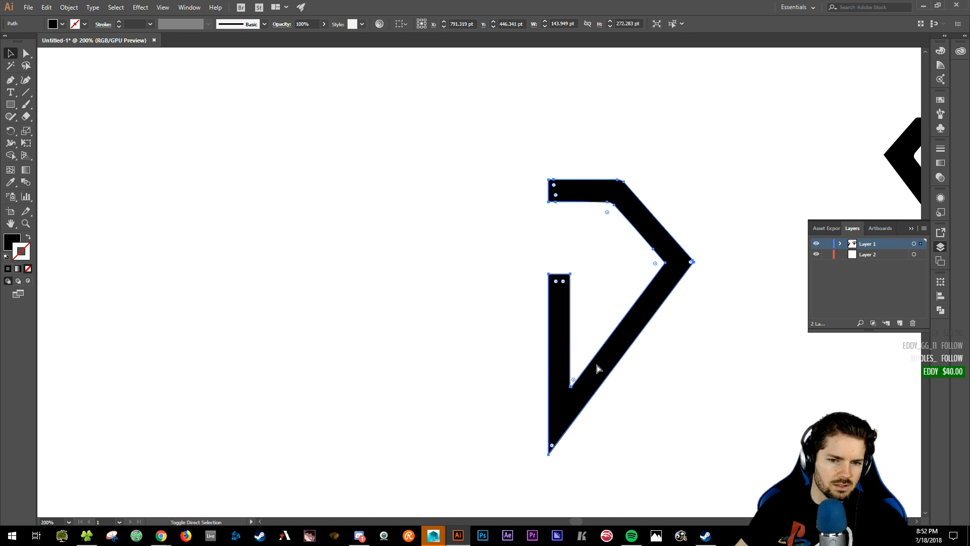
pyautogui.keyDown('alt'); pyautogui.moveTo(624, 348); pyautogui.dragTo(460, 346); pyautogui.keyUp('alt')
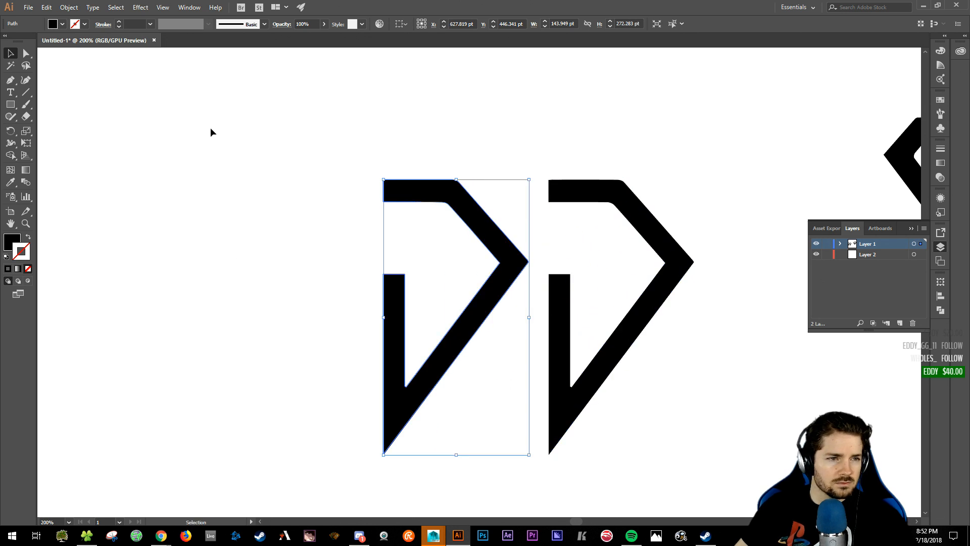
pyautogui.click(69, 7)
pyautogui.moveTo(109, 20)
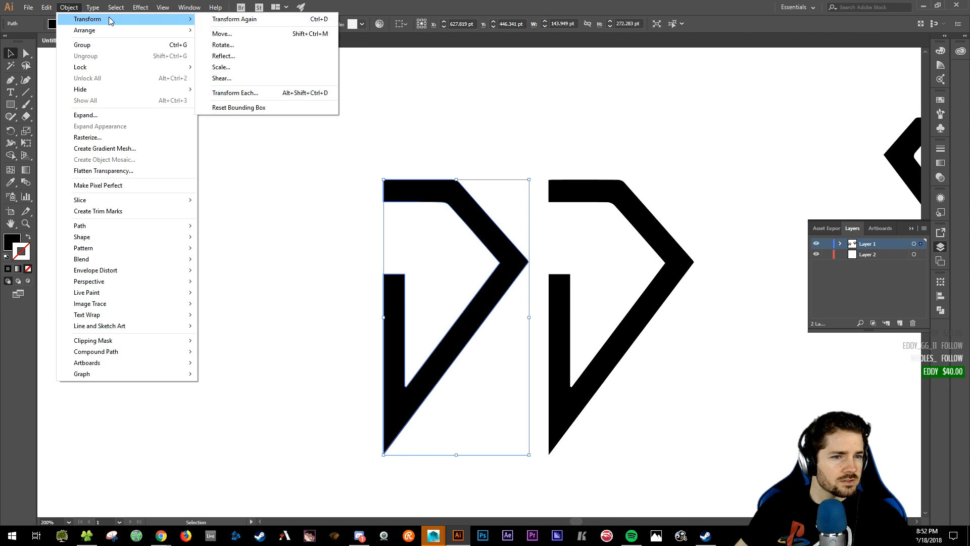
pyautogui.click(267, 59)
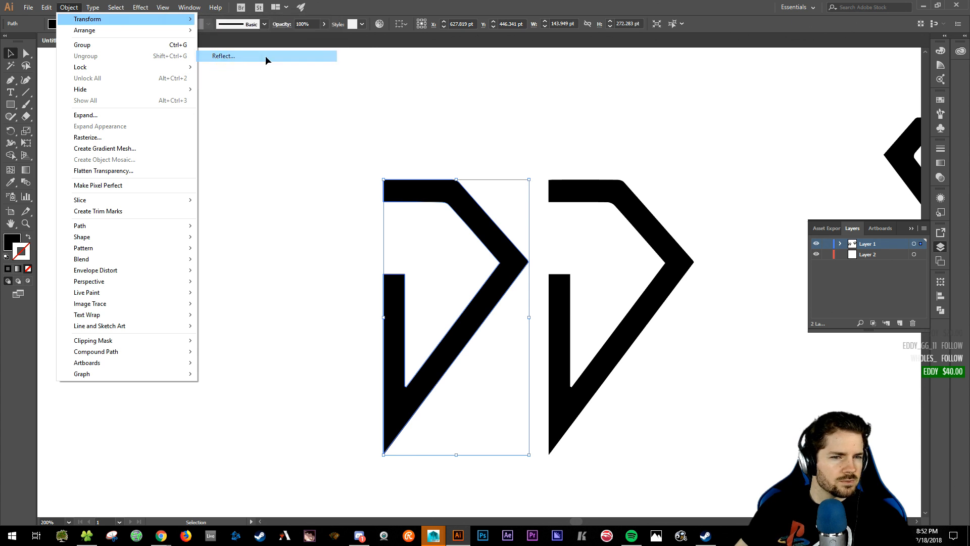
pyautogui.moveTo(507, 179); pyautogui.dragTo(655, 136)
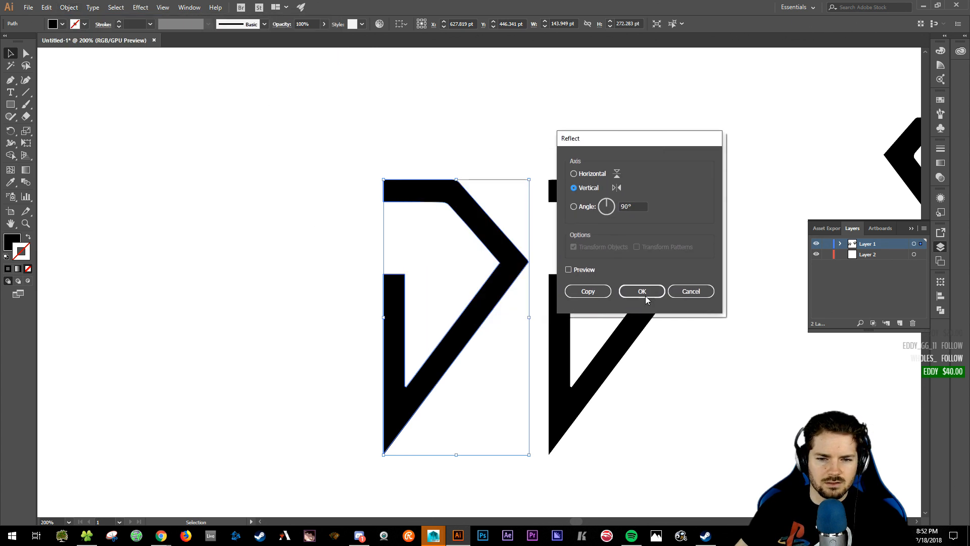
pyautogui.click(634, 287)
pyautogui.moveTo(515, 320); pyautogui.dragTo(528, 319)
pyautogui.click(608, 397)
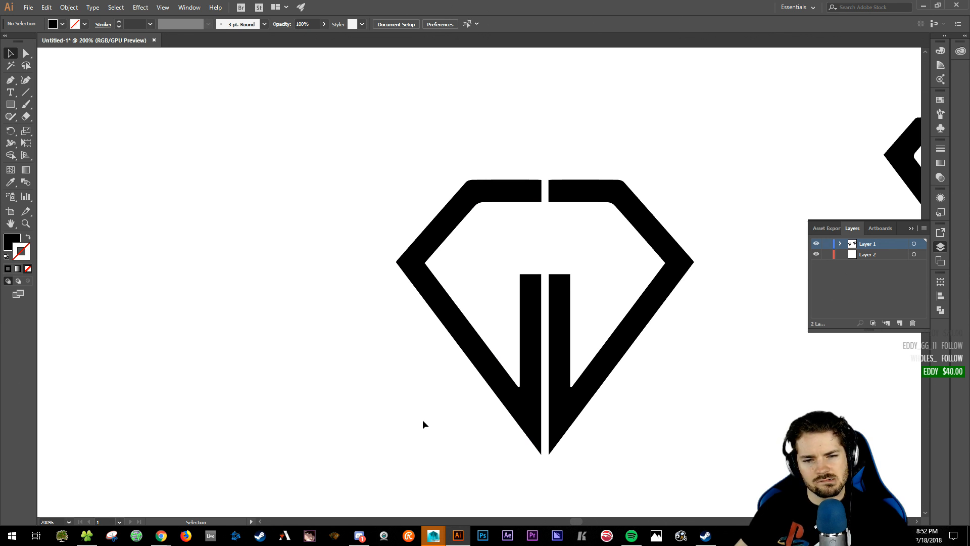
# - Pan to the other logo, zoom out to 150%, and delete the mirrored symmetrical diamond
pyautogui.moveTo(782, 336); pyautogui.dragTo(483, 350)
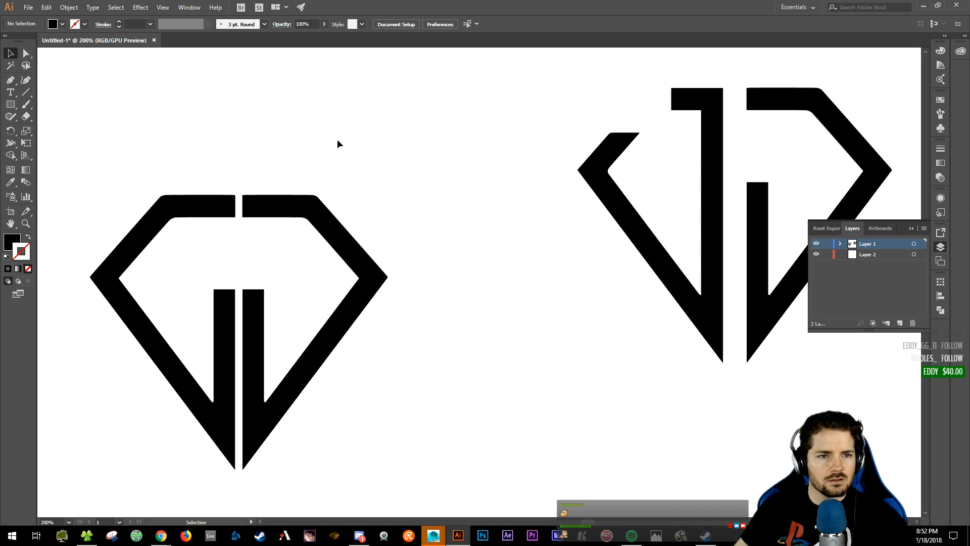
pyautogui.moveTo(397, 187)
pyautogui.mouseDown()
pyautogui.moveTo(424, 192)
pyautogui.moveTo(385, 193)
pyautogui.mouseUp()
pyautogui.hotkey('ctrl', '-')
pyautogui.hotkey('ctrl', 'a')
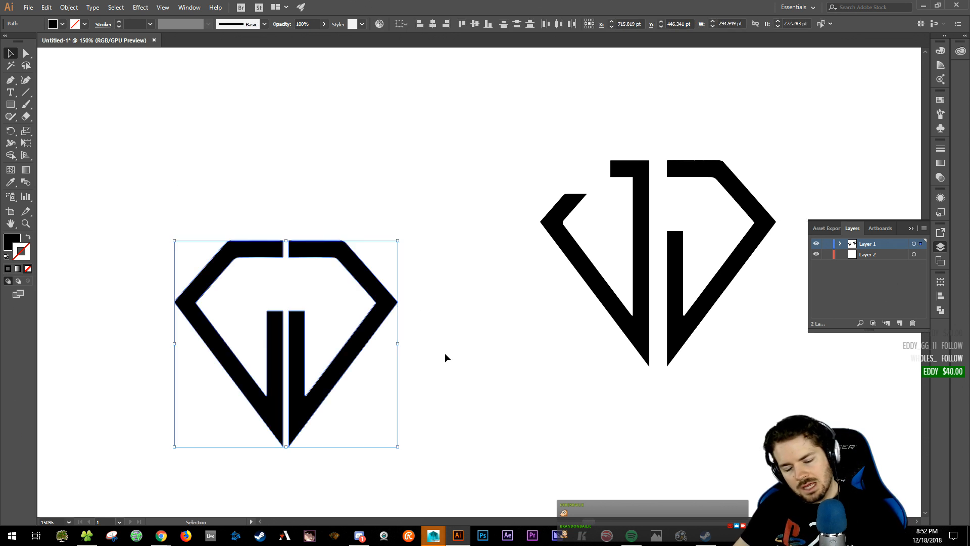
pyautogui.press('Delete')
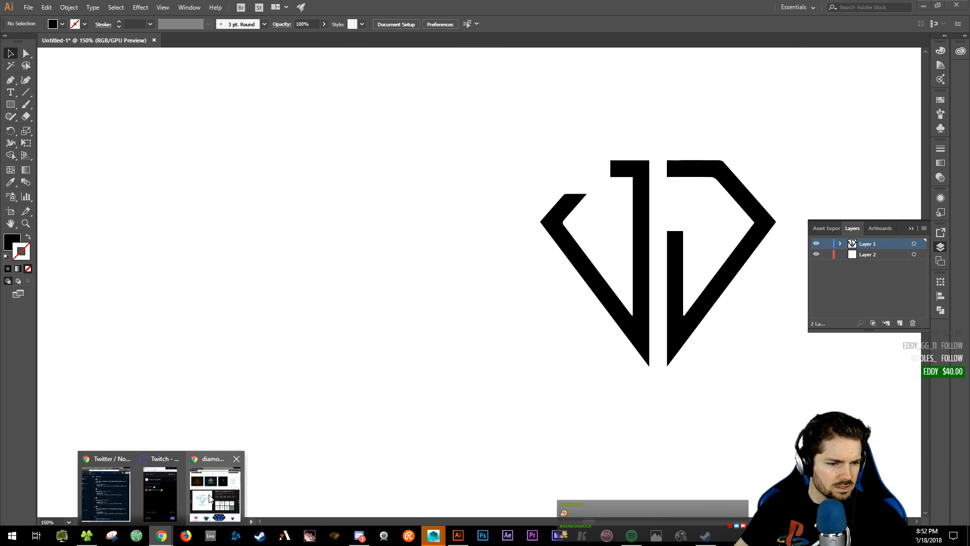
pyautogui.click(212, 498)
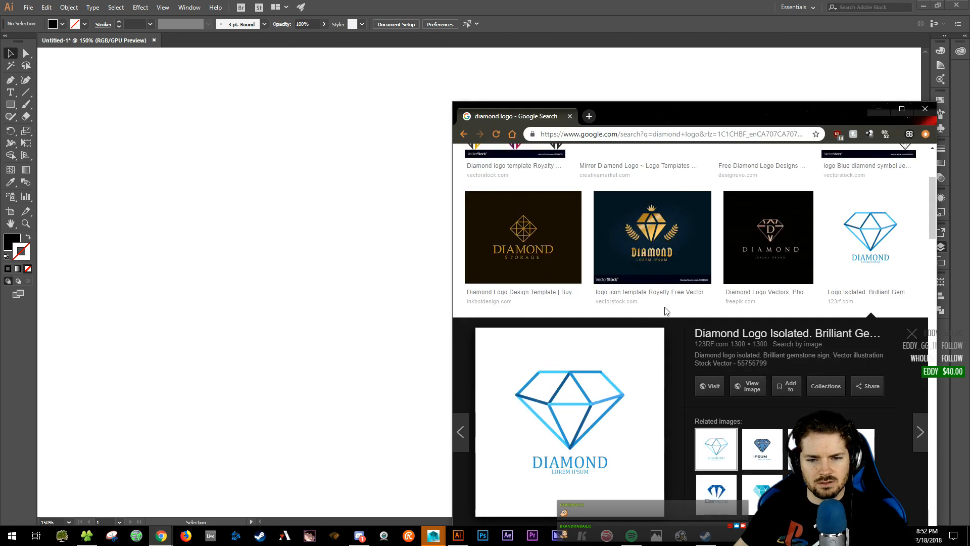
pyautogui.scroll(-4, 672, 316)
pyautogui.scroll(2, 670, 313)
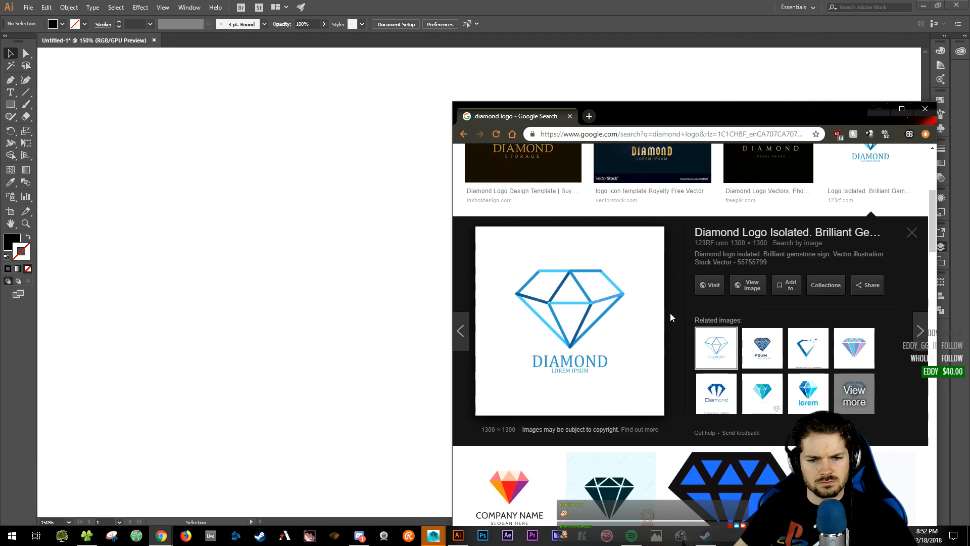
pyautogui.scroll(2, 662, 310)
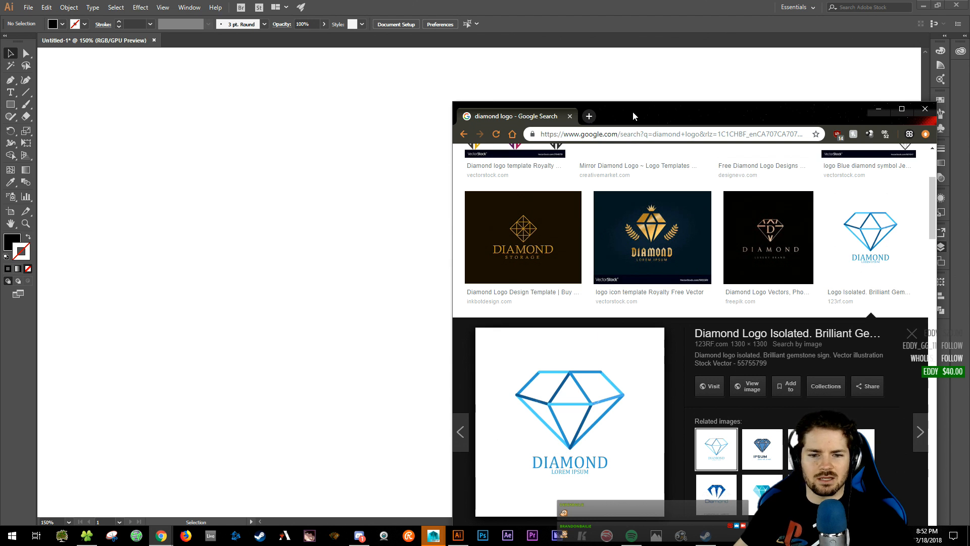
pyautogui.moveTo(633, 111); pyautogui.dragTo(699, 95)
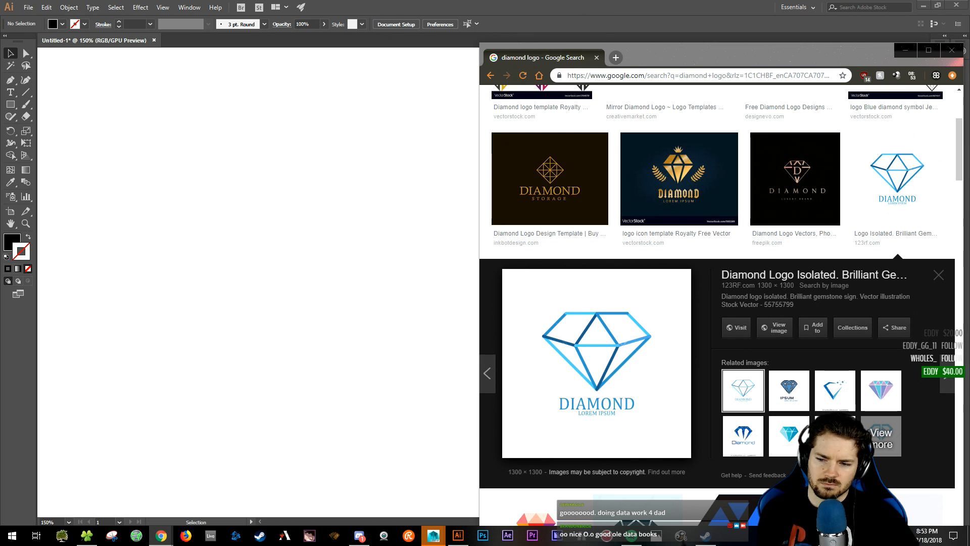
pyautogui.click(514, 5)
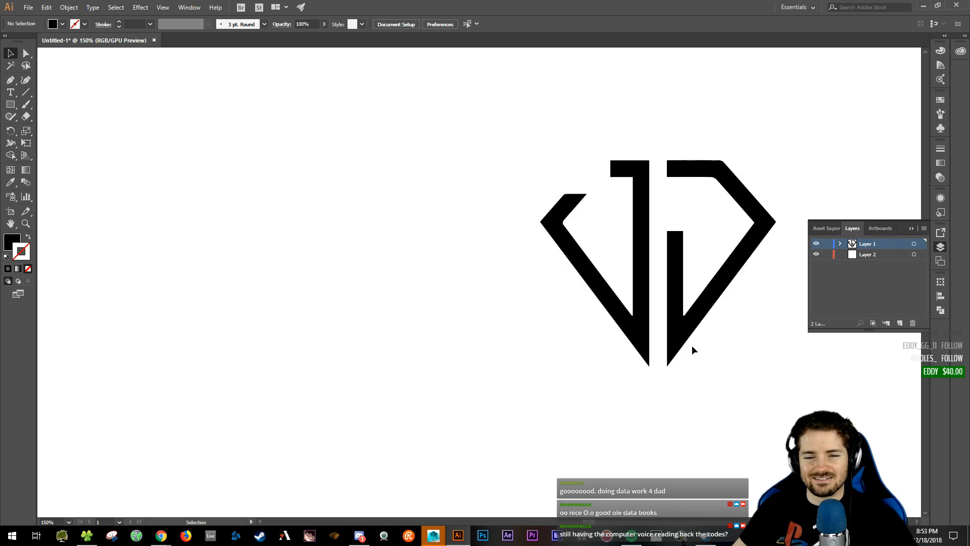
pyautogui.moveTo(478, 198); pyautogui.dragTo(385, 207)
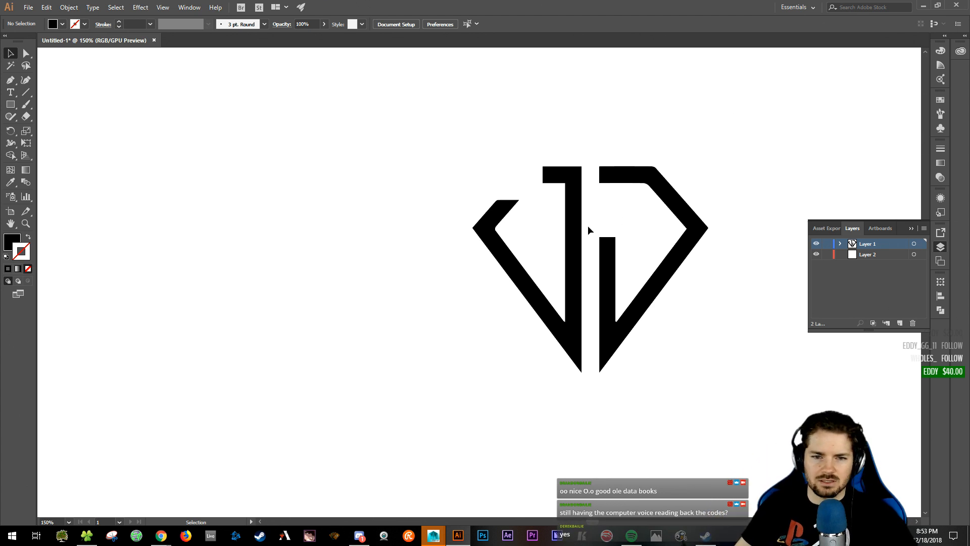
pyautogui.moveTo(594, 152); pyautogui.dragTo(715, 327)
pyautogui.click(543, 326)
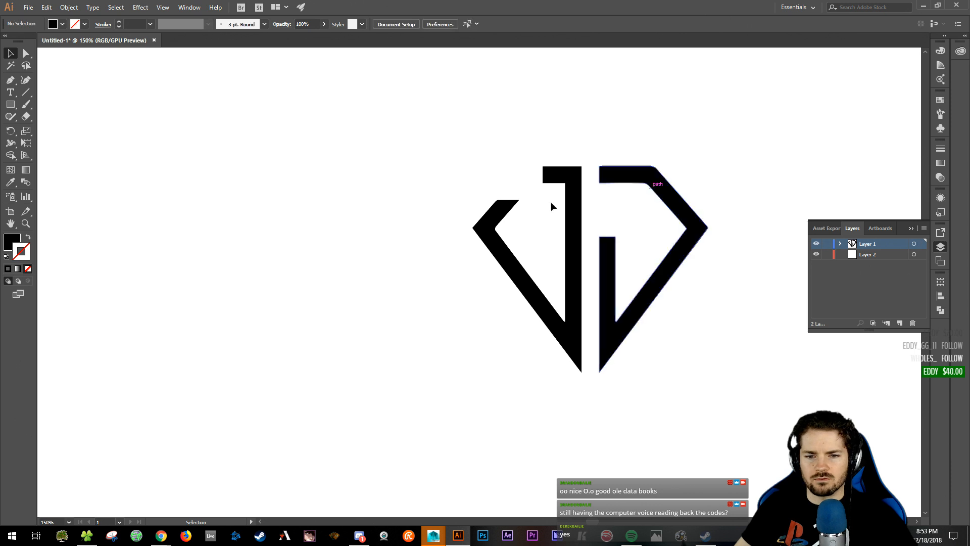
pyautogui.moveTo(161, 538)
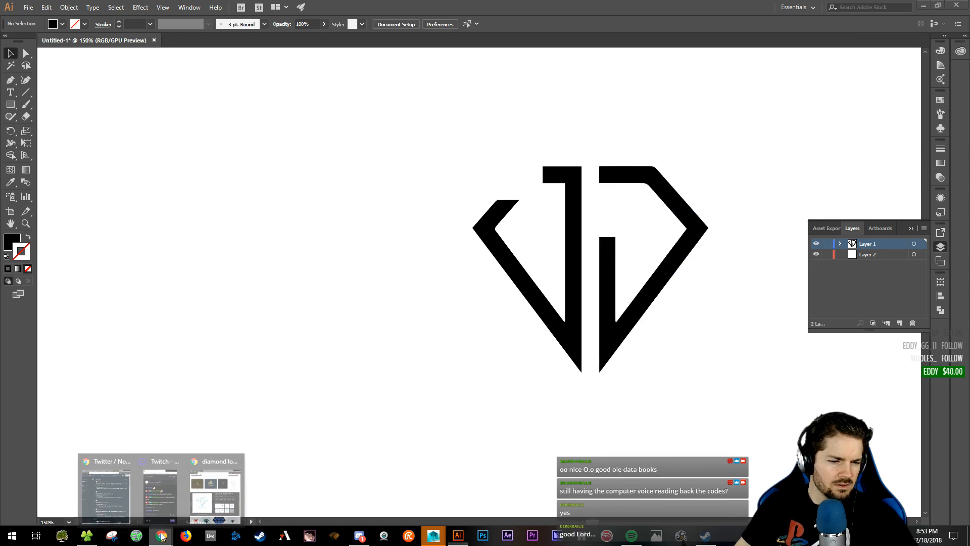
pyautogui.click(216, 492)
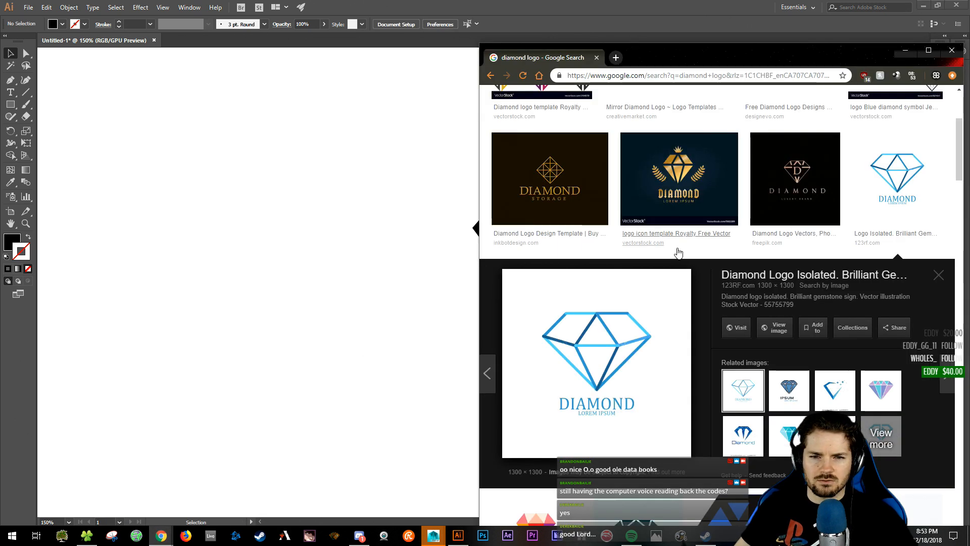
pyautogui.scroll(4, 677, 255)
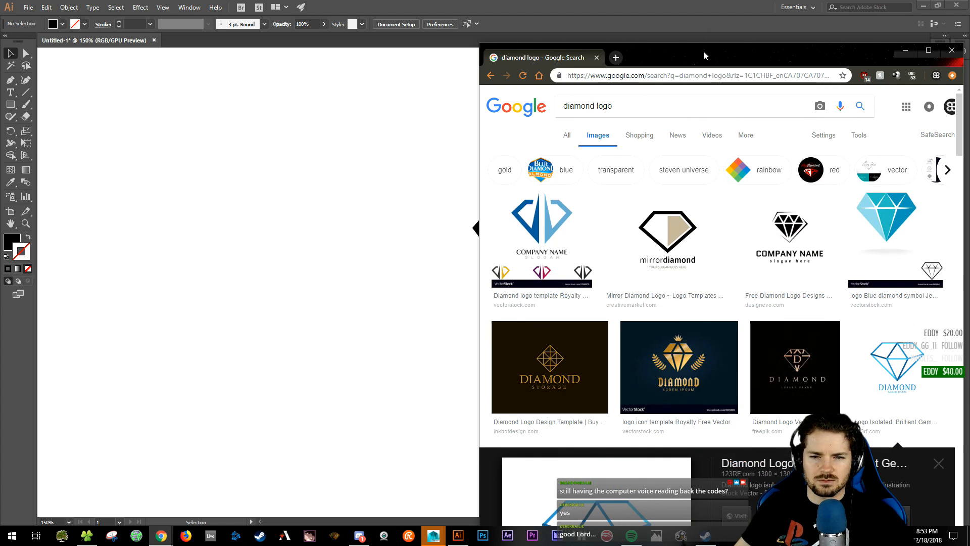
pyautogui.moveTo(705, 55); pyautogui.dragTo(969, 51)
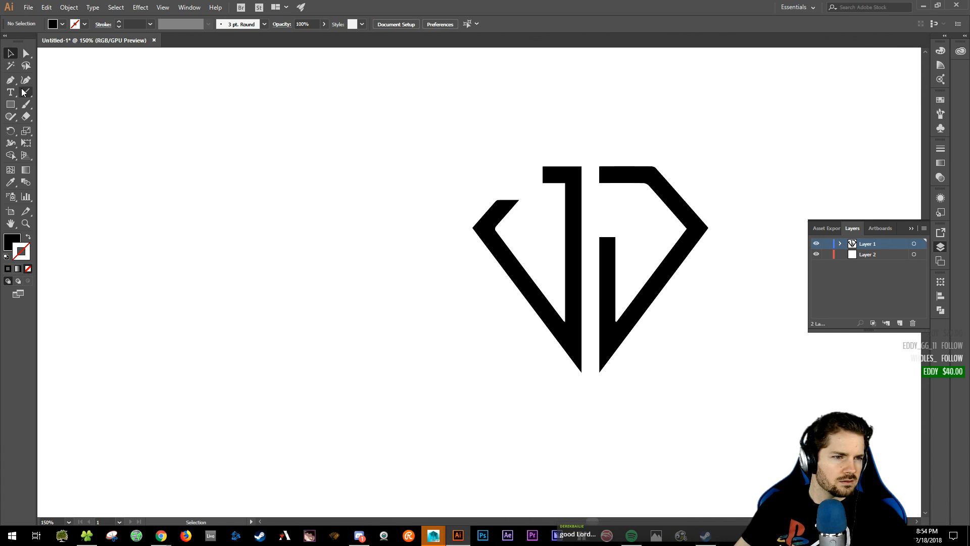
# - Draw a horizontal black-stroked line to the left of the logo
pyautogui.click(22, 93)
pyautogui.moveTo(209, 178); pyautogui.dragTo(313, 177)
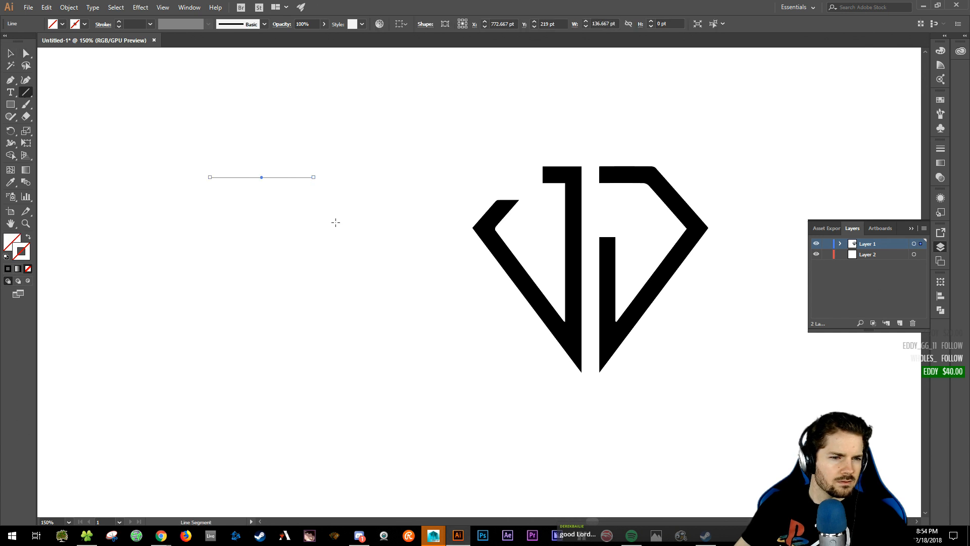
pyautogui.click(8, 268)
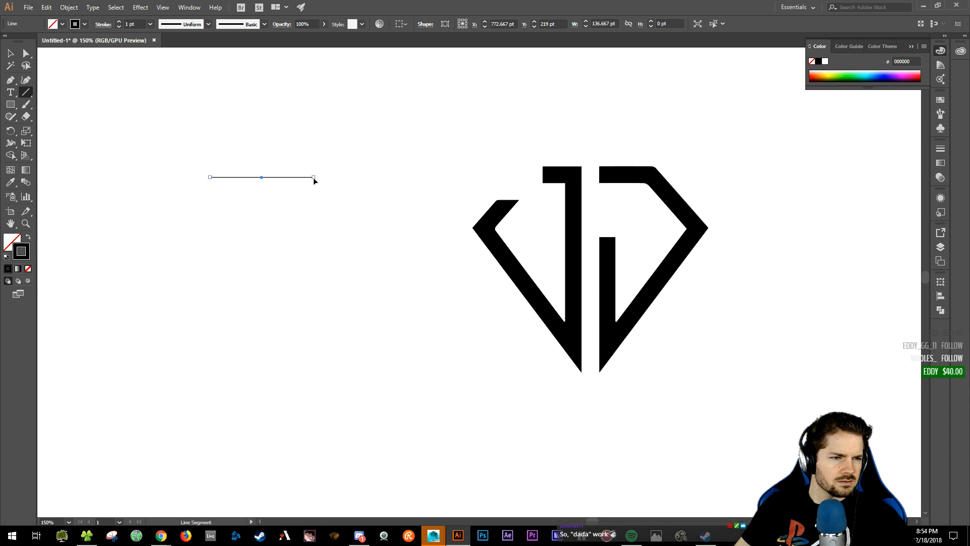
# - With the Pen tool, add the diamond's corners and close the outline at its starting point
pyautogui.press('p')
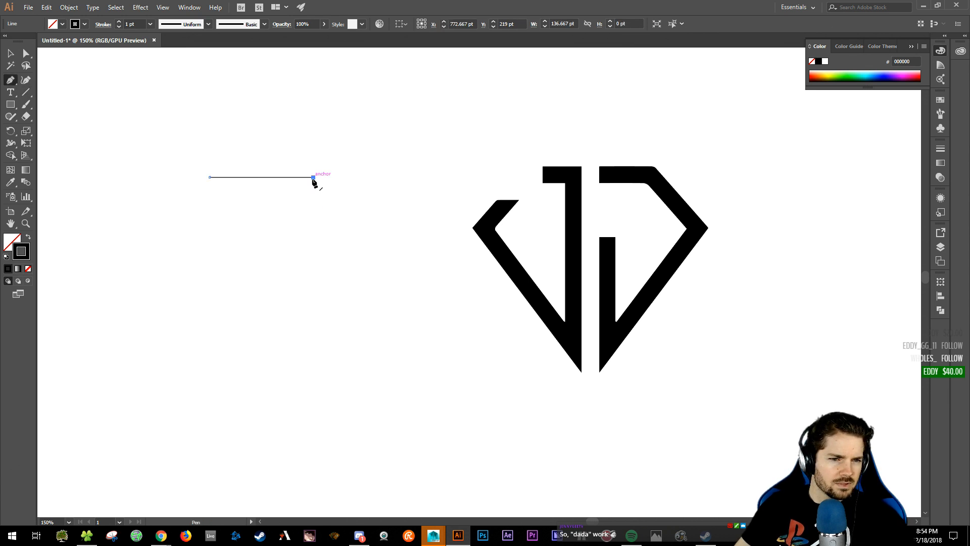
pyautogui.click(313, 177)
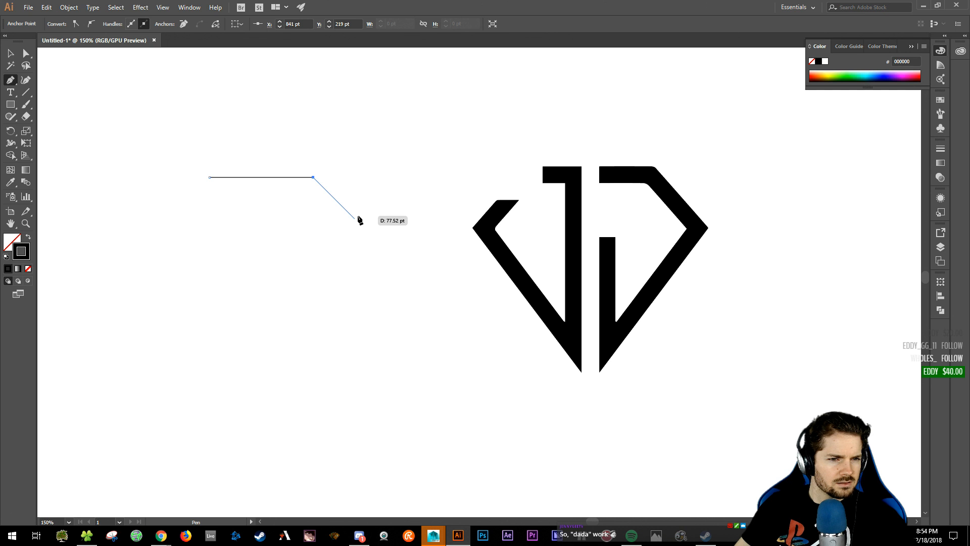
pyautogui.click(356, 218)
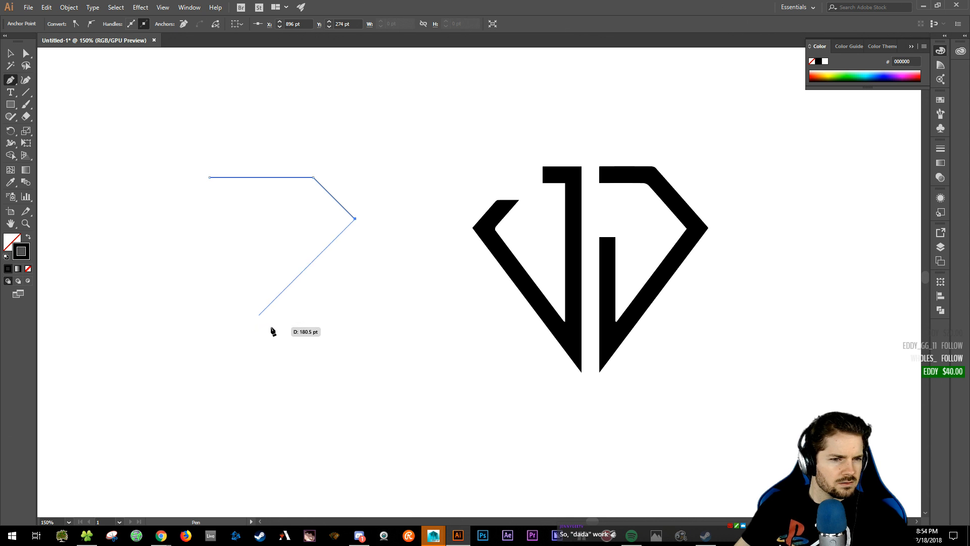
pyautogui.keyDown('shift'); pyautogui.click(272, 328); pyautogui.keyUp('shift')
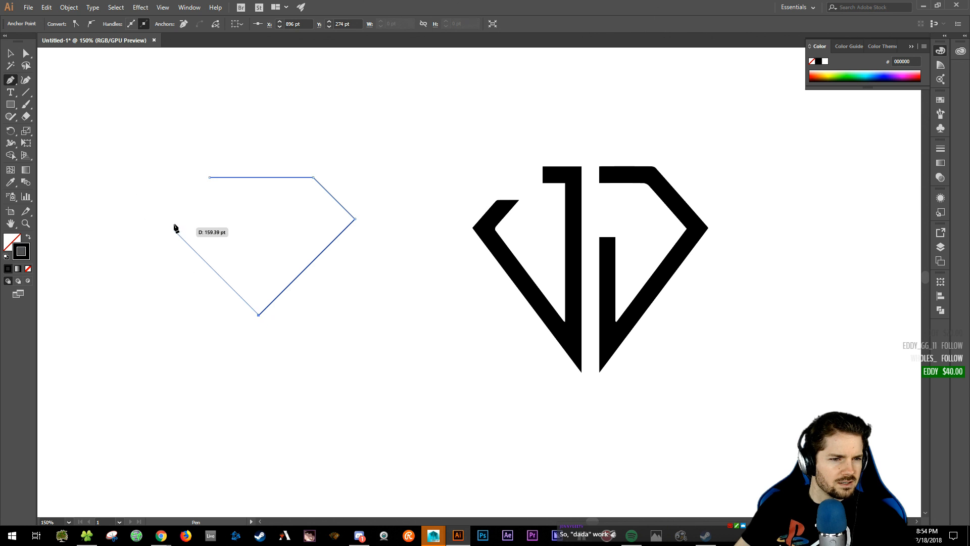
pyautogui.click(167, 222)
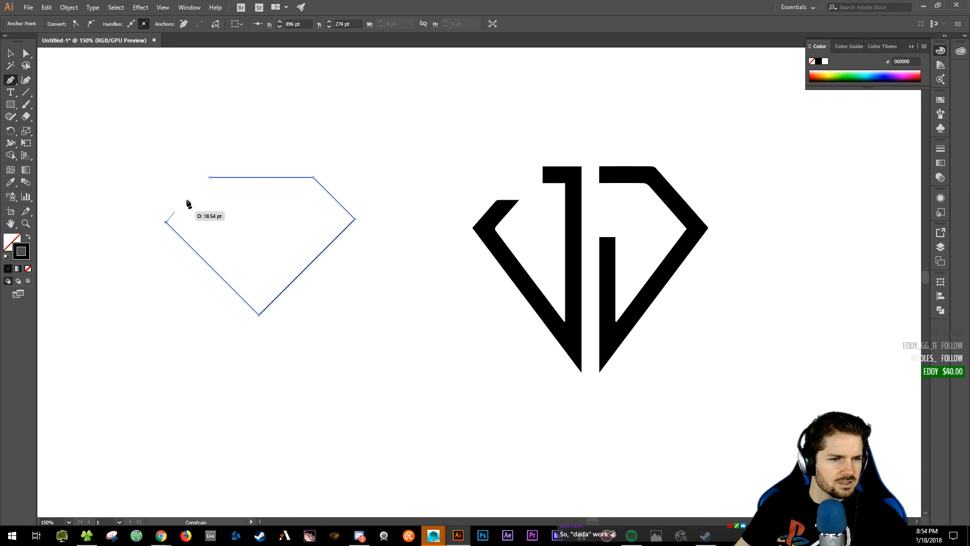
pyautogui.click(210, 178)
pyautogui.moveTo(282, 234); pyautogui.dragTo(437, 245)
pyautogui.keyDown('ctrl'); pyautogui.click(208, 187); pyautogui.keyUp('ctrl')
# - Select the diamond outline, show the rulers, and move the outline further left
pyautogui.press('v')
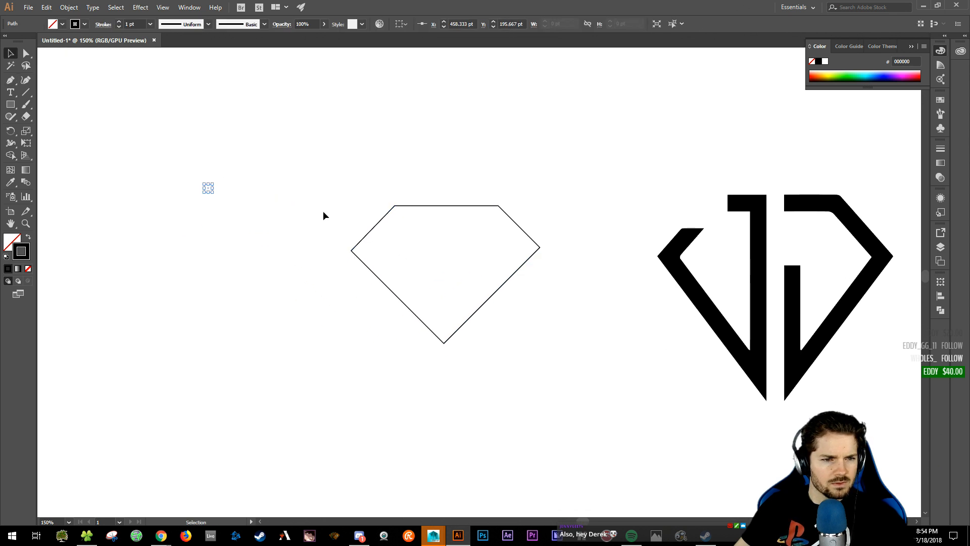
pyautogui.hotkey('ctrl', 'a')
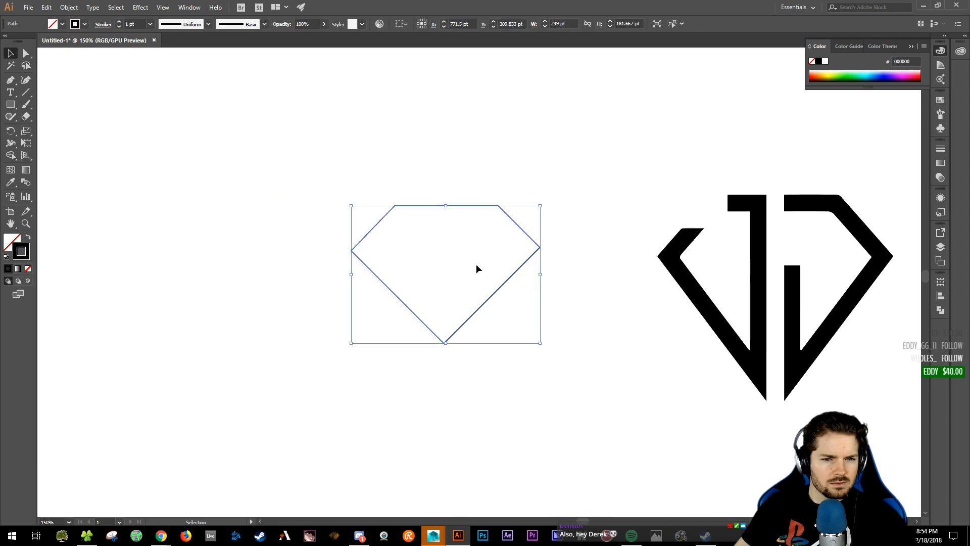
pyautogui.click(326, 221)
pyautogui.moveTo(288, 212); pyautogui.dragTo(368, 280)
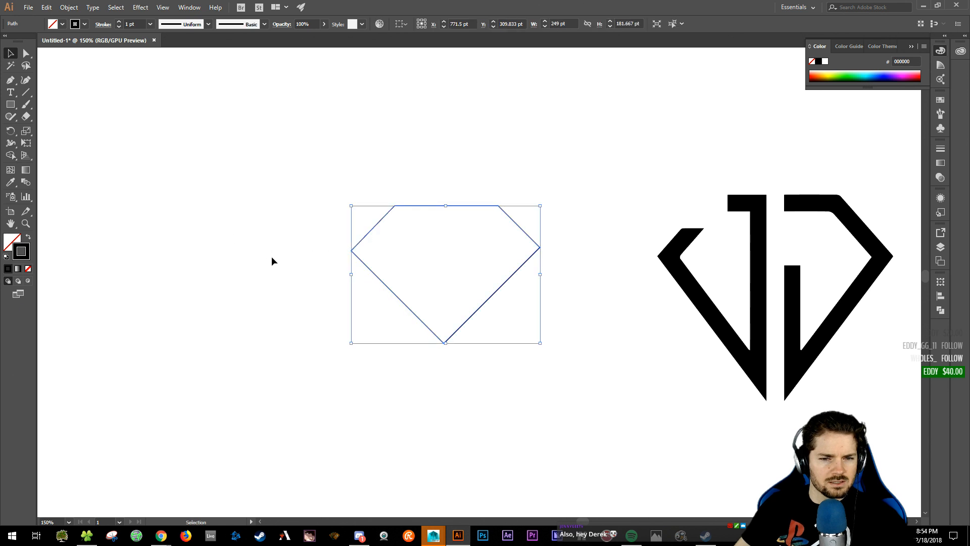
pyautogui.hotkey('ctrl', 'r')
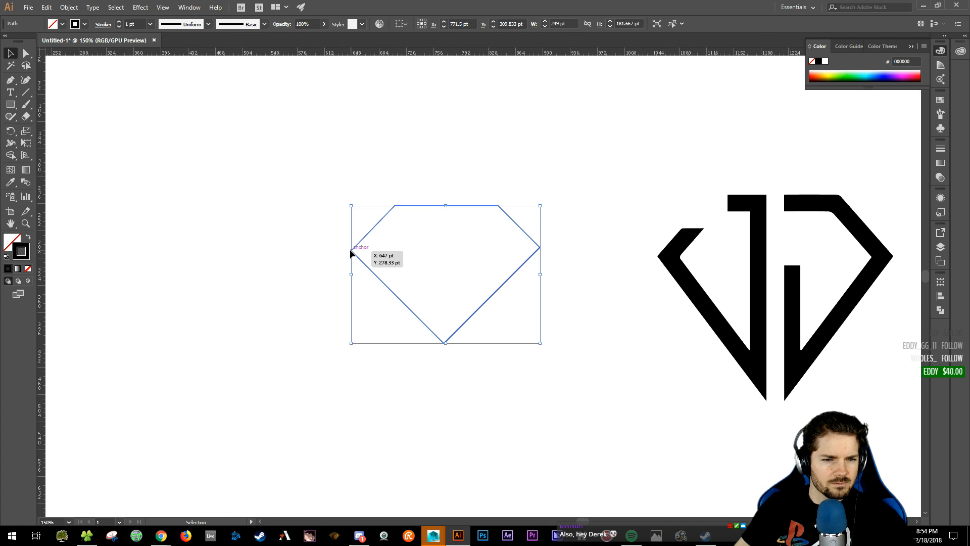
pyautogui.moveTo(350, 250); pyautogui.dragTo(280, 249)
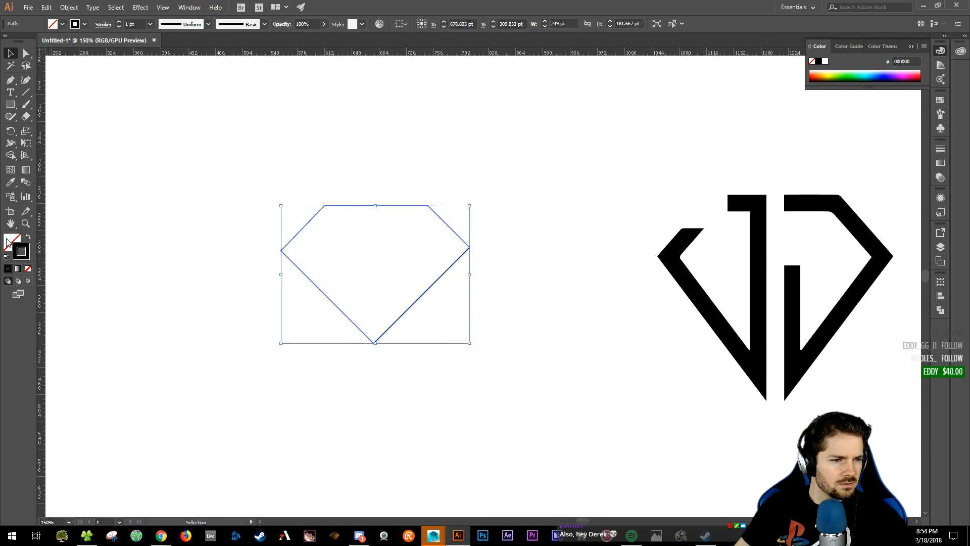
# - Swap fill and stroke to make the diamond solid black, then pull its bottom point lower
pyautogui.click(28, 237)
pyautogui.moveTo(366, 270); pyautogui.dragTo(403, 277)
pyautogui.click(331, 383)
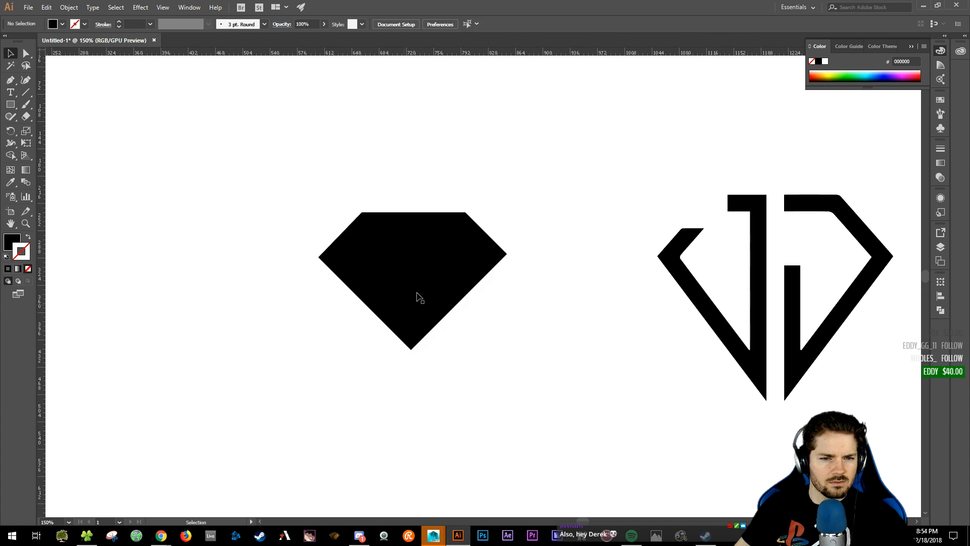
pyautogui.moveTo(413, 348); pyautogui.dragTo(412, 378)
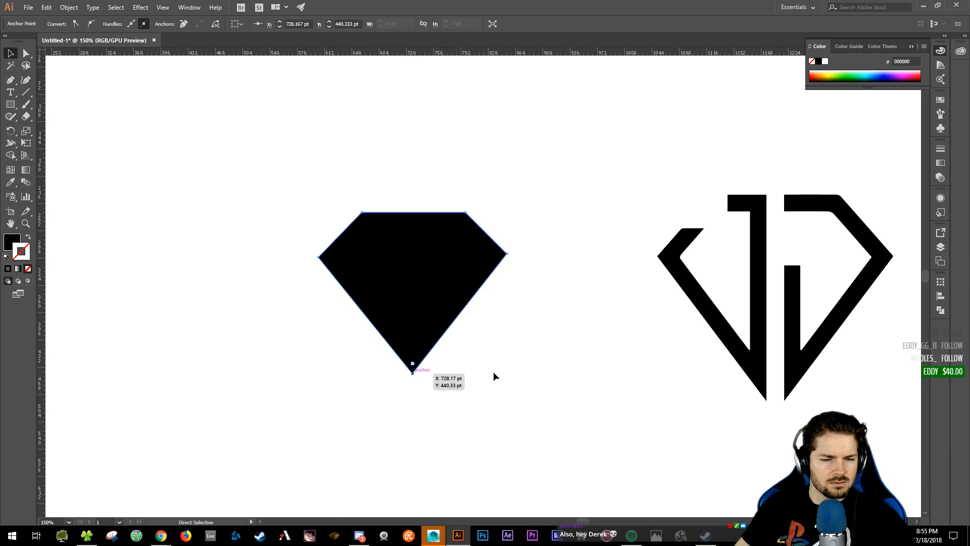
pyautogui.click(493, 371)
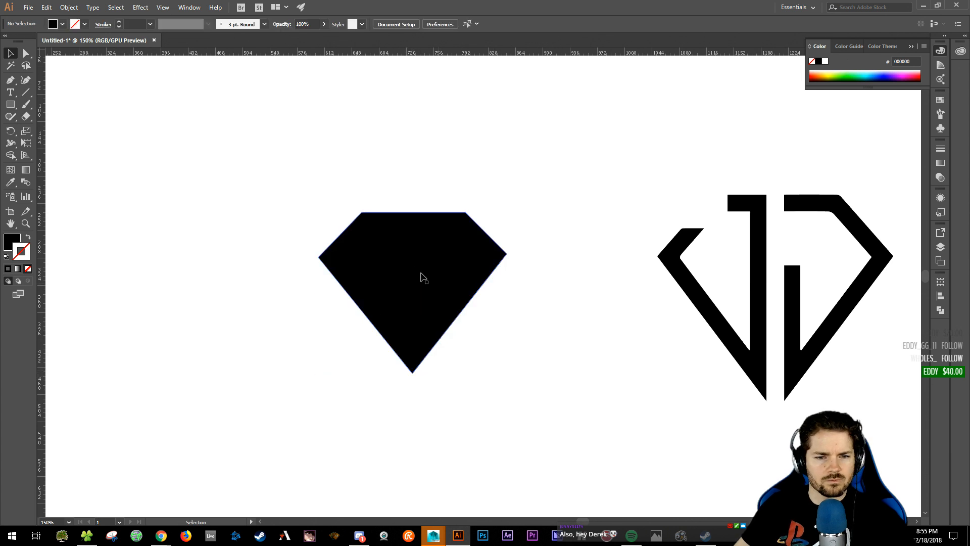
# - Move the black diamond onto the JJ mark and drag its anchors to the mark's outer corners
pyautogui.moveTo(424, 277); pyautogui.dragTo(762, 260)
pyautogui.hscroll(5, 689, 255)
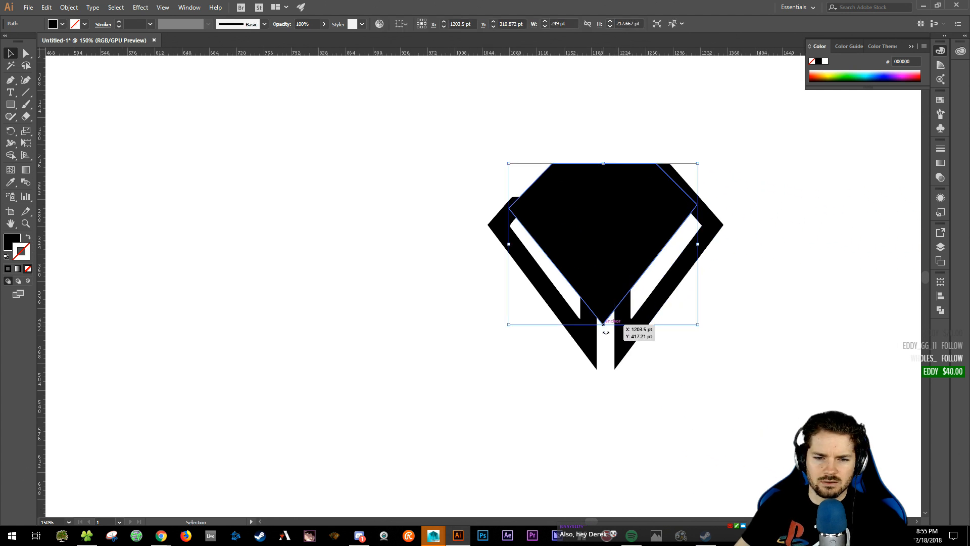
pyautogui.press('a')
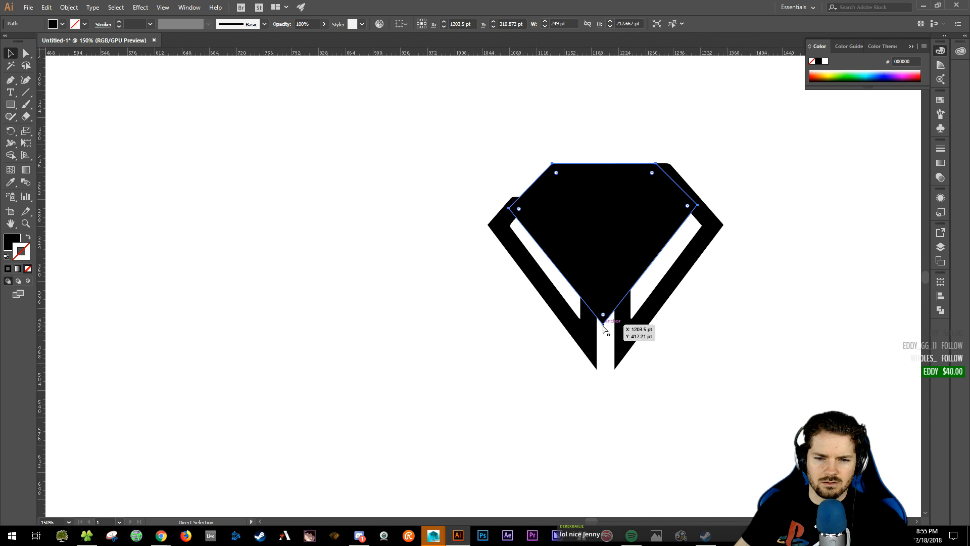
pyautogui.moveTo(602, 329); pyautogui.dragTo(605, 387)
pyautogui.moveTo(510, 209); pyautogui.dragTo(488, 226)
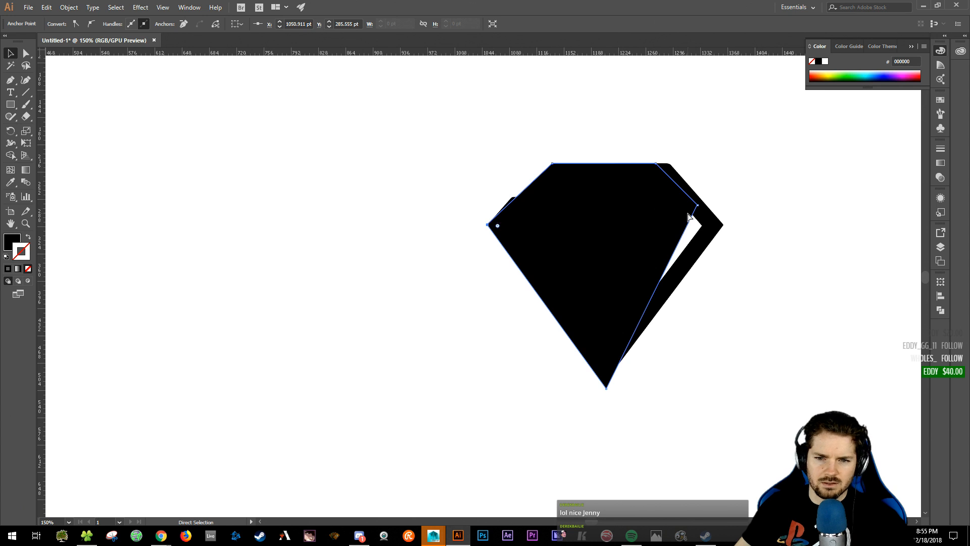
pyautogui.moveTo(697, 208); pyautogui.dragTo(724, 227)
pyautogui.hotkey('ctrl', 'z')
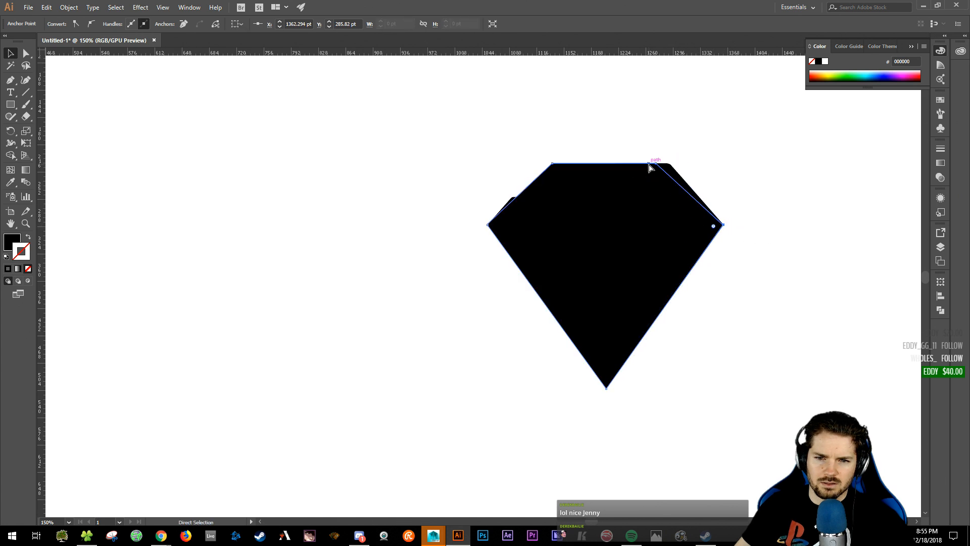
pyautogui.moveTo(655, 163); pyautogui.dragTo(668, 166)
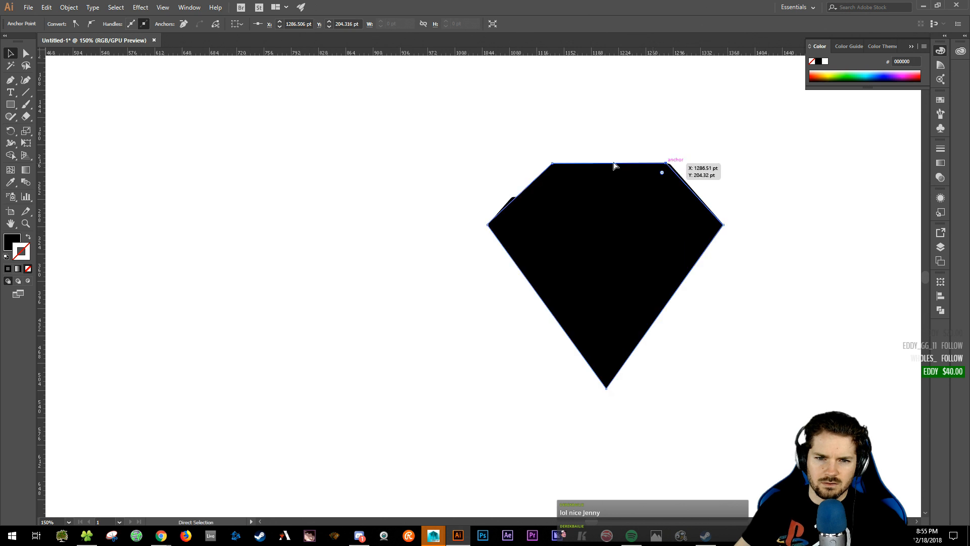
pyautogui.moveTo(552, 164)
pyautogui.mouseDown()
pyautogui.moveTo(583, 160)
pyautogui.moveTo(553, 164)
pyautogui.mouseUp()
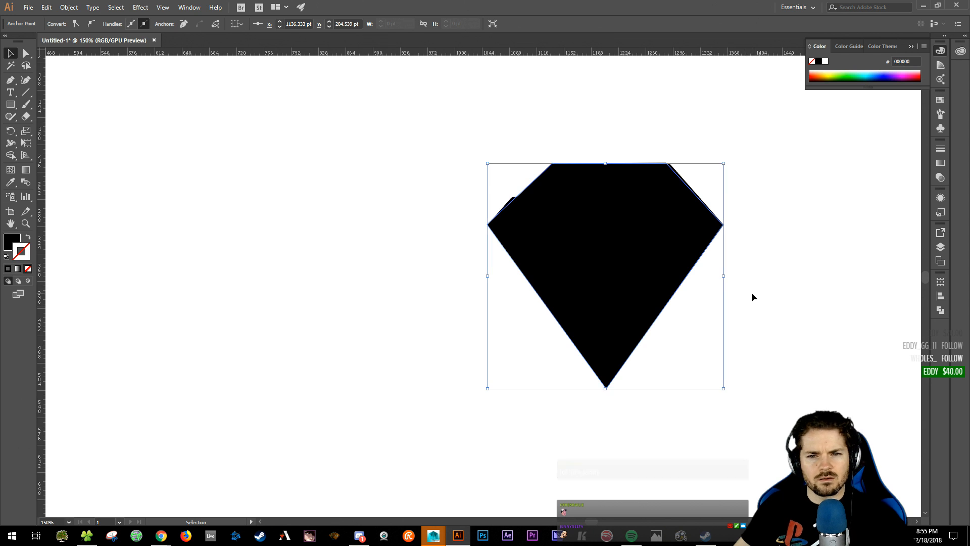
pyautogui.click(793, 282)
# - Move the diamond left off the JJ mark and nudge it down and right
pyautogui.moveTo(610, 236); pyautogui.dragTo(331, 236)
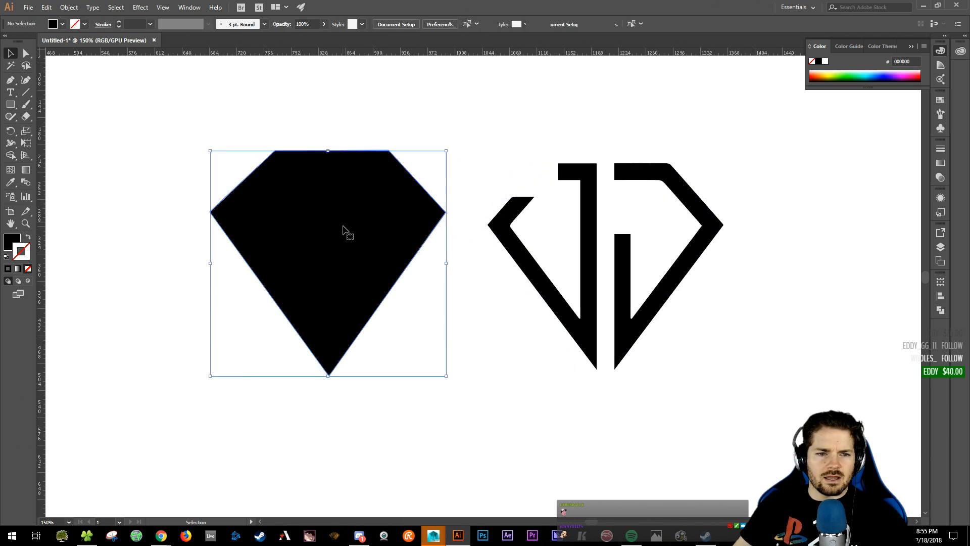
pyautogui.click(505, 409)
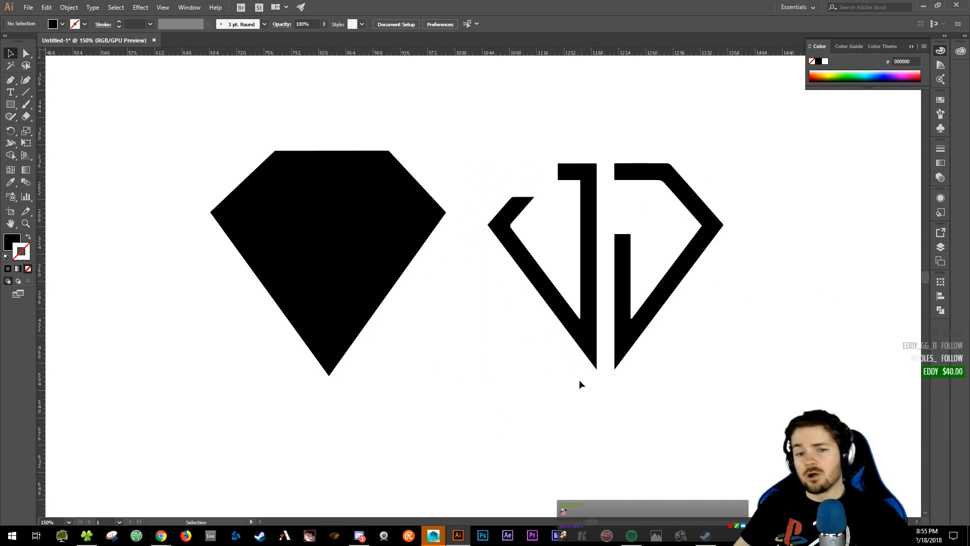
pyautogui.moveTo(334, 253); pyautogui.dragTo(341, 272)
pyautogui.click(525, 459)
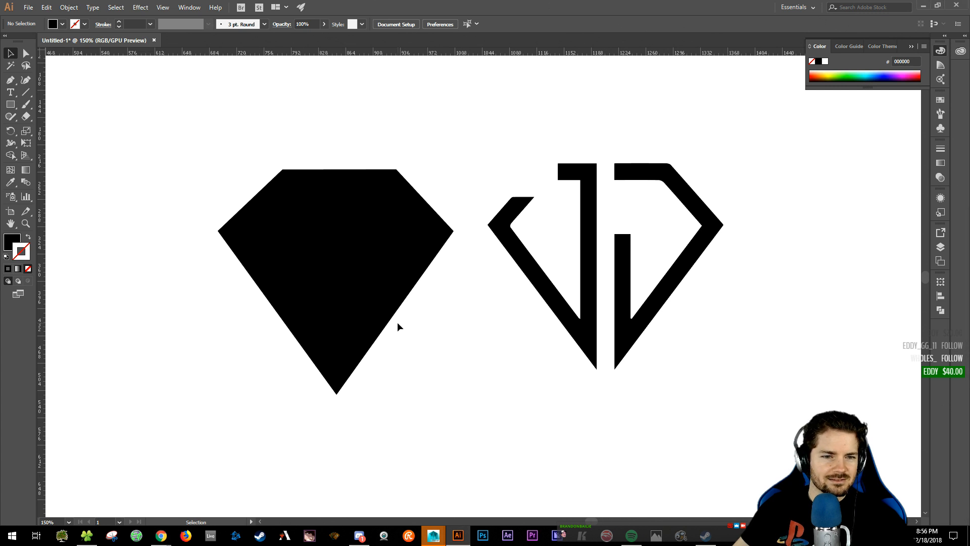
# - Move the diamond back over the JJ mark and raise its bottom point to match the mark's tip
pyautogui.hscroll(-2, 440, 129)
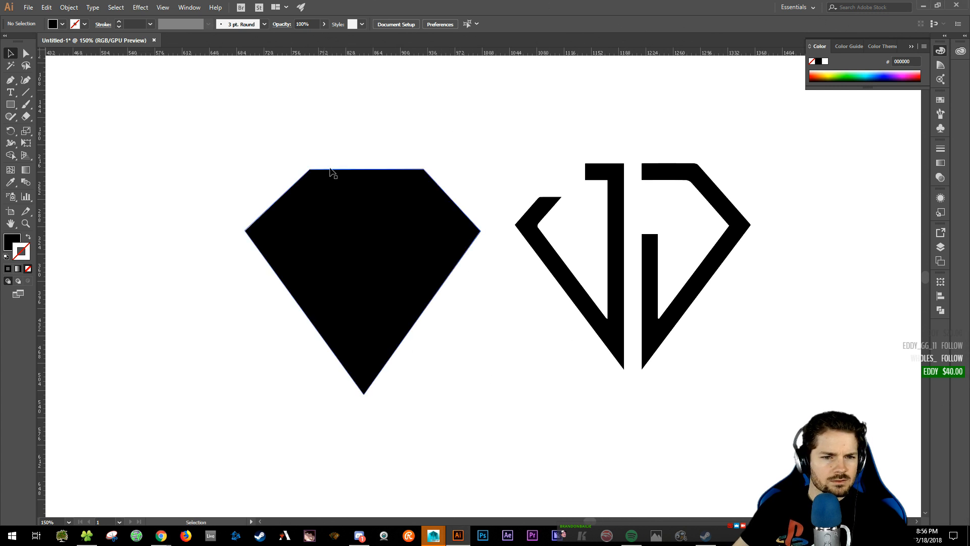
pyautogui.moveTo(339, 268); pyautogui.dragTo(617, 262)
pyautogui.press('a')
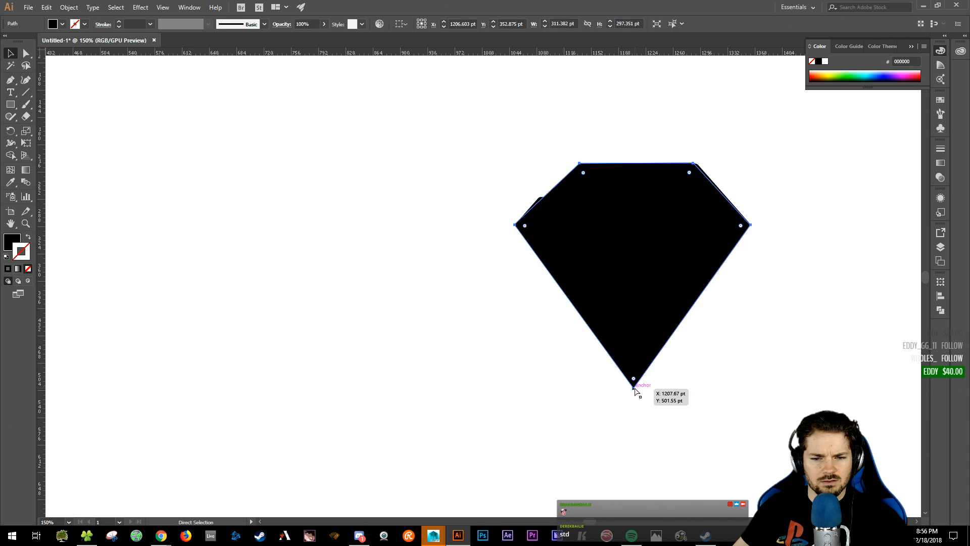
pyautogui.moveTo(634, 388)
pyautogui.mouseDown()
pyautogui.moveTo(631, 340)
pyautogui.moveTo(633, 381)
pyautogui.mouseUp()
pyautogui.press('v')
pyautogui.click(702, 402)
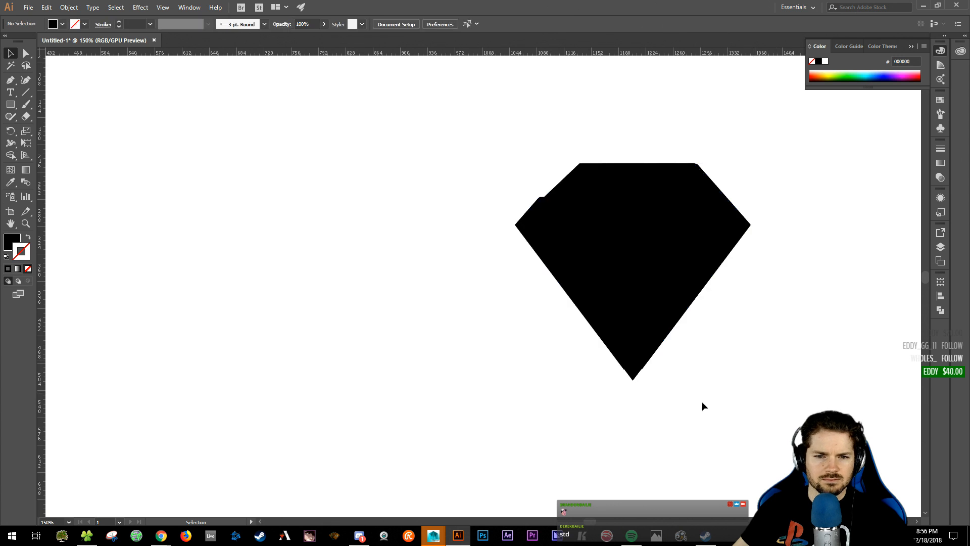
pyautogui.moveTo(763, 363); pyautogui.dragTo(728, 375)
pyautogui.click(641, 339)
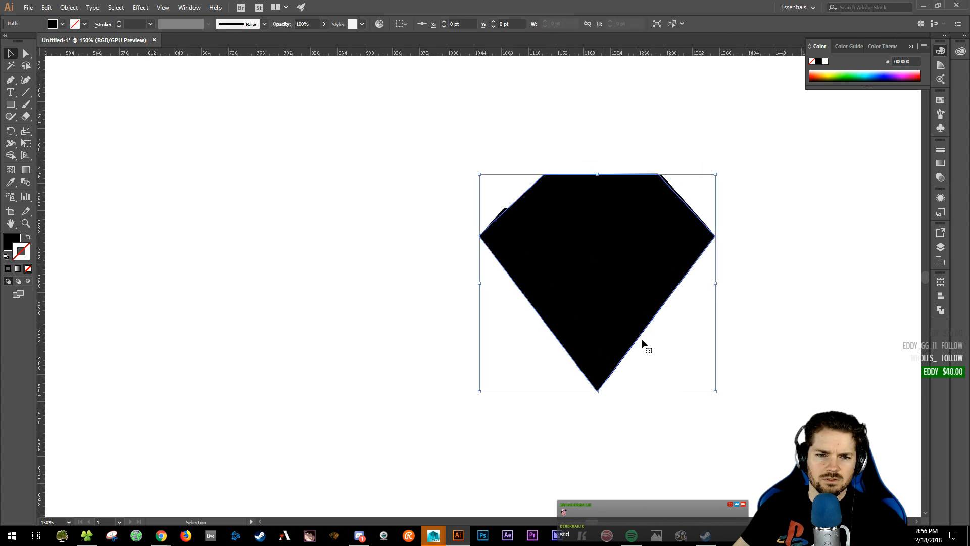
# - Make Layer 2 current and move the diamond onto it, behind the letters
pyautogui.click(940, 247)
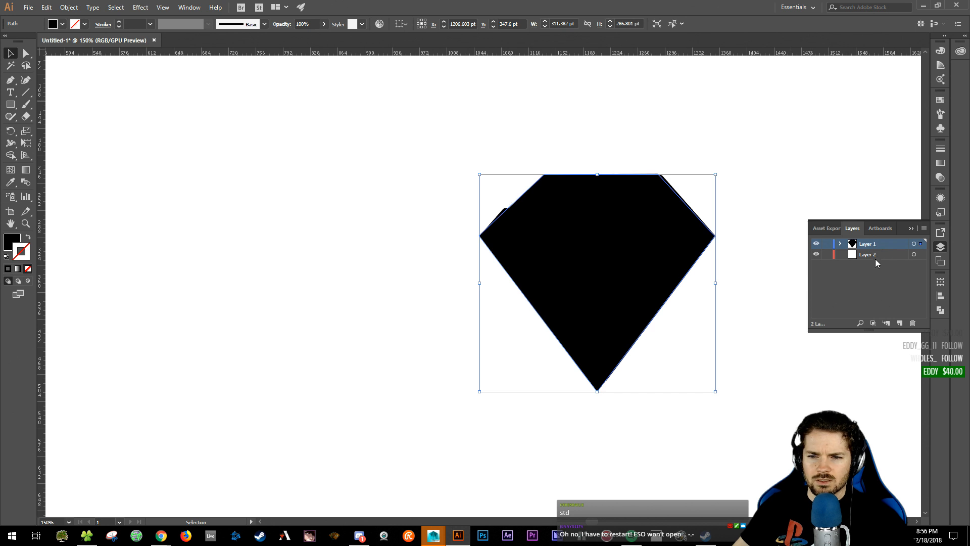
pyautogui.click(874, 254)
pyautogui.rightClick(580, 223)
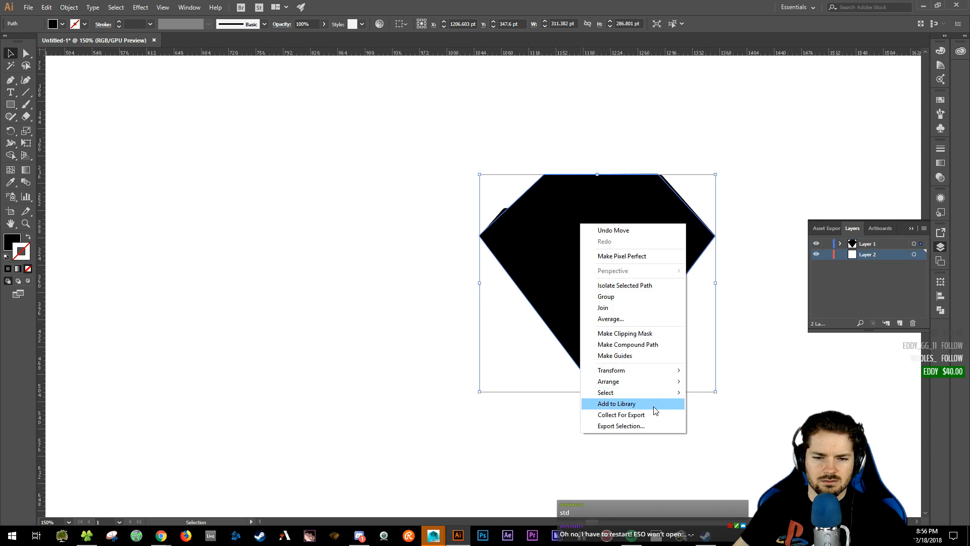
pyautogui.moveTo(652, 394)
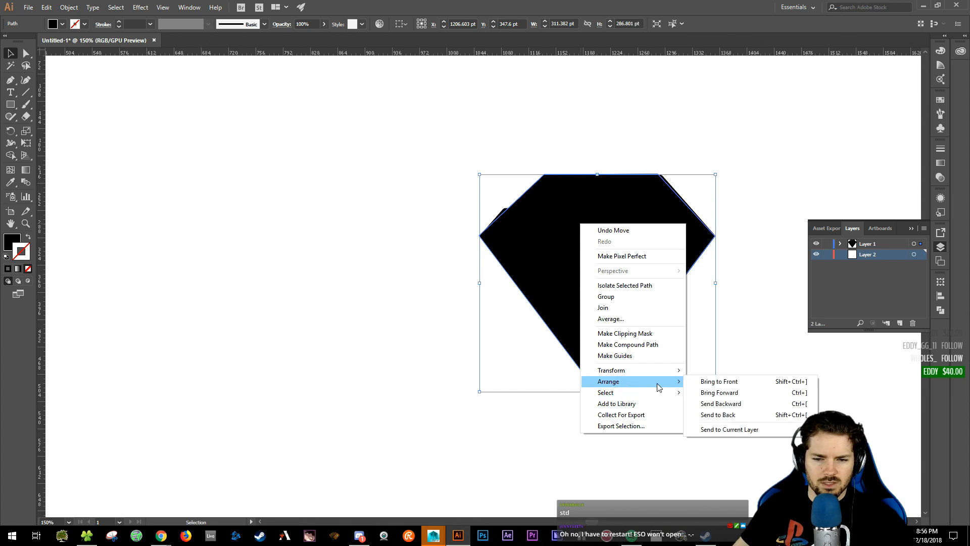
pyautogui.click(745, 431)
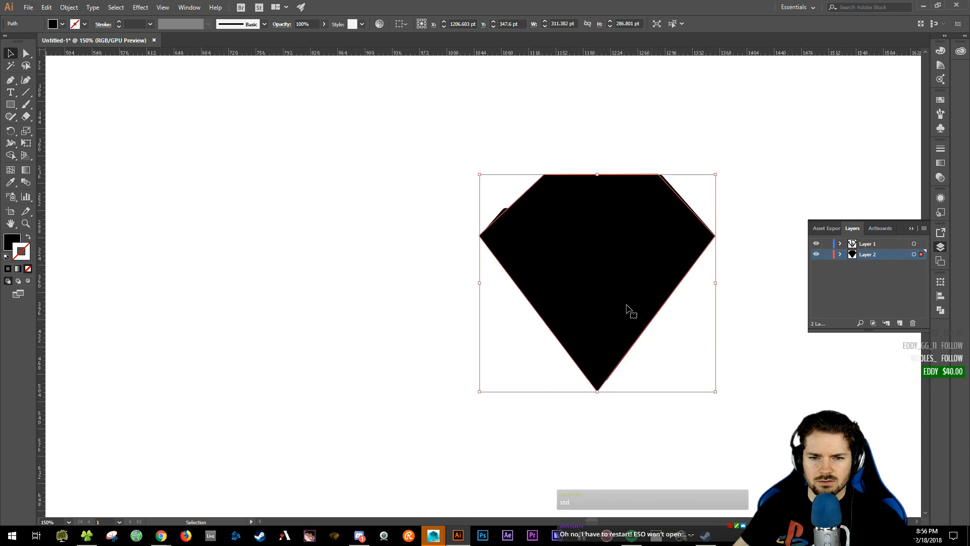
# - Fill the diamond with light grey #CCCCCC
pyautogui.click(16, 245)
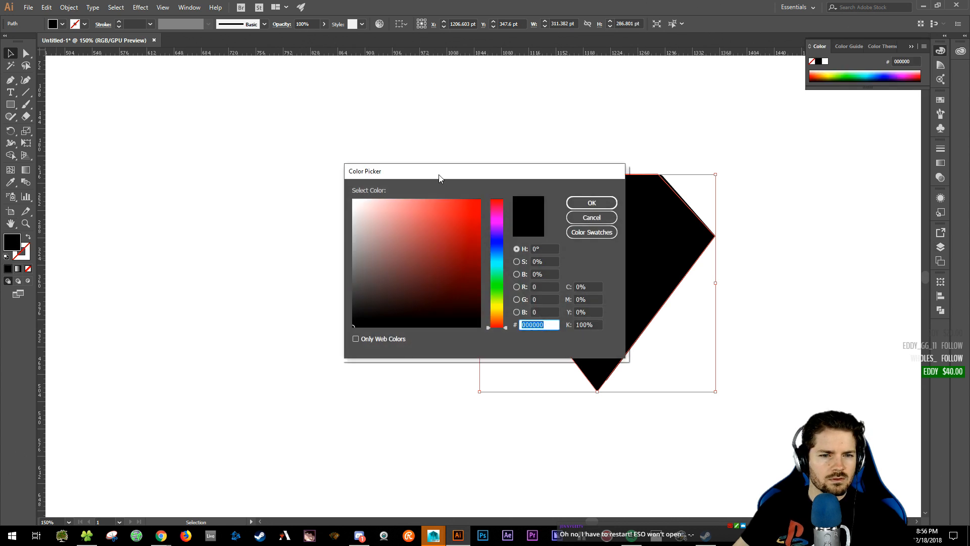
pyautogui.moveTo(439, 176); pyautogui.dragTo(228, 161)
pyautogui.moveTo(160, 215)
pyautogui.mouseDown()
pyautogui.moveTo(141, 201)
pyautogui.moveTo(138, 208)
pyautogui.mouseUp()
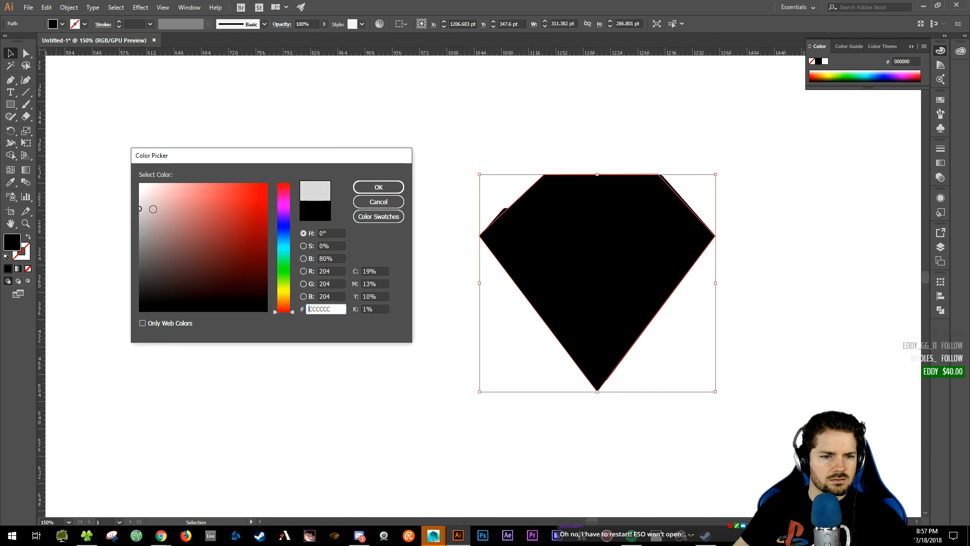
pyautogui.click(379, 187)
pyautogui.click(381, 339)
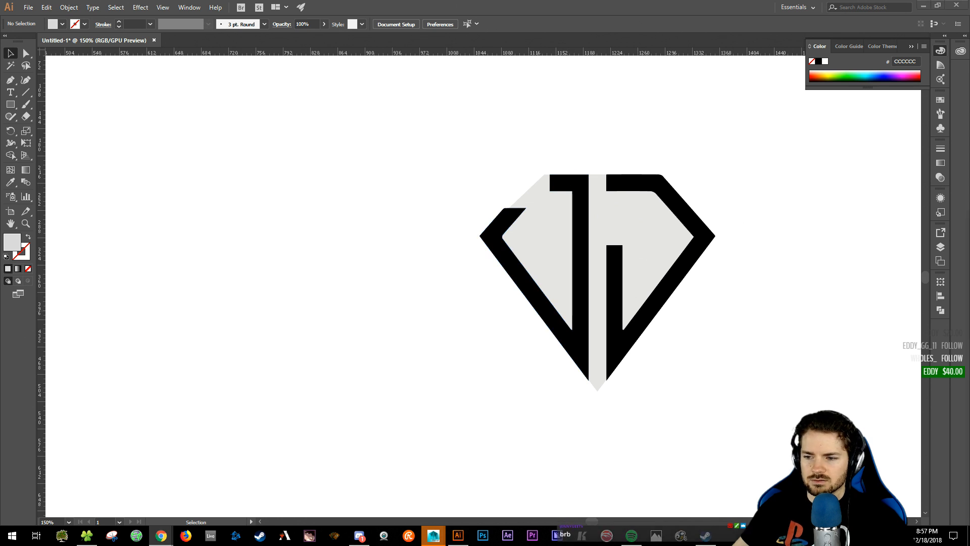
# - Zoom to 300% on the monogram and lower the grey diamond's bottom tip slightly
pyautogui.moveTo(555, 534)
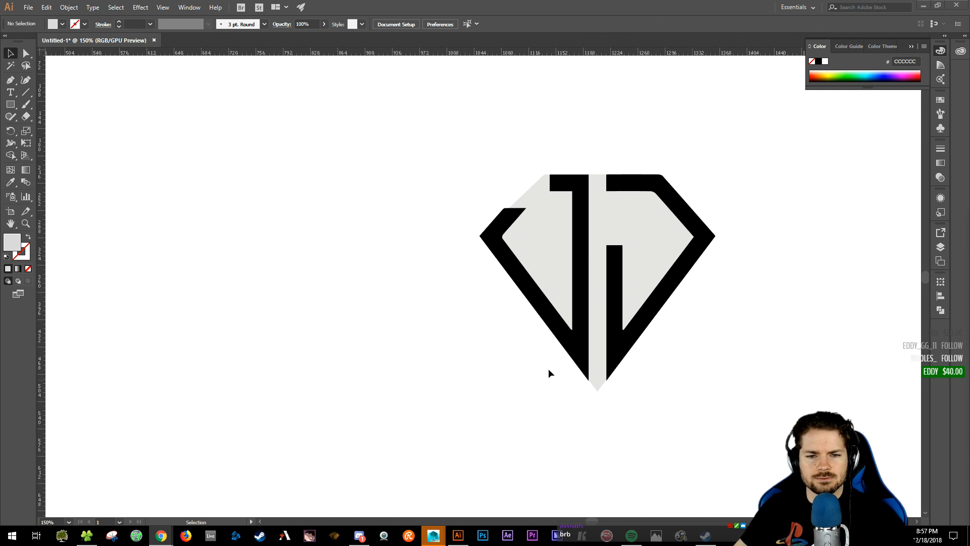
pyautogui.moveTo(678, 354); pyautogui.dragTo(594, 359)
pyautogui.hotkey('ctrl', '+')
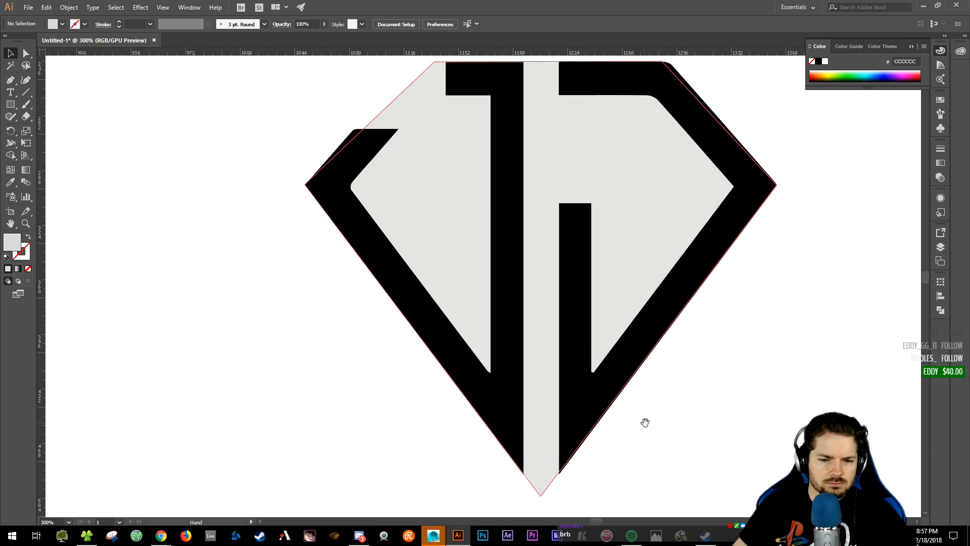
pyautogui.moveTo(645, 422); pyautogui.dragTo(632, 414)
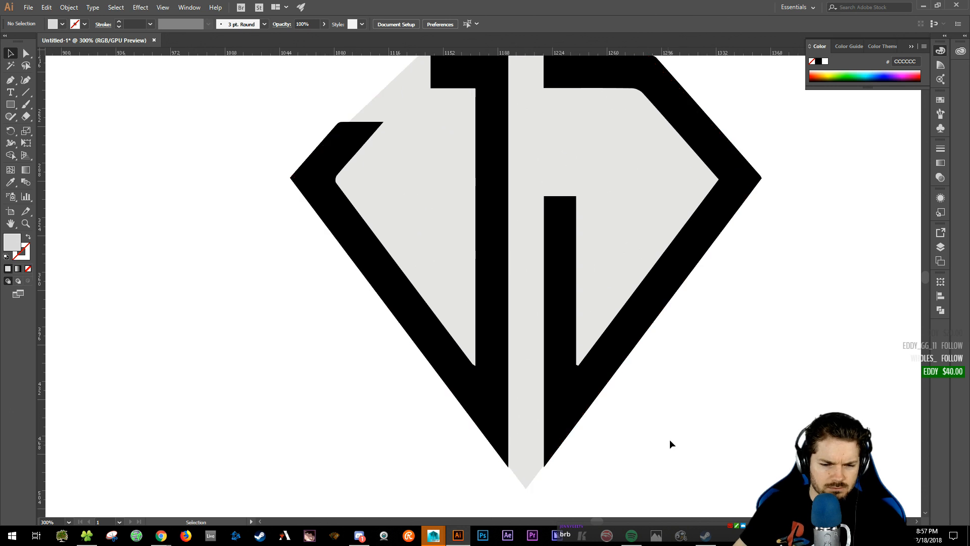
pyautogui.click(526, 488)
pyautogui.moveTo(526, 490); pyautogui.dragTo(525, 491)
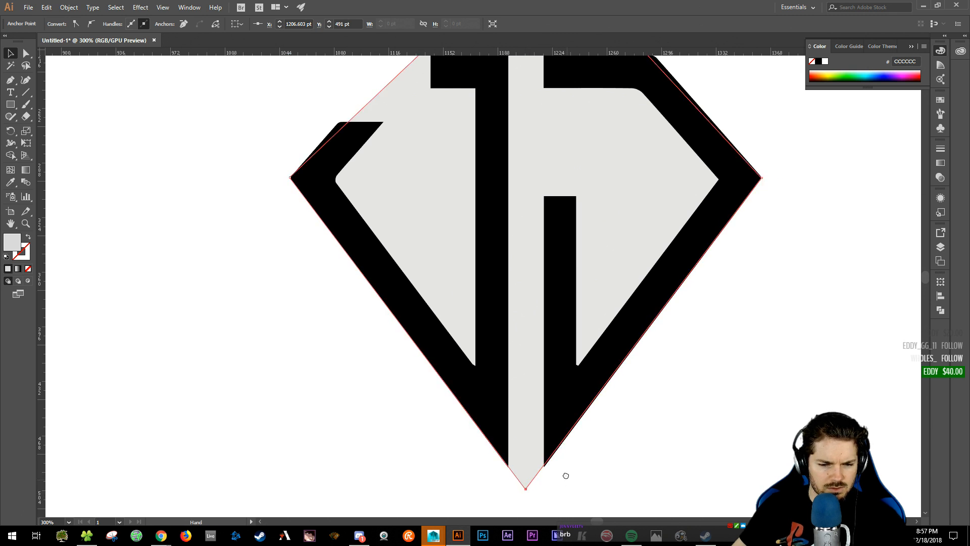
# - Zoom in closely on the tip and pull the diamond's bottom point down a little further
pyautogui.scroll(-3, 564, 430)
pyautogui.hotkey('ctrl', '=')
pyautogui.hotkey('ctrl', '=')
pyautogui.hotkey('ctrl', '=')
pyautogui.hotkey('ctrl', '=')
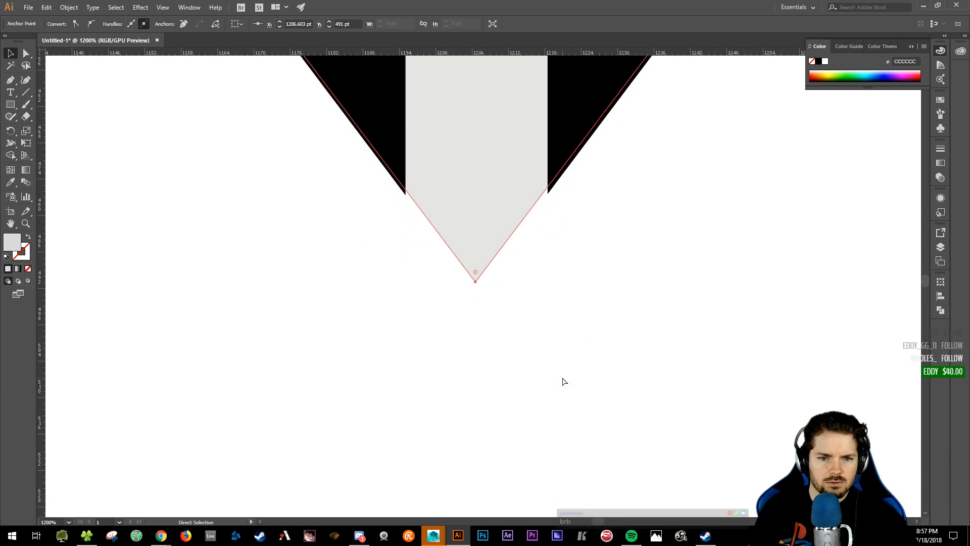
pyautogui.click(563, 378)
pyautogui.press('a')
pyautogui.click(472, 267)
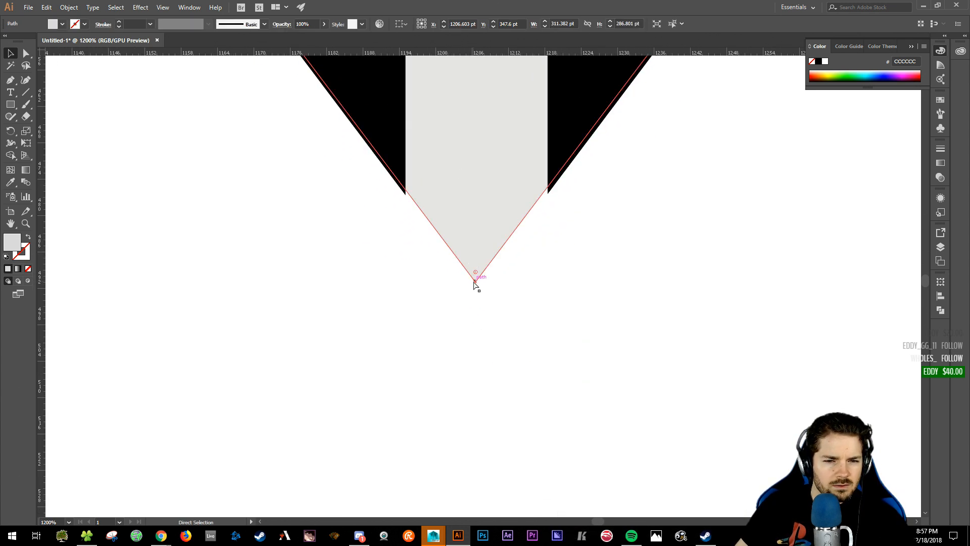
pyautogui.moveTo(475, 282); pyautogui.dragTo(476, 288)
pyautogui.click(597, 325)
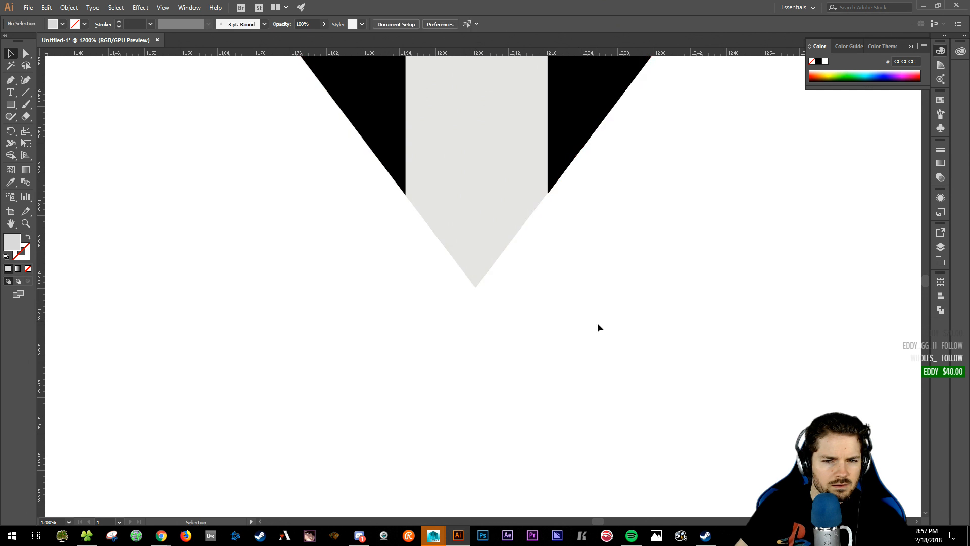
pyautogui.click(472, 206)
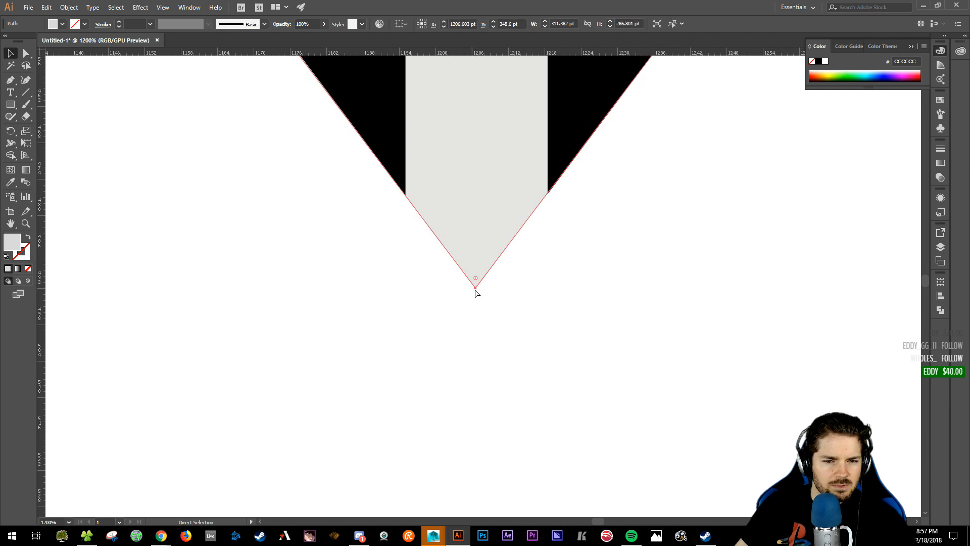
pyautogui.click(568, 259)
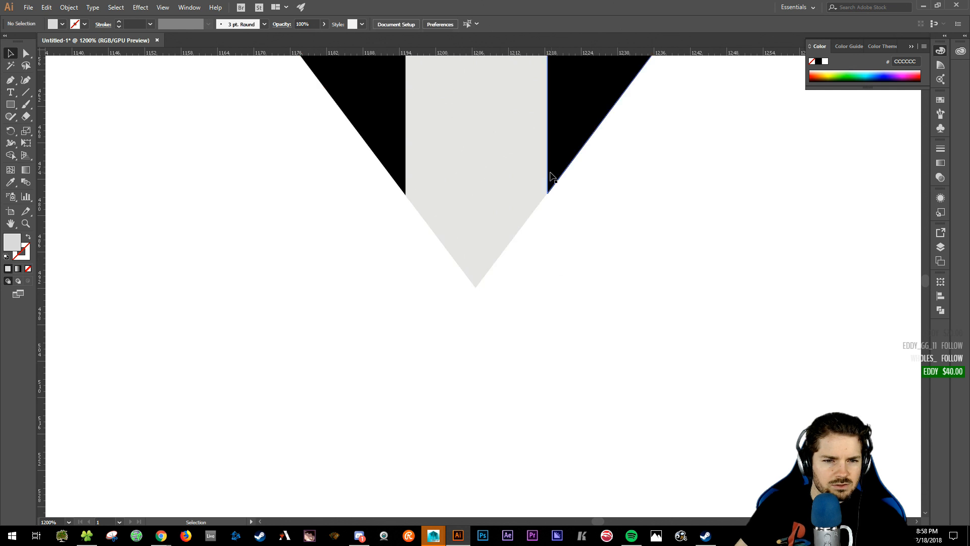
pyautogui.click(488, 222)
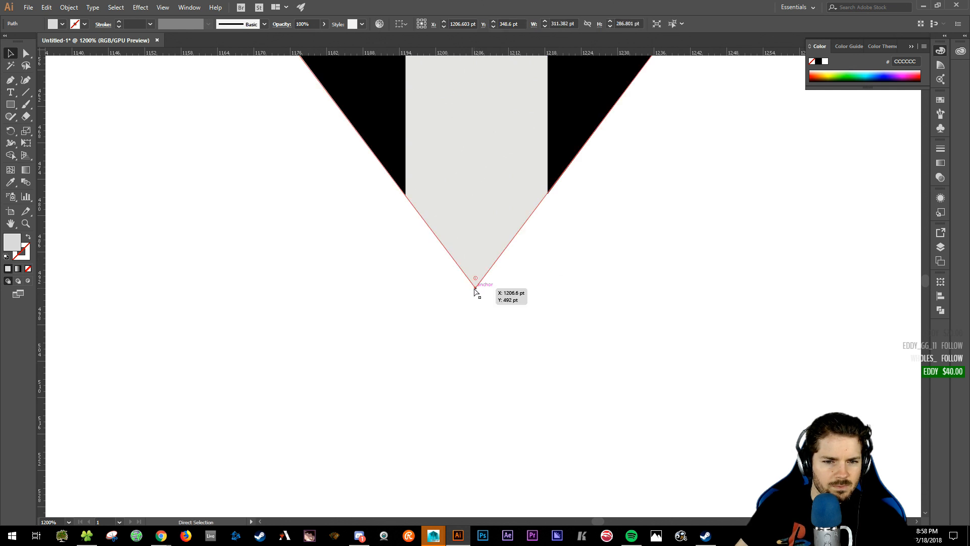
pyautogui.moveTo(475, 288)
pyautogui.mouseDown()
pyautogui.moveTo(474, 298)
pyautogui.moveTo(476, 290)
pyautogui.mouseUp()
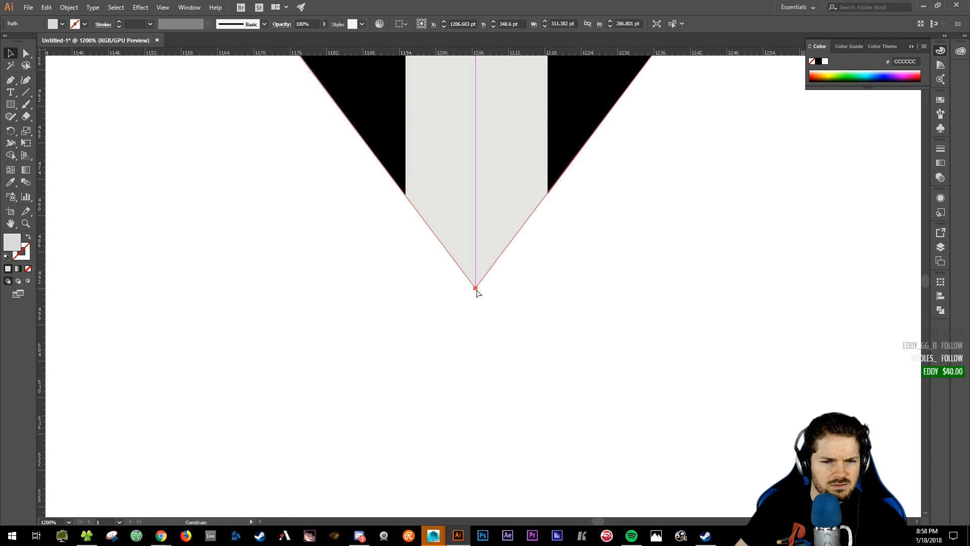
pyautogui.keyDown('ctrl'); pyautogui.scroll(1, 475, 237); pyautogui.keyUp('ctrl')
pyautogui.keyDown('ctrl'); pyautogui.scroll(-1, 494, 241); pyautogui.keyUp('ctrl')
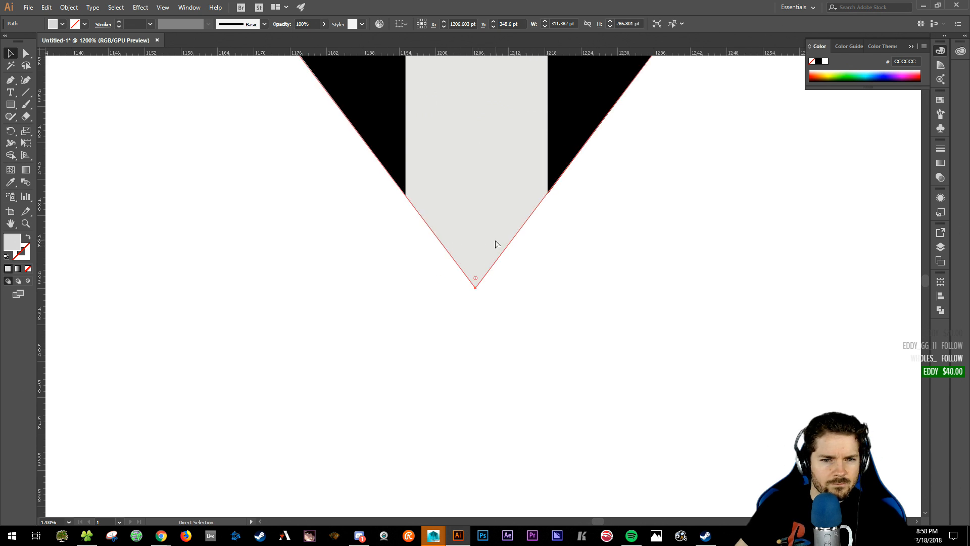
pyautogui.keyDown('alt'); pyautogui.scroll(4, 475, 233); pyautogui.keyUp('alt')
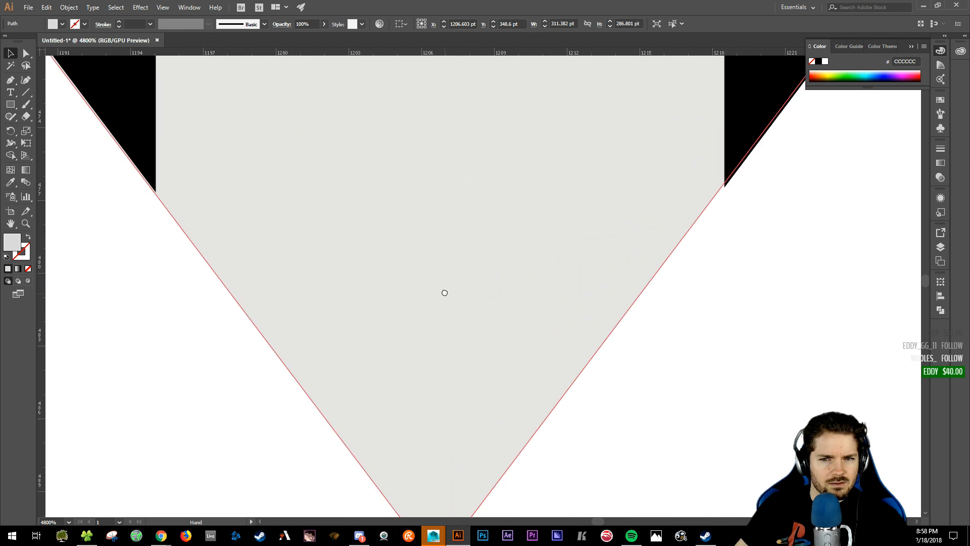
pyautogui.moveTo(444, 292); pyautogui.dragTo(452, 275)
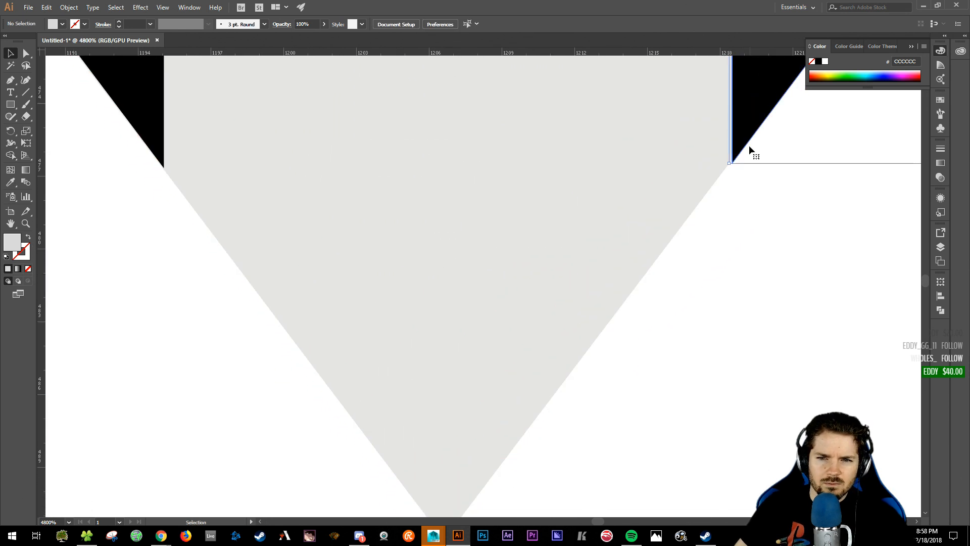
# - Nudge the black triangles' bottom corners to meet the grey fill's edges, then zoom out
pyautogui.press('a')
pyautogui.click(737, 154)
pyautogui.click(732, 164)
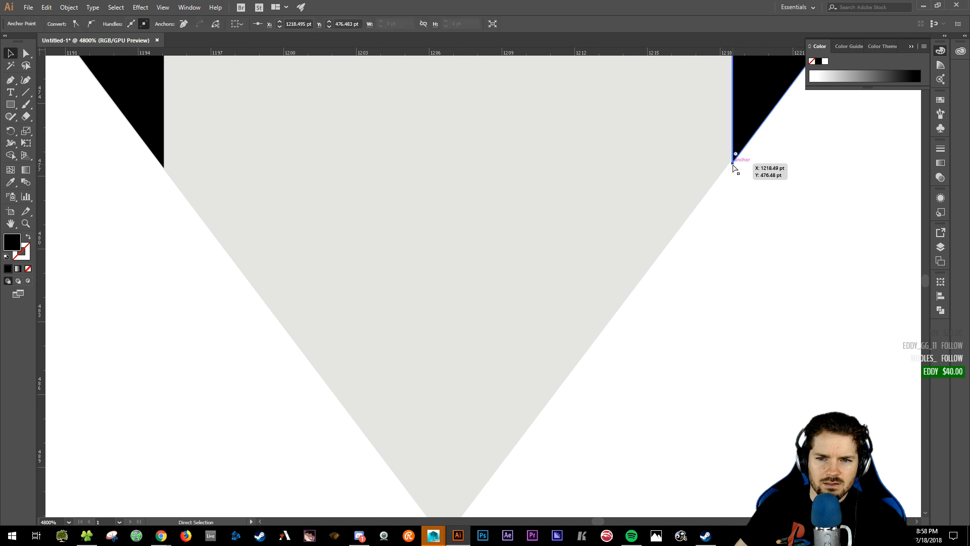
pyautogui.press('v')
pyautogui.click(749, 281)
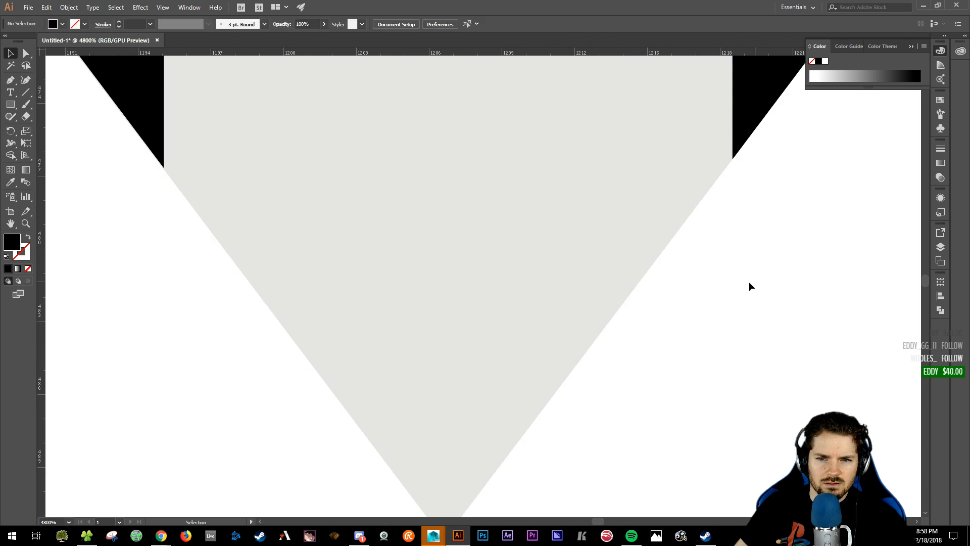
pyautogui.click(147, 149)
pyautogui.press('a')
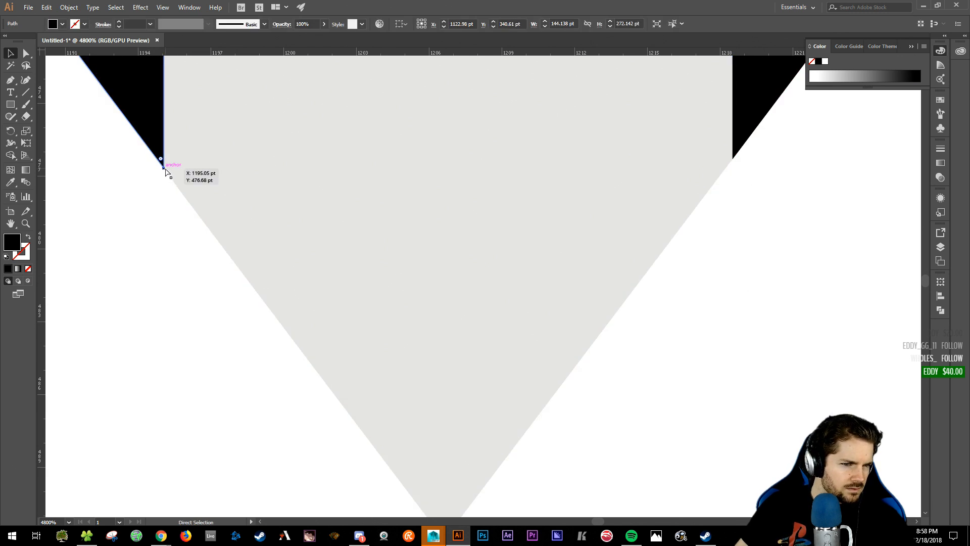
pyautogui.moveTo(164, 168); pyautogui.dragTo(165, 167)
pyautogui.click(158, 199)
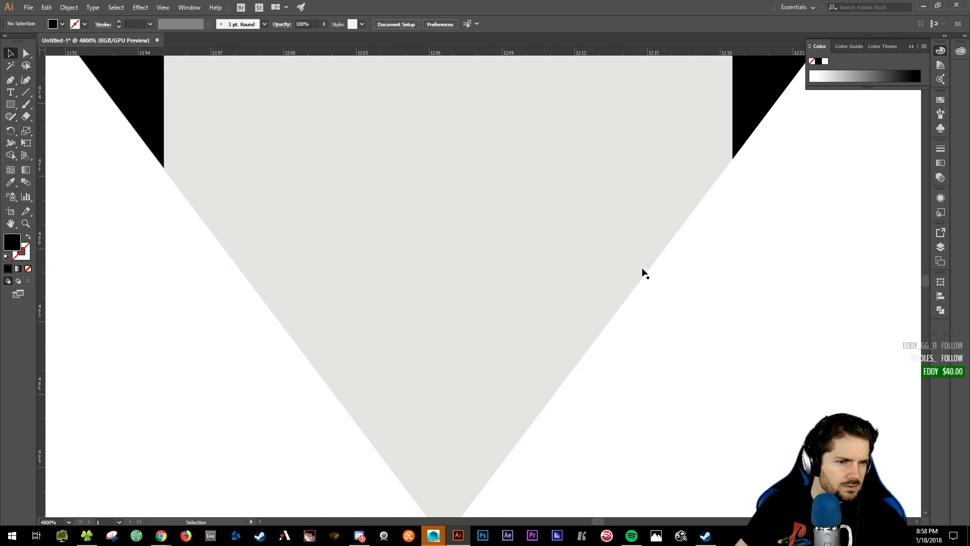
pyautogui.hotkey('ctrl', '-')
pyautogui.hotkey('ctrl', '-')
pyautogui.hotkey('ctrl', '-')
pyautogui.hotkey('ctrl', '-')
pyautogui.hotkey('ctrl', '-')
pyautogui.hotkey('ctrl', '-')
pyautogui.hotkey('ctrl', '-')
pyautogui.hotkey('ctrl', '-')
pyautogui.hotkey('ctrl', '-')
pyautogui.hotkey('ctrl', '-')
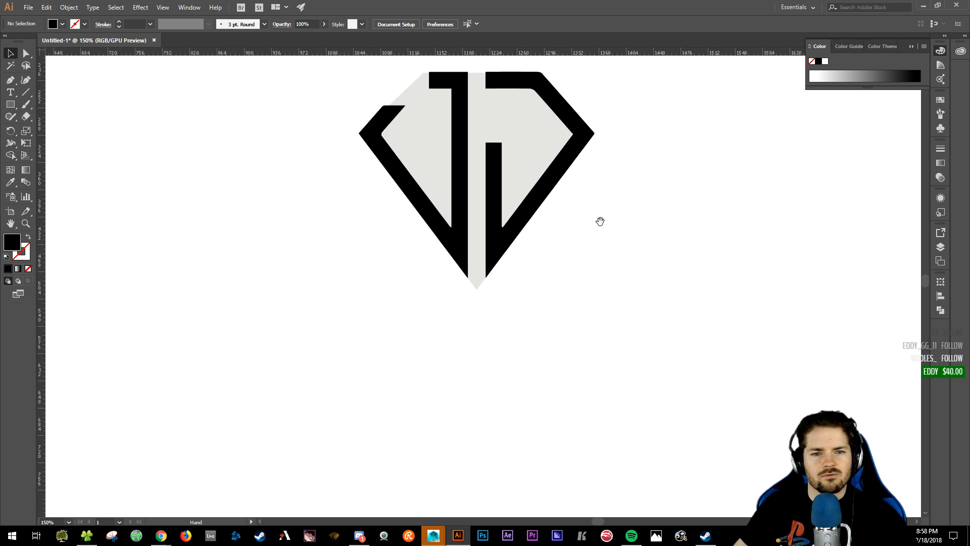
# - Change the diamond's fill from grey to light cyan C5FFFF
pyautogui.moveTo(600, 221); pyautogui.dragTo(630, 355)
pyautogui.click(490, 259)
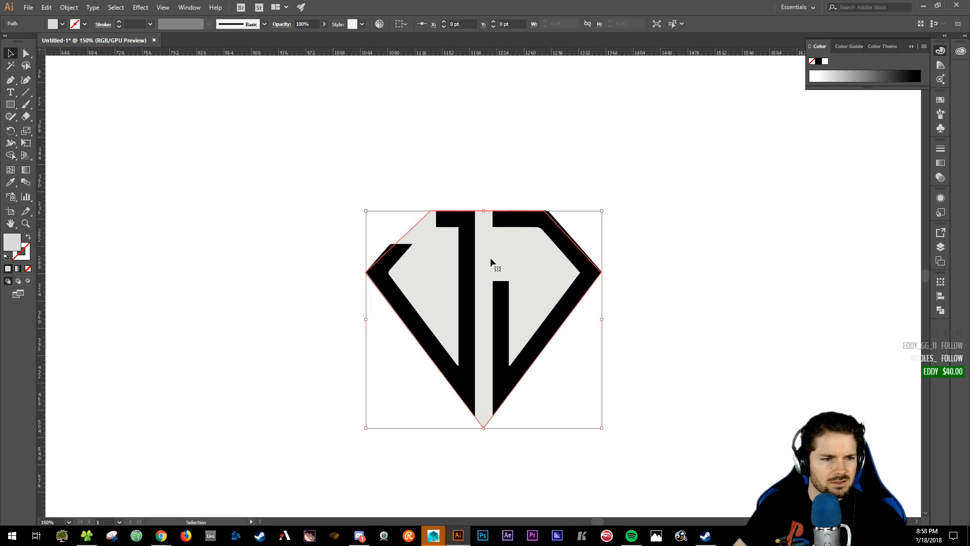
pyautogui.doubleClick(11, 242)
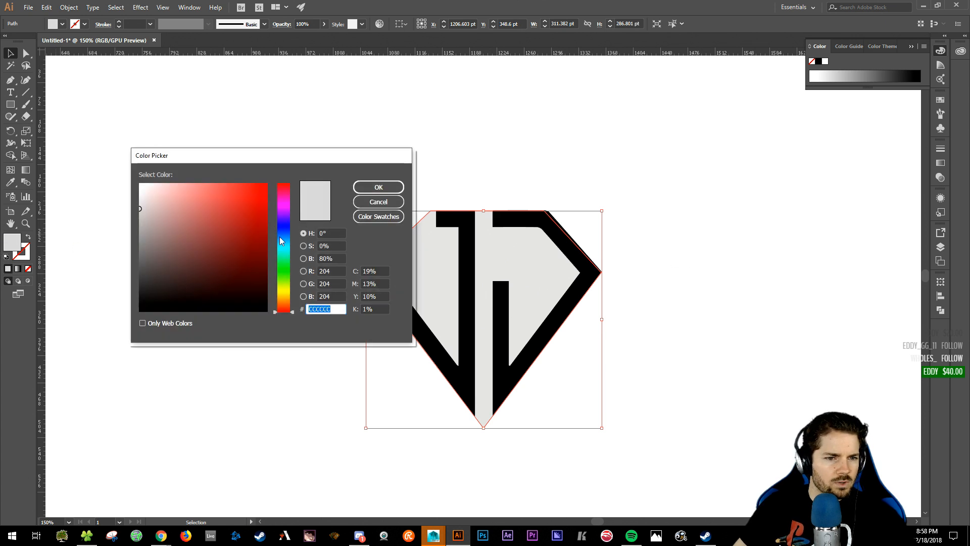
pyautogui.moveTo(282, 241); pyautogui.dragTo(288, 250)
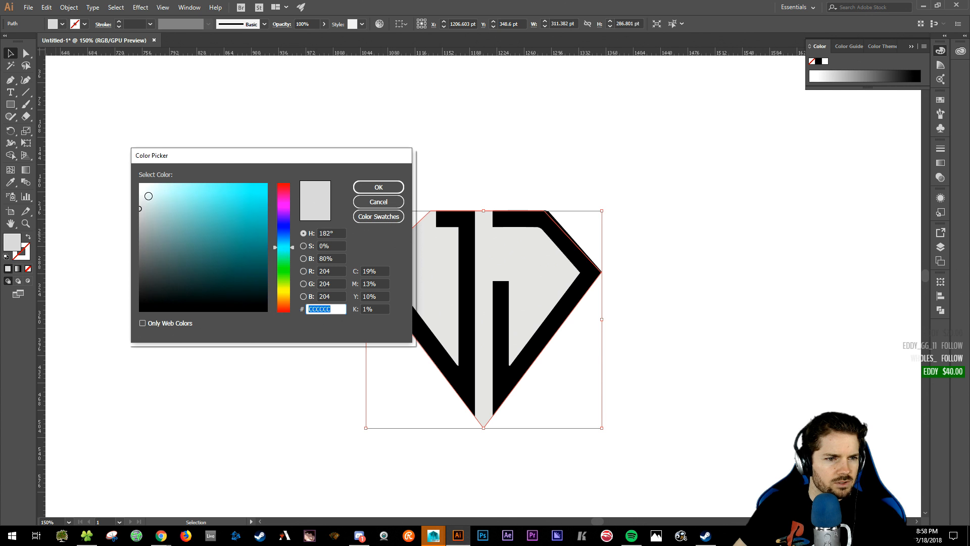
pyautogui.moveTo(148, 195); pyautogui.dragTo(159, 183)
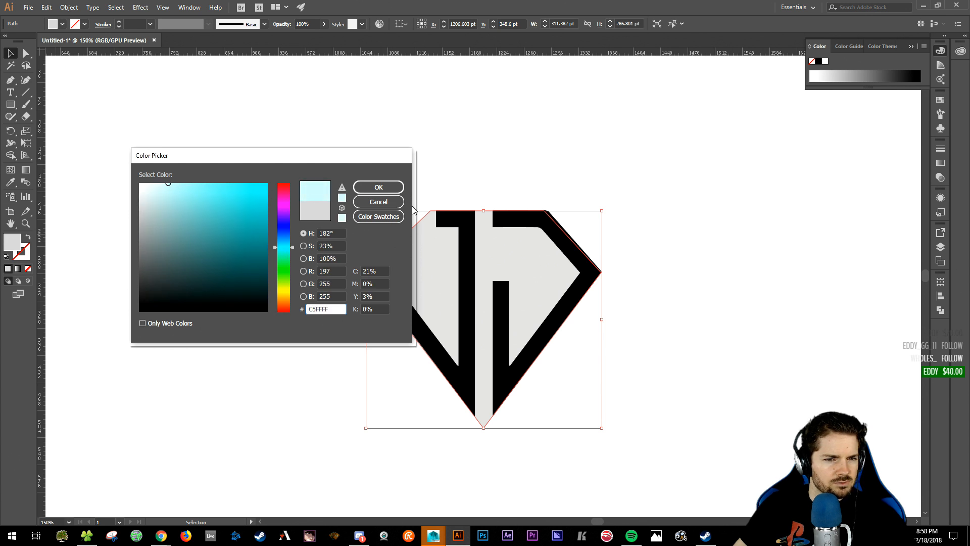
pyautogui.click(378, 187)
pyautogui.hotkey('ctrl', 'shift', 'a')
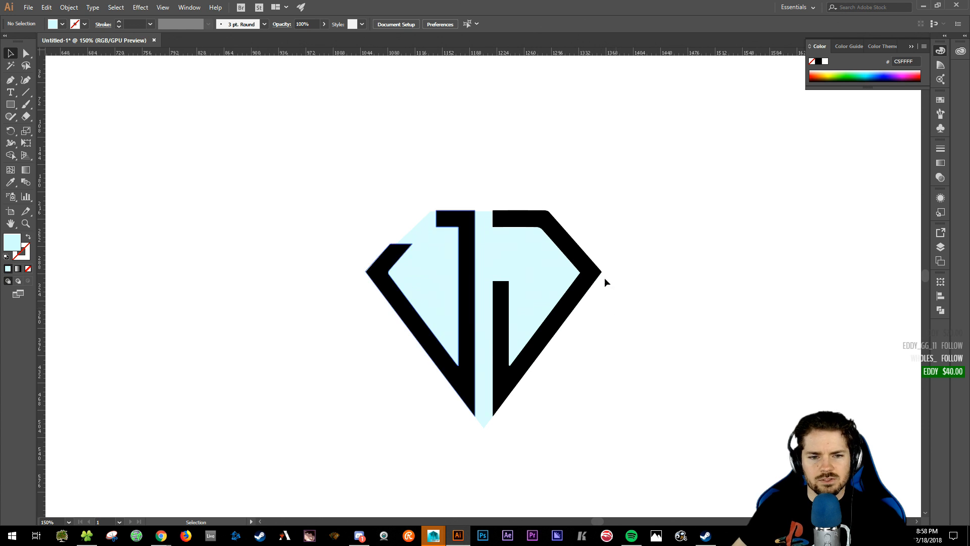
# - Zoom to 300%, open the Layers panel, and select and lock Layer 1's artwork
pyautogui.hotkey('ctrl', '+')
pyautogui.hotkey('ctrl', '+')
pyautogui.hotkey('ctrl', '+')
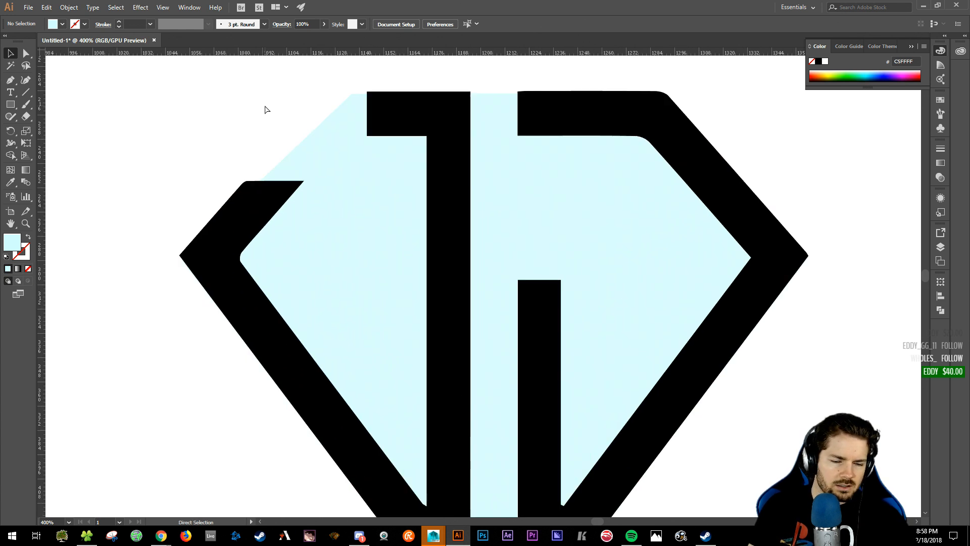
pyautogui.hotkey('ctrl', '-')
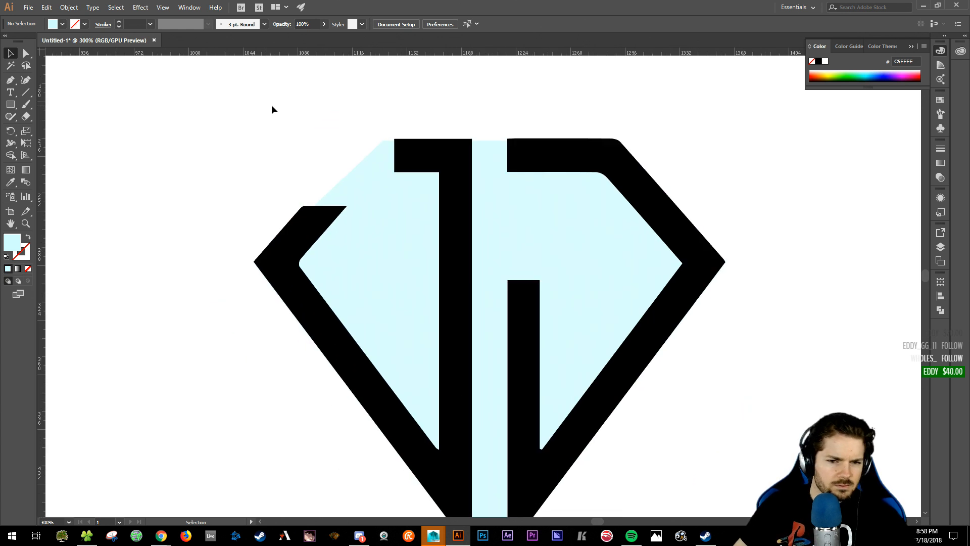
pyautogui.moveTo(264, 142)
pyautogui.mouseDown()
pyautogui.moveTo(241, 121)
pyautogui.moveTo(259, 133)
pyautogui.mouseUp()
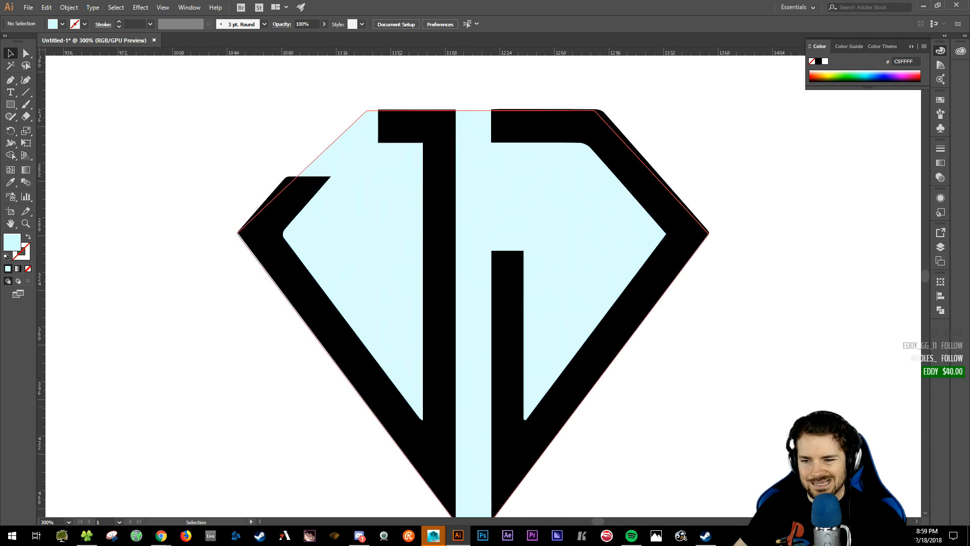
pyautogui.click(942, 248)
pyautogui.click(870, 245)
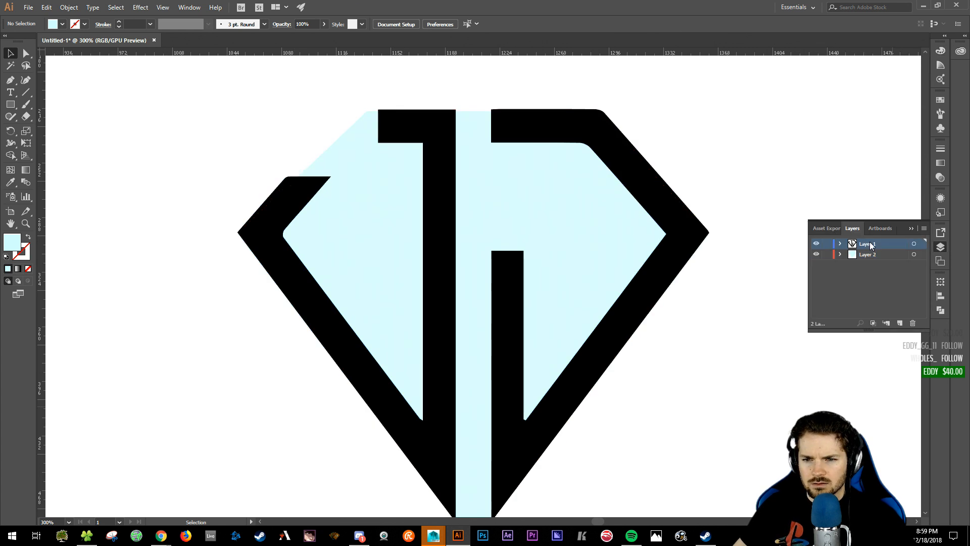
pyautogui.click(914, 244)
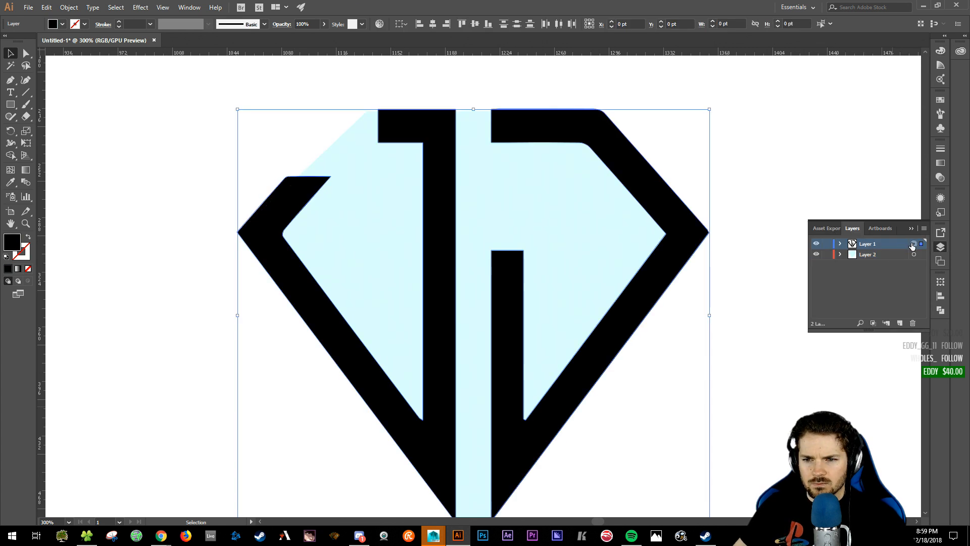
pyautogui.click(827, 246)
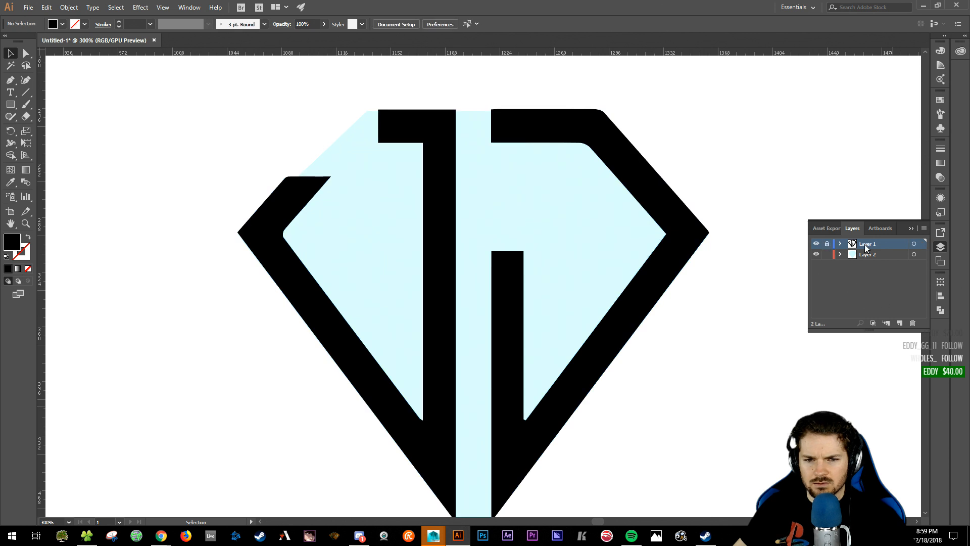
# - Fill the black letter shape with grey 9E9E9E and lock Layer 1
pyautogui.click(617, 141)
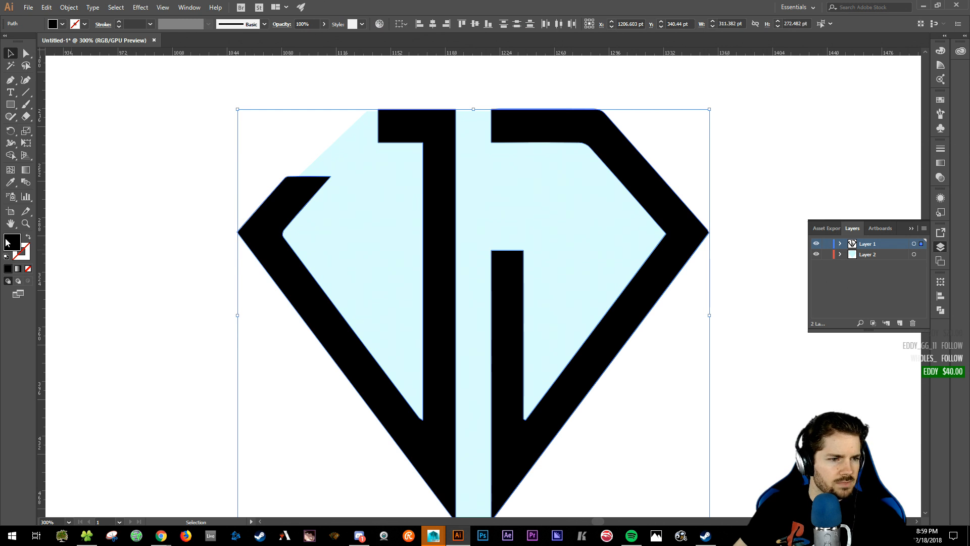
pyautogui.doubleClick(21, 242)
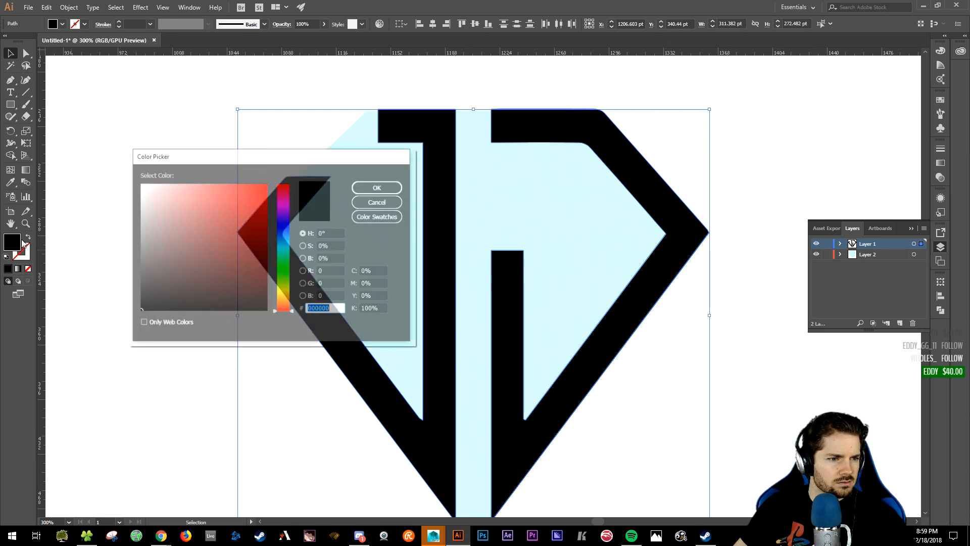
pyautogui.click(140, 232)
pyautogui.click(378, 187)
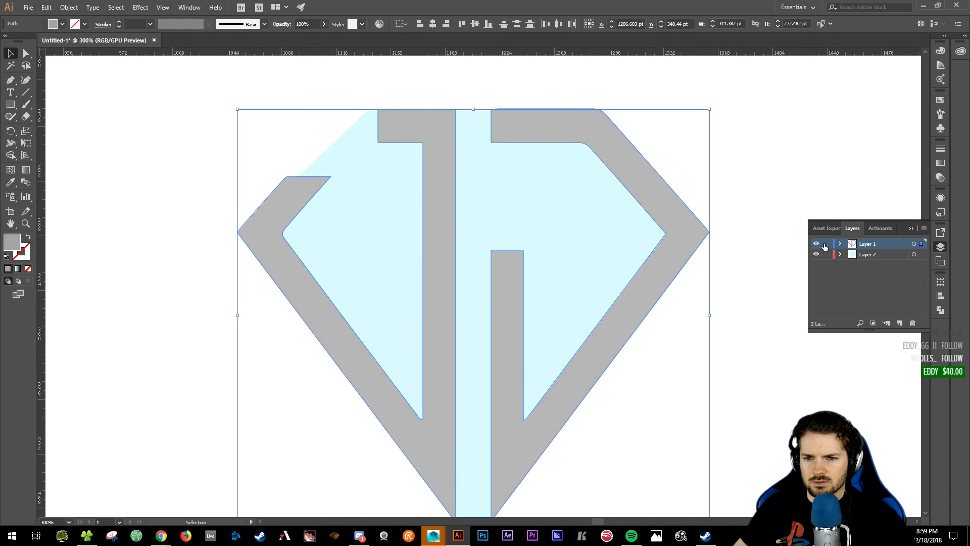
pyautogui.click(827, 244)
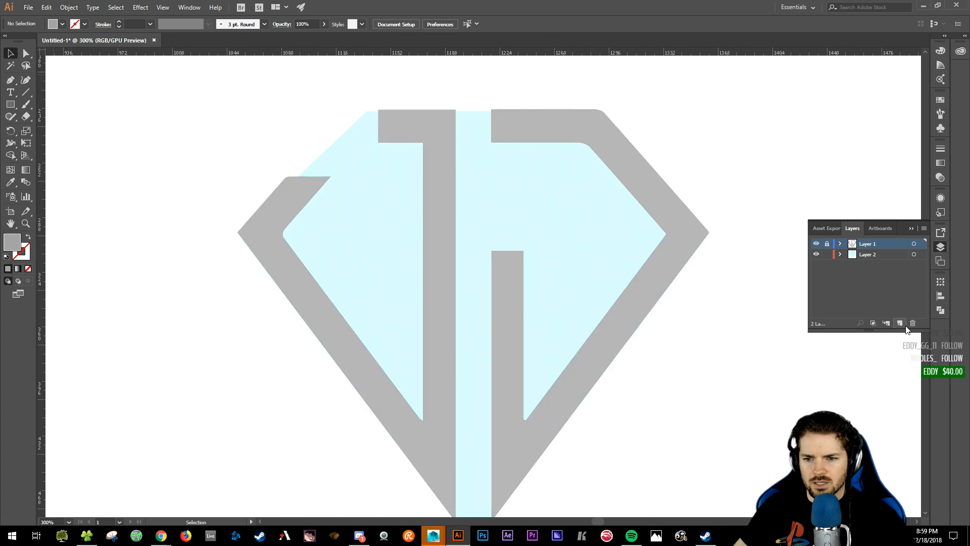
# - Start a no-fill Pen path at the diamond's top-left corner, along the top edge to the bottom point
pyautogui.press('p')
pyautogui.click(367, 111)
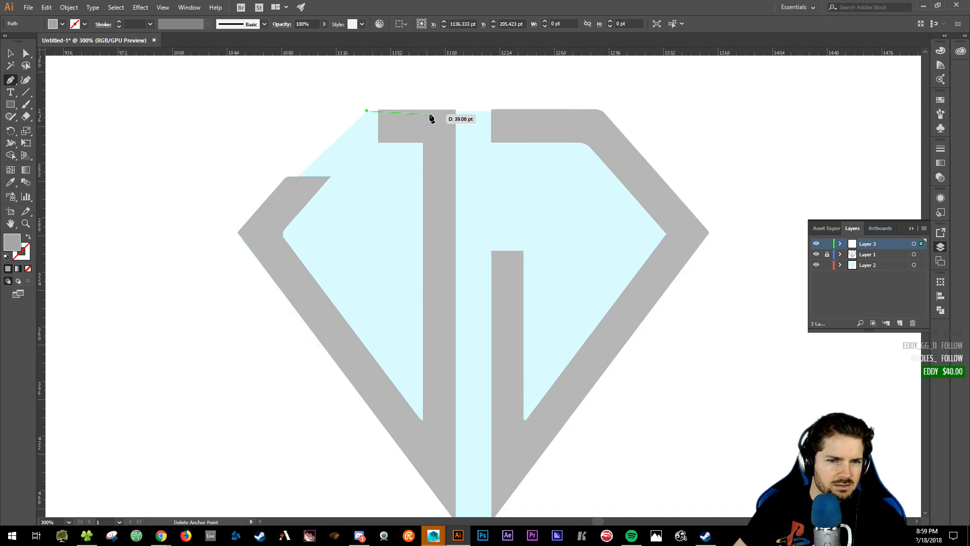
pyautogui.click(455, 110)
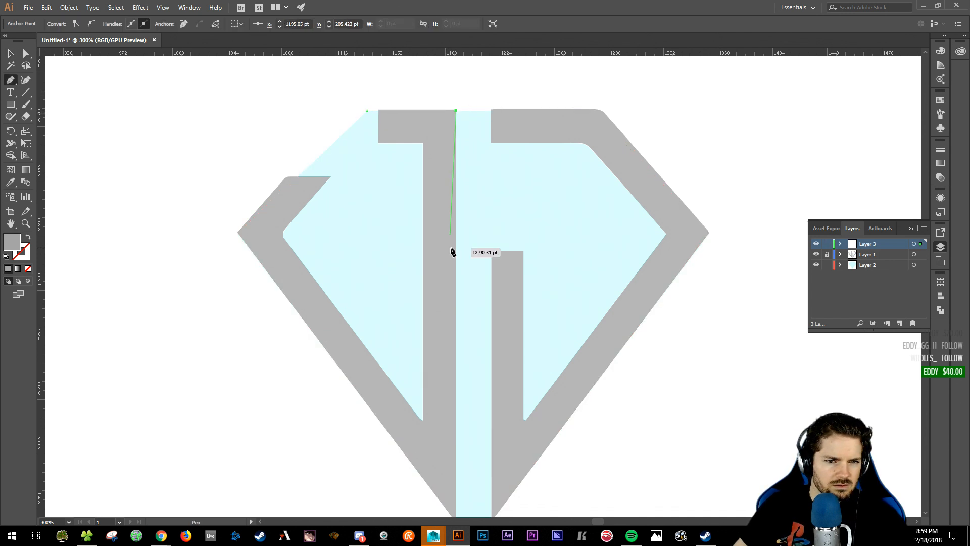
pyautogui.scroll(-3, 444, 167)
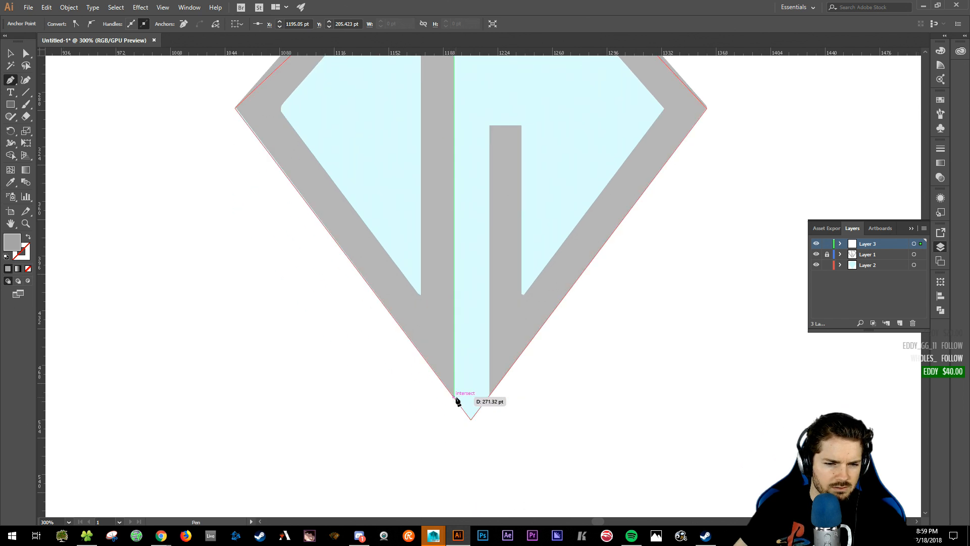
pyautogui.click(455, 397)
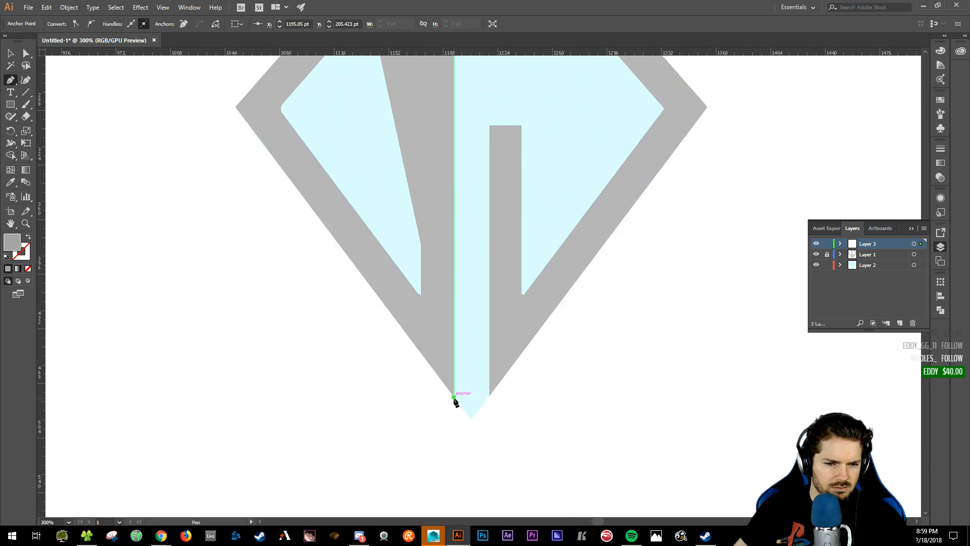
pyautogui.moveTo(318, 217); pyautogui.dragTo(367, 333)
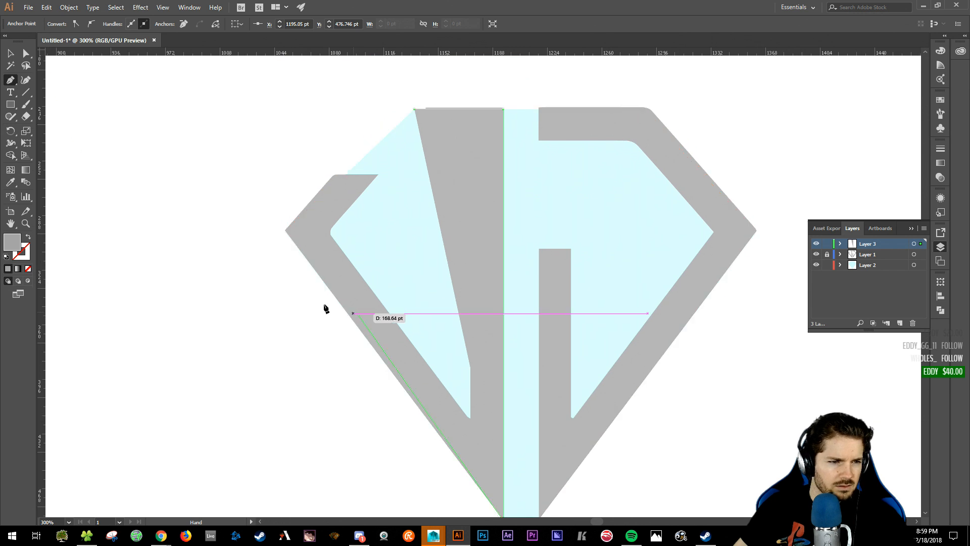
pyautogui.click(30, 238)
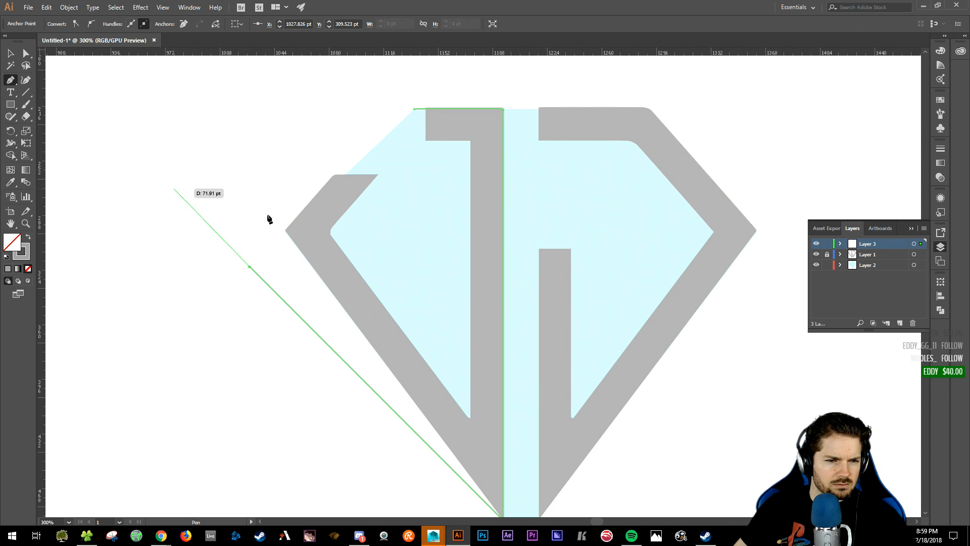
pyautogui.keyDown('ctrl'); pyautogui.hscroll(2, 223, 152); pyautogui.keyUp('ctrl')
pyautogui.scroll(-3, 223, 152)
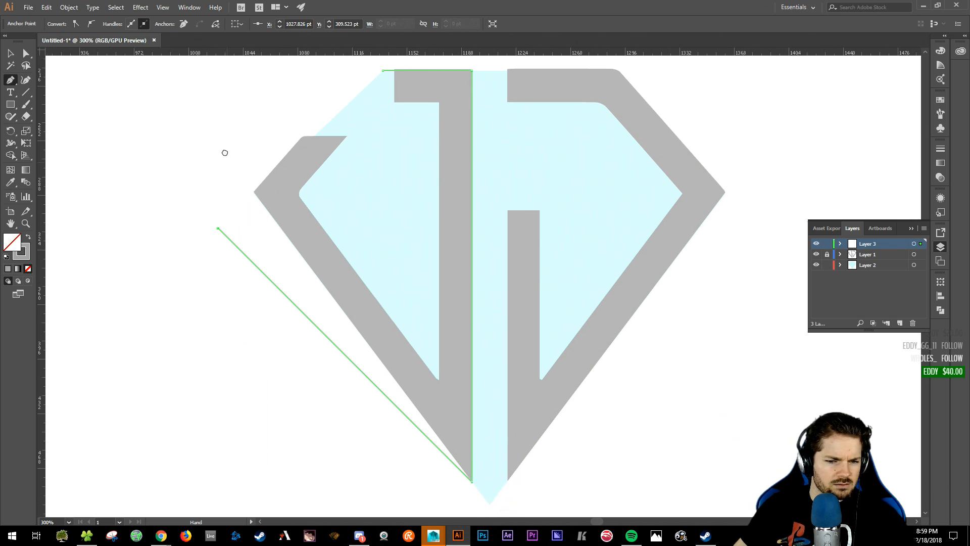
pyautogui.hotkey('ctrl', 'z')
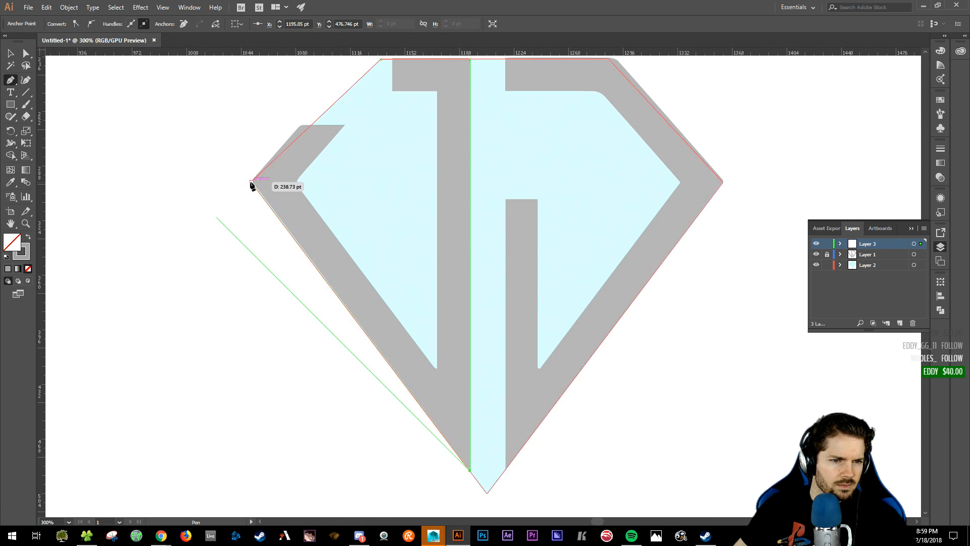
pyautogui.hotkey('ctrl', 'z')
# - Continue through the diamond's left corner and the J's inner corners, closing the outline at its start
pyautogui.click(252, 183)
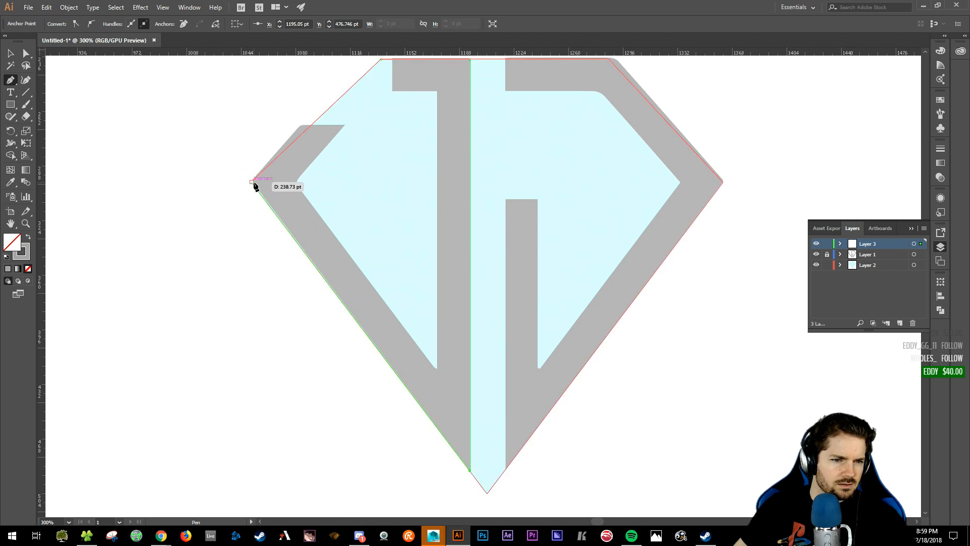
pyautogui.scroll(3, 387, 197)
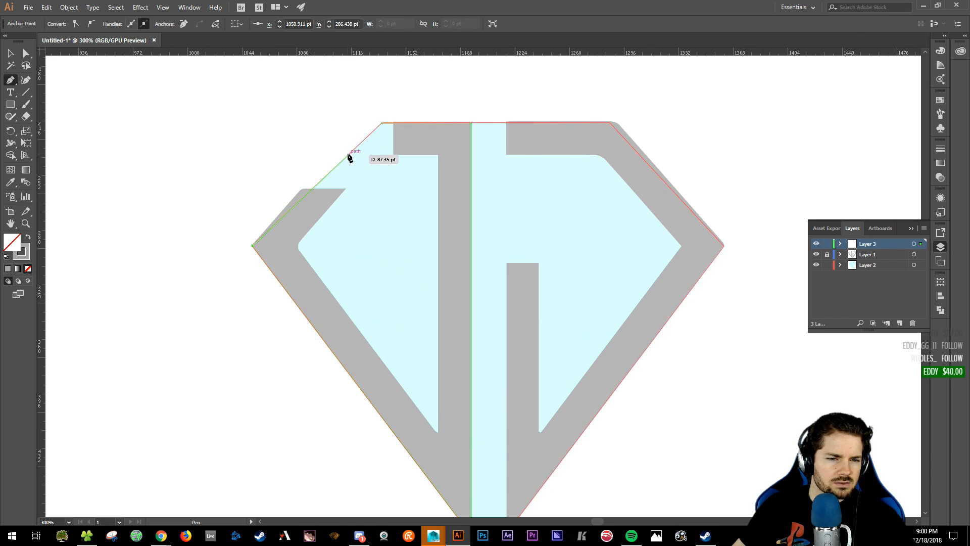
pyautogui.click(348, 154)
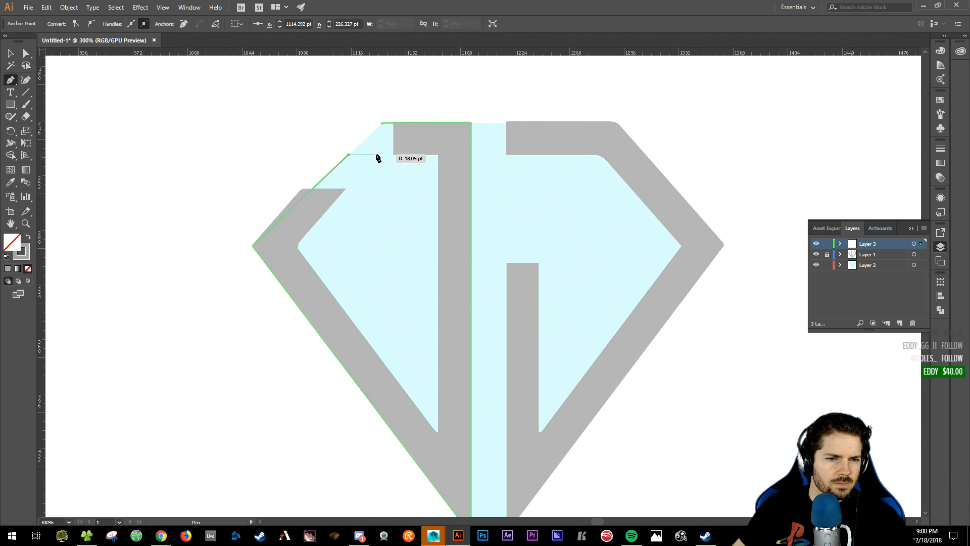
pyautogui.hotkey('ctrl', 'z')
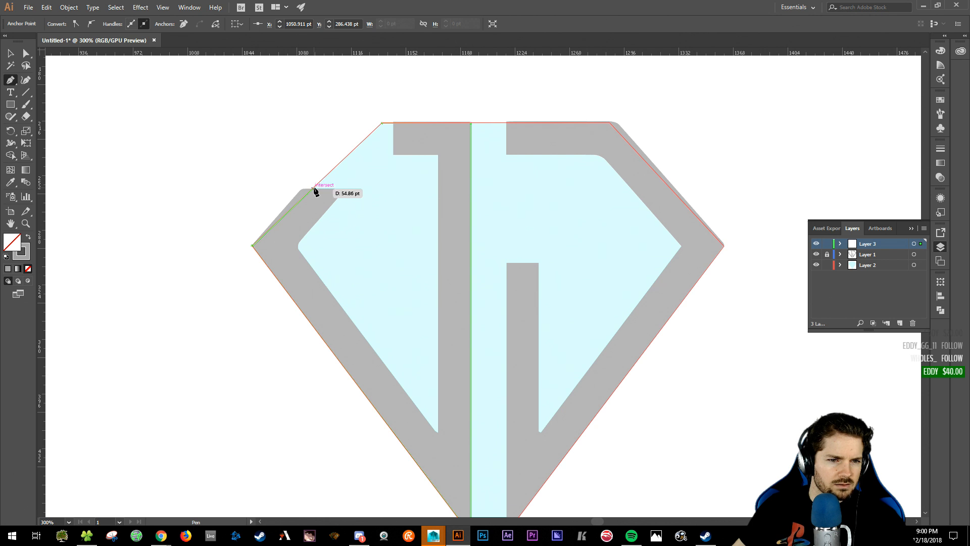
pyautogui.click(312, 189)
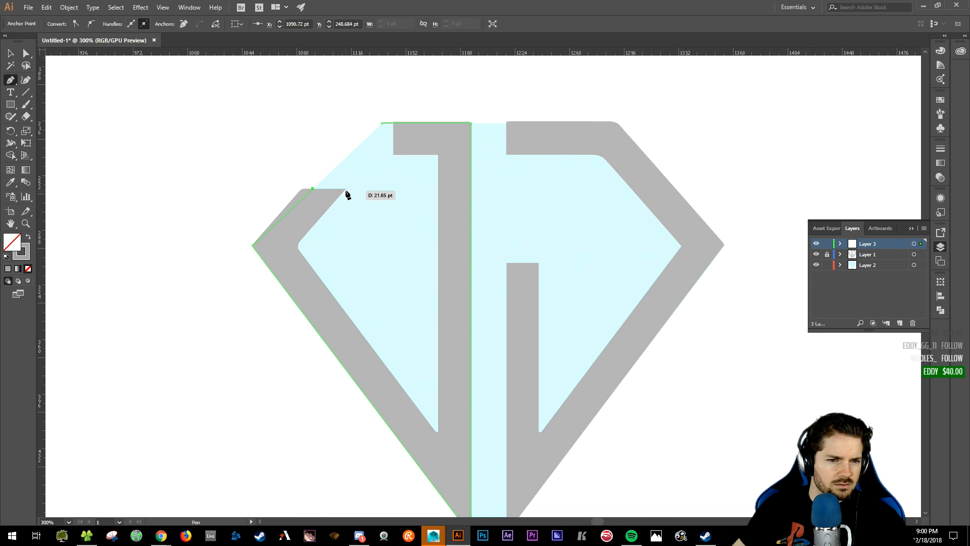
pyautogui.click(346, 188)
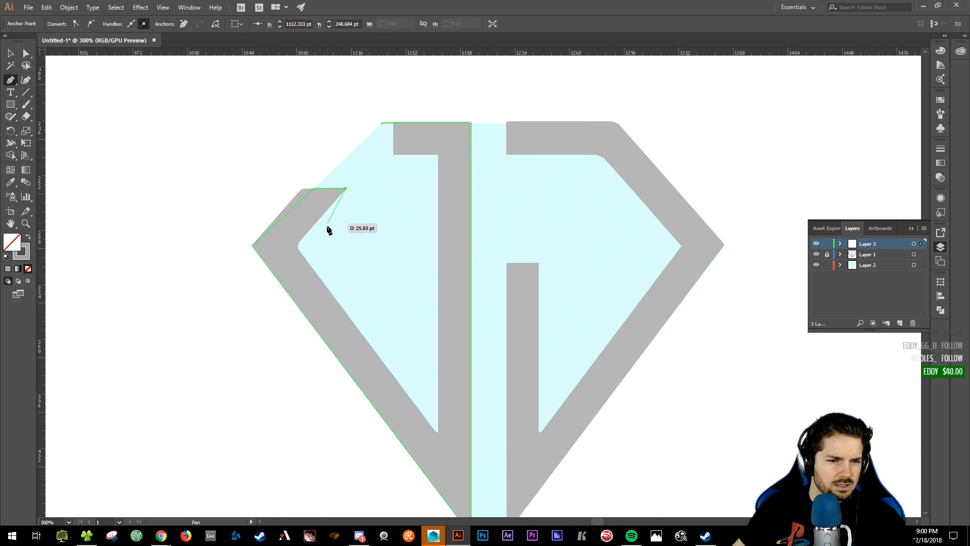
pyautogui.click(297, 246)
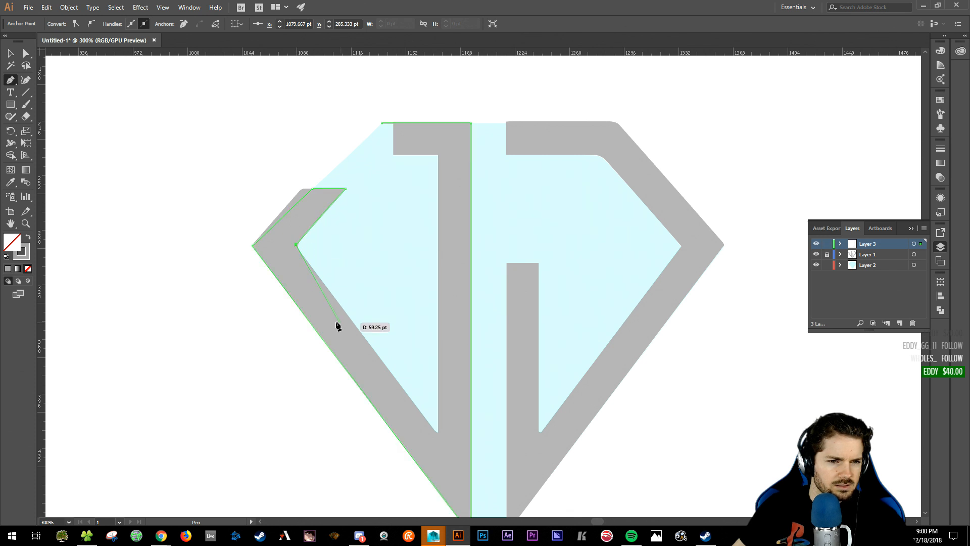
pyautogui.click(437, 433)
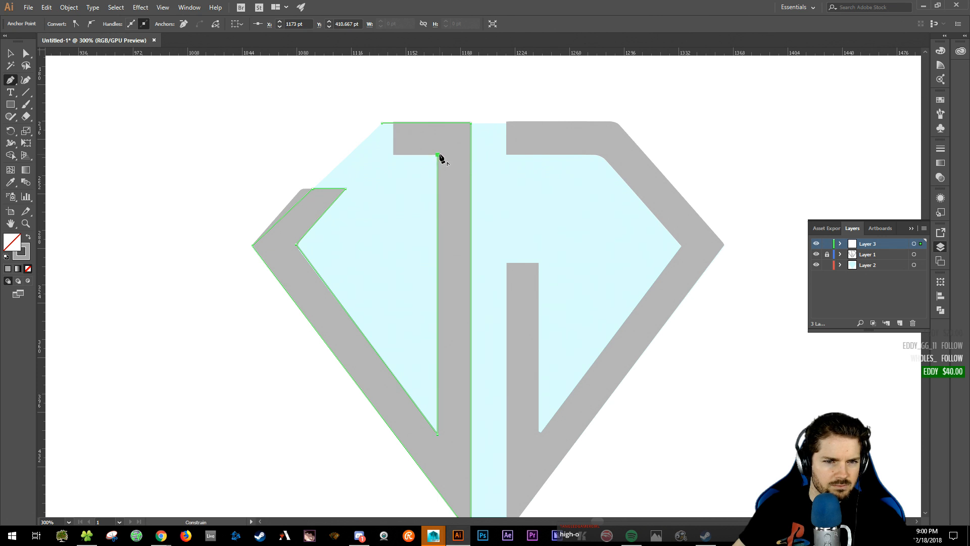
pyautogui.click(438, 155)
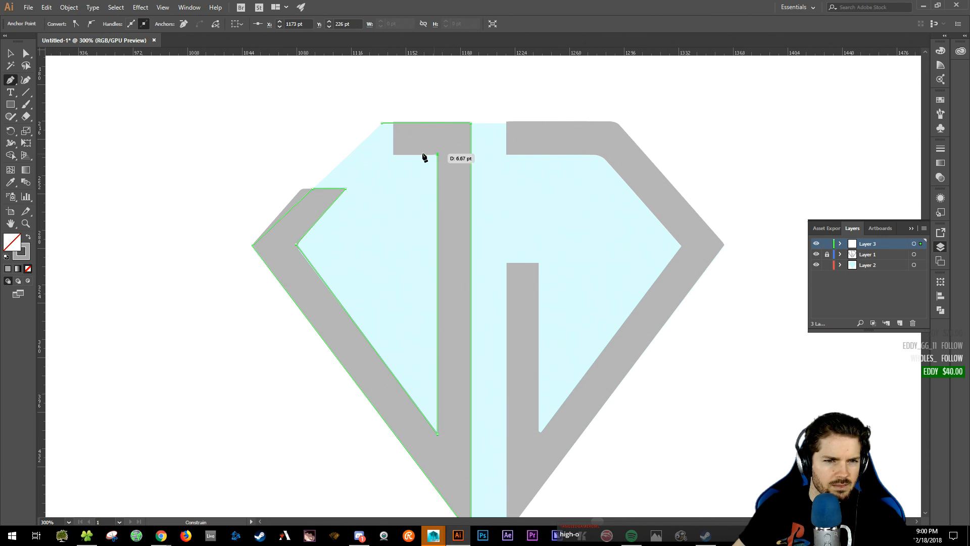
pyautogui.click(383, 154)
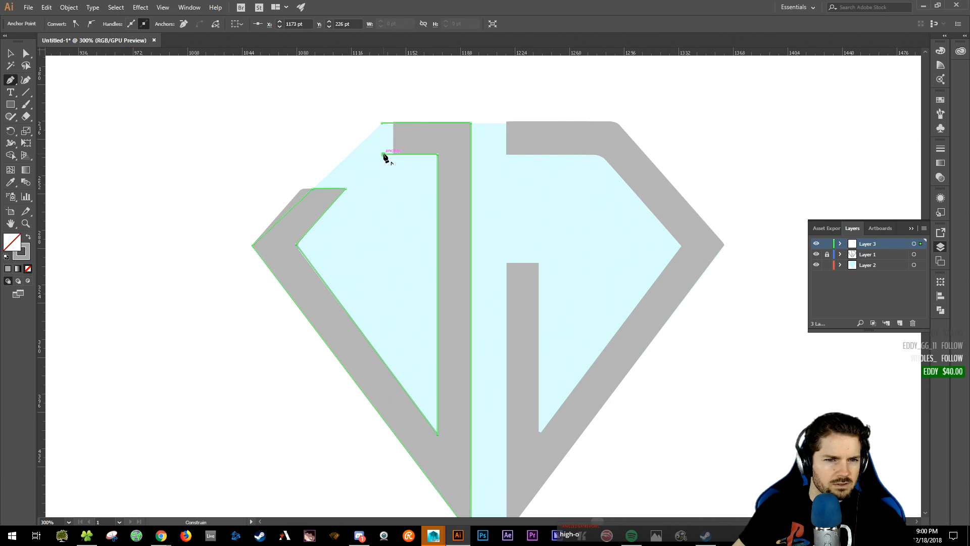
pyautogui.click(383, 123)
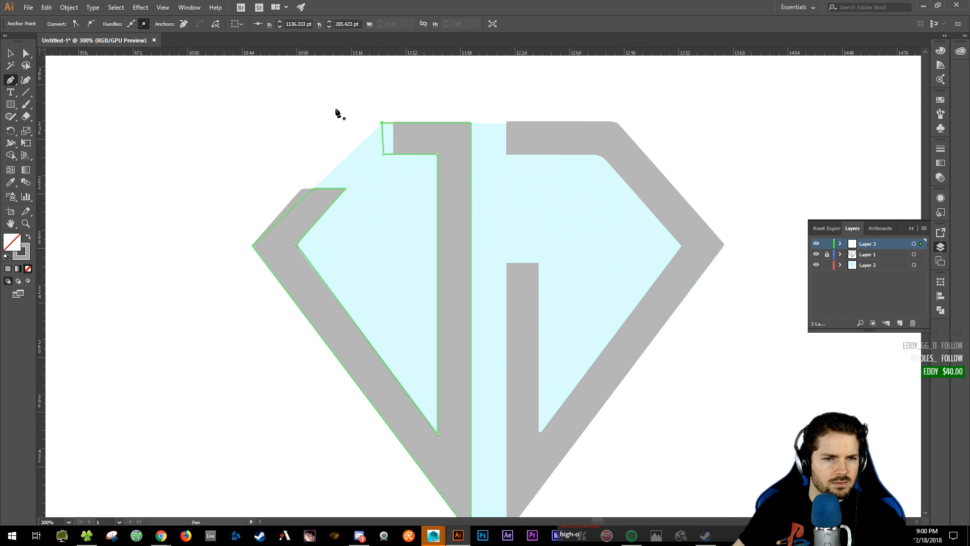
pyautogui.press('v')
pyautogui.click(332, 105)
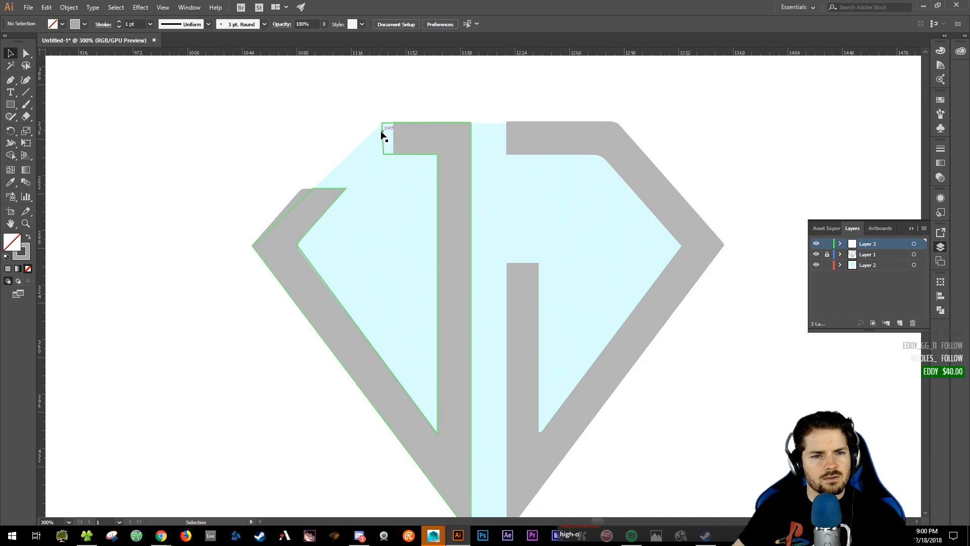
# - Nudge the outline's inner corner anchor onto the grey J's edge
pyautogui.click(386, 162)
pyautogui.press('a')
pyautogui.keyDown('alt'); pyautogui.scroll(4, 387, 164); pyautogui.keyUp('alt')
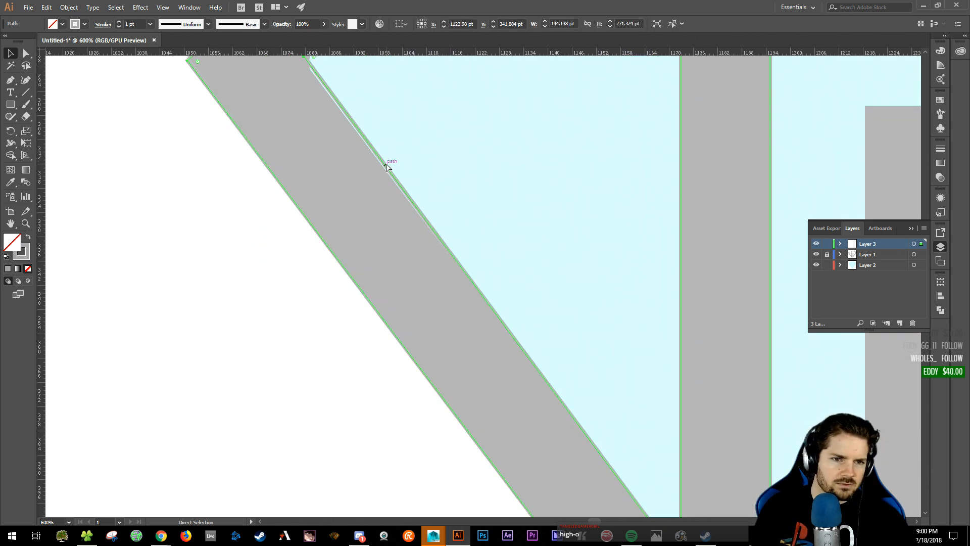
pyautogui.moveTo(393, 121); pyautogui.dragTo(590, 462)
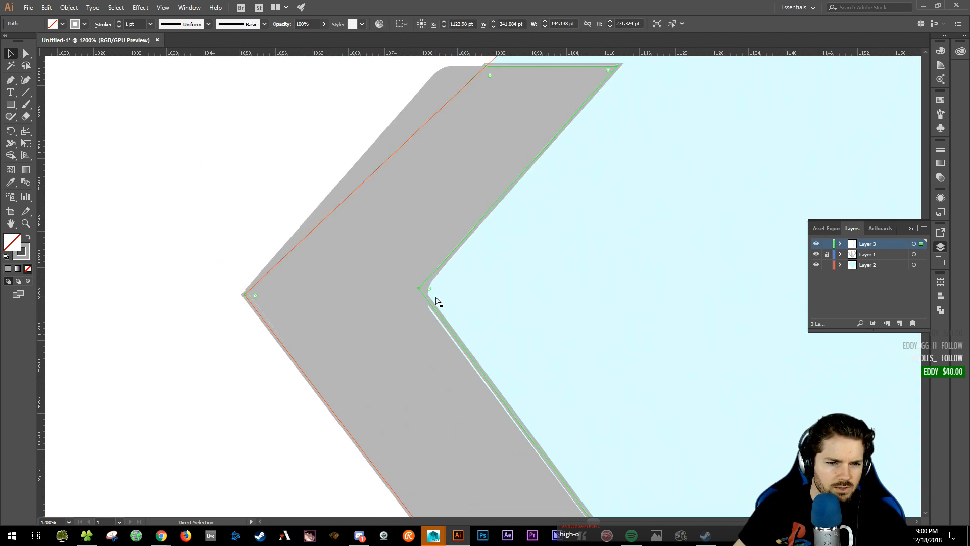
pyautogui.click(418, 291)
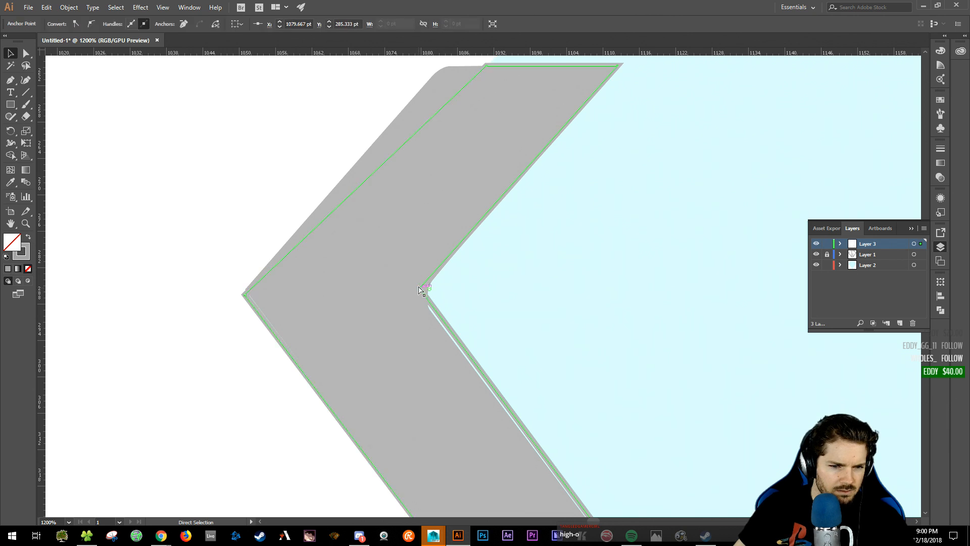
pyautogui.moveTo(419, 289)
pyautogui.mouseDown()
pyautogui.moveTo(417, 302)
pyautogui.moveTo(419, 287)
pyautogui.mouseUp()
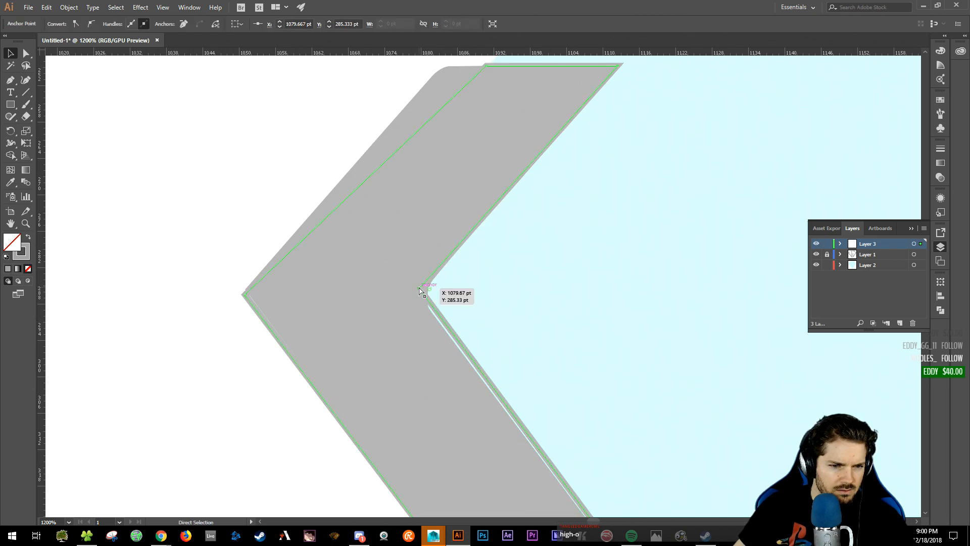
pyautogui.click(218, 224)
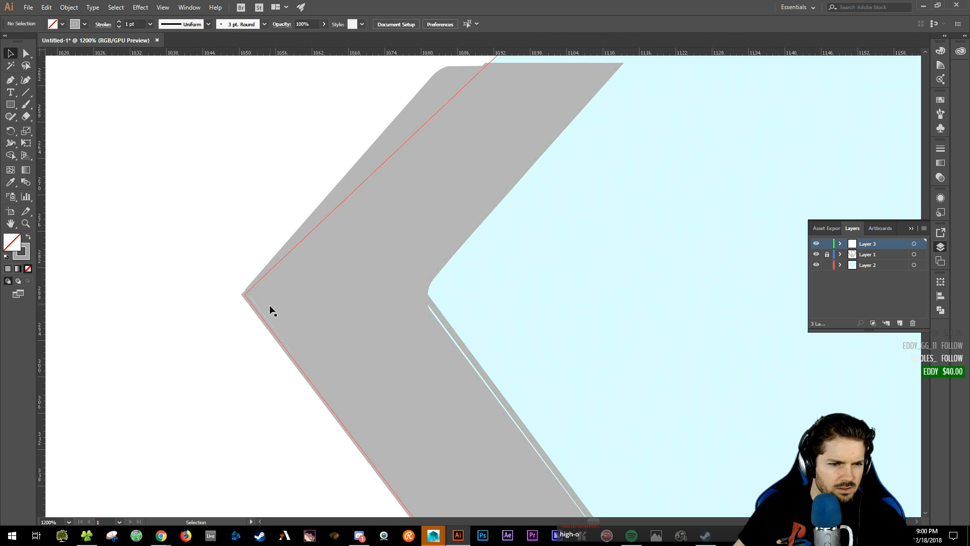
pyautogui.scroll(8, 411, 268)
pyautogui.keyDown('ctrl'); pyautogui.hscroll(10, 509, 384); pyautogui.keyUp('ctrl')
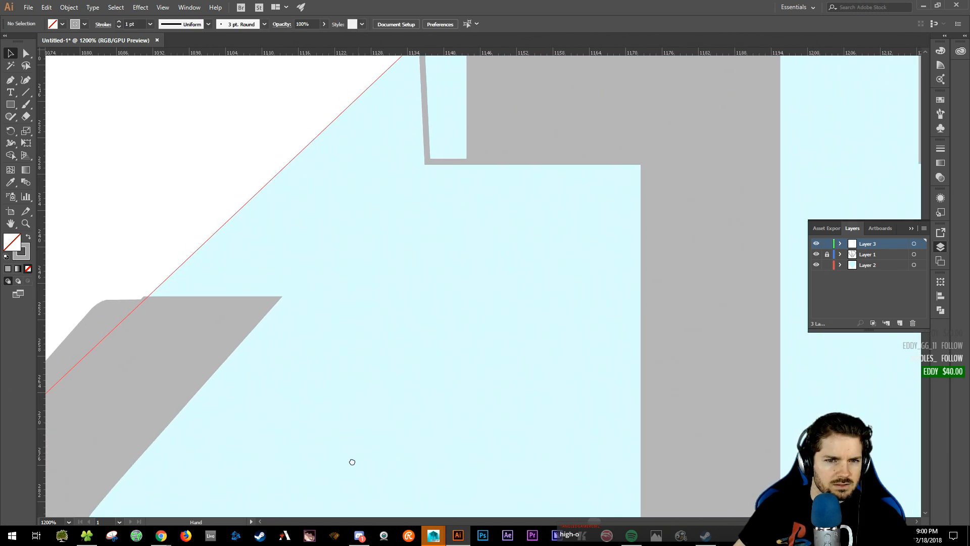
pyautogui.moveTo(346, 260); pyautogui.dragTo(337, 261)
pyautogui.hotkey('ctrl', 'shift', 'a')
# - Move the top bar's top-left and lower-left anchors about 1.67 pt right onto the letter edge
pyautogui.moveTo(453, 322); pyautogui.dragTo(433, 295)
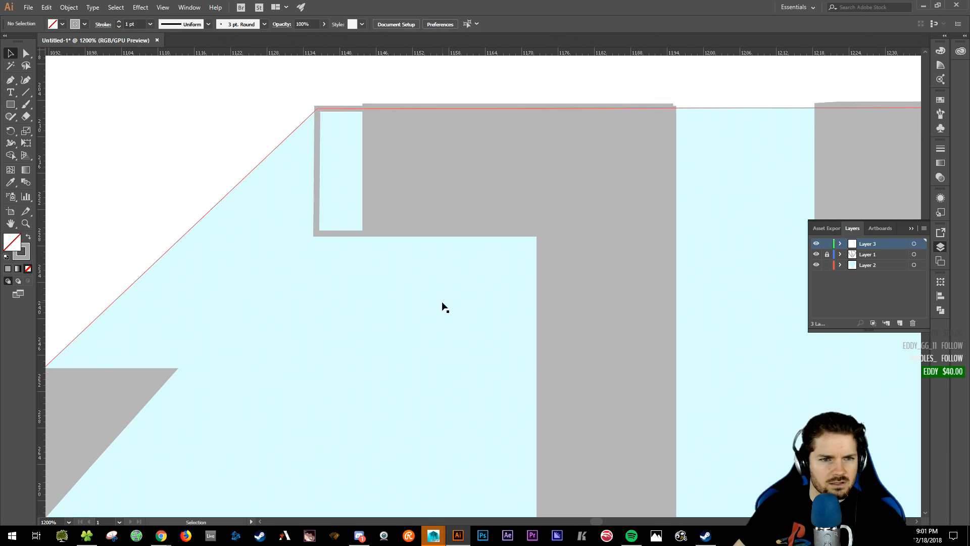
pyautogui.click(319, 198)
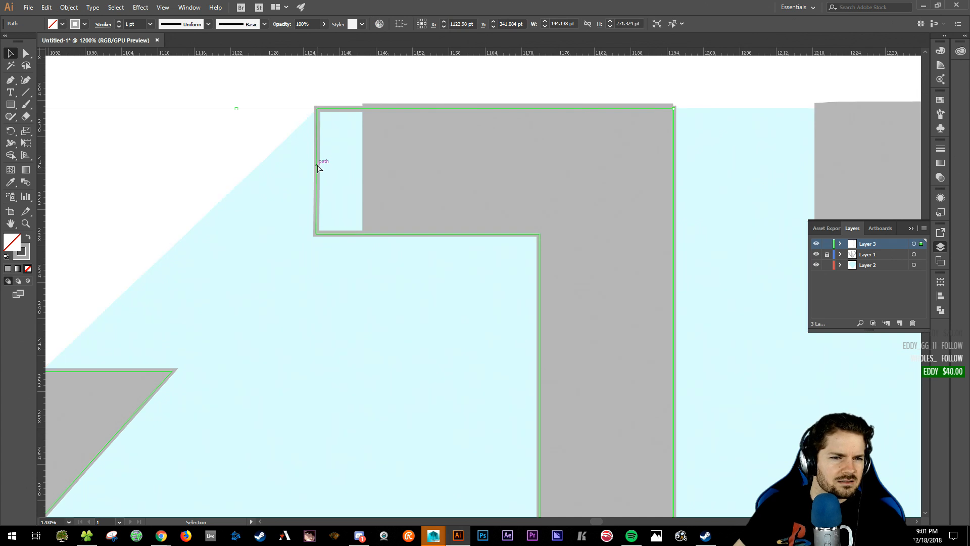
pyautogui.press('a')
pyautogui.moveTo(318, 165); pyautogui.dragTo(323, 165)
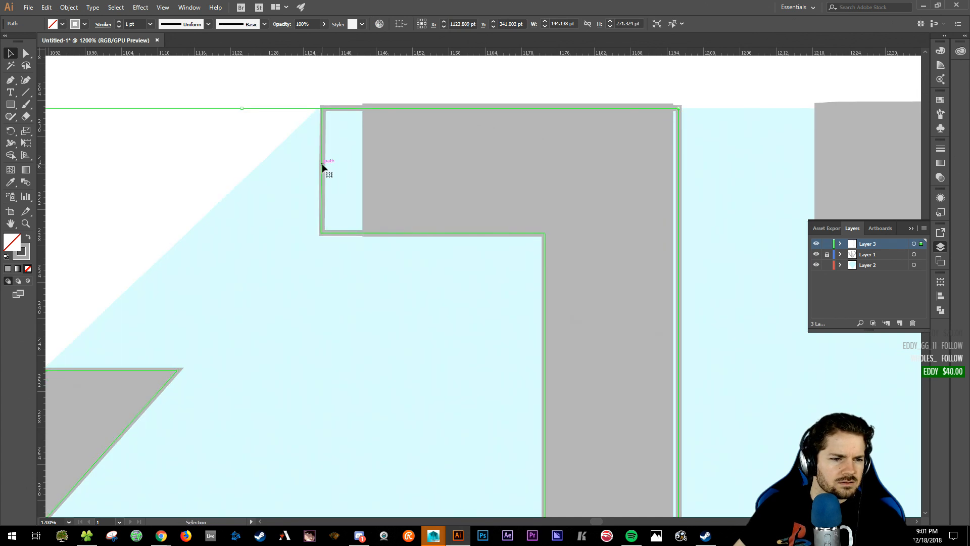
pyautogui.hotkey('ctrl', 'z')
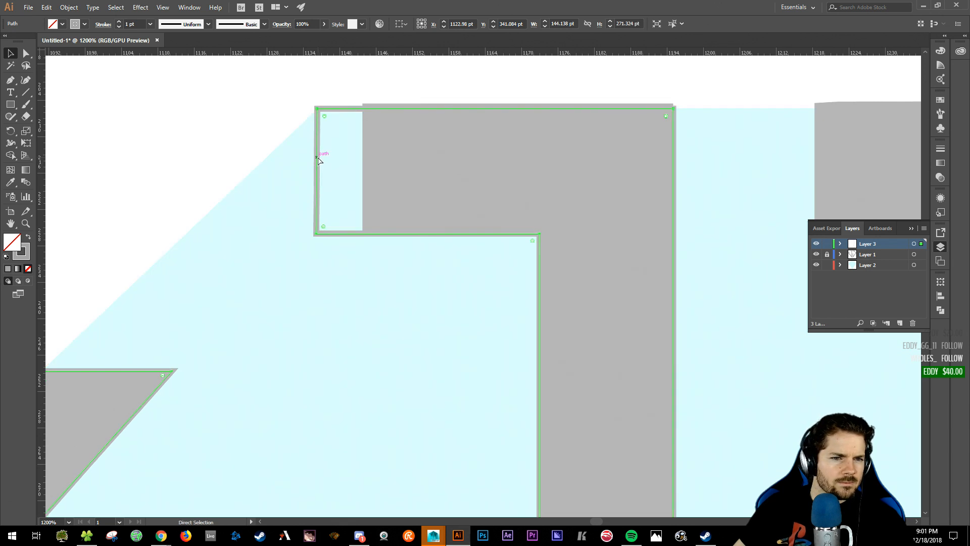
pyautogui.click(317, 159)
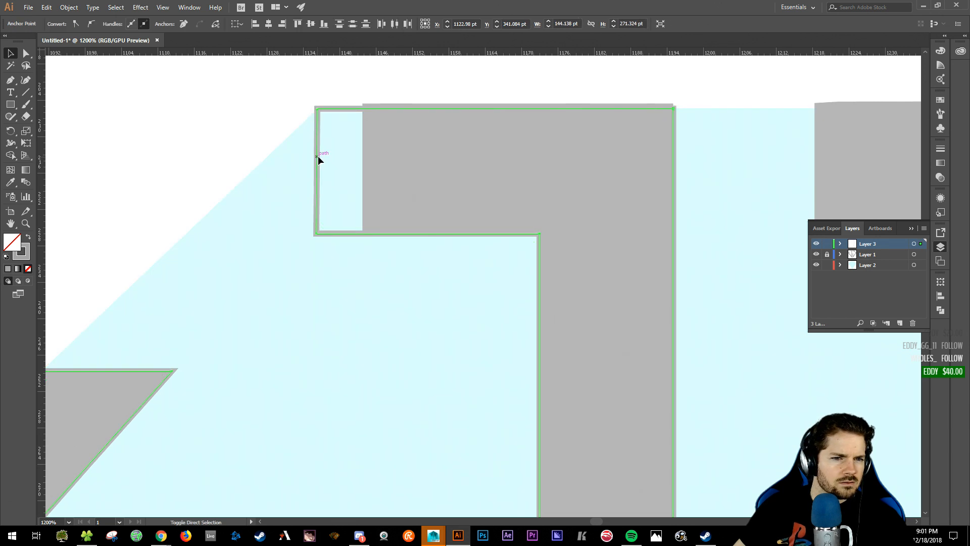
pyautogui.moveTo(319, 157); pyautogui.dragTo(322, 159)
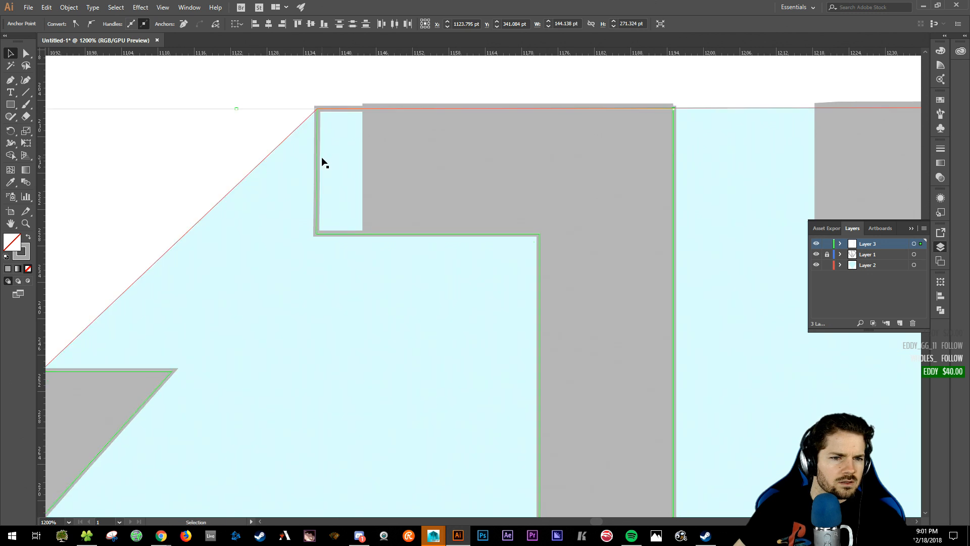
pyautogui.hotkey('ctrl', 'z')
pyautogui.press('a')
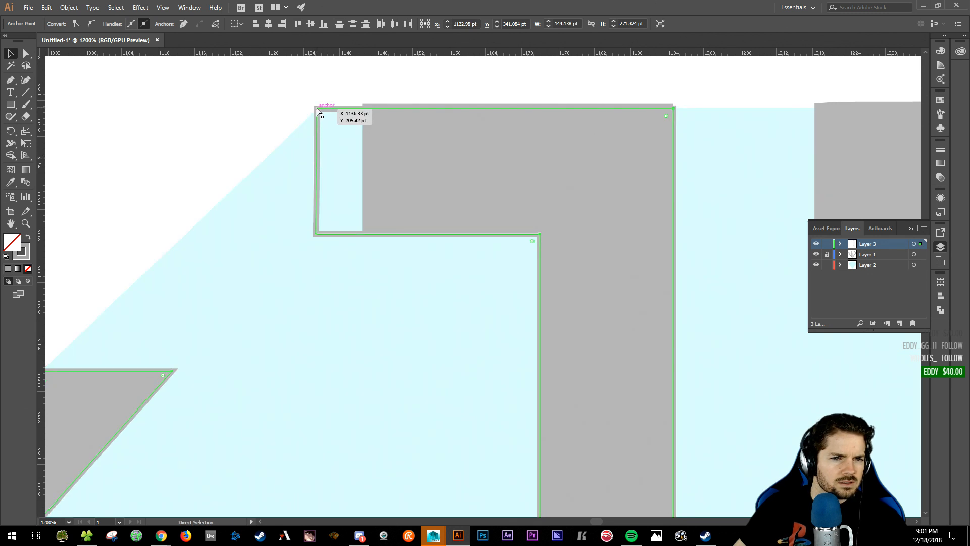
pyautogui.click(318, 111)
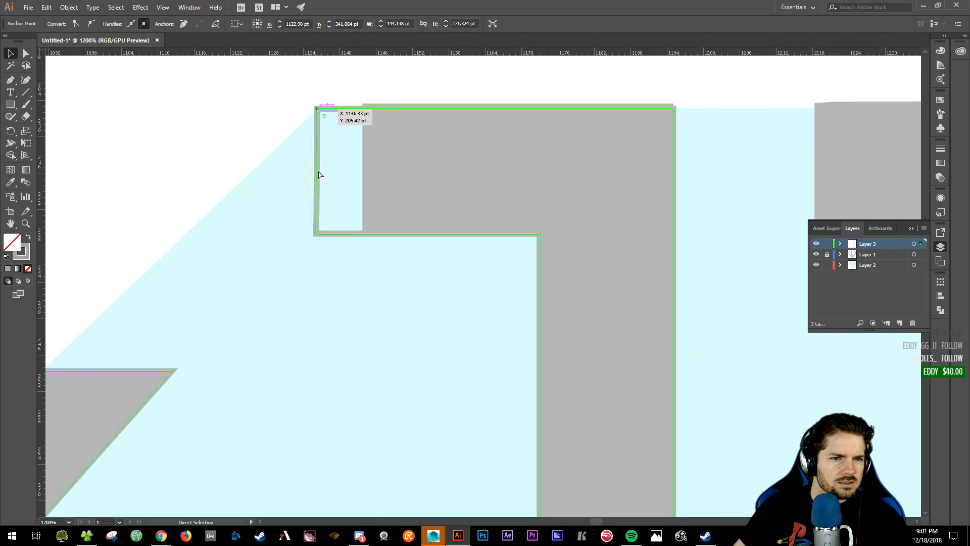
pyautogui.keyDown('shift'); pyautogui.click(318, 236); pyautogui.keyUp('shift')
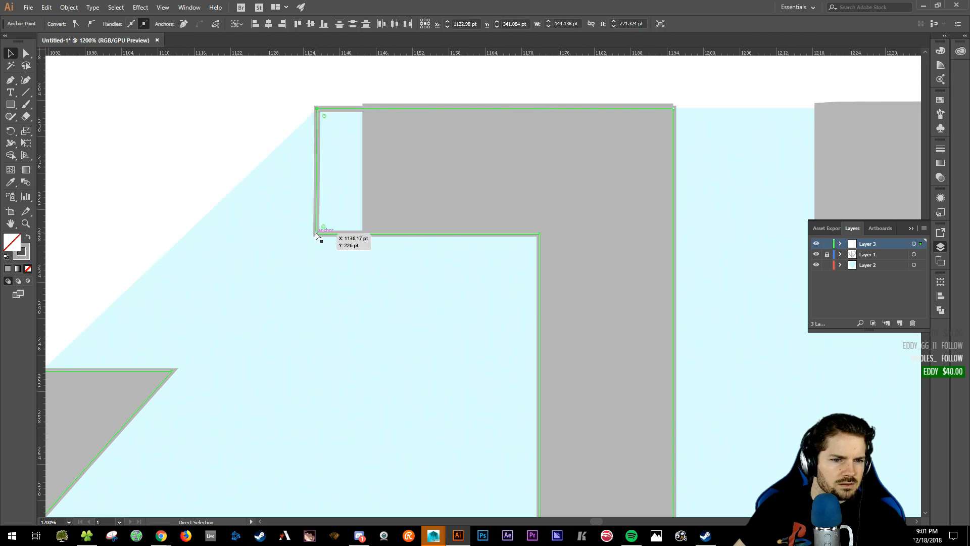
pyautogui.moveTo(316, 234); pyautogui.dragTo(327, 234)
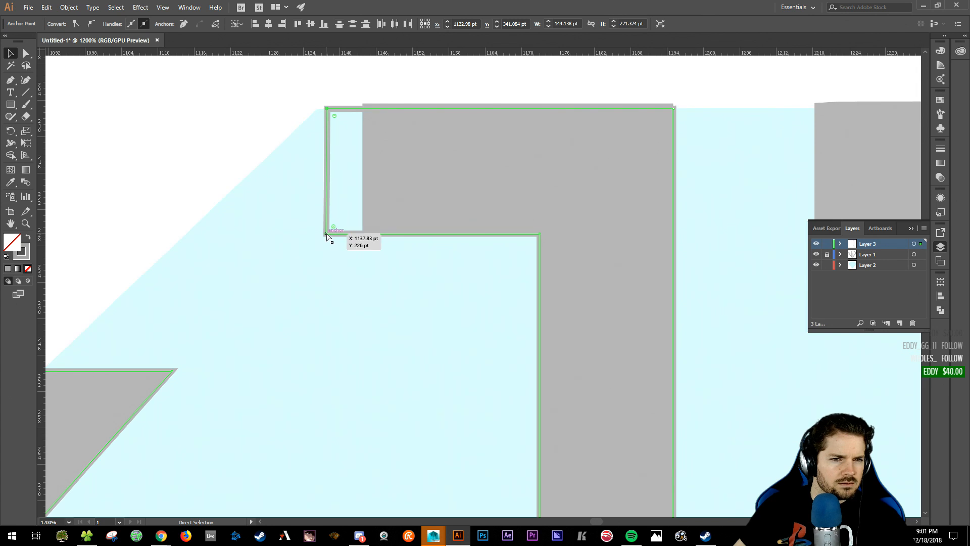
pyautogui.click(214, 117)
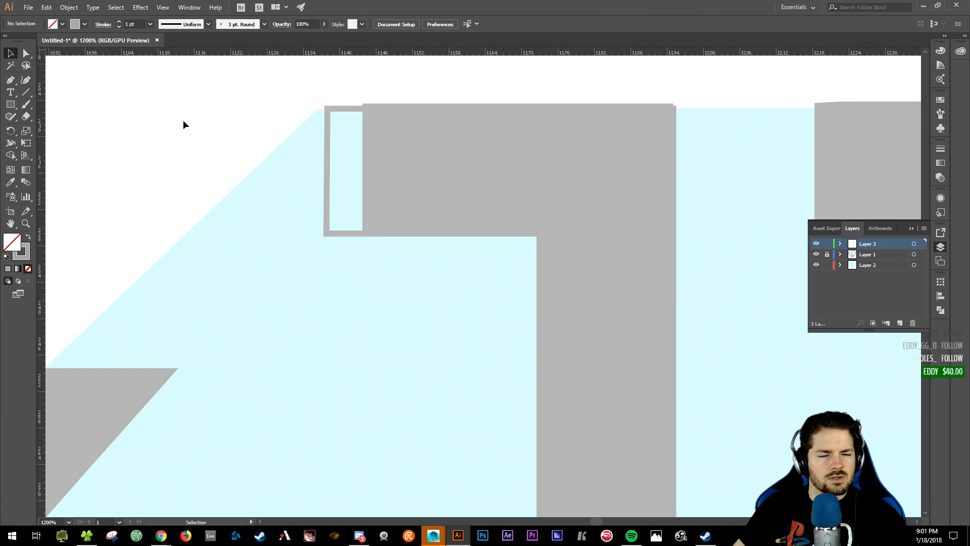
pyautogui.moveTo(232, 126); pyautogui.dragTo(207, 135)
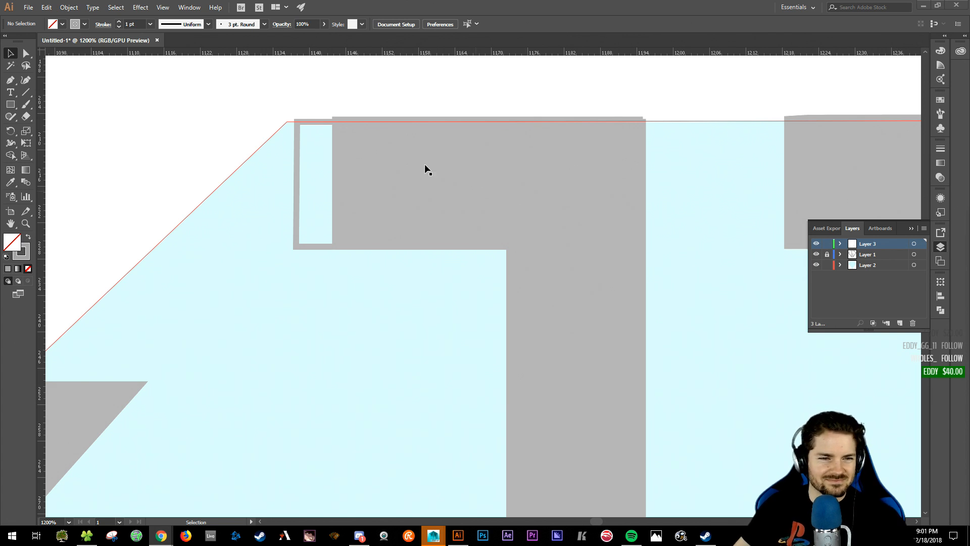
pyautogui.press('space')
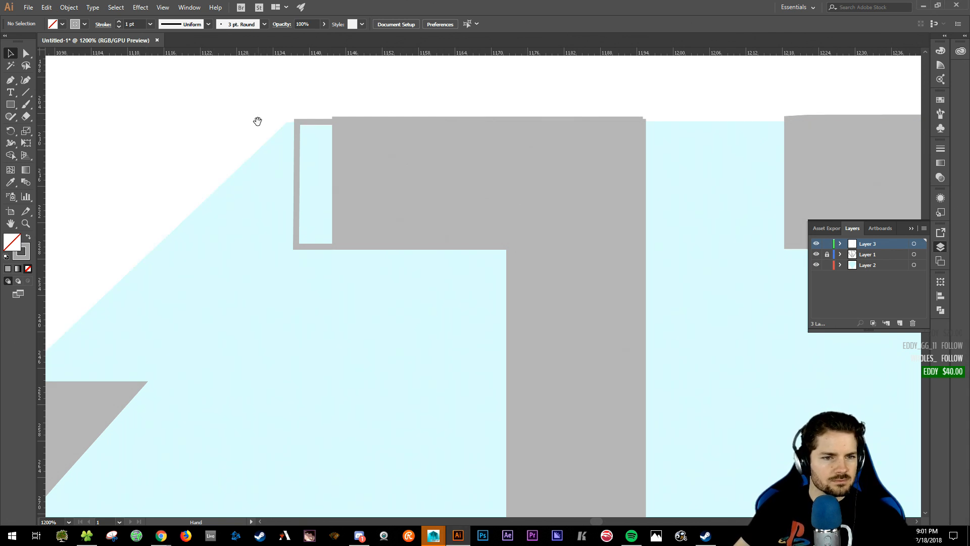
pyautogui.moveTo(258, 121); pyautogui.dragTo(212, 113)
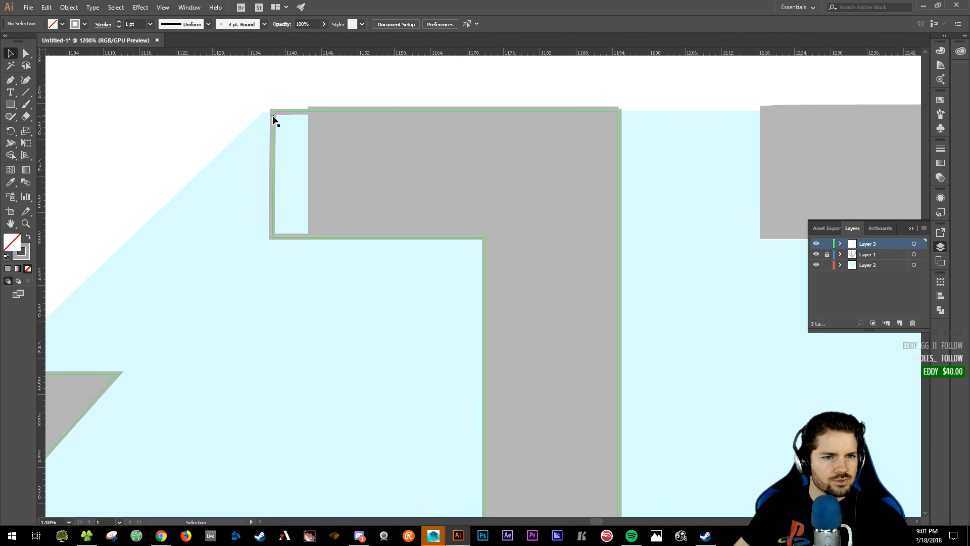
pyautogui.click(281, 115)
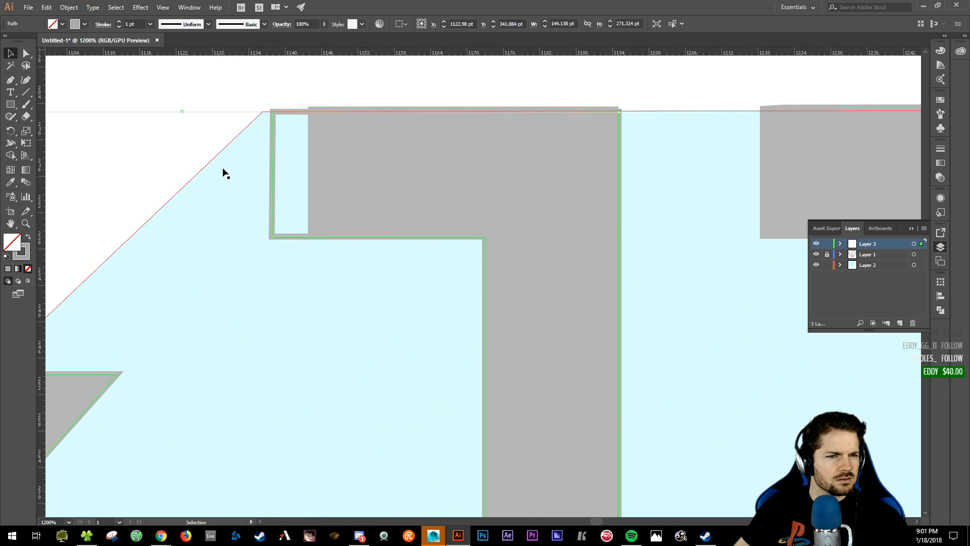
pyautogui.click(206, 96)
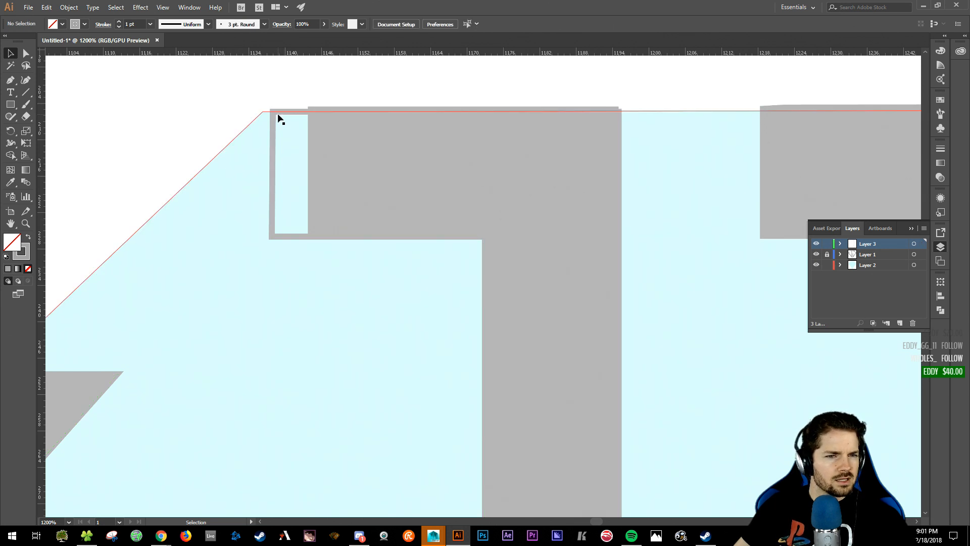
pyautogui.click(272, 183)
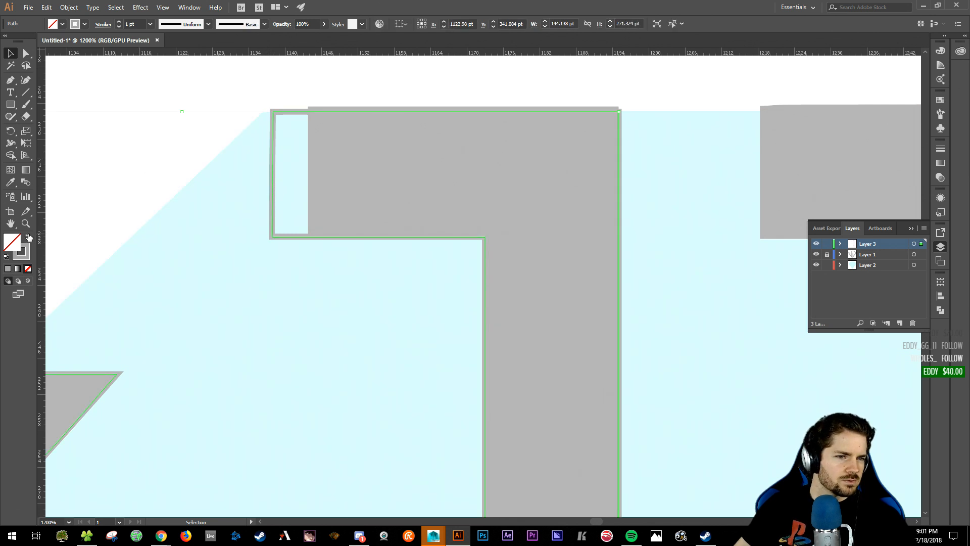
pyautogui.moveTo(478, 185); pyautogui.dragTo(391, 197)
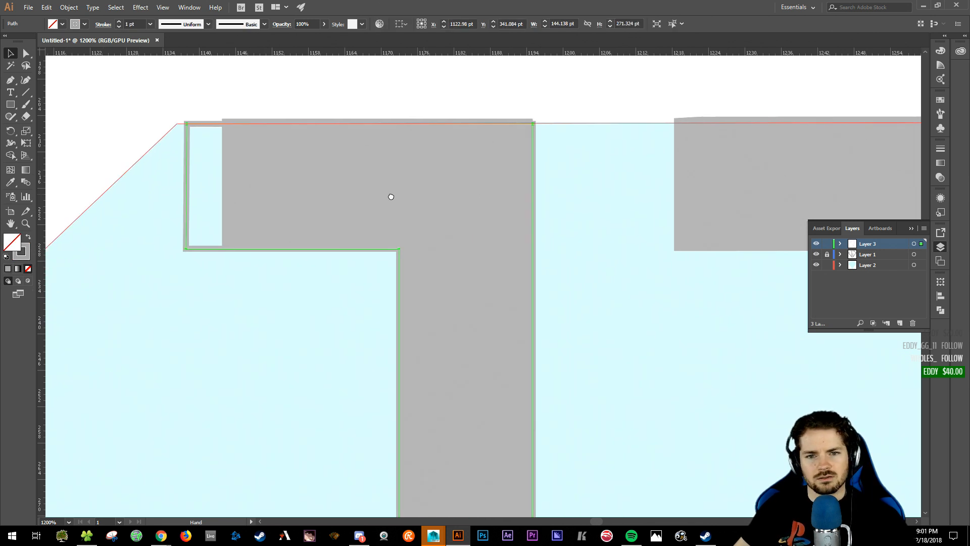
pyautogui.click(544, 92)
pyautogui.moveTo(567, 99); pyautogui.dragTo(492, 104)
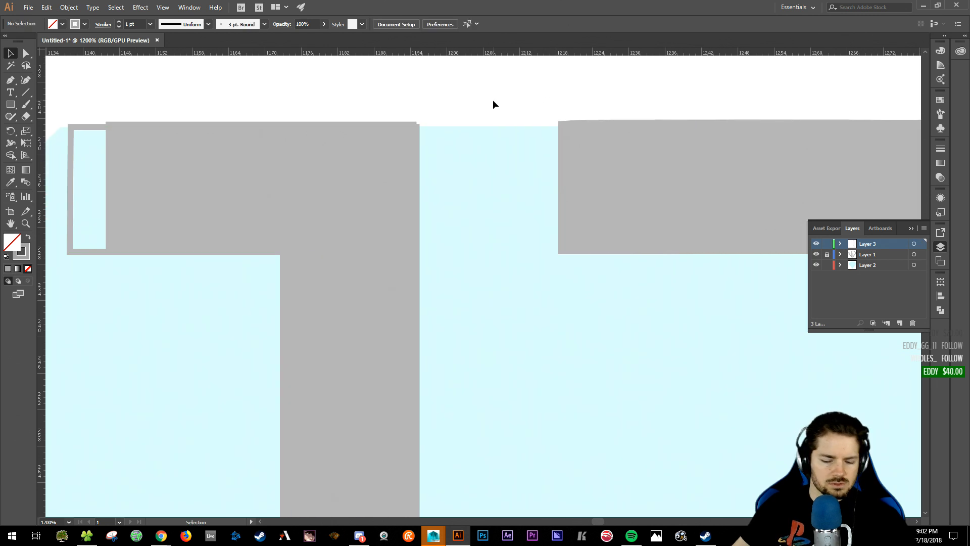
pyautogui.hotkey('ctrl', '-')
pyautogui.hotkey('ctrl', '+')
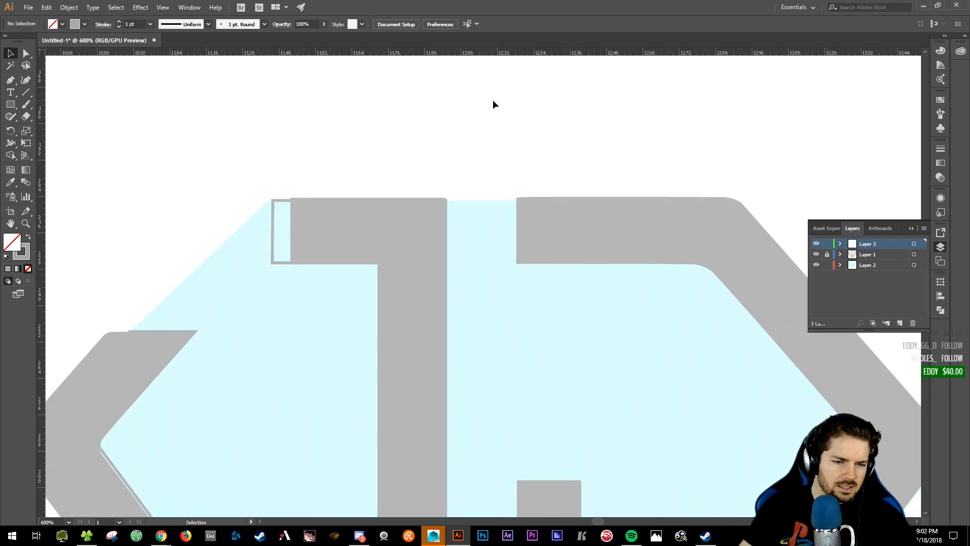
pyautogui.moveTo(497, 102); pyautogui.dragTo(385, 82)
pyautogui.moveTo(396, 124); pyautogui.dragTo(418, 89)
pyautogui.hotkey('ctrl', '+')
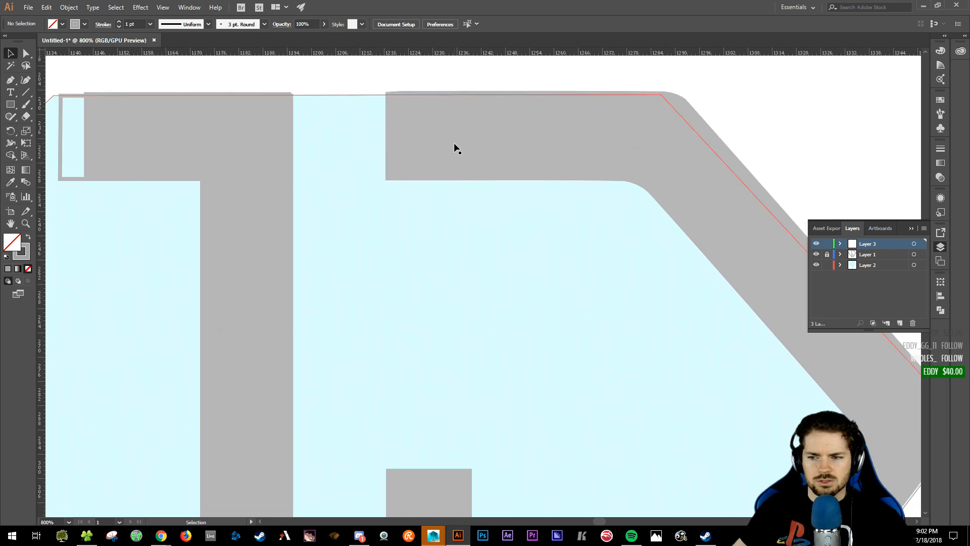
# - On the cyan fill's layer, trace the right J's outer edge from its top-left corner to the lower tip
pyautogui.click(386, 95)
pyautogui.click(359, 76)
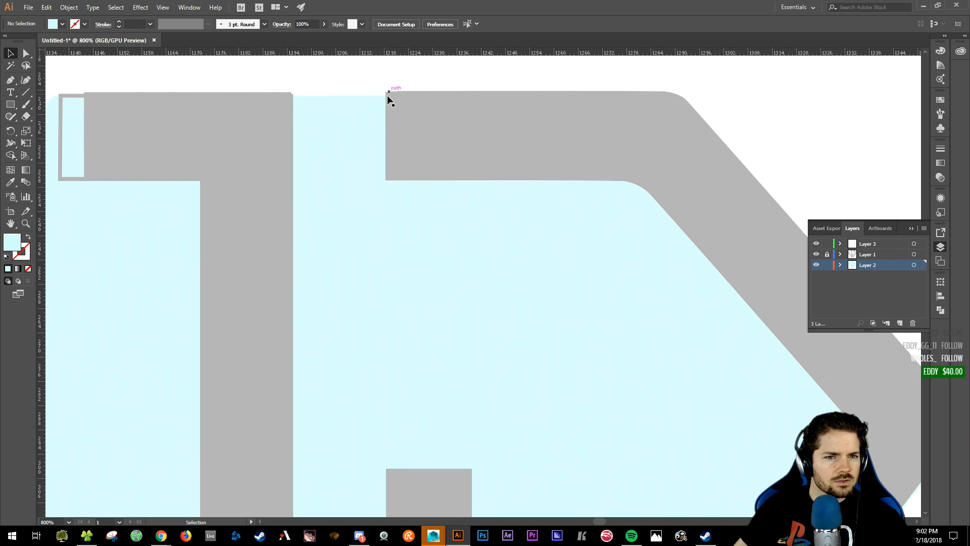
pyautogui.press('p')
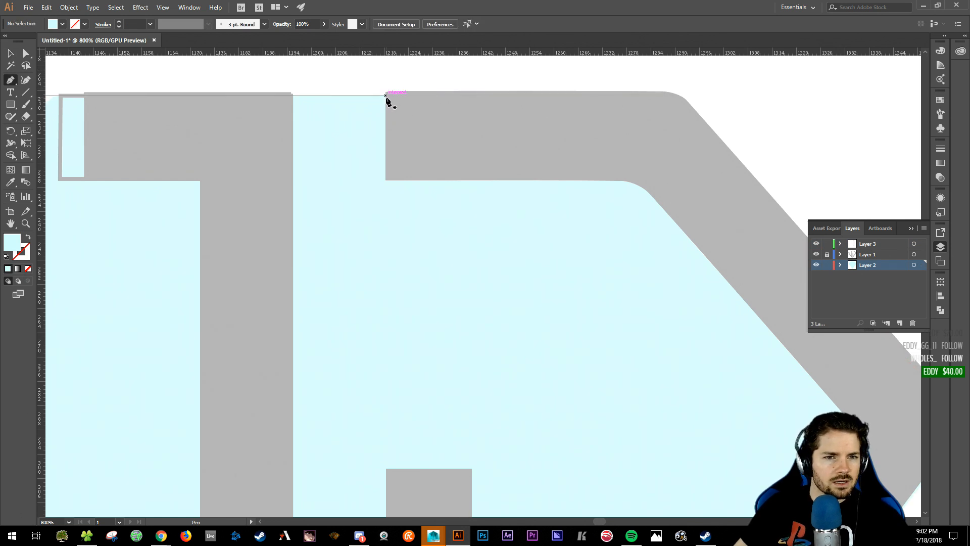
pyautogui.click(386, 95)
pyautogui.moveTo(531, 134); pyautogui.dragTo(372, 127)
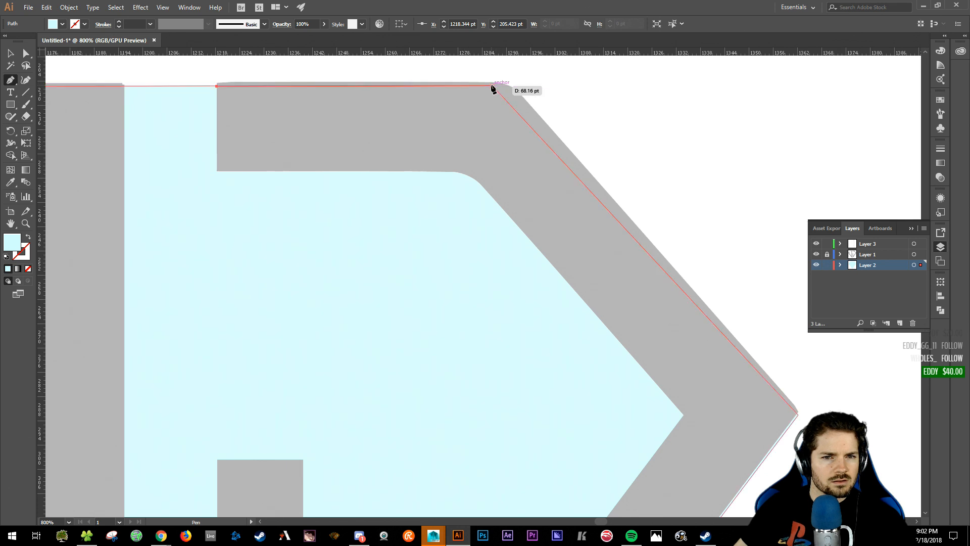
pyautogui.click(493, 90)
pyautogui.moveTo(552, 151); pyautogui.dragTo(485, 106)
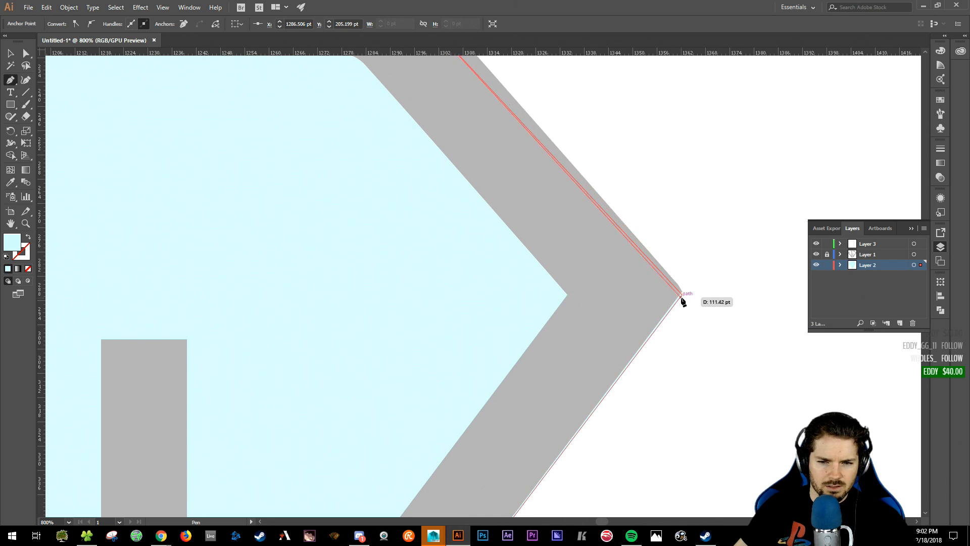
pyautogui.click(683, 296)
pyautogui.moveTo(672, 219); pyautogui.dragTo(669, 168)
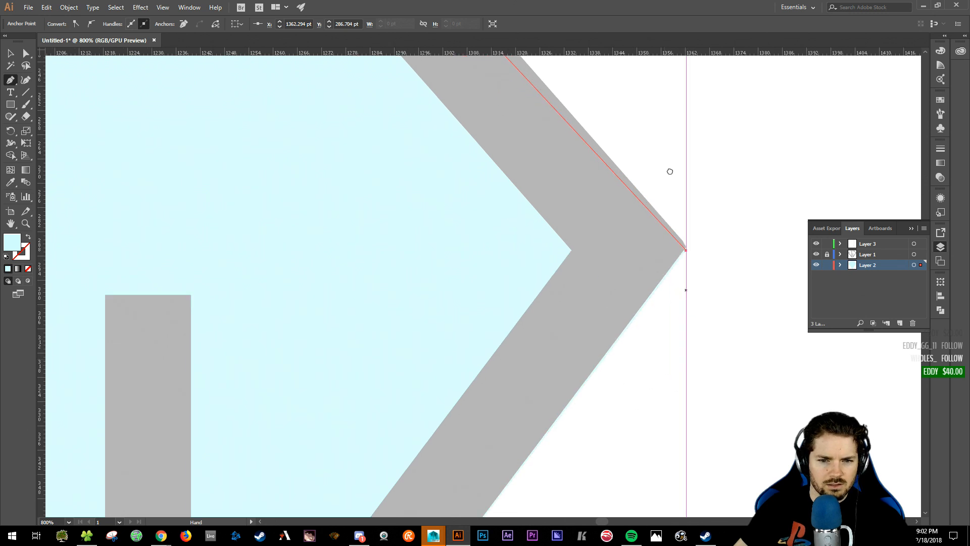
pyautogui.moveTo(354, 505); pyautogui.dragTo(410, 143)
pyautogui.moveTo(349, 372); pyautogui.dragTo(596, 146)
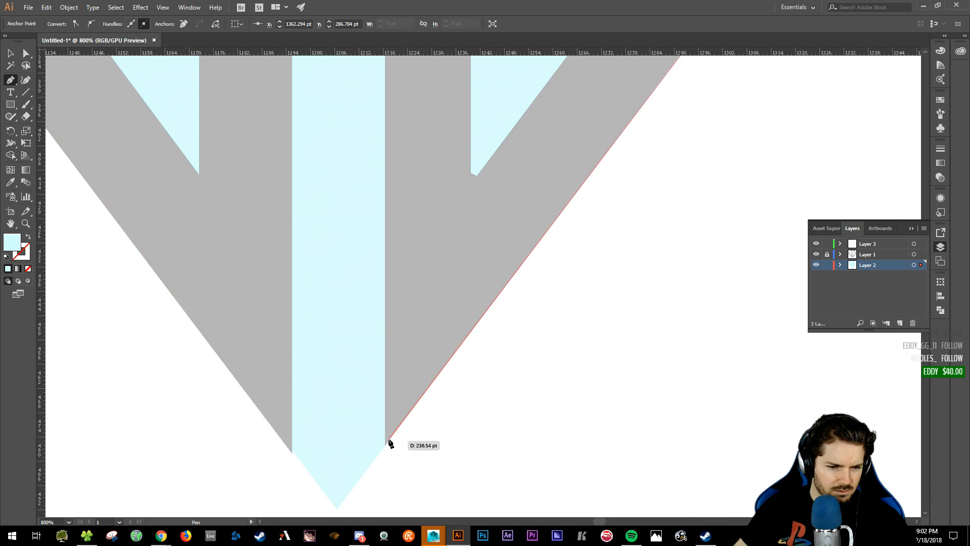
pyautogui.click(385, 447)
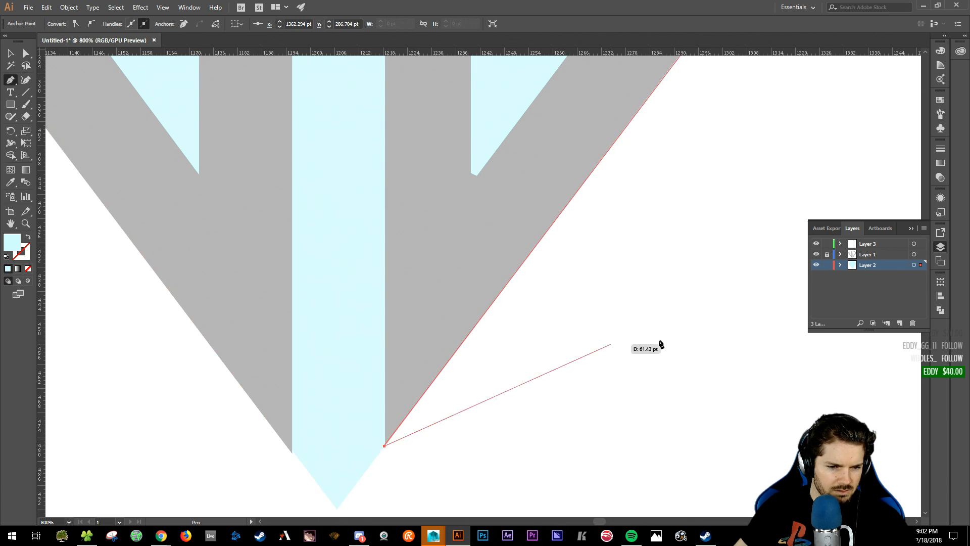
# - Trace the inner bar, chevron inner point and rounded corner, closing the path at its start
pyautogui.moveTo(489, 173); pyautogui.dragTo(412, 403)
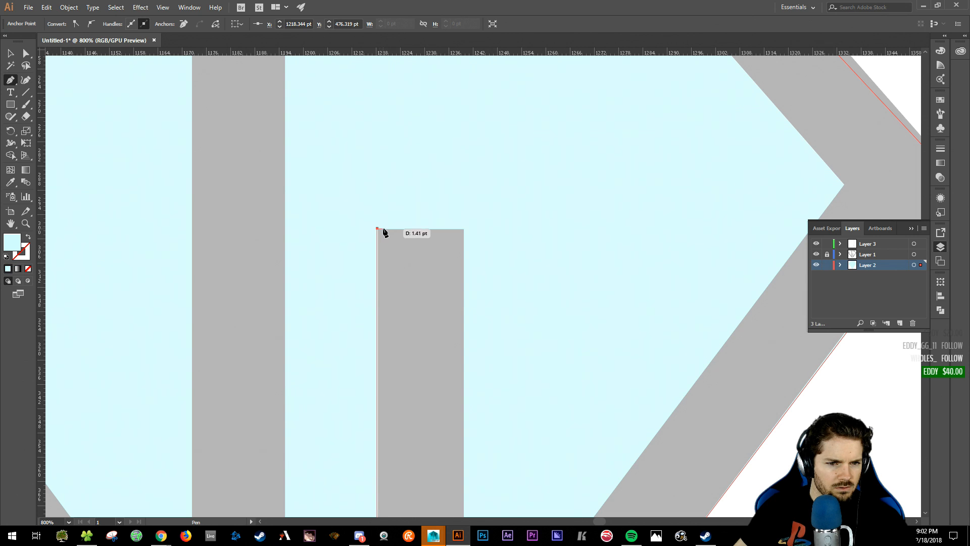
pyautogui.click(463, 229)
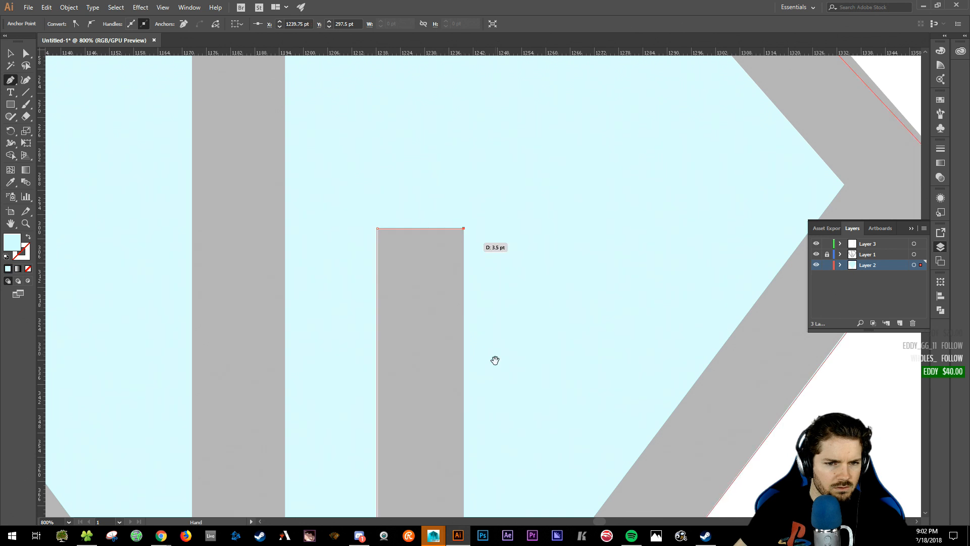
pyautogui.moveTo(496, 357); pyautogui.dragTo(493, 100)
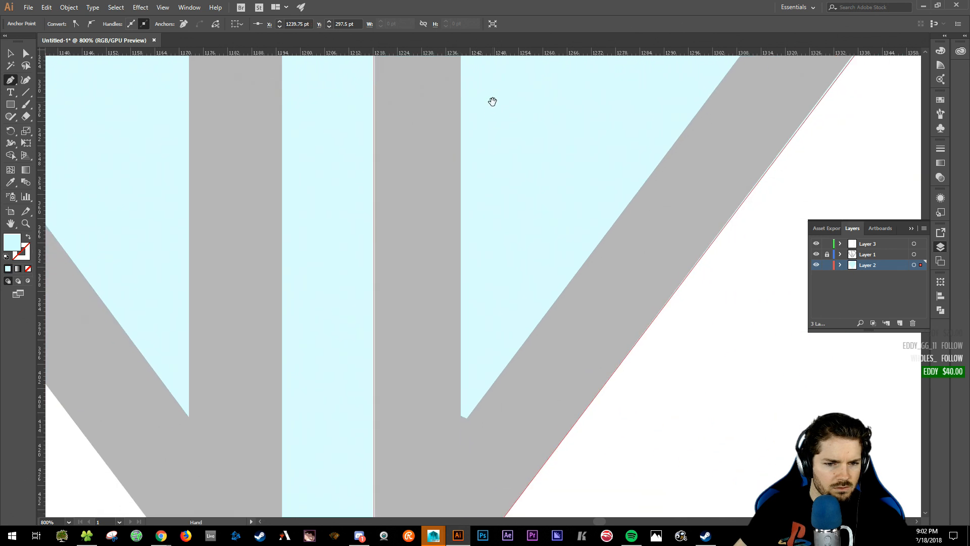
pyautogui.click(460, 430)
pyautogui.moveTo(605, 208); pyautogui.dragTo(528, 342)
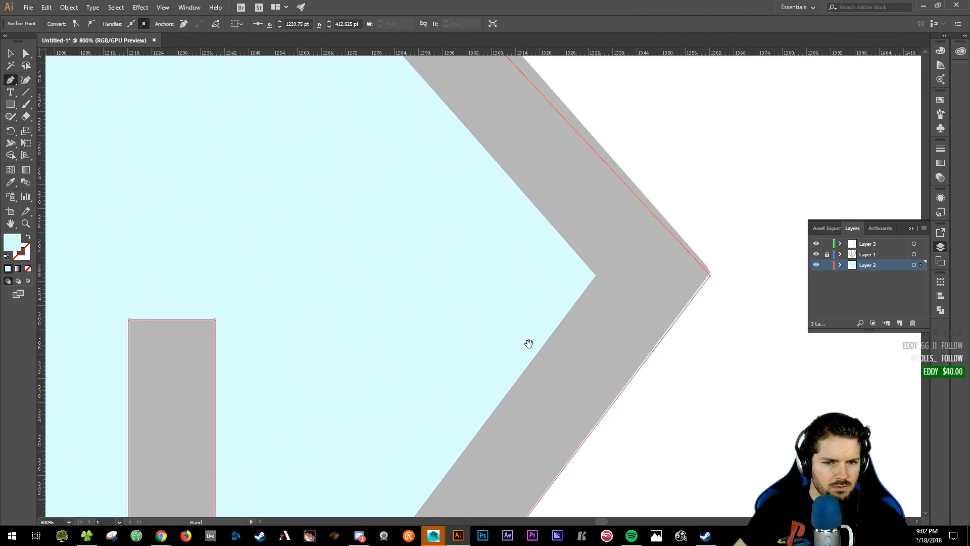
pyautogui.click(597, 281)
pyautogui.moveTo(467, 143); pyautogui.dragTo(587, 365)
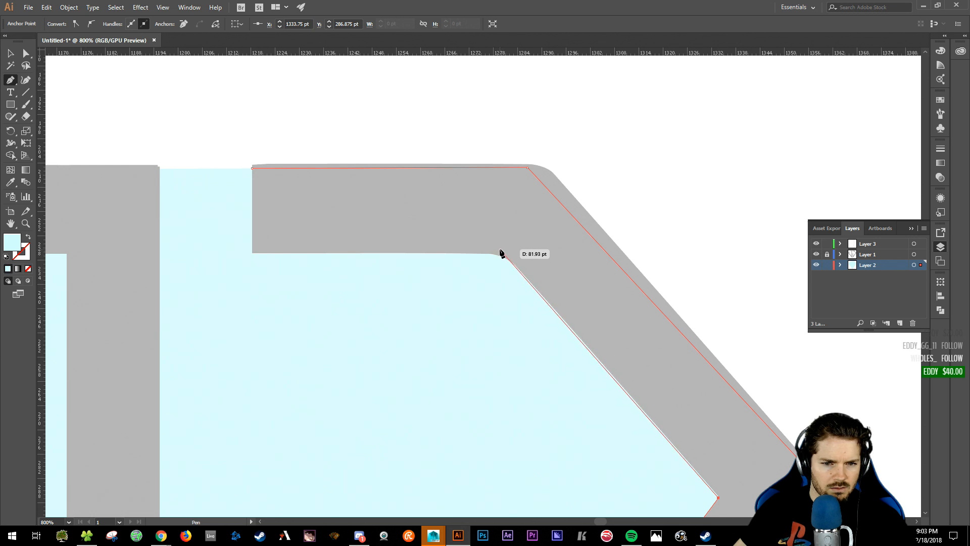
pyautogui.click(505, 254)
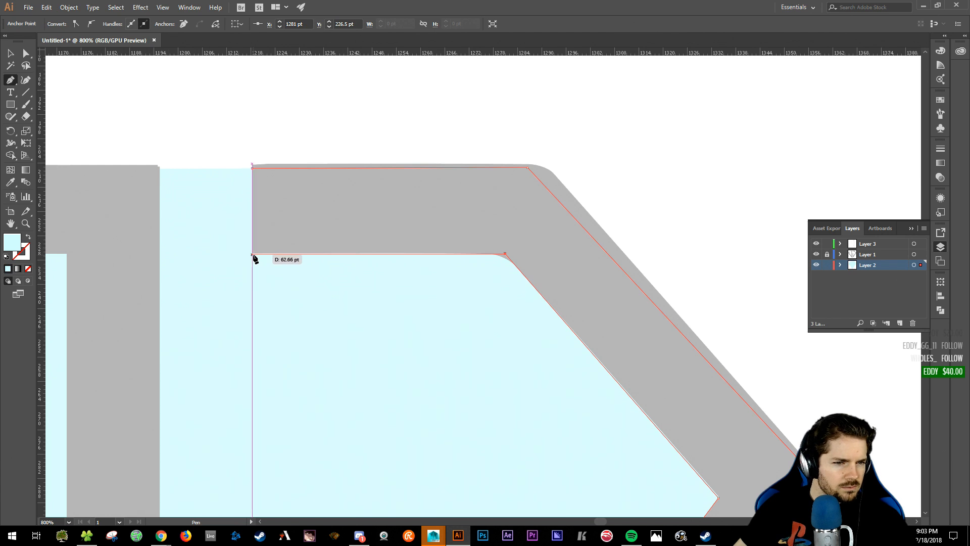
pyautogui.click(252, 254)
pyautogui.click(253, 168)
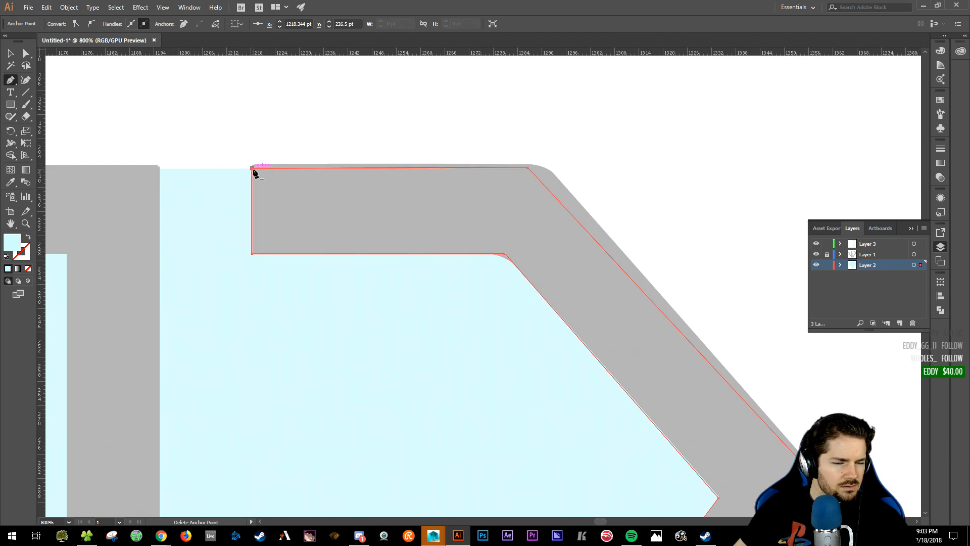
pyautogui.press('v')
pyautogui.moveTo(643, 158); pyautogui.dragTo(608, 89)
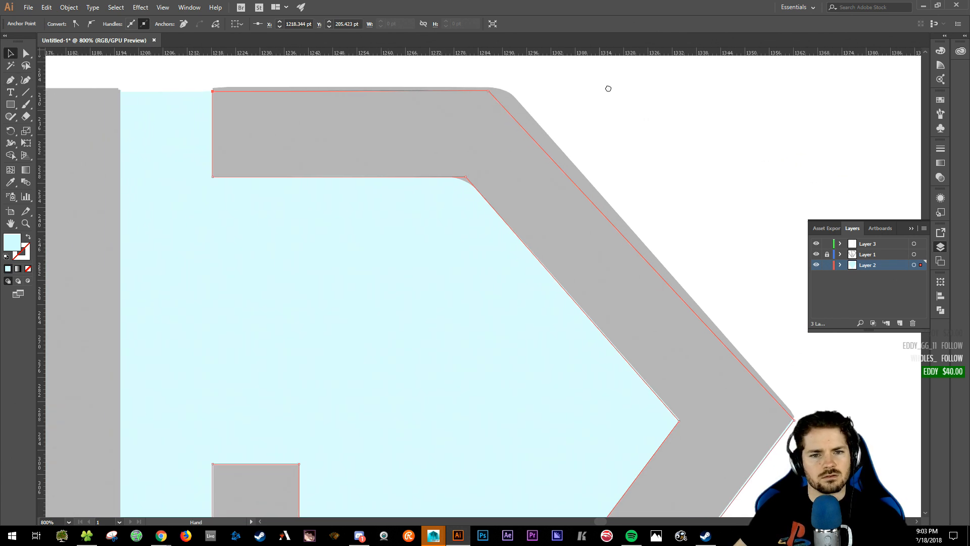
# - Zoom out, hide the grey reference layer, and inspect both traced letter paths
pyautogui.hotkey('ctrl', '-')
pyautogui.hotkey('ctrl', '-')
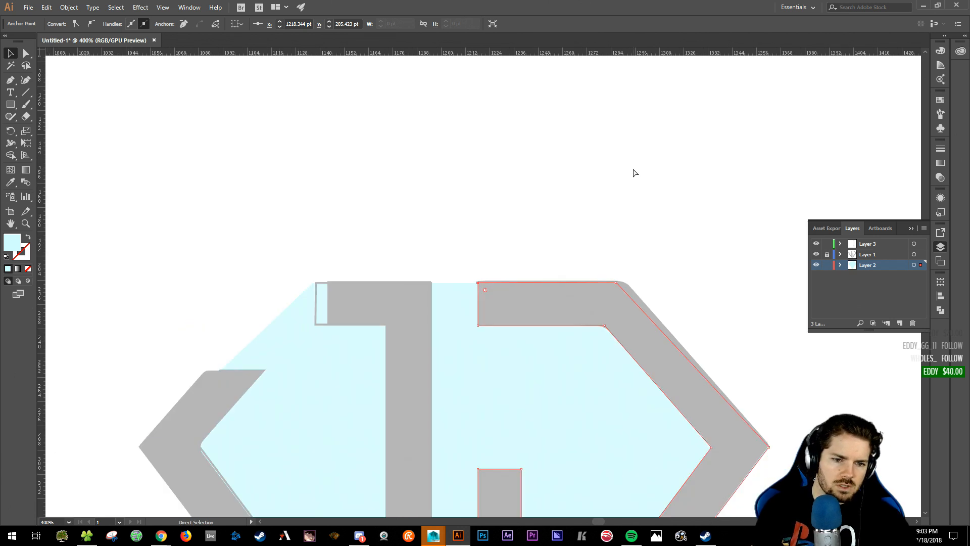
pyautogui.hotkey('ctrl', '-')
pyautogui.hscroll(1, 591, 195)
pyautogui.scroll(-3, 581, 176)
pyautogui.press('v')
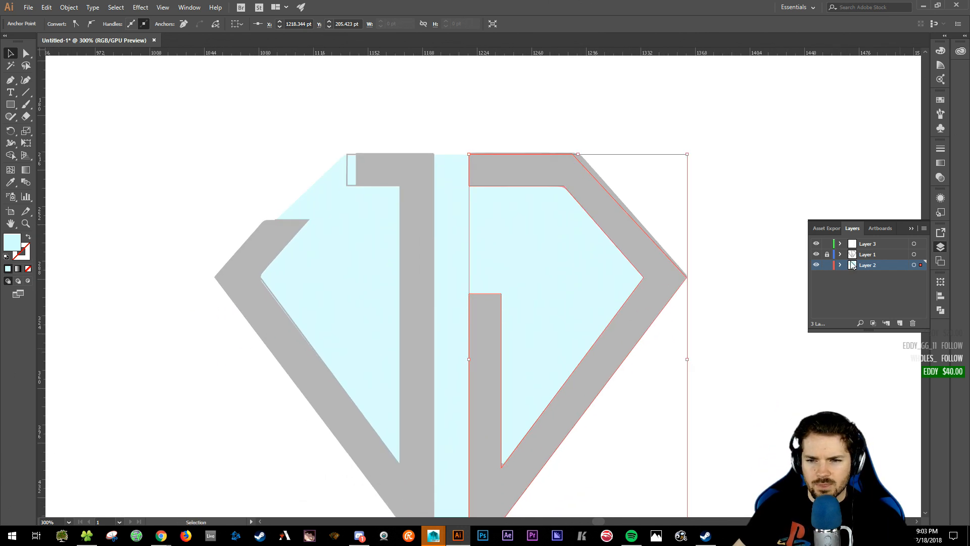
pyautogui.click(818, 254)
pyautogui.click(460, 144)
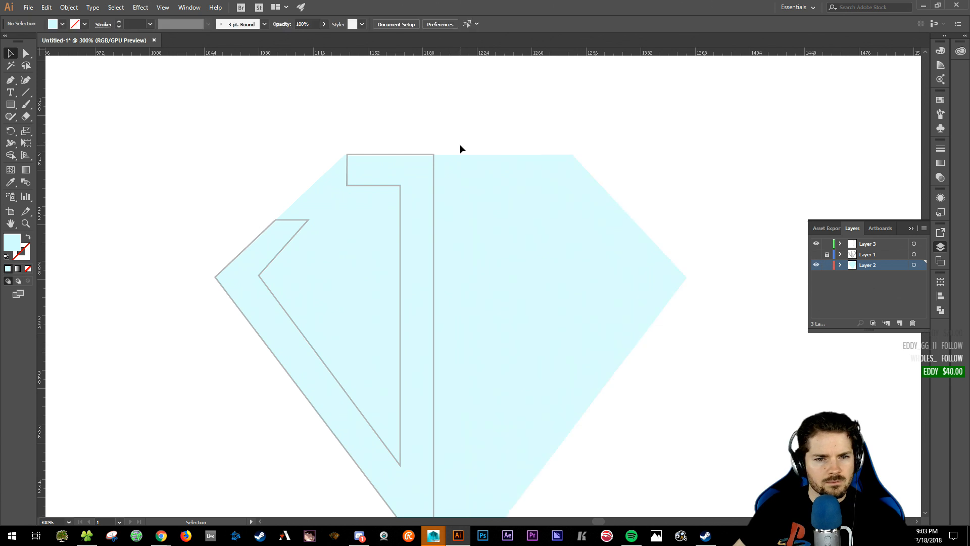
pyautogui.click(545, 229)
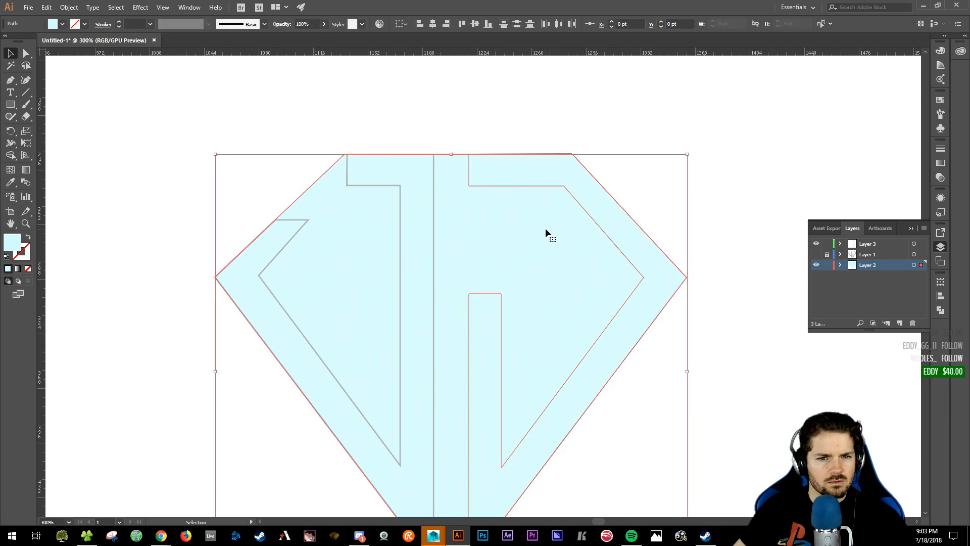
pyautogui.moveTo(363, 147); pyautogui.dragTo(534, 247)
pyautogui.press('a')
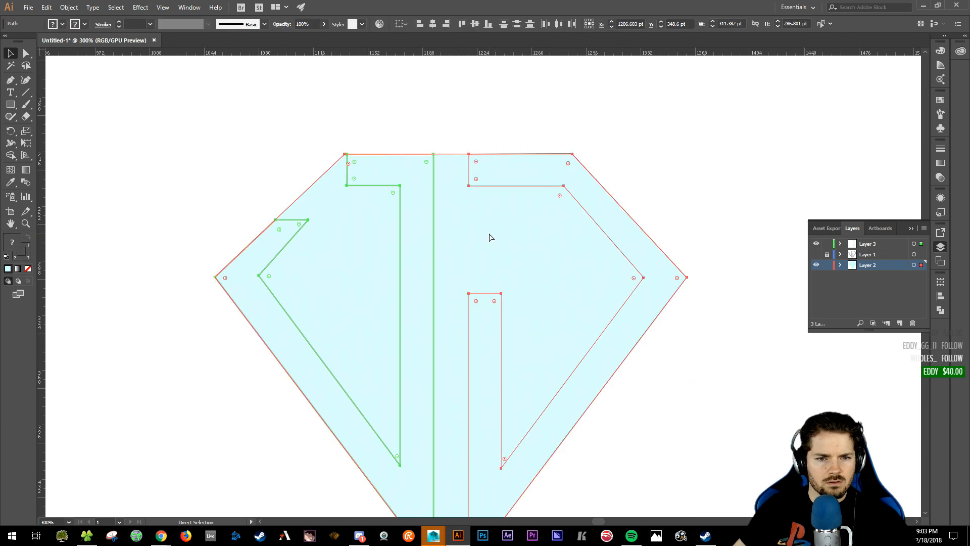
pyautogui.press('v')
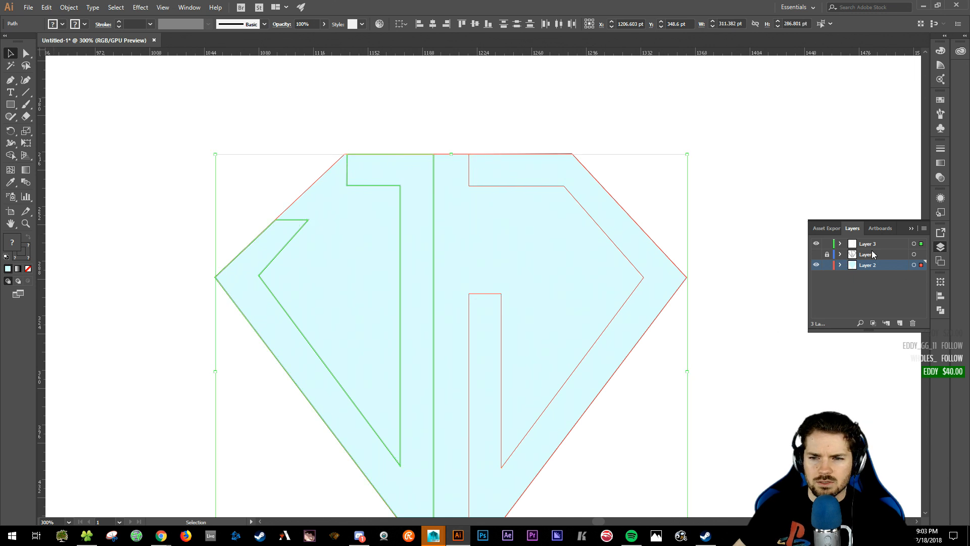
# - Make Layer 3 active, lock Layer 2, and swap the left J's fill and stroke
pyautogui.click(874, 247)
pyautogui.click(828, 265)
pyautogui.moveTo(276, 107); pyautogui.dragTo(730, 491)
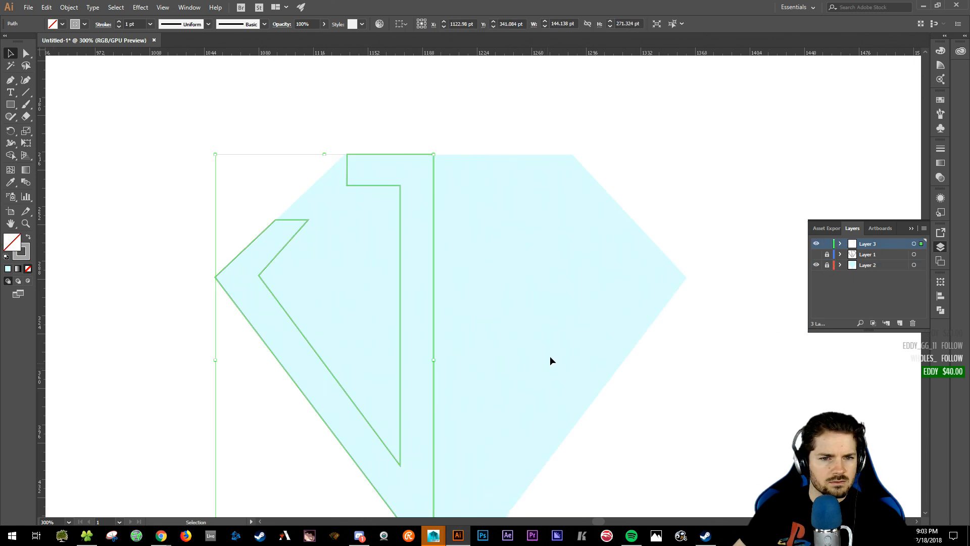
pyautogui.click(29, 237)
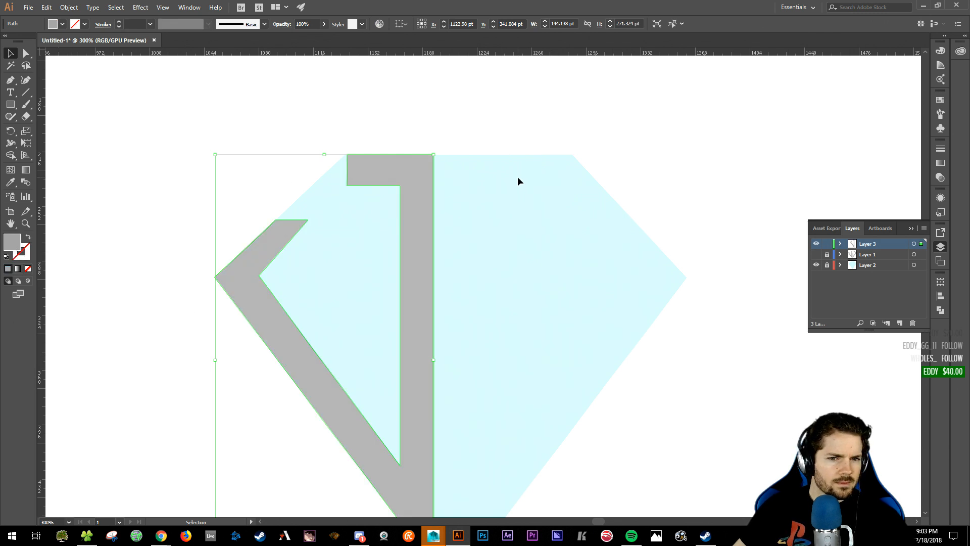
pyautogui.moveTo(525, 112); pyautogui.dragTo(657, 329)
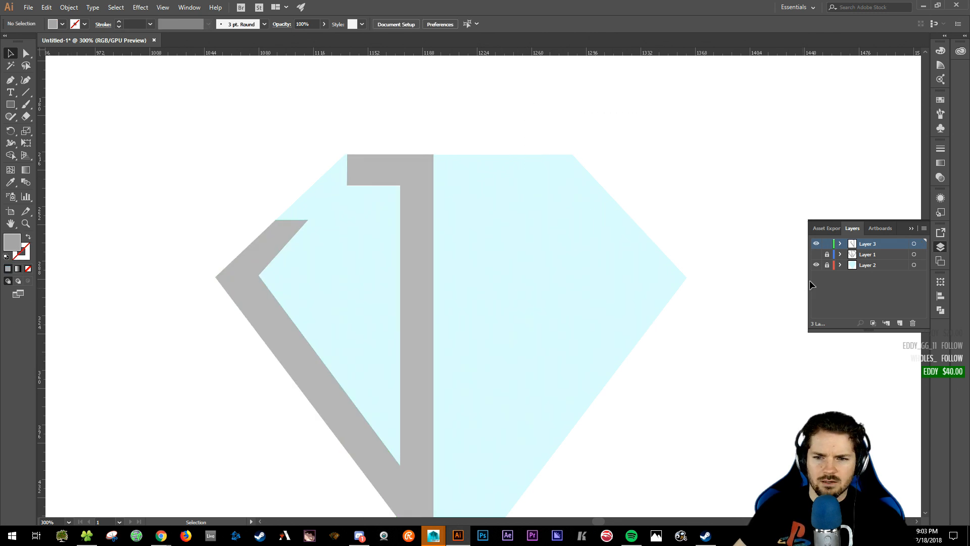
pyautogui.click(504, 175)
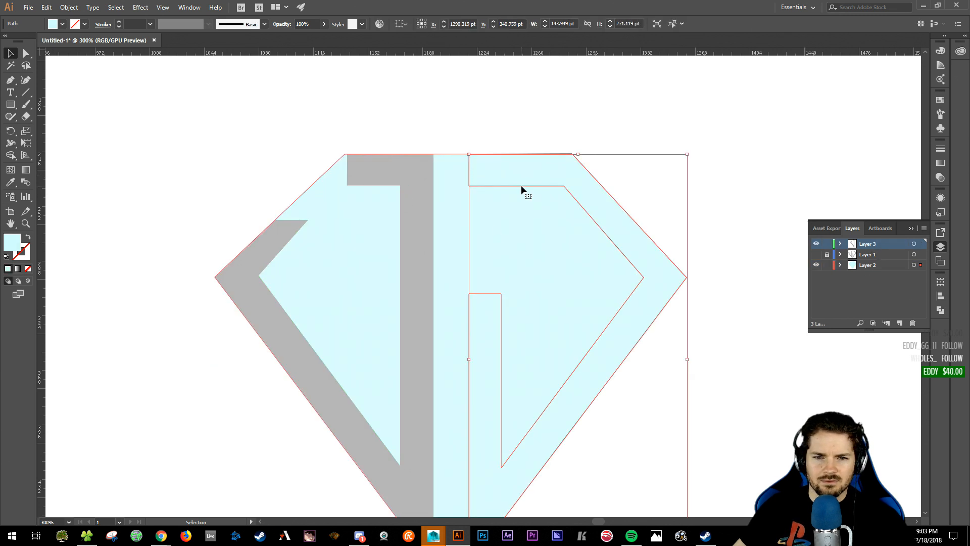
# - Send the right J path to Layer 3 with Arrange > Send to Current Layer, lock Layer 2, reselect it
pyautogui.rightClick(521, 172)
pyautogui.moveTo(588, 329)
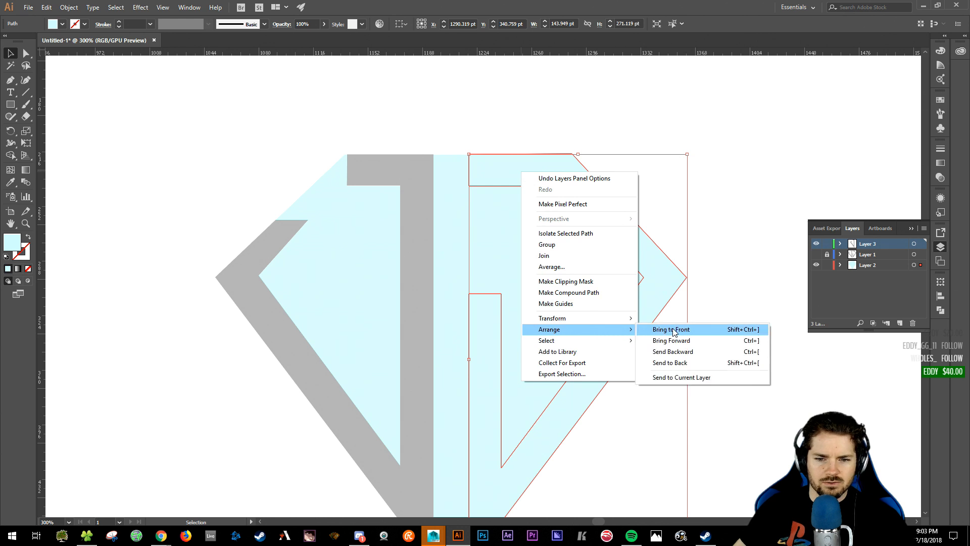
pyautogui.click(686, 382)
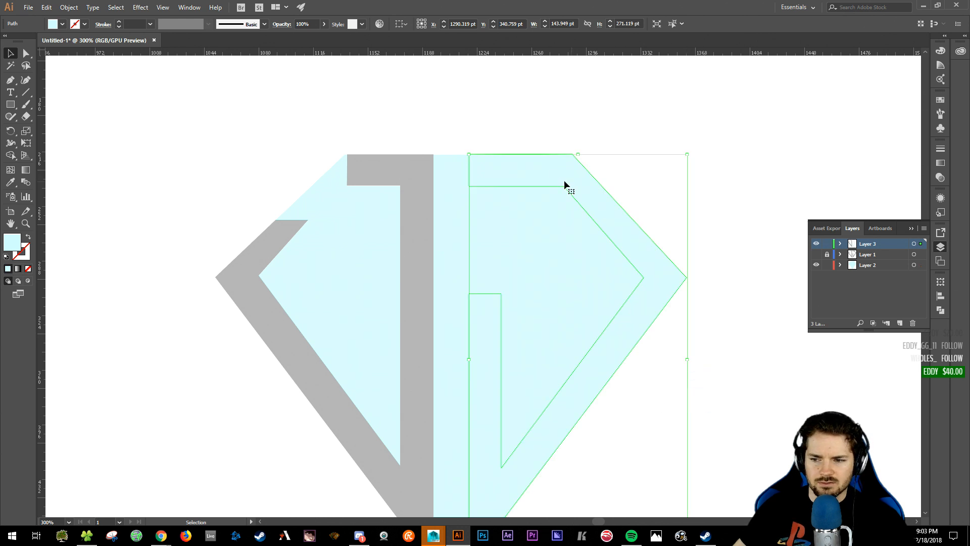
pyautogui.click(522, 123)
pyautogui.click(515, 195)
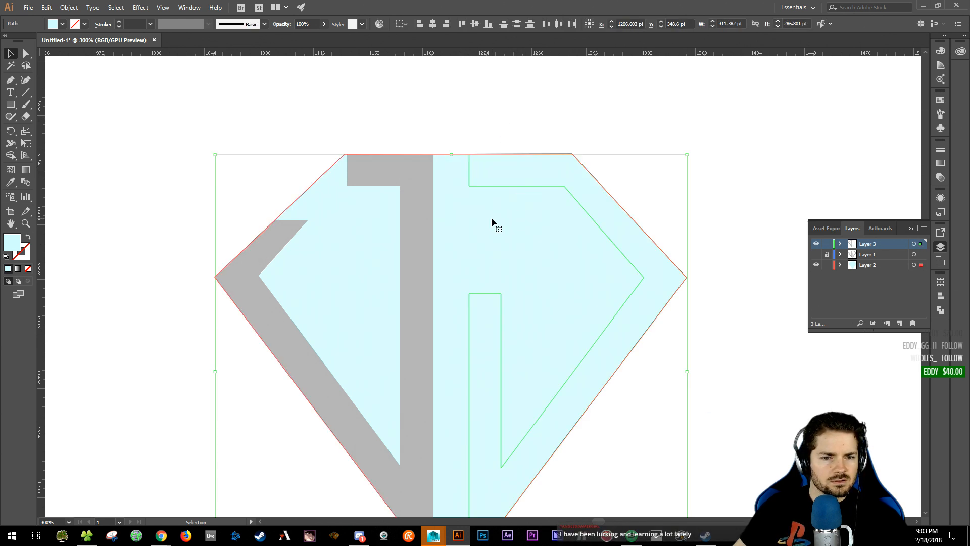
pyautogui.click(827, 266)
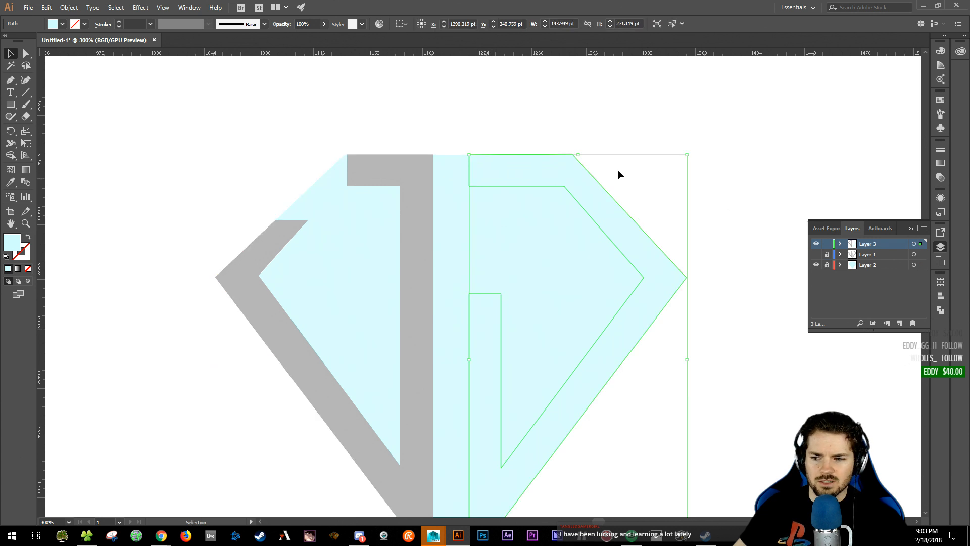
pyautogui.click(595, 161)
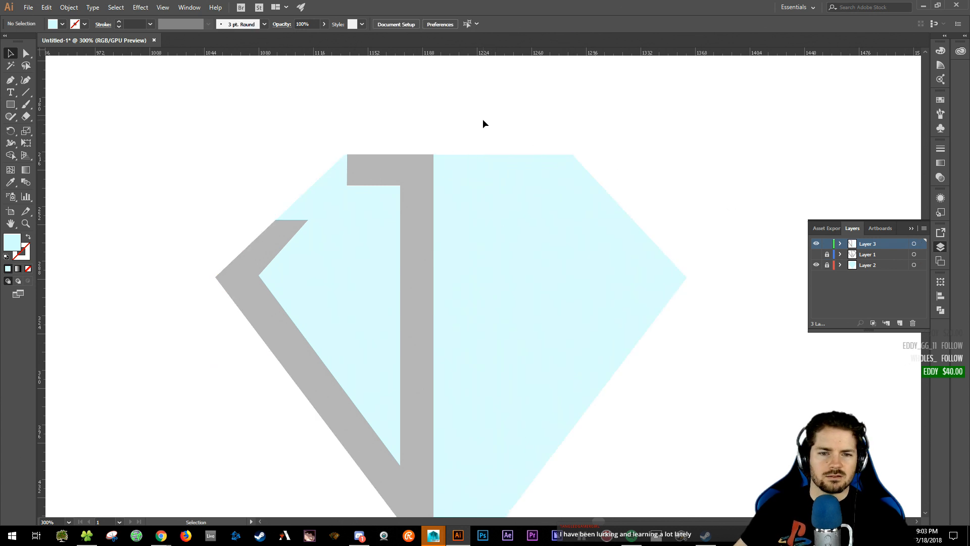
pyautogui.moveTo(395, 104); pyautogui.dragTo(675, 332)
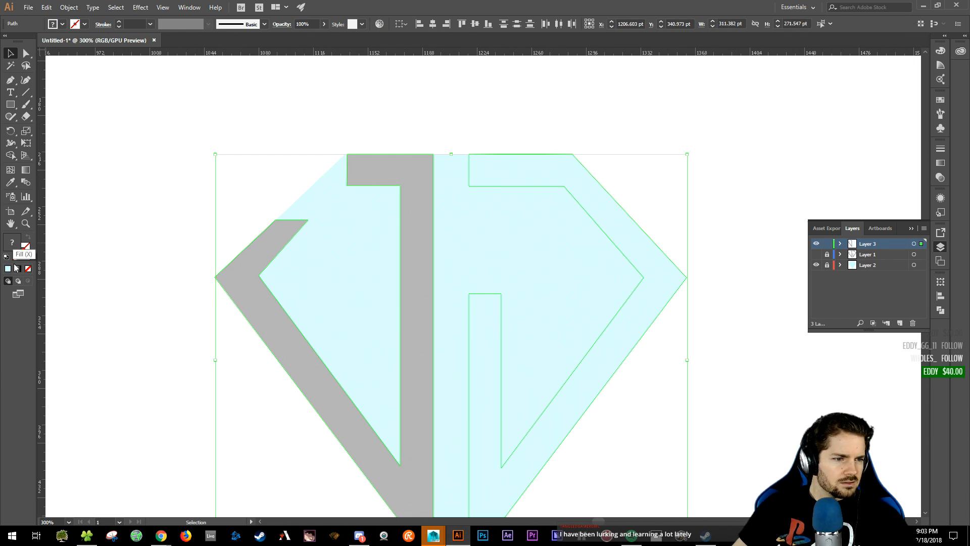
# - Fill both selected J paths with black (#000000), then zoom out
pyautogui.moveTo(263, 248); pyautogui.dragTo(275, 324)
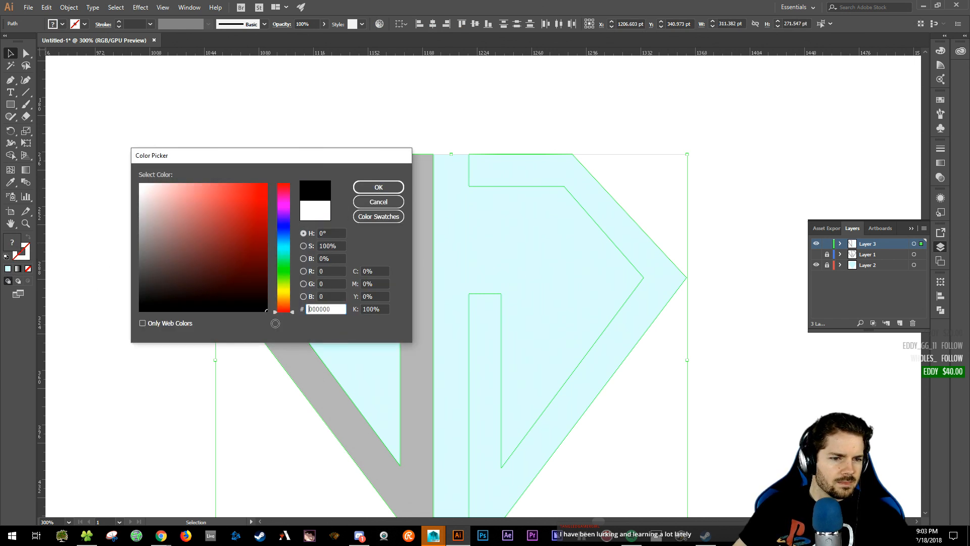
pyautogui.click(378, 187)
pyautogui.click(377, 123)
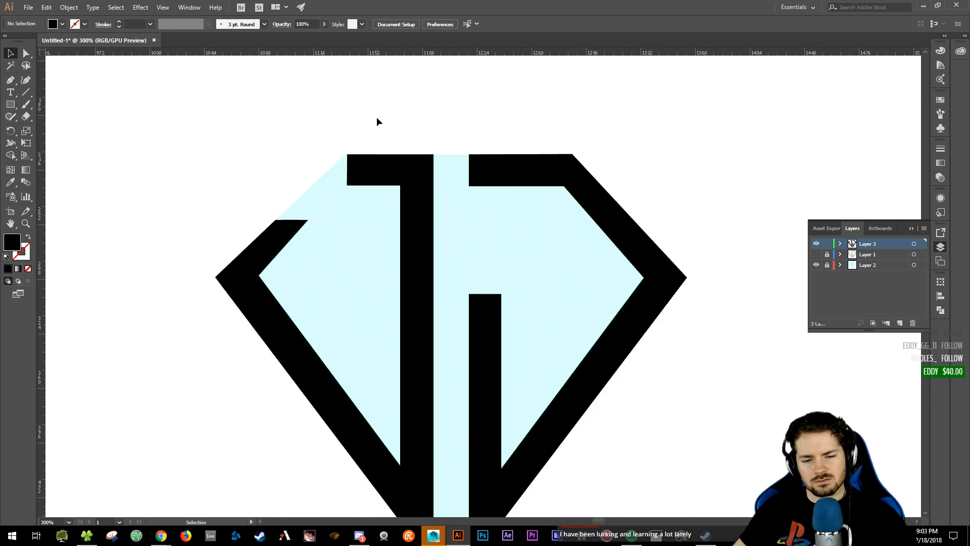
pyautogui.hotkey('ctrl', '-')
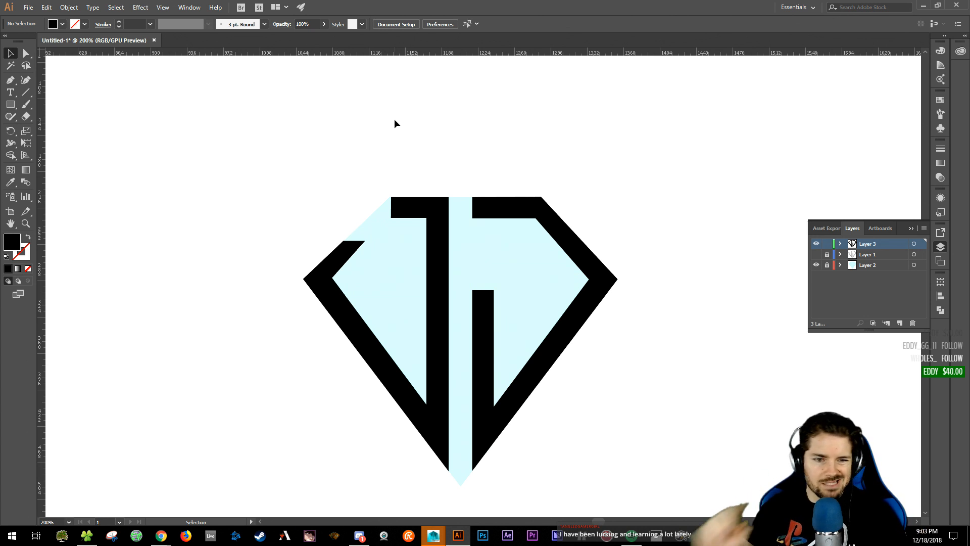
# - Lower the left J arm's two top corner anchors for a shorter, flat tip, then zoom back out
pyautogui.moveTo(363, 164); pyautogui.dragTo(395, 156)
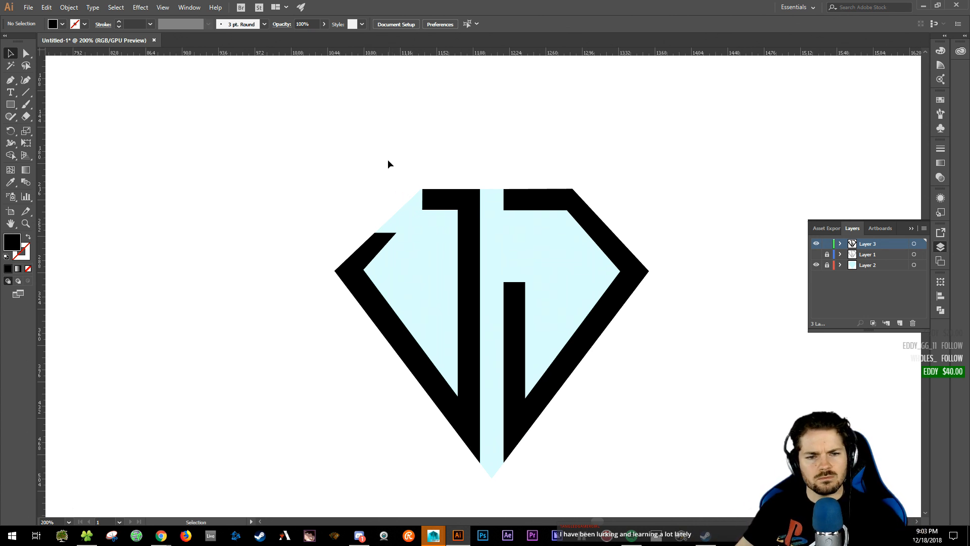
pyautogui.click(374, 250)
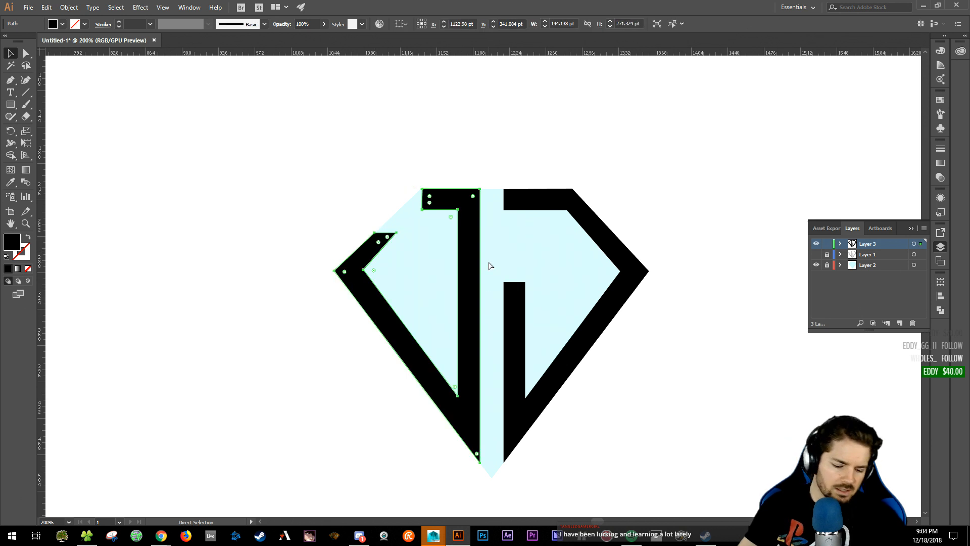
pyautogui.hotkey('ctrl', '+')
pyautogui.hotkey('ctrl', '+')
pyautogui.moveTo(491, 193); pyautogui.dragTo(495, 287)
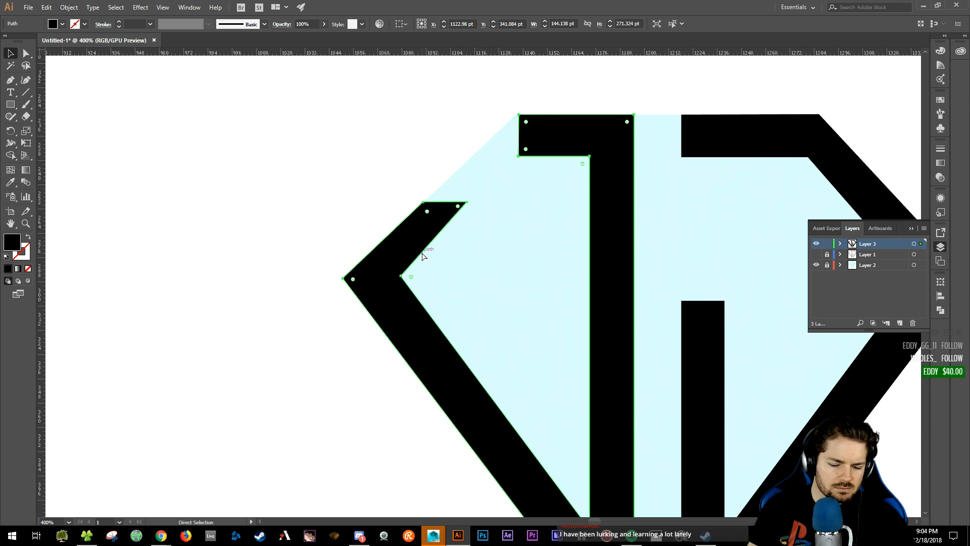
pyautogui.hotkey('ctrl', '+')
pyautogui.scroll(3, 411, 225)
pyautogui.hscroll(1, 411, 225)
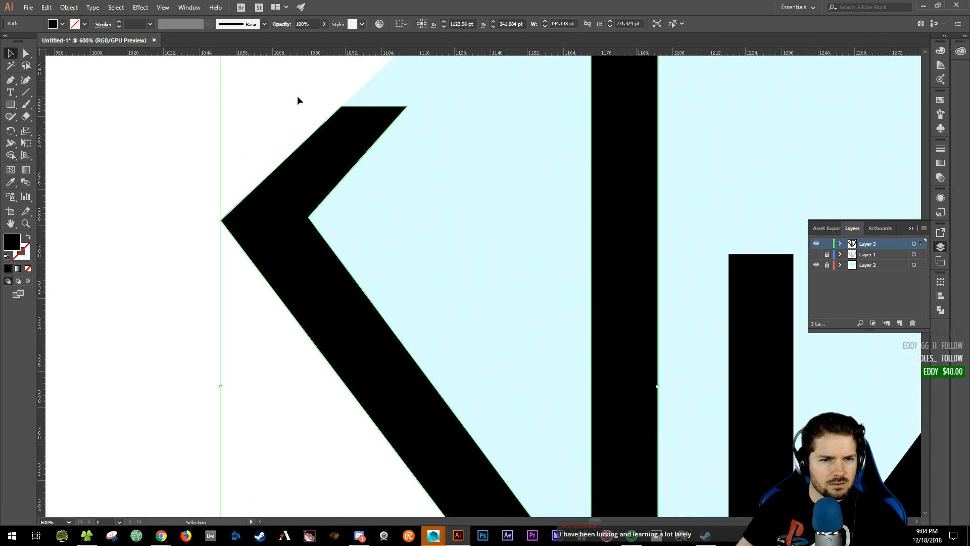
pyautogui.moveTo(342, 108); pyautogui.dragTo(290, 157)
pyautogui.moveTo(407, 107); pyautogui.dragTo(362, 155)
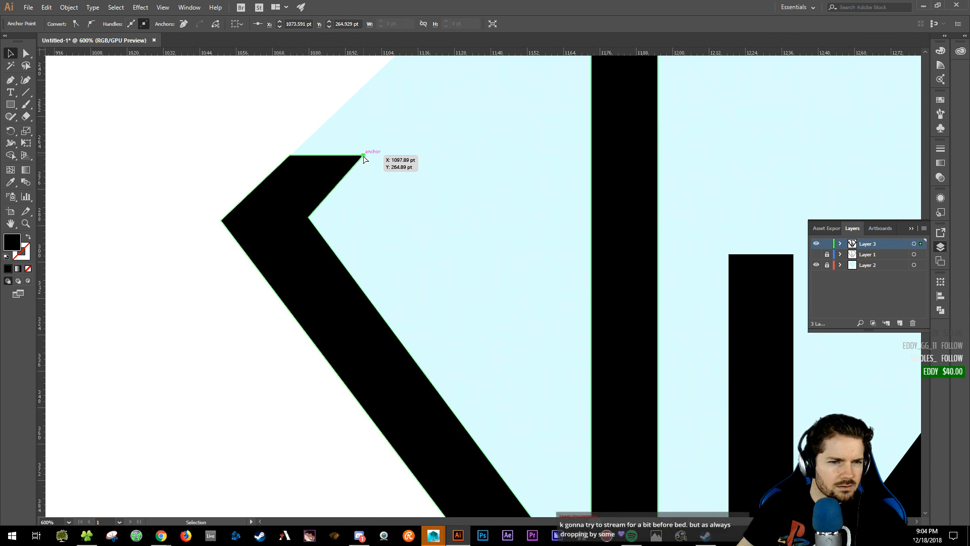
pyautogui.click(199, 109)
pyautogui.moveTo(485, 177); pyautogui.dragTo(365, 248)
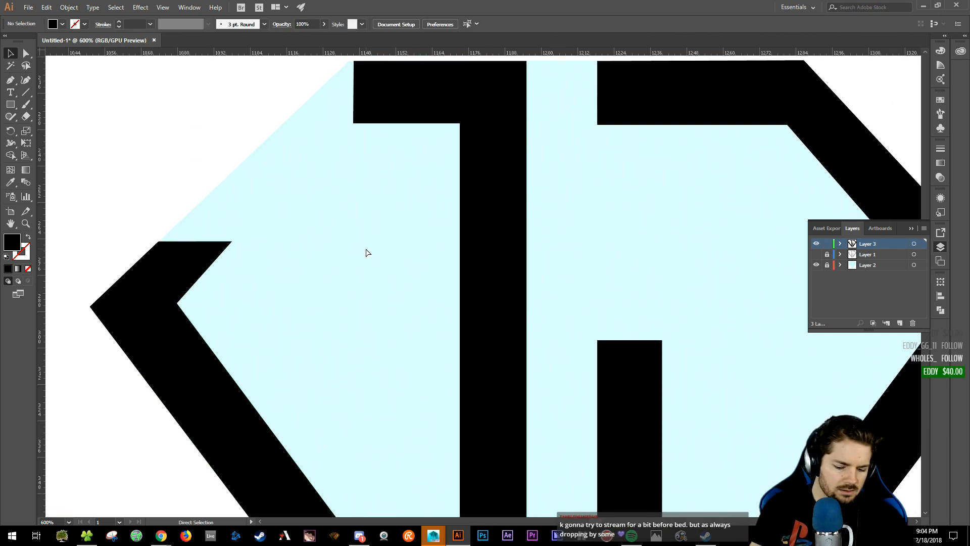
pyautogui.press('super')
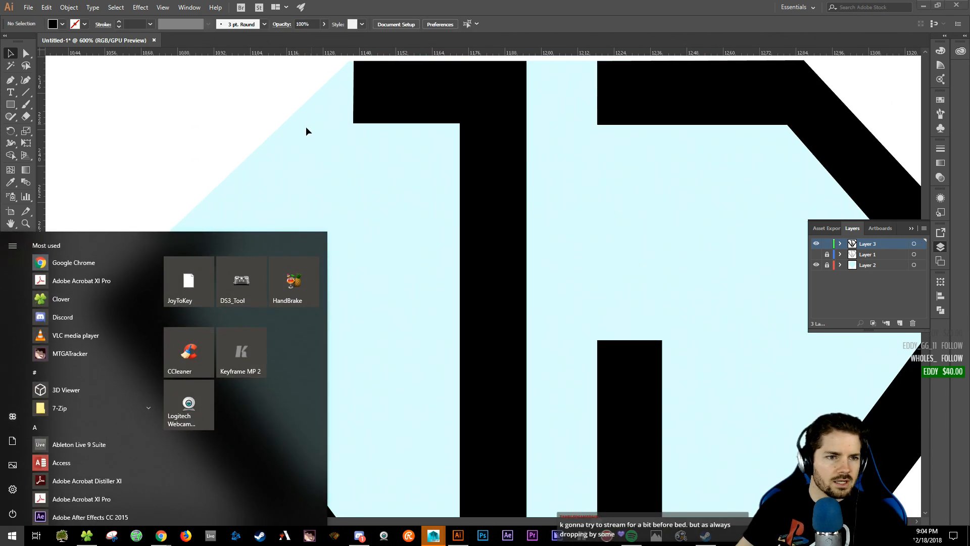
pyautogui.press('super')
pyautogui.hotkey('ctrl', '-')
pyautogui.hotkey('ctrl', '-')
pyautogui.hotkey('ctrl', '-')
pyautogui.hotkey('ctrl', '-')
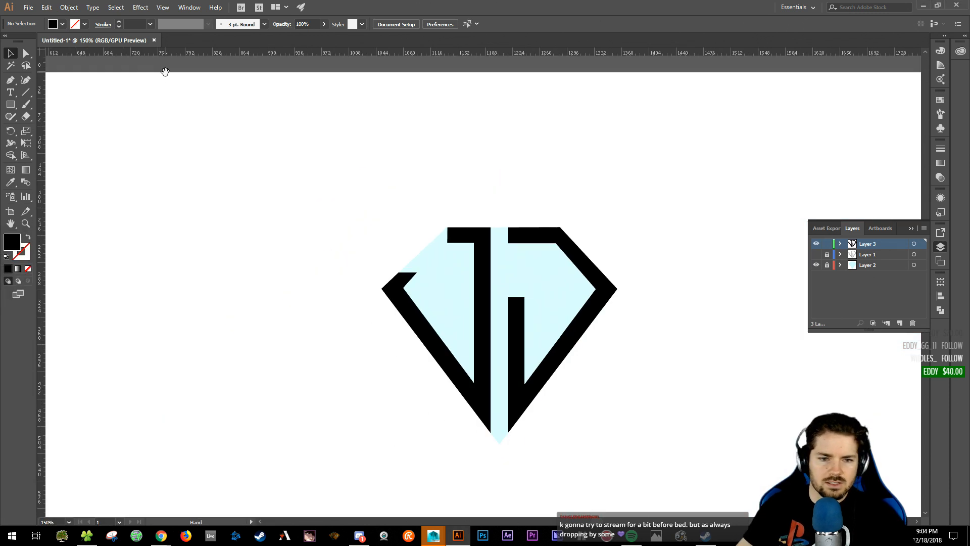
pyautogui.moveTo(406, 289); pyautogui.dragTo(317, 269)
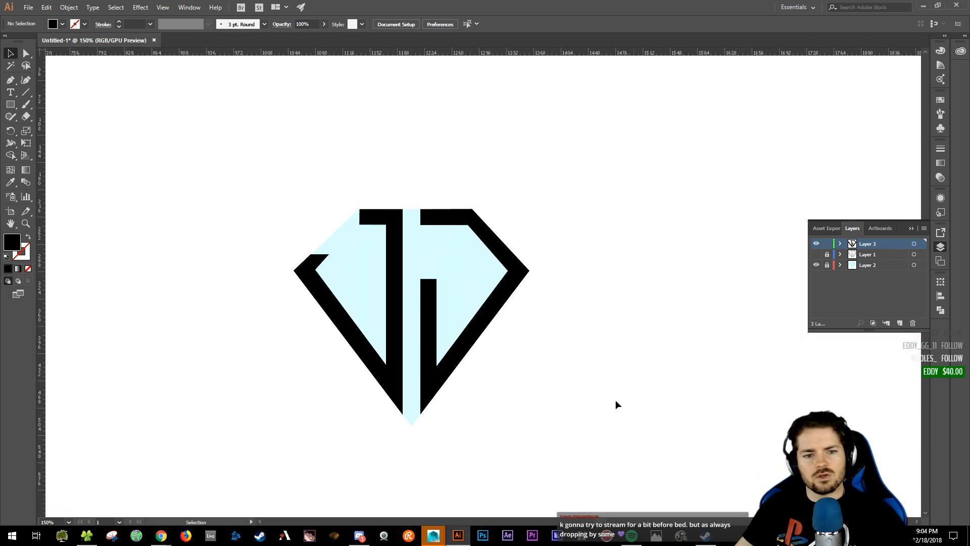
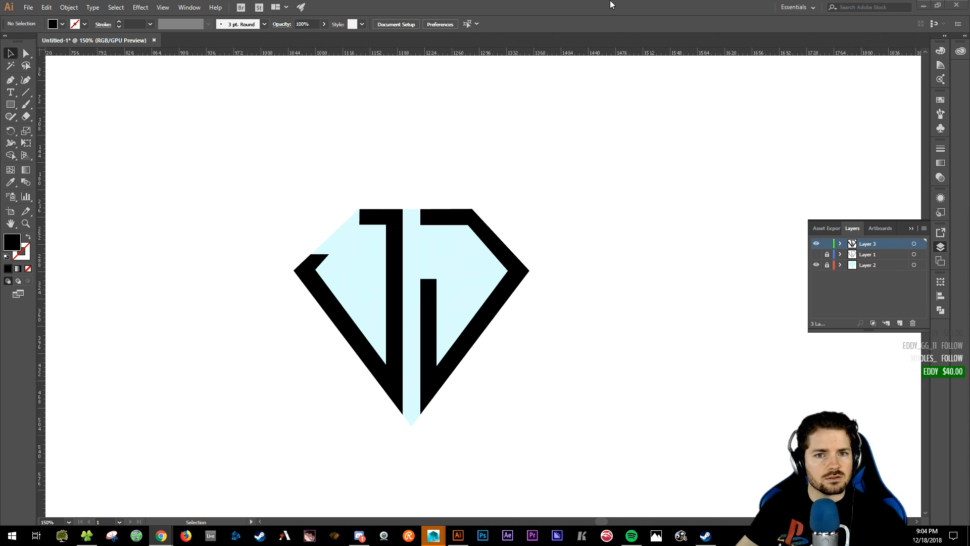
# - Recolour the black JJ outline by sampling the light cyan fill, then setting it to 65C1BF
pyautogui.moveTo(499, 254); pyautogui.dragTo(536, 234)
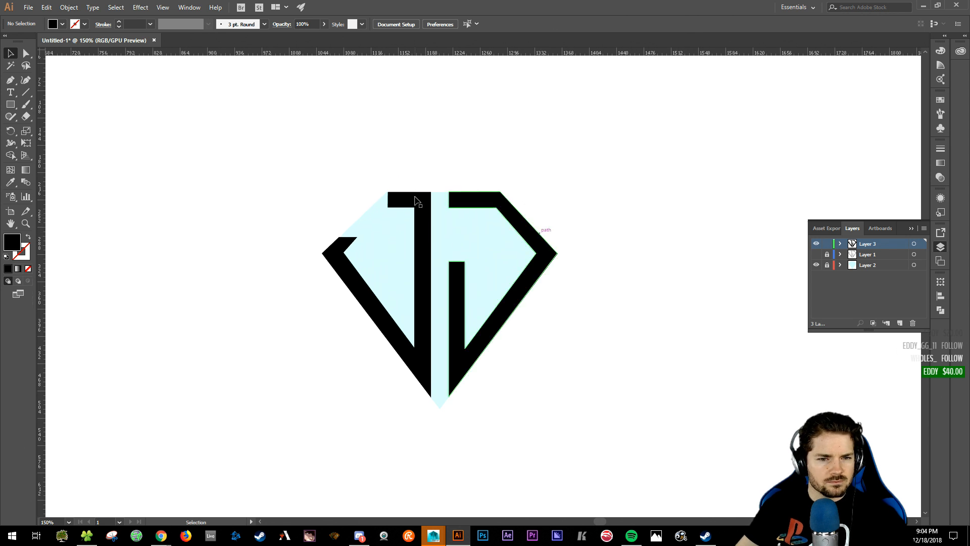
pyautogui.click(416, 201)
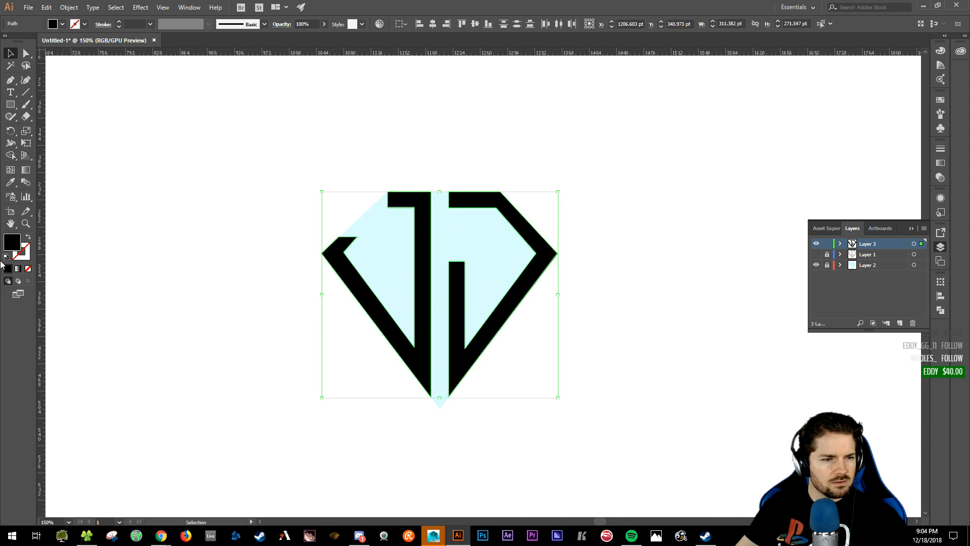
pyautogui.press('i')
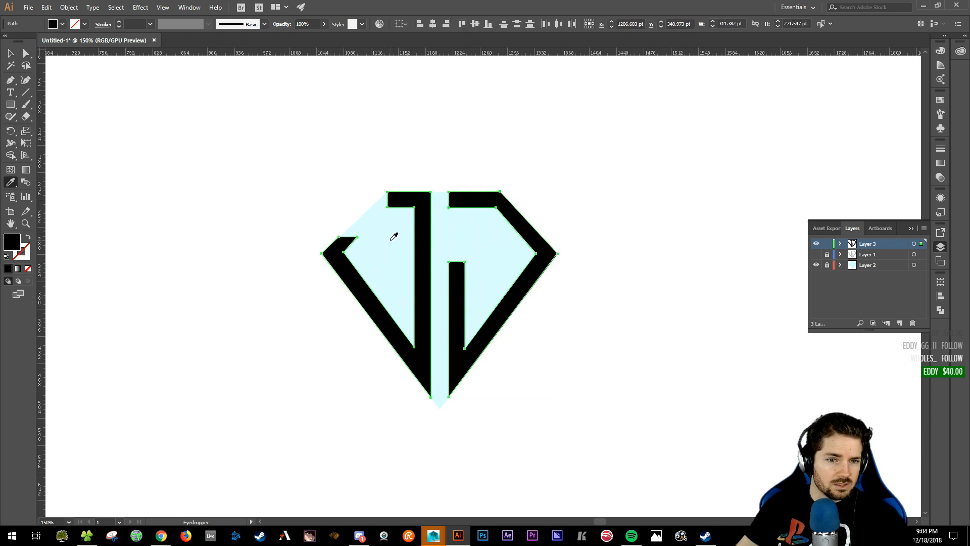
pyautogui.click(391, 240)
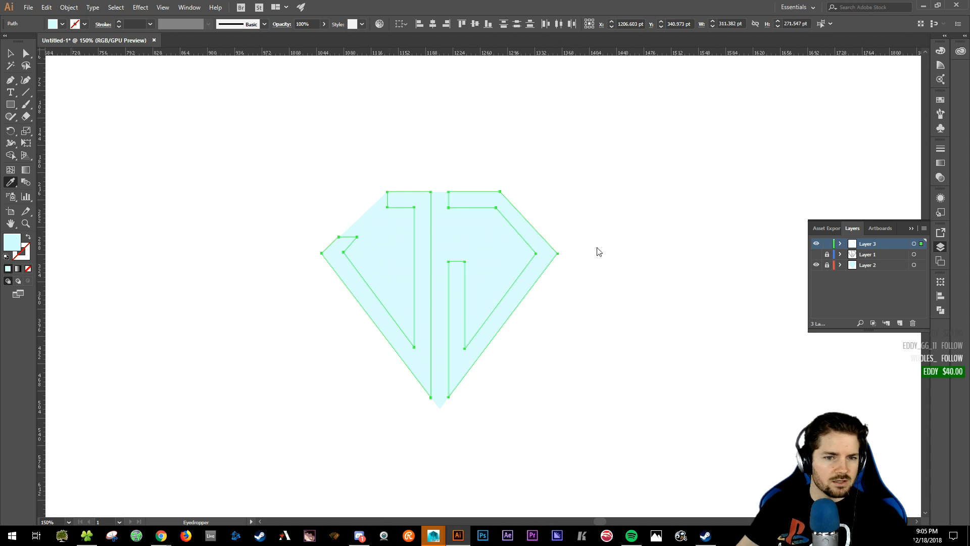
pyautogui.doubleClick(12, 241)
pyautogui.moveTo(162, 186); pyautogui.dragTo(200, 215)
pyautogui.click(376, 188)
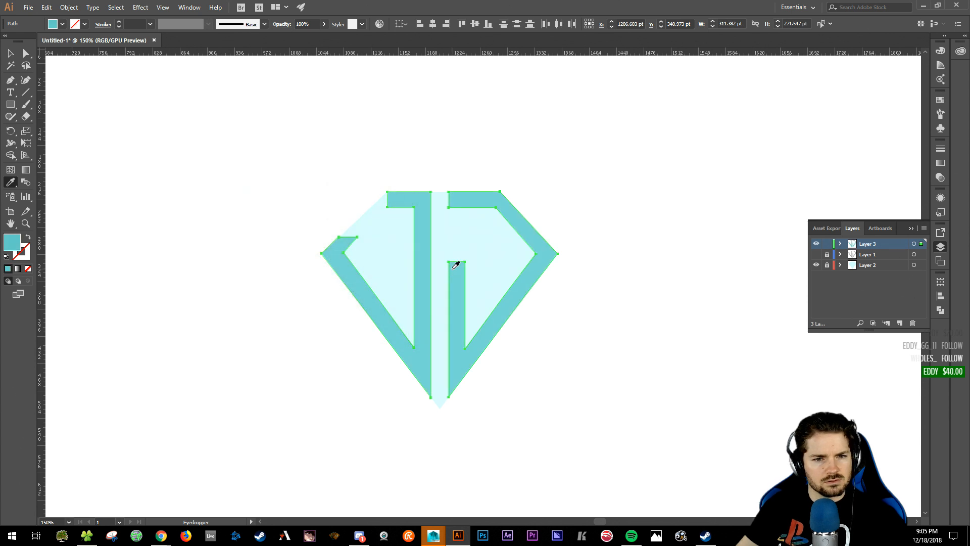
pyautogui.press('v')
pyautogui.click(273, 139)
# - Recentre the logo and scroll through the diamond logo reference images
pyautogui.press('space')
pyautogui.moveTo(569, 173); pyautogui.dragTo(569, 193)
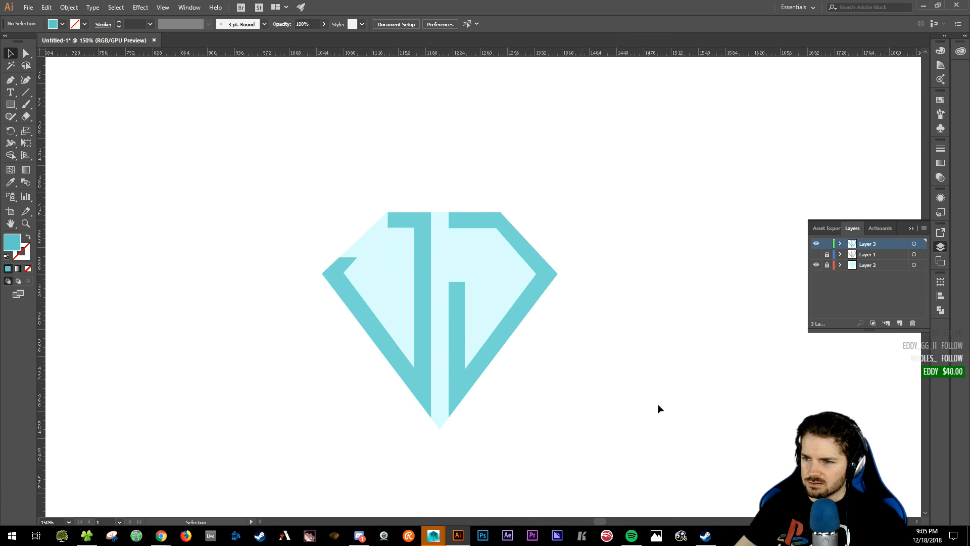
pyautogui.hotkey('alt', 'Tab')
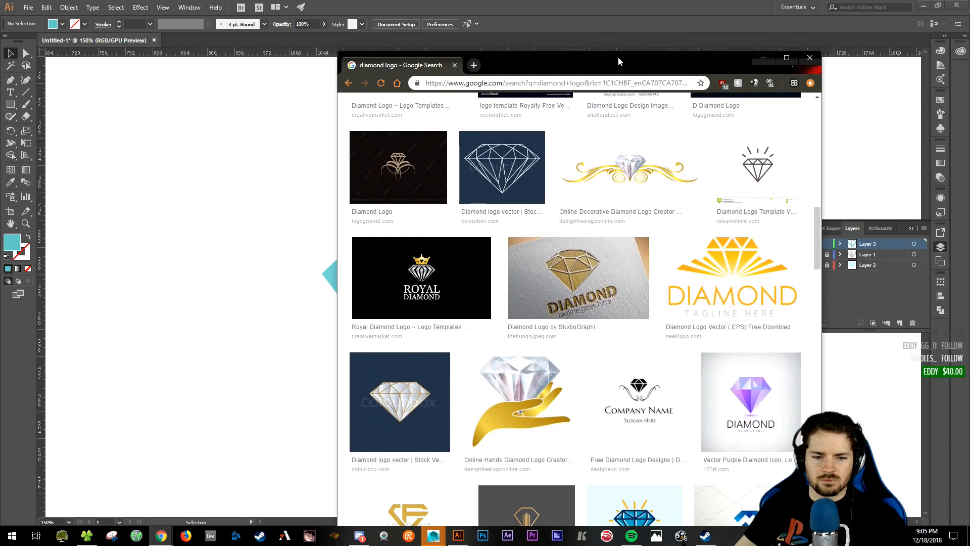
pyautogui.moveTo(618, 57); pyautogui.dragTo(596, 52)
pyautogui.scroll(-4, 360, 373)
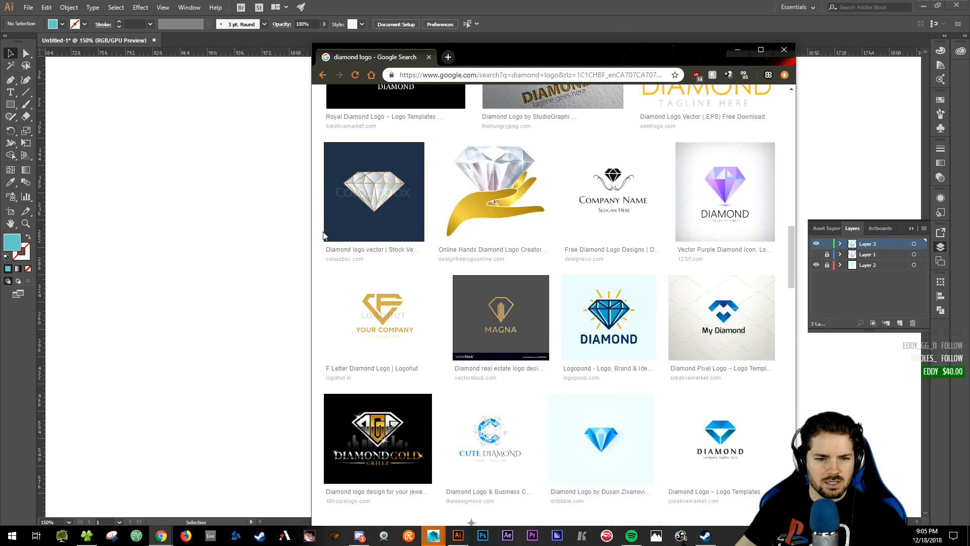
pyautogui.scroll(-1, 599, 437)
pyautogui.scroll(-2, 599, 436)
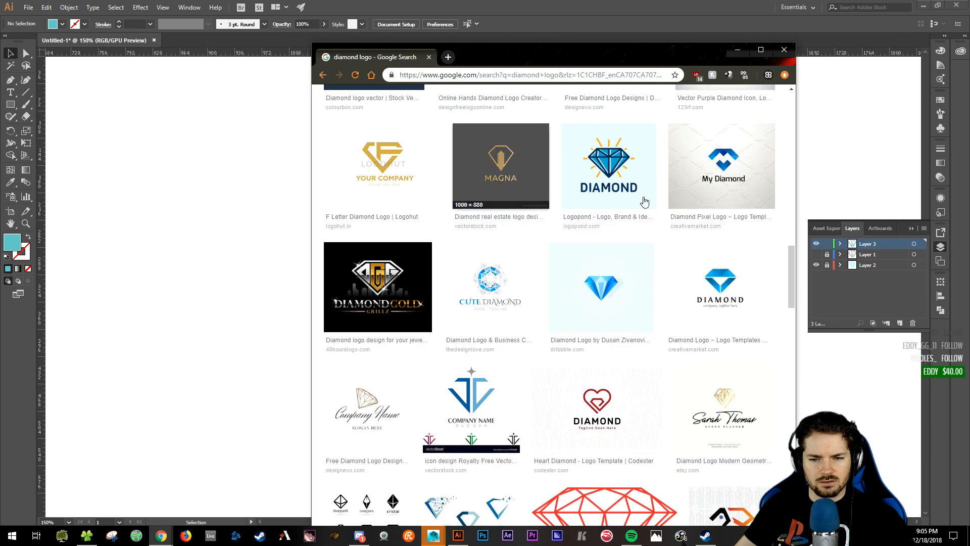
pyautogui.click(184, 69)
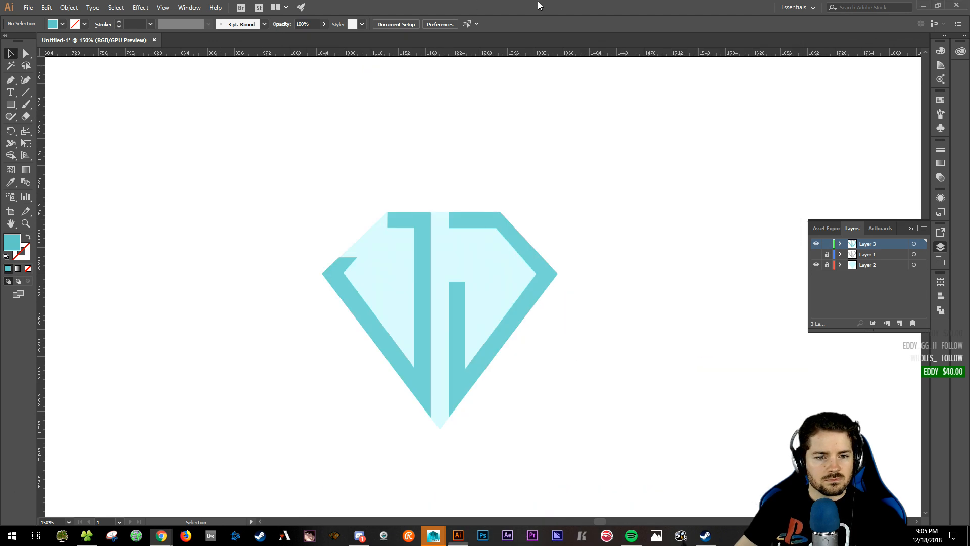
# - Zoom in on the right J and select the top anchors of its inner stem
pyautogui.hscroll(3, 650, 267)
pyautogui.hscroll(-3, 533, 210)
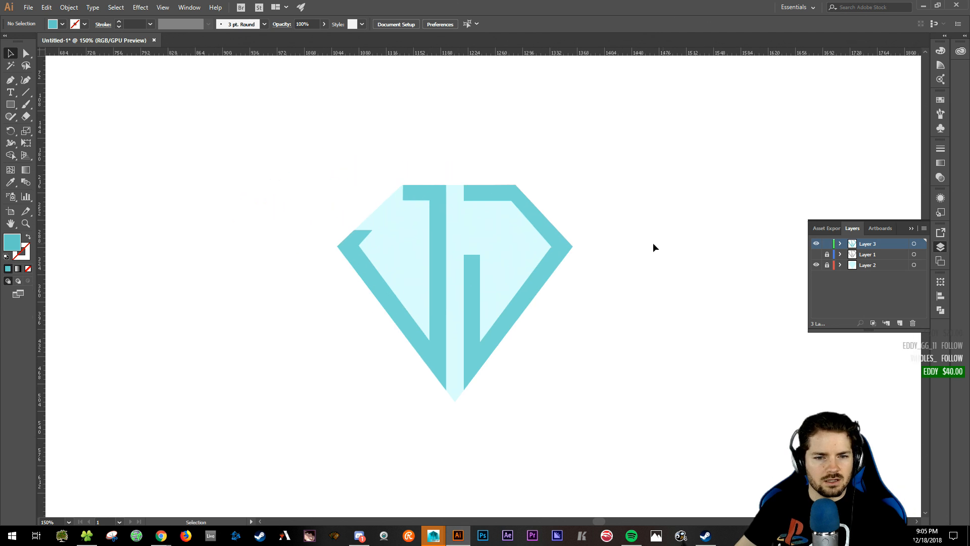
pyautogui.click(472, 271)
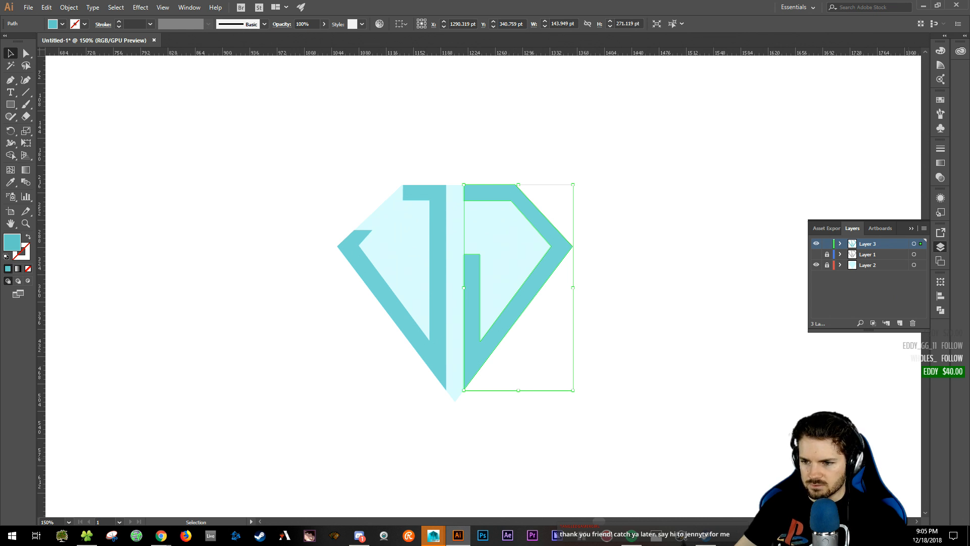
pyautogui.click(675, 183)
pyautogui.click(472, 278)
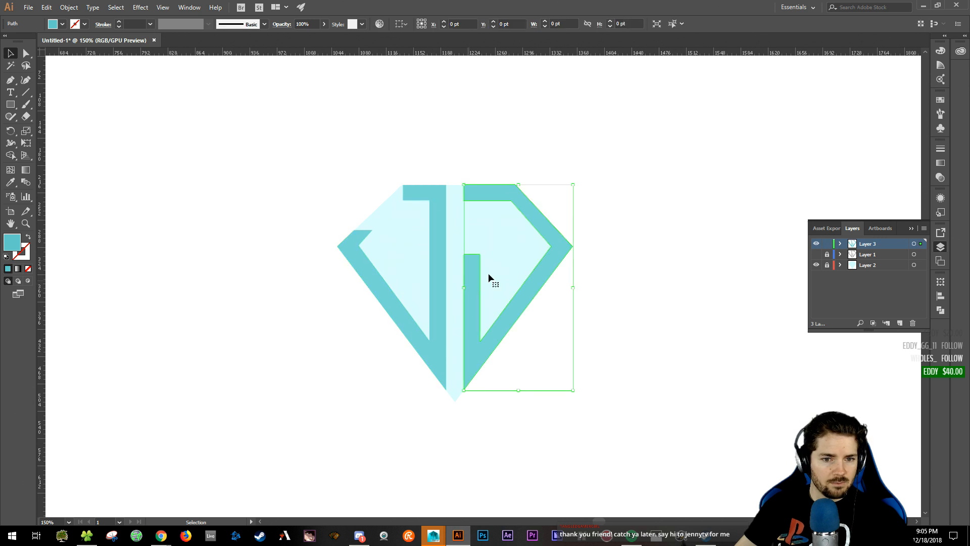
pyautogui.hotkey('ctrl', '+')
pyautogui.hotkey('ctrl', '+')
pyautogui.hotkey('ctrl', '+')
pyautogui.hotkey('ctrl', '+')
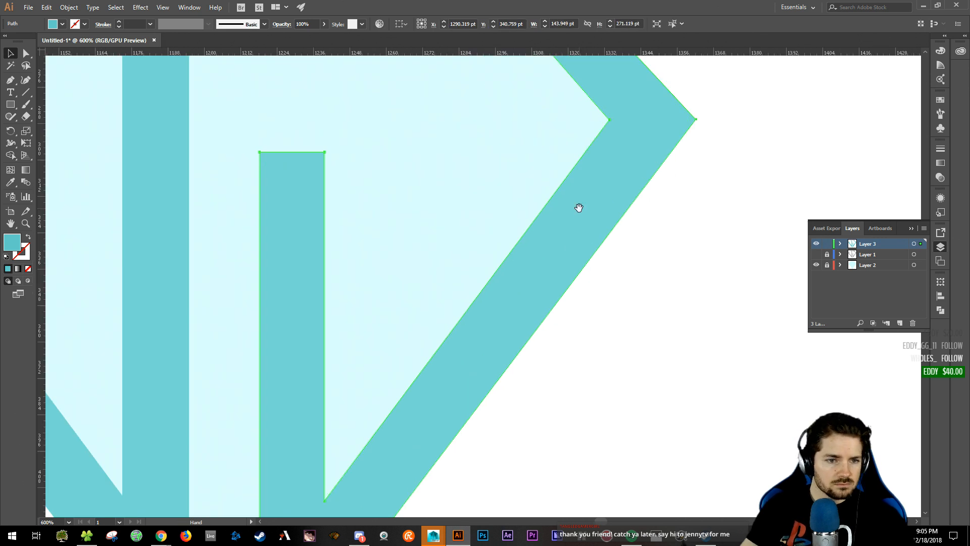
pyautogui.moveTo(546, 225); pyautogui.dragTo(691, 271)
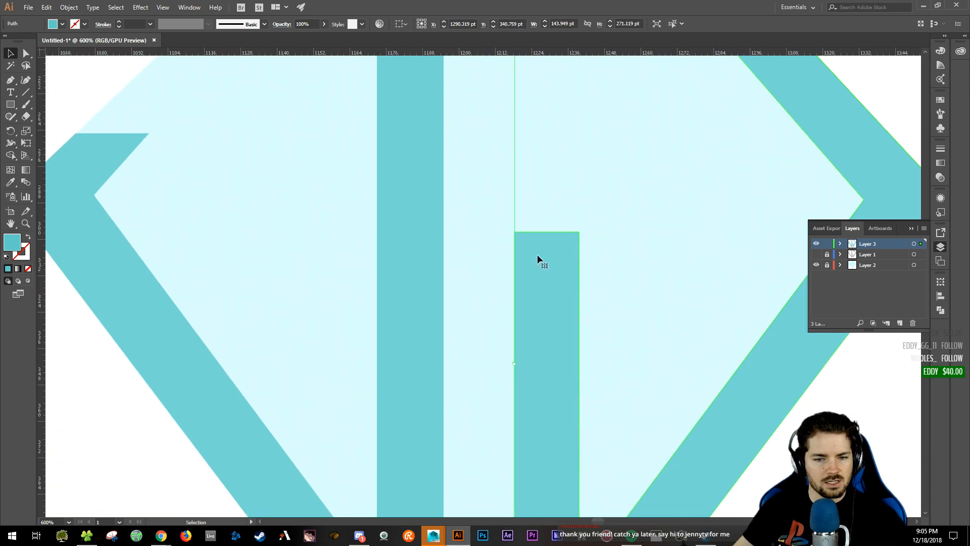
pyautogui.press('a')
pyautogui.moveTo(511, 228); pyautogui.dragTo(570, 136)
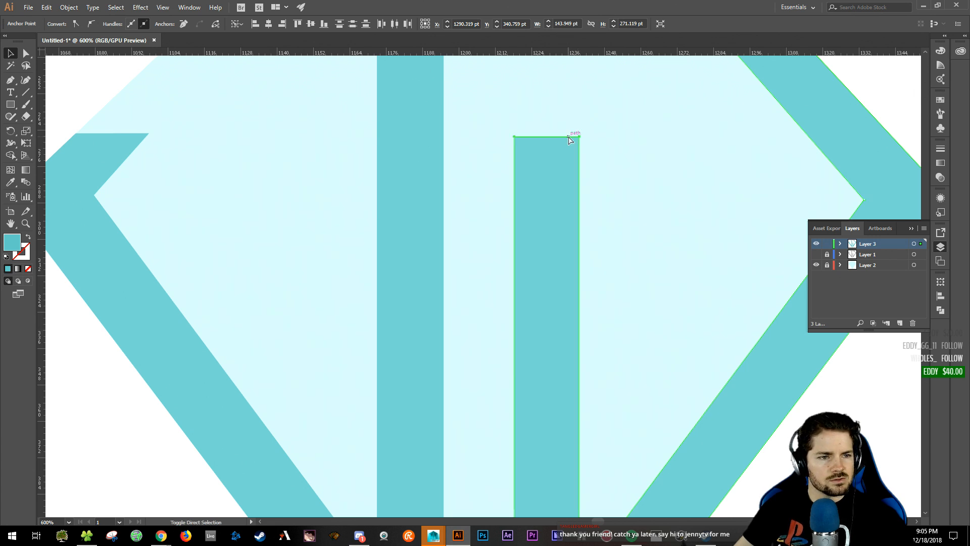
# - Drag a horizontal guide above the stem and snap its top anchors up onto it
pyautogui.moveTo(187, 53); pyautogui.dragTo(170, 134)
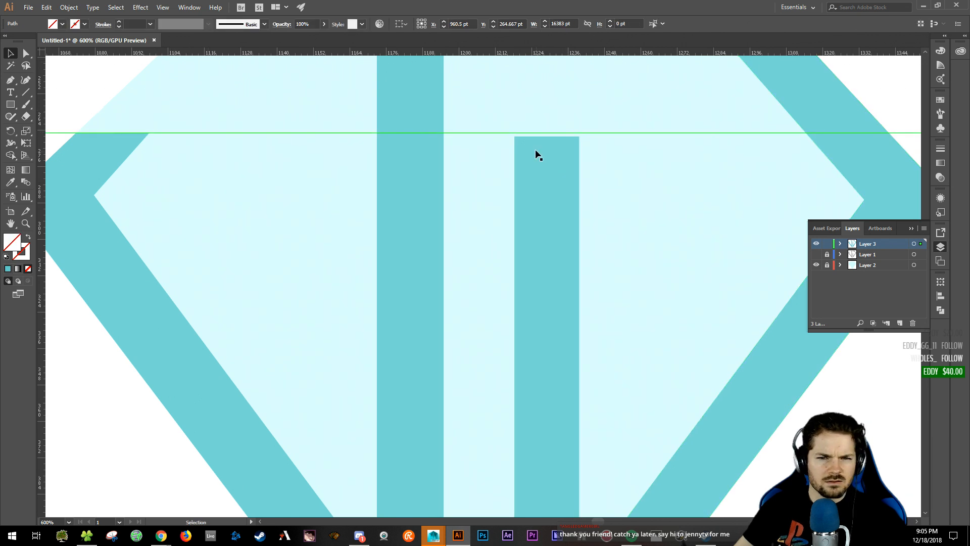
pyautogui.keyDown('ctrl'); pyautogui.moveTo(506, 131); pyautogui.dragTo(554, 133); pyautogui.keyUp('ctrl')
pyautogui.keyDown('ctrl'); pyautogui.click(620, 163); pyautogui.keyUp('ctrl')
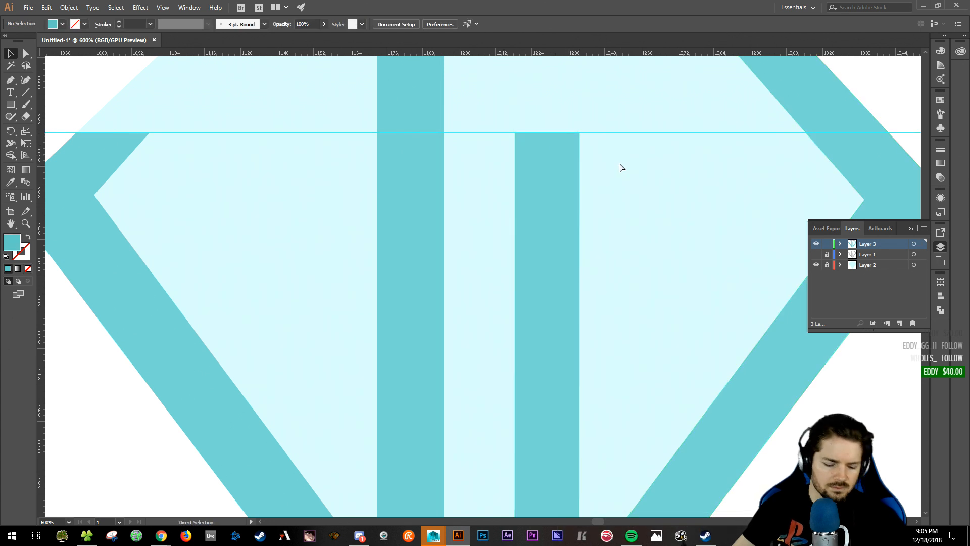
pyautogui.hotkey('ctrl', '-')
pyautogui.hotkey('ctrl', '-')
pyautogui.hotkey('ctrl', '-')
pyautogui.hotkey('ctrl', '-')
pyautogui.hotkey('ctrl', '-')
pyautogui.hotkey('ctrl', '+')
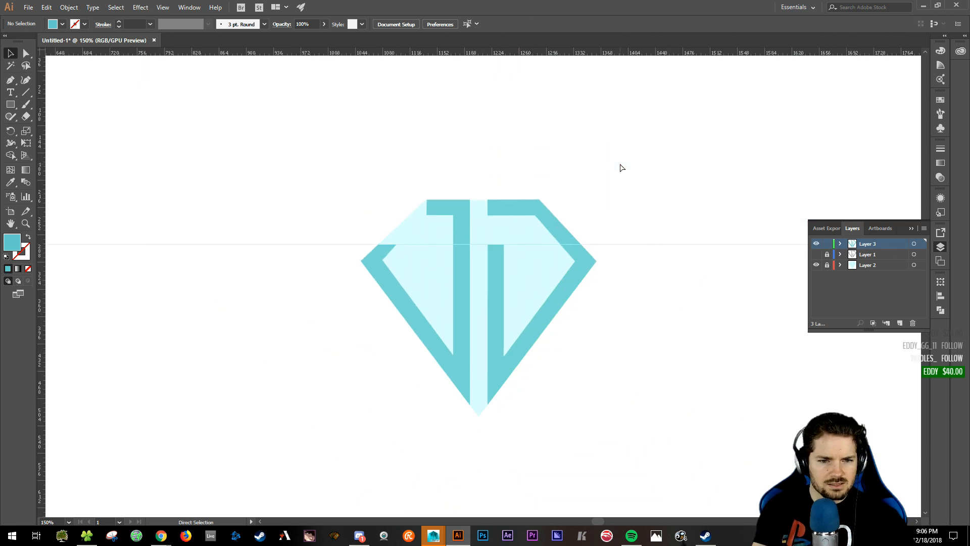
pyautogui.hotkey('ctrl', '+')
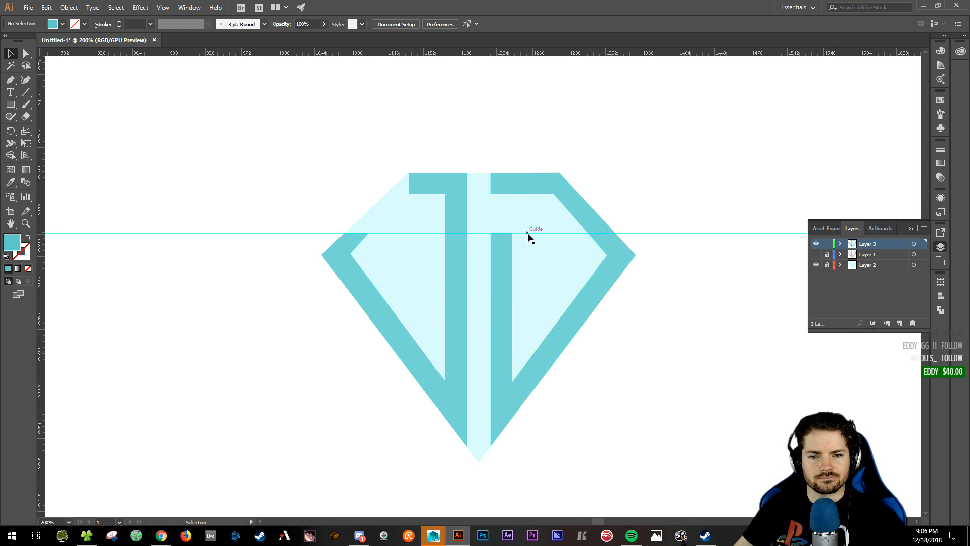
# - Delete the horizontal guide and zoom in on the logo's right half
pyautogui.moveTo(678, 216); pyautogui.dragTo(713, 282)
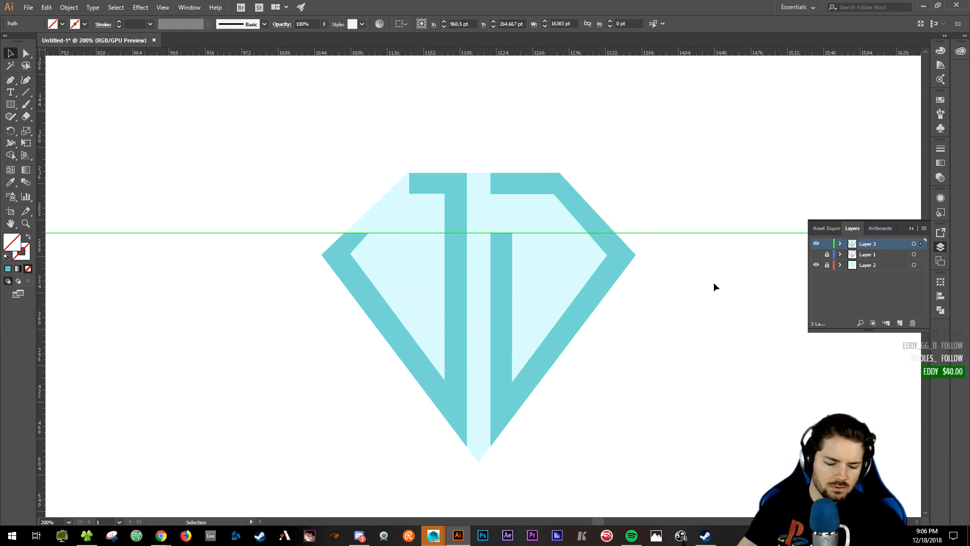
pyautogui.press('Delete')
pyautogui.moveTo(675, 210); pyautogui.dragTo(653, 225)
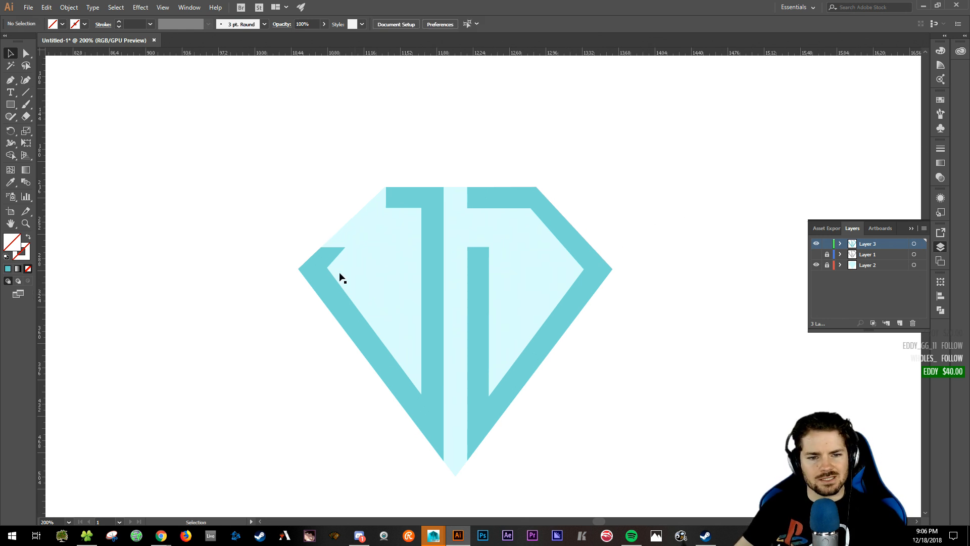
pyautogui.click(478, 264)
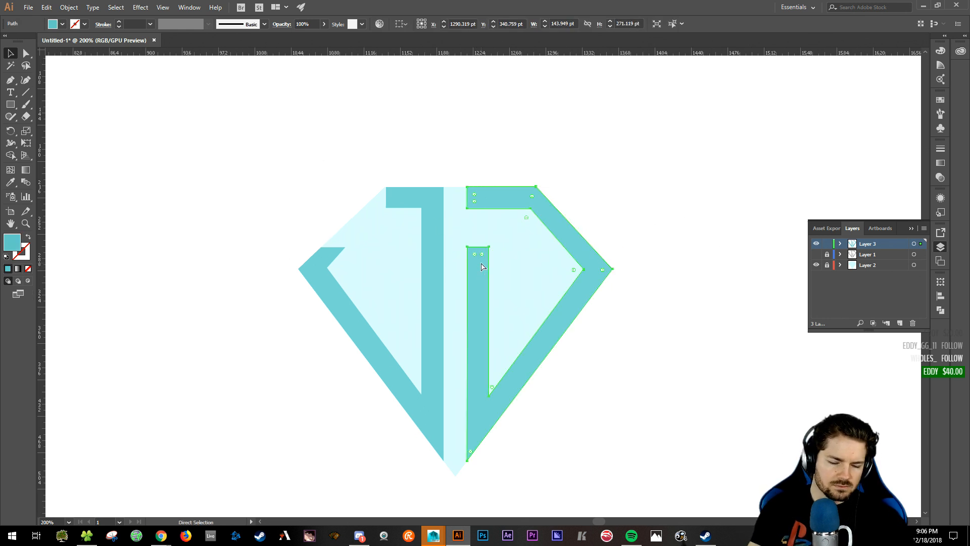
pyautogui.hotkey('ctrl', '+')
pyautogui.hotkey('ctrl', '+')
pyautogui.moveTo(481, 262); pyautogui.dragTo(554, 286)
pyautogui.press('v')
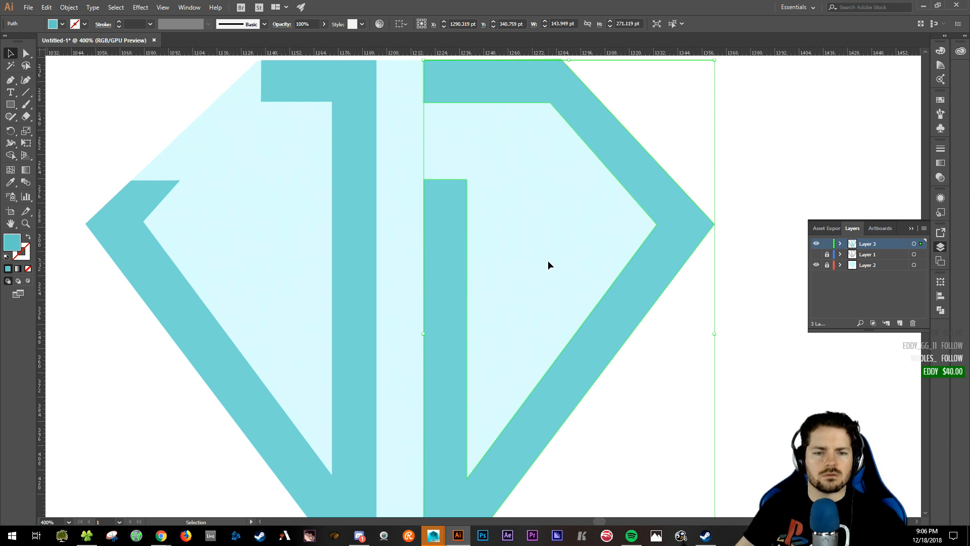
# - Unlock Layer 2, make it active, and select the whole logo with its cyan backdrop
pyautogui.hotkey('ctrl', '1')
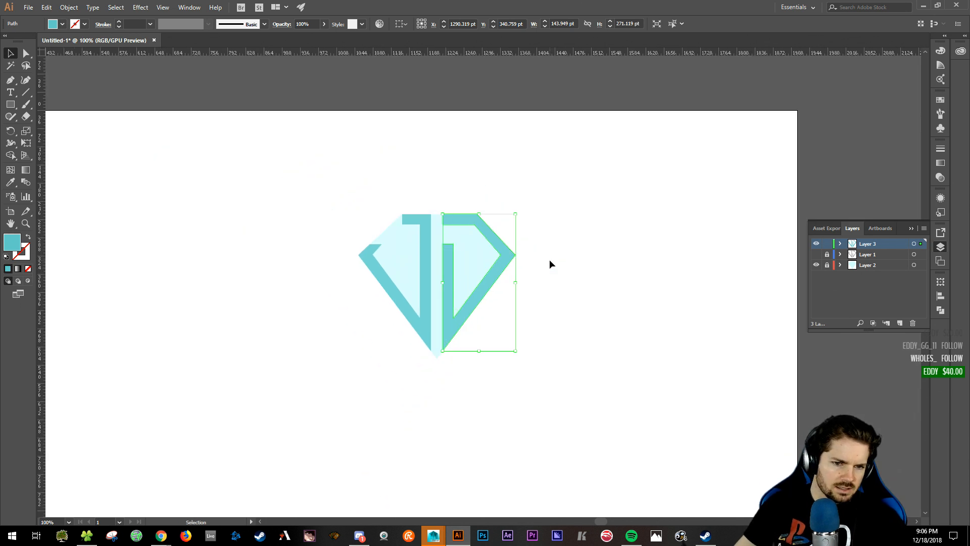
pyautogui.click(604, 370)
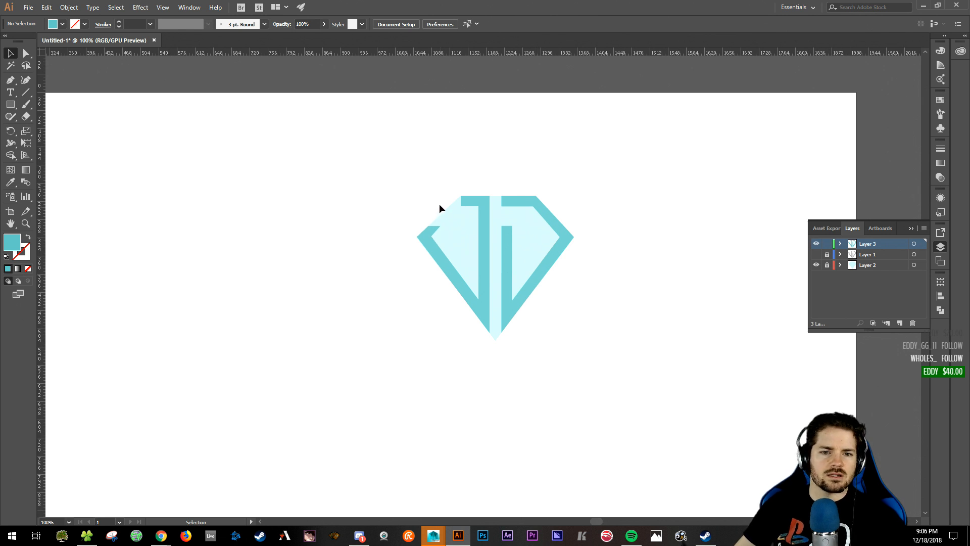
pyautogui.moveTo(439, 204); pyautogui.dragTo(537, 310)
pyautogui.moveTo(524, 240); pyautogui.dragTo(288, 284)
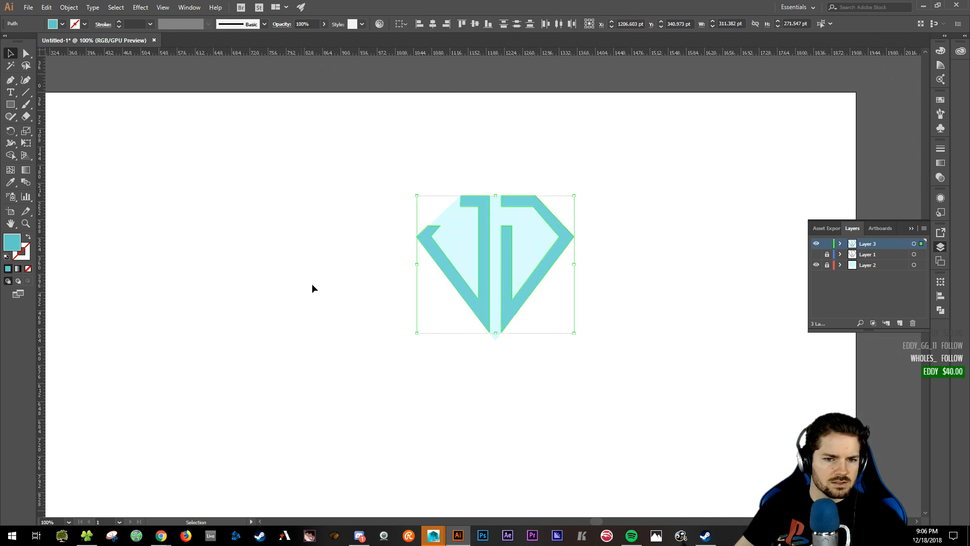
pyautogui.click(826, 265)
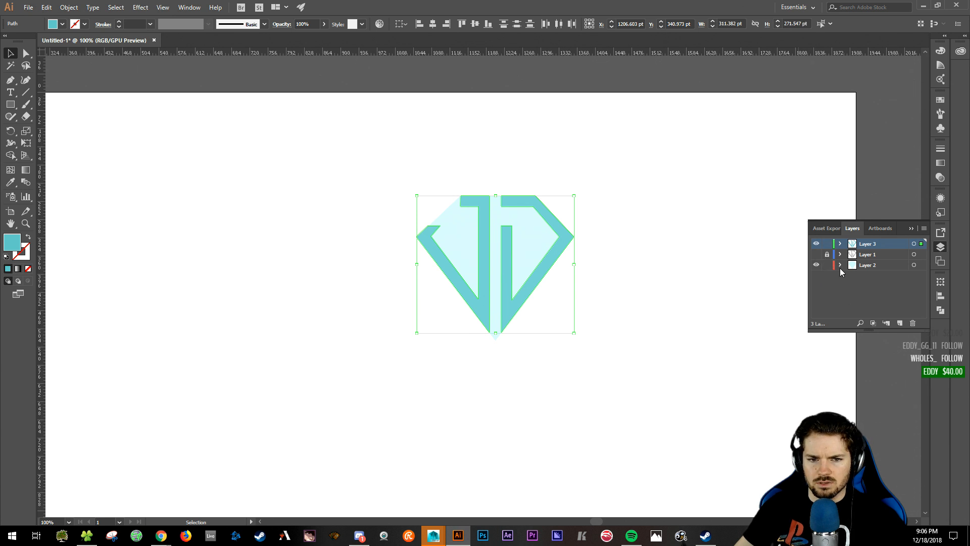
pyautogui.click(869, 268)
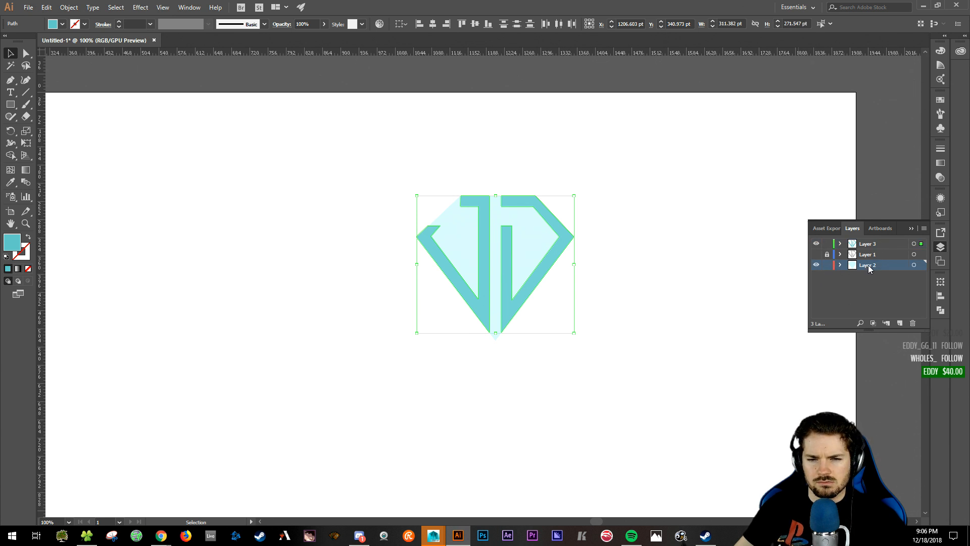
pyautogui.click(655, 194)
pyautogui.moveTo(379, 144); pyautogui.dragTo(617, 394)
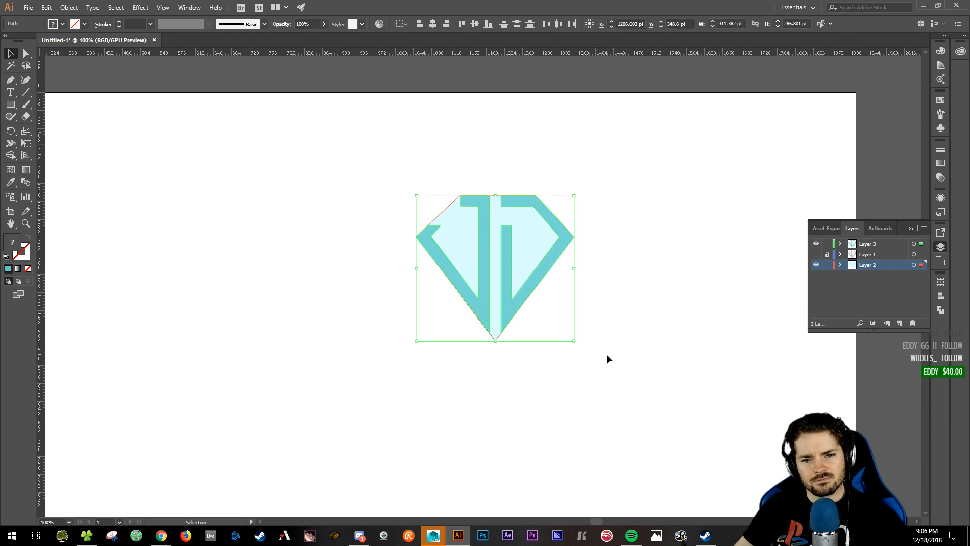
# - Duplicate the logo, delete the copy's right piece, and duplicate its left piece
pyautogui.keyDown('alt'); pyautogui.moveTo(536, 236); pyautogui.dragTo(258, 293); pyautogui.keyUp('alt')
pyautogui.click(360, 420)
pyautogui.moveTo(394, 370); pyautogui.dragTo(530, 342)
pyautogui.click(363, 266)
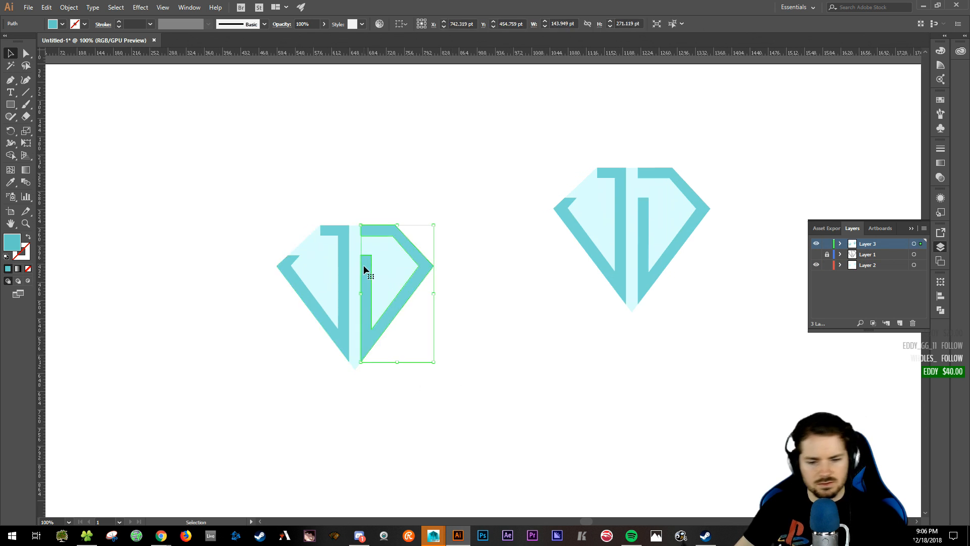
pyautogui.press('Delete')
pyautogui.click(348, 262)
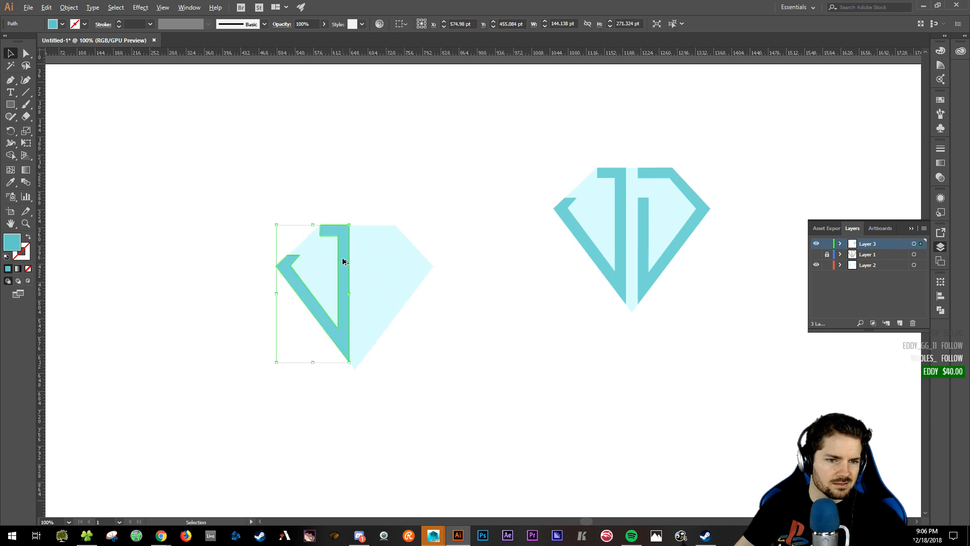
pyautogui.moveTo(342, 262)
pyautogui.keyDown('alt'); pyautogui.mouseDown()
pyautogui.moveTo(408, 261)
pyautogui.moveTo(392, 261)
pyautogui.mouseUp(); pyautogui.keyUp('alt')
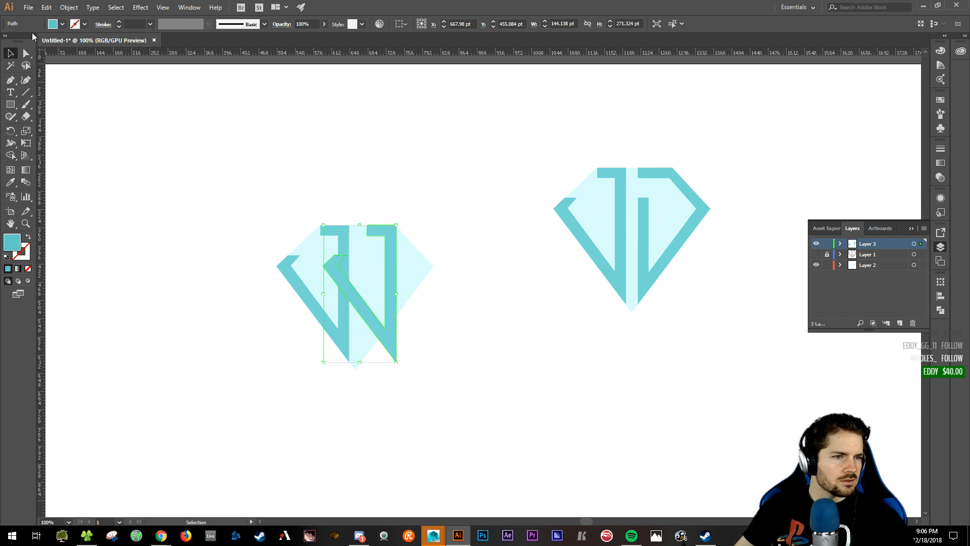
# - Reflect the duplicated piece across the vertical axis and slide it into the right half
pyautogui.click(68, 8)
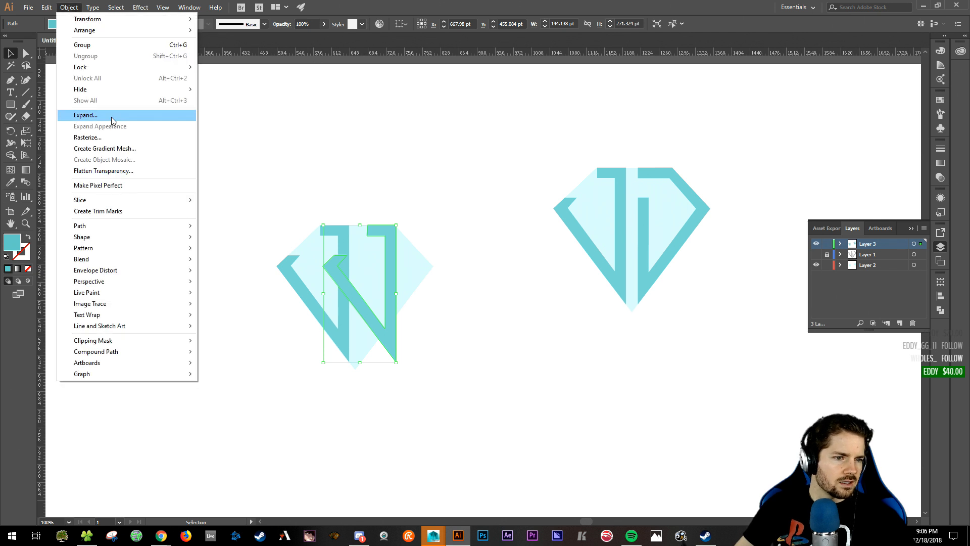
pyautogui.moveTo(114, 205)
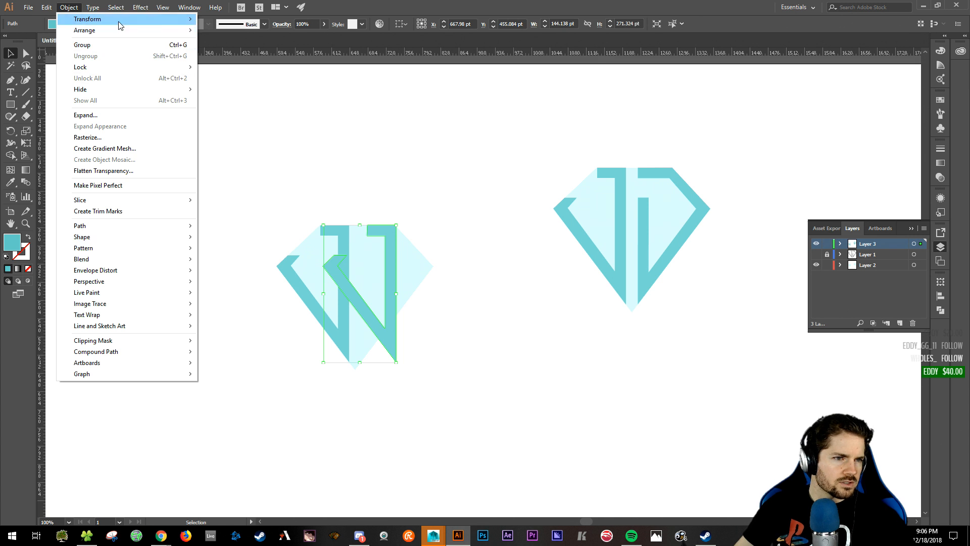
pyautogui.moveTo(120, 25)
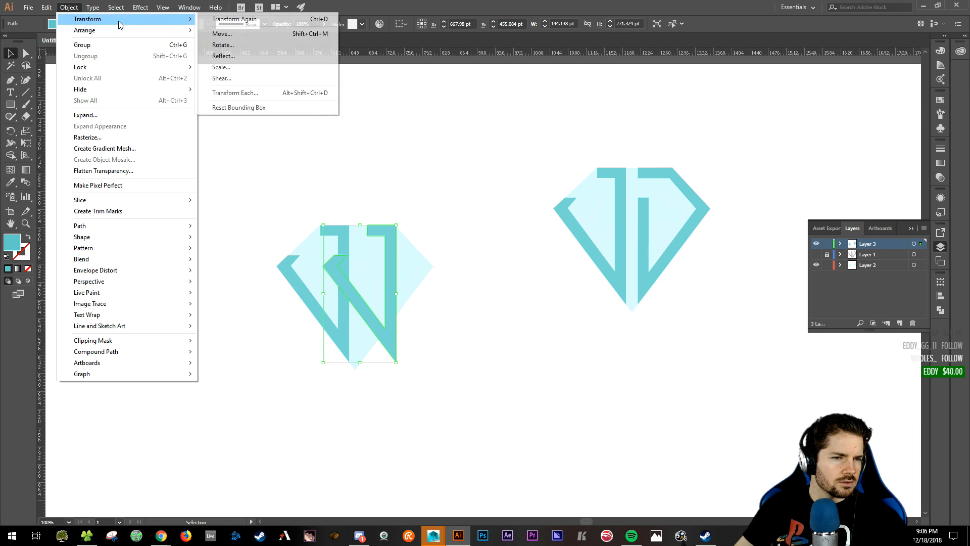
pyautogui.click(244, 56)
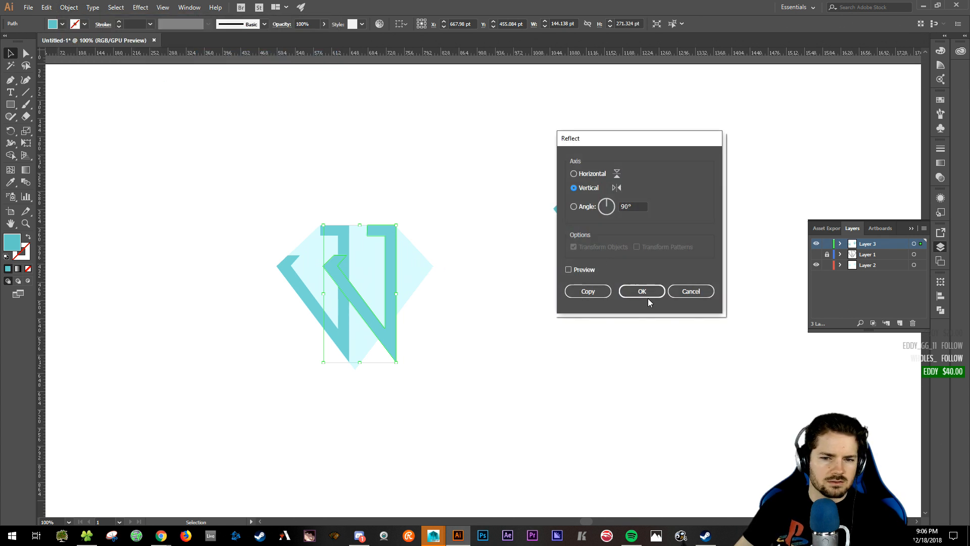
pyautogui.click(644, 293)
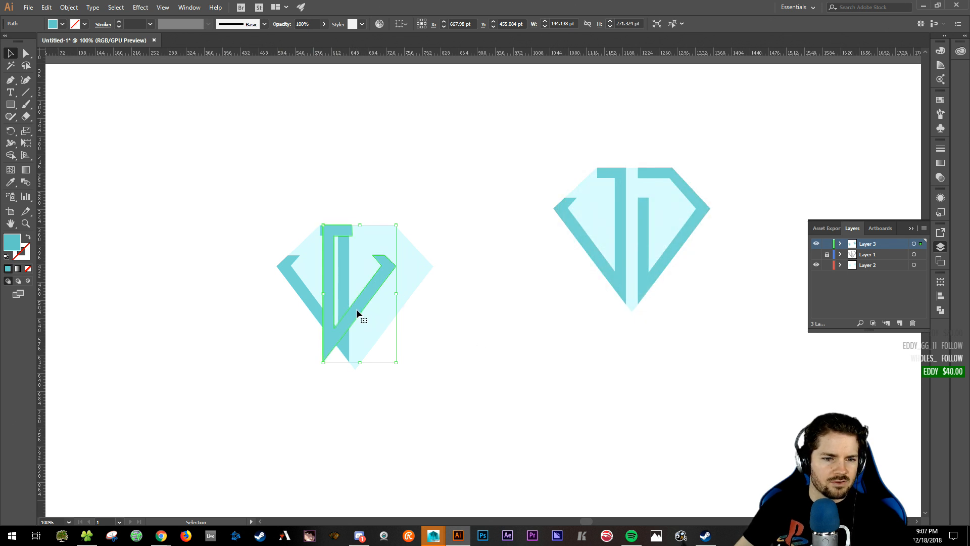
pyautogui.moveTo(356, 309); pyautogui.dragTo(393, 309)
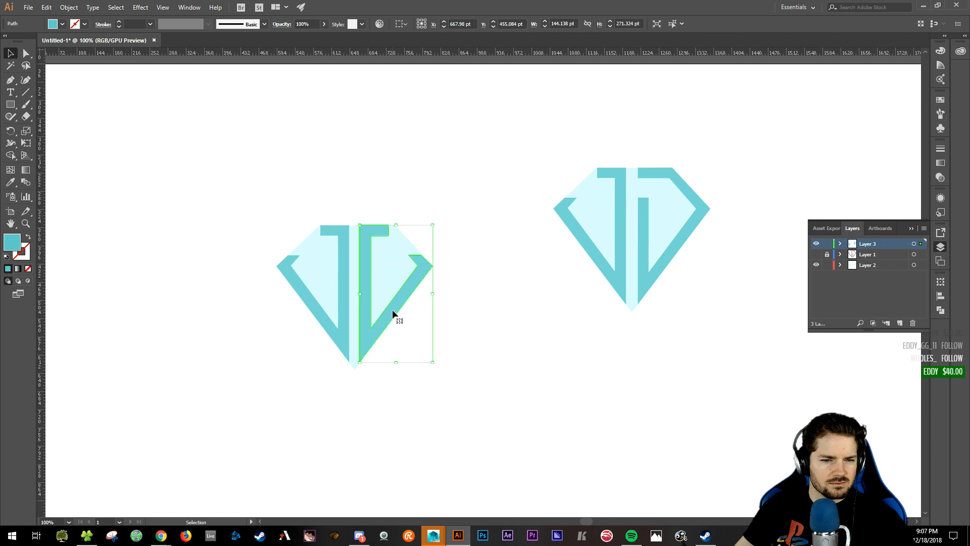
pyautogui.click(512, 321)
pyautogui.moveTo(493, 365); pyautogui.dragTo(518, 372)
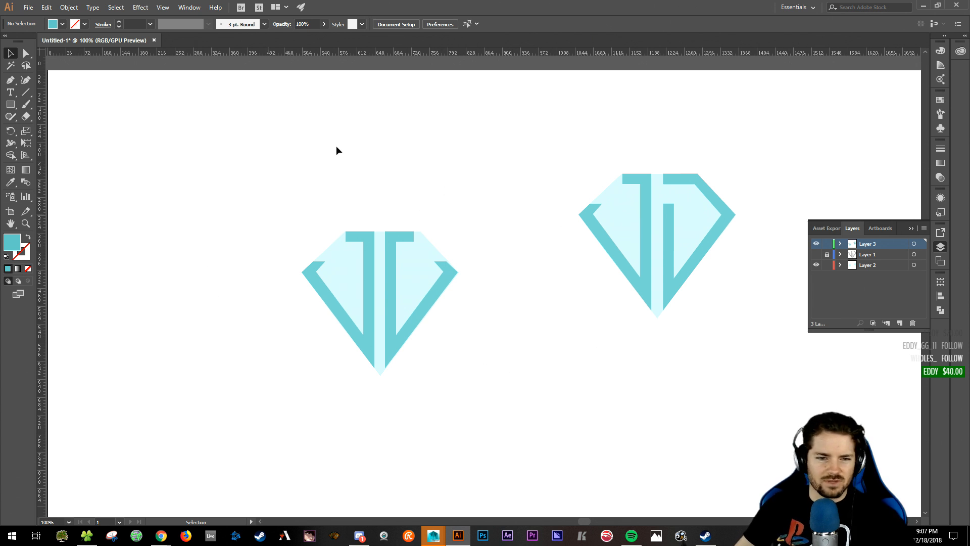
pyautogui.moveTo(736, 319); pyautogui.dragTo(635, 345)
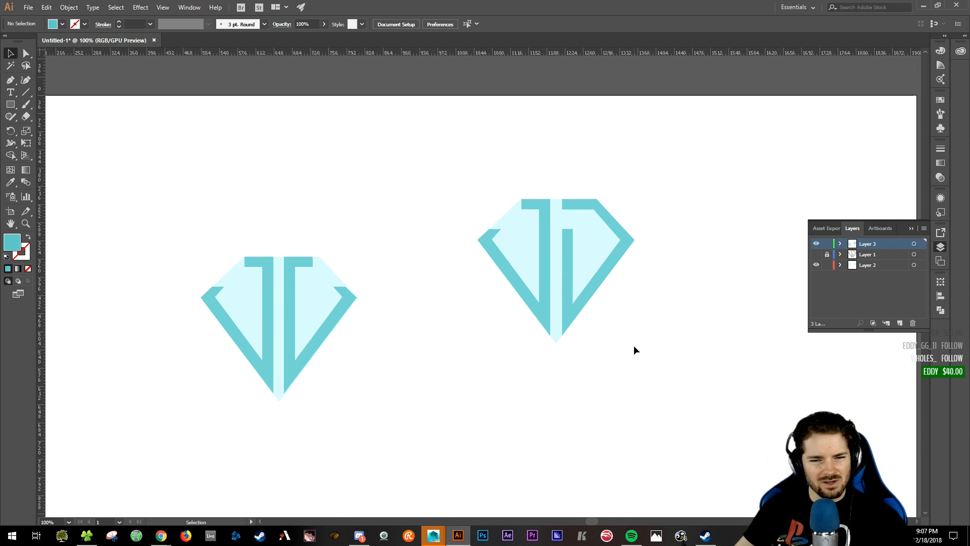
pyautogui.click(567, 250)
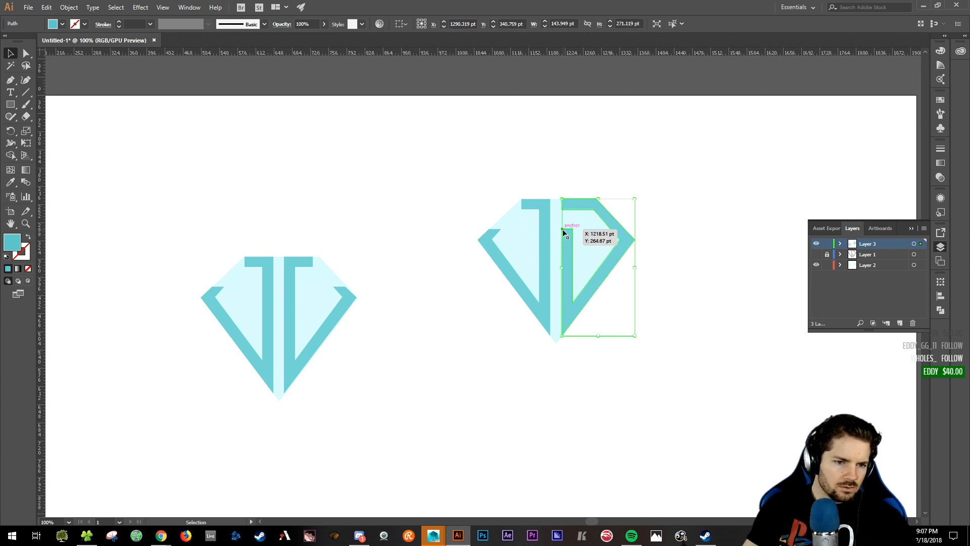
# - Move the mirrored diamond up and to the left
pyautogui.moveTo(56, 213); pyautogui.dragTo(349, 440)
pyautogui.moveTo(314, 299); pyautogui.dragTo(260, 219)
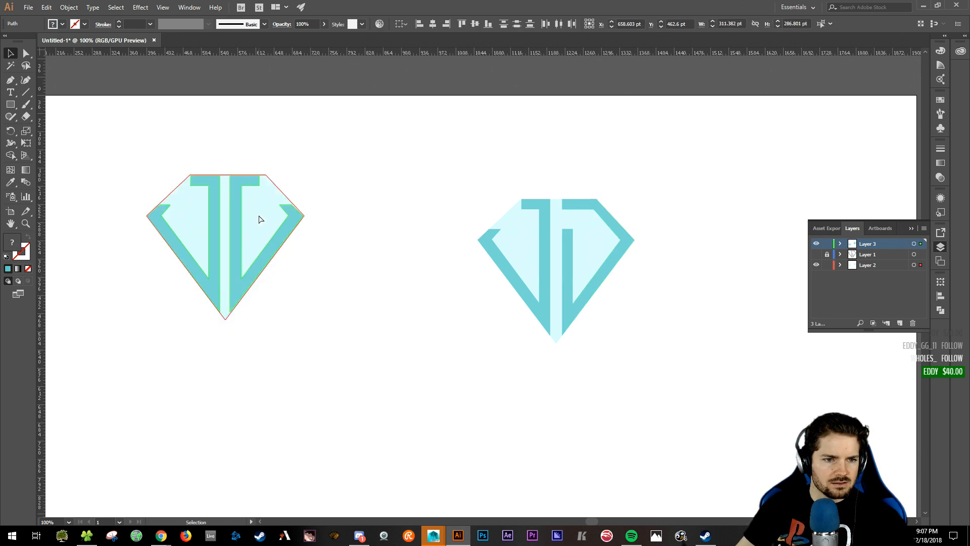
pyautogui.click(451, 325)
pyautogui.moveTo(425, 261); pyautogui.dragTo(331, 298)
# - Lower the top of the original diamond's inner second-J bar by about 84 pt
pyautogui.hotkey('ctrl', '=')
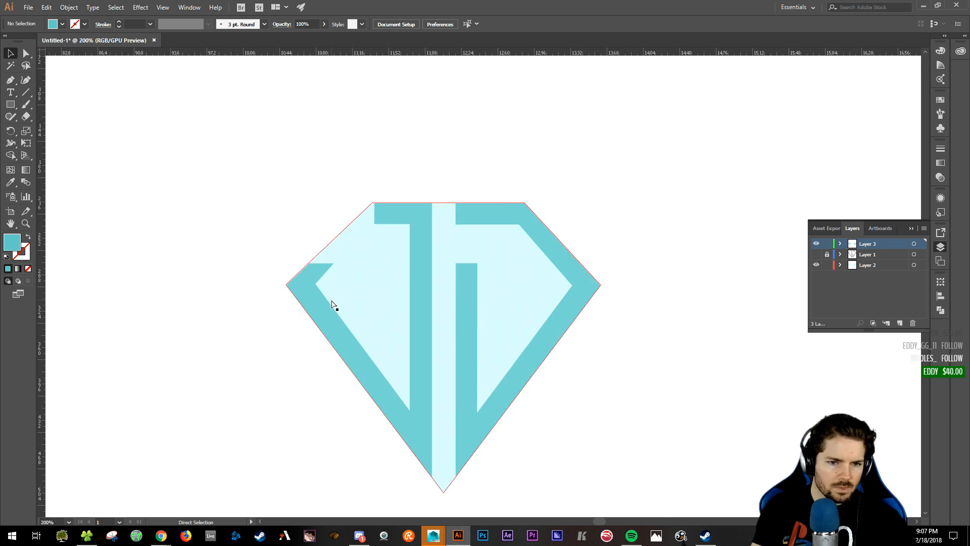
pyautogui.hotkey('ctrl', '=')
pyautogui.click(451, 260)
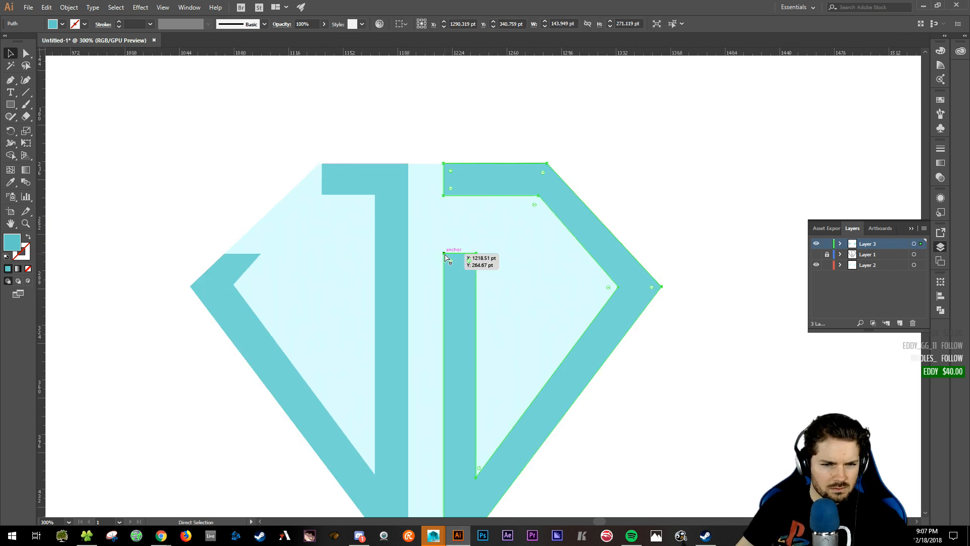
pyautogui.click(445, 254)
pyautogui.keyDown('ctrl'); pyautogui.click(457, 256); pyautogui.keyUp('ctrl')
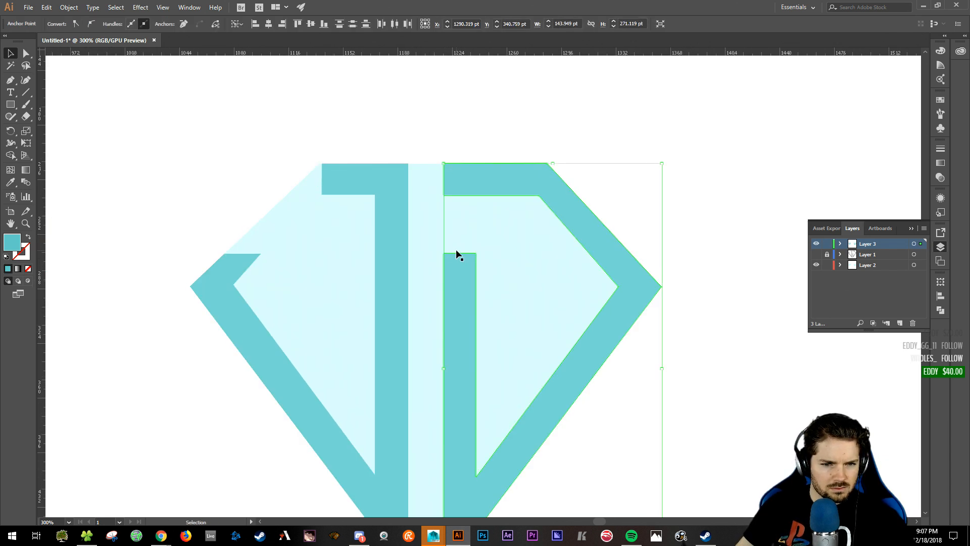
pyautogui.moveTo(476, 255); pyautogui.dragTo(475, 383)
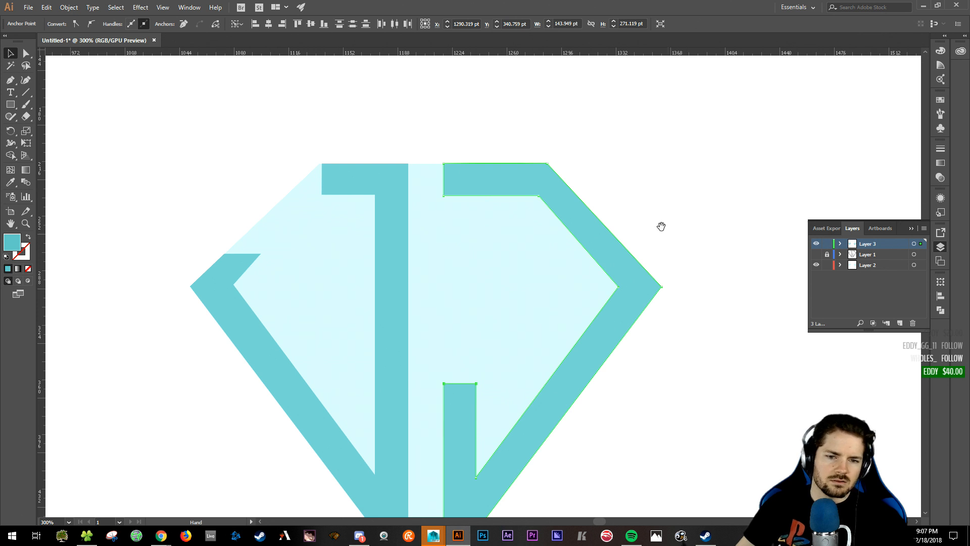
pyautogui.scroll(-3, 657, 212)
pyautogui.click(669, 133)
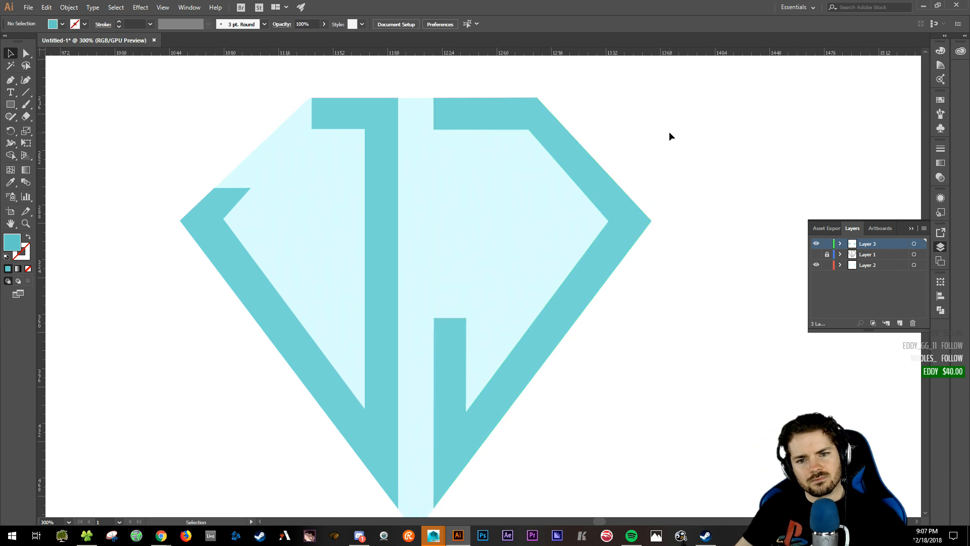
pyautogui.hotkey('ctrl', '-')
pyautogui.hotkey('ctrl', '-')
pyautogui.hotkey('ctrl', '-')
pyautogui.hotkey('ctrl', '-')
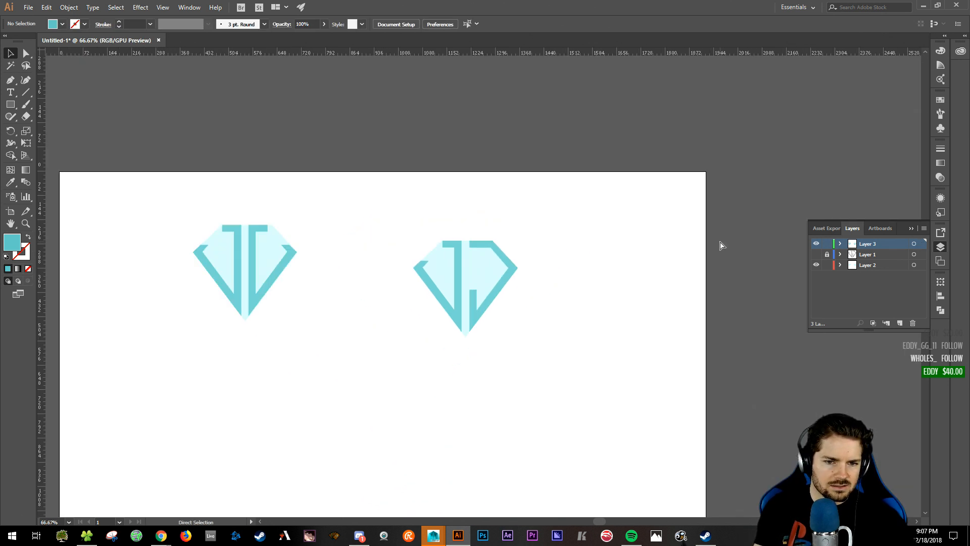
pyautogui.hotkey('ctrl', '=')
pyautogui.keyDown('ctrl'); pyautogui.hscroll(-3, 621, 288); pyautogui.keyUp('ctrl')
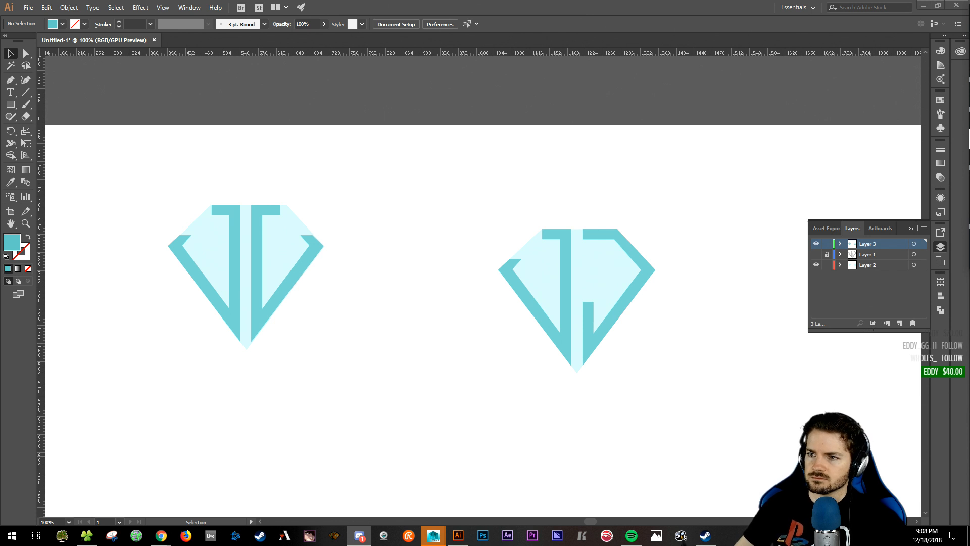
# - Zoom the mirrored diamond to 150% and select its light cyan background shape
pyautogui.click(589, 97)
pyautogui.moveTo(412, 218); pyautogui.dragTo(456, 189)
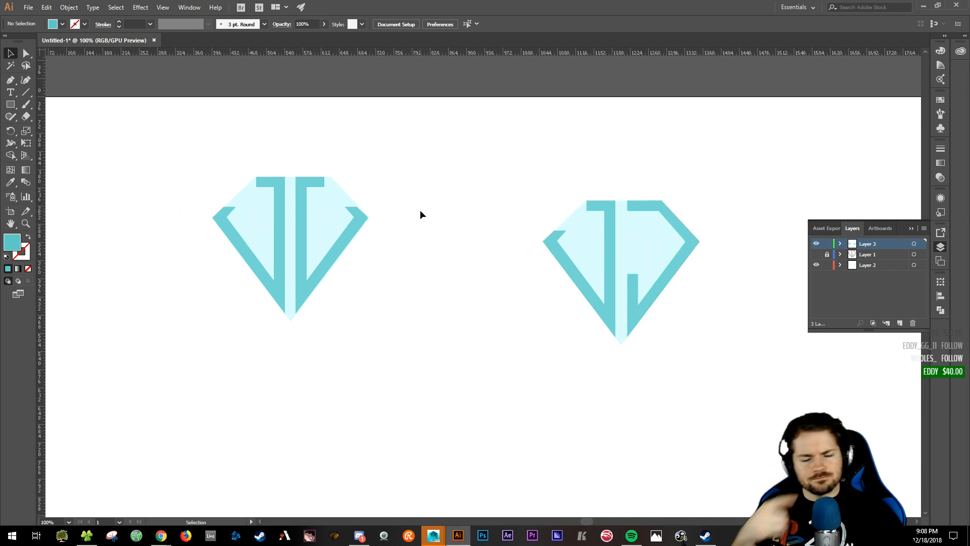
pyautogui.click(258, 216)
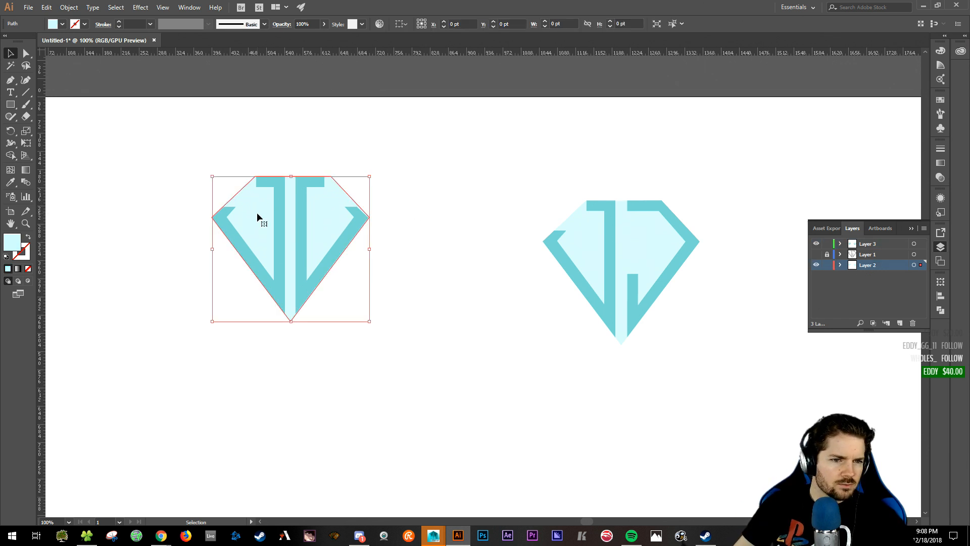
pyautogui.click(676, 249)
pyautogui.click(374, 295)
pyautogui.click(271, 218)
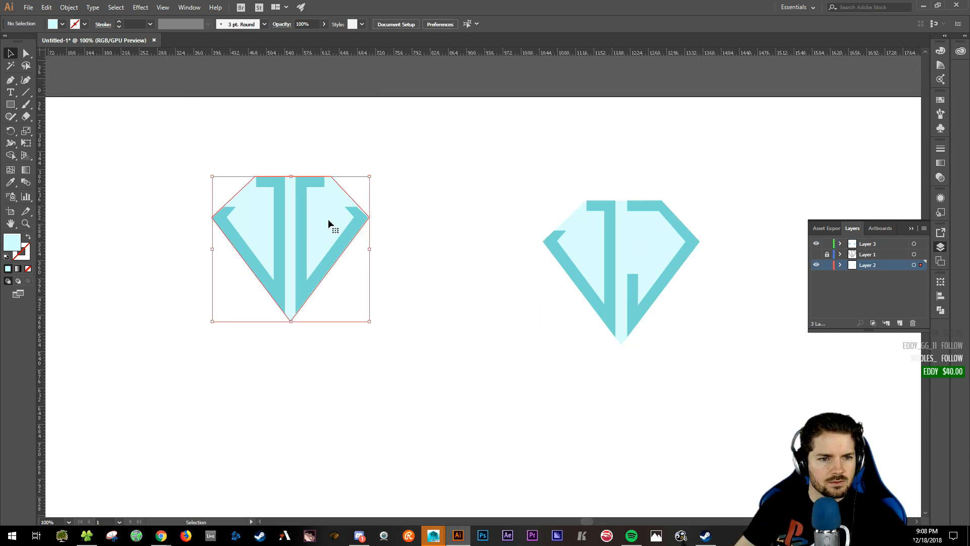
pyautogui.moveTo(296, 225); pyautogui.dragTo(473, 246)
pyautogui.click(579, 221)
pyautogui.hotkey('ctrl', '=')
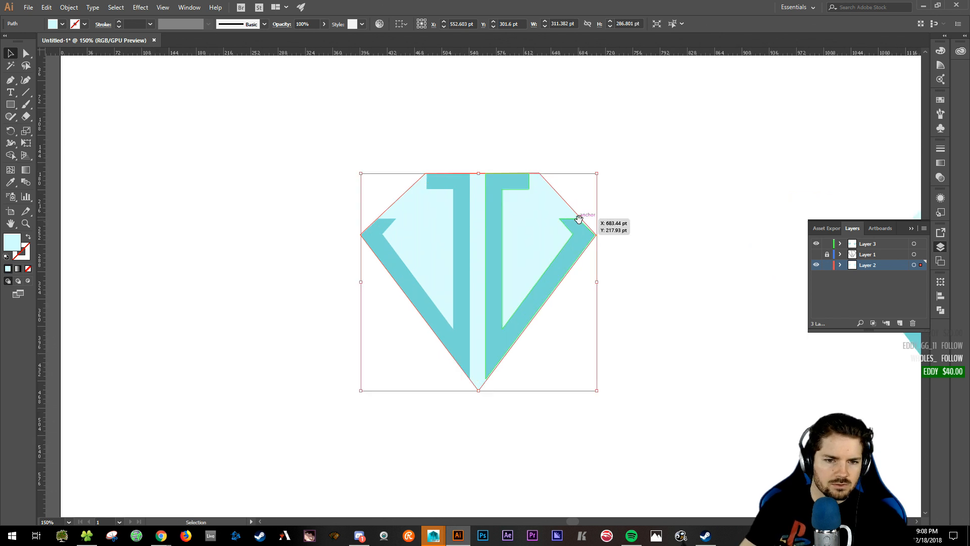
pyautogui.moveTo(646, 199); pyautogui.dragTo(576, 205)
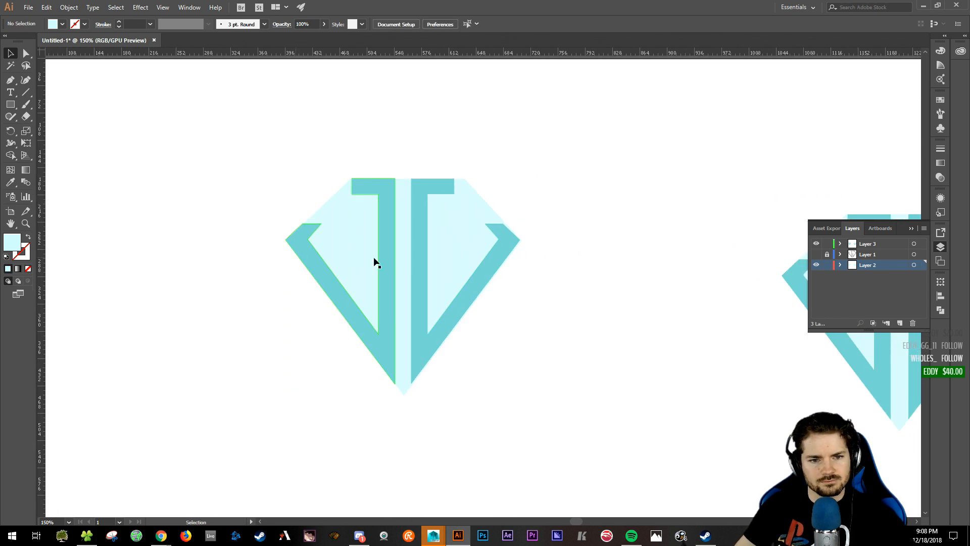
pyautogui.click(456, 226)
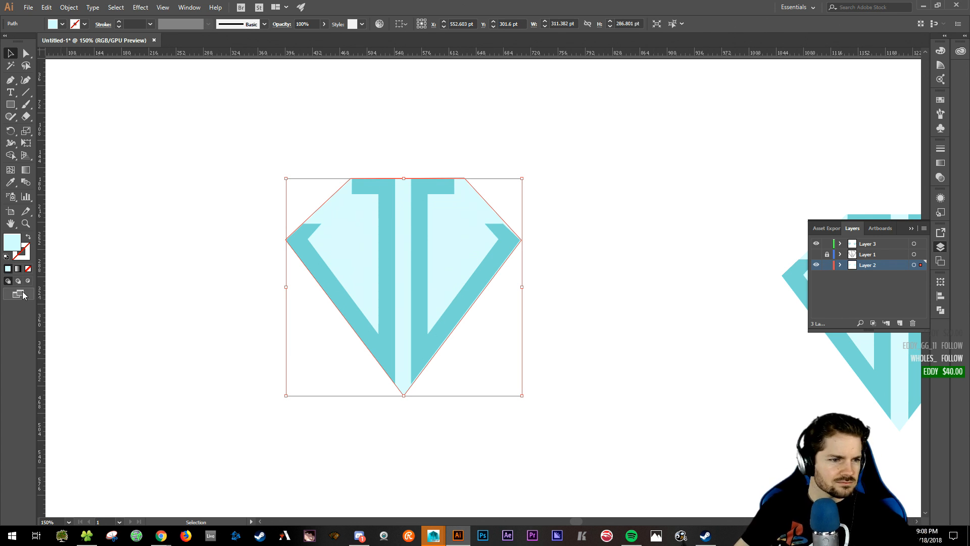
# - Set the stroke colour to black (000000) in the Color Picker
pyautogui.click(29, 256)
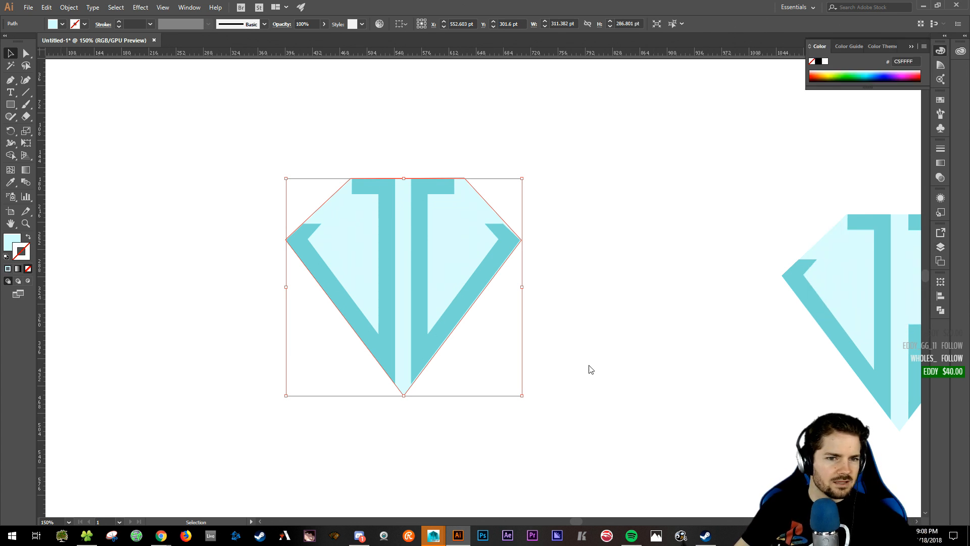
pyautogui.doubleClick(21, 251)
pyautogui.moveTo(167, 266)
pyautogui.mouseDown()
pyautogui.moveTo(156, 303)
pyautogui.moveTo(135, 314)
pyautogui.mouseUp()
pyautogui.click(378, 187)
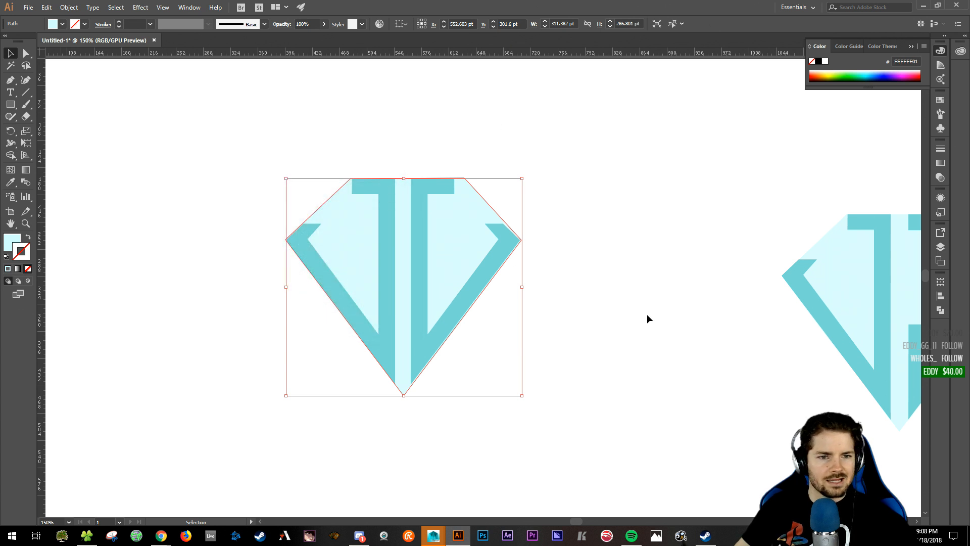
pyautogui.click(626, 305)
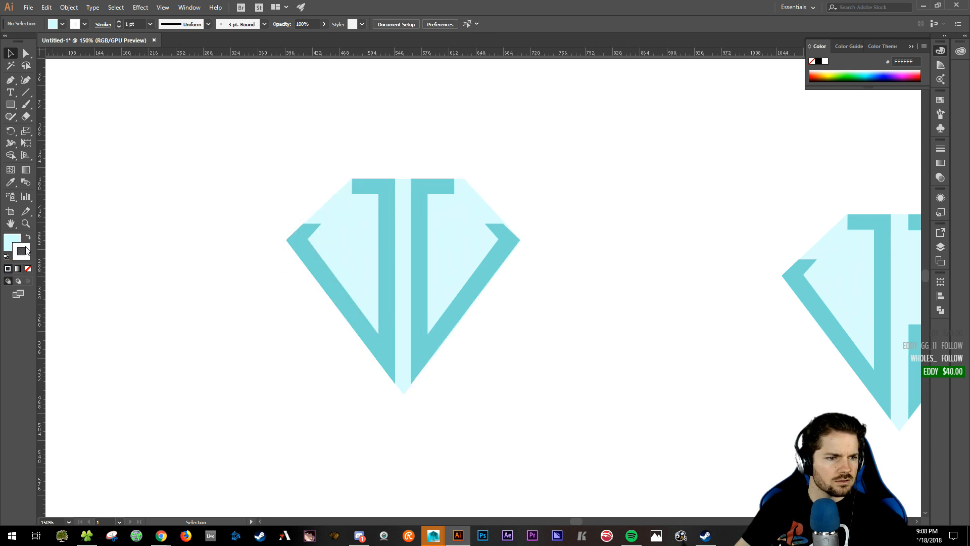
pyautogui.doubleClick(23, 253)
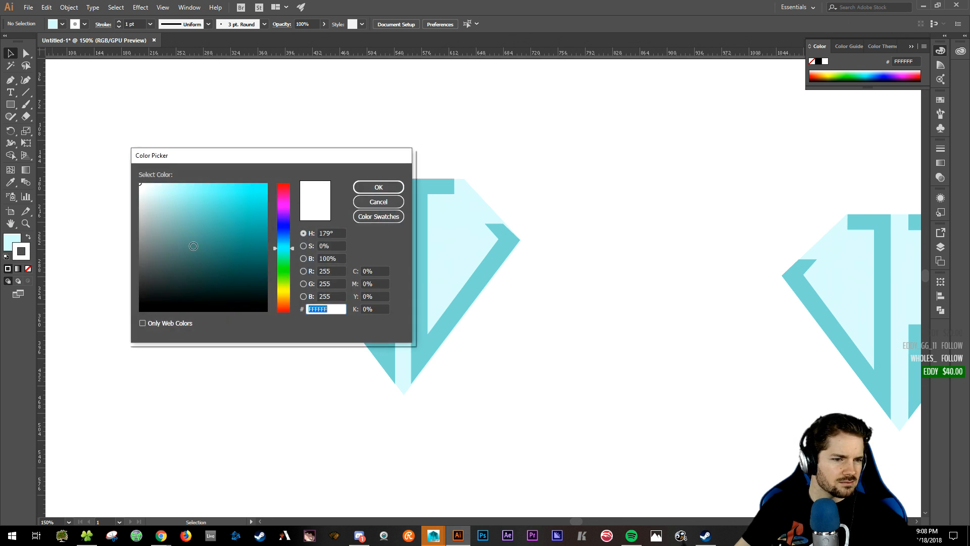
pyautogui.moveTo(195, 245); pyautogui.dragTo(127, 315)
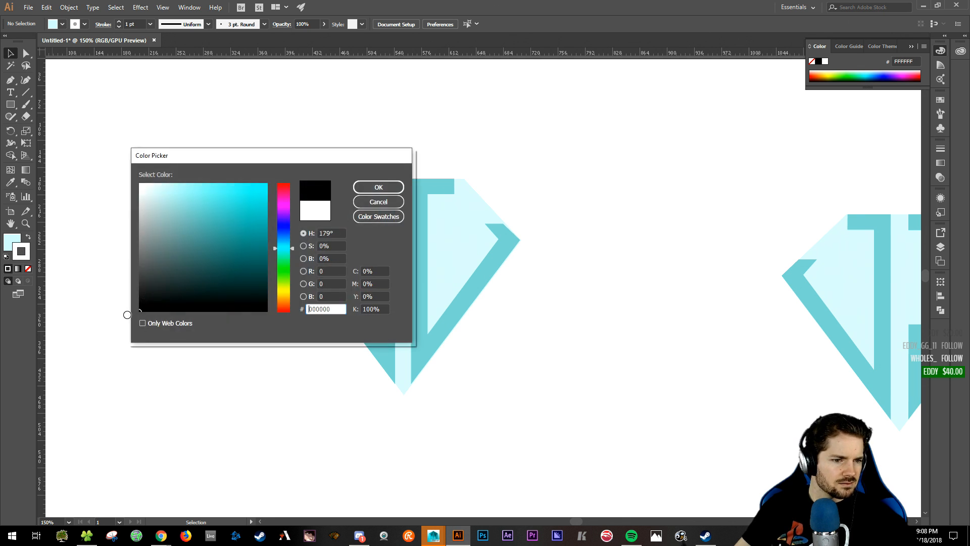
pyautogui.click(378, 187)
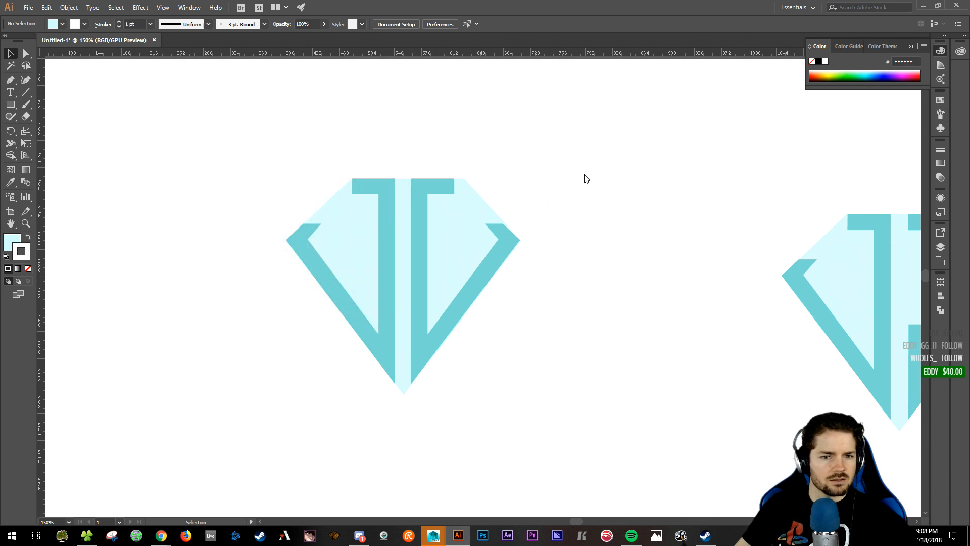
# - Apply a black stroke to the selected diamond and thicken it to 3 pt
pyautogui.click(461, 215)
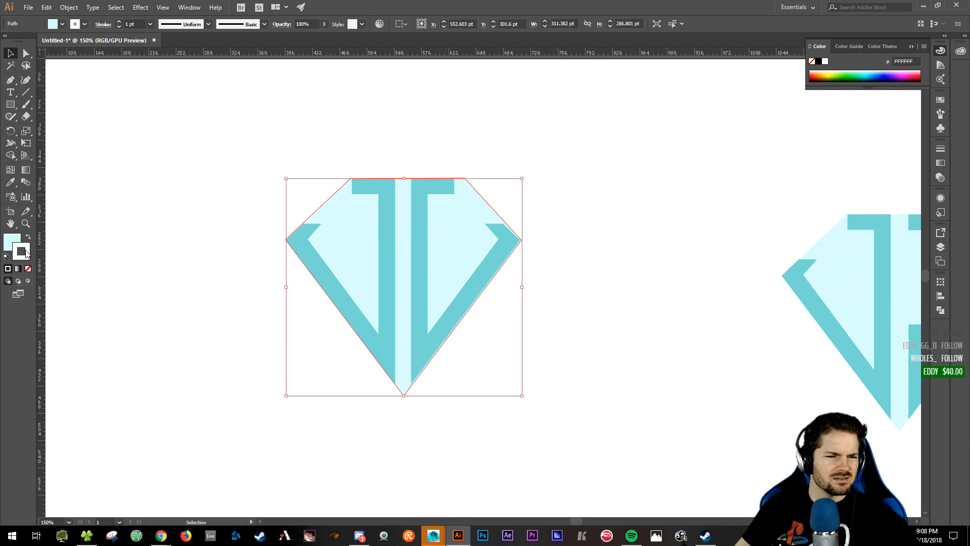
pyautogui.doubleClick(23, 251)
pyautogui.moveTo(135, 244)
pyautogui.mouseDown()
pyautogui.moveTo(152, 278)
pyautogui.moveTo(130, 313)
pyautogui.mouseUp()
pyautogui.click(370, 187)
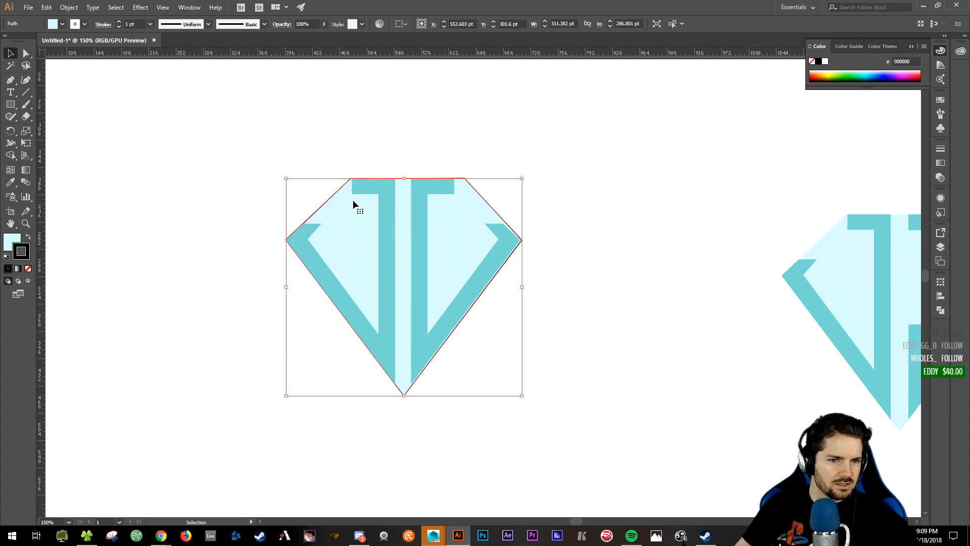
pyautogui.click(119, 21)
pyautogui.click(119, 21)
pyautogui.click(182, 333)
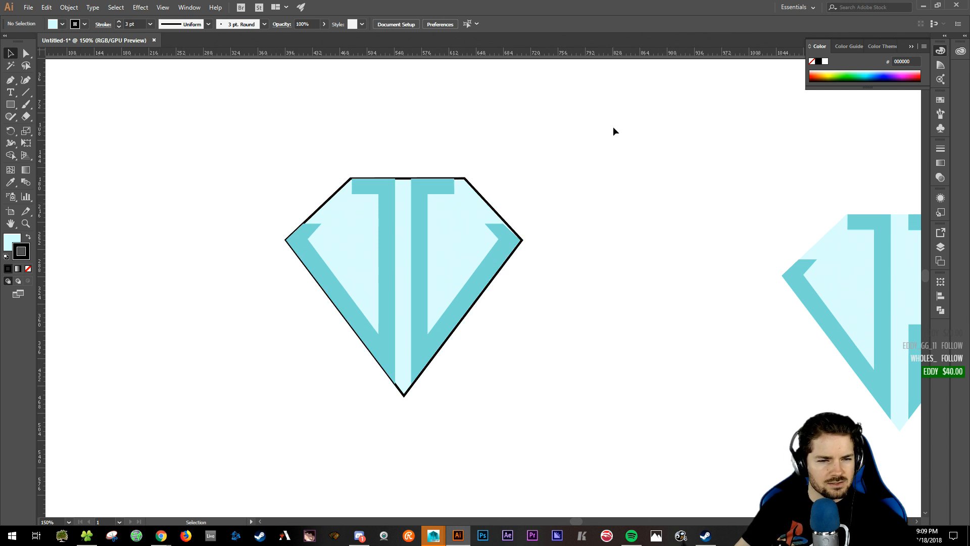
# - Inspect the black outline close up around the diamond's edges, then undo it
pyautogui.hotkey('ctrl', '+')
pyautogui.hotkey('ctrl', '+')
pyautogui.hotkey('ctrl', '+')
pyautogui.hotkey('ctrl', '+')
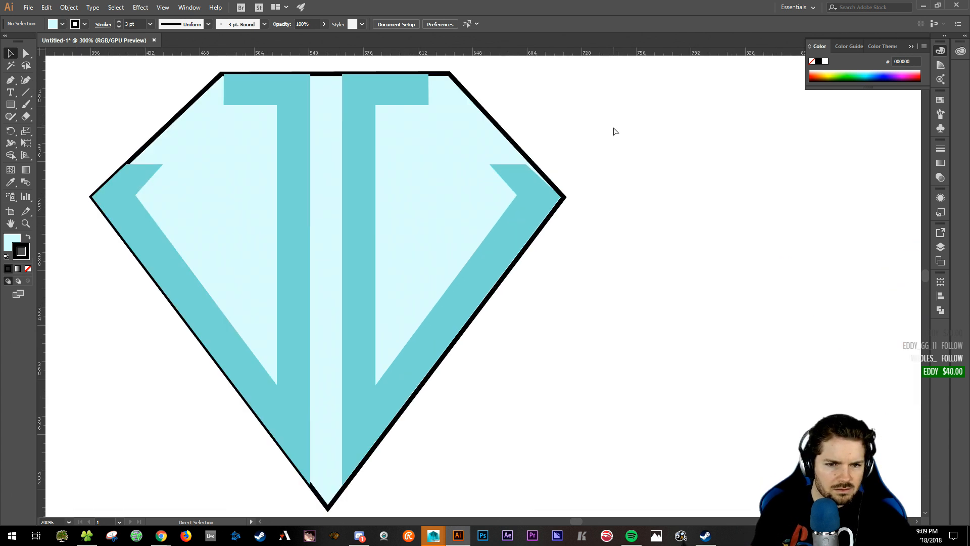
pyautogui.moveTo(613, 126); pyautogui.dragTo(736, 200)
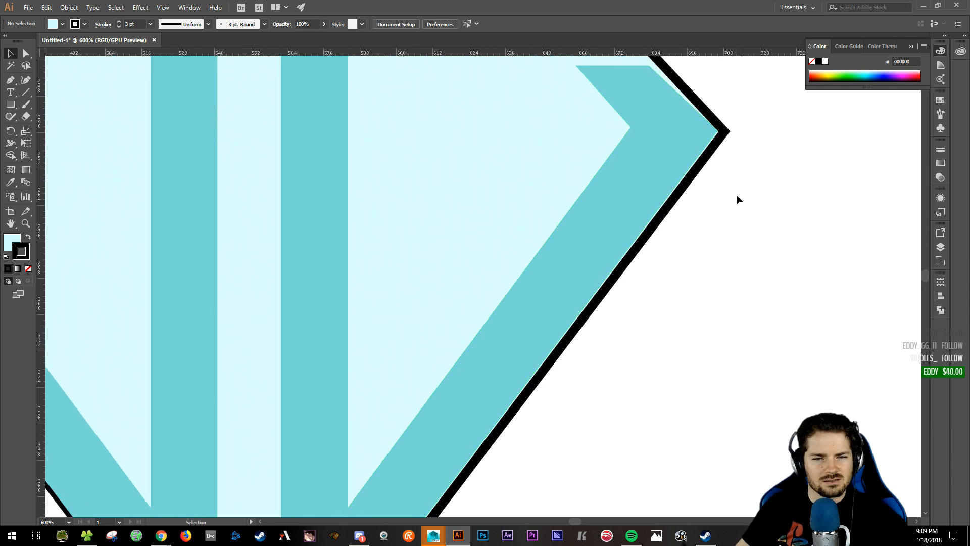
pyautogui.moveTo(754, 265); pyautogui.dragTo(823, 336)
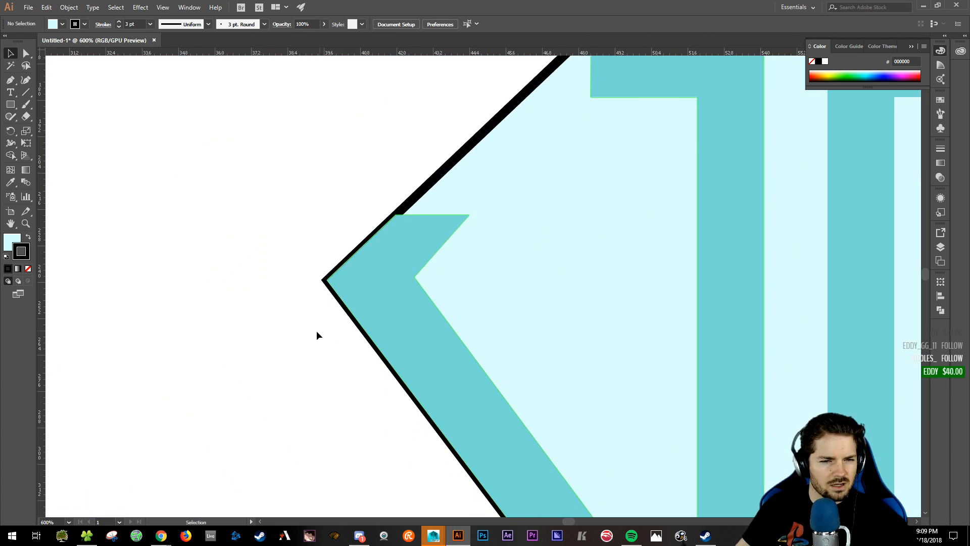
pyautogui.moveTo(318, 336); pyautogui.dragTo(199, 160)
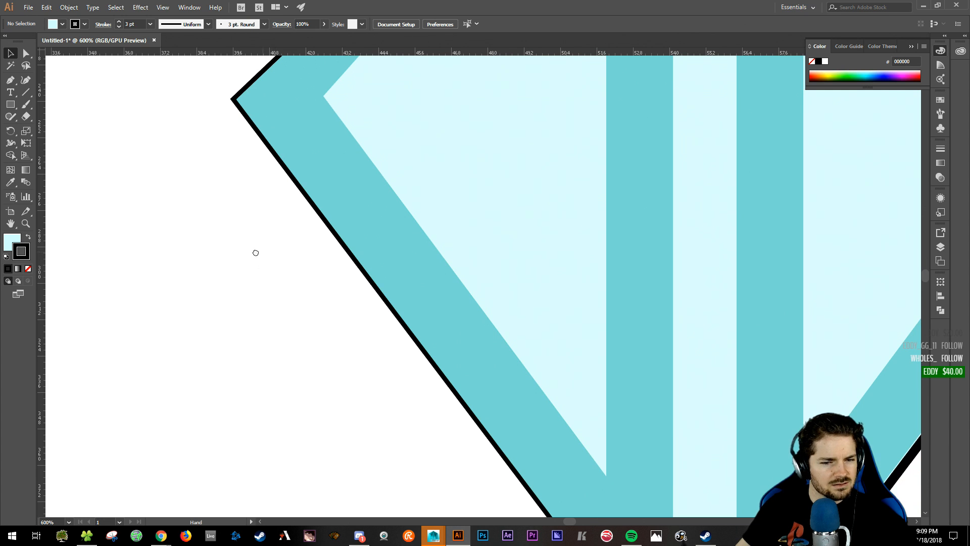
pyautogui.moveTo(255, 253); pyautogui.dragTo(134, 350)
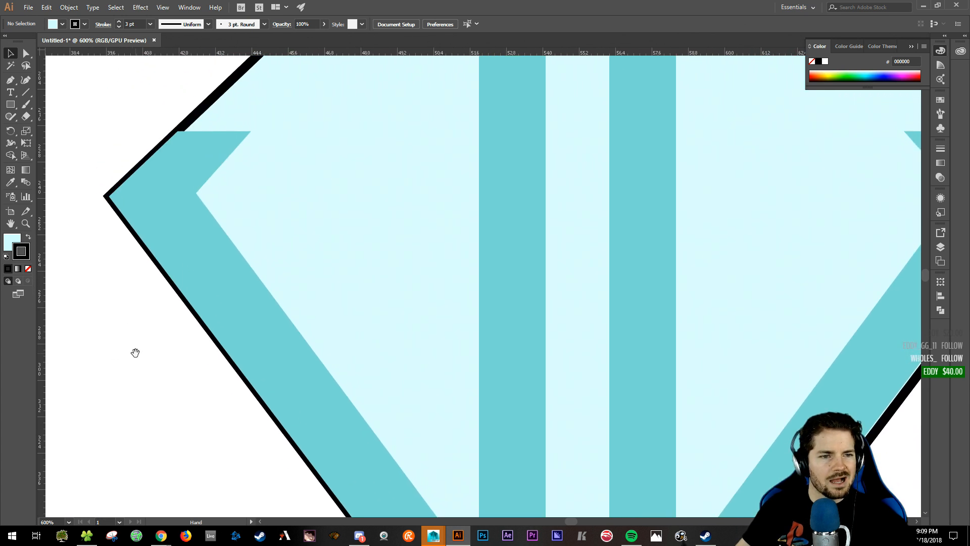
pyautogui.hotkey('ctrl', '-')
pyautogui.hotkey('ctrl', '-')
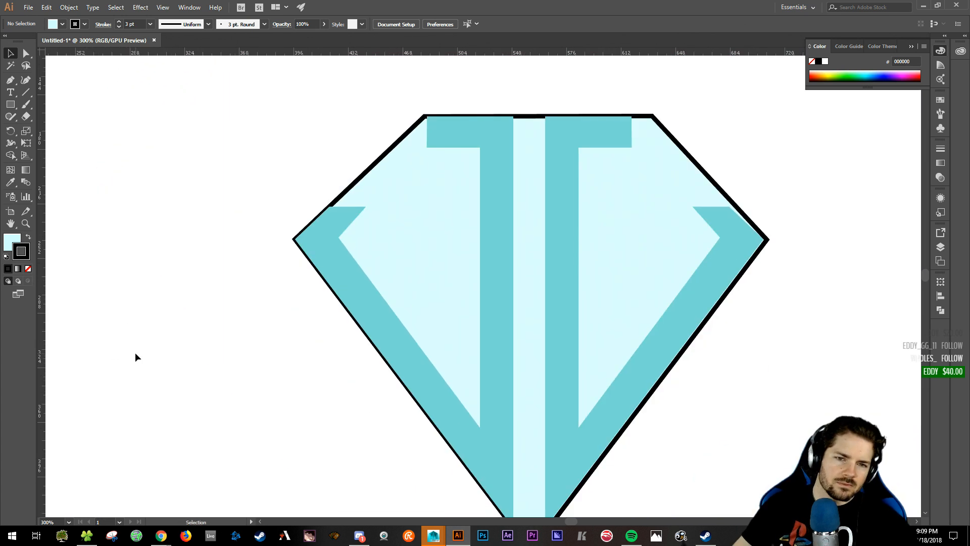
pyautogui.moveTo(562, 212); pyautogui.dragTo(454, 213)
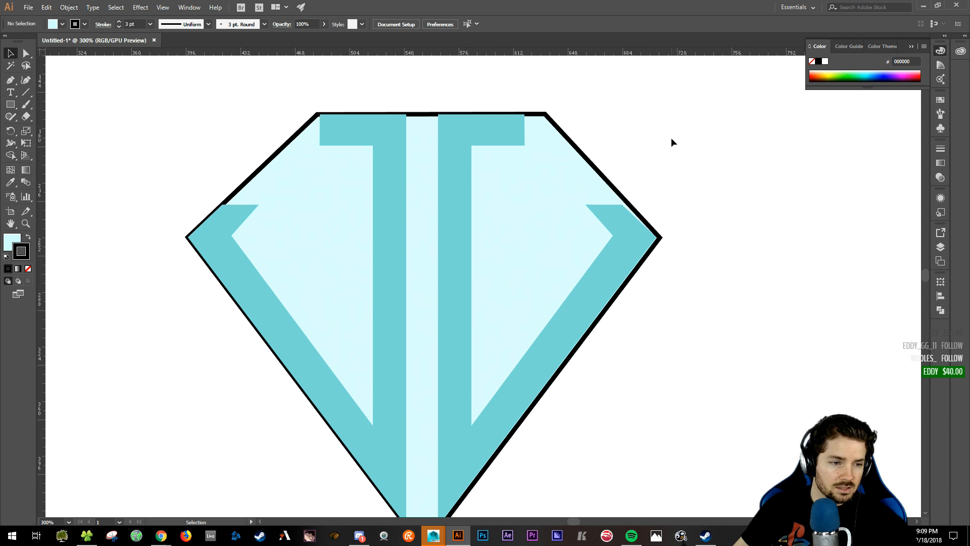
pyautogui.hotkey('ctrl', 'z')
pyautogui.hotkey('ctrl', 'z')
pyautogui.hotkey('ctrl', 'z')
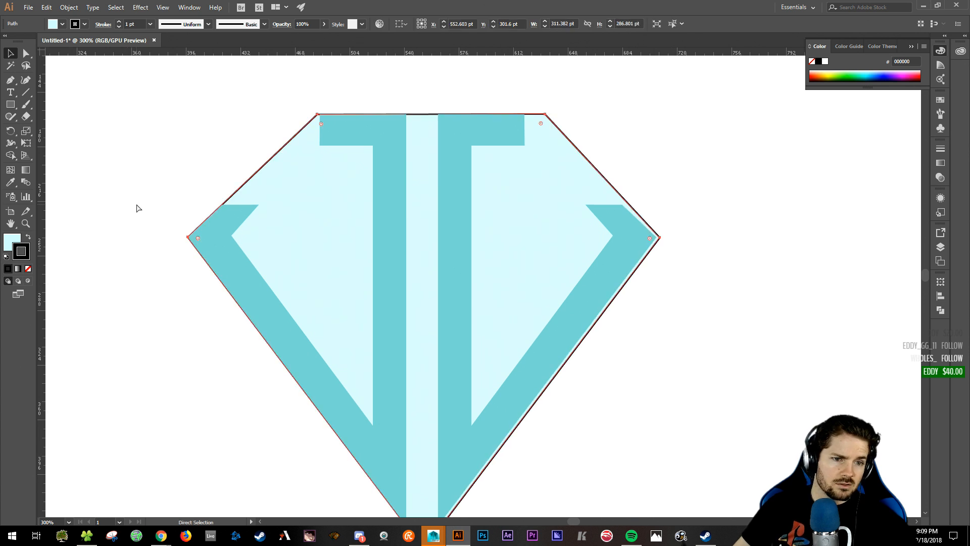
# - Select the diamond backdrop path, checking the layers list
pyautogui.click(147, 173)
pyautogui.press('v')
pyautogui.click(347, 251)
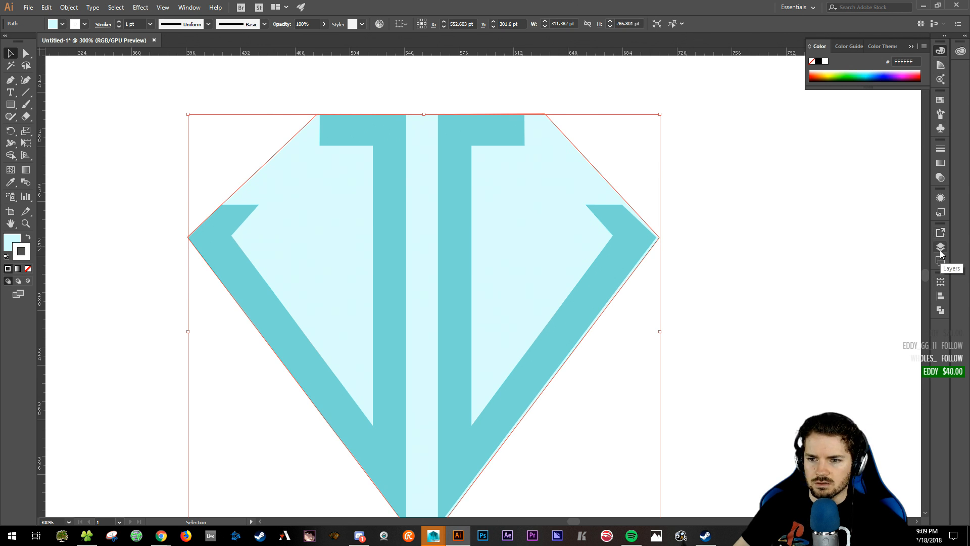
pyautogui.click(941, 249)
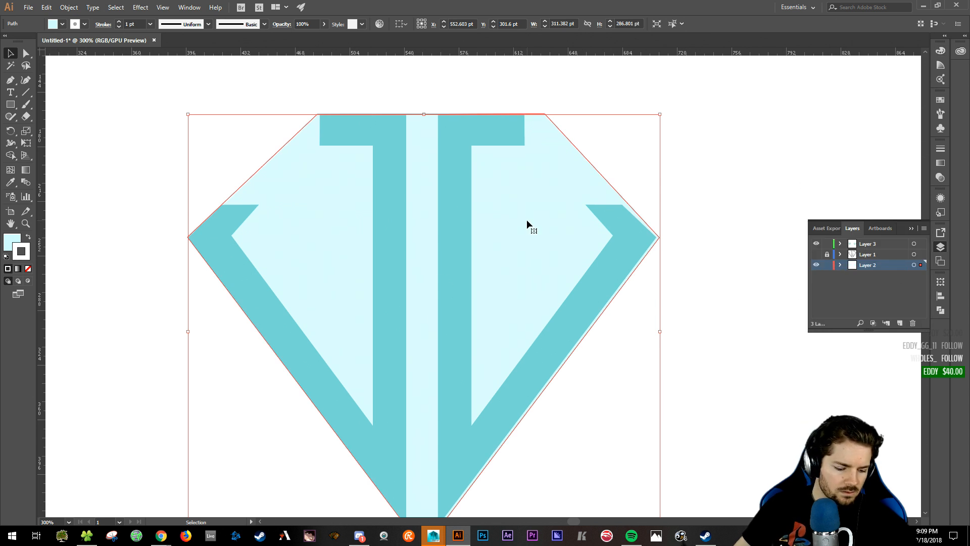
pyautogui.press('a')
pyautogui.click(716, 89)
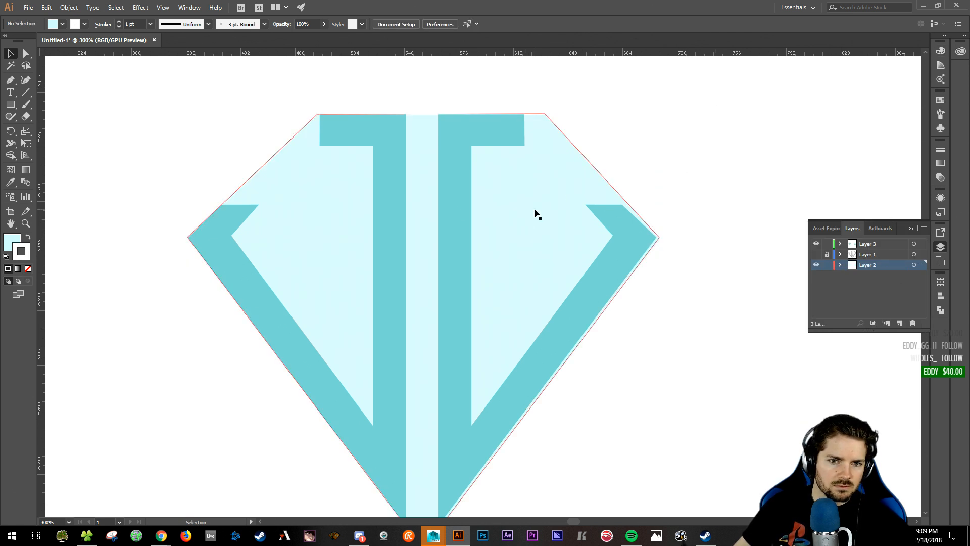
pyautogui.click(535, 213)
pyautogui.press('ctrl')
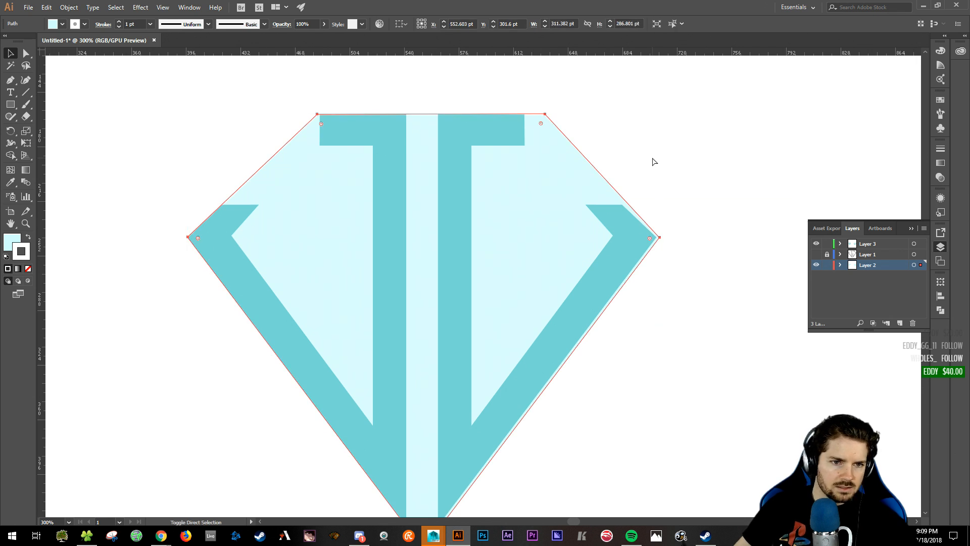
# - Scale the diamond from its centre to about 327 × 302 pt and set its stroke to None
pyautogui.moveTo(660, 114); pyautogui.dragTo(675, 112)
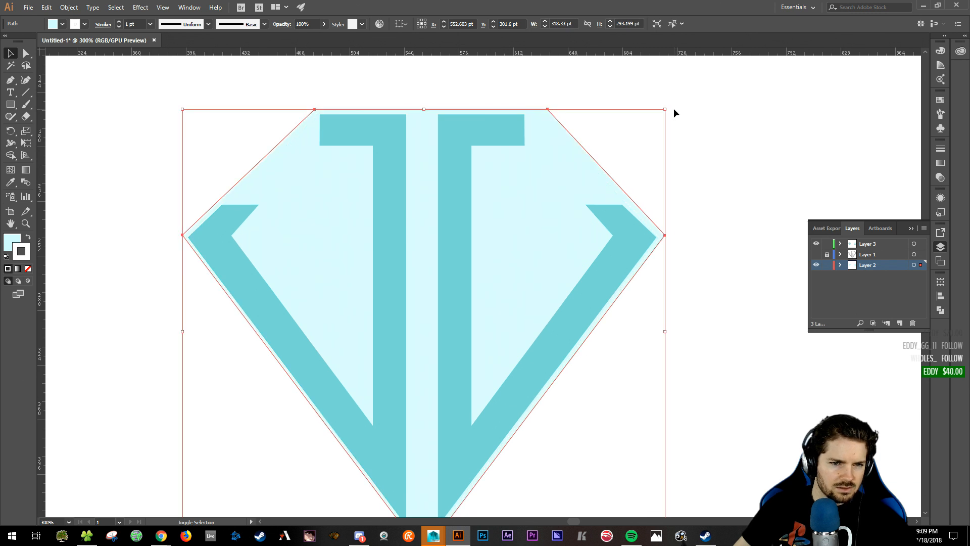
pyautogui.scroll(-1, 721, 201)
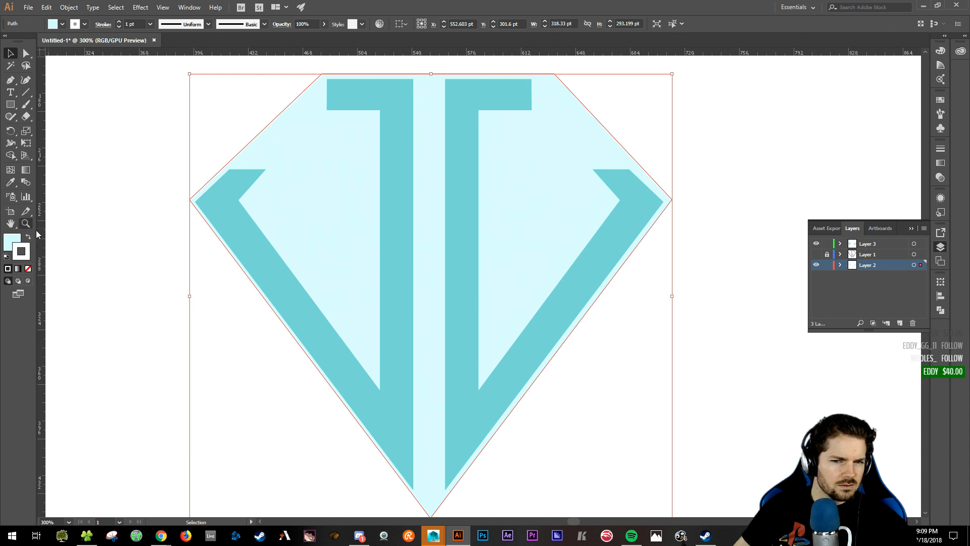
pyautogui.moveTo(714, 149); pyautogui.dragTo(708, 172)
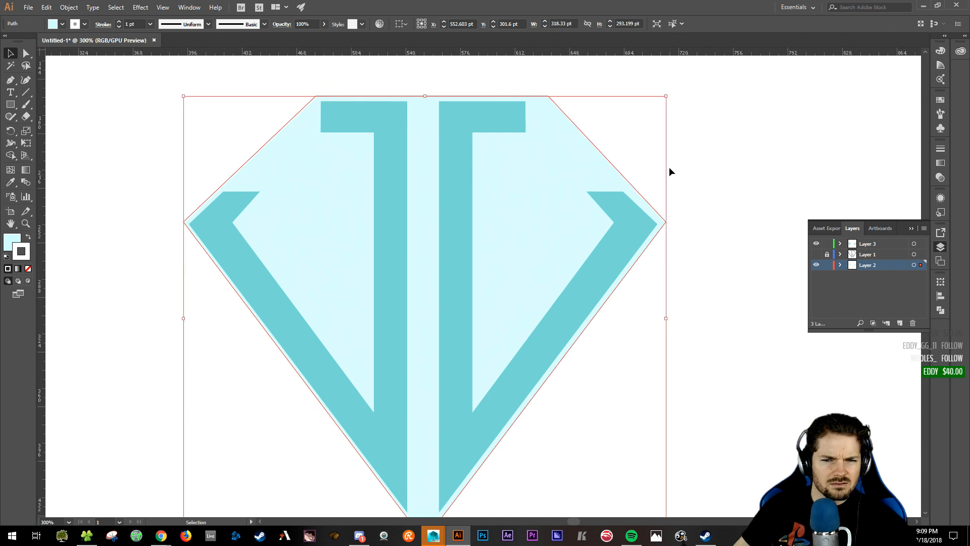
pyautogui.keyDown('alt'); pyautogui.moveTo(666, 97); pyautogui.dragTo(674, 91); pyautogui.keyUp('alt')
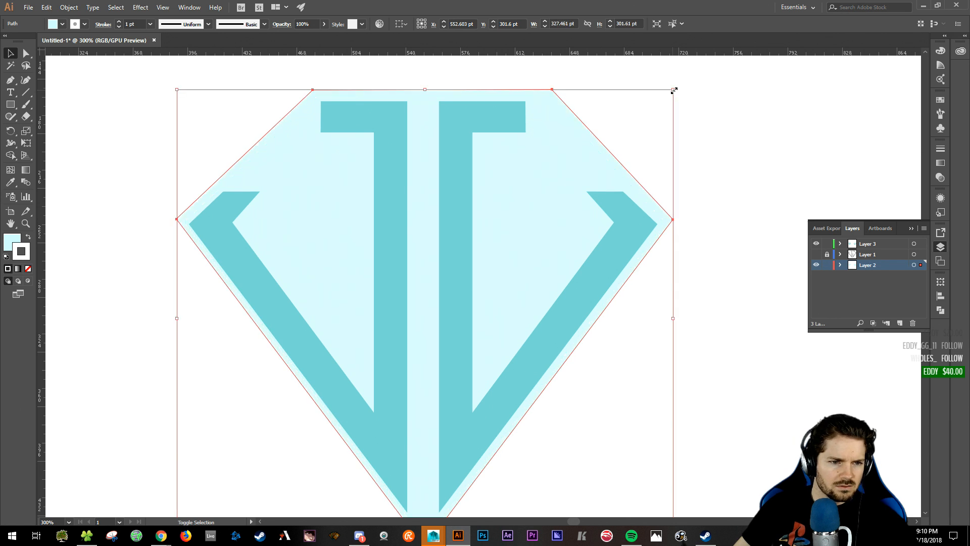
pyautogui.click(11, 240)
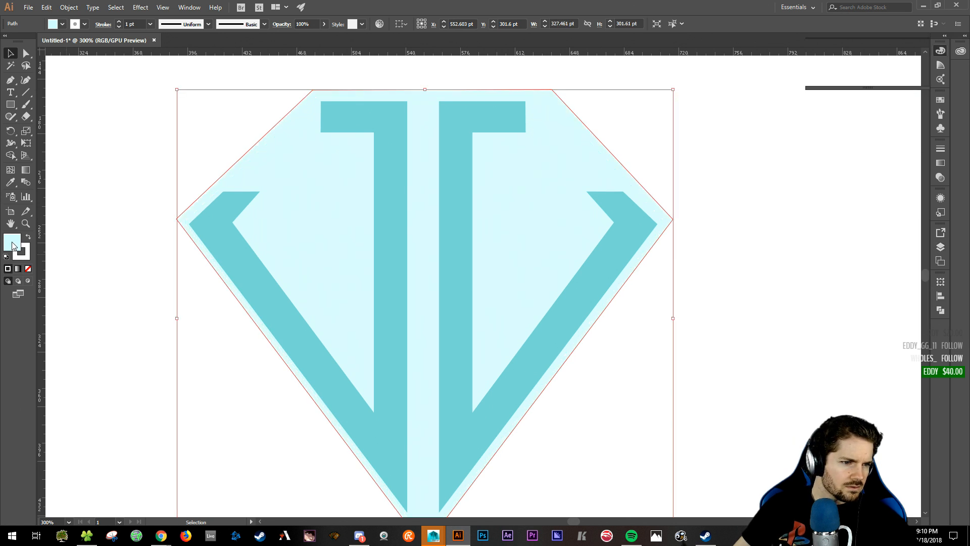
pyautogui.click(21, 254)
pyautogui.click(28, 268)
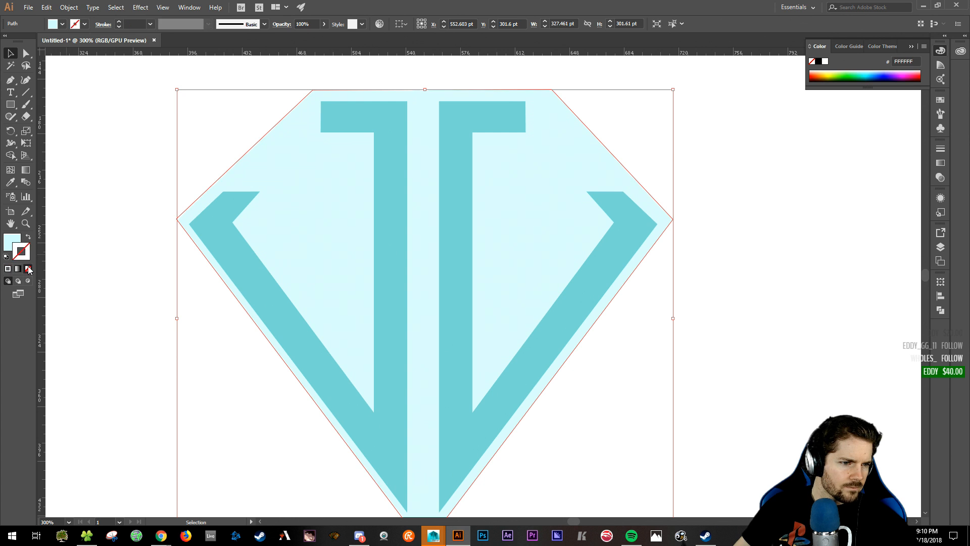
pyautogui.click(10, 245)
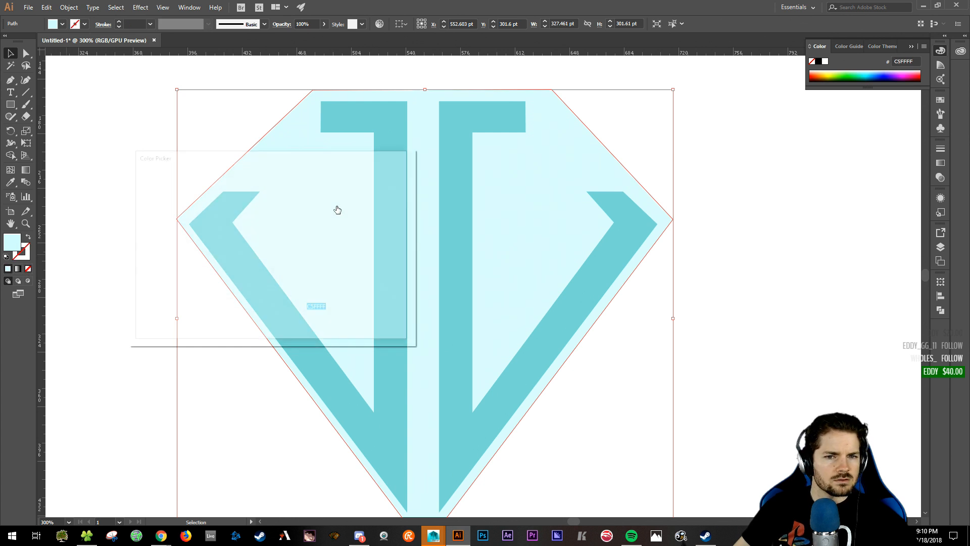
# - Fill the enlarged diamond with black and send it behind the cyan diamond
pyautogui.moveTo(166, 283); pyautogui.dragTo(119, 309)
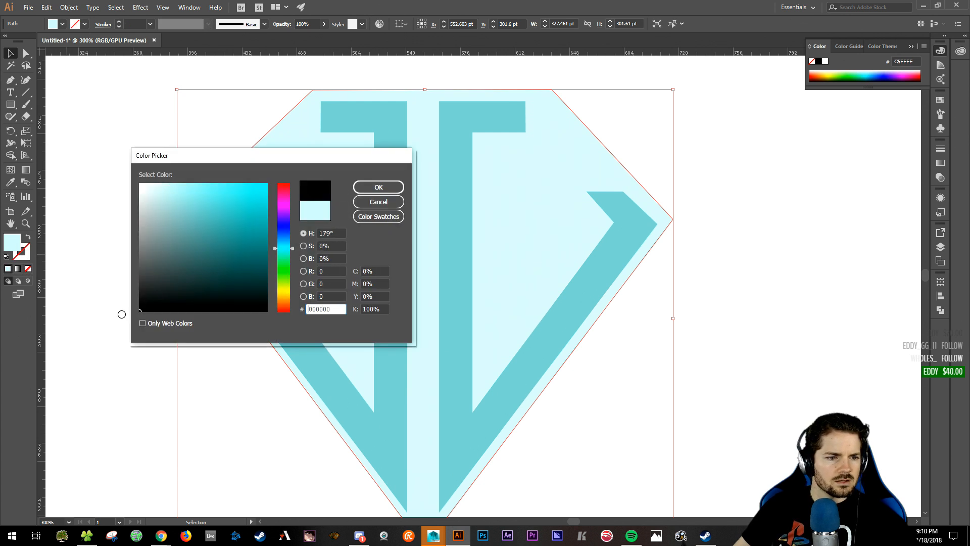
pyautogui.click(378, 186)
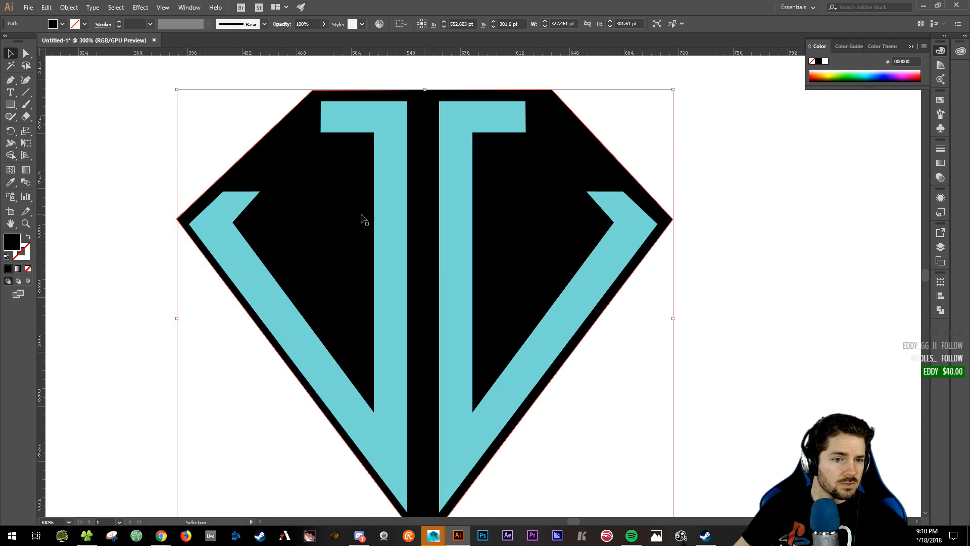
pyautogui.hotkey('ctrl', 'shift', '[')
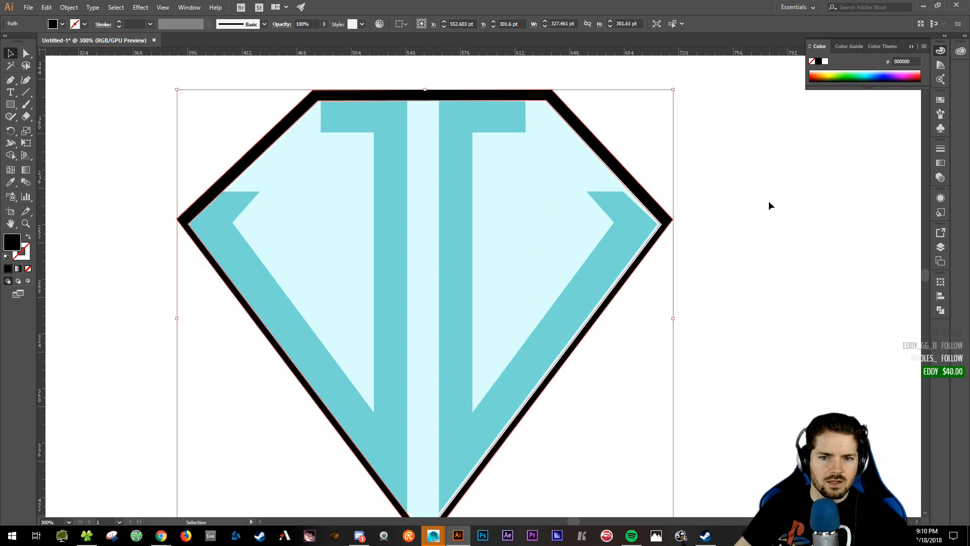
pyautogui.click(769, 204)
# - Select the light-cyan diamond shape, then zoom out and back in on the logo
pyautogui.moveTo(760, 210); pyautogui.dragTo(763, 183)
pyautogui.press('a')
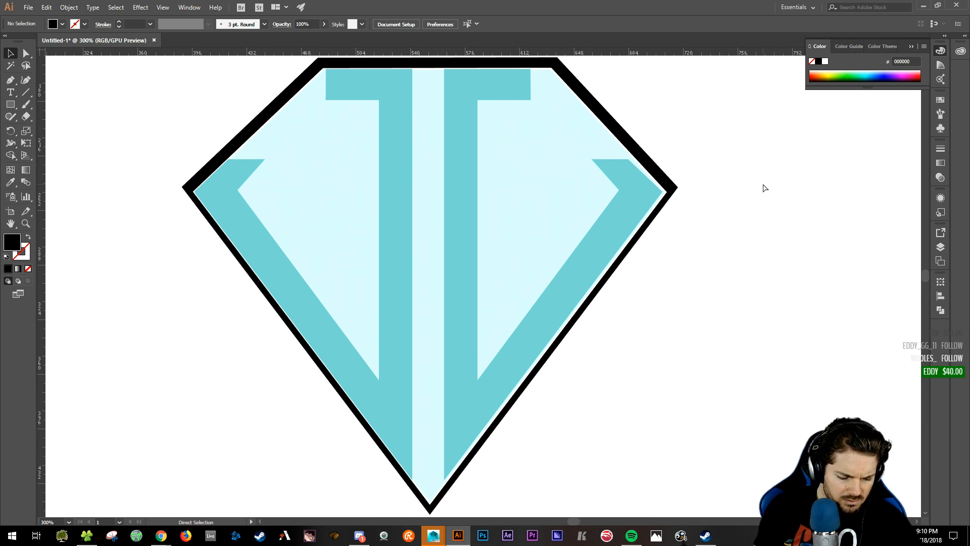
pyautogui.press('v')
pyautogui.click(310, 152)
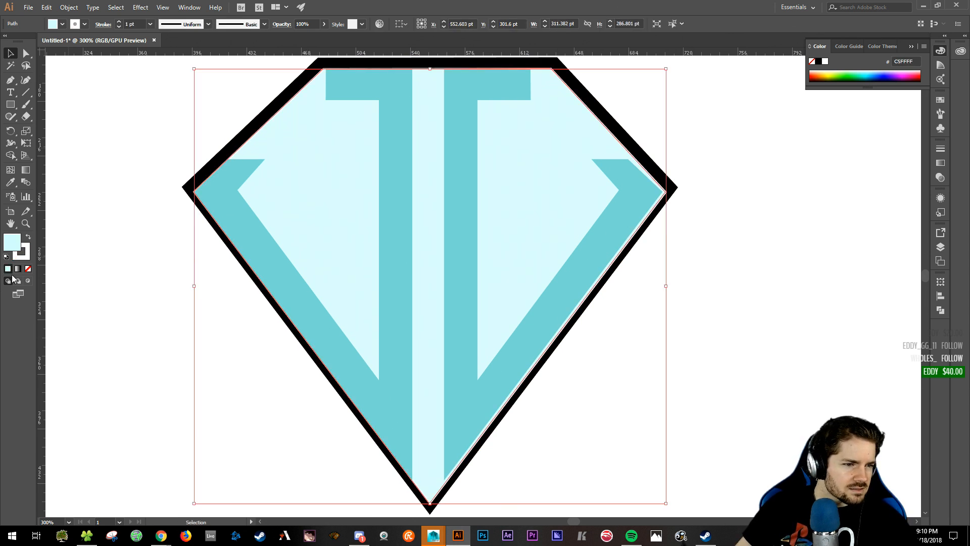
pyautogui.click(29, 269)
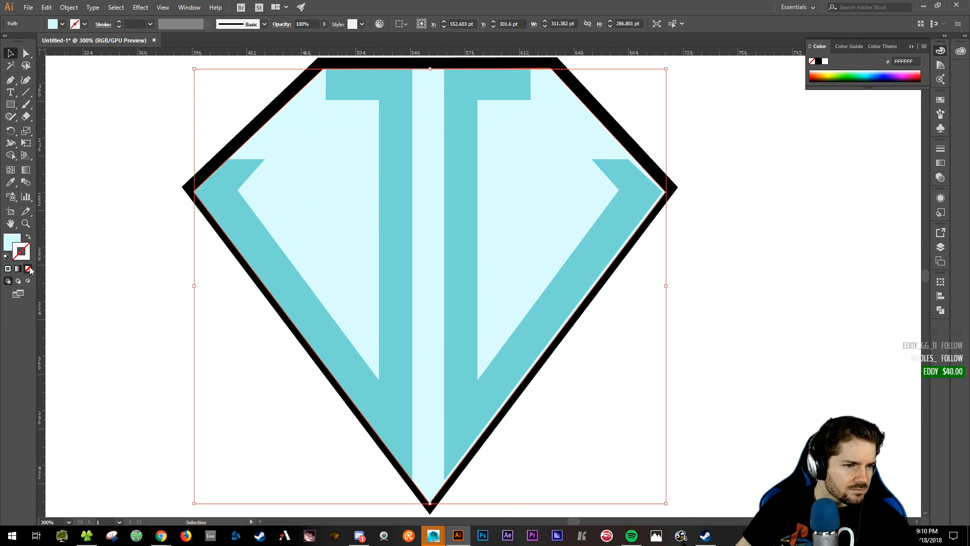
pyautogui.click(141, 146)
pyautogui.press('a')
pyautogui.hotkey('ctrl', '-')
pyautogui.hotkey('ctrl', '-')
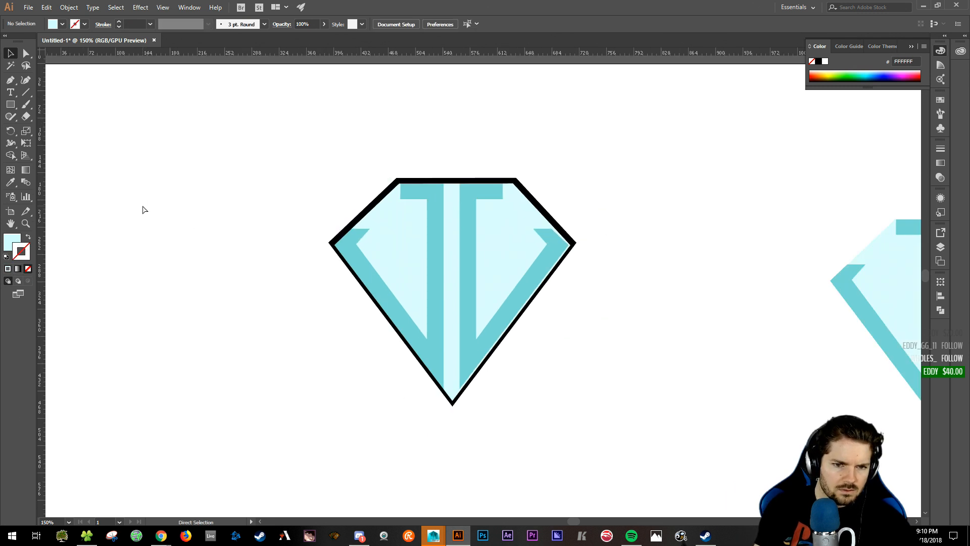
pyautogui.hotkey('ctrl', '+')
pyautogui.press('v')
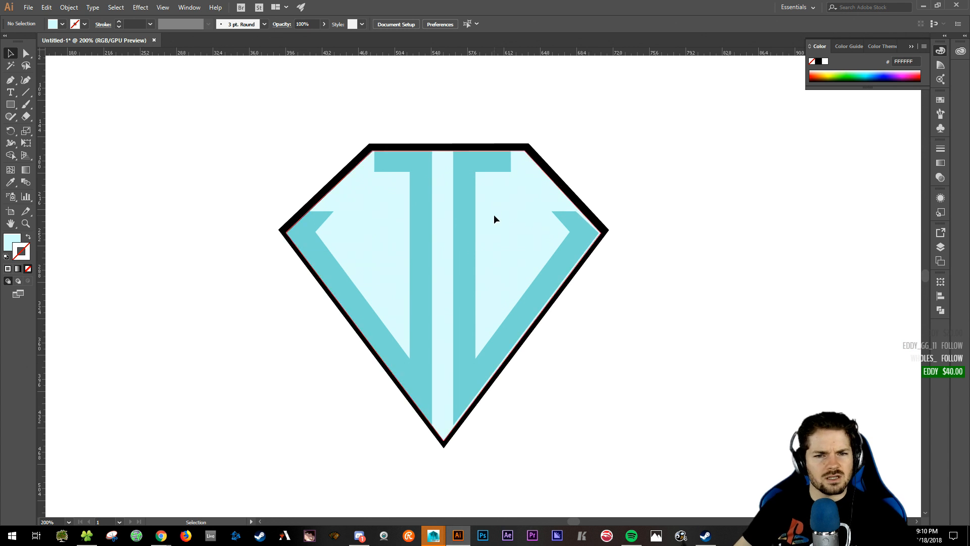
# - Select the black diamond outline and delete it, leaving only the cyan shapes
pyautogui.click(493, 214)
pyautogui.click(497, 147)
pyautogui.press('Down')
pyautogui.press('Down')
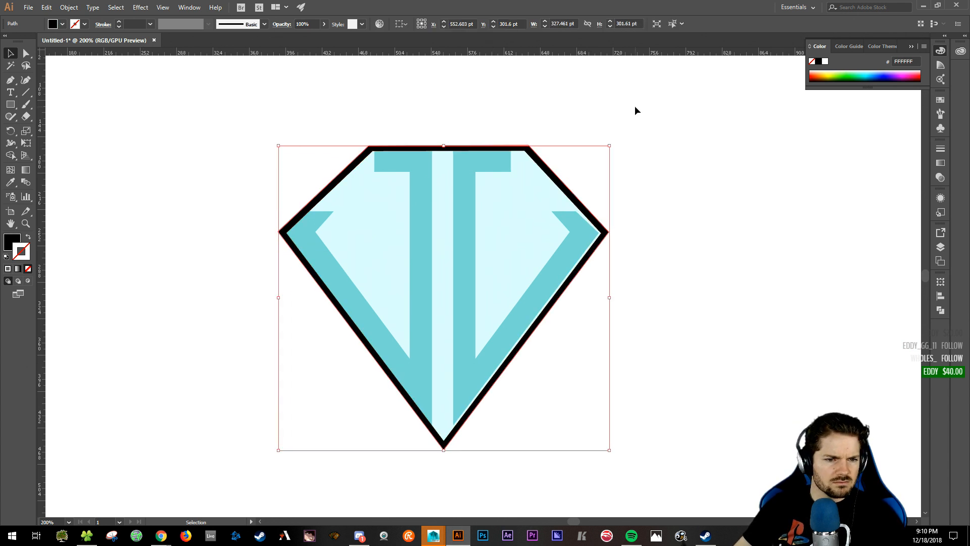
pyautogui.click(728, 311)
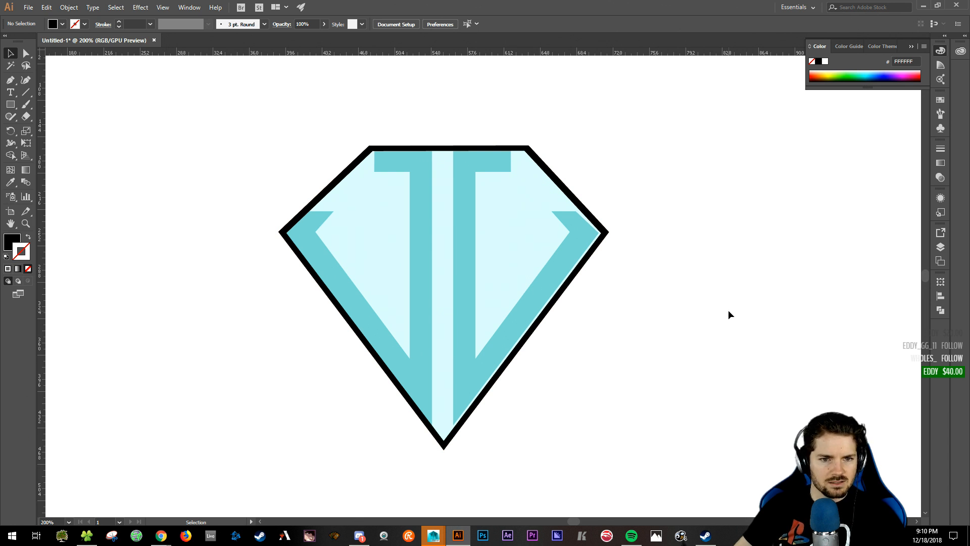
pyautogui.click(354, 166)
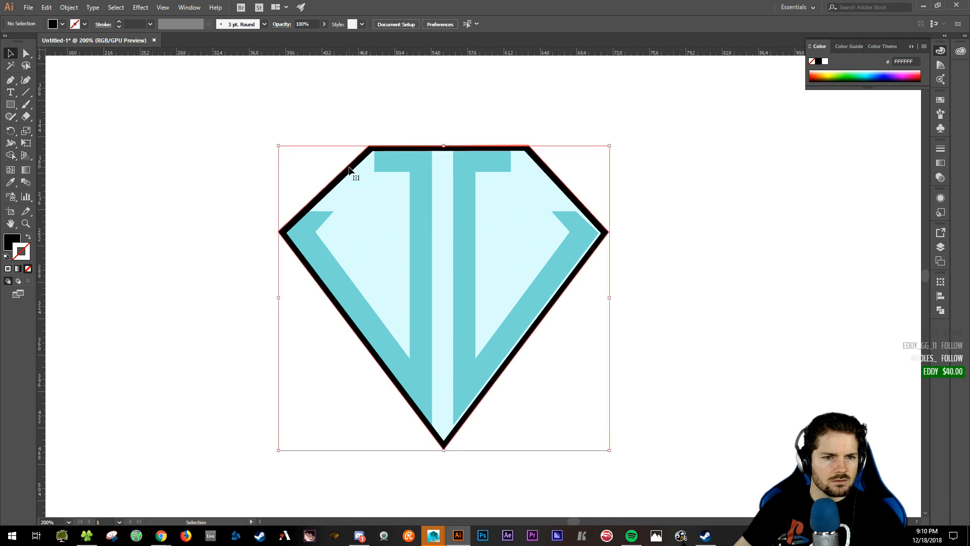
pyautogui.click(66, 234)
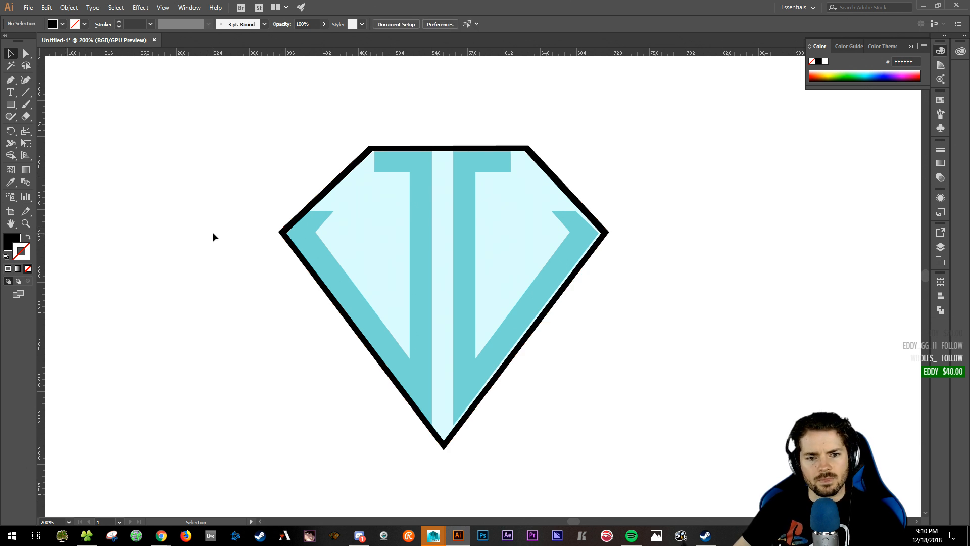
pyautogui.click(343, 172)
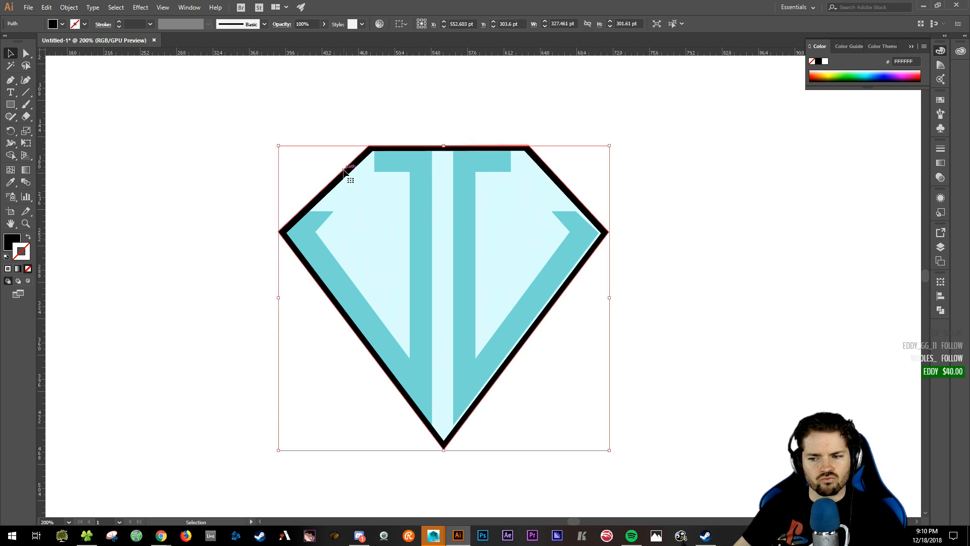
pyautogui.click(230, 159)
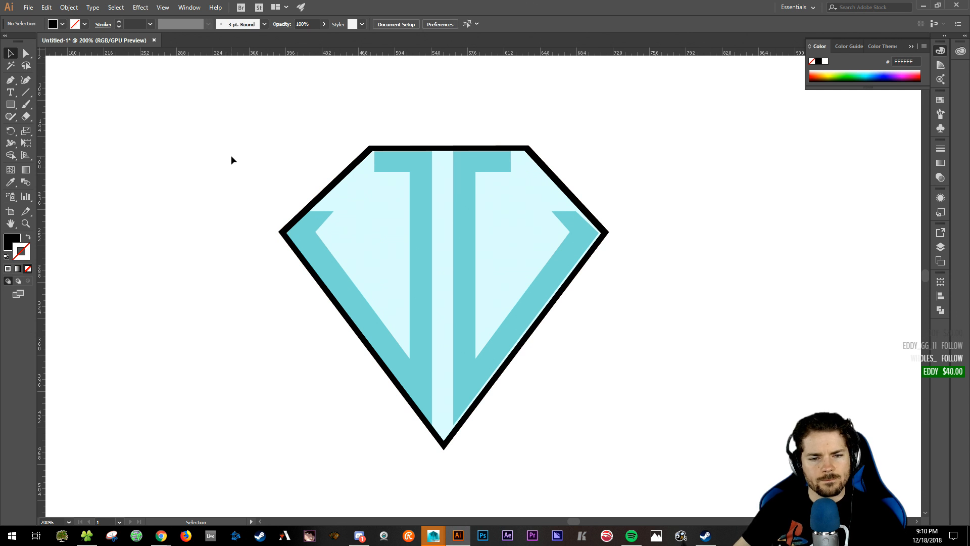
pyautogui.click(336, 184)
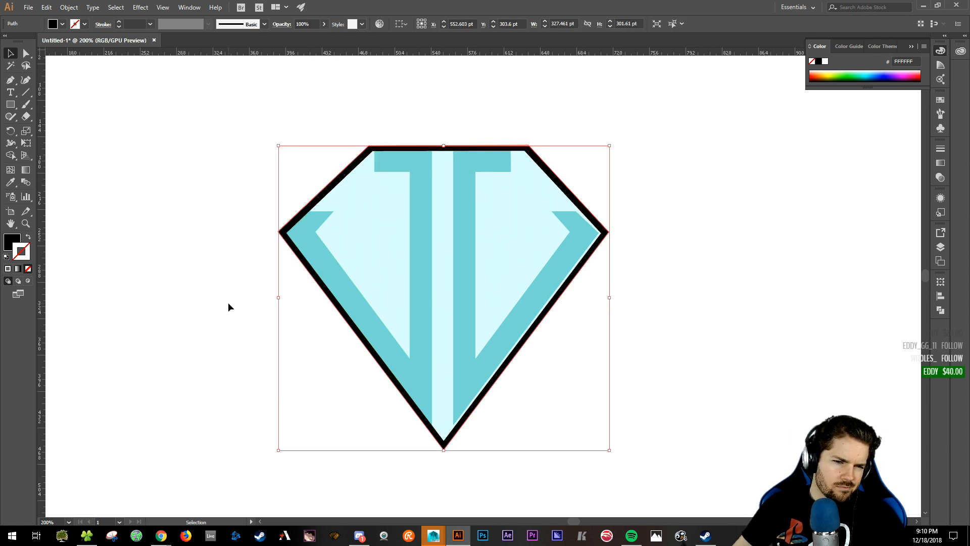
pyautogui.press('Delete')
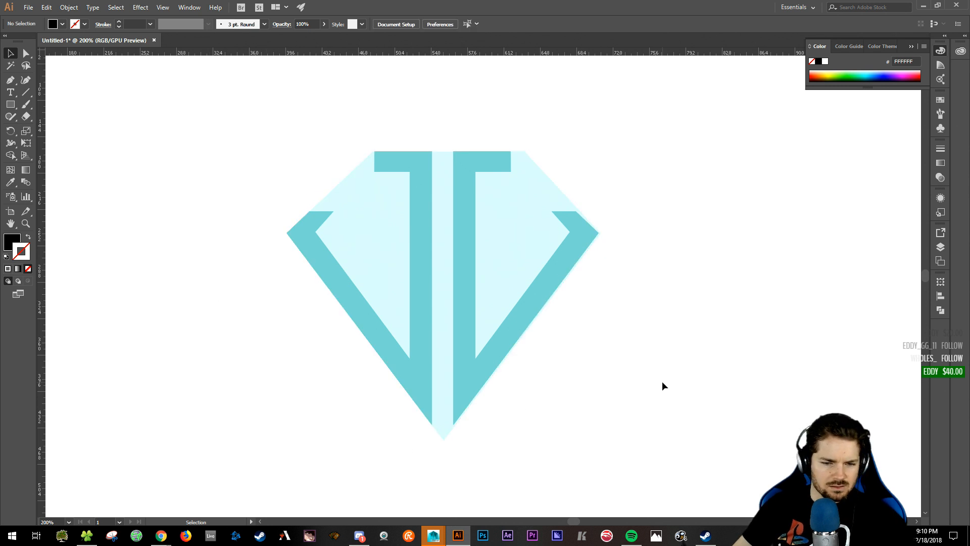
# - Shift the right half of the diamond slightly right and raise it by 1 pt
pyautogui.hotkey('ctrl', '=')
pyautogui.hotkey('ctrl', '=')
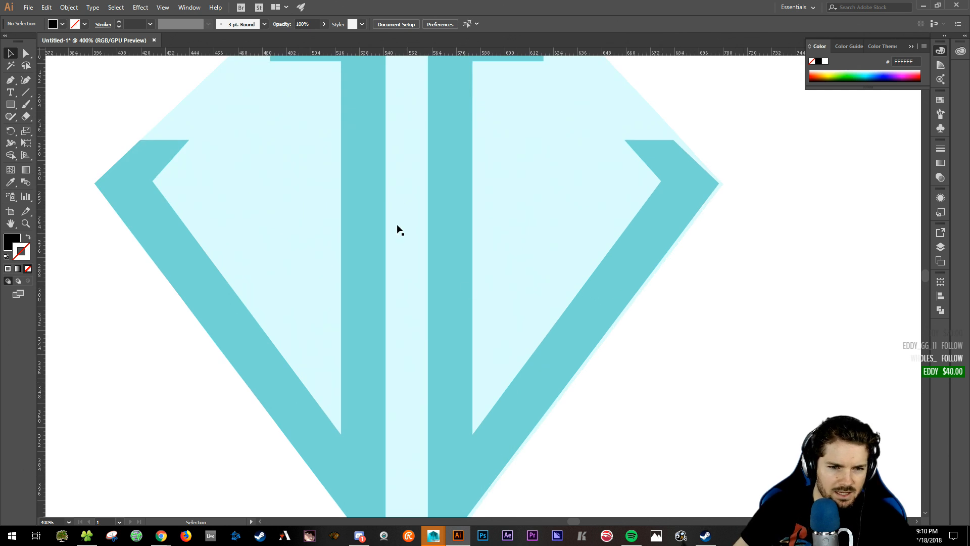
pyautogui.click(448, 209)
pyautogui.moveTo(450, 210); pyautogui.dragTo(448, 207)
pyautogui.moveTo(364, 151); pyautogui.dragTo(366, 180)
pyautogui.click(732, 167)
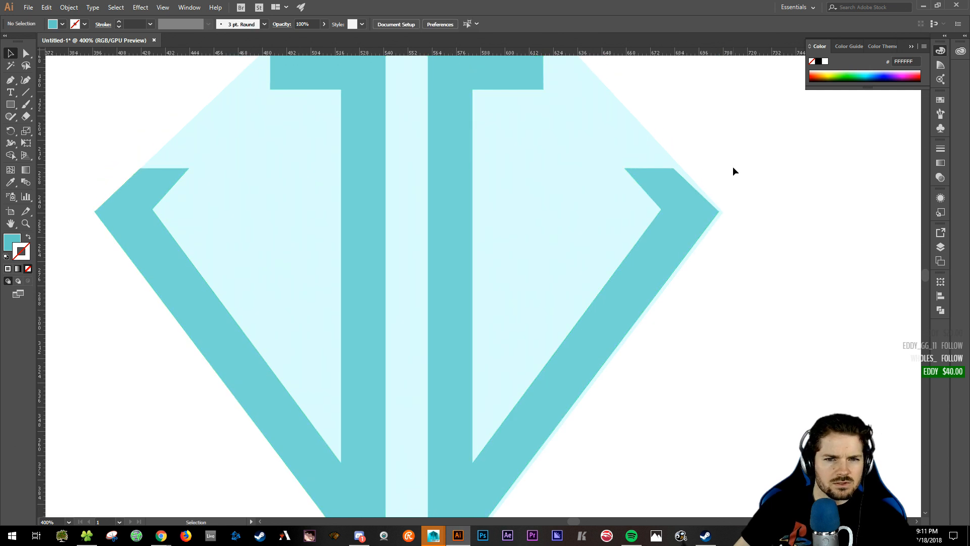
pyautogui.click(435, 185)
pyautogui.moveTo(441, 229)
pyautogui.mouseDown()
pyautogui.moveTo(454, 229)
pyautogui.moveTo(297, 210)
pyautogui.moveTo(304, 222)
pyautogui.moveTo(448, 256)
pyautogui.moveTo(453, 242)
pyautogui.mouseUp()
pyautogui.scroll(3, 548, 167)
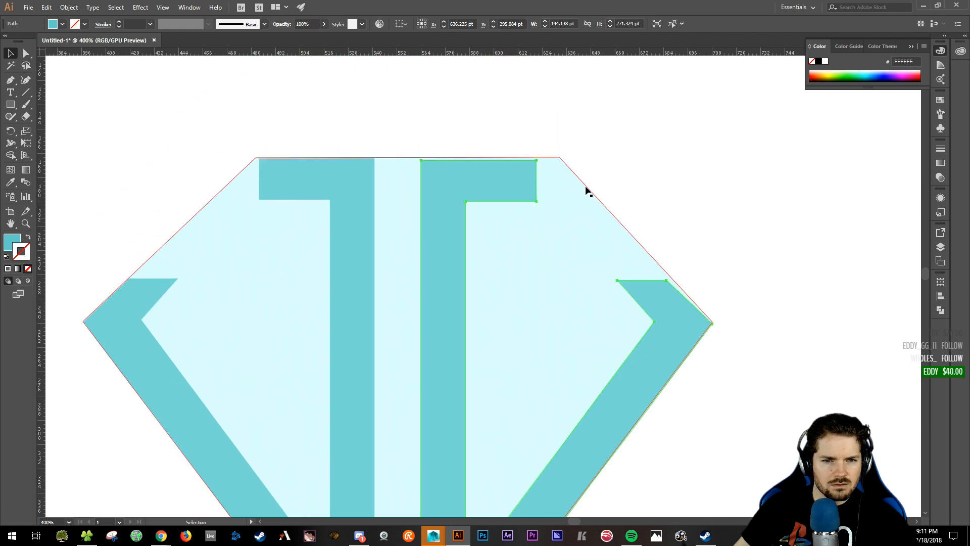
pyautogui.click(589, 190)
pyautogui.moveTo(446, 180); pyautogui.dragTo(446, 176)
pyautogui.click(636, 144)
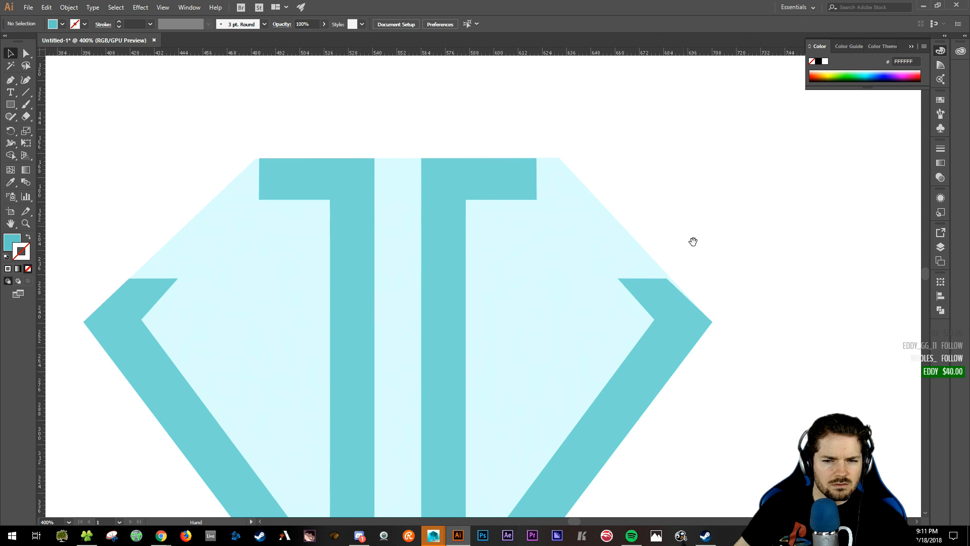
# - Move the right chevron right until its outer diagonal sits flush with the diamond's edge
pyautogui.moveTo(694, 241); pyautogui.dragTo(671, 17)
pyautogui.moveTo(685, 109); pyautogui.dragTo(584, 305)
pyautogui.hotkey('ctrl', '=')
pyautogui.hotkey('ctrl', '=')
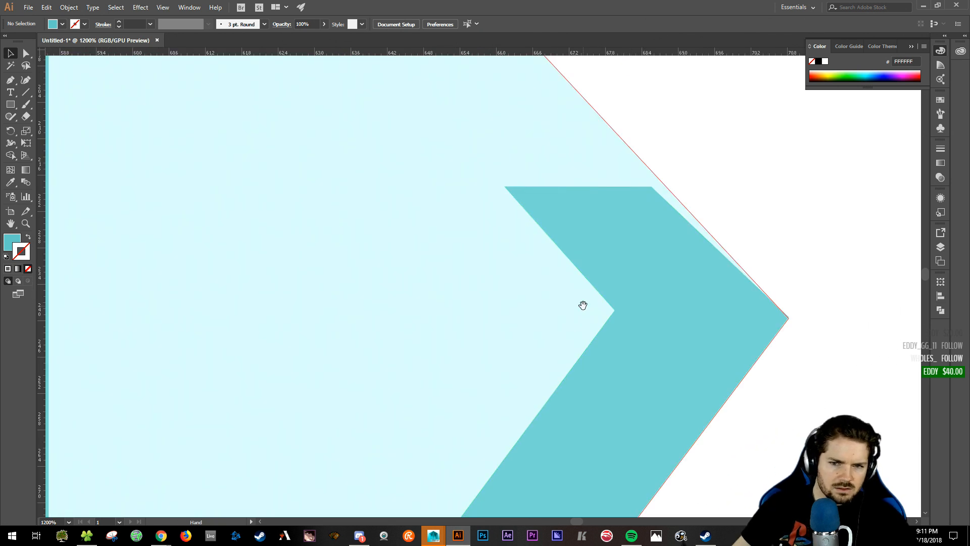
pyautogui.moveTo(728, 191); pyautogui.dragTo(628, 280)
pyautogui.click(502, 297)
pyautogui.press('a')
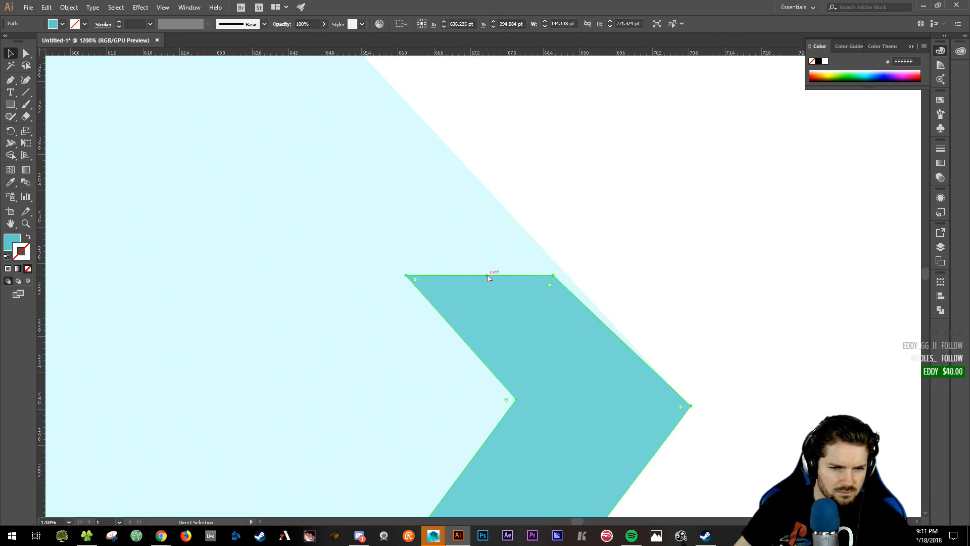
pyautogui.click(554, 275)
pyautogui.click(398, 277)
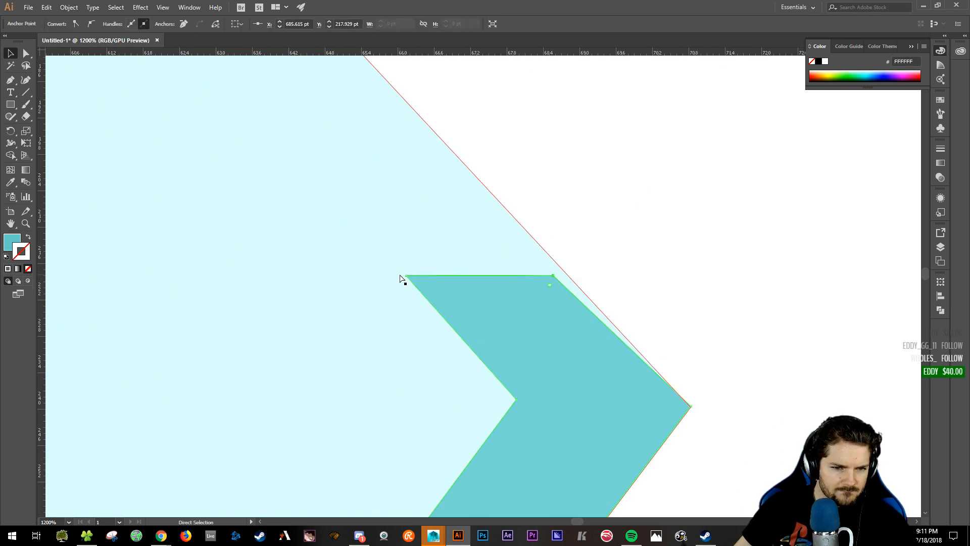
pyautogui.click(407, 276)
pyautogui.moveTo(551, 277); pyautogui.dragTo(568, 276)
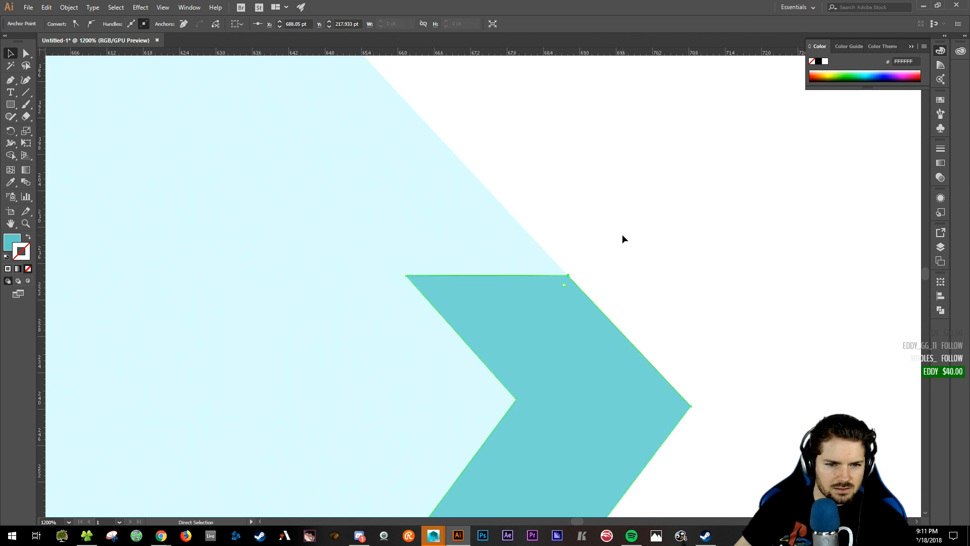
pyautogui.hotkey('ctrl', 'z')
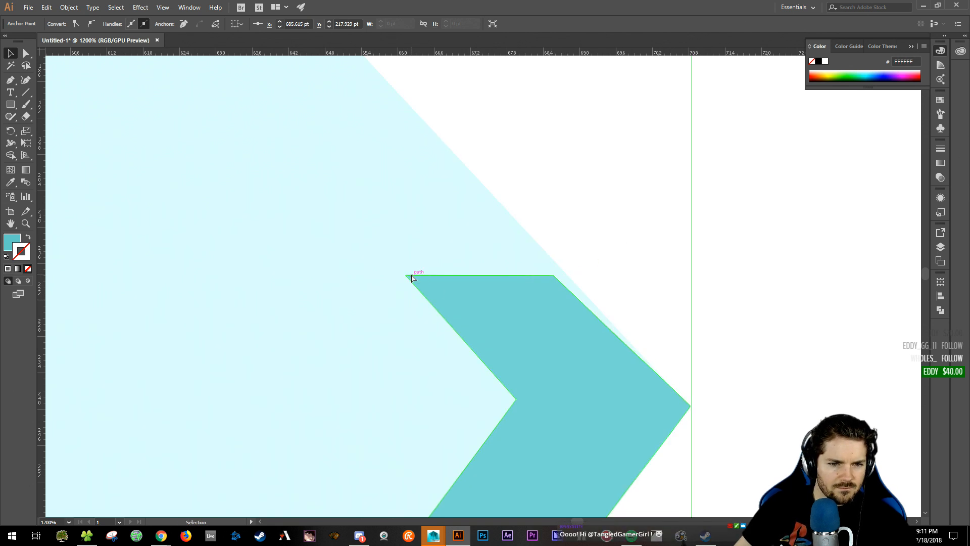
pyautogui.click(406, 275)
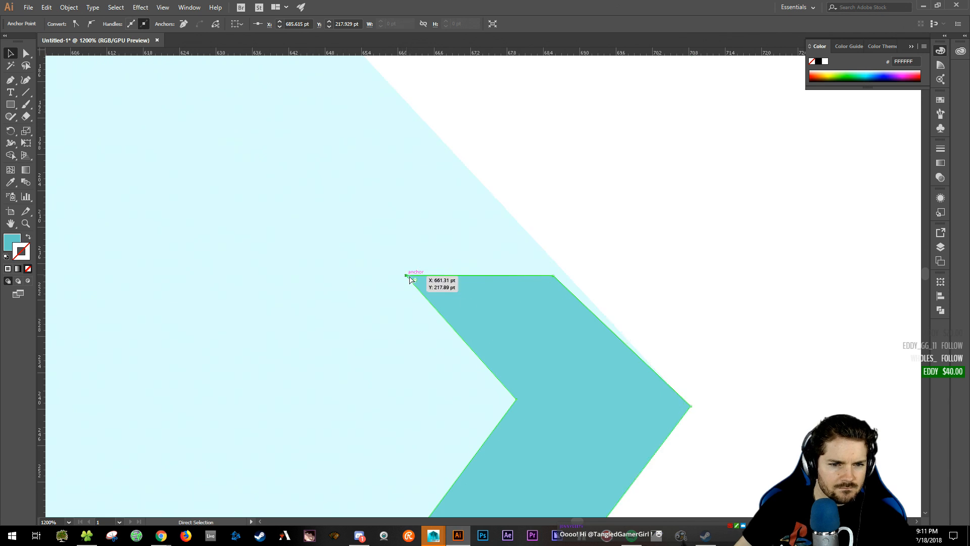
pyautogui.click(555, 278)
pyautogui.moveTo(556, 281); pyautogui.dragTo(570, 278)
pyautogui.click(733, 276)
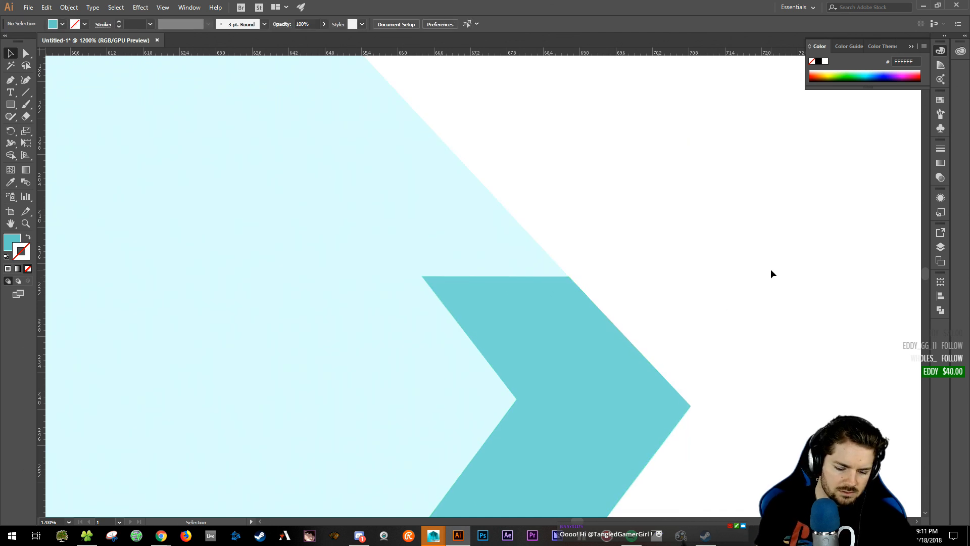
pyautogui.hotkey('ctrl', '-')
pyautogui.hotkey('ctrl', '-')
pyautogui.hotkey('ctrl', '-')
pyautogui.hotkey('ctrl', '-')
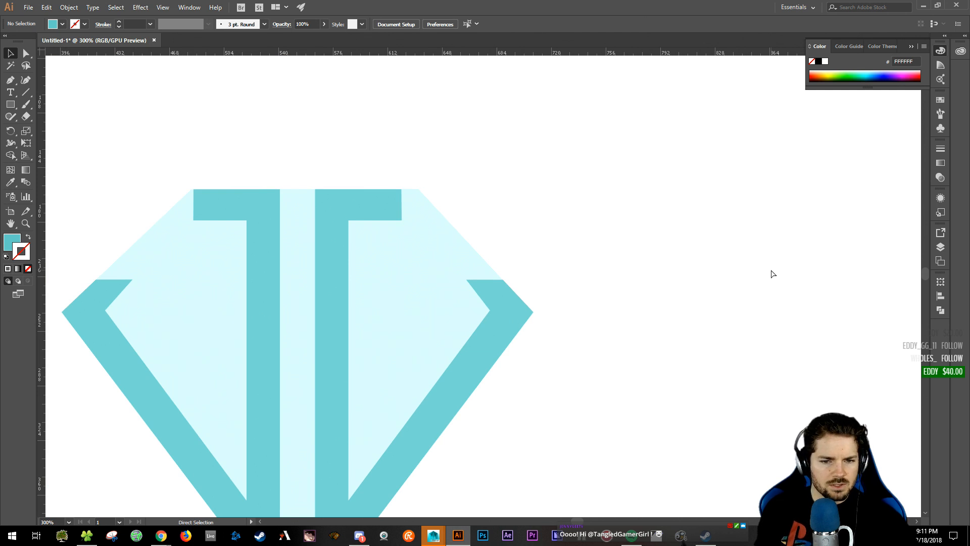
pyautogui.hotkey('ctrl', '-')
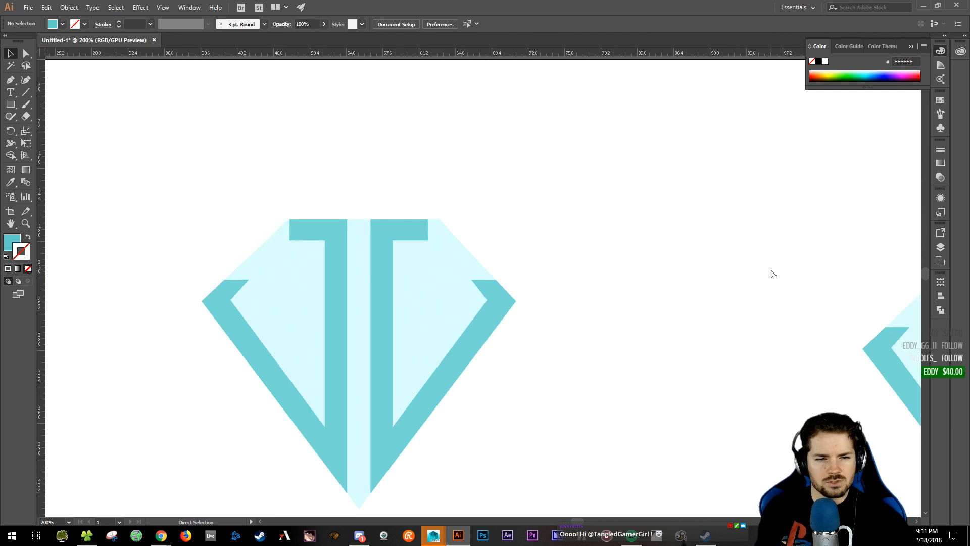
pyautogui.hotkey('ctrl', '=')
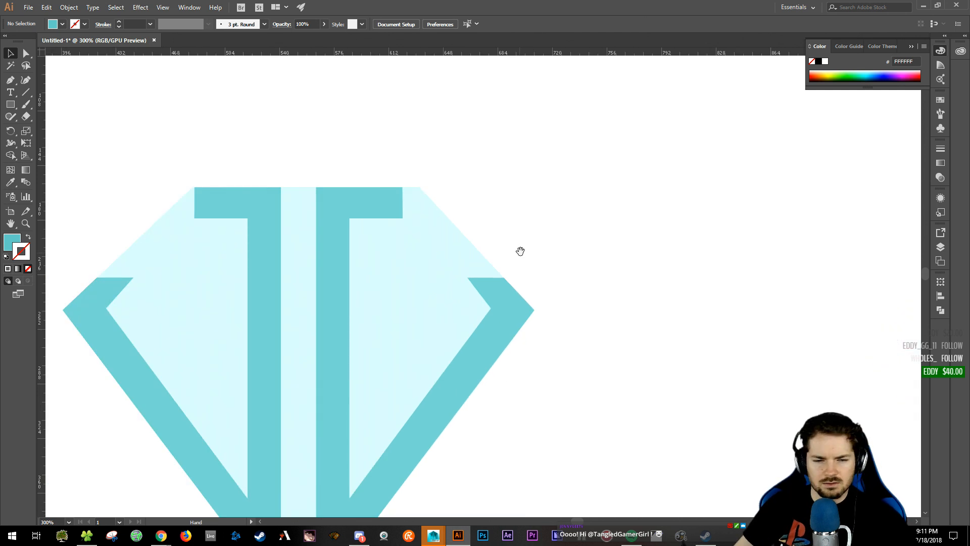
pyautogui.moveTo(520, 249); pyautogui.dragTo(624, 193)
pyautogui.moveTo(712, 247); pyautogui.dragTo(737, 183)
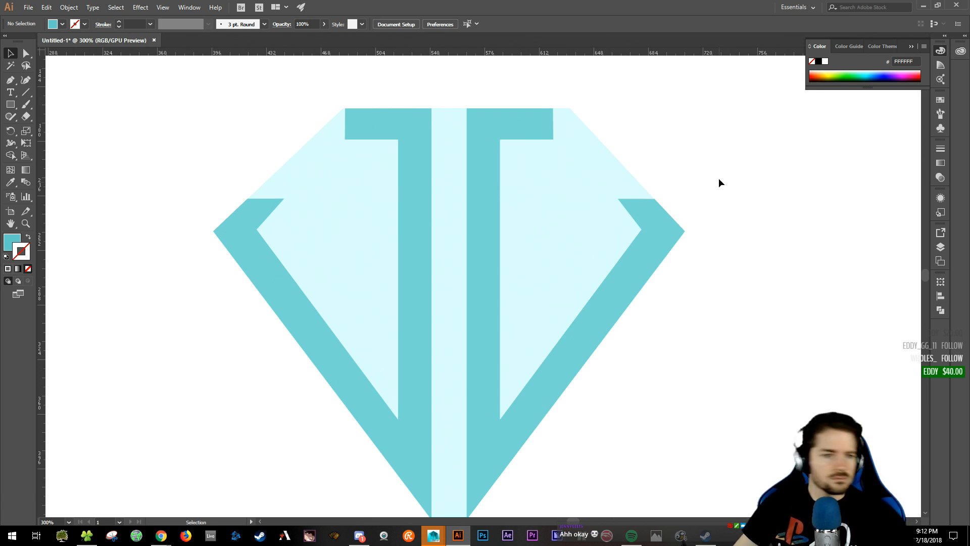
pyautogui.hotkey('ctrl', '-')
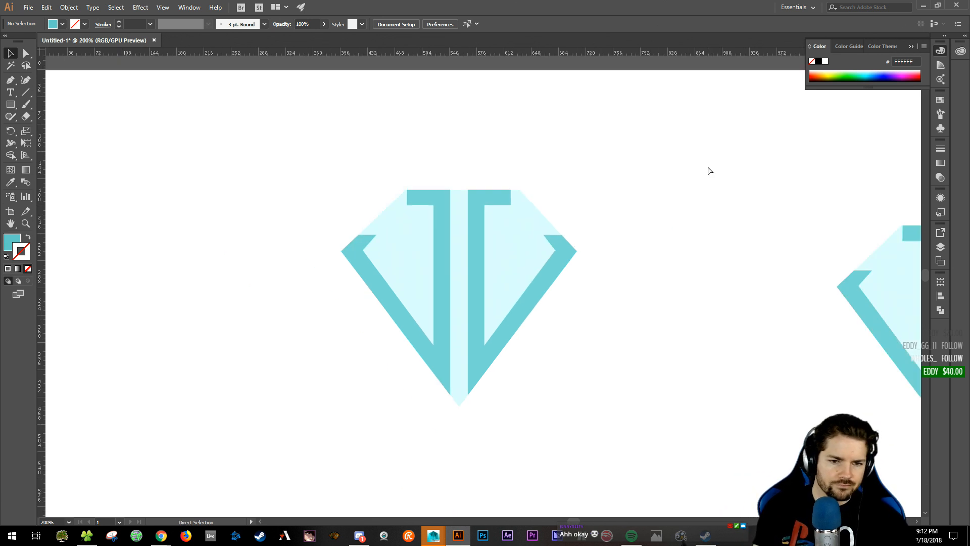
pyautogui.hotkey('ctrl', '-')
pyautogui.hotkey('ctrl', '+')
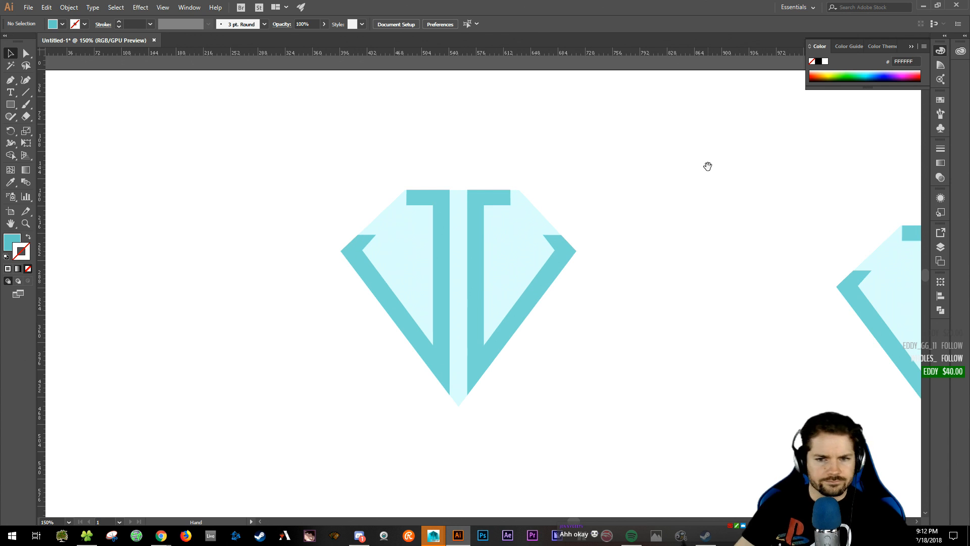
pyautogui.moveTo(691, 170); pyautogui.dragTo(513, 176)
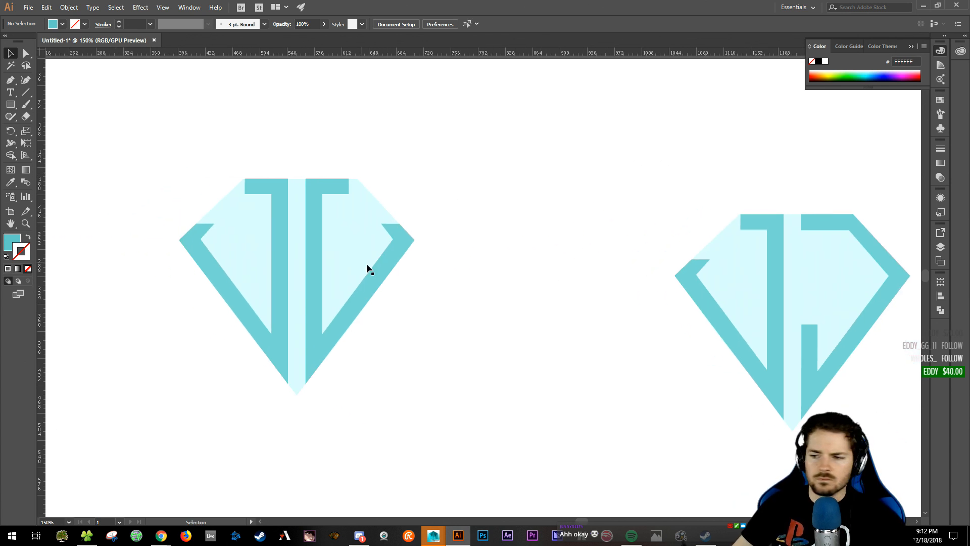
pyautogui.moveTo(164, 538)
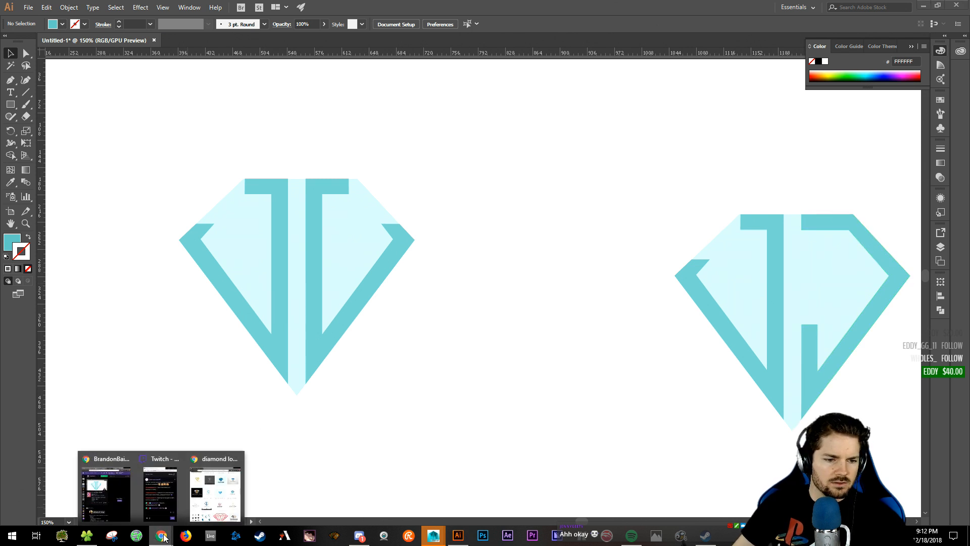
pyautogui.click(217, 493)
pyautogui.scroll(-2, 524, 389)
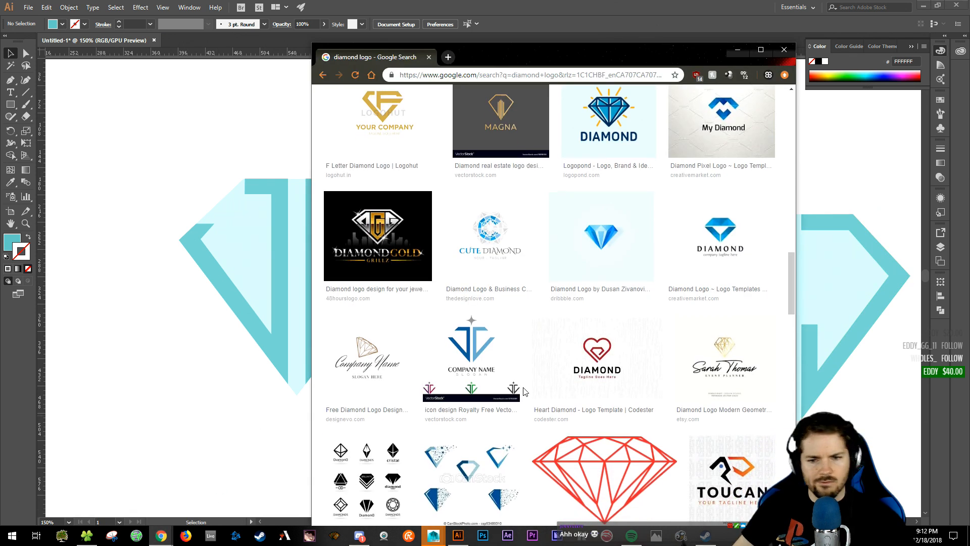
pyautogui.scroll(2, 525, 390)
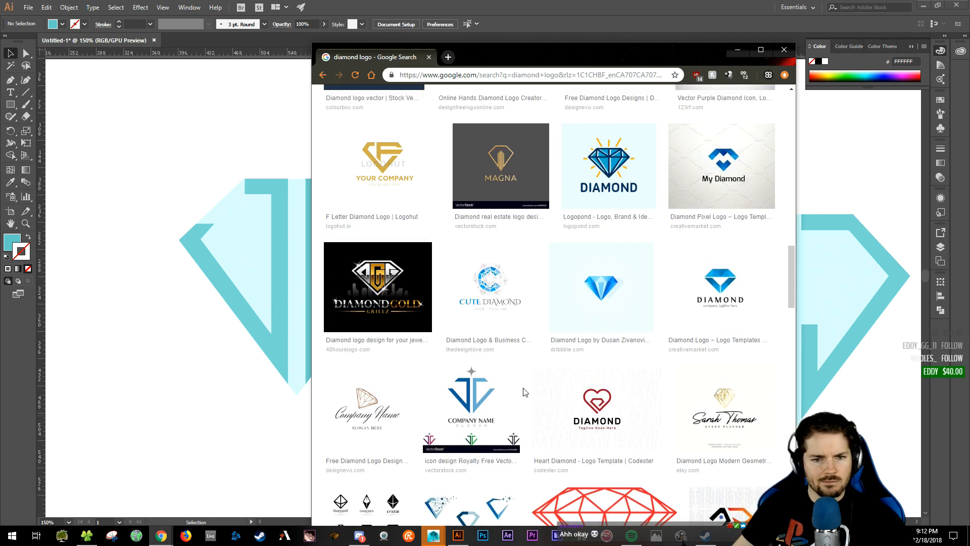
pyautogui.scroll(1, 525, 391)
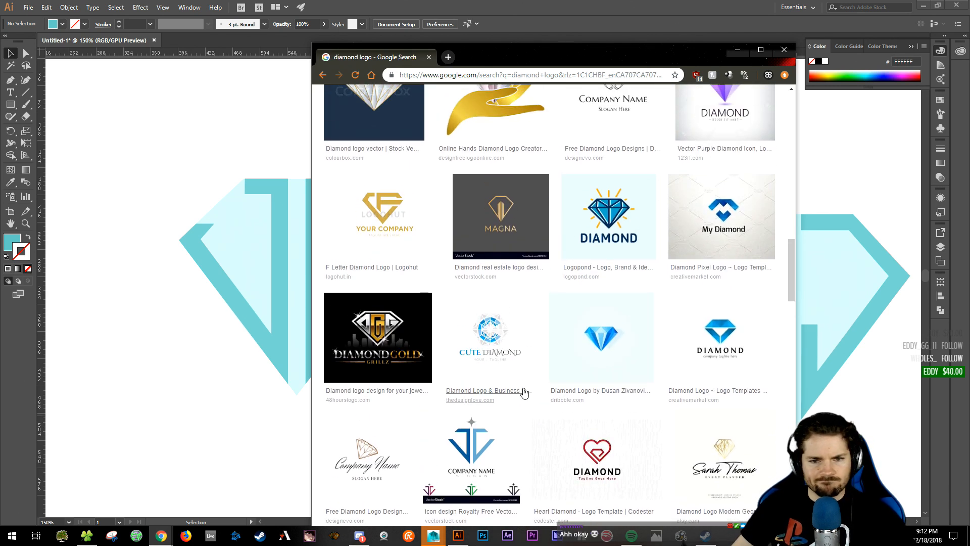
# - Fit the artboard in view and move the right diamond to the bottom-right corner
pyautogui.click(215, 375)
pyautogui.click(280, 222)
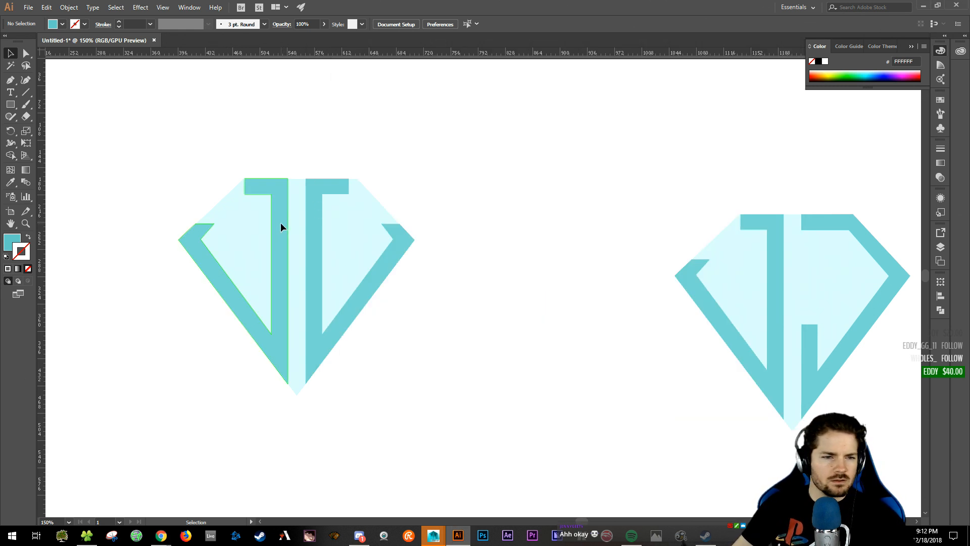
pyautogui.keyDown('shift'); pyautogui.click(313, 228); pyautogui.keyUp('shift')
pyautogui.click(478, 342)
pyautogui.moveTo(478, 342); pyautogui.dragTo(413, 339)
pyautogui.hotkey('ctrl', '0')
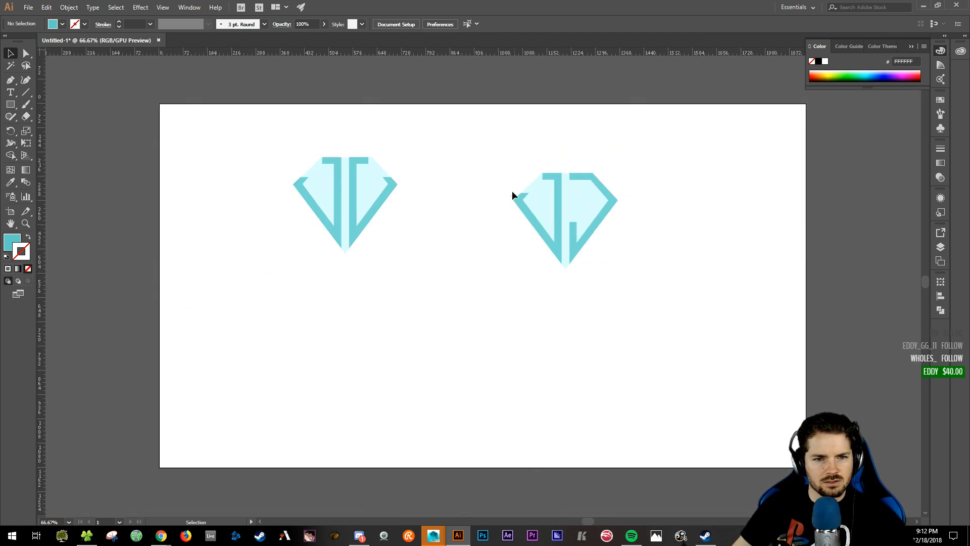
pyautogui.moveTo(498, 149); pyautogui.dragTo(619, 241)
pyautogui.moveTo(580, 210); pyautogui.dragTo(761, 399)
pyautogui.click(513, 292)
pyautogui.moveTo(684, 348); pyautogui.dragTo(758, 399)
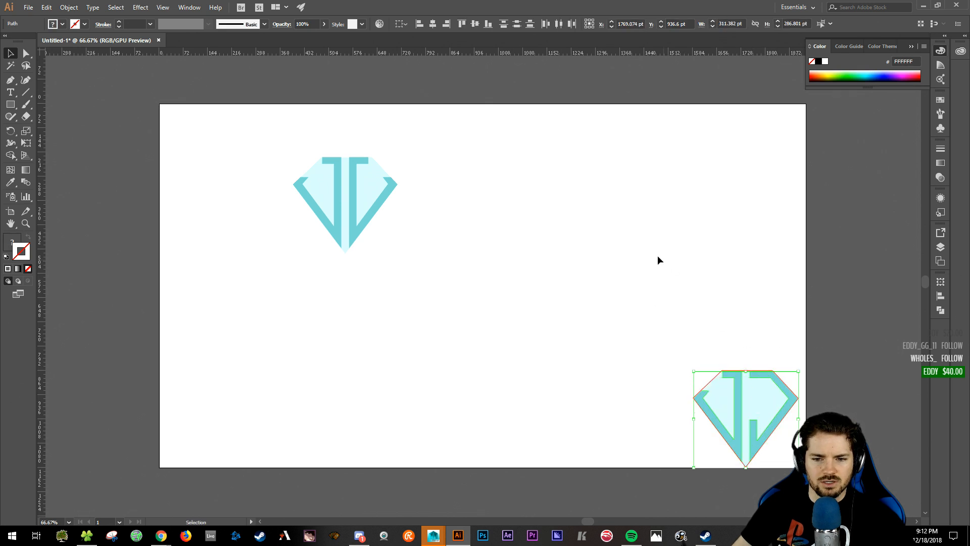
pyautogui.click(548, 296)
# - Zoom to 200% on the left diamond and select its light-cyan background shape
pyautogui.moveTo(549, 296); pyautogui.dragTo(617, 327)
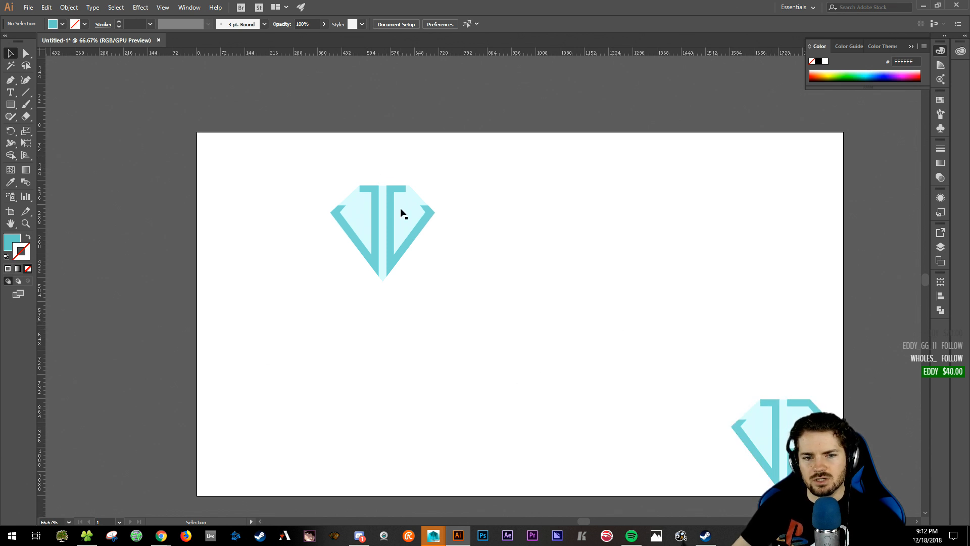
pyautogui.moveTo(480, 301); pyautogui.dragTo(657, 367)
pyautogui.hotkey('ctrl', '+')
pyautogui.hotkey('ctrl', '+')
pyautogui.hotkey('ctrl', '+')
pyautogui.moveTo(507, 344); pyautogui.dragTo(518, 380)
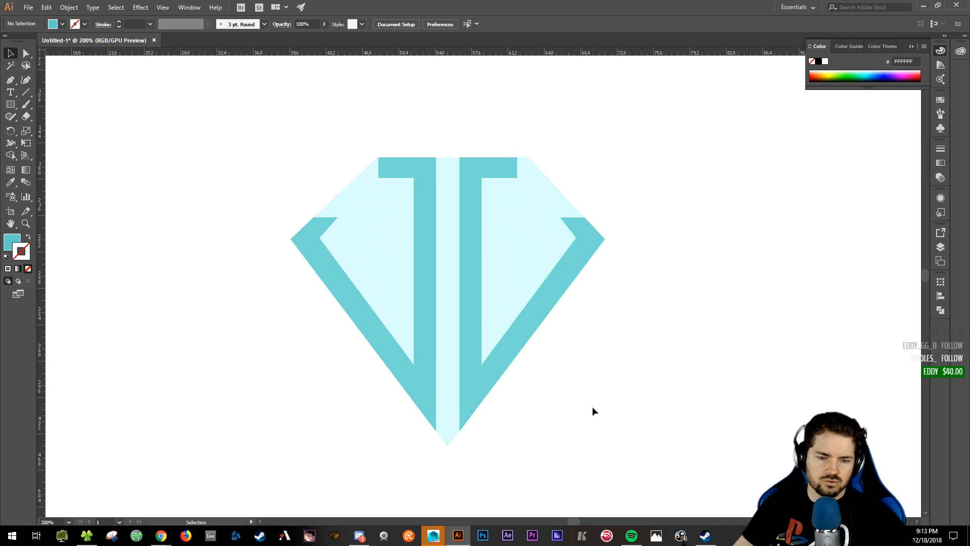
pyautogui.click(373, 230)
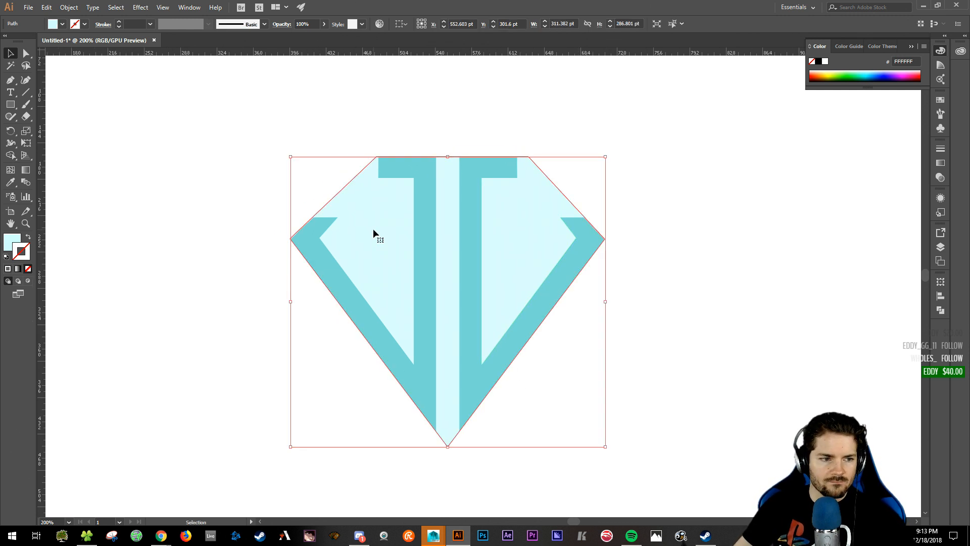
# - Inspect the stroke colours of the diamond and the left teal J without changing them
pyautogui.doubleClick(29, 256)
pyautogui.moveTo(294, 165); pyautogui.dragTo(201, 90)
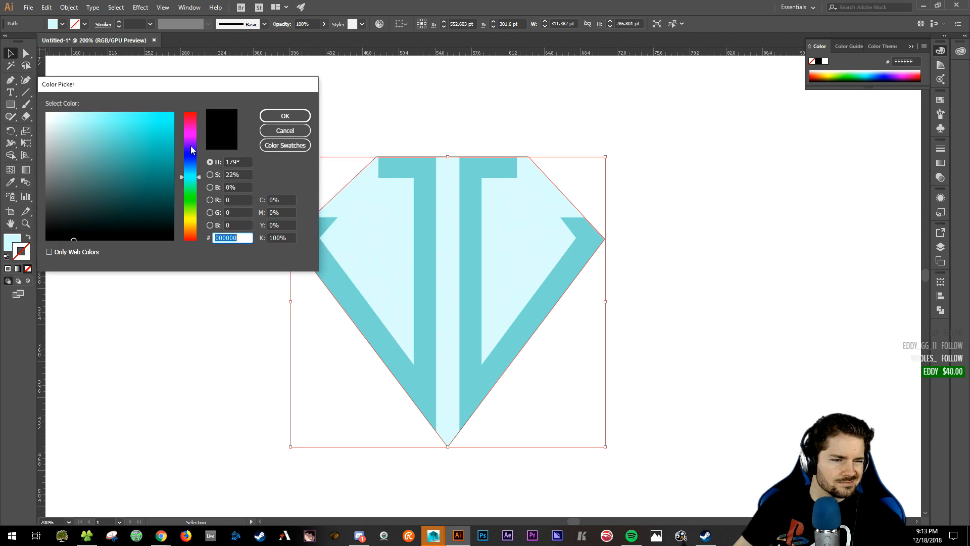
pyautogui.click(275, 131)
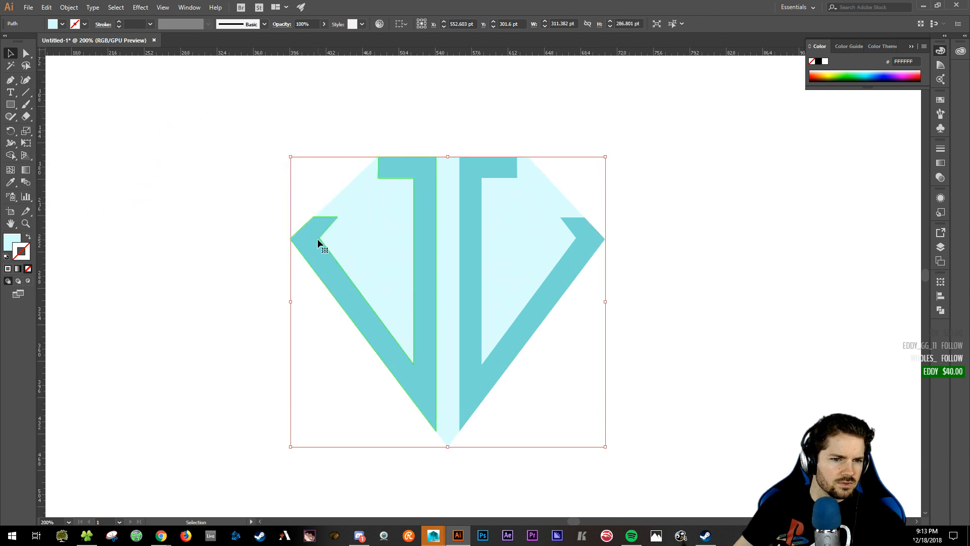
pyautogui.click(317, 238)
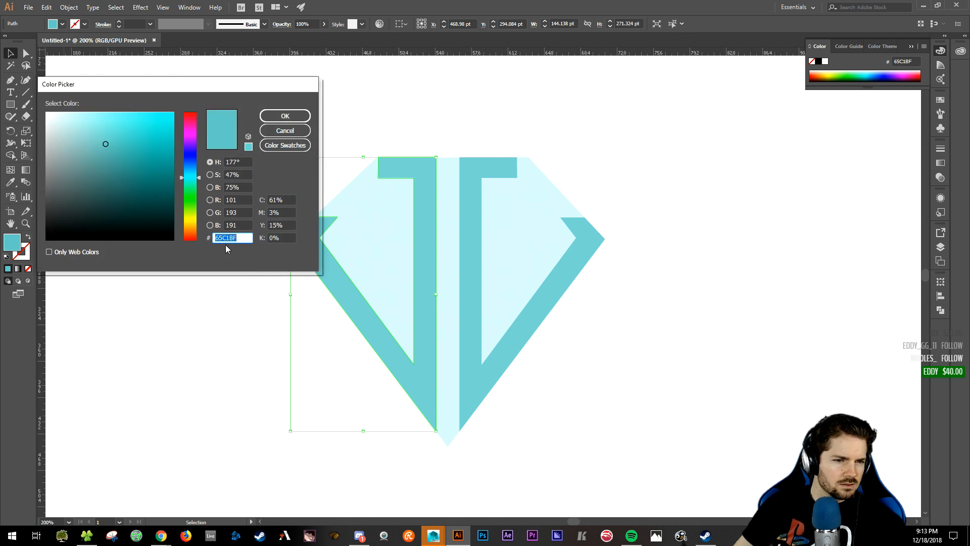
pyautogui.click(282, 116)
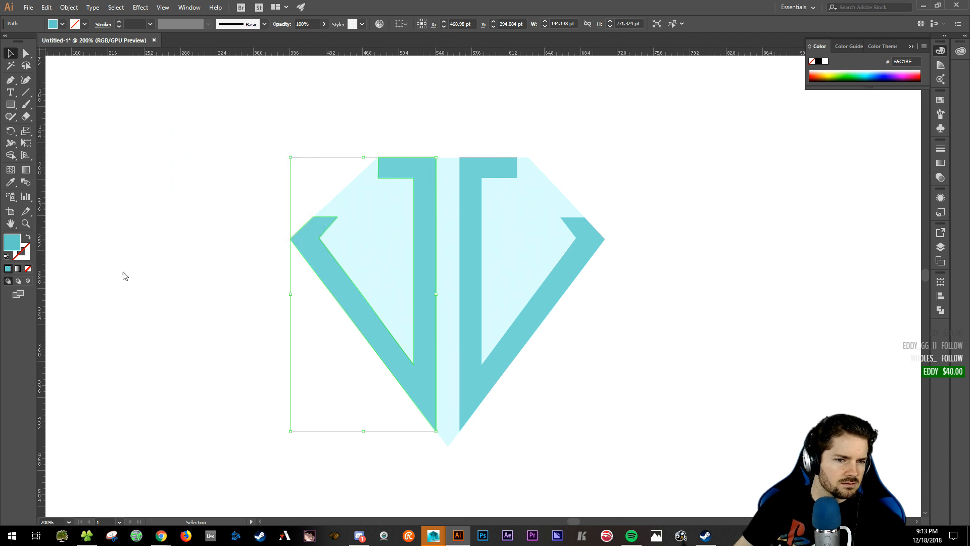
pyautogui.click(374, 240)
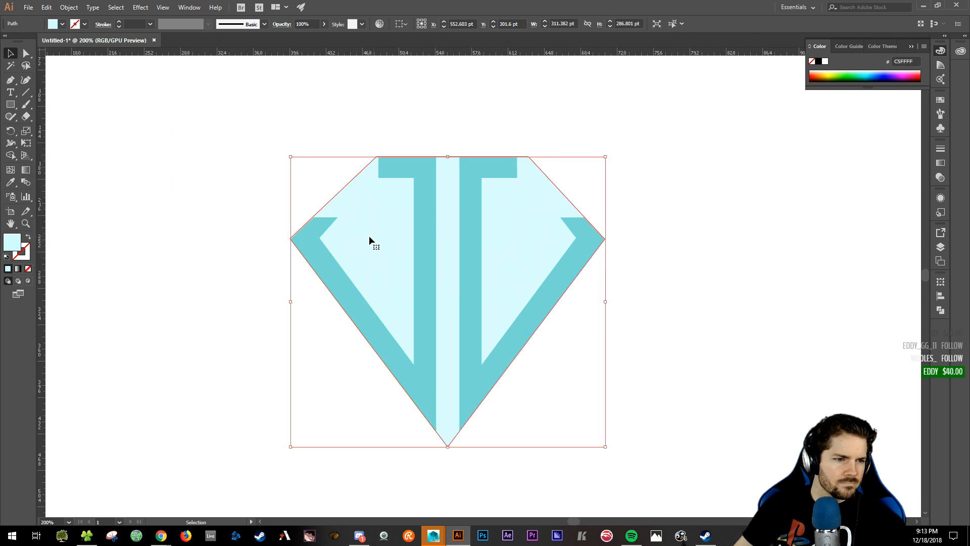
# - Give the light-cyan diamond a 2 pt teal 65C1BF stroke using Draw Behind mode
pyautogui.click(22, 255)
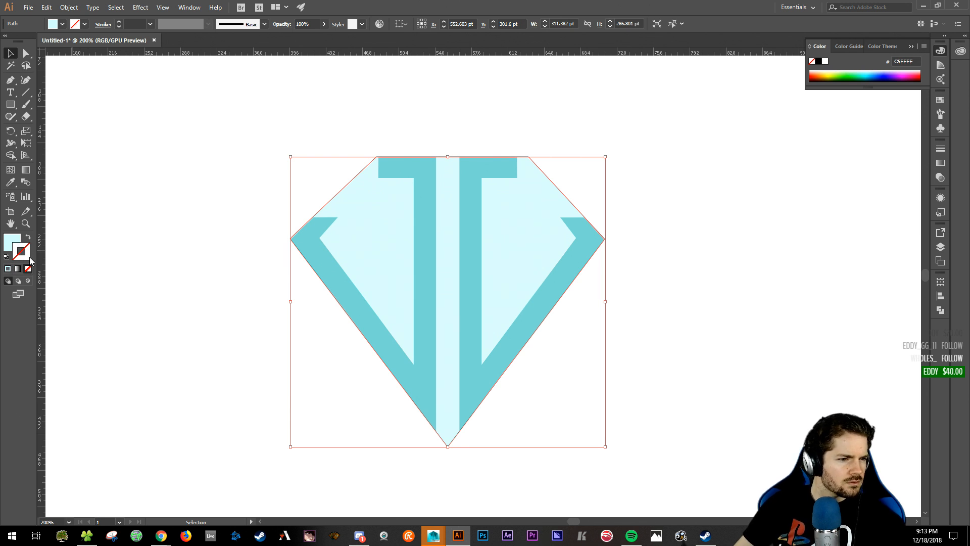
pyautogui.doubleClick(30, 259)
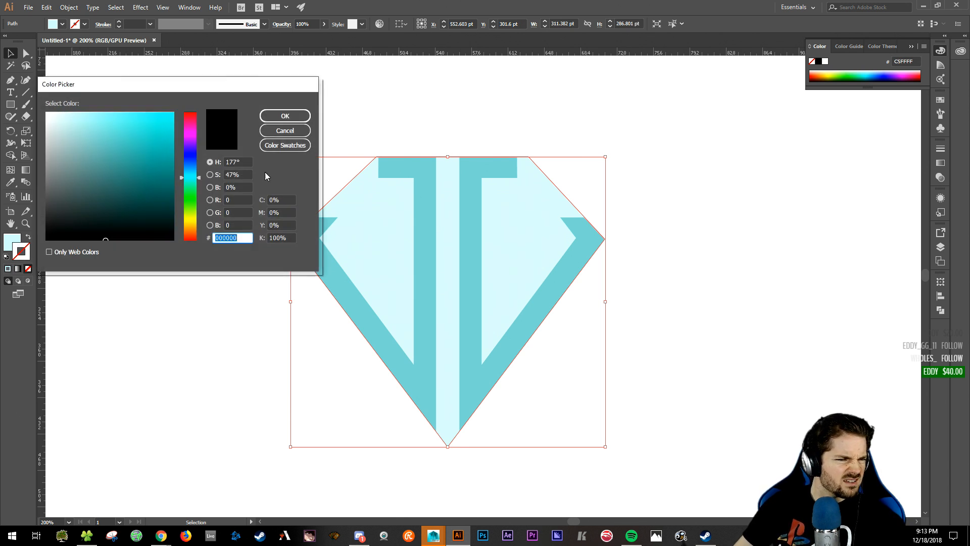
pyautogui.write('65C1BF')
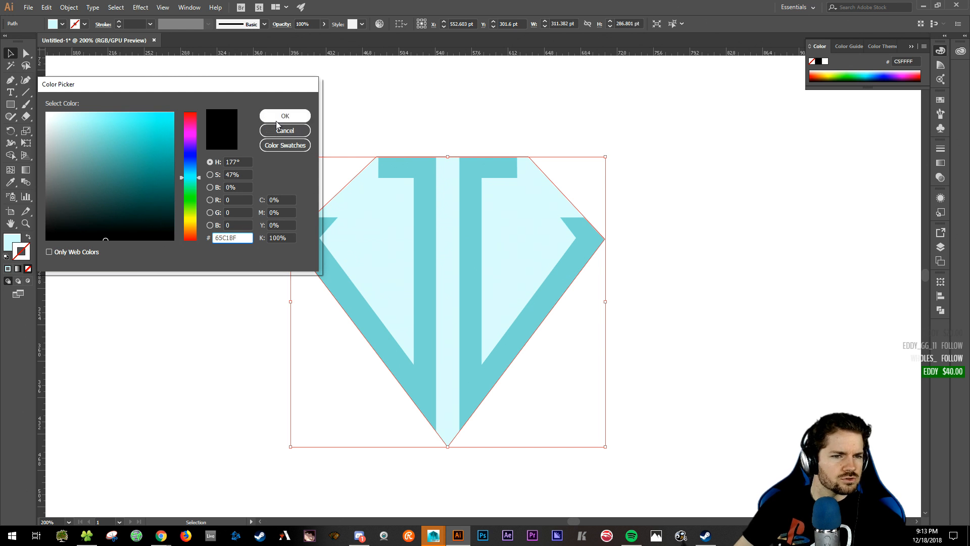
pyautogui.click(277, 117)
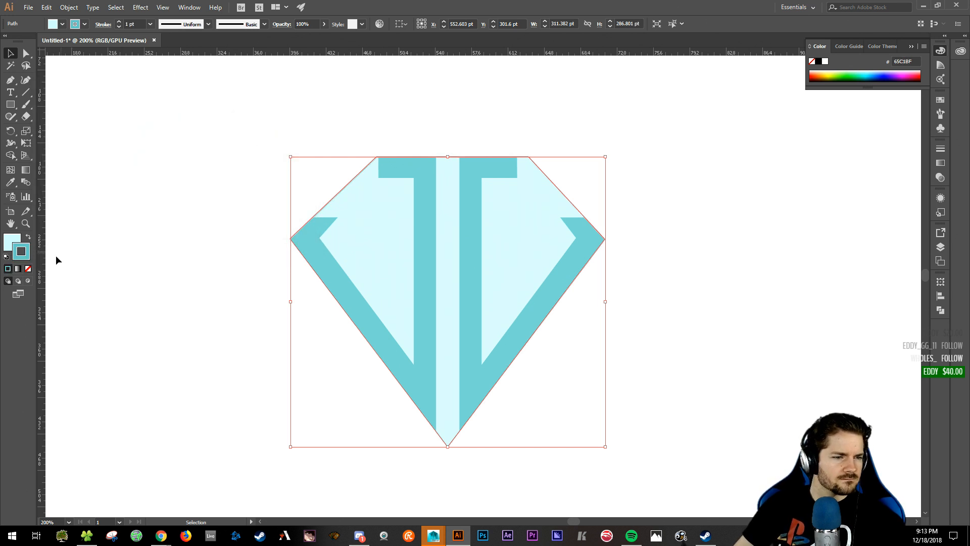
pyautogui.click(18, 281)
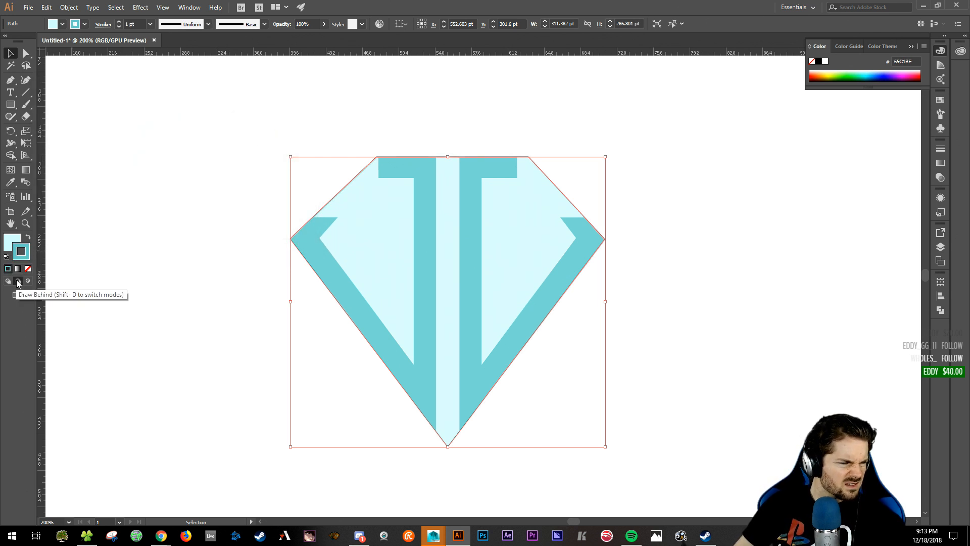
pyautogui.click(17, 281)
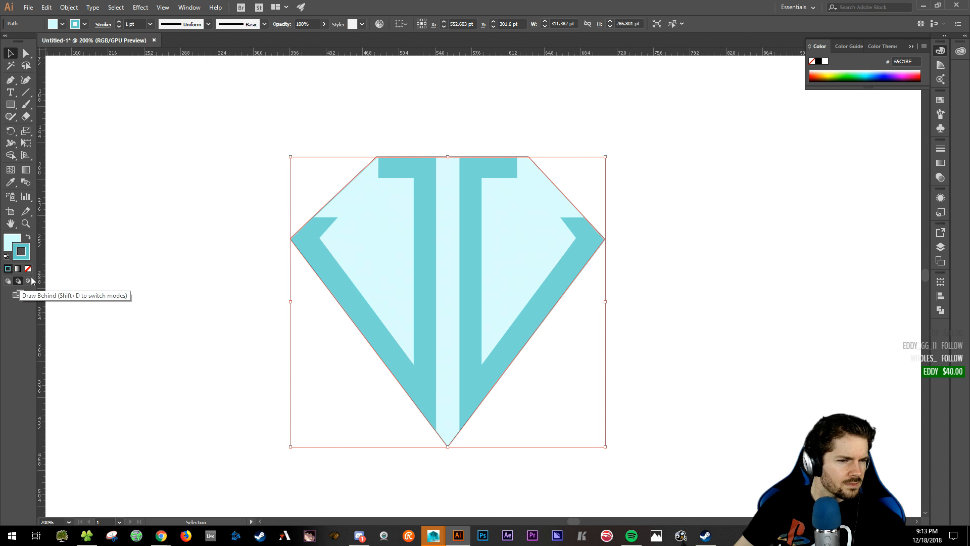
pyautogui.click(190, 113)
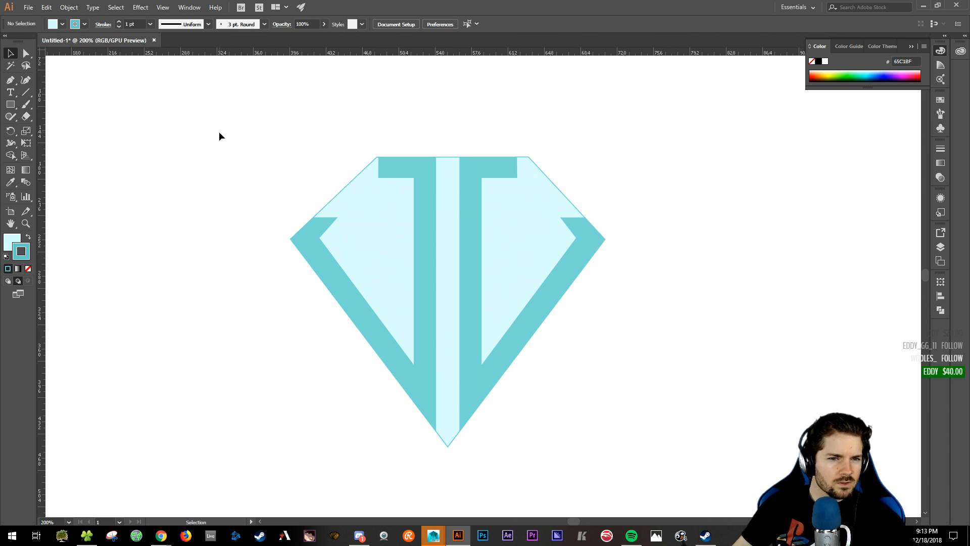
pyautogui.click(369, 223)
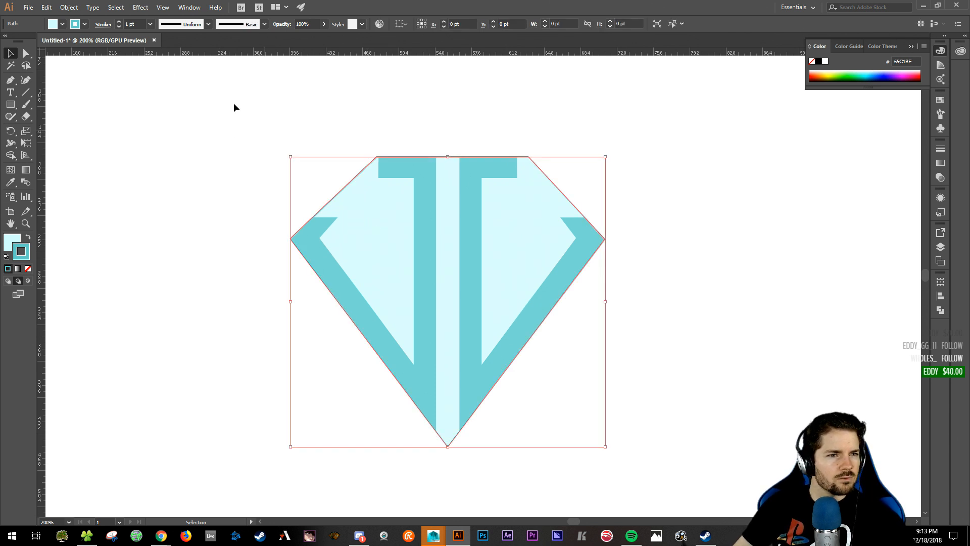
pyautogui.click(118, 22)
pyautogui.click(159, 175)
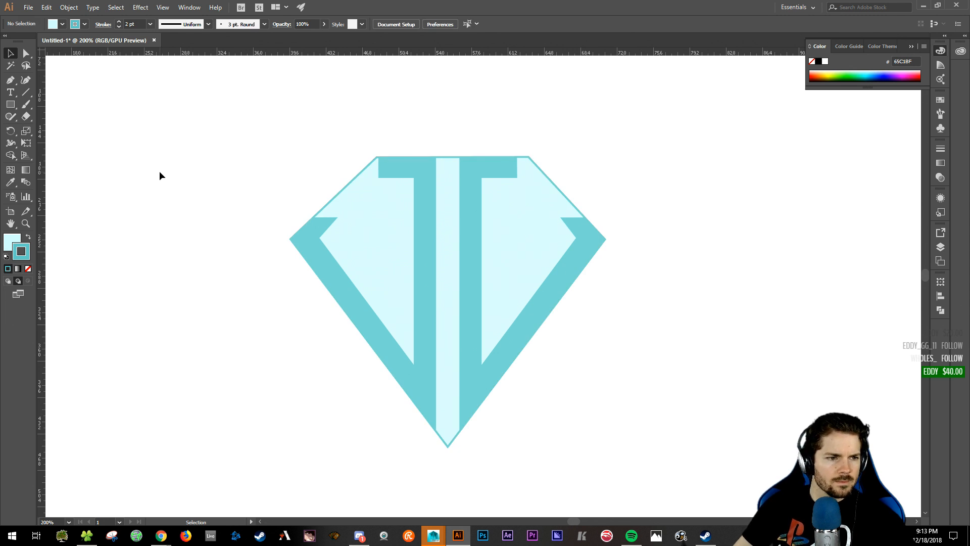
# - Place a copy of the whole diamond logo to the left of the original
pyautogui.moveTo(238, 141); pyautogui.dragTo(682, 461)
pyautogui.keyDown('alt'); pyautogui.moveTo(465, 245); pyautogui.dragTo(146, 245); pyautogui.keyUp('alt')
pyautogui.click(378, 111)
pyautogui.moveTo(307, 124); pyautogui.dragTo(368, 126)
pyautogui.hotkey('ctrl', '-')
pyautogui.hotkey('ctrl', '-')
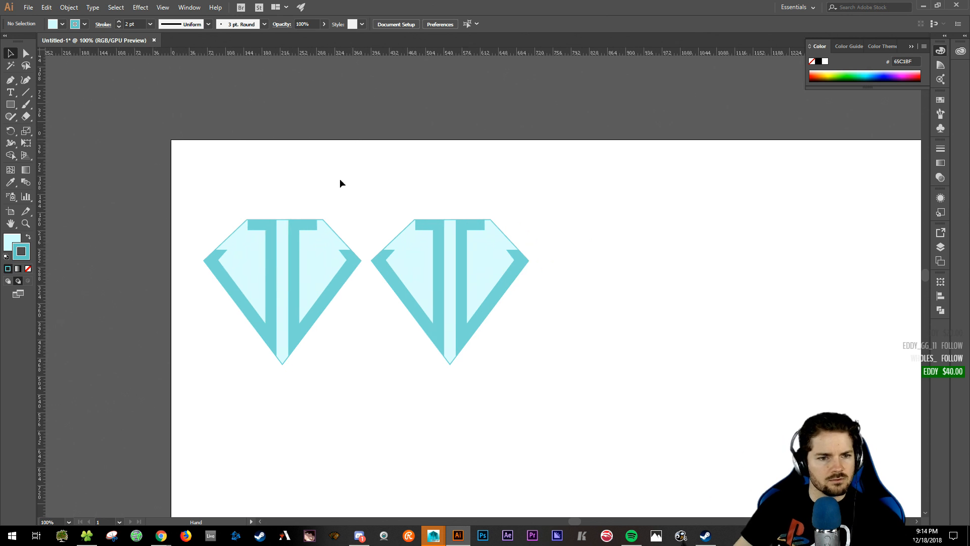
# - Set the left diamond's stroke to None
pyautogui.click(316, 247)
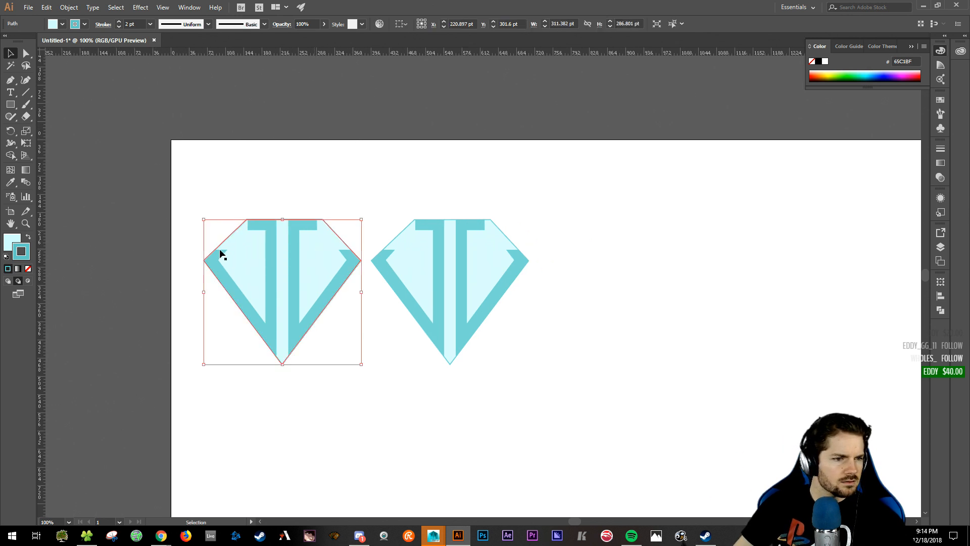
pyautogui.click(29, 268)
pyautogui.click(422, 173)
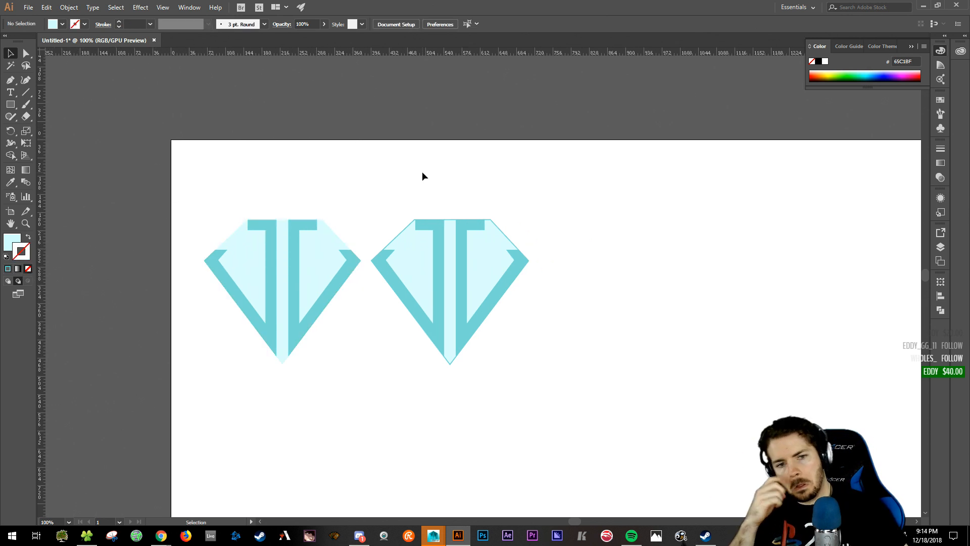
# - Move both diamond logos further right on the artboard
pyautogui.moveTo(230, 179); pyautogui.dragTo(565, 395)
pyautogui.moveTo(419, 265); pyautogui.dragTo(589, 292)
pyautogui.click(739, 397)
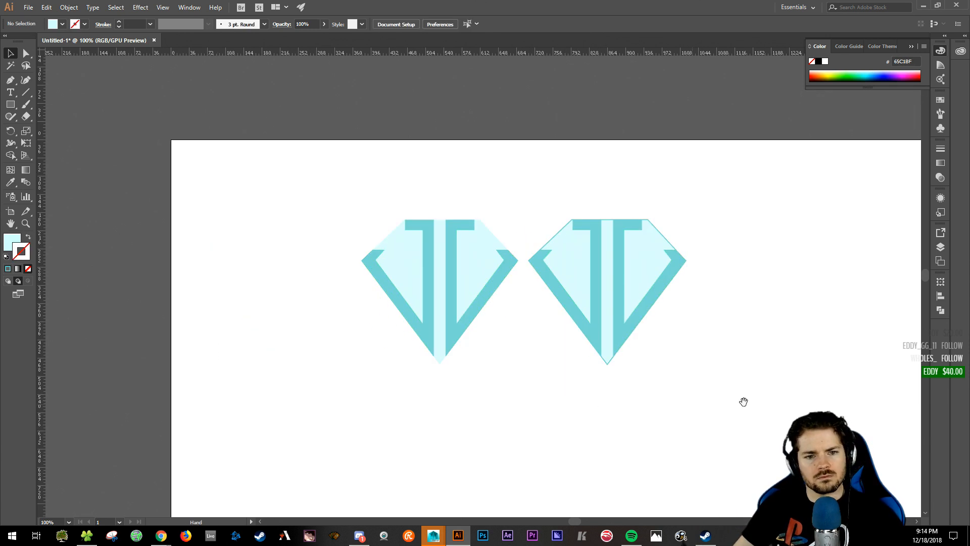
pyautogui.moveTo(762, 403); pyautogui.dragTo(629, 369)
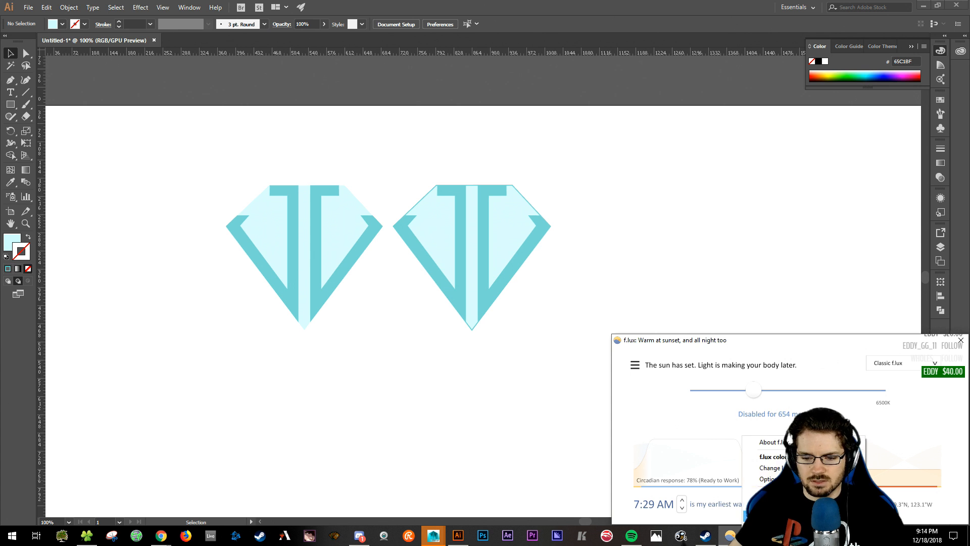
# - Turn f.lux's colour adjustment back on and reopen its settings window
pyautogui.click(614, 489)
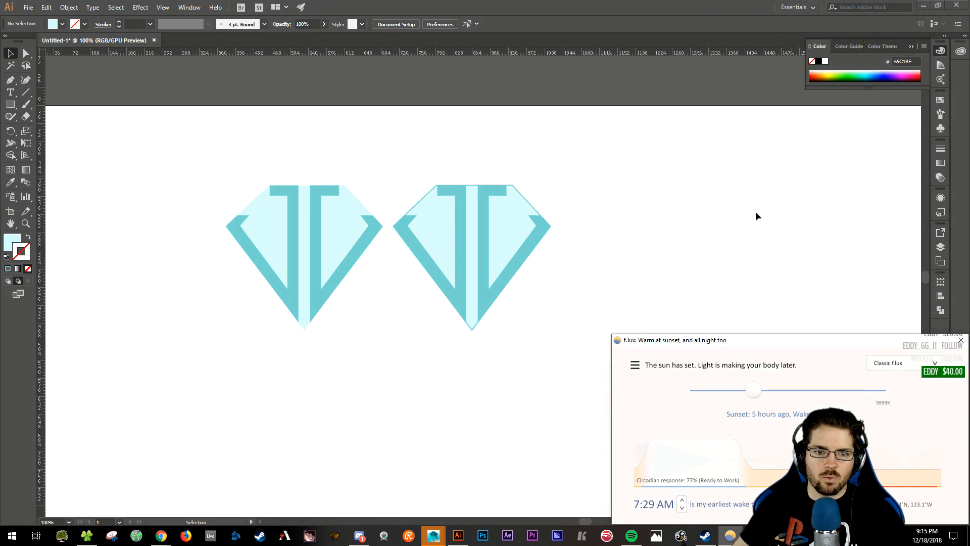
pyautogui.click(727, 221)
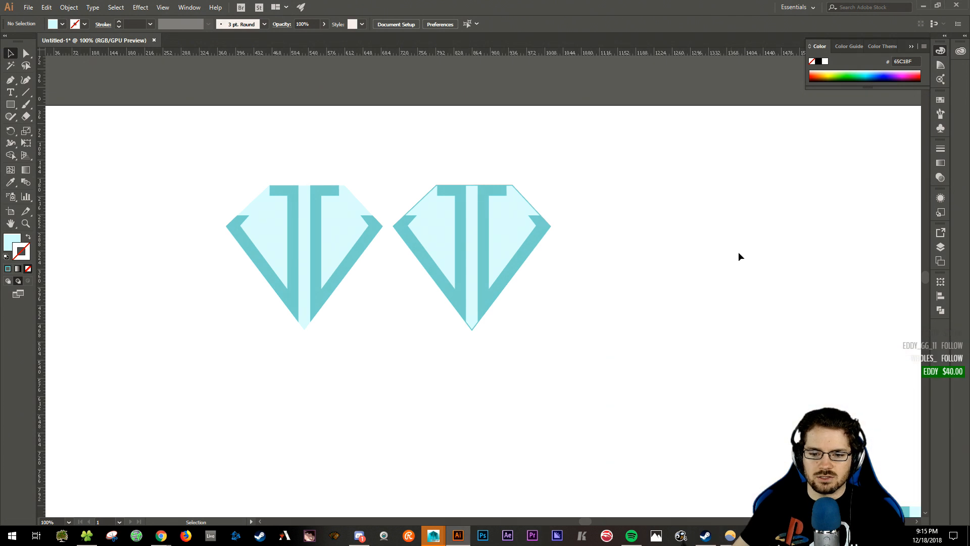
pyautogui.click(733, 537)
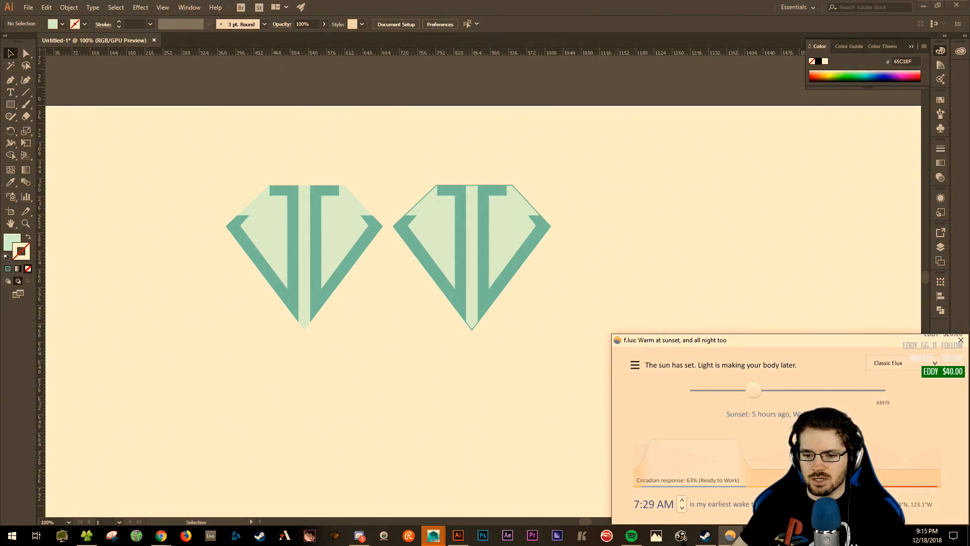
# - Disable f.lux until sunrise from its tray menu
pyautogui.rightClick(730, 535)
pyautogui.moveTo(753, 510)
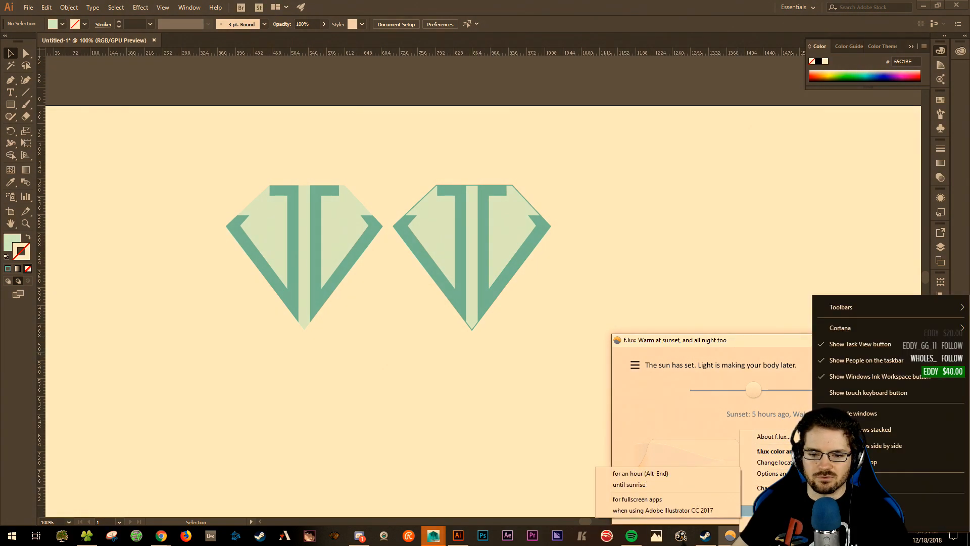
pyautogui.click(666, 484)
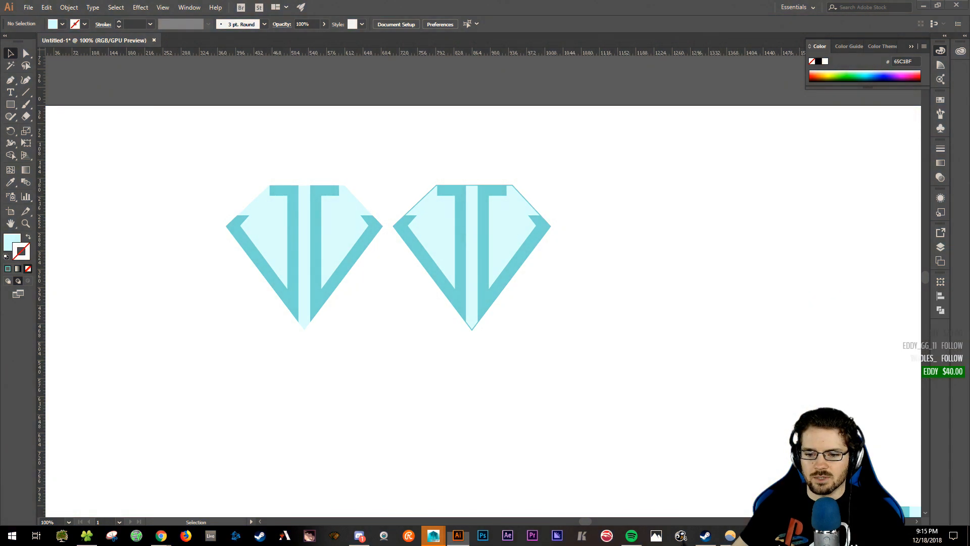
pyautogui.click(739, 243)
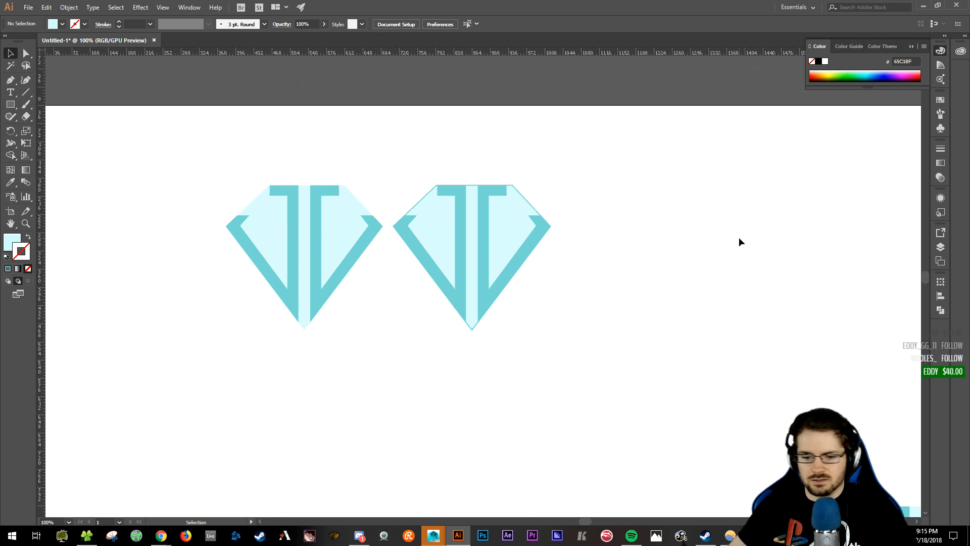
# - Quit the Epic game launcher from the system tray
pyautogui.click(883, 536)
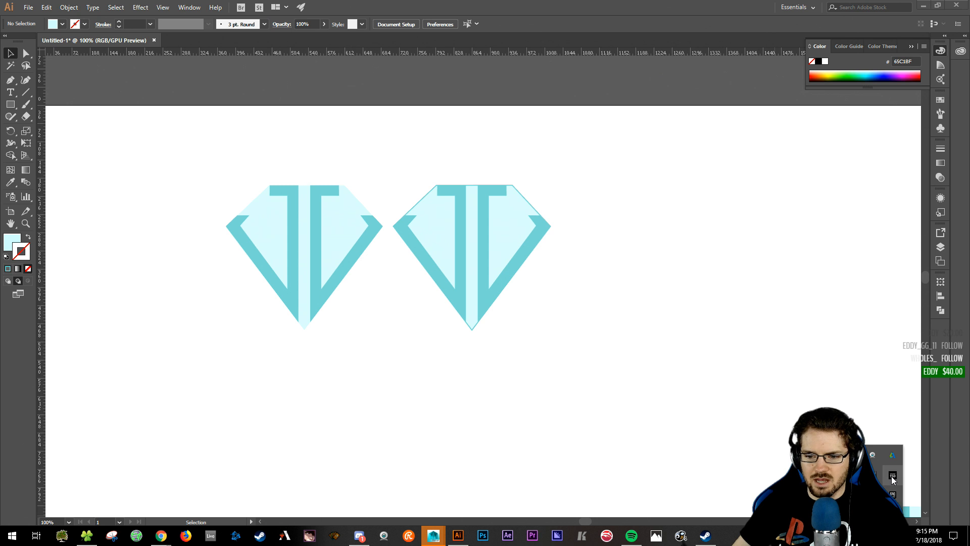
pyautogui.rightClick(892, 494)
pyautogui.click(904, 486)
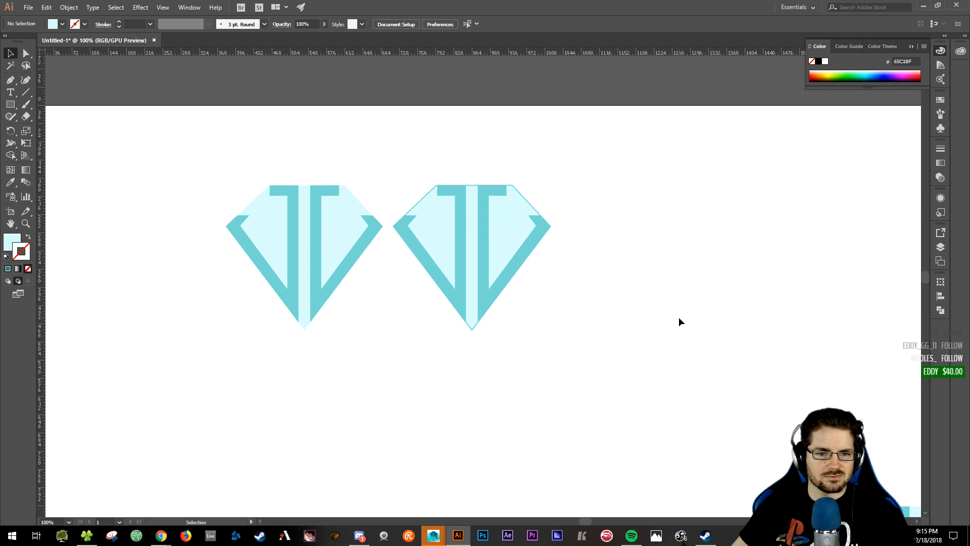
# - Drag the right diamond to the artboard's right edge, then bring up the Chrome search results
pyautogui.hscroll(-2, 468, 359)
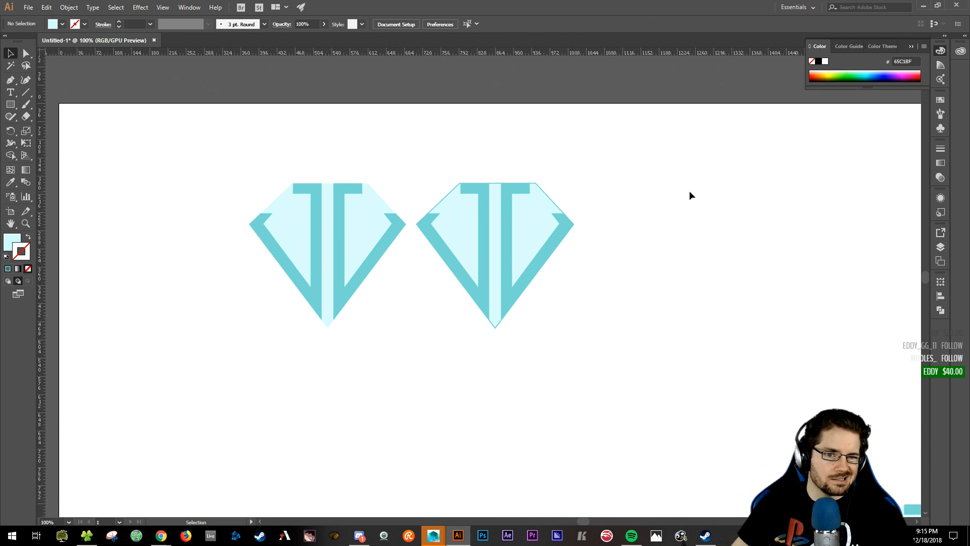
pyautogui.moveTo(448, 156); pyautogui.dragTo(905, 224)
pyautogui.click(507, 297)
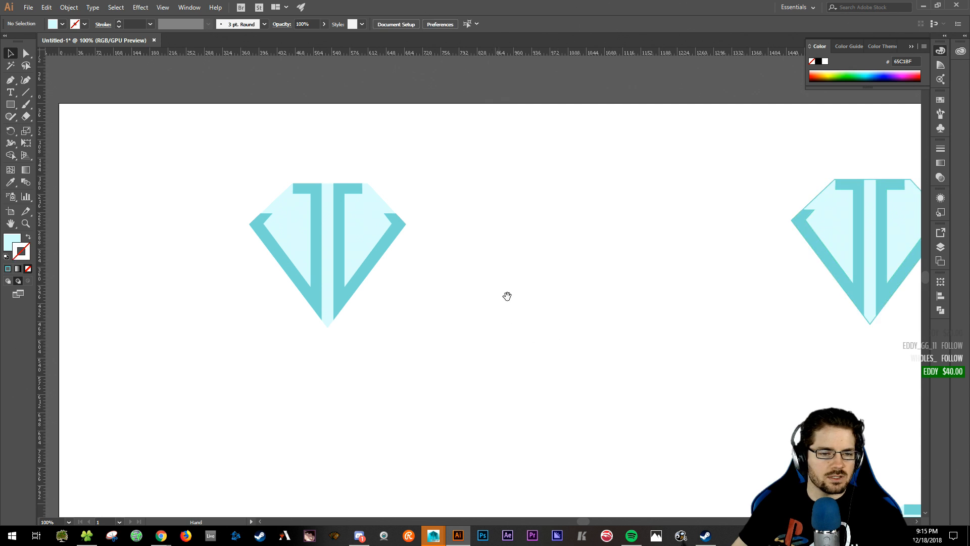
pyautogui.moveTo(507, 297); pyautogui.dragTo(605, 303)
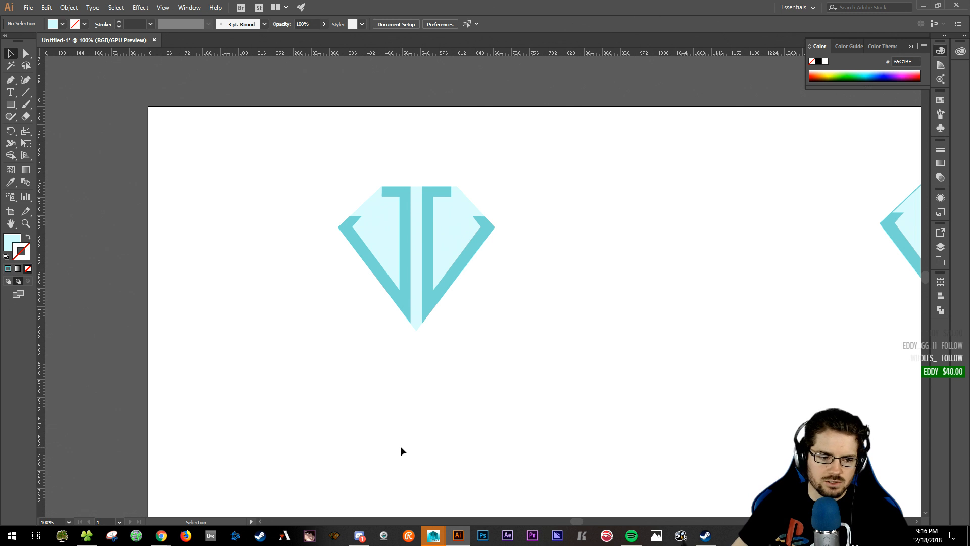
pyautogui.moveTo(158, 541)
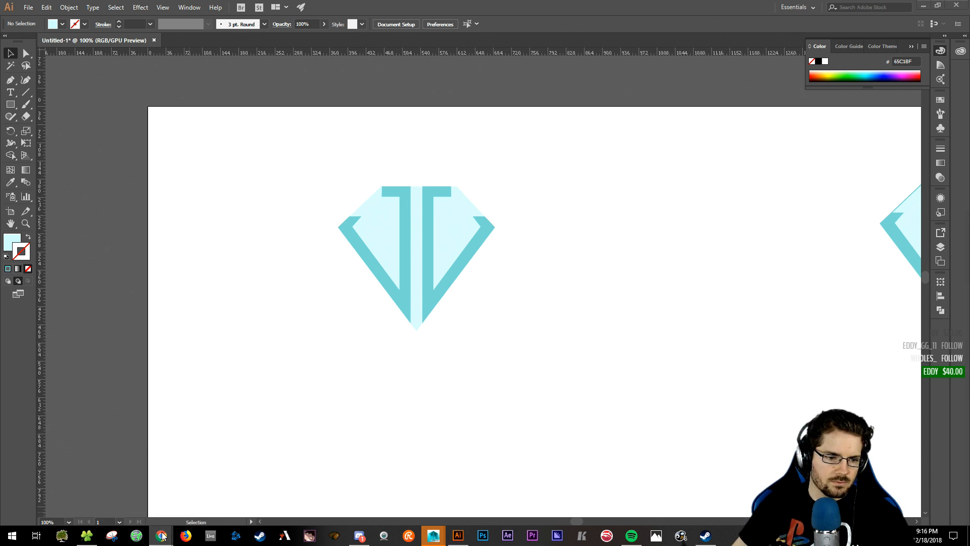
pyautogui.click(217, 498)
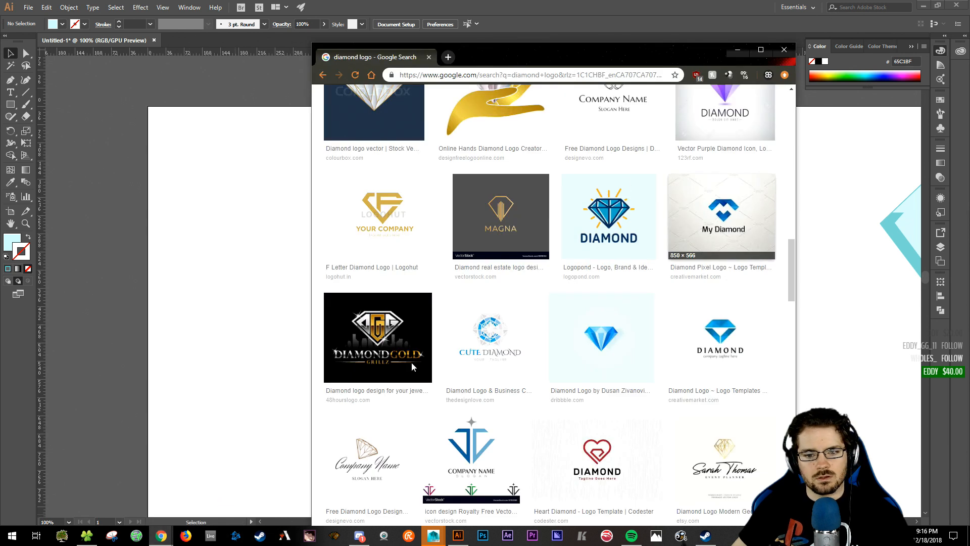
# - Scroll the 'diamond logo' image results and drag the Chrome window off screen
pyautogui.scroll(1, 488, 452)
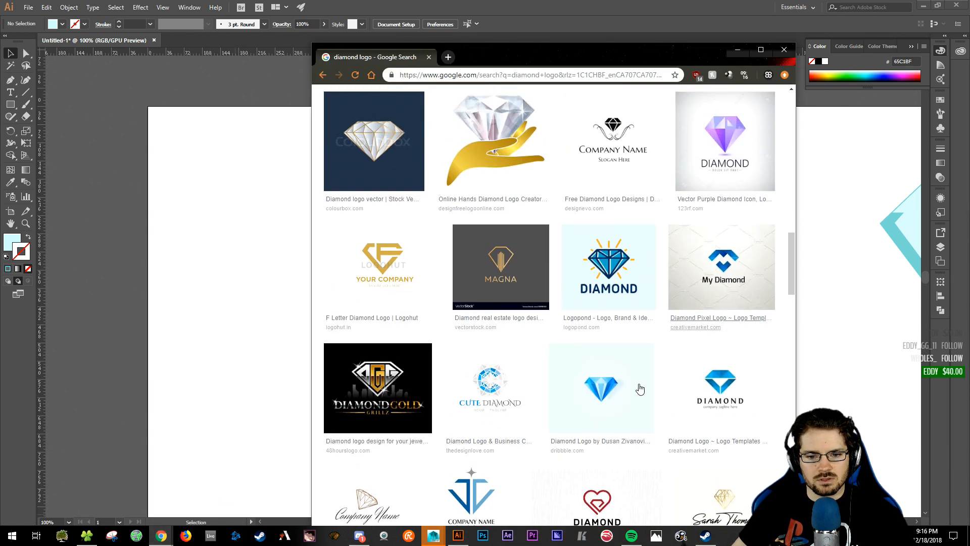
pyautogui.moveTo(577, 51); pyautogui.dragTo(969, 53)
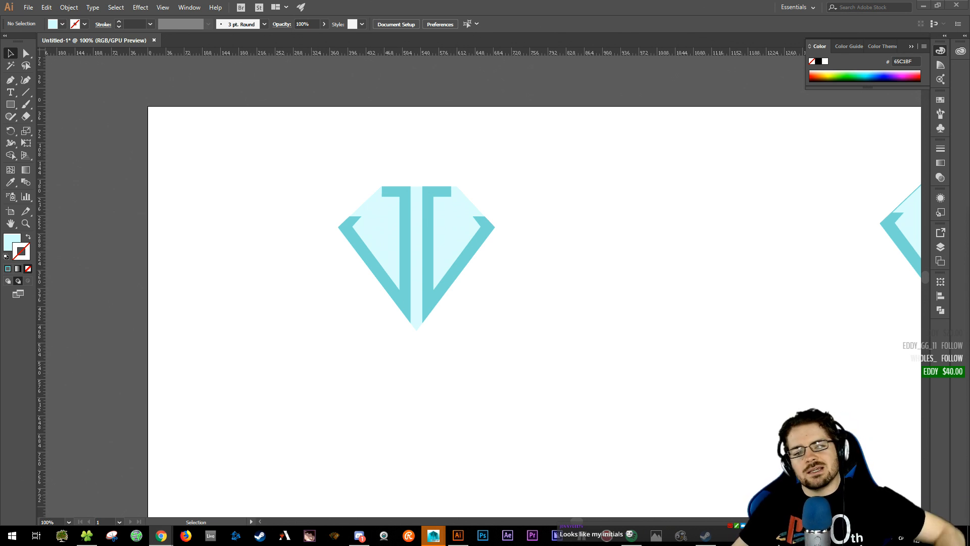
# - Pan to the moved diamond, select its right J path, and zoom to 200%
pyautogui.click(635, 380)
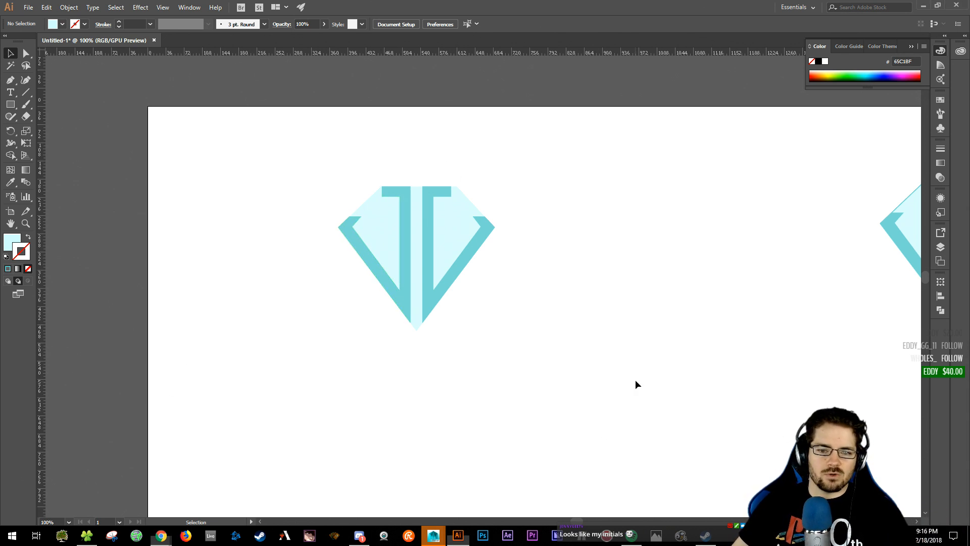
pyautogui.moveTo(722, 377); pyautogui.dragTo(318, 181)
pyautogui.moveTo(575, 283); pyautogui.dragTo(541, 283)
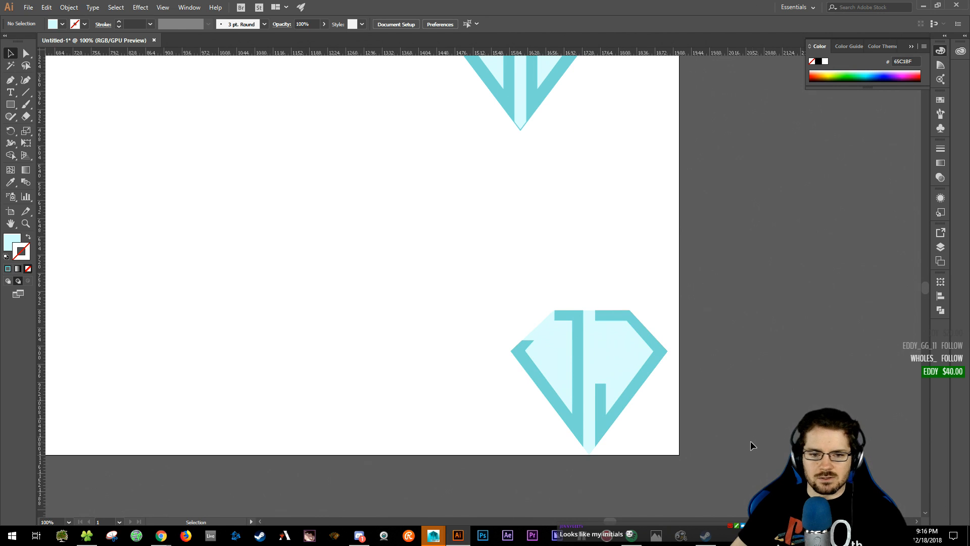
pyautogui.click(598, 396)
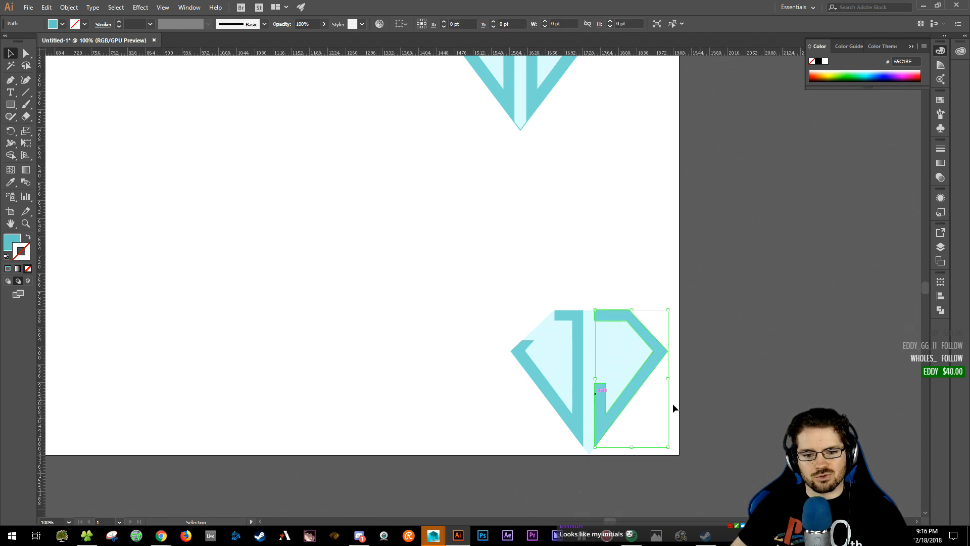
pyautogui.moveTo(485, 273); pyautogui.dragTo(398, 235)
pyautogui.hotkey('ctrl', '=')
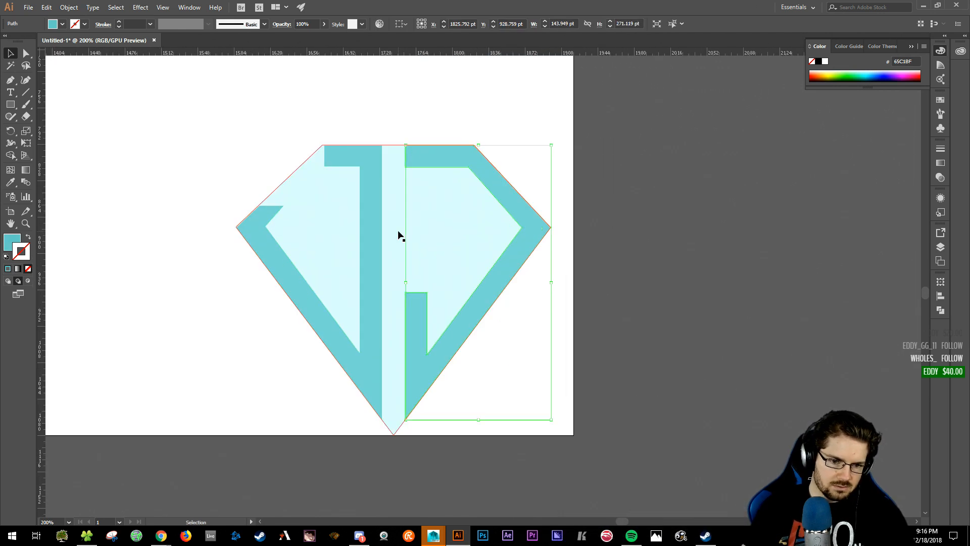
pyautogui.click(644, 434)
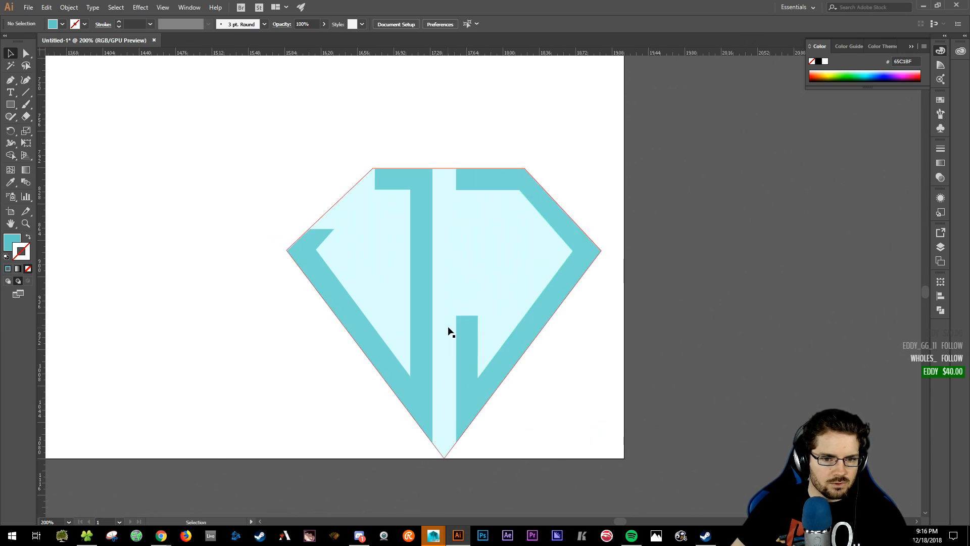
pyautogui.click(468, 328)
# - Drag the top anchor of the right J's short stem up toward the diamond's middle
pyautogui.keyDown('ctrl'); pyautogui.click(477, 316); pyautogui.keyUp('ctrl')
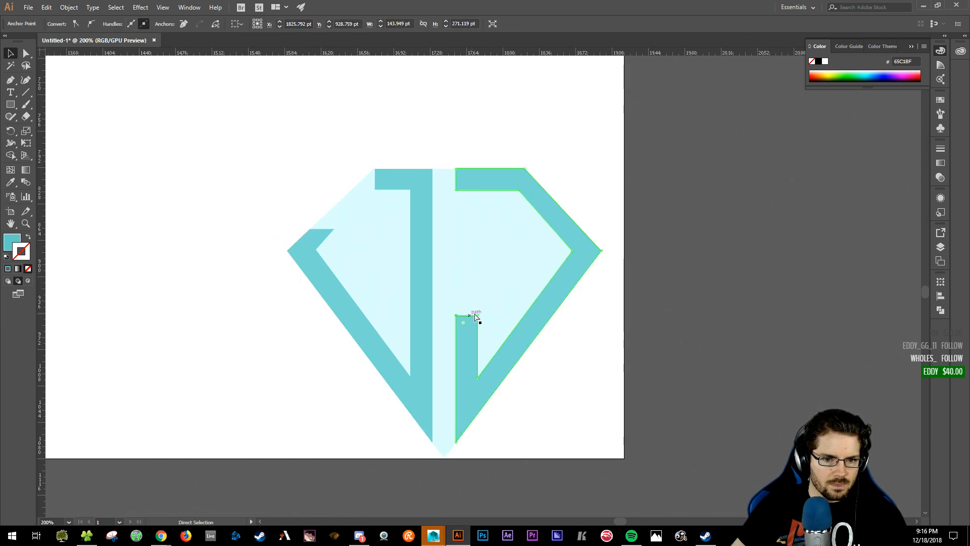
pyautogui.moveTo(467, 317); pyautogui.dragTo(468, 235)
pyautogui.moveTo(468, 236)
pyautogui.mouseDown()
pyautogui.moveTo(465, 262)
pyautogui.moveTo(465, 252)
pyautogui.mouseUp()
pyautogui.moveTo(468, 251); pyautogui.dragTo(464, 251)
# - Add a horizontal ruler guide across the diamond's widest points at 400% zoom
pyautogui.moveTo(314, 52); pyautogui.dragTo(351, 248)
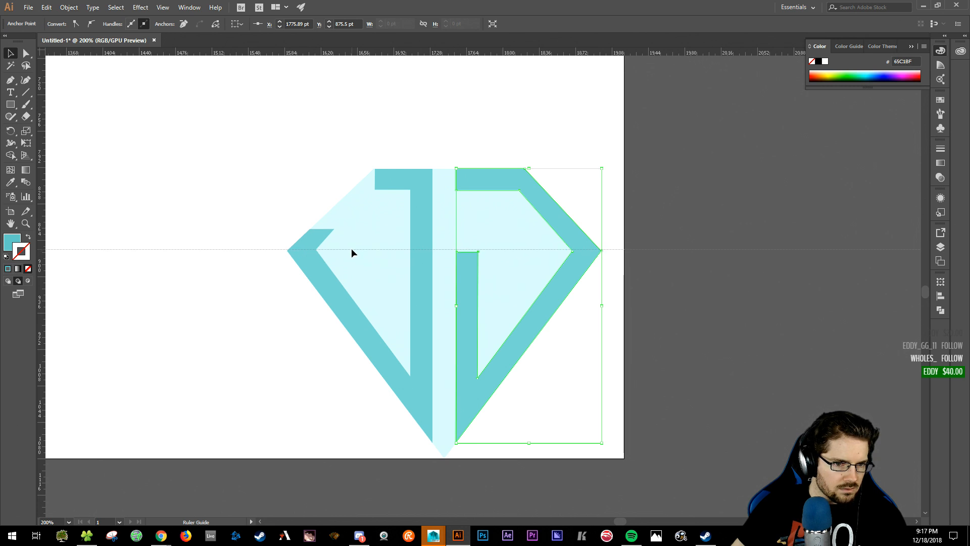
pyautogui.hotkey('ctrl', '=')
pyautogui.hotkey('ctrl', '=')
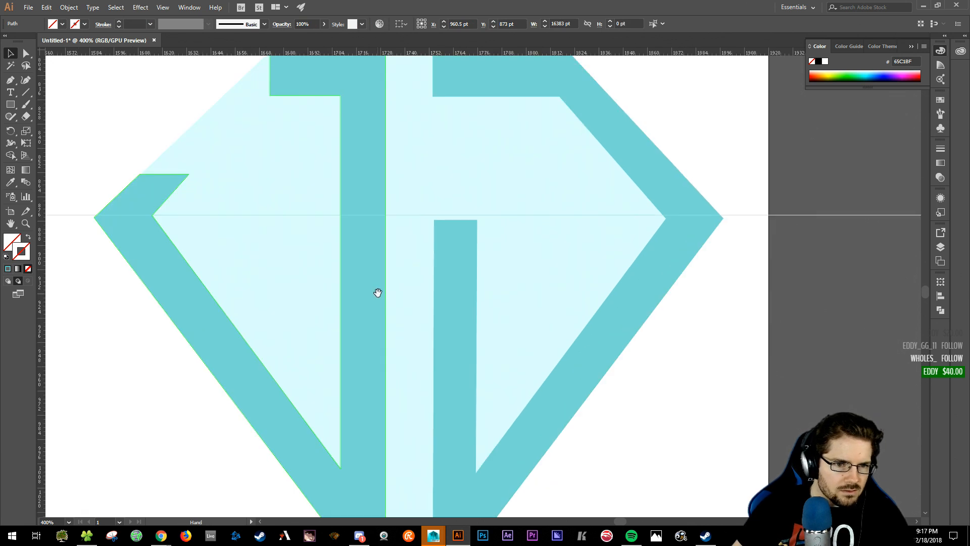
pyautogui.moveTo(377, 288); pyautogui.dragTo(472, 301)
pyautogui.moveTo(149, 229); pyautogui.dragTo(157, 231)
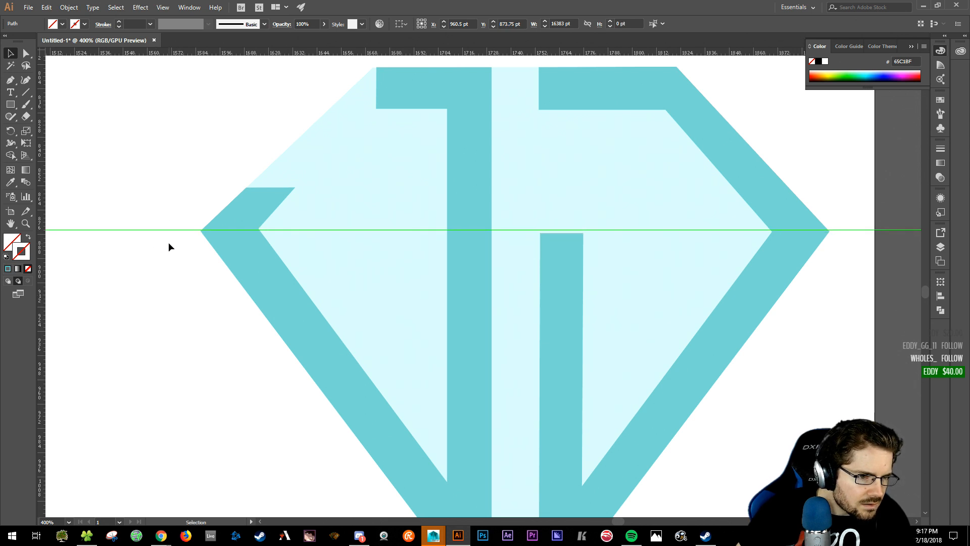
pyautogui.press('Down')
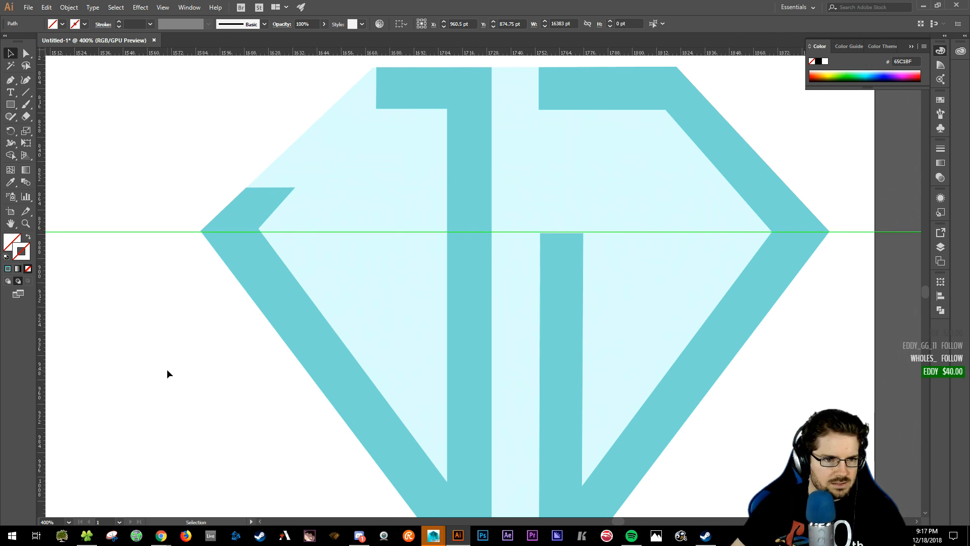
# - Snap the chevron's left corner anchor onto the guide at 800% zoom
pyautogui.press('a')
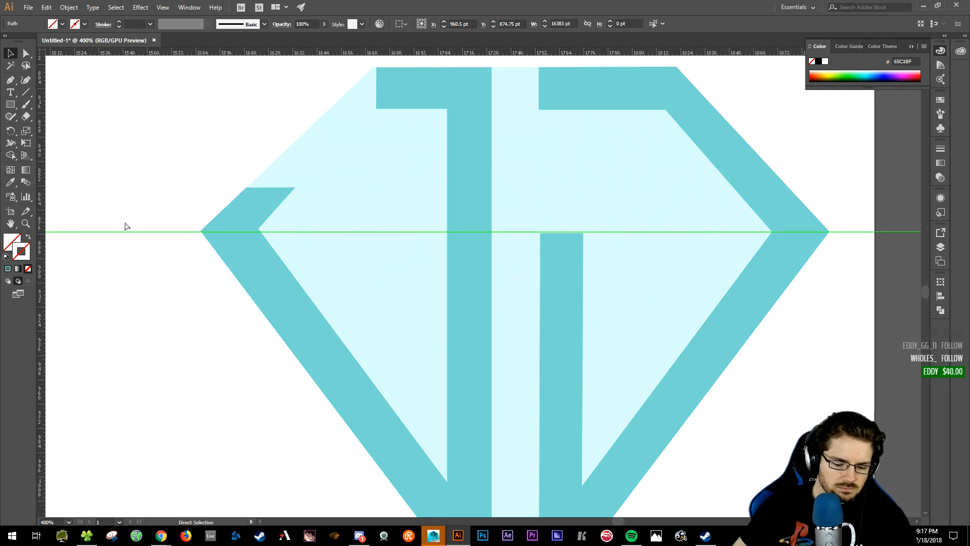
pyautogui.hotkey('ctrl', '=')
pyautogui.hotkey('ctrl', '=')
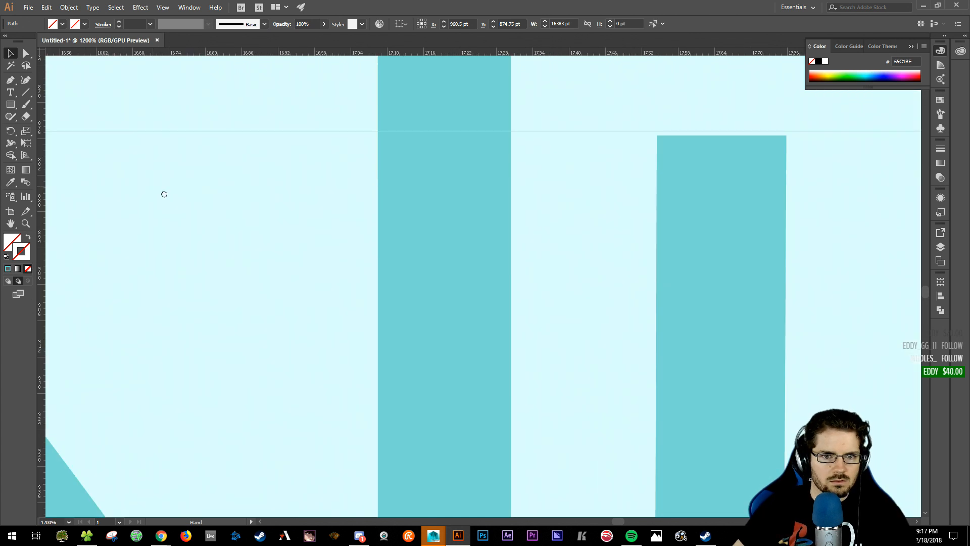
pyautogui.moveTo(162, 193); pyautogui.dragTo(683, 338)
pyautogui.moveTo(314, 280); pyautogui.dragTo(316, 258)
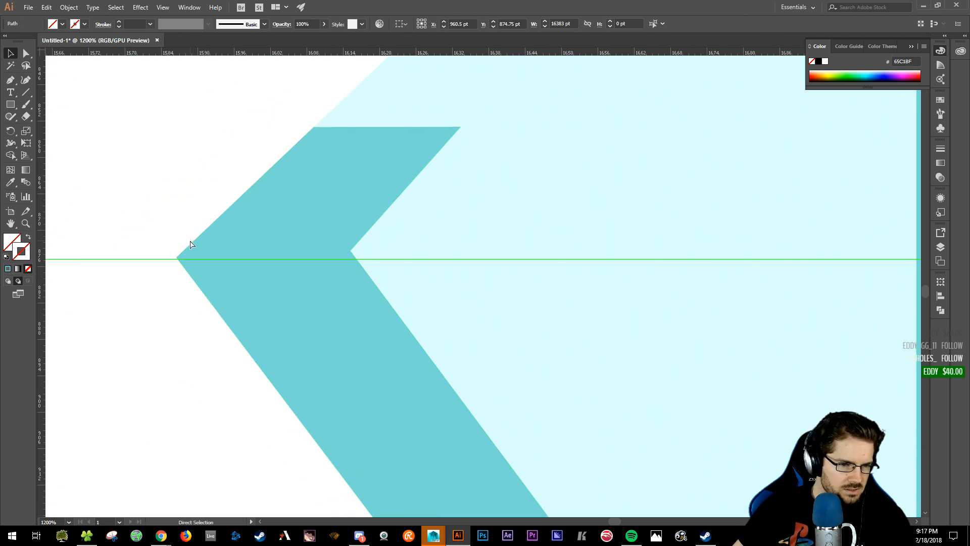
pyautogui.click(177, 259)
pyautogui.moveTo(177, 258)
pyautogui.mouseDown()
pyautogui.moveTo(150, 250)
pyautogui.moveTo(147, 260)
pyautogui.moveTo(177, 259)
pyautogui.moveTo(204, 219)
pyautogui.moveTo(184, 236)
pyautogui.moveTo(176, 230)
pyautogui.moveTo(186, 249)
pyautogui.moveTo(177, 235)
pyautogui.moveTo(177, 260)
pyautogui.mouseUp()
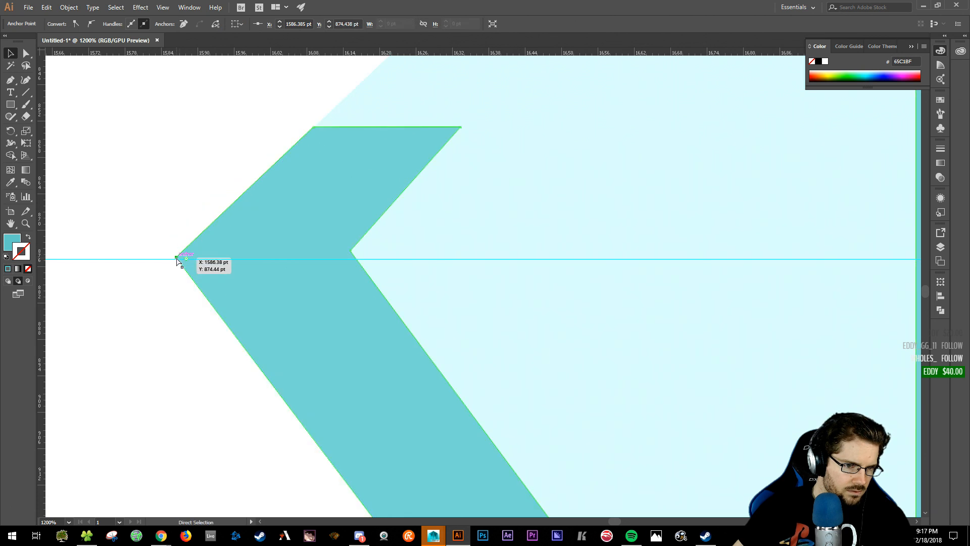
# - Move the left arm's inner anchor down onto the horizontal guide
pyautogui.click(156, 198)
pyautogui.press('a')
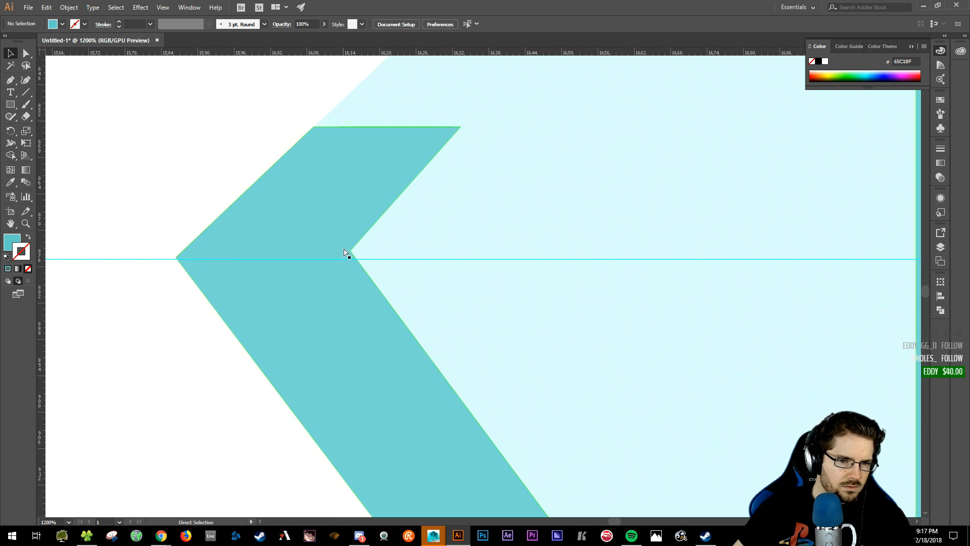
pyautogui.click(353, 257)
pyautogui.moveTo(350, 251); pyautogui.dragTo(351, 260)
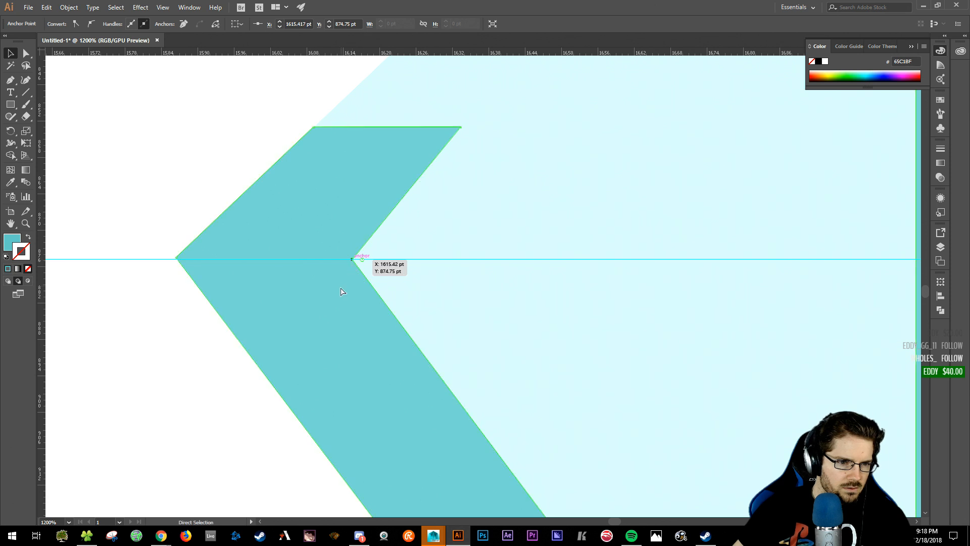
pyautogui.click(159, 165)
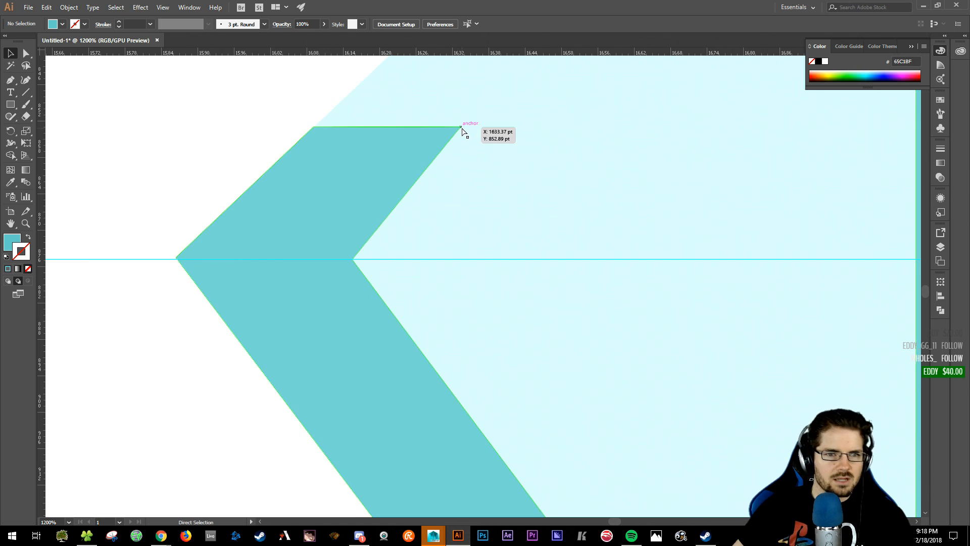
# - Raise the short right bar's two top corners until they snap onto the guide
pyautogui.press('space')
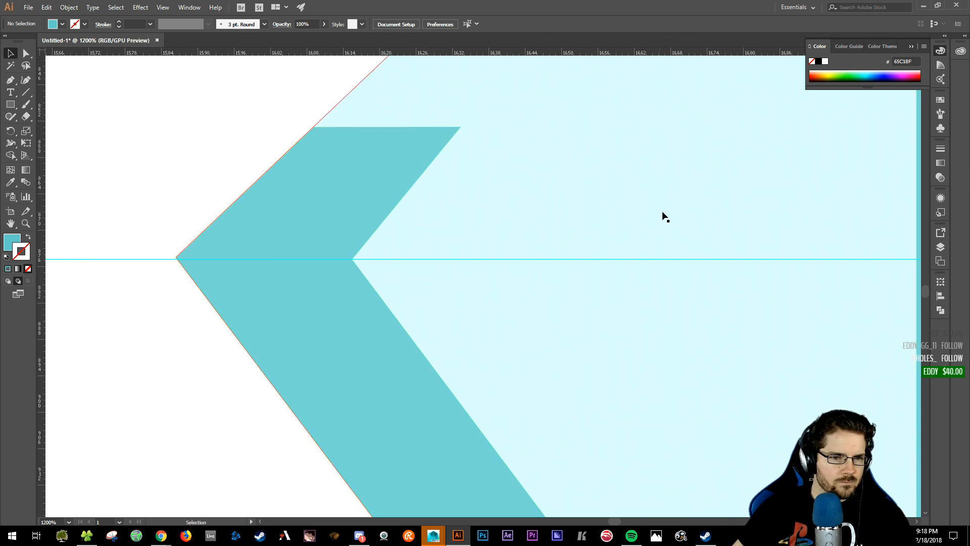
pyautogui.moveTo(710, 218); pyautogui.dragTo(441, 227)
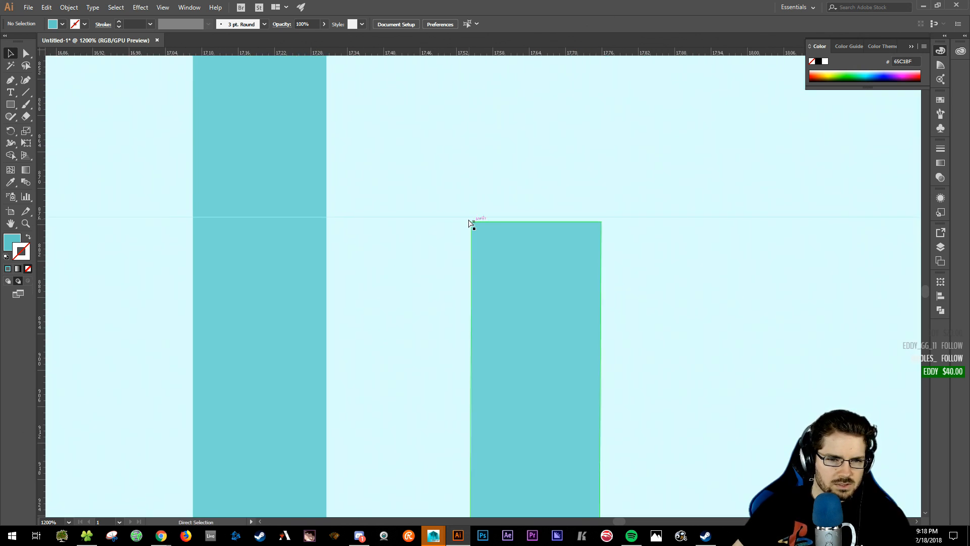
pyautogui.click(472, 223)
pyautogui.click(601, 221)
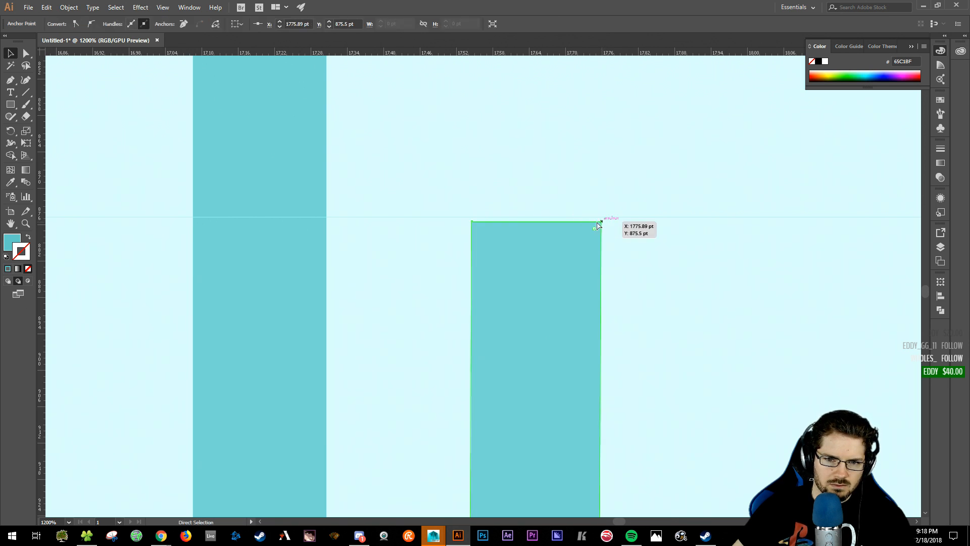
pyautogui.keyDown('shift'); pyautogui.click(472, 223); pyautogui.keyUp('shift')
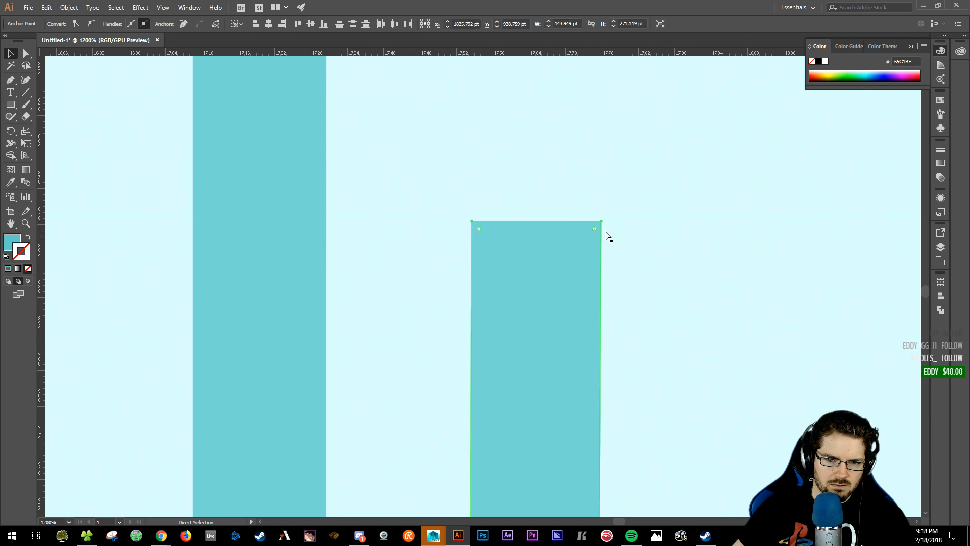
pyautogui.moveTo(602, 223); pyautogui.dragTo(604, 217)
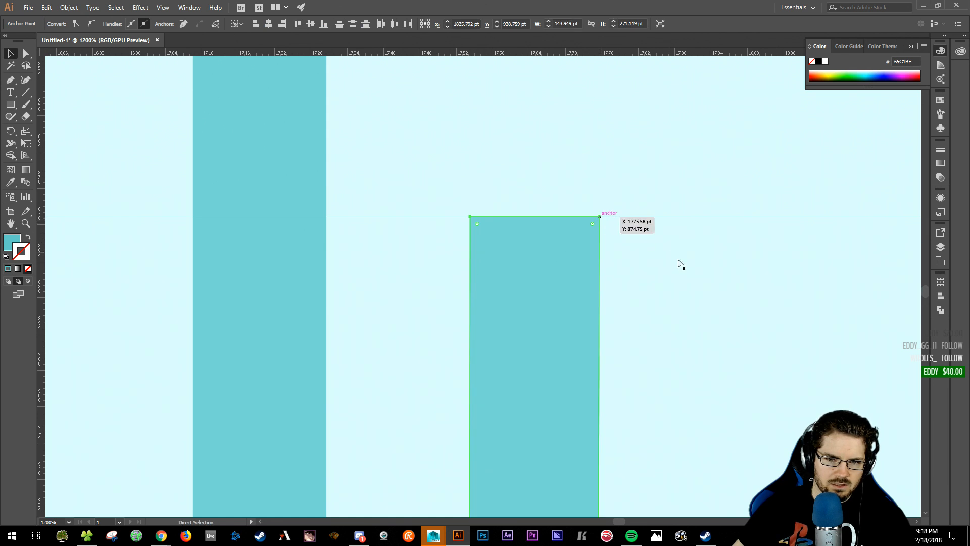
pyautogui.moveTo(579, 162); pyautogui.dragTo(532, 205)
pyautogui.click(493, 184)
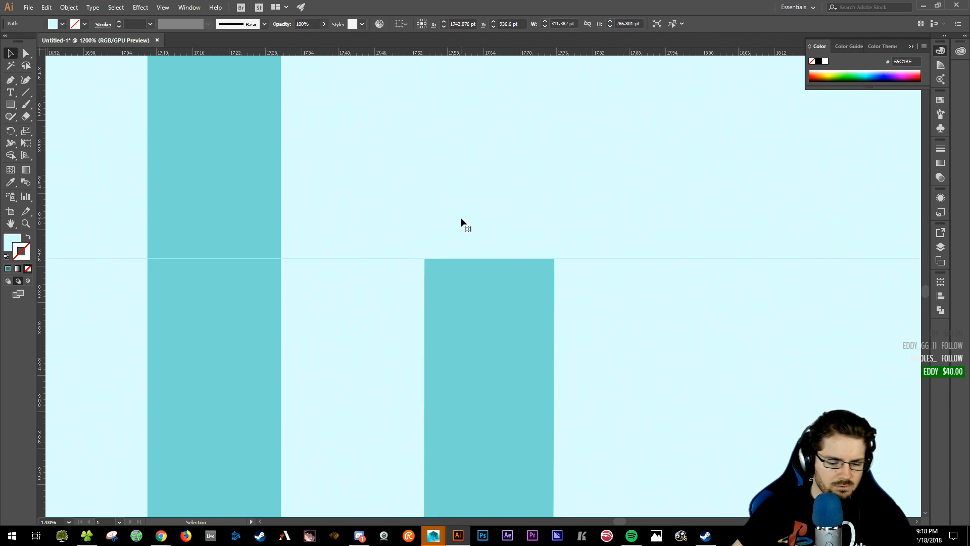
# - Abandon an unfinished Pen path and select the outer hexagon background shape
pyautogui.press('p')
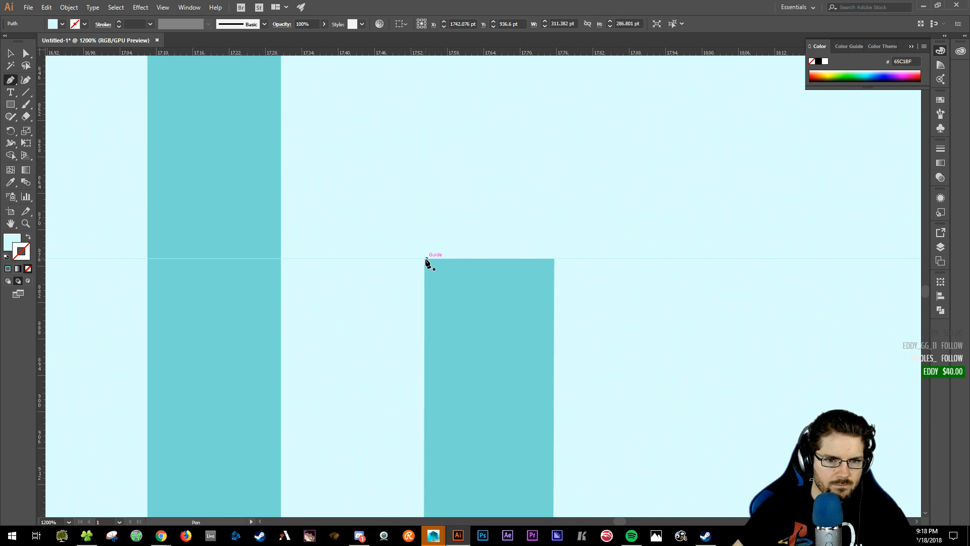
pyautogui.click(425, 259)
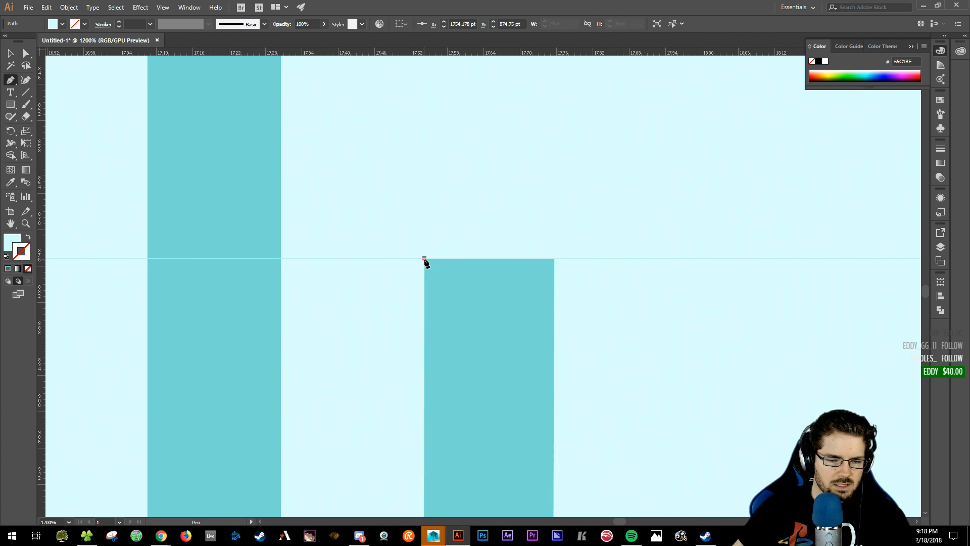
pyautogui.hotkey('ctrl', '-')
pyautogui.hotkey('ctrl', '-')
pyautogui.hotkey('ctrl', '-')
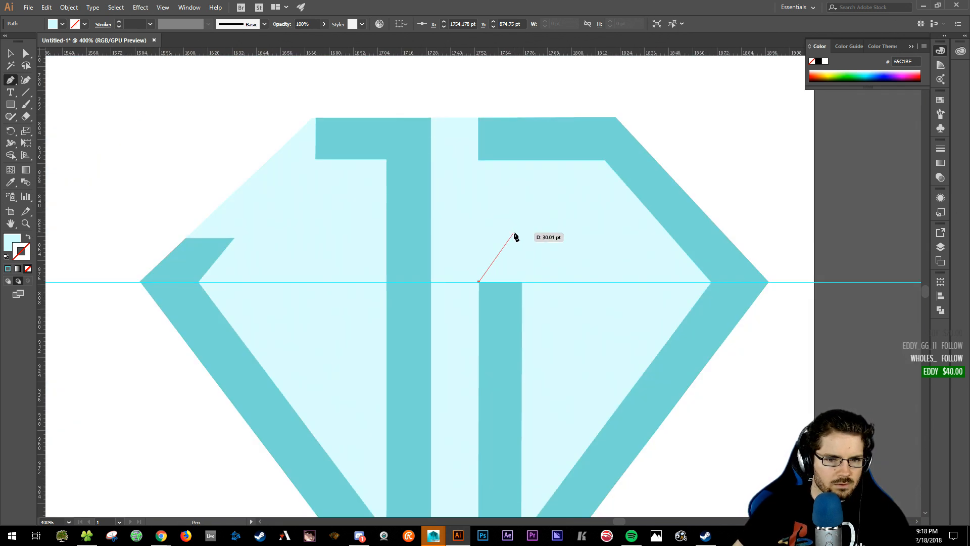
pyautogui.press('Escape')
pyautogui.keyDown('ctrl'); pyautogui.click(512, 239); pyautogui.keyUp('ctrl')
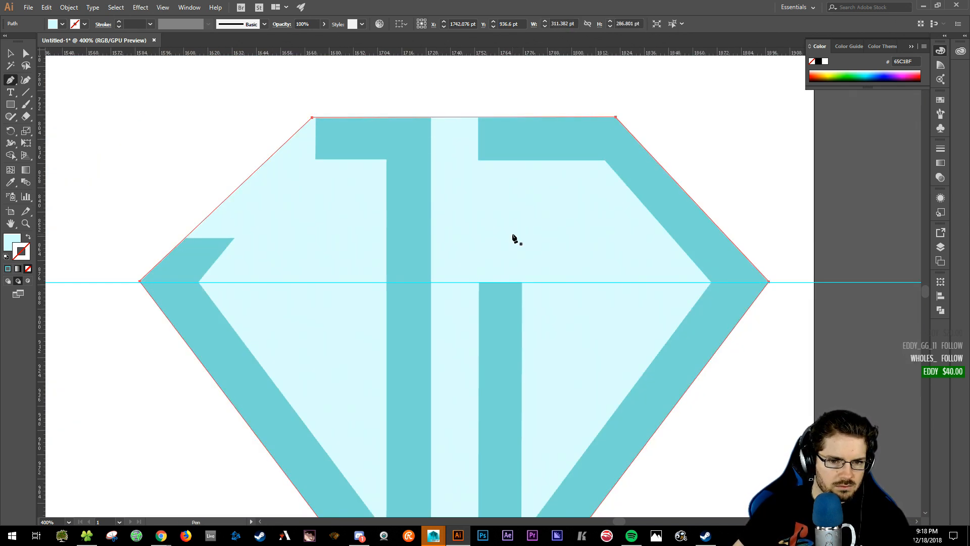
# - Pull a new horizontal guide down and align it with the chevron arm's top edge
pyautogui.moveTo(310, 53); pyautogui.dragTo(283, 238)
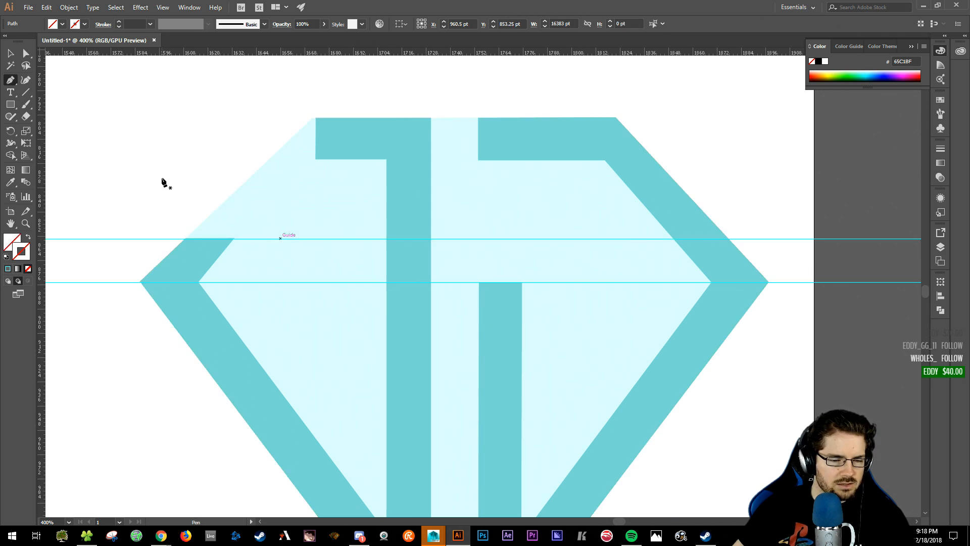
pyautogui.hotkey('ctrl', '=')
pyautogui.hotkey('ctrl', '=')
pyautogui.hotkey('ctrl', '=')
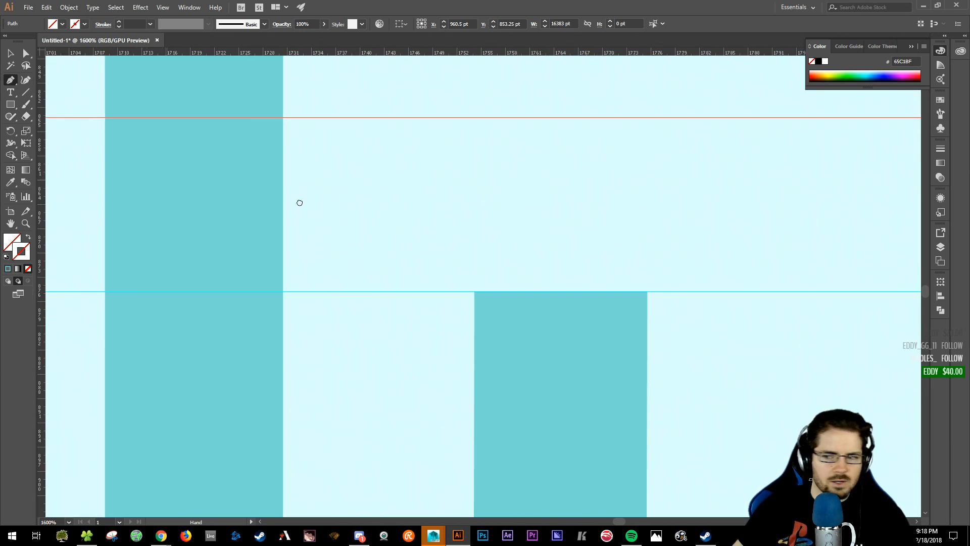
pyautogui.moveTo(298, 201); pyautogui.dragTo(551, 233)
pyautogui.press('v')
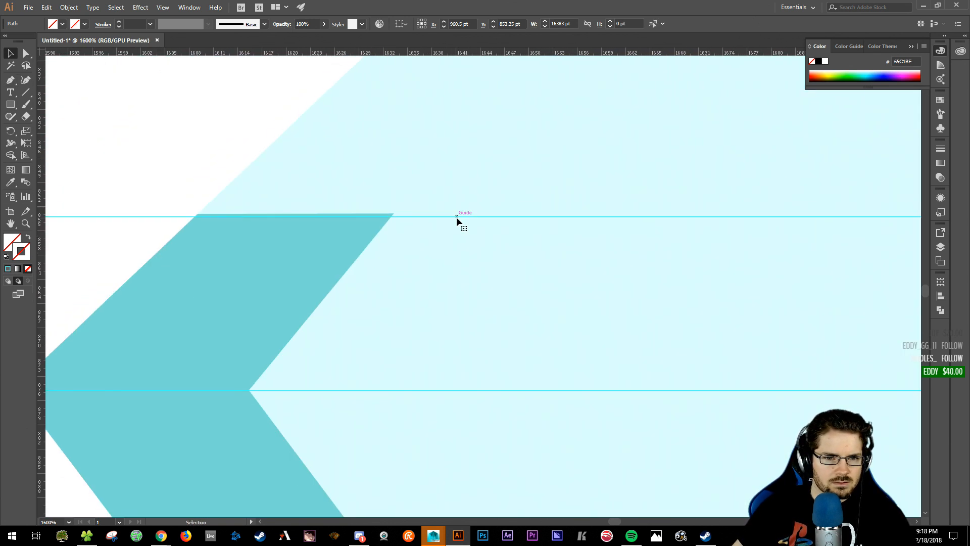
pyautogui.moveTo(457, 217); pyautogui.dragTo(392, 213)
pyautogui.click(571, 232)
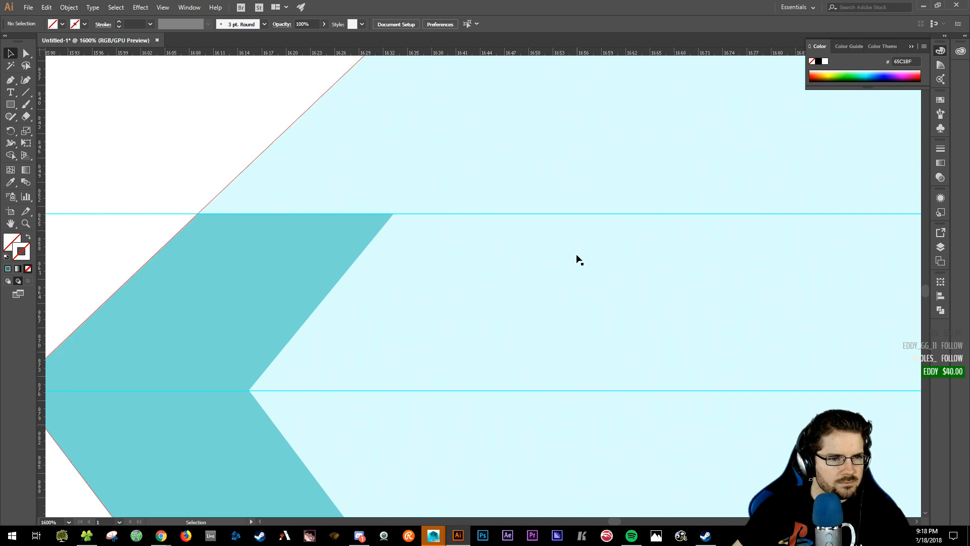
# - Slide the left chevron's inner corner 5.25 pt left along the guide, to about X 1610.17 pt
pyautogui.moveTo(460, 245); pyautogui.dragTo(316, 278)
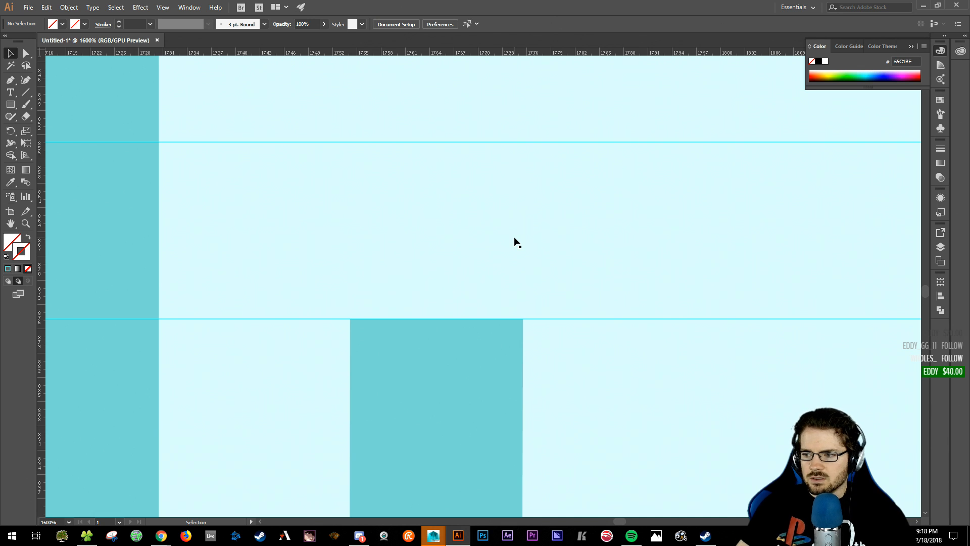
pyautogui.hotkey('ctrl', '-')
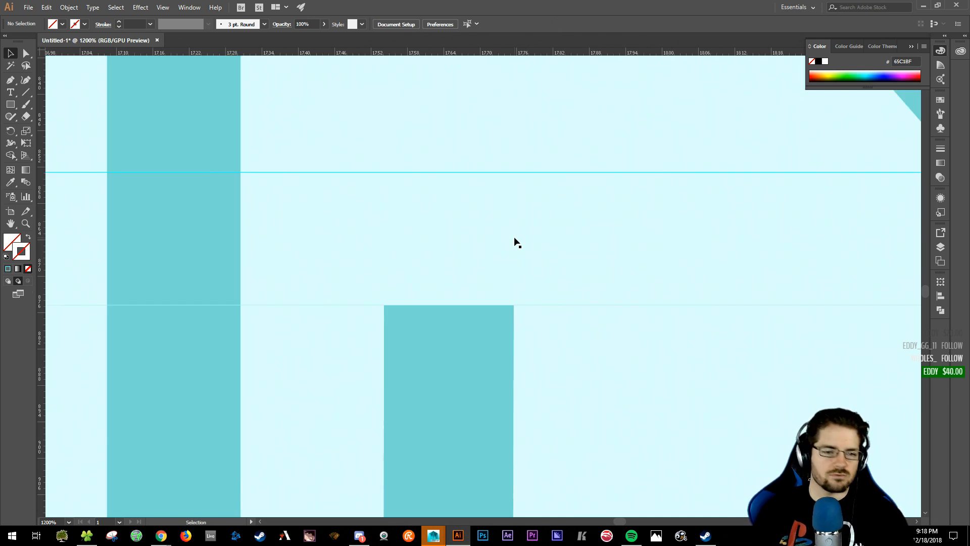
pyautogui.hotkey('ctrl', '-')
pyautogui.hotkey('ctrl', '-')
pyautogui.hotkey('ctrl', '-')
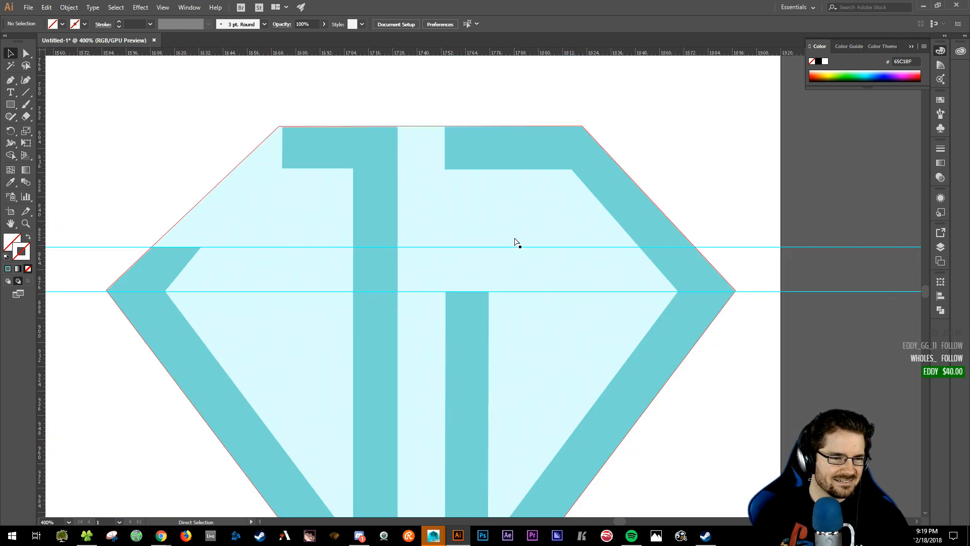
pyautogui.hotkey('ctrl', '+')
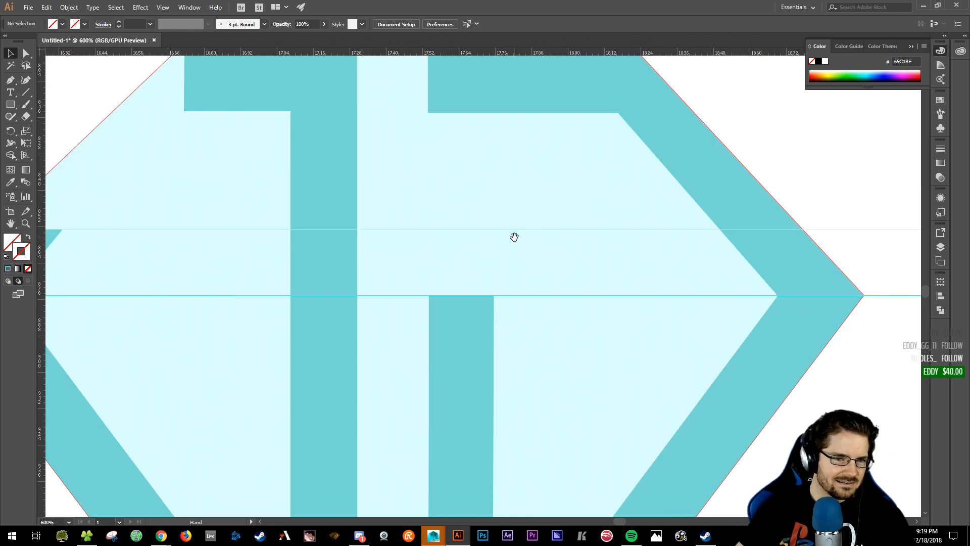
pyautogui.moveTo(515, 237); pyautogui.dragTo(829, 255)
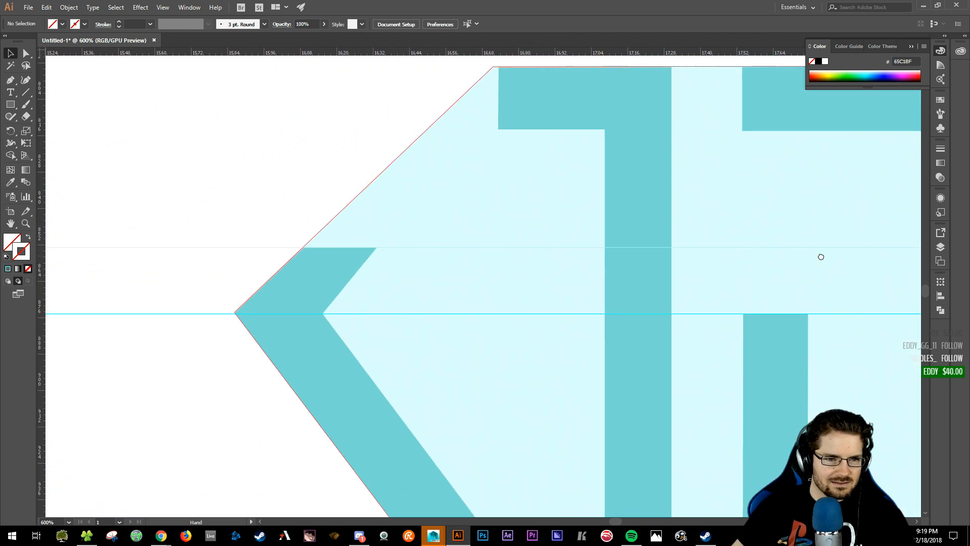
pyautogui.click(323, 315)
pyautogui.click(324, 315)
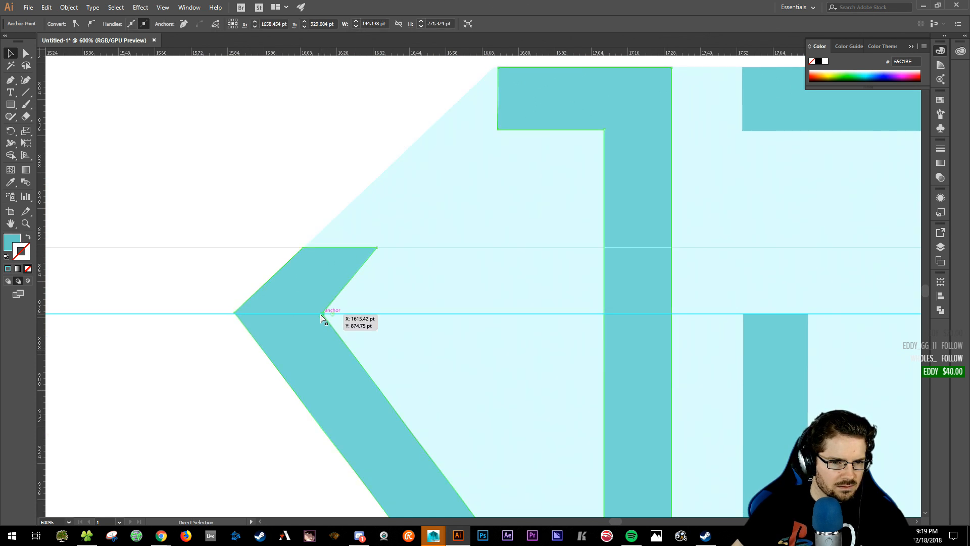
pyautogui.moveTo(322, 314); pyautogui.dragTo(307, 314)
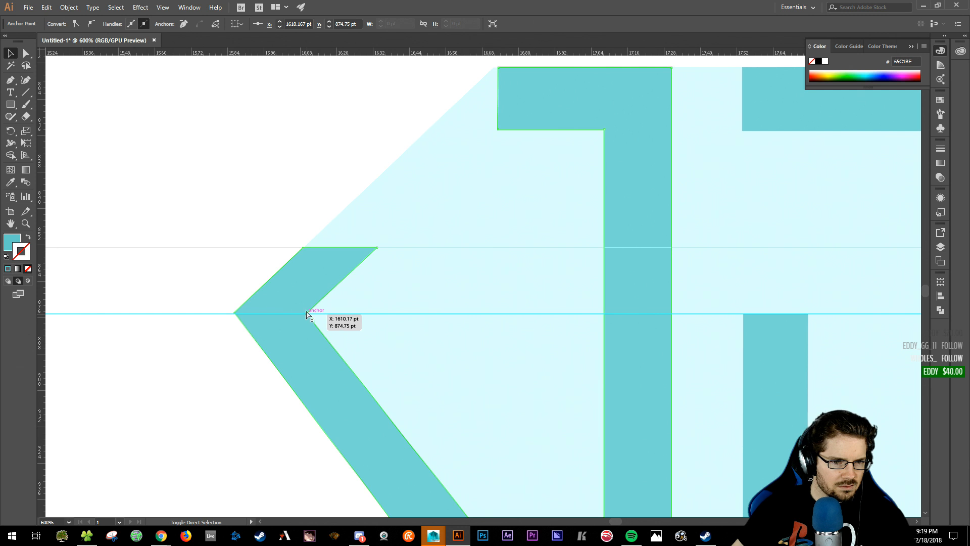
# - Pan over the diamond's lower edges and middle to inspect the result
pyautogui.click(277, 178)
pyautogui.moveTo(495, 196); pyautogui.dragTo(355, 18)
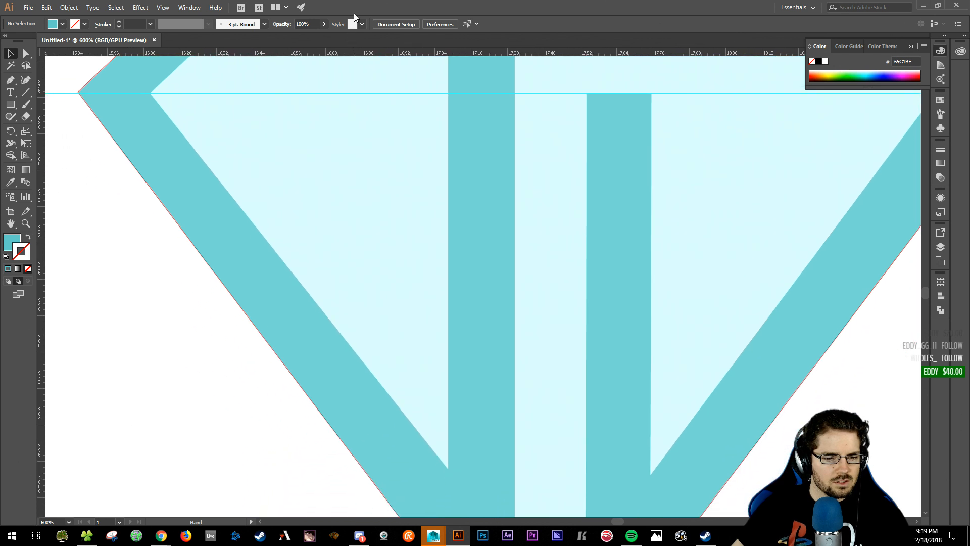
pyautogui.moveTo(405, 153); pyautogui.dragTo(333, 334)
pyautogui.moveTo(481, 247); pyautogui.dragTo(511, 259)
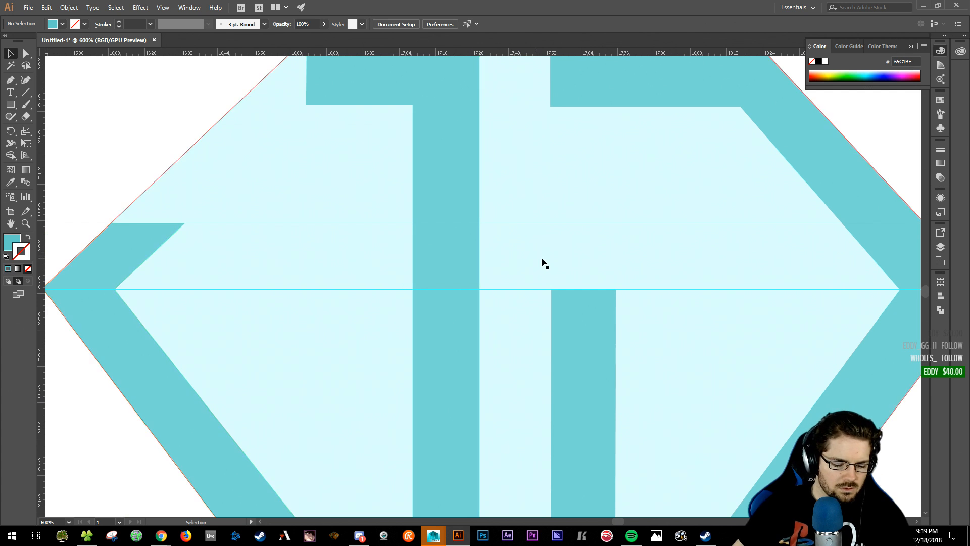
# - Draw a 45-degree parallelogram between the upper and lower guides beside the short bar
pyautogui.press('p')
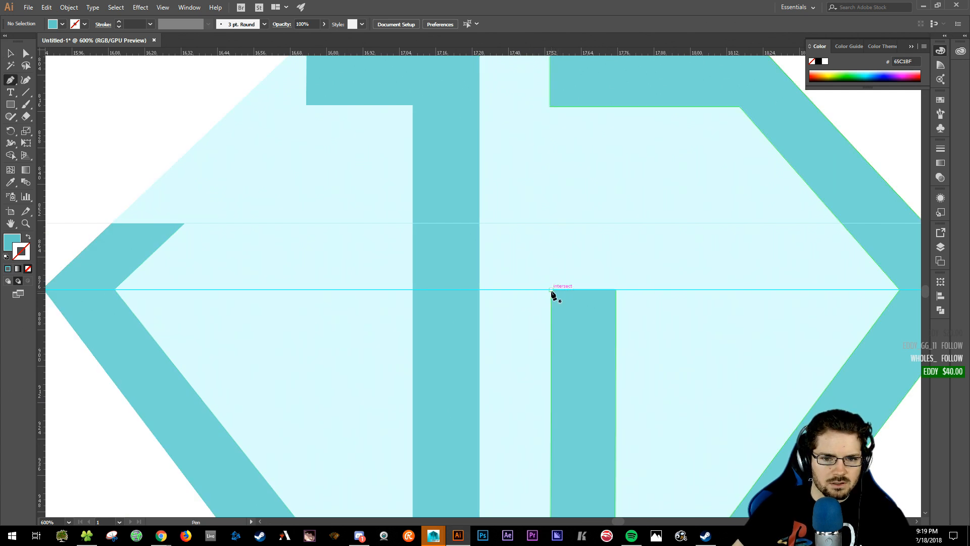
pyautogui.click(552, 290)
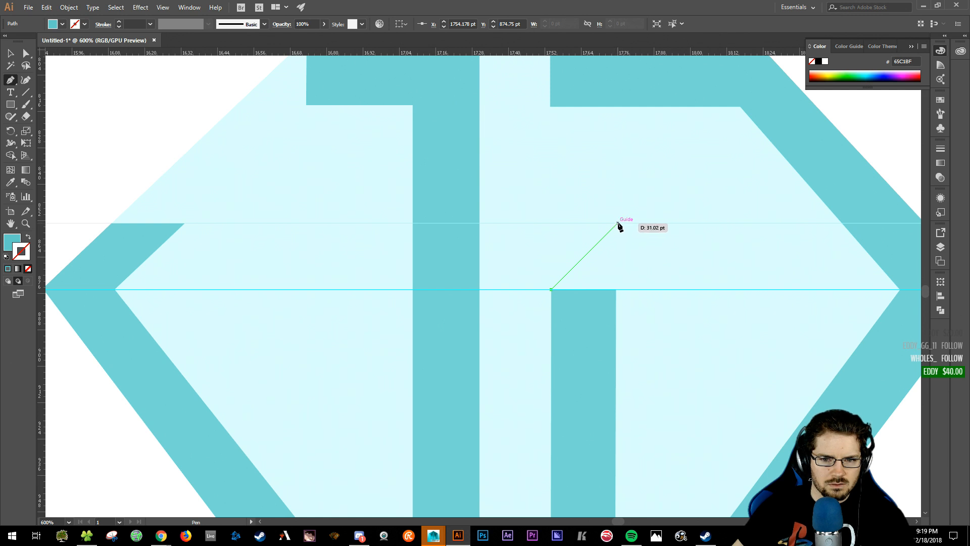
pyautogui.keyDown('shift'); pyautogui.click(619, 223); pyautogui.keyUp('shift')
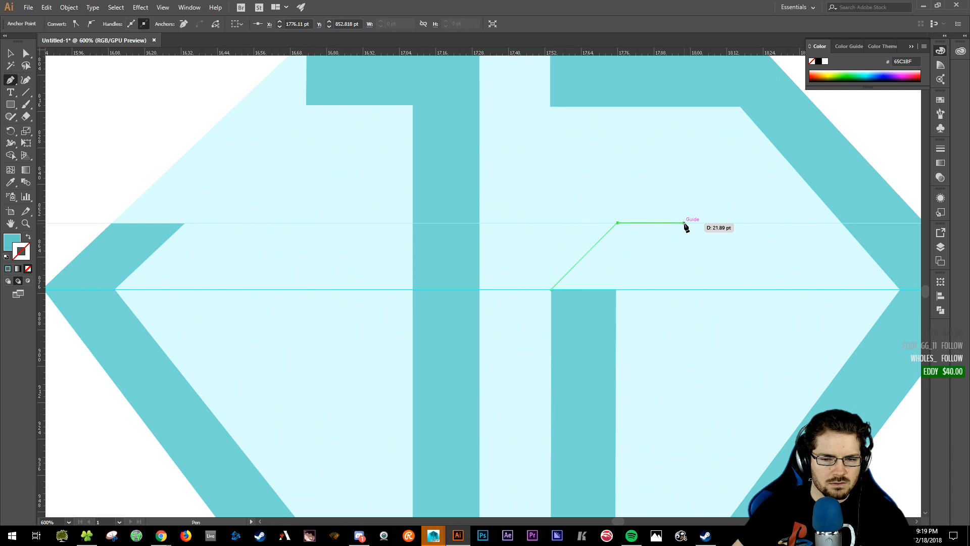
pyautogui.click(684, 222)
pyautogui.click(617, 290)
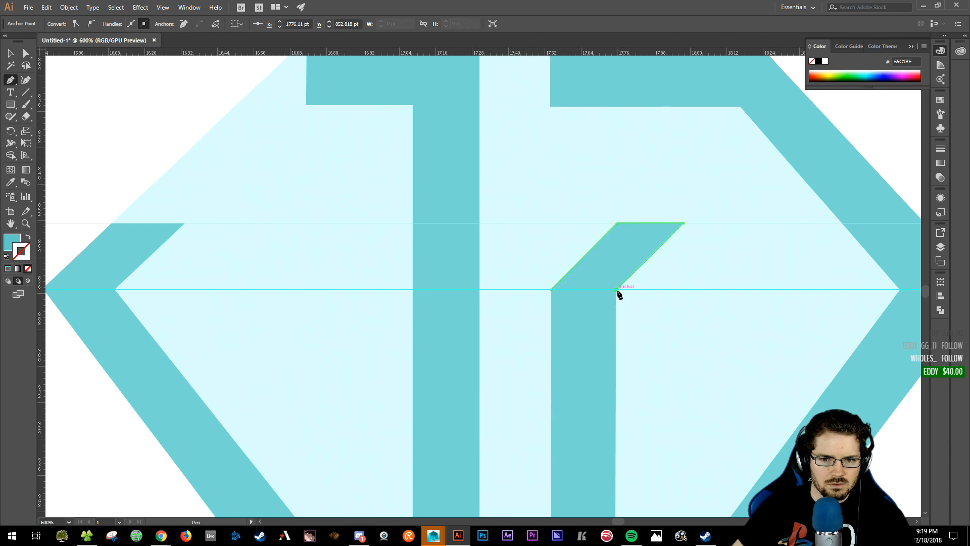
pyautogui.click(552, 290)
pyautogui.press('v')
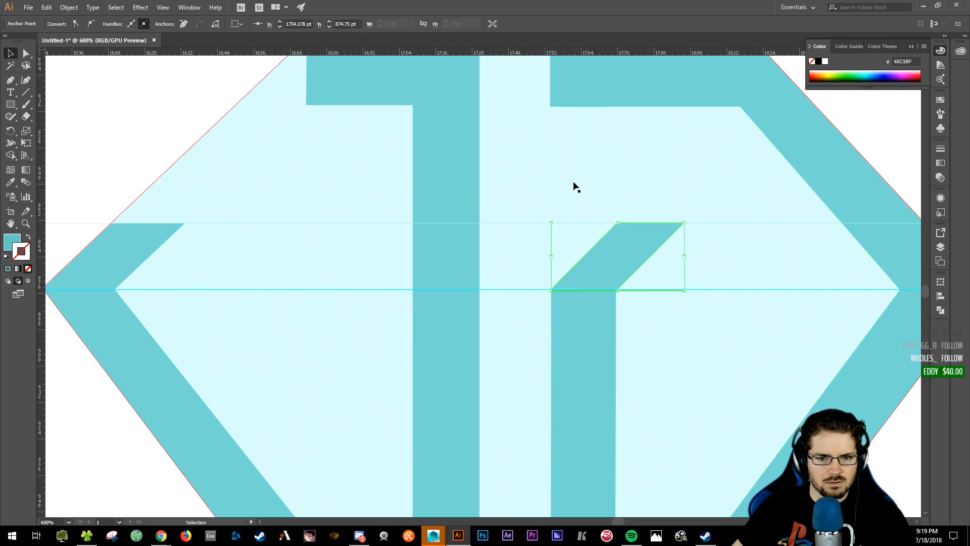
# - Remove the diagonal hook from the right J's inner stroke with Shape Builder
pyautogui.click(574, 183)
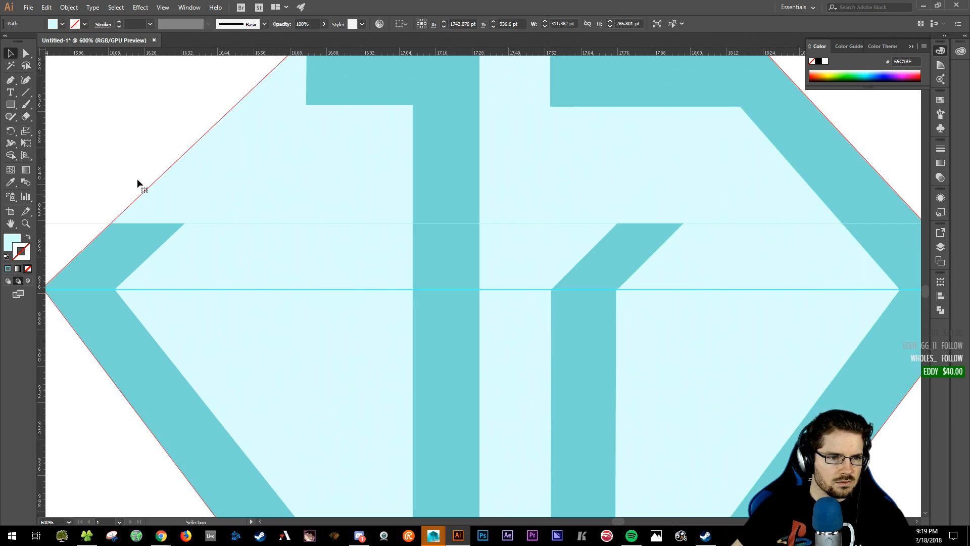
pyautogui.moveTo(163, 151); pyautogui.dragTo(298, 125)
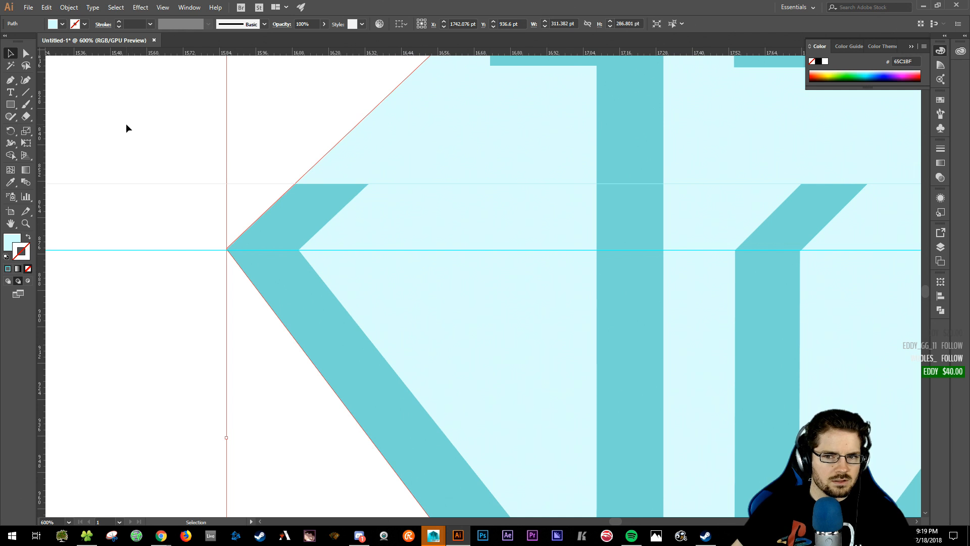
pyautogui.click(134, 280)
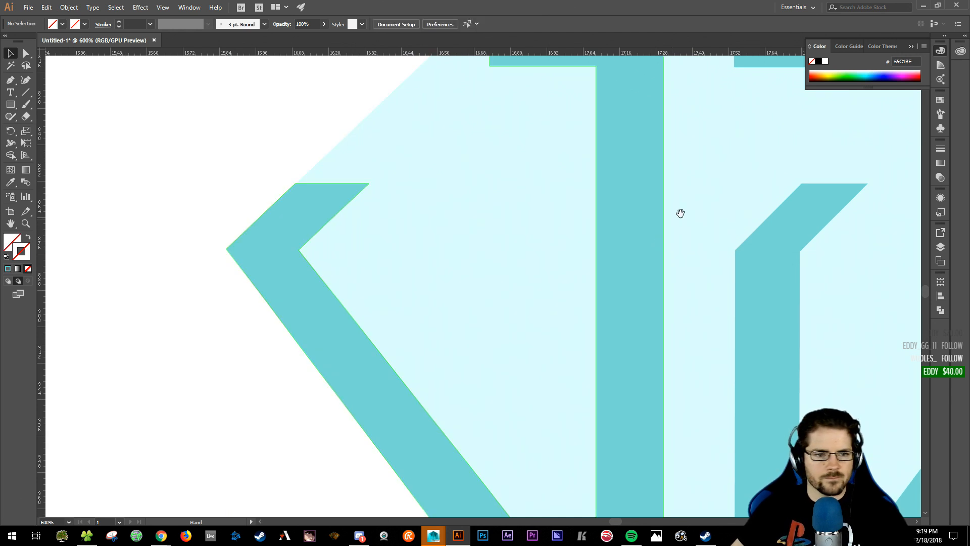
pyautogui.moveTo(680, 214); pyautogui.dragTo(518, 210)
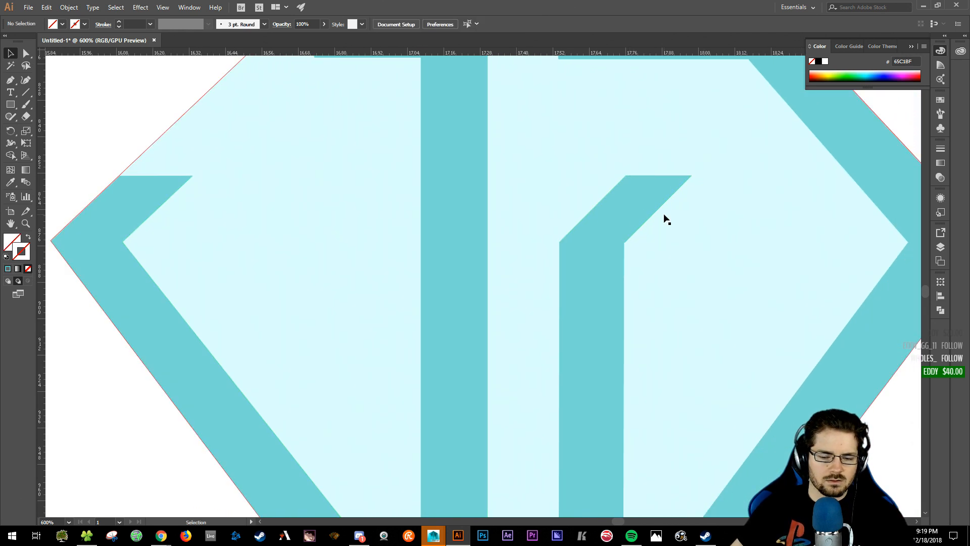
pyautogui.hotkey('ctrl', '-')
pyautogui.hotkey('ctrl', '-')
pyautogui.hotkey('ctrl', '-')
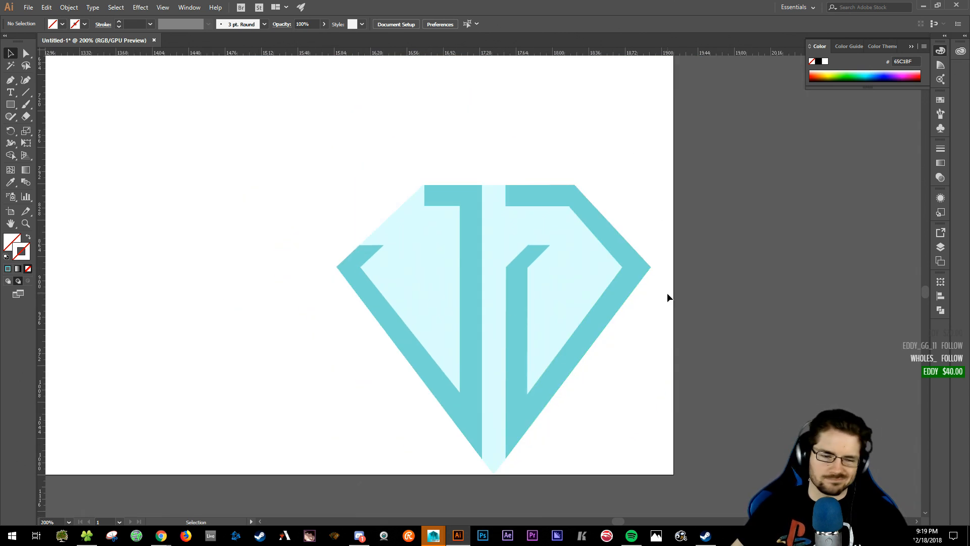
pyautogui.click(537, 250)
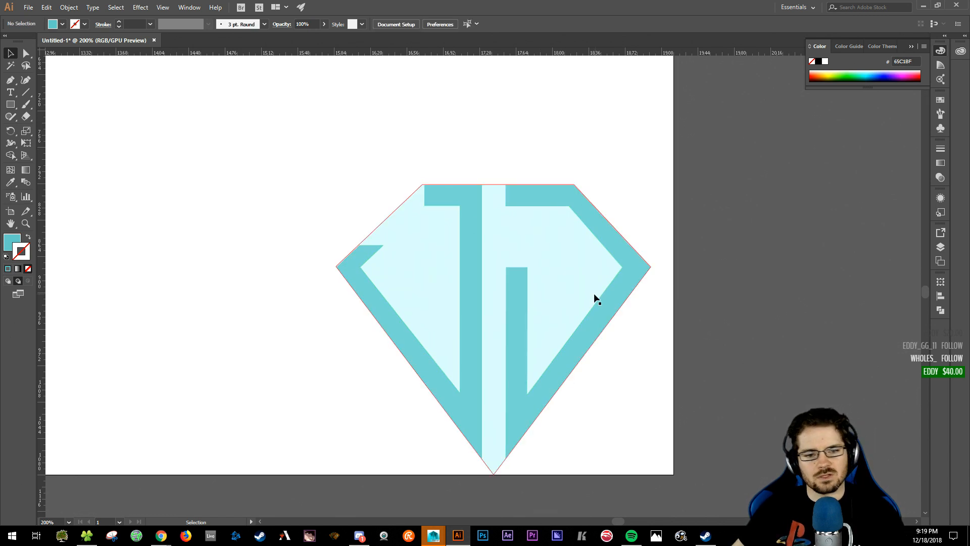
pyautogui.click(521, 268)
# - Undo the recent edits twice and zoom out to view the whole artboard
pyautogui.press('a')
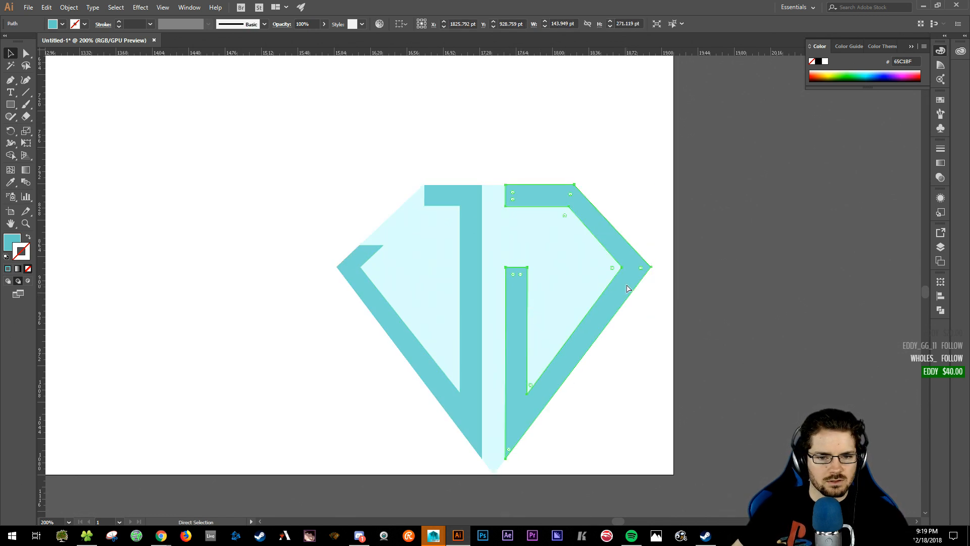
pyautogui.hotkey('ctrl', 'z')
pyautogui.hotkey('ctrl', 'z')
pyautogui.hotkey('ctrl', 'z')
pyautogui.hotkey('ctrl', 'z')
pyautogui.hotkey('ctrl', 'z')
pyautogui.hotkey('ctrl', 'z')
pyautogui.hotkey('ctrl', 'z')
pyautogui.hotkey('ctrl', 'z')
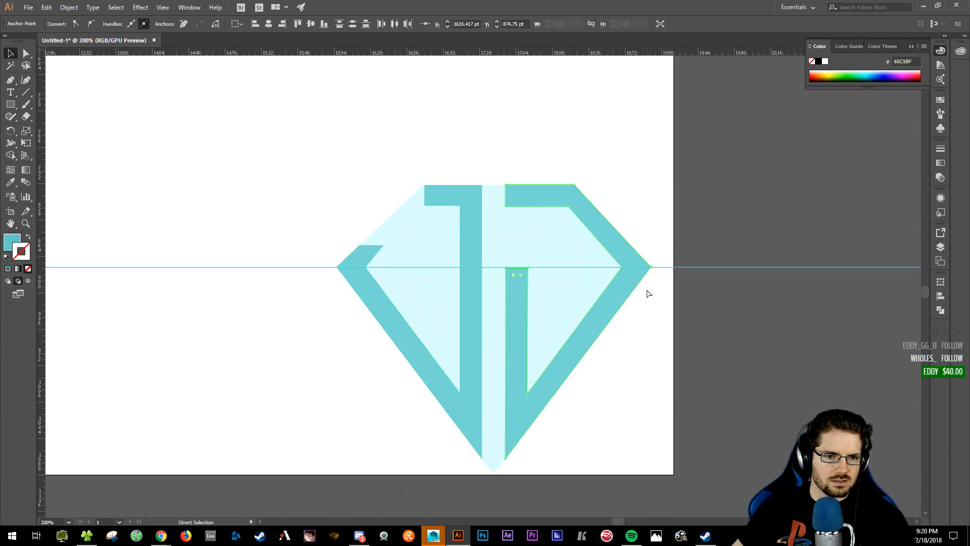
pyautogui.hotkey('ctrl', 'z')
pyautogui.hotkey('ctrl', 'z')
pyautogui.hotkey('ctrl', 'z')
pyautogui.hotkey('ctrl', 'z')
pyautogui.hotkey('ctrl', 'z')
pyautogui.hotkey('ctrl', 'z')
pyautogui.hotkey('ctrl', 'z')
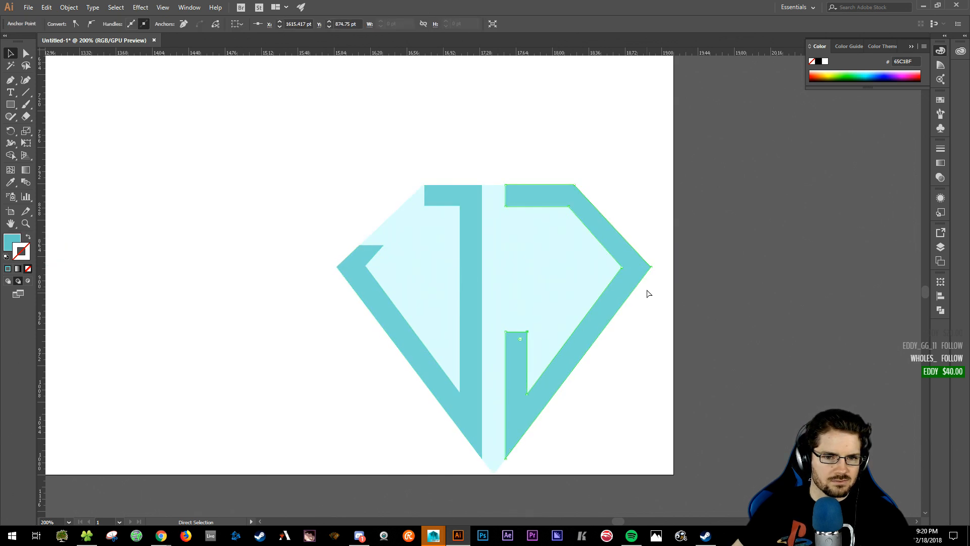
pyautogui.click(649, 294)
pyautogui.hotkey('ctrl', '-')
pyautogui.hotkey('ctrl', '-')
pyautogui.hotkey('ctrl', '-')
pyautogui.hotkey('ctrl', '-')
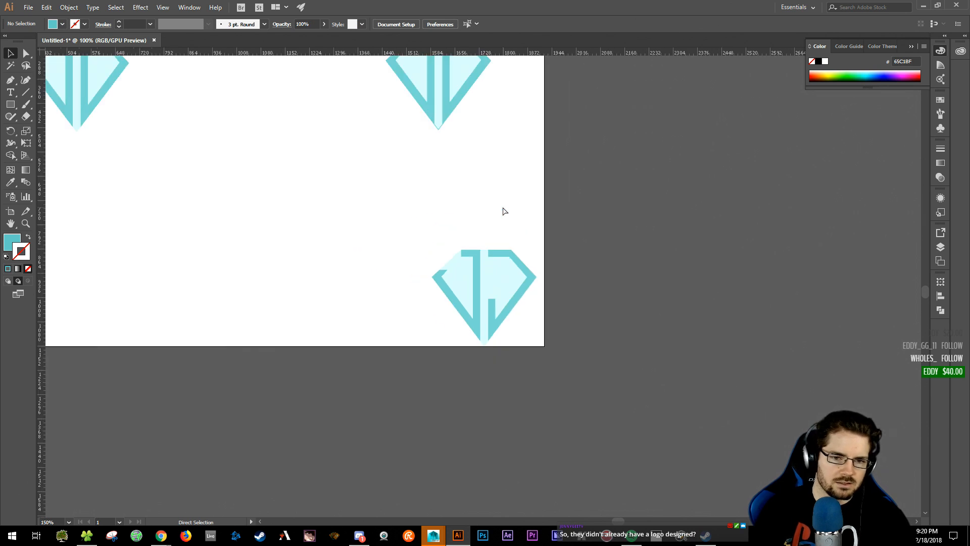
# - Zoom to 100% on the top-left diamond logo, marquee-select it, then clear the selection
pyautogui.moveTo(355, 146); pyautogui.dragTo(504, 235)
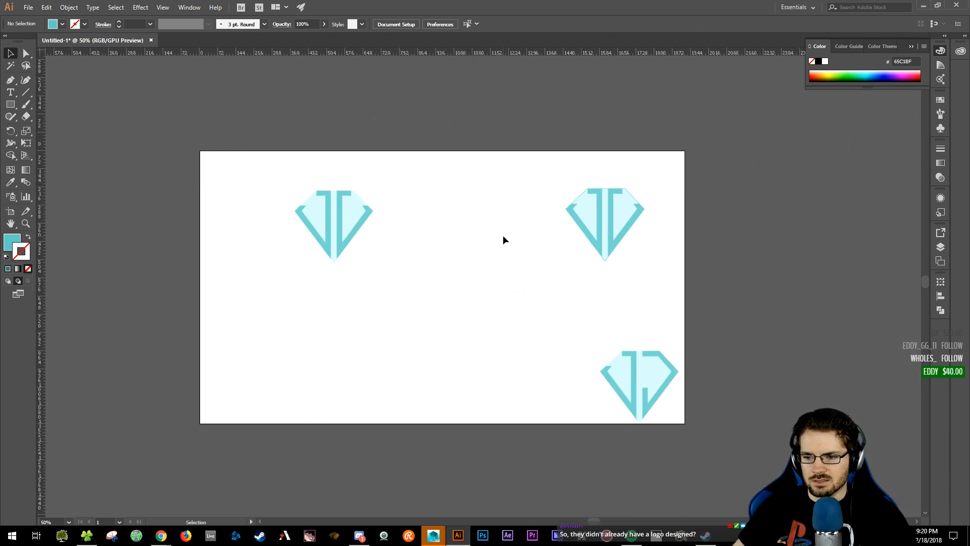
pyautogui.hotkey('ctrl', '+')
pyautogui.hotkey('ctrl', '+')
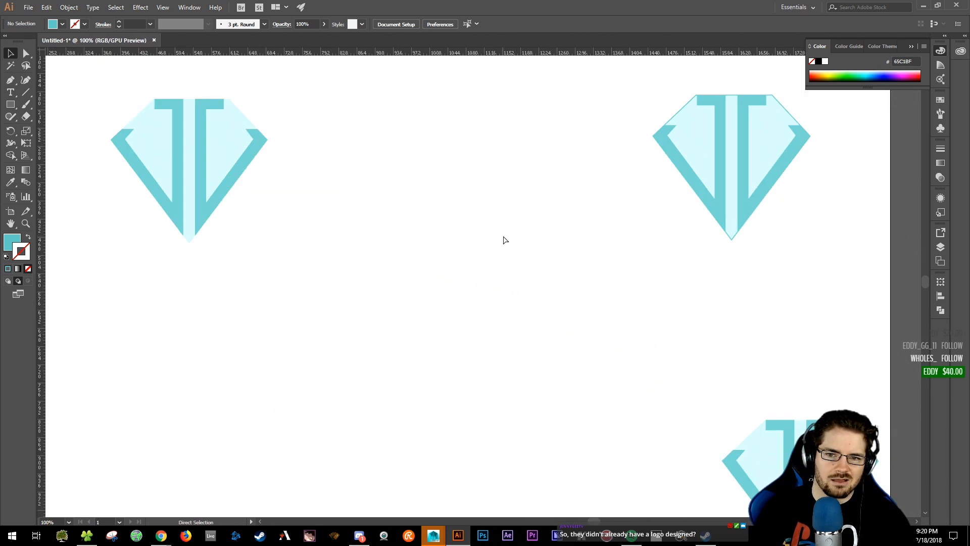
pyautogui.moveTo(370, 223); pyautogui.dragTo(565, 329)
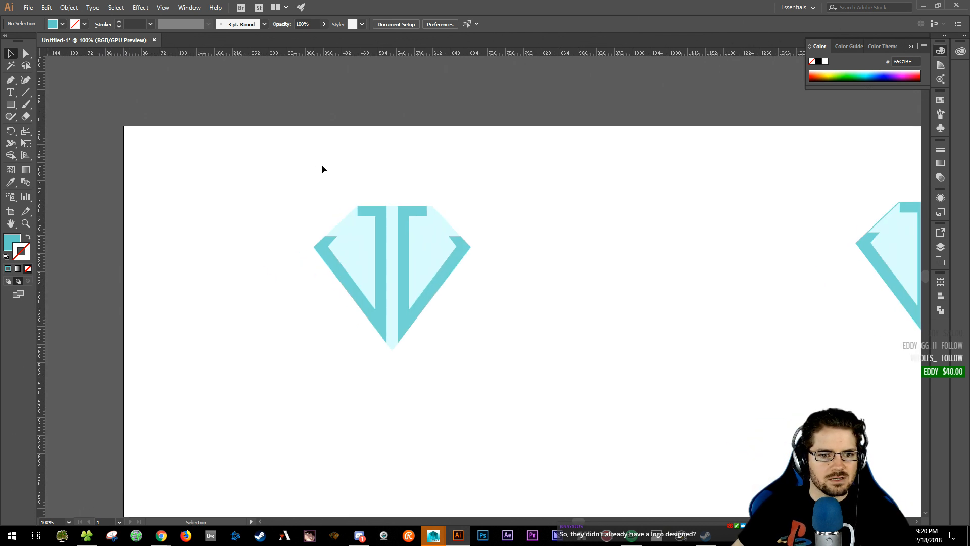
pyautogui.moveTo(296, 185); pyautogui.dragTo(411, 353)
pyautogui.click(411, 353)
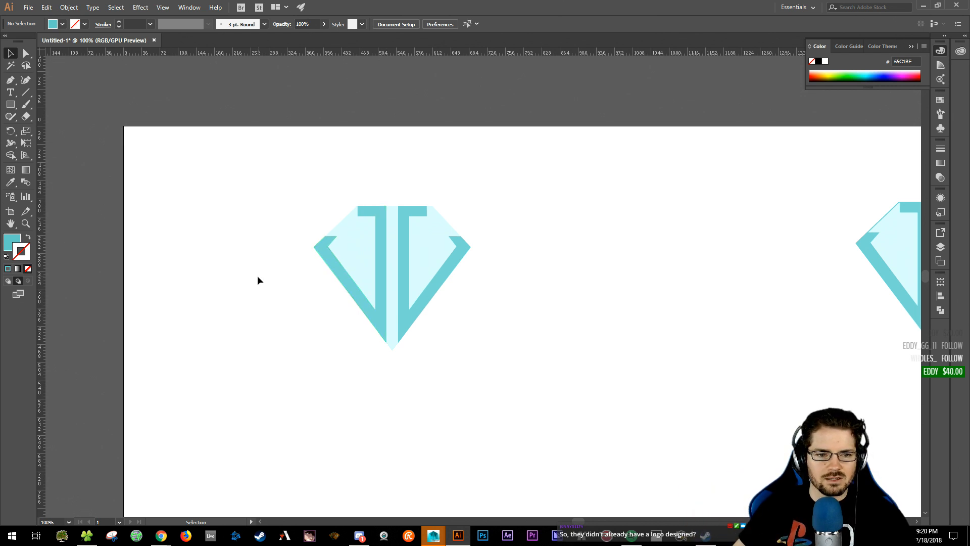
pyautogui.moveTo(306, 194); pyautogui.dragTo(510, 369)
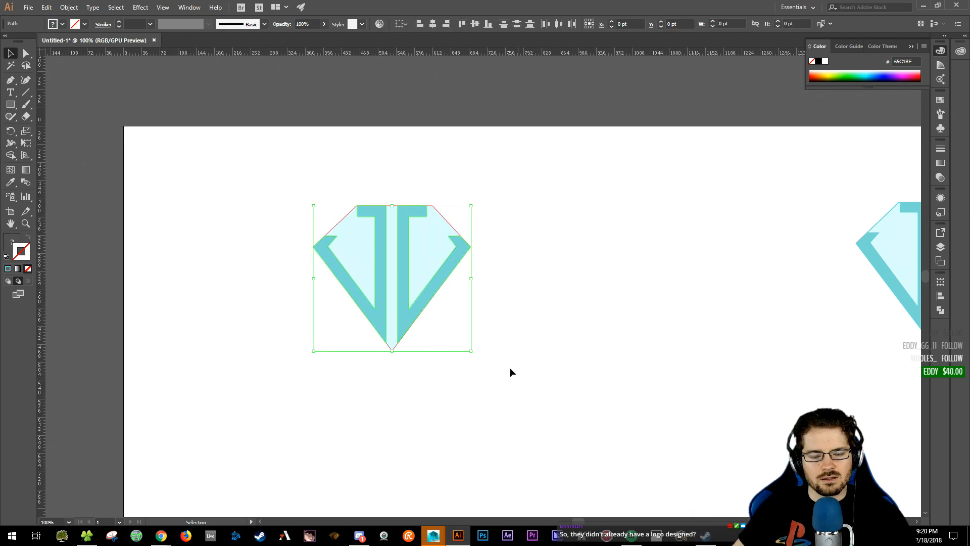
pyautogui.click(510, 369)
pyautogui.moveTo(277, 161); pyautogui.dragTo(562, 367)
pyautogui.click(562, 367)
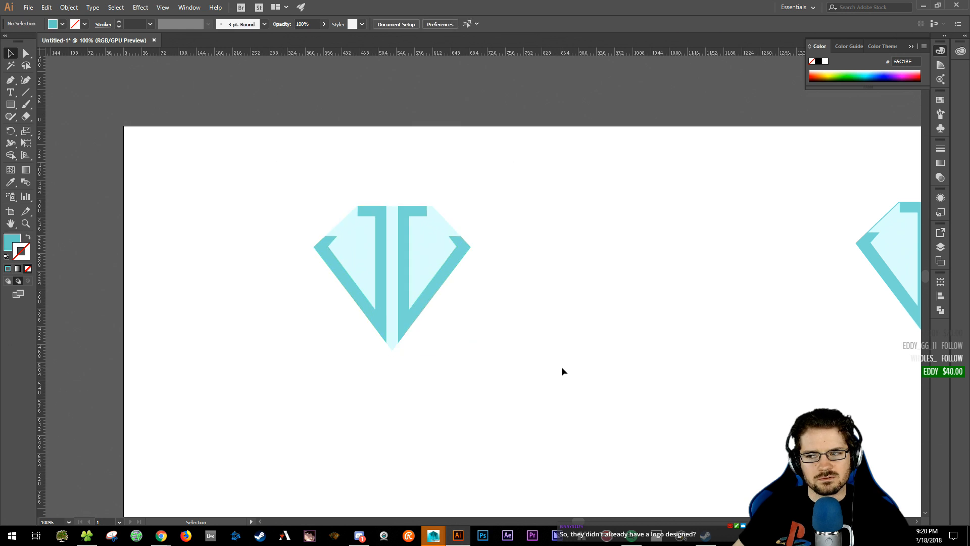
pyautogui.moveTo(256, 201); pyautogui.dragTo(626, 425)
pyautogui.click(626, 425)
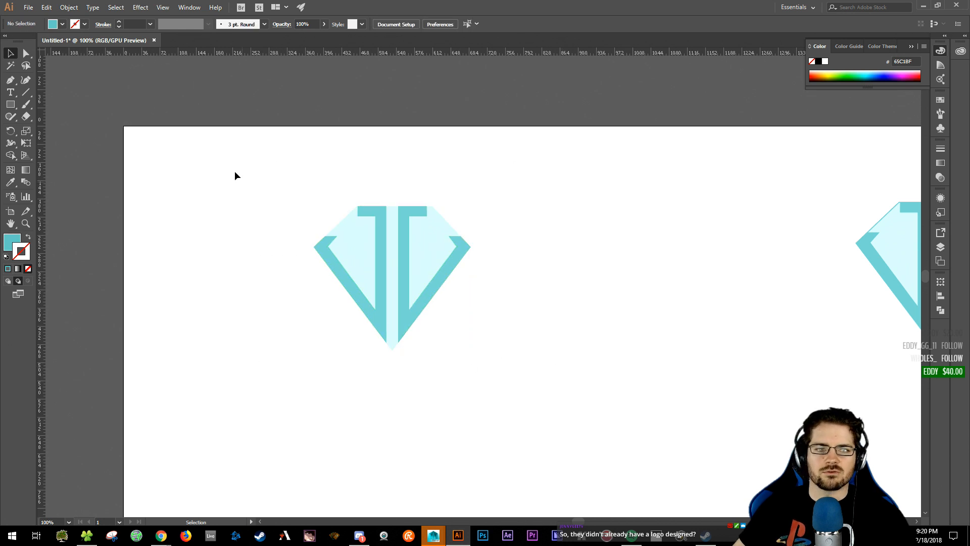
pyautogui.moveTo(234, 173); pyautogui.dragTo(592, 406)
pyautogui.click(592, 406)
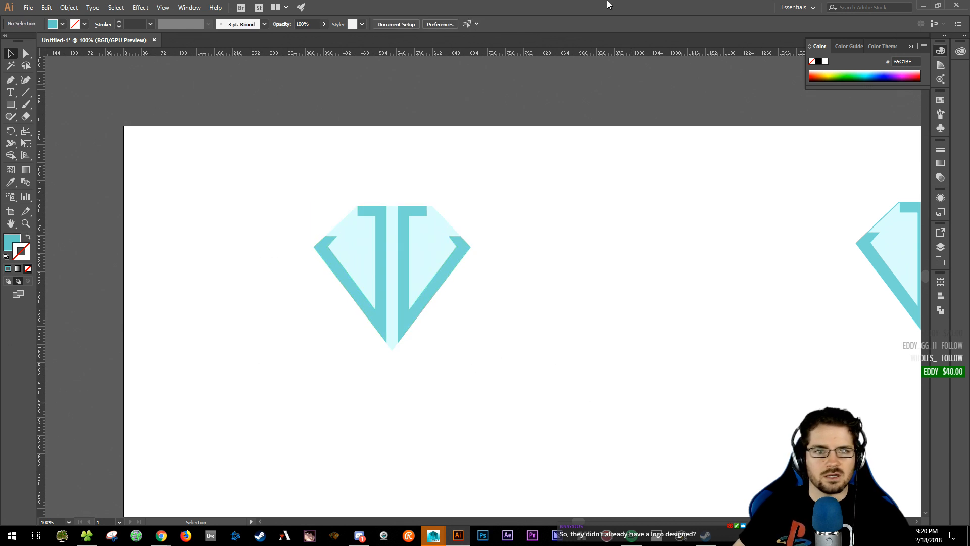
# - Save the document as JJ_Diamond.ai in the Art4Peeps folder, keeping Version Illustrator CC
pyautogui.click(34, 10)
pyautogui.click(44, 89)
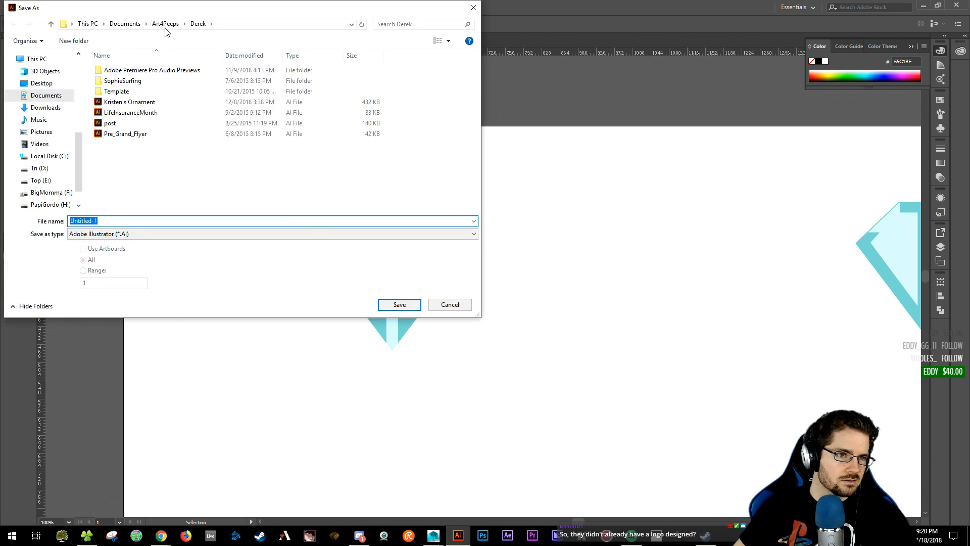
pyautogui.click(165, 24)
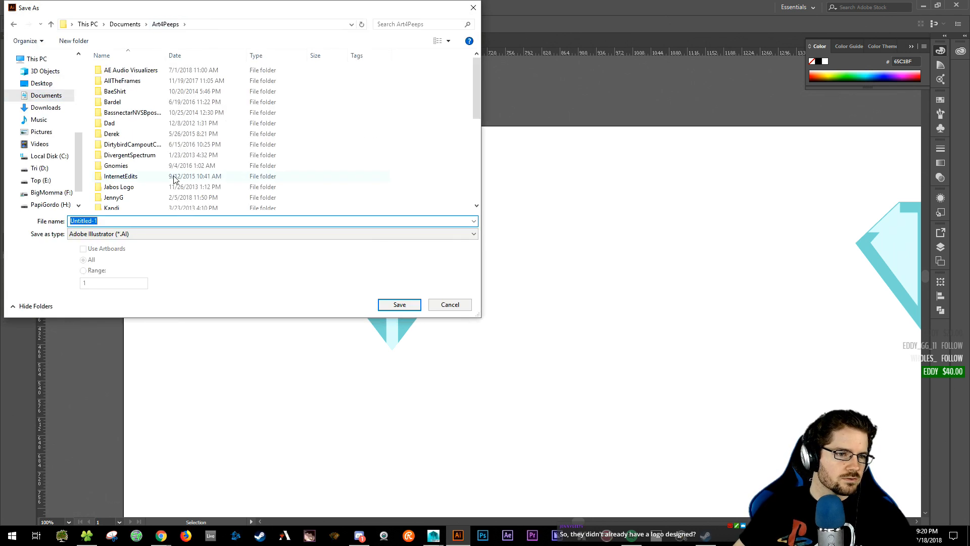
pyautogui.moveTo(202, 11); pyautogui.dragTo(969, 192)
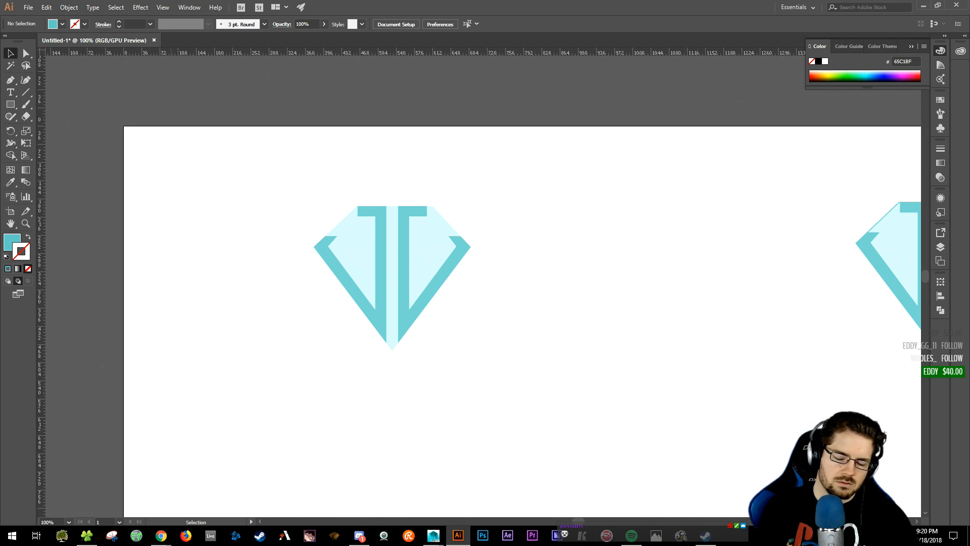
pyautogui.moveTo(555, 534)
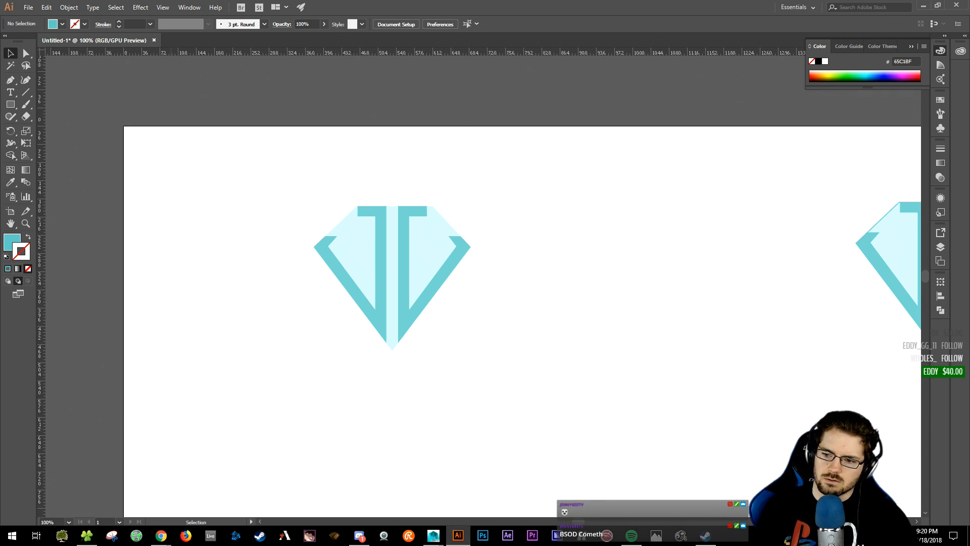
pyautogui.press('Return')
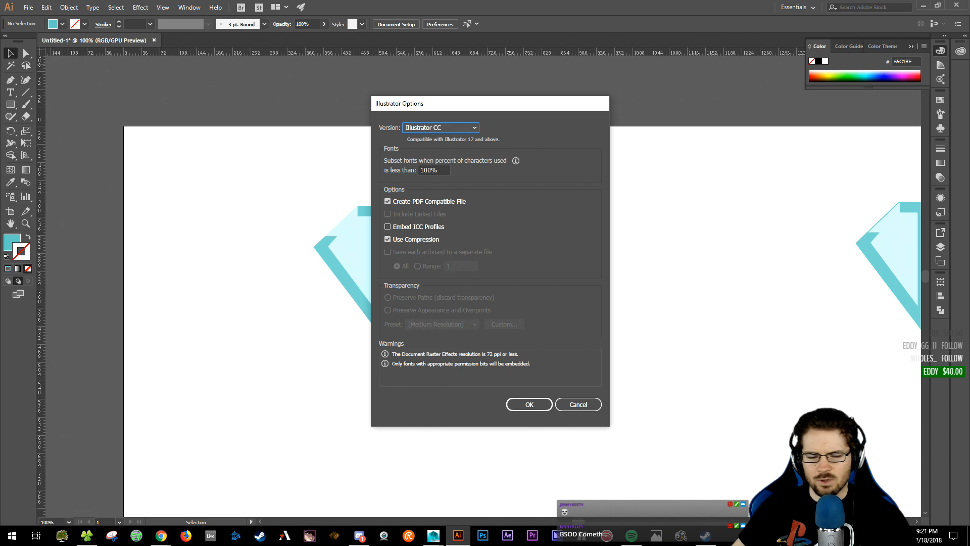
pyautogui.click(448, 129)
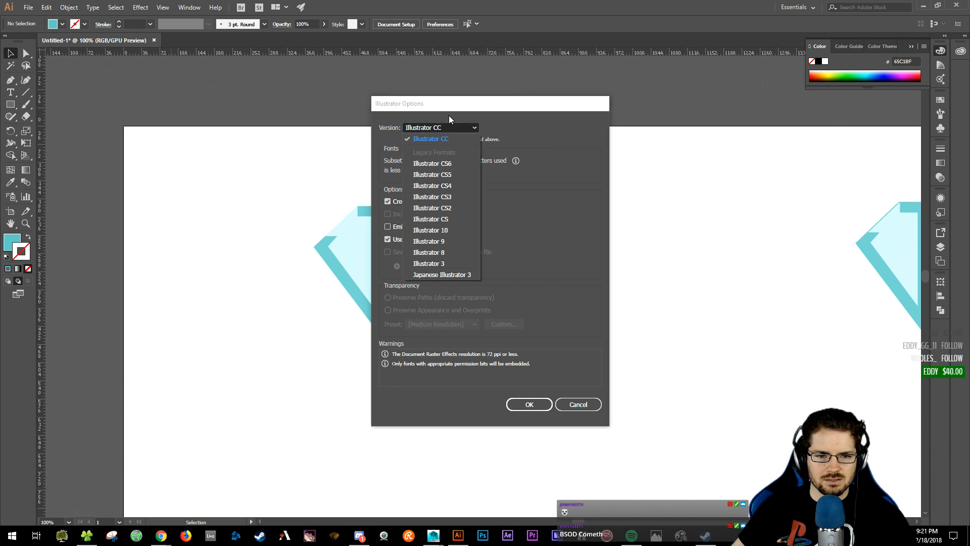
pyautogui.click(465, 138)
pyautogui.click(529, 405)
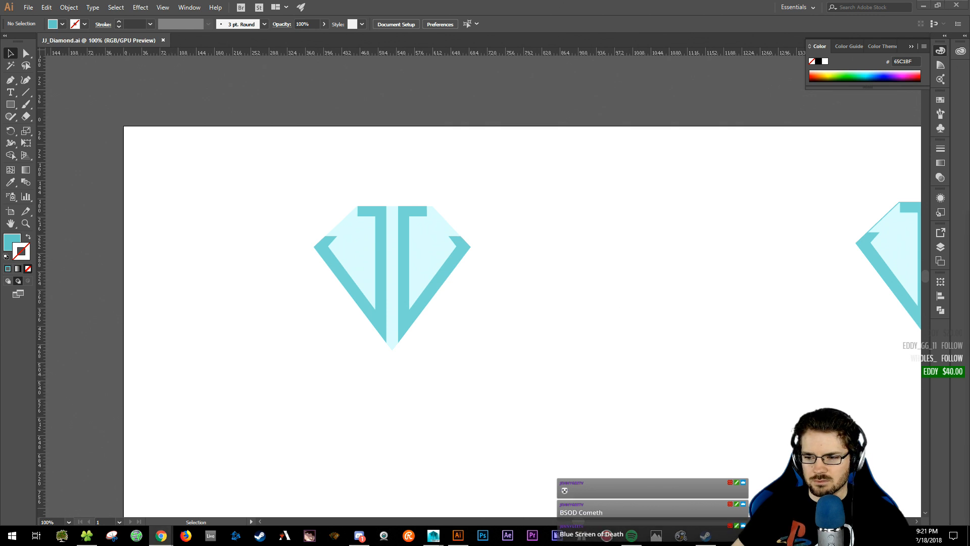
# - Select all the diamond artwork with the Layers panel open
pyautogui.click(467, 5)
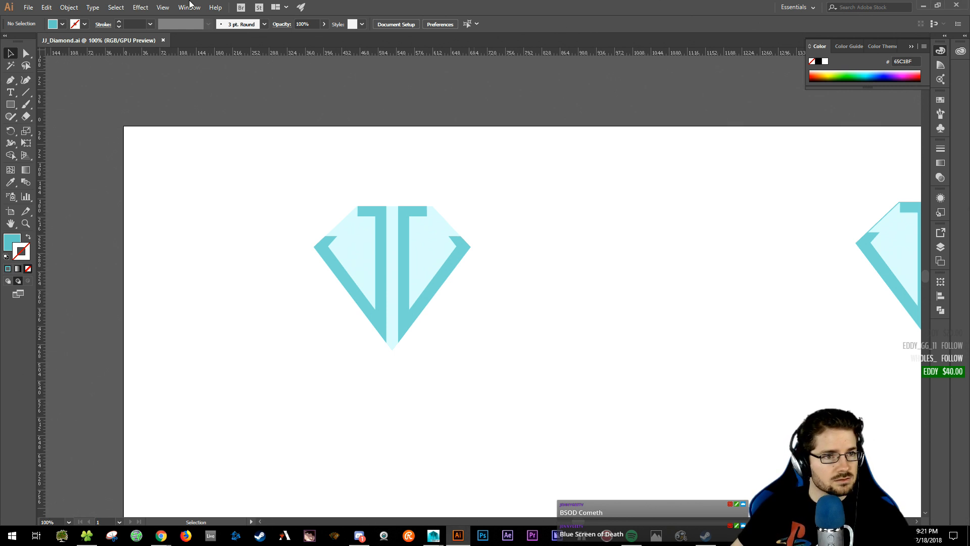
pyautogui.moveTo(292, 187); pyautogui.dragTo(473, 358)
pyautogui.moveTo(656, 370); pyautogui.dragTo(469, 326)
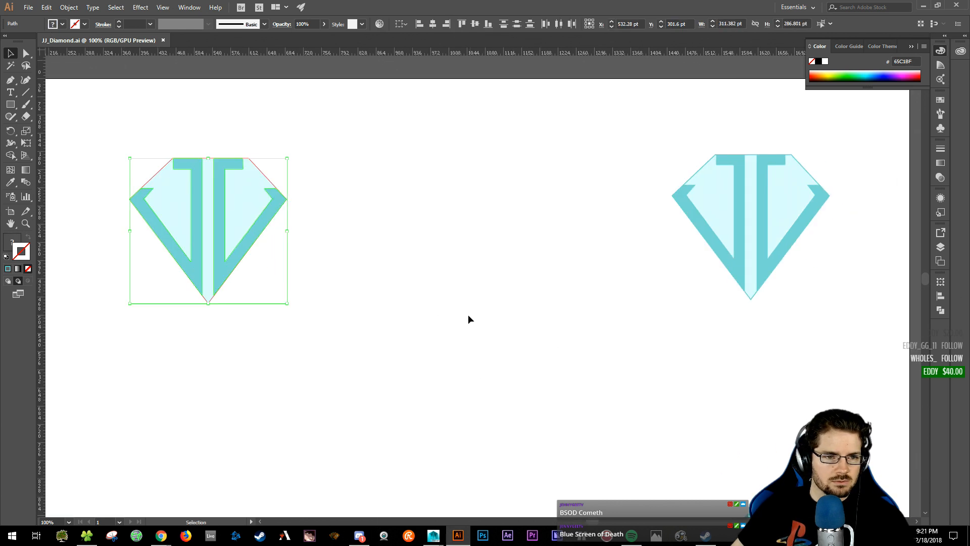
pyautogui.click(470, 323)
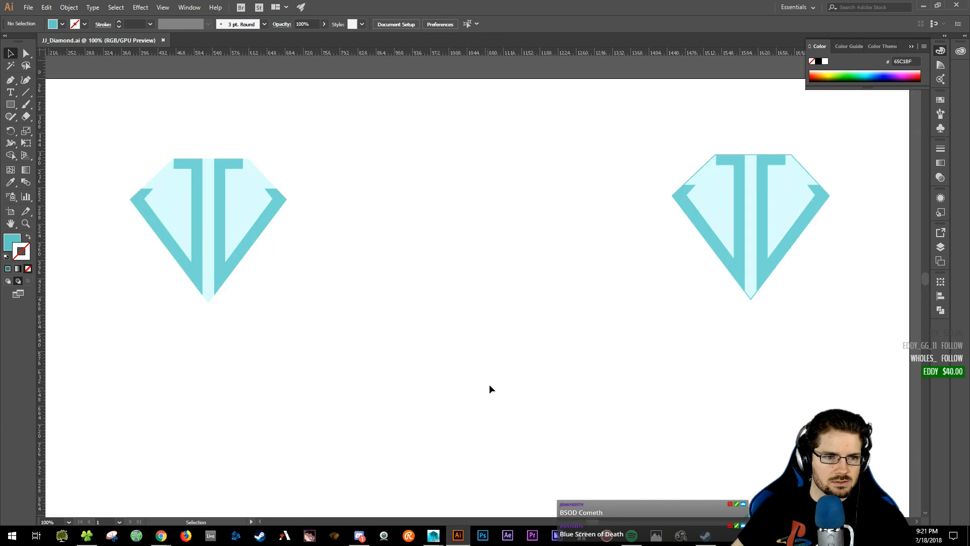
pyautogui.click(940, 247)
pyautogui.hotkey('ctrl', 'a')
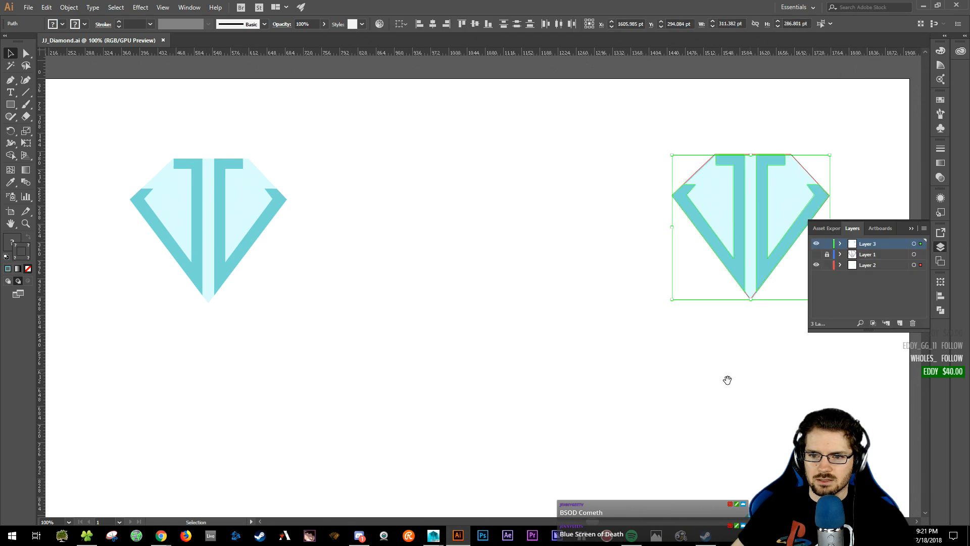
pyautogui.moveTo(706, 354); pyautogui.dragTo(653, 522)
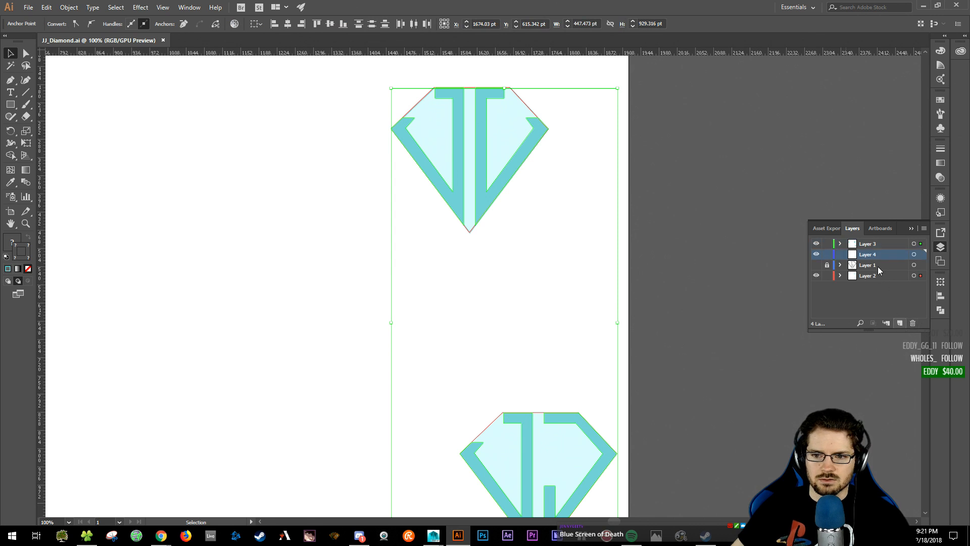
# - Create Layer 4 at the bottom of the stack and send the diamond artwork to it
pyautogui.click(900, 323)
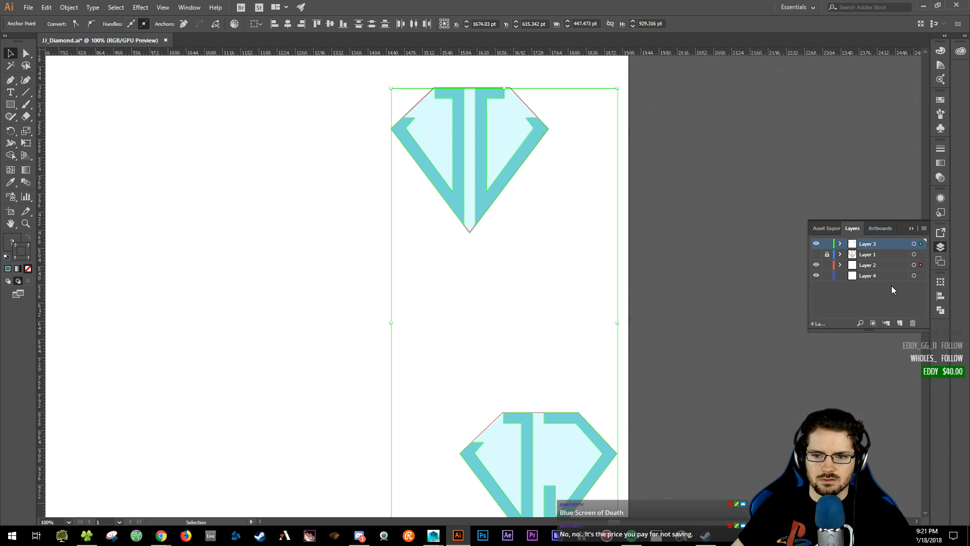
pyautogui.click(874, 277)
pyautogui.rightClick(477, 138)
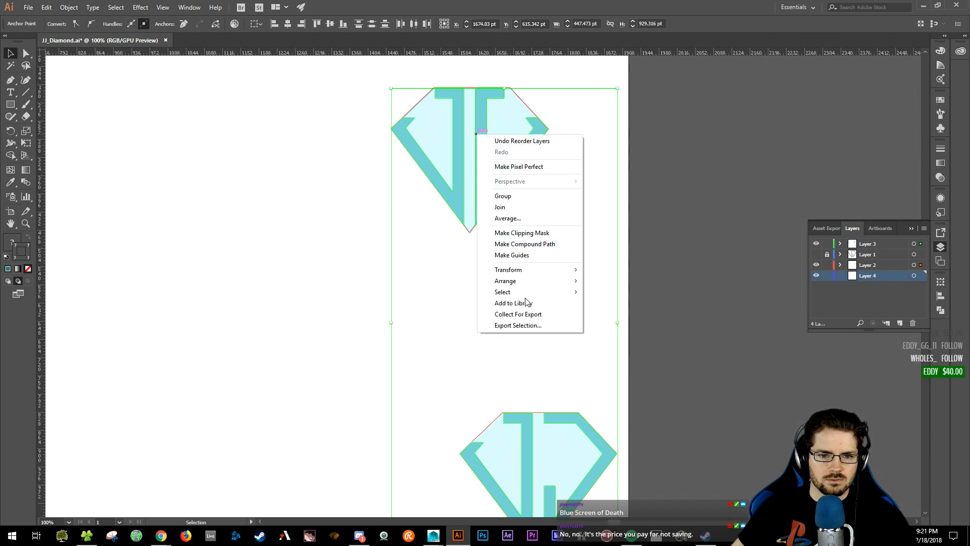
pyautogui.moveTo(529, 297)
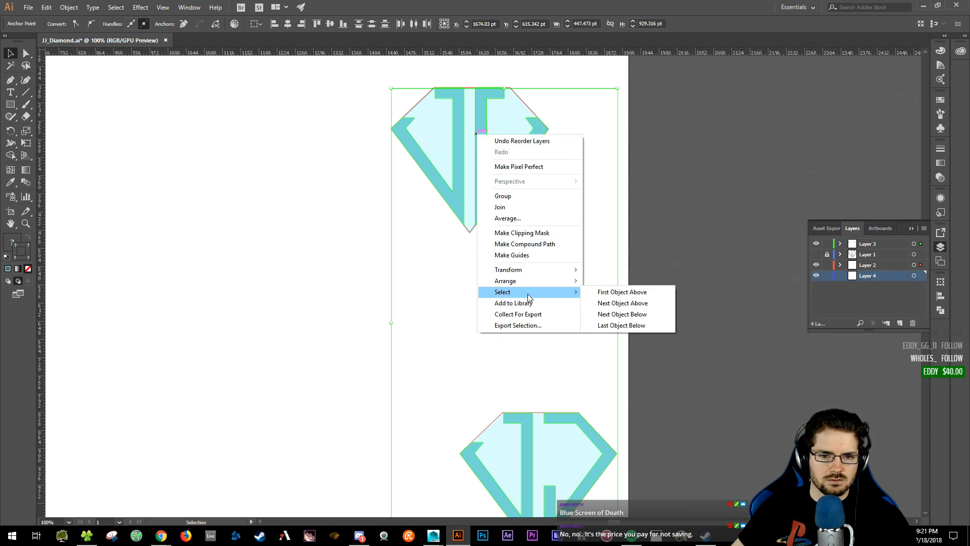
pyautogui.moveTo(505, 281)
pyautogui.click(652, 329)
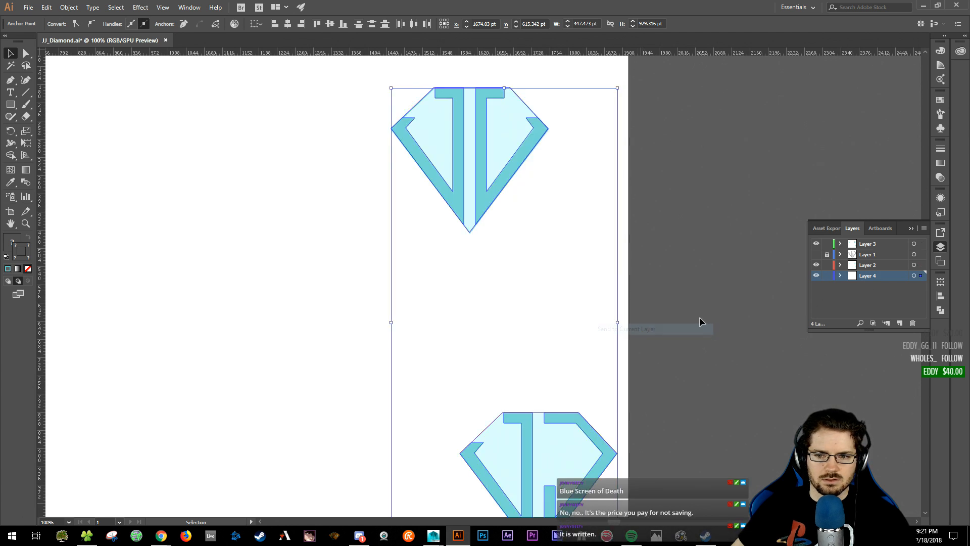
# - Lock and hide Layer 4, undo once, and zoom out
pyautogui.click(827, 276)
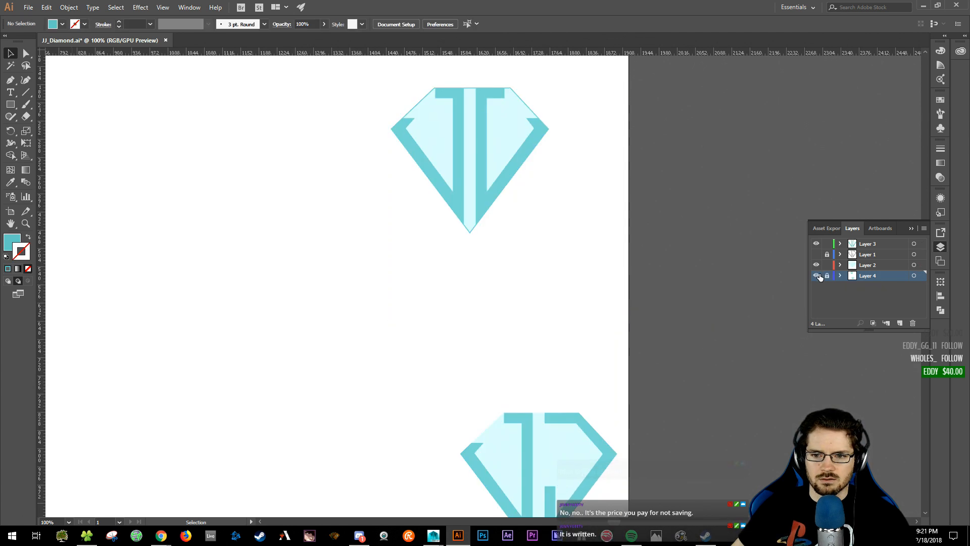
pyautogui.click(816, 275)
pyautogui.hotkey('ctrl', 'z')
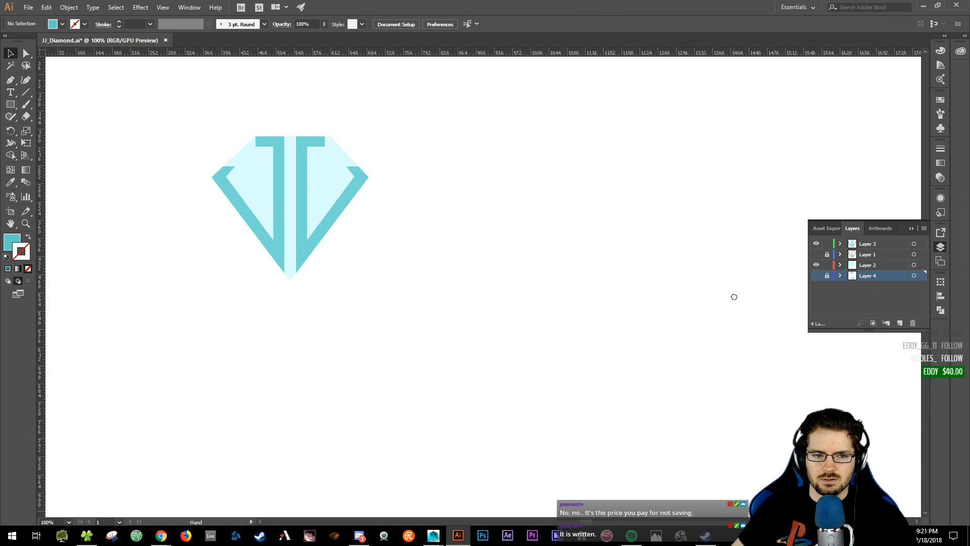
pyautogui.keyDown('alt'); pyautogui.scroll(-3, 542, 286); pyautogui.keyUp('alt')
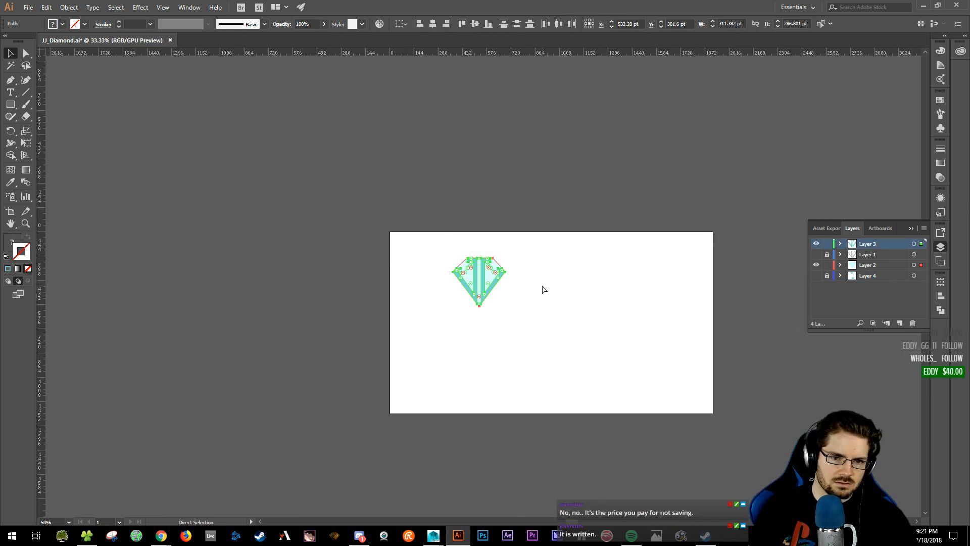
# - Centre the JJ diamond on the artboard and scale it up to about 768.65 × 707.97 pt
pyautogui.moveTo(541, 284); pyautogui.dragTo(481, 272)
pyautogui.hotkey('ctrl', '+')
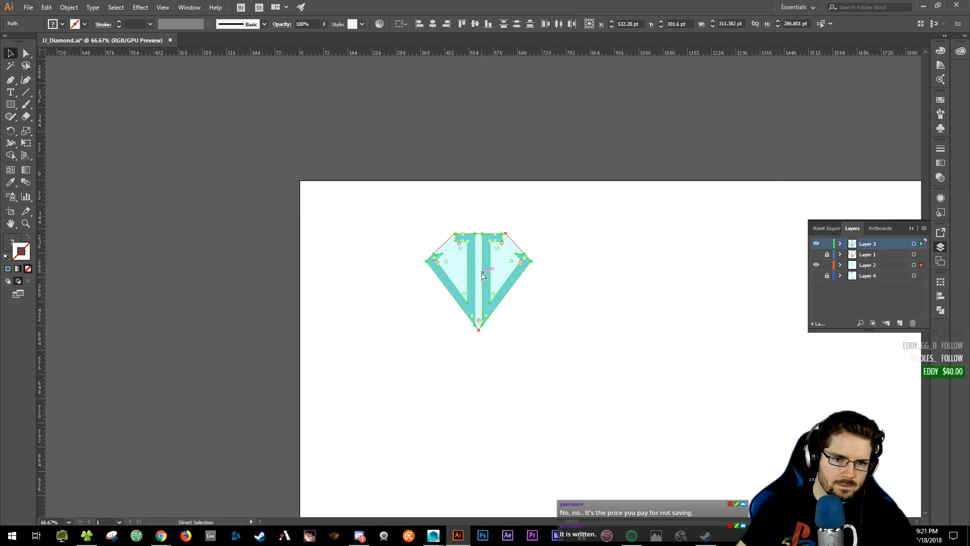
pyautogui.moveTo(552, 290); pyautogui.dragTo(340, 235)
pyautogui.moveTo(292, 210); pyautogui.dragTo(422, 293)
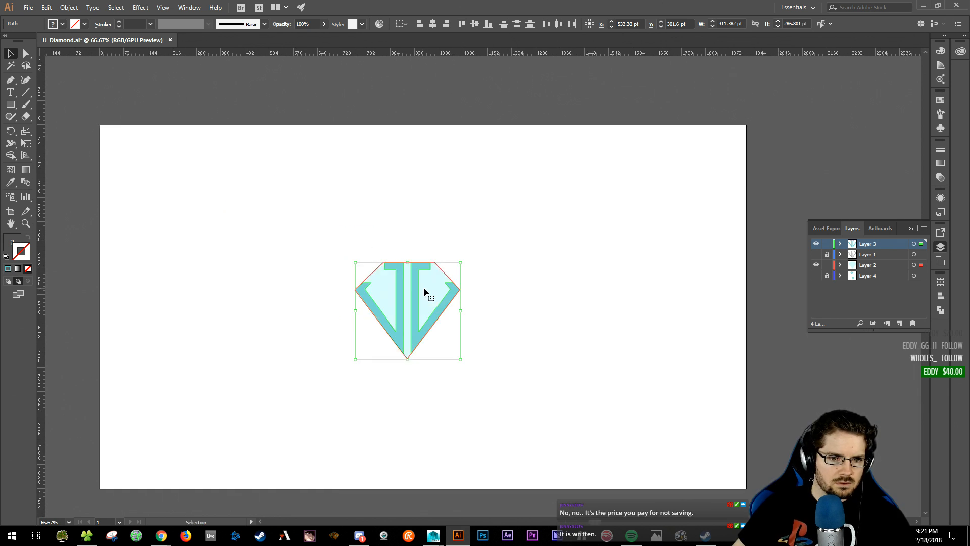
pyautogui.keyDown('shift'); pyautogui.moveTo(461, 360); pyautogui.dragTo(611, 431); pyautogui.keyUp('shift')
pyautogui.click(599, 323)
pyautogui.moveTo(597, 336); pyautogui.dragTo(654, 331)
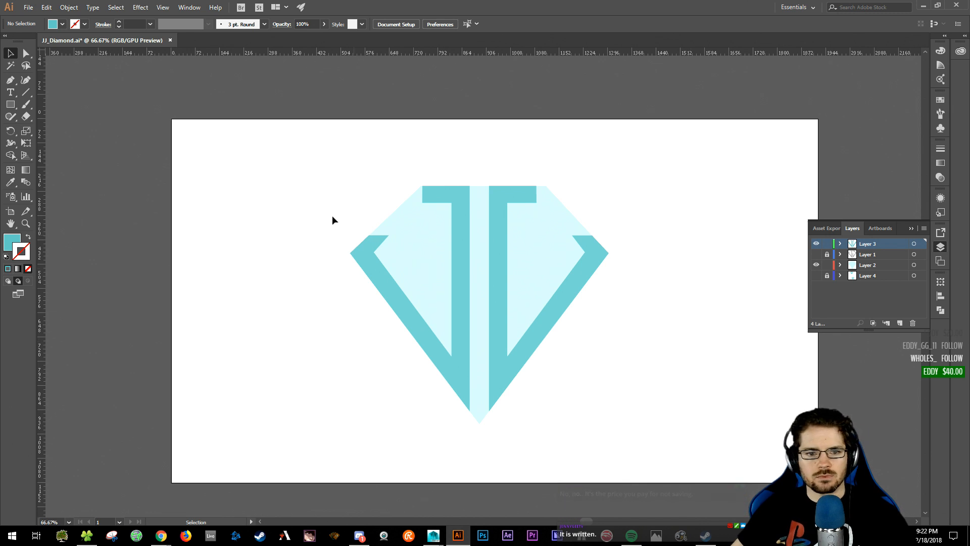
pyautogui.moveTo(322, 184); pyautogui.dragTo(681, 443)
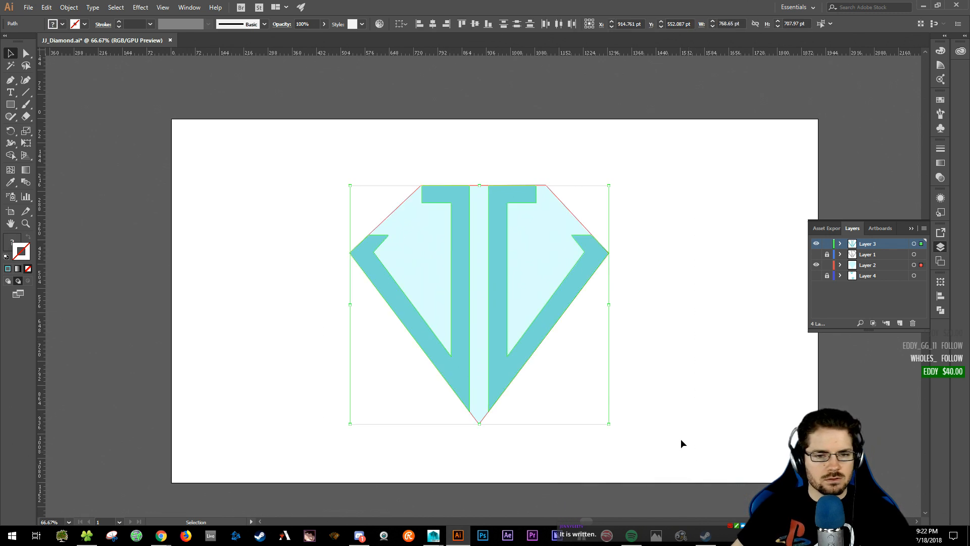
# - Save a copy as JJ_Diamond_Maya.ai in Illustrator 3 format, then minimize Illustrator
pyautogui.click(26, 8)
pyautogui.click(56, 100)
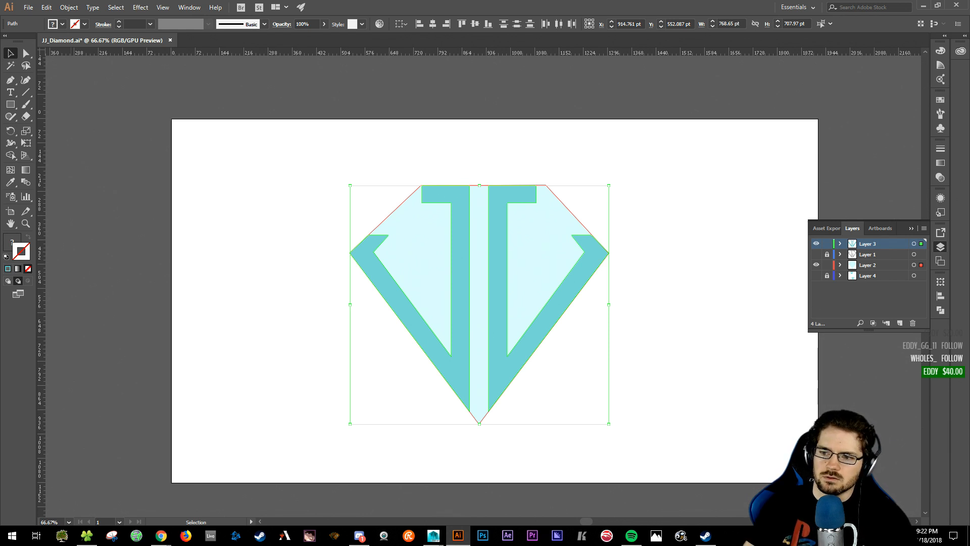
pyautogui.hotkey('ctrl', 's')
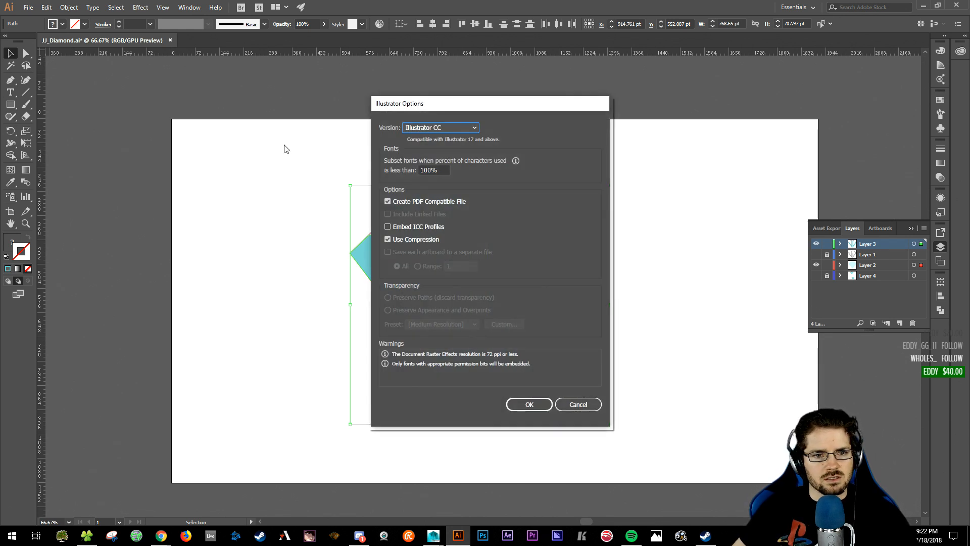
pyautogui.click(439, 128)
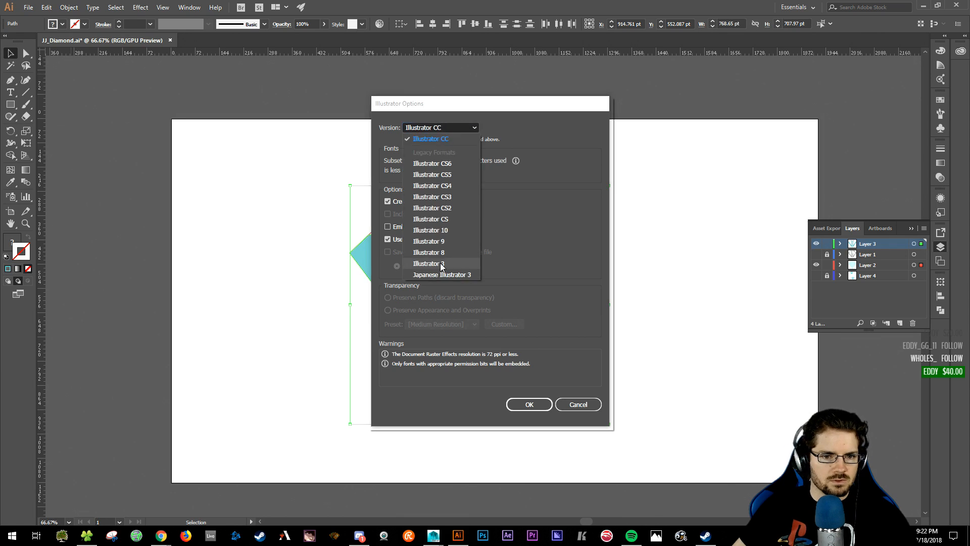
pyautogui.click(429, 263)
pyautogui.click(538, 395)
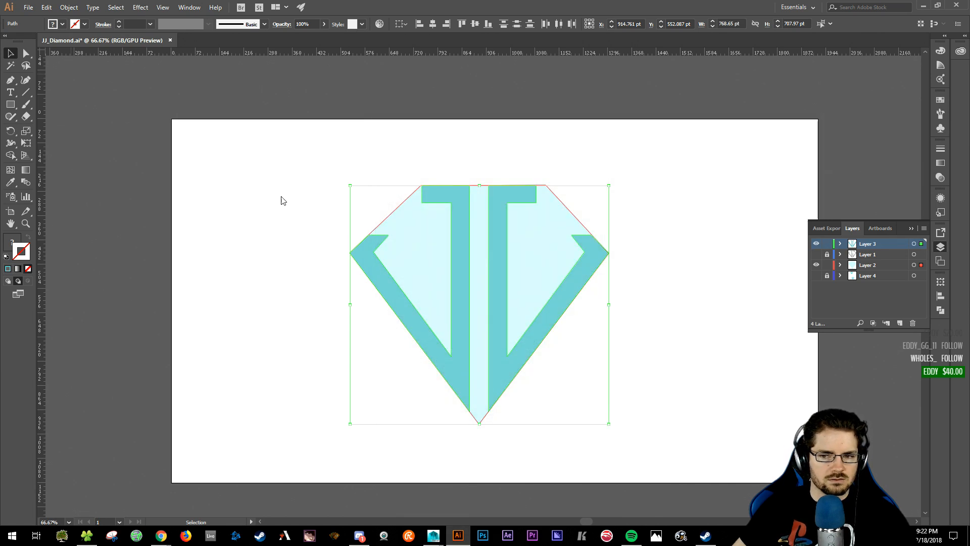
pyautogui.click(531, 286)
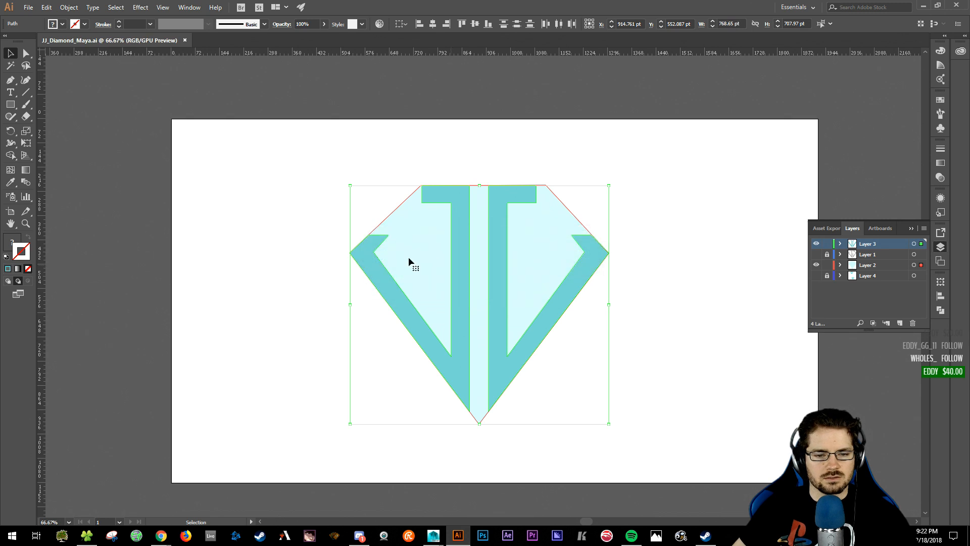
pyautogui.click(282, 186)
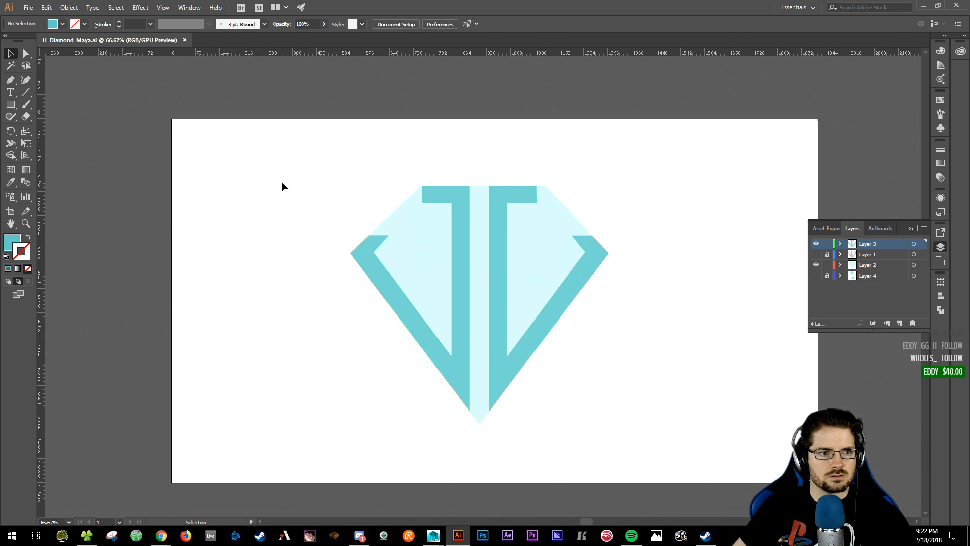
pyautogui.click(924, 6)
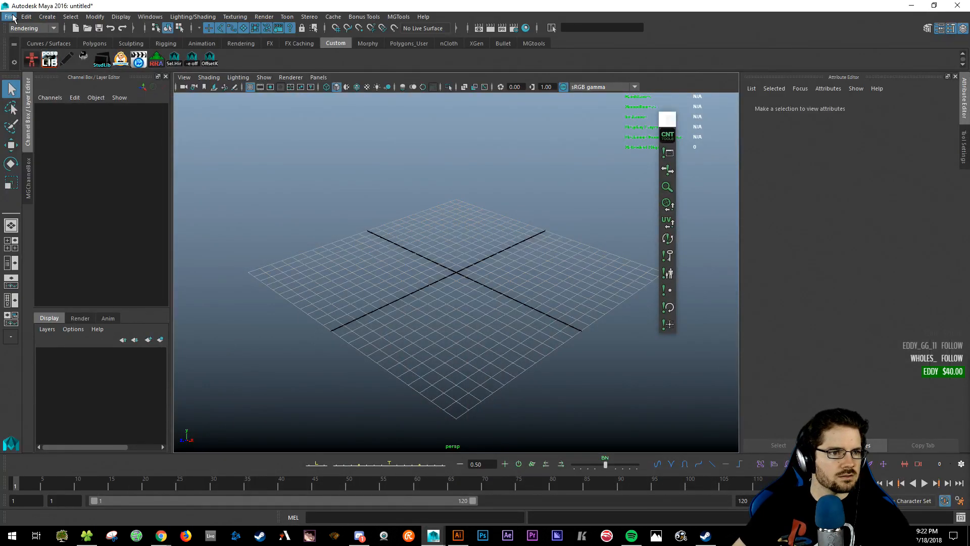
# - Use Create > Adobe Illustrator Object to open the diamond .ai file from Art4Peeps
pyautogui.click(10, 16)
pyautogui.click(10, 17)
pyautogui.click(47, 16)
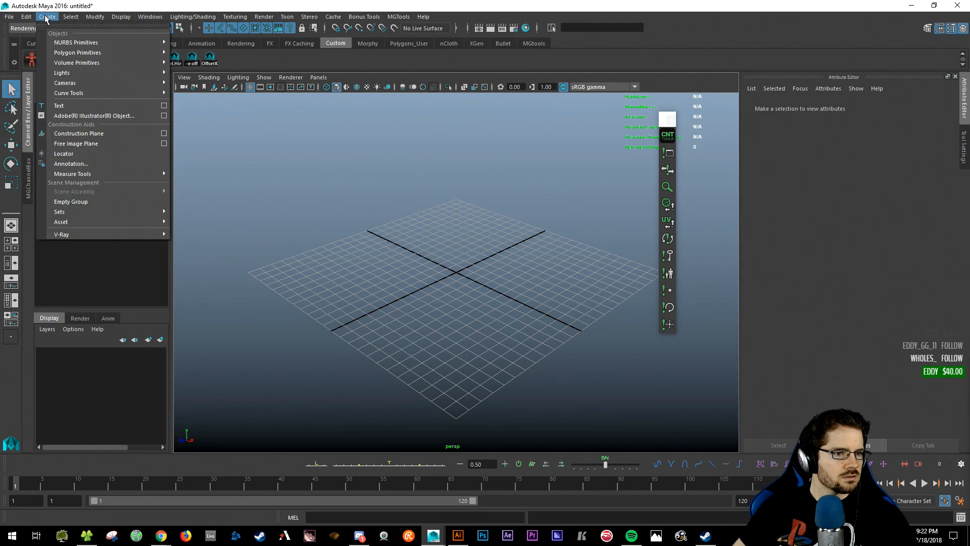
pyautogui.click(99, 119)
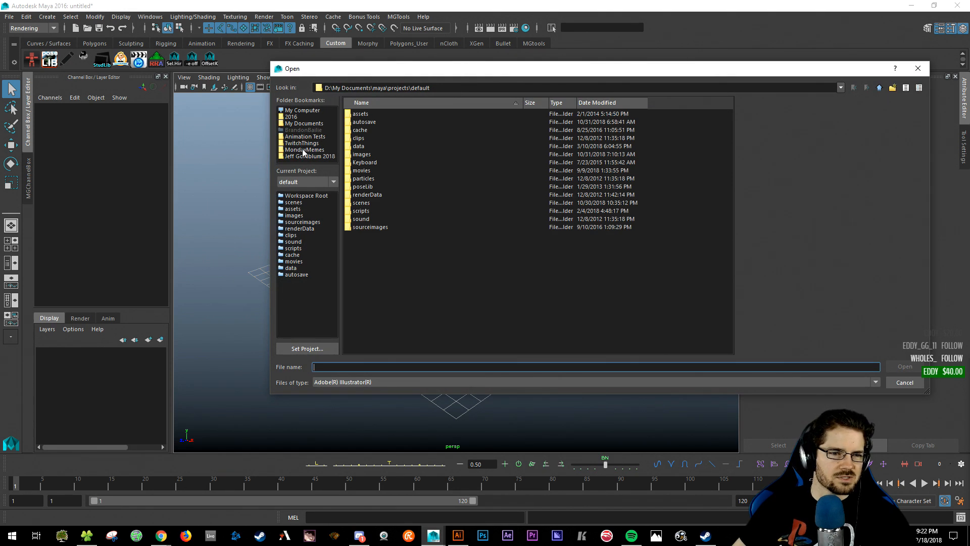
pyautogui.click(302, 150)
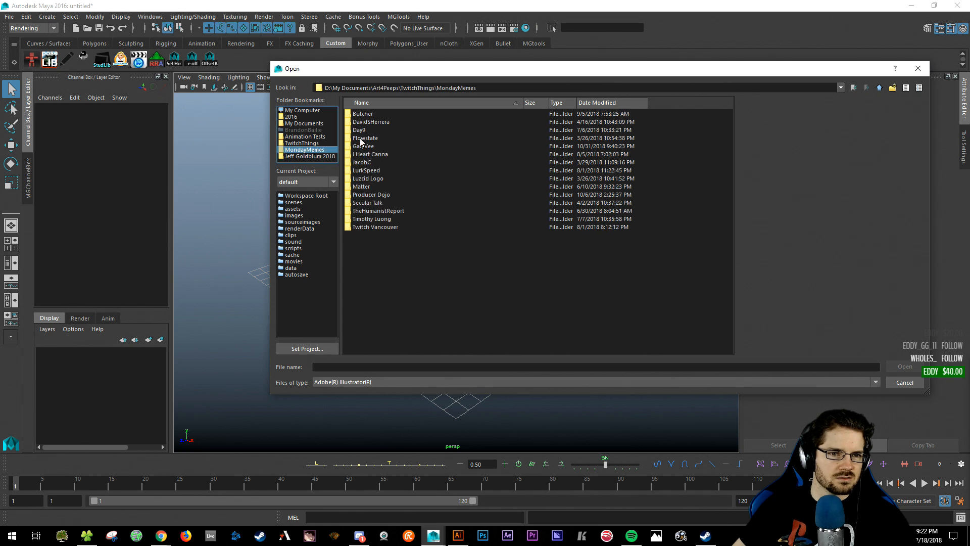
pyautogui.doubleClick(373, 122)
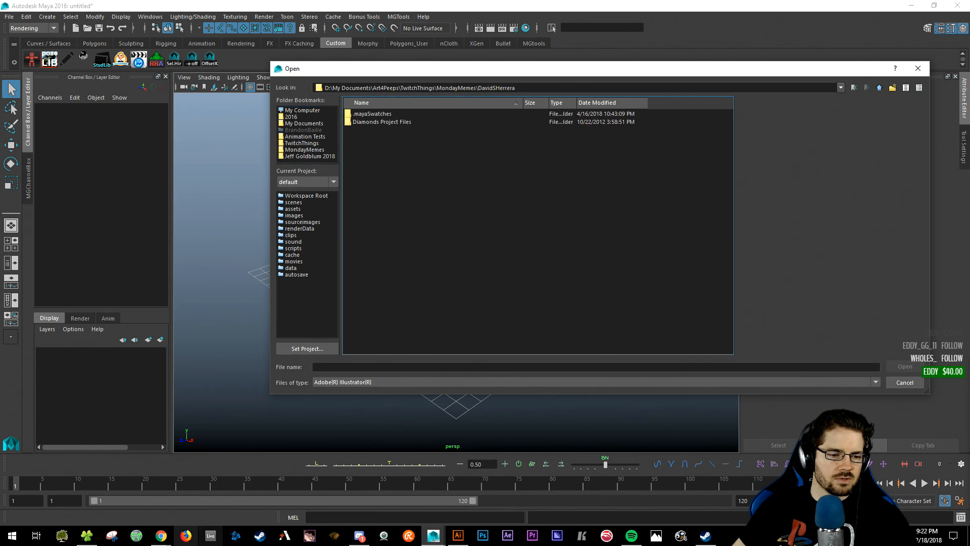
pyautogui.click(303, 144)
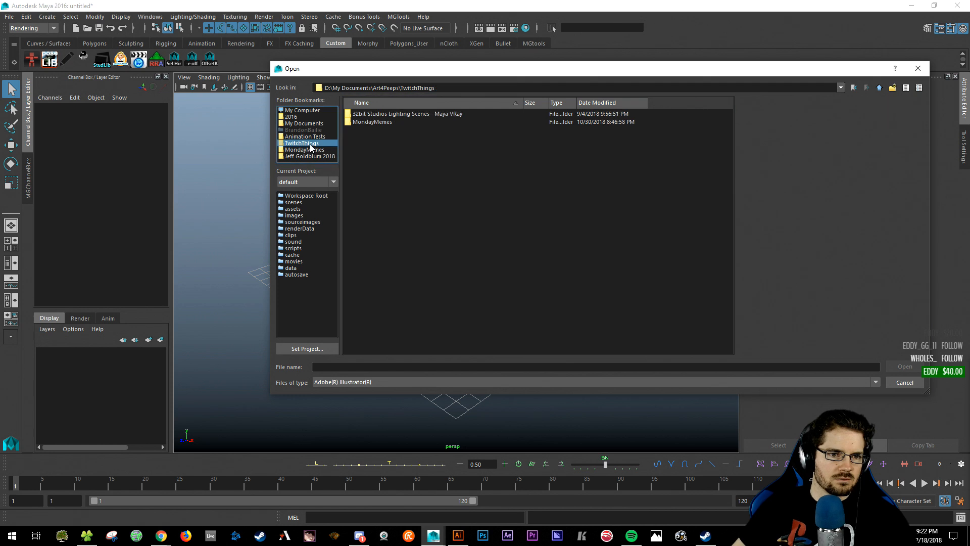
pyautogui.click(305, 137)
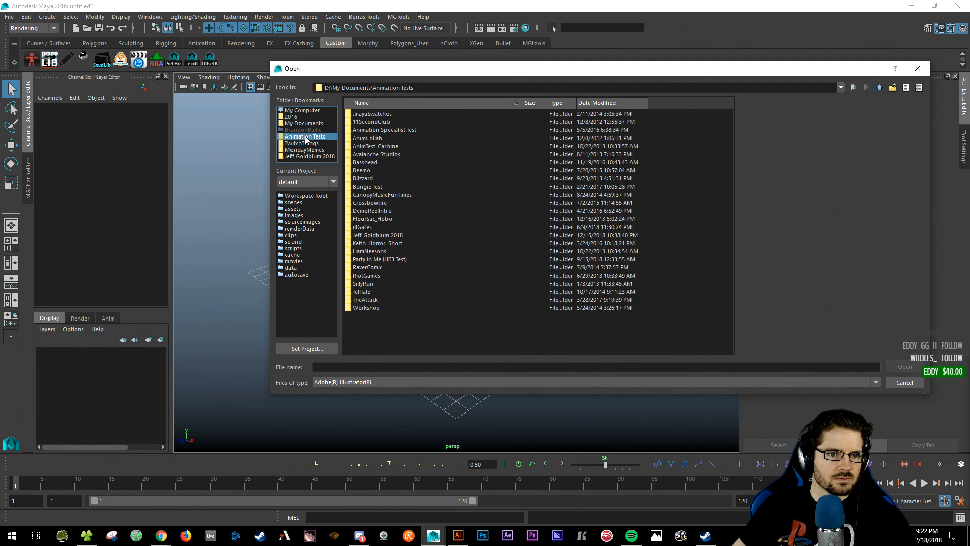
pyautogui.click(881, 89)
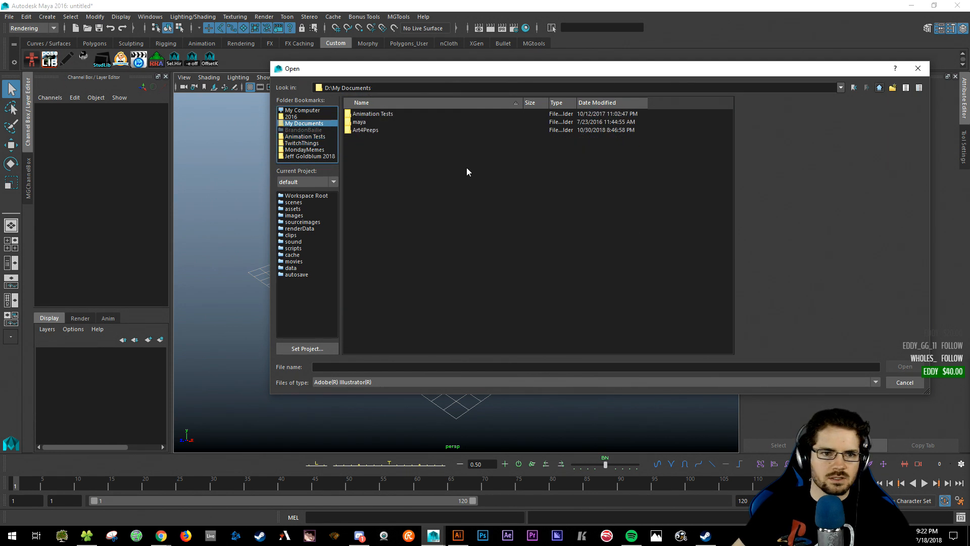
pyautogui.doubleClick(372, 161)
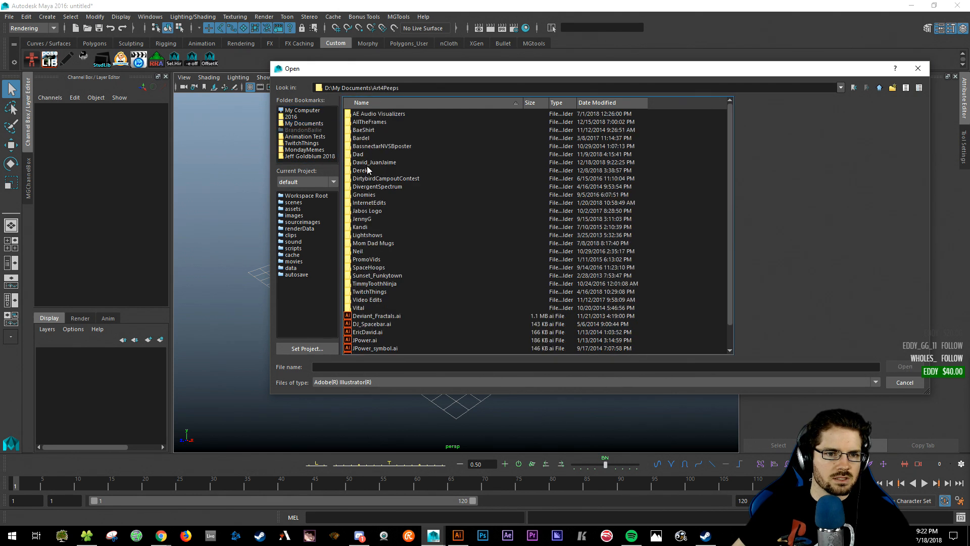
pyautogui.doubleClick(372, 162)
pyautogui.doubleClick(382, 121)
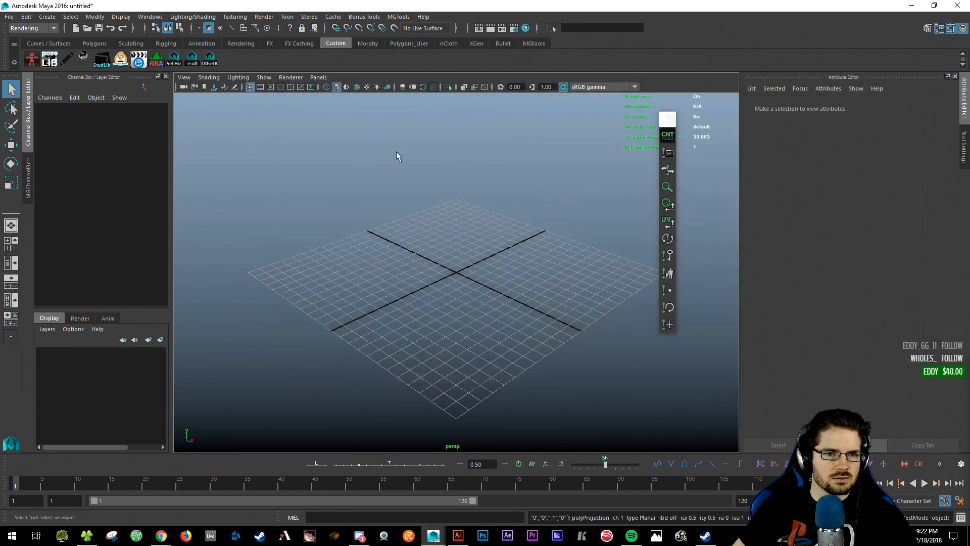
pyautogui.keyDown('alt'); pyautogui.moveTo(514, 255); pyautogui.dragTo(308, 244, button='right'); pyautogui.keyUp('alt')
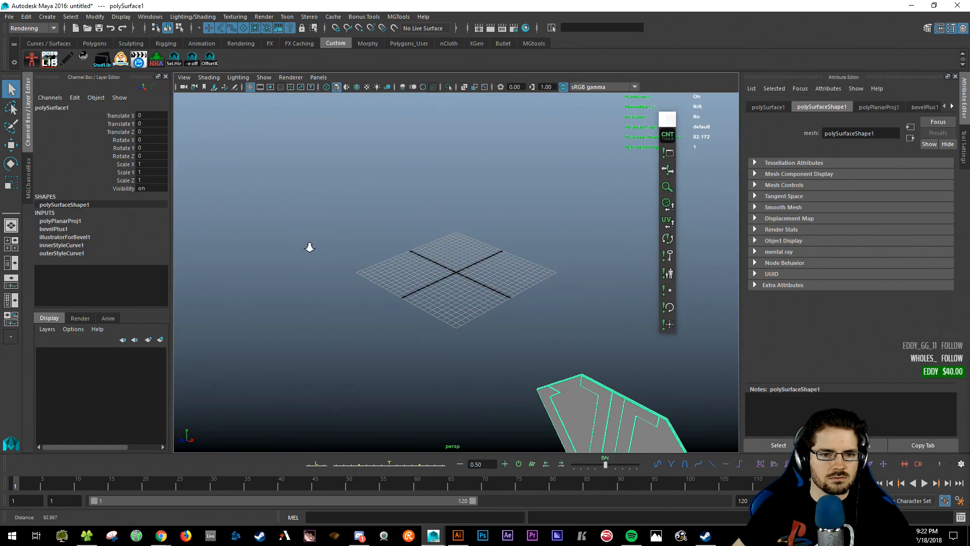
pyautogui.keyDown('alt'); pyautogui.moveTo(491, 306); pyautogui.dragTo(539, 312); pyautogui.keyUp('alt')
pyautogui.press('f')
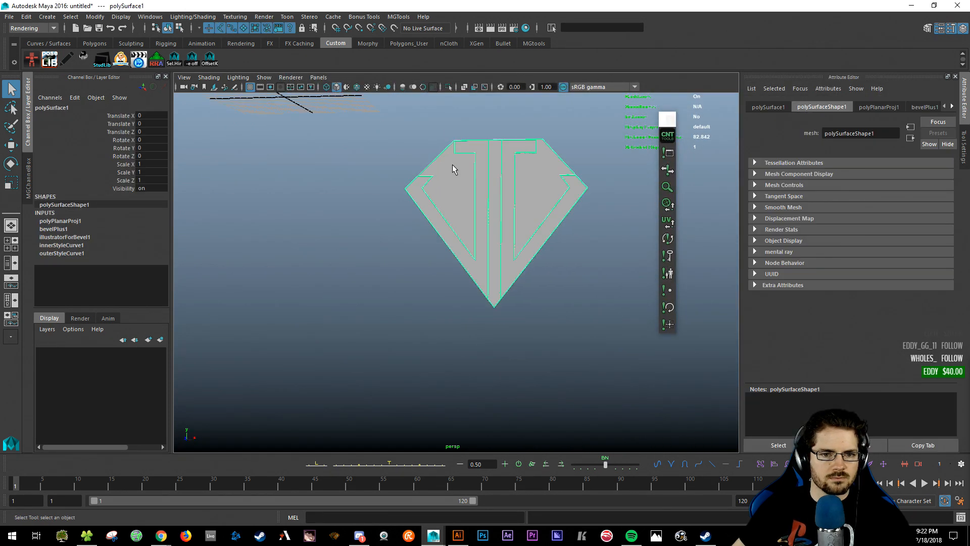
pyautogui.keyDown('alt'); pyautogui.moveTo(453, 165); pyautogui.dragTo(459, 257, button='right'); pyautogui.keyUp('alt')
pyautogui.keyDown('alt'); pyautogui.moveTo(459, 256); pyautogui.dragTo(484, 307); pyautogui.keyUp('alt')
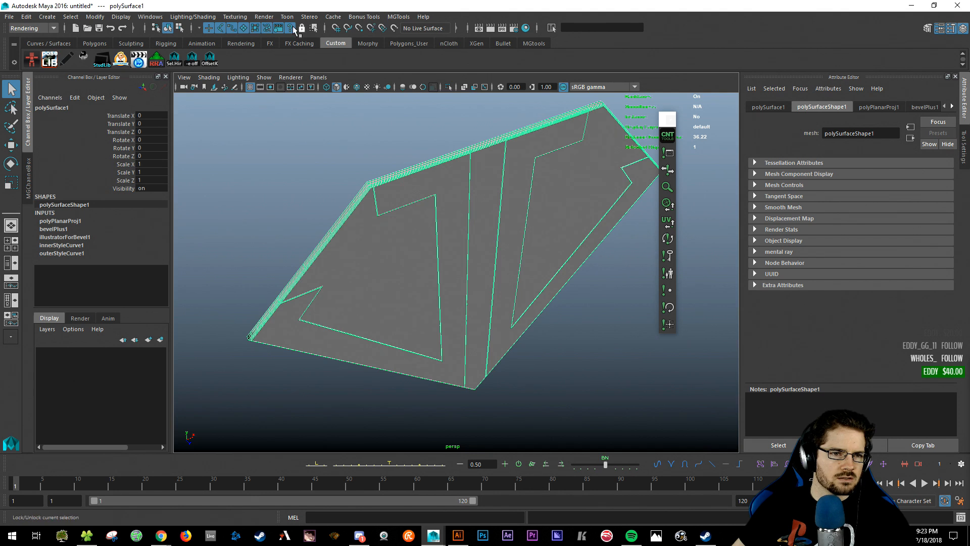
pyautogui.keyDown('alt'); pyautogui.moveTo(368, 182); pyautogui.dragTo(377, 229); pyautogui.keyUp('alt')
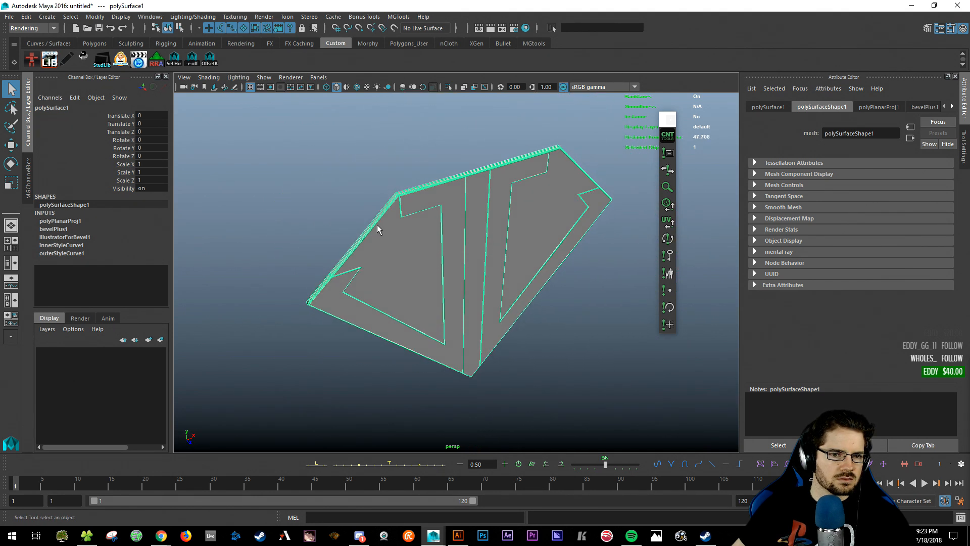
pyautogui.click(264, 17)
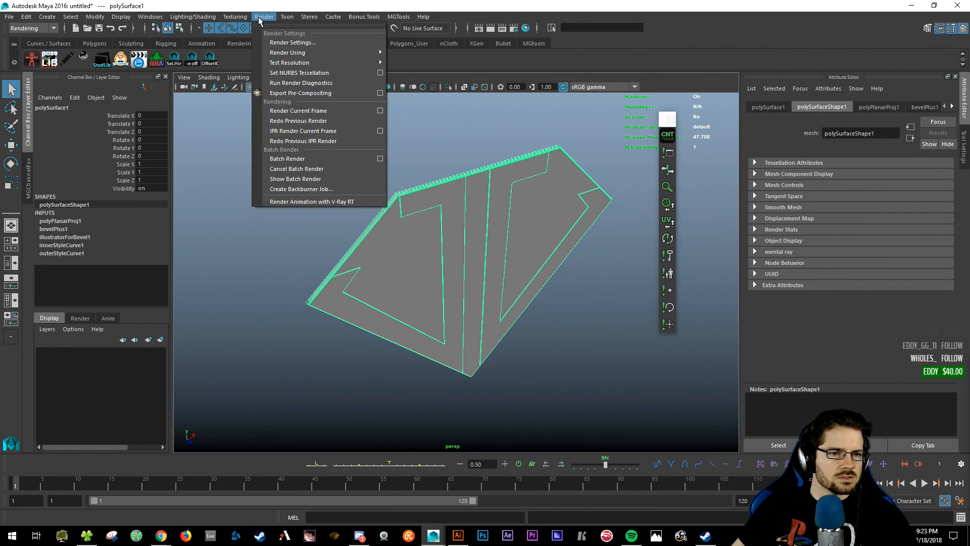
pyautogui.click(264, 16)
pyautogui.click(150, 17)
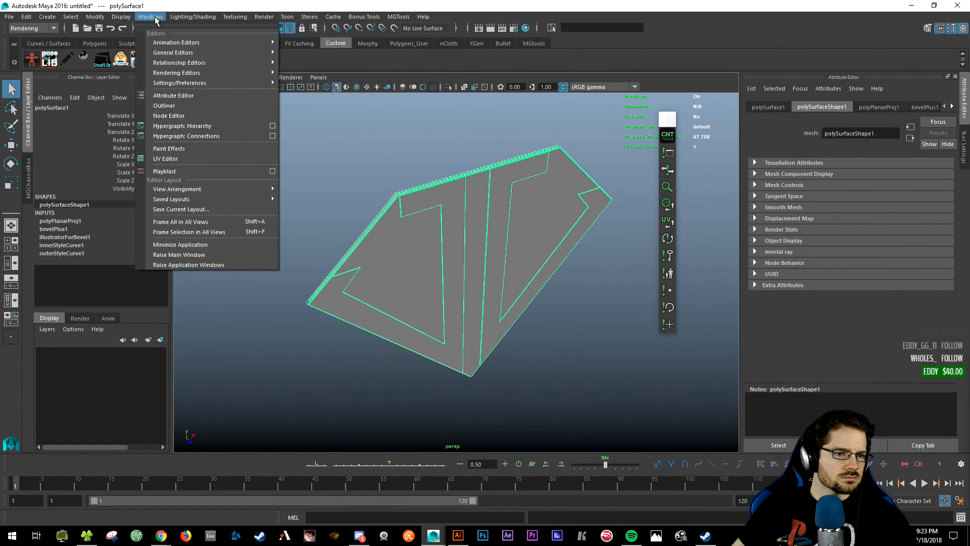
pyautogui.click(325, 28)
pyautogui.click(287, 16)
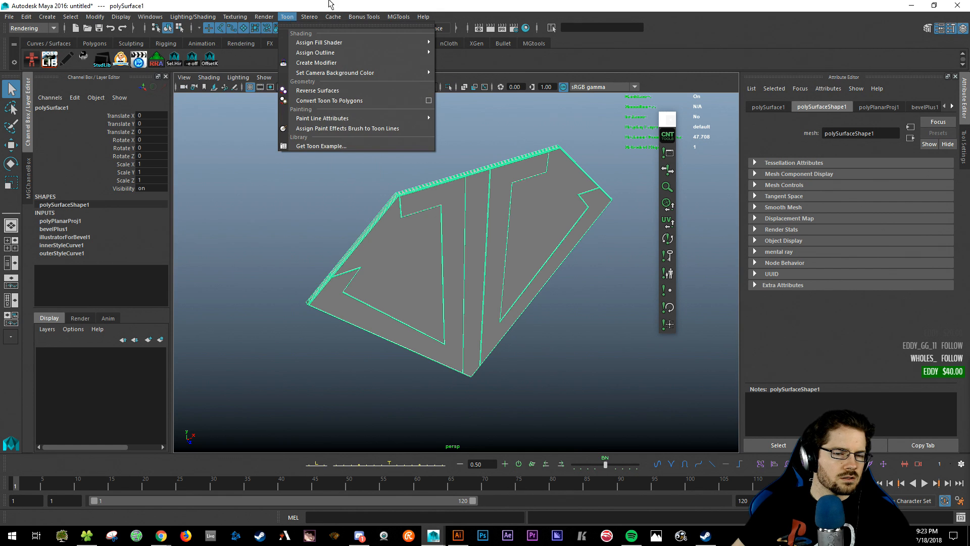
pyautogui.click(193, 5)
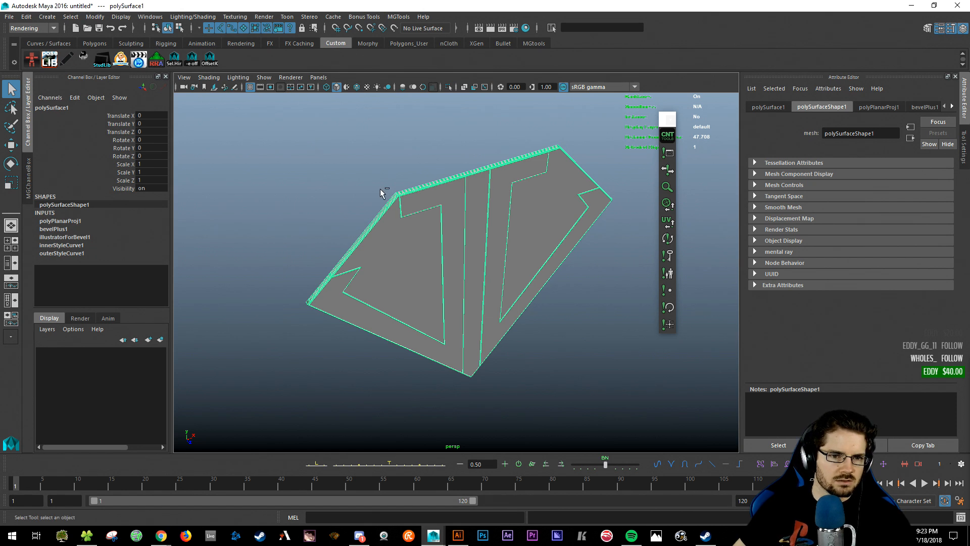
pyautogui.hotkey('ctrl', 'g')
pyautogui.hotkey('ctrl', 'z')
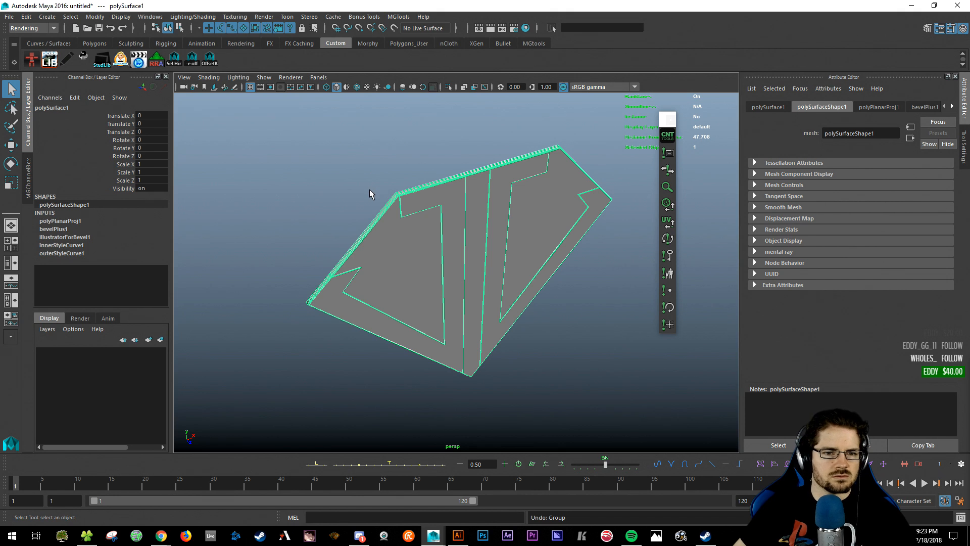
pyautogui.click(356, 191)
pyautogui.click(385, 207)
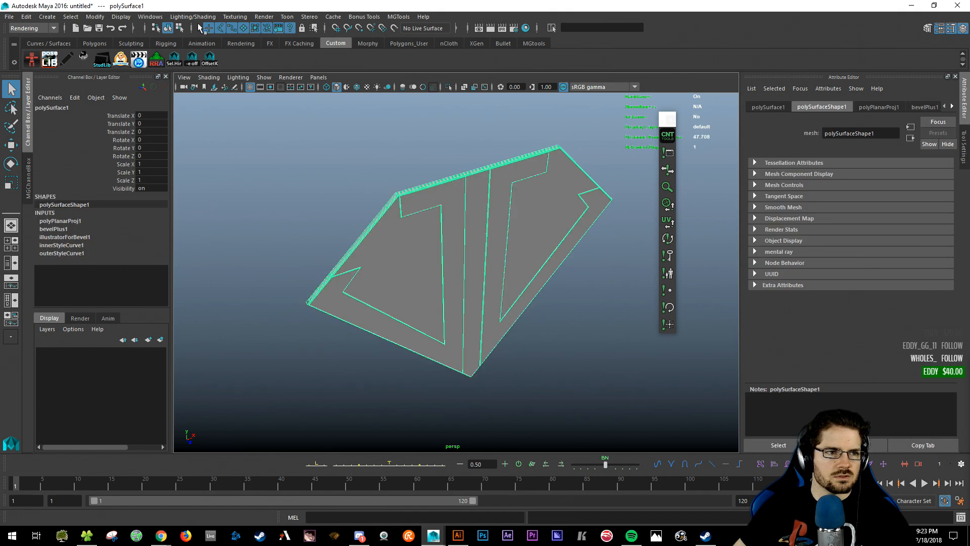
pyautogui.click(43, 28)
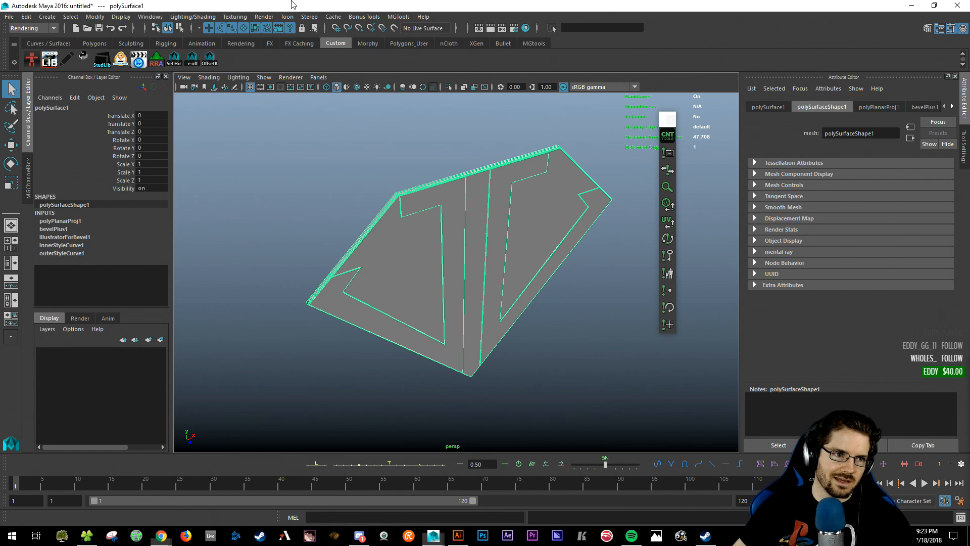
# - Separate the bevelled diamond mesh into polySurface2, polySurface3 and polySurface4 from the Polygons shelf
pyautogui.click(8, 17)
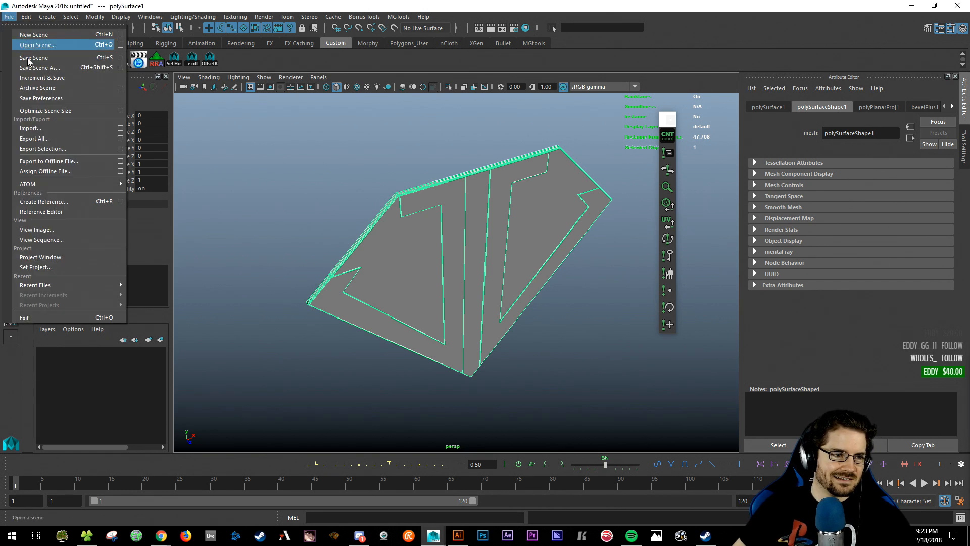
pyautogui.click(24, 18)
pyautogui.click(47, 17)
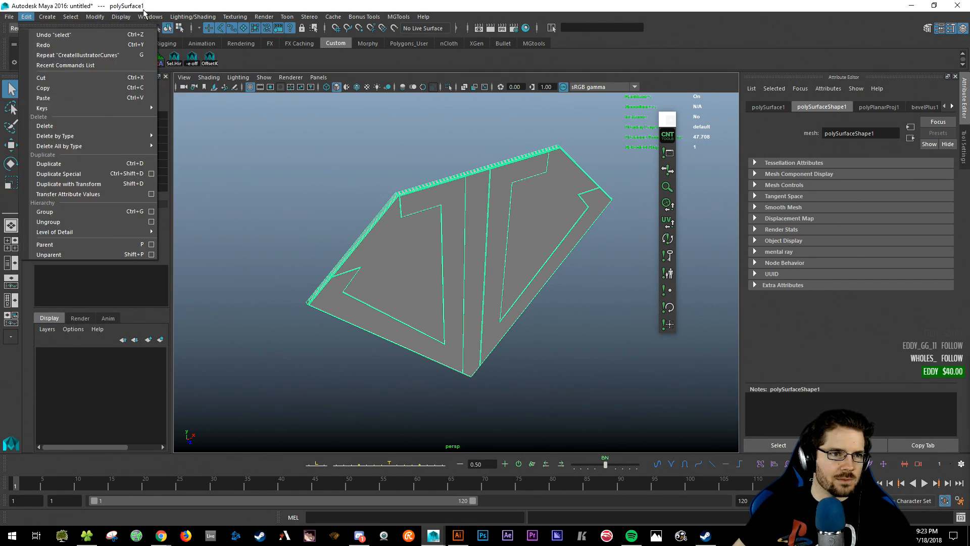
pyautogui.click(94, 16)
pyautogui.click(93, 44)
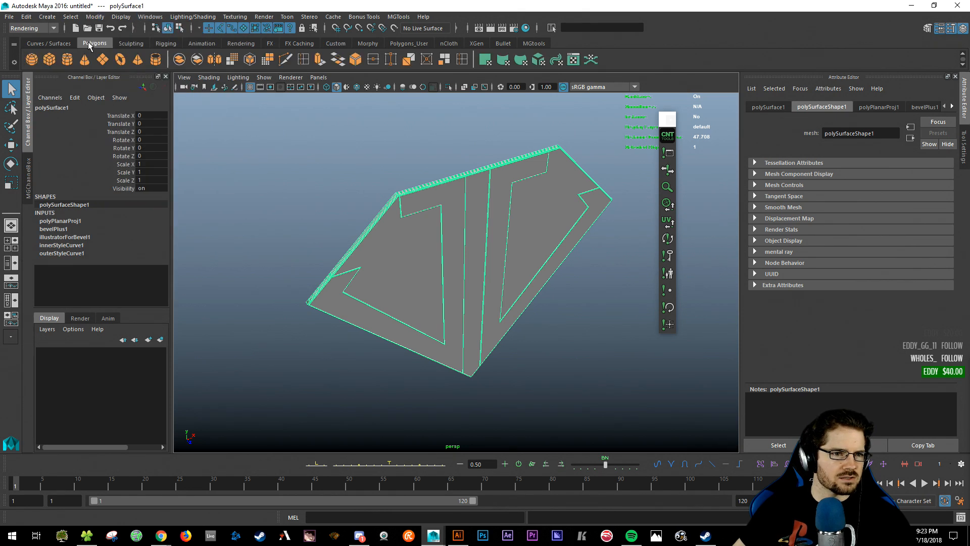
pyautogui.click(200, 57)
pyautogui.click(435, 262)
pyautogui.press('w')
pyautogui.keyDown('alt'); pyautogui.moveTo(423, 261); pyautogui.dragTo(459, 299); pyautogui.keyUp('alt')
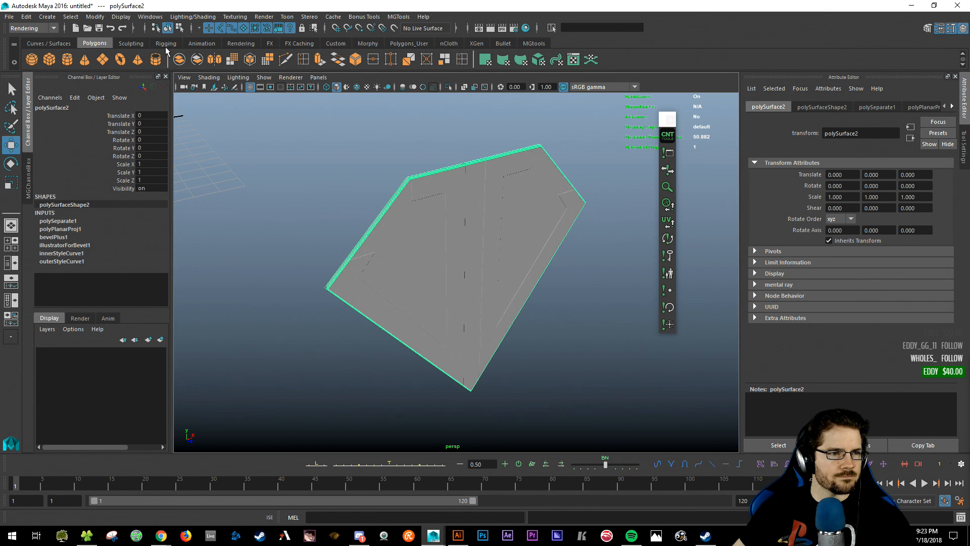
# - Center the pivot and push the back panel 3 units back along Z
pyautogui.click(96, 17)
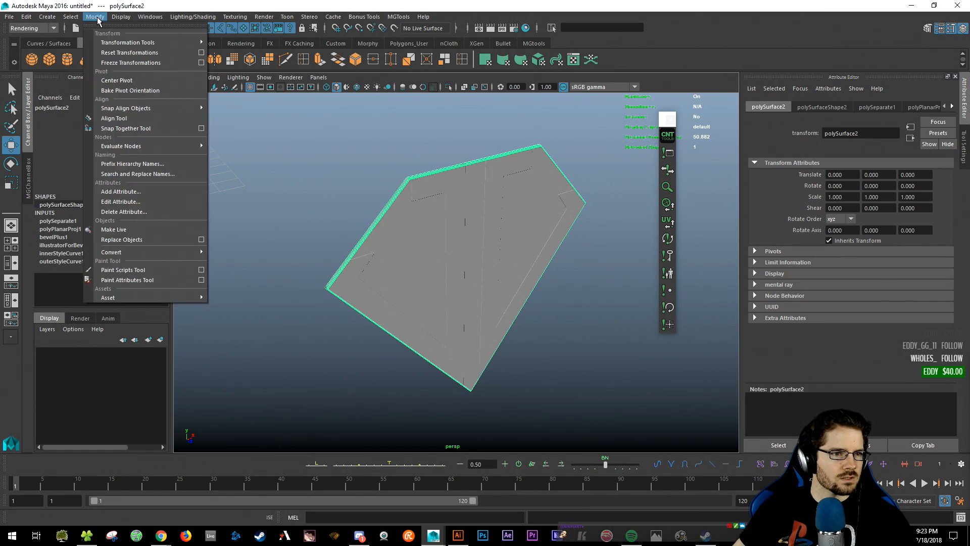
pyautogui.click(117, 80)
pyautogui.moveTo(546, 338); pyautogui.dragTo(513, 325)
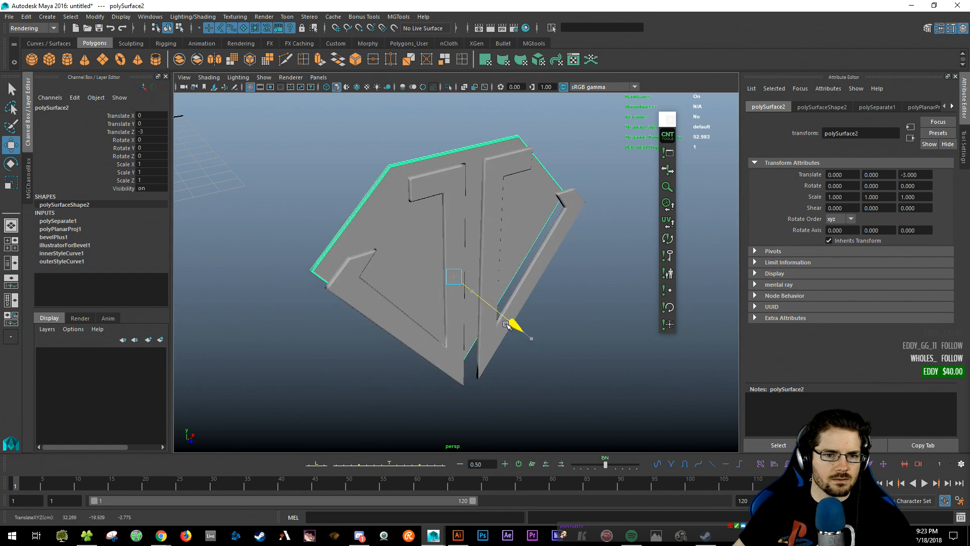
pyautogui.keyDown('alt'); pyautogui.moveTo(351, 349); pyautogui.dragTo(465, 365); pyautogui.keyUp('alt')
# - Select the inner letter, outer piece and back panel in turn to check their placement
pyautogui.press('q')
pyautogui.click(466, 363)
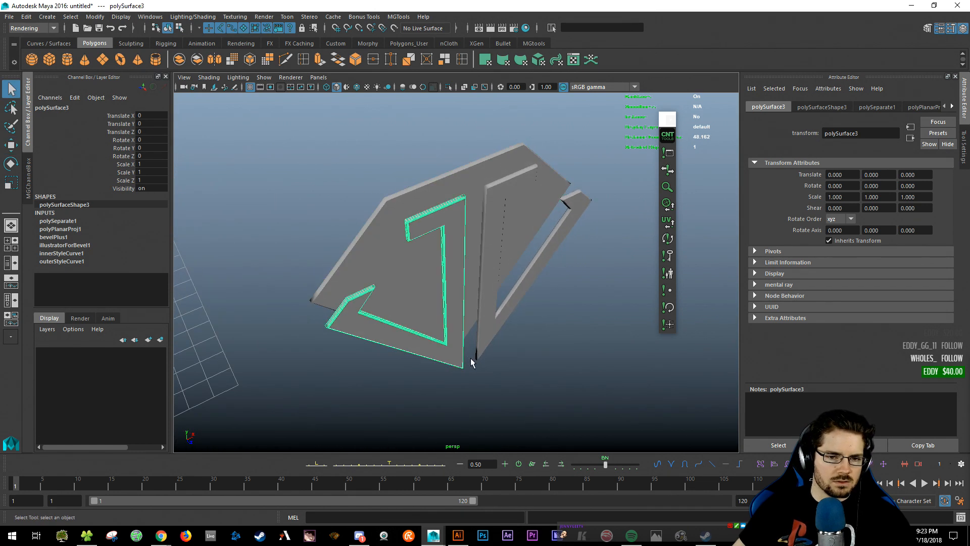
pyautogui.click(494, 337)
pyautogui.click(469, 337)
pyautogui.press('w')
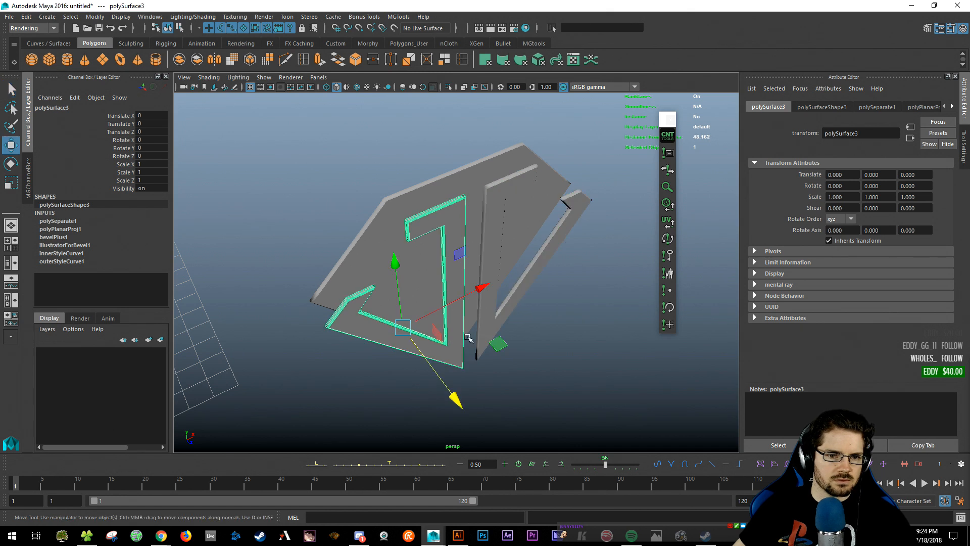
pyautogui.click(486, 324)
pyautogui.keyDown('alt'); pyautogui.moveTo(494, 351); pyautogui.dragTo(507, 358); pyautogui.keyUp('alt')
pyautogui.click(427, 294)
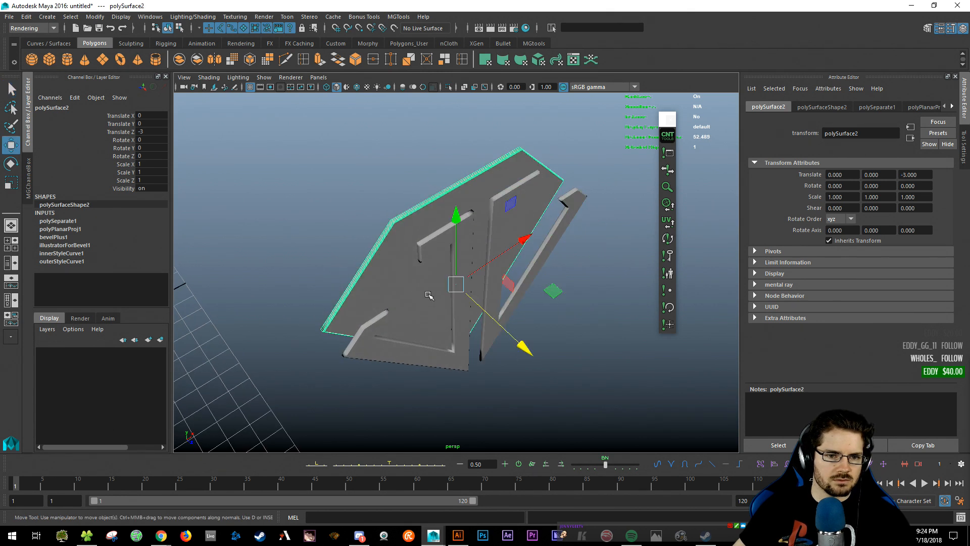
pyautogui.keyDown('alt'); pyautogui.moveTo(430, 295); pyautogui.dragTo(517, 297); pyautogui.keyUp('alt')
# - Select all three pieces and move them so the diamond's point sits at the grid origin
pyautogui.press('q')
pyautogui.keyDown('alt'); pyautogui.moveTo(516, 297); pyautogui.dragTo(415, 297, button='right'); pyautogui.keyUp('alt')
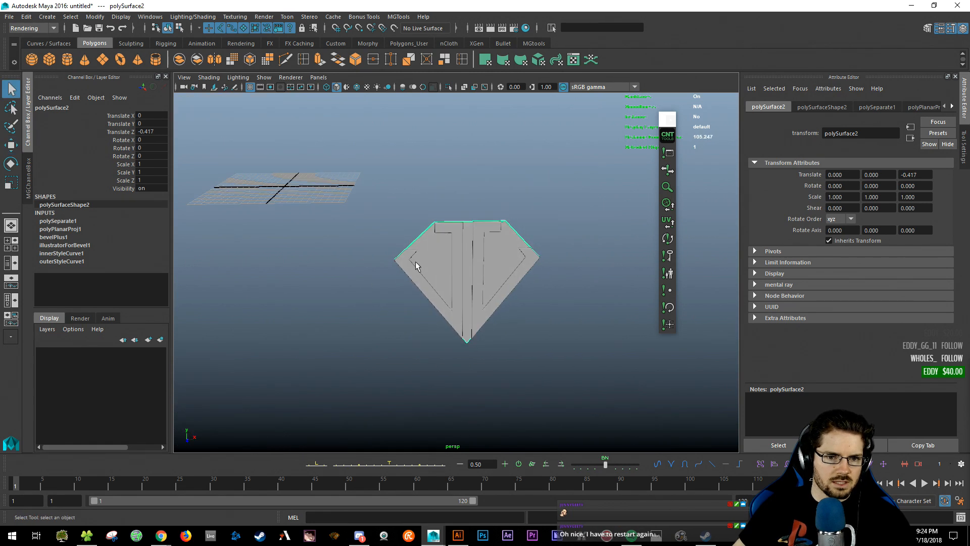
pyautogui.moveTo(377, 201); pyautogui.dragTo(554, 373)
pyautogui.keyDown('alt'); pyautogui.moveTo(556, 375); pyautogui.dragTo(514, 353); pyautogui.keyUp('alt')
pyautogui.press('w')
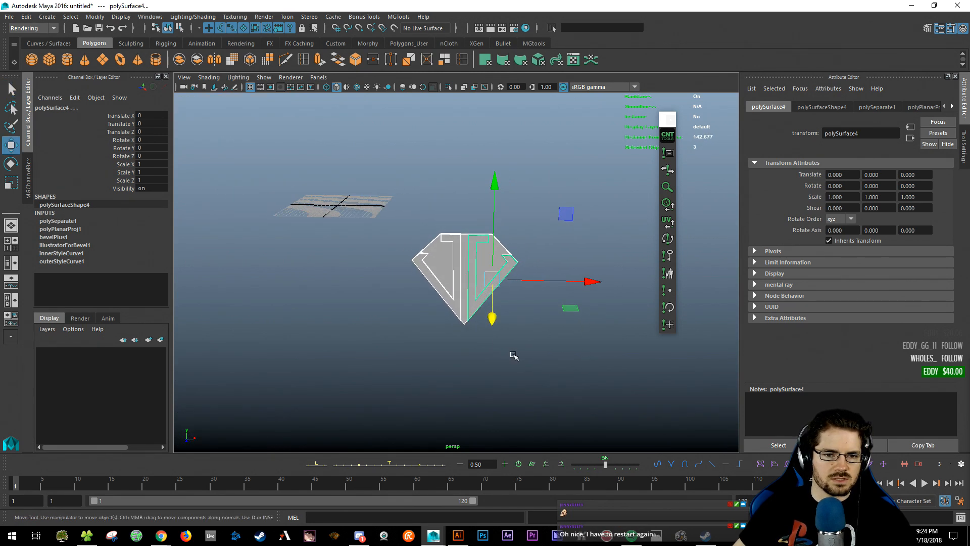
pyautogui.moveTo(566, 215); pyautogui.dragTo(437, 80)
pyautogui.keyDown('alt'); pyautogui.moveTo(308, 202); pyautogui.dragTo(468, 343, button='middle'); pyautogui.keyUp('alt')
pyautogui.keyDown('alt'); pyautogui.moveTo(468, 343); pyautogui.dragTo(528, 349, button='right'); pyautogui.keyUp('alt')
pyautogui.keyDown('alt'); pyautogui.moveTo(528, 349); pyautogui.dragTo(406, 319, button='middle'); pyautogui.keyUp('alt')
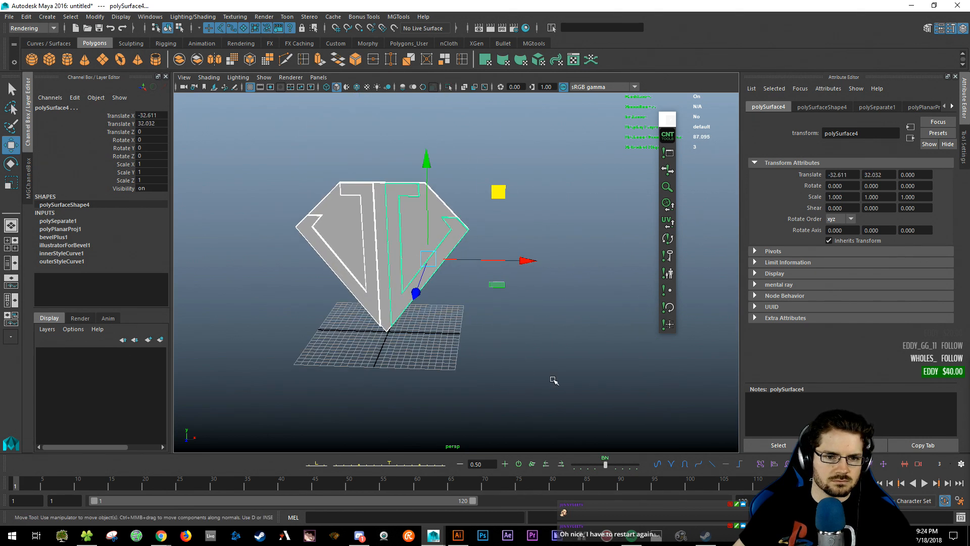
# - Deselect everything and orbit to inspect the diamond edge-on
pyautogui.click(552, 379)
pyautogui.keyDown('alt'); pyautogui.moveTo(458, 362); pyautogui.dragTo(422, 338); pyautogui.keyUp('alt')
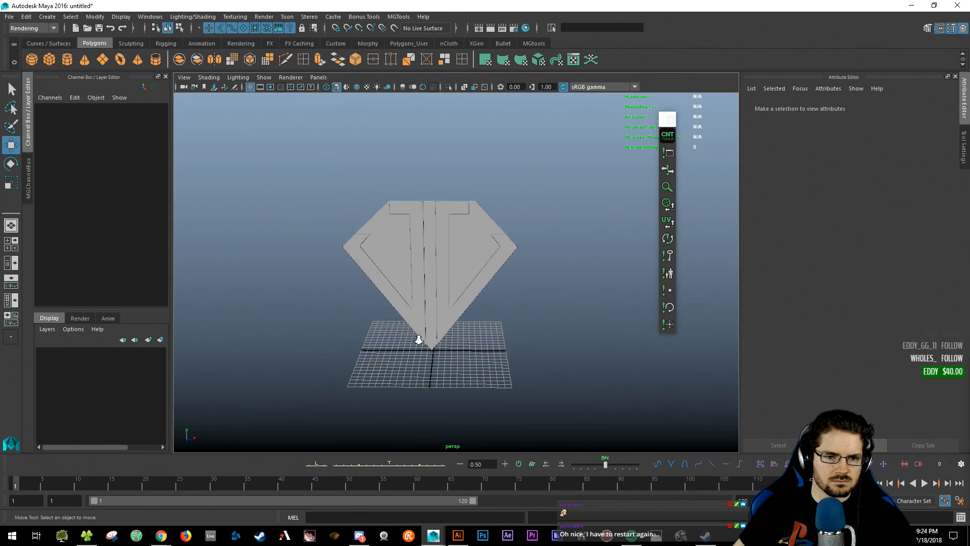
pyautogui.keyDown('alt'); pyautogui.moveTo(422, 338); pyautogui.dragTo(516, 340, button='right'); pyautogui.keyUp('alt')
pyautogui.keyDown('alt'); pyautogui.moveTo(516, 341); pyautogui.dragTo(491, 353); pyautogui.keyUp('alt')
pyautogui.press('q')
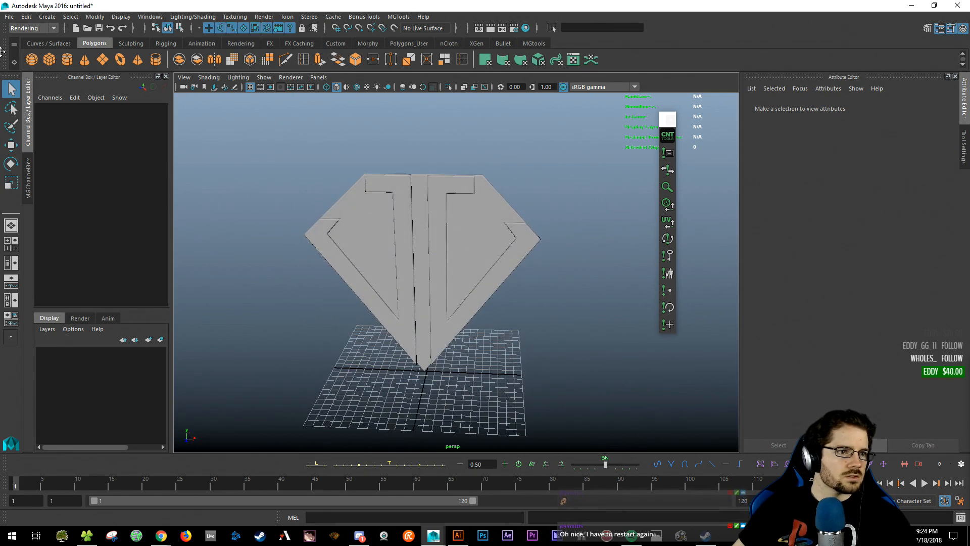
pyautogui.click(8, 18)
# - Choose Save Scene As and shift the Save As dialog slightly left
pyautogui.click(61, 76)
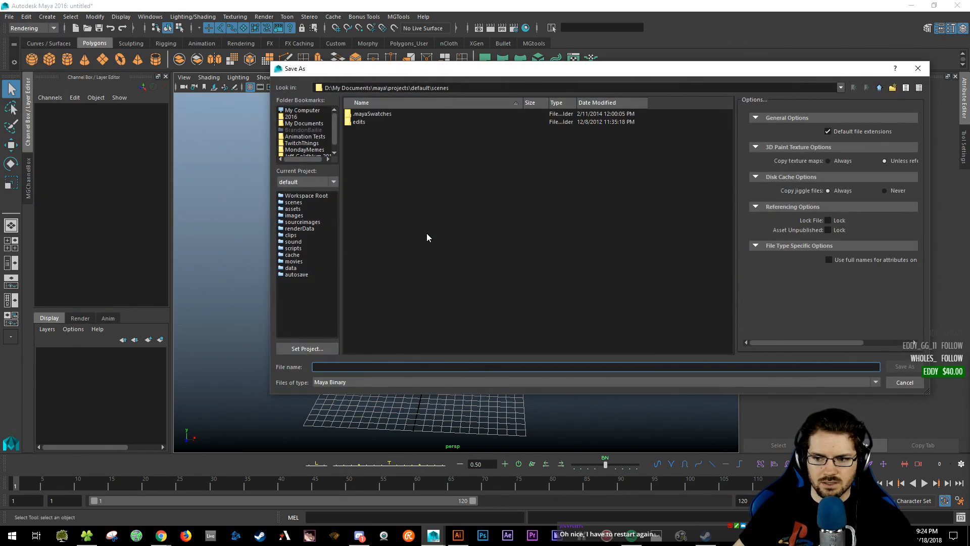
pyautogui.moveTo(489, 61); pyautogui.dragTo(445, 64)
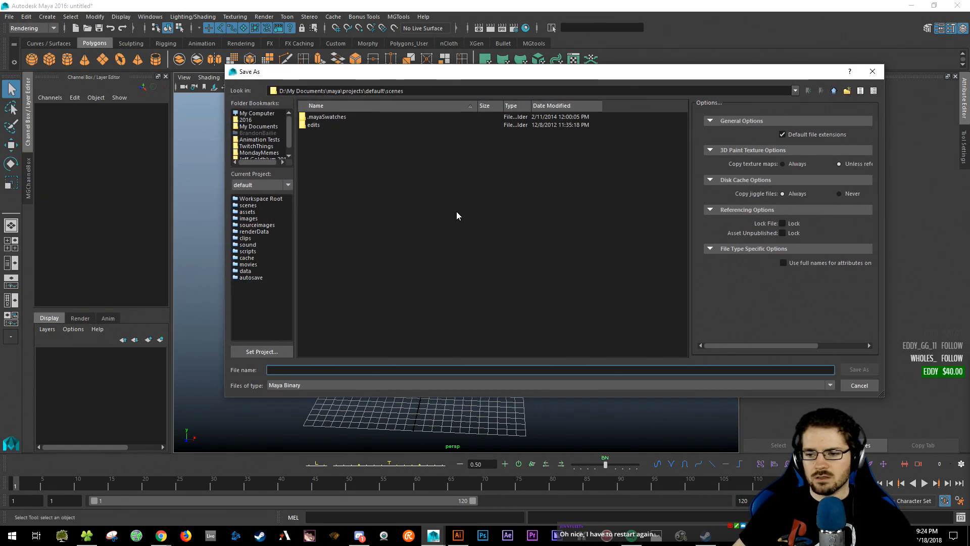
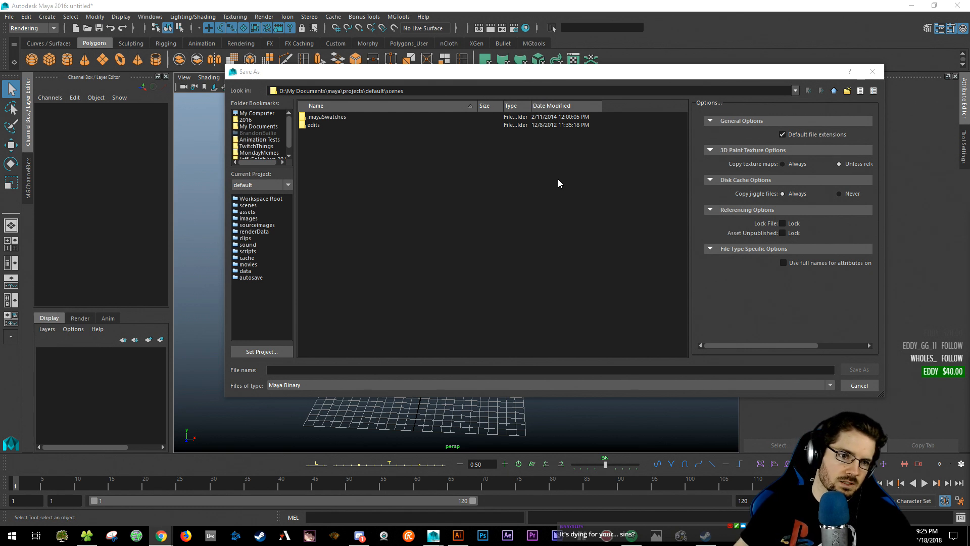
# - Save the scene as JJ_Diamond_logo.mb in the client's folder under Art4Peeps
pyautogui.scroll(-1, 261, 144)
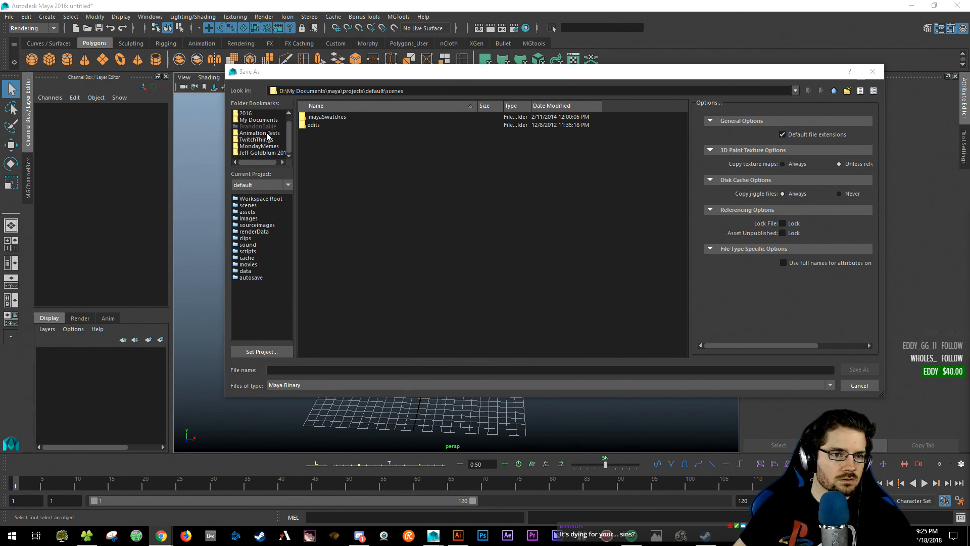
pyautogui.click(271, 142)
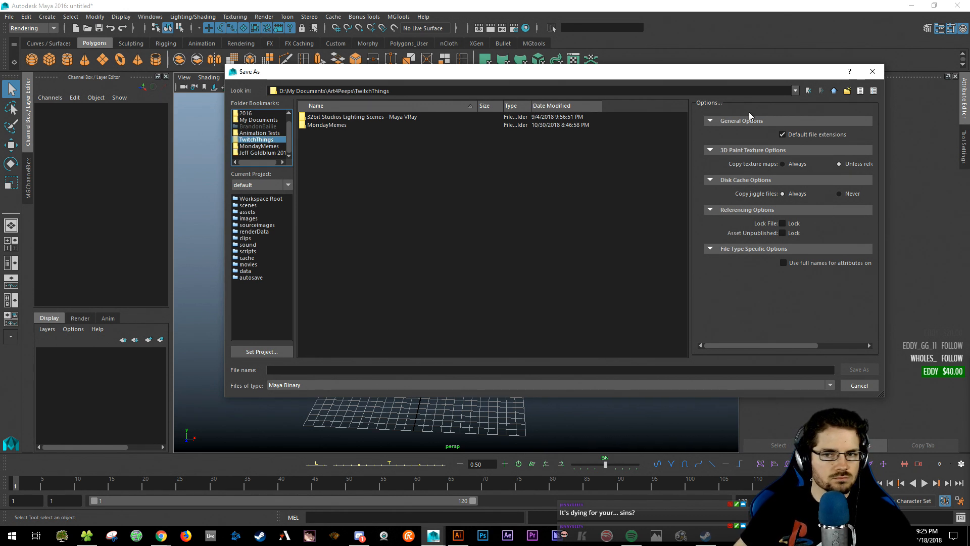
pyautogui.click(834, 91)
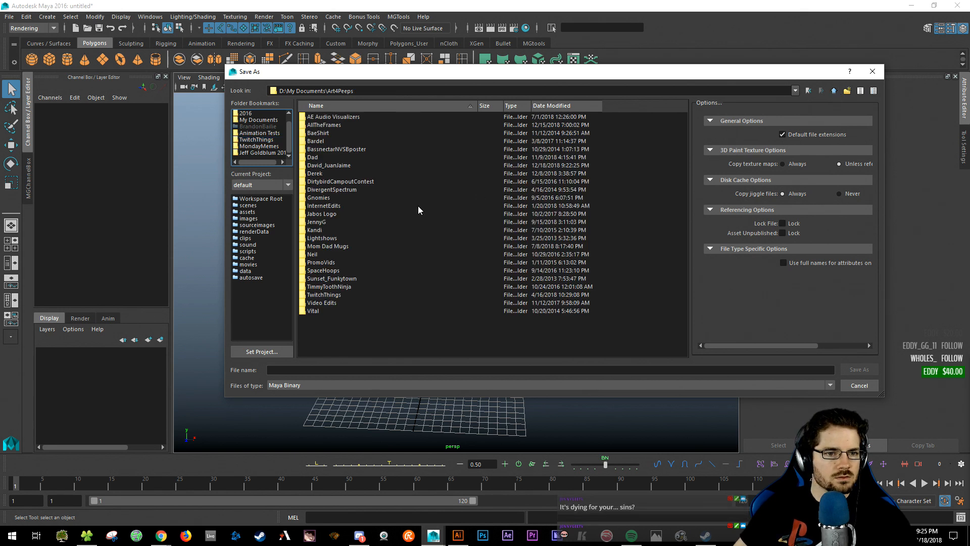
pyautogui.click(325, 166)
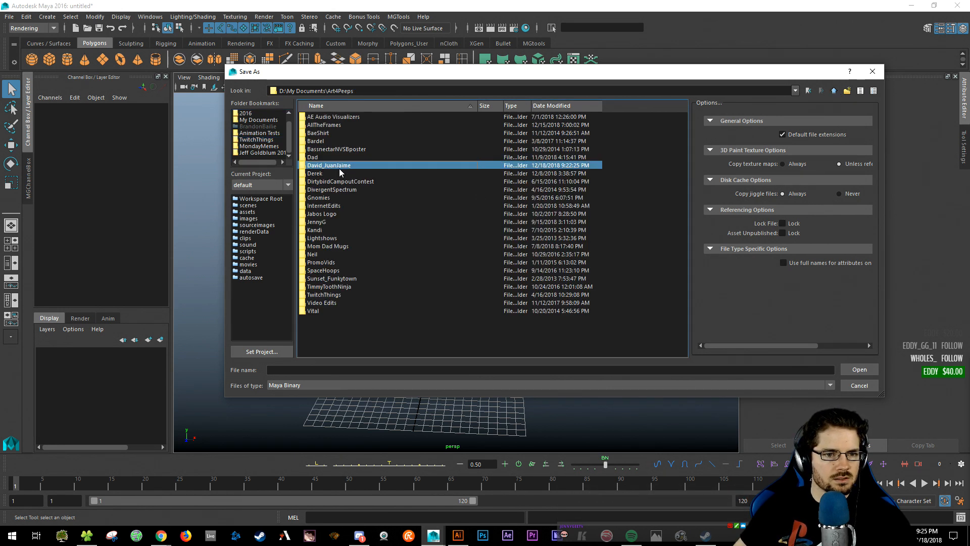
pyautogui.doubleClick(338, 170)
pyautogui.click(294, 369)
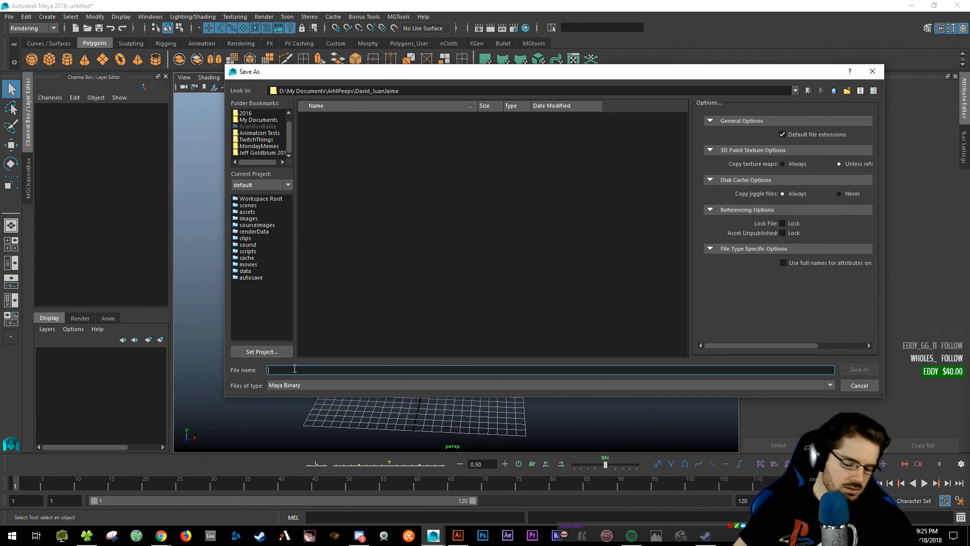
pyautogui.write('JJ_Diamond_logo')
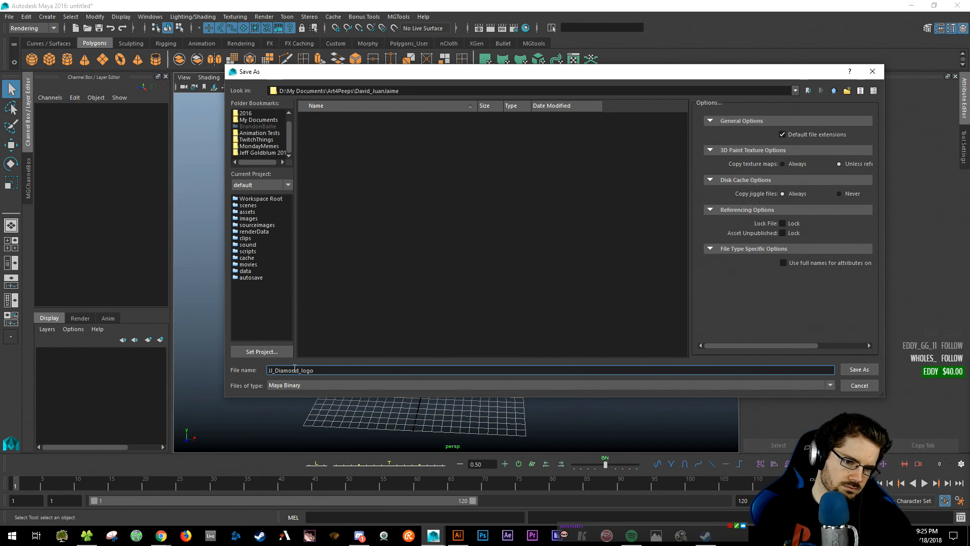
pyautogui.press('Return')
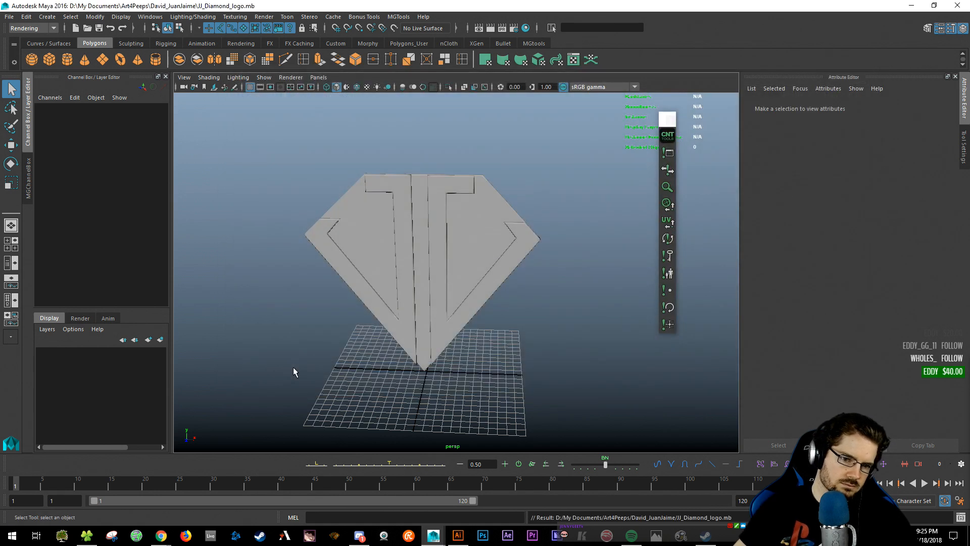
# - Create a polygon plane and rotate it 90 degrees on X
pyautogui.click(454, 185)
pyautogui.keyDown('shift'); pyautogui.click(406, 193); pyautogui.keyUp('shift')
pyautogui.click(420, 193)
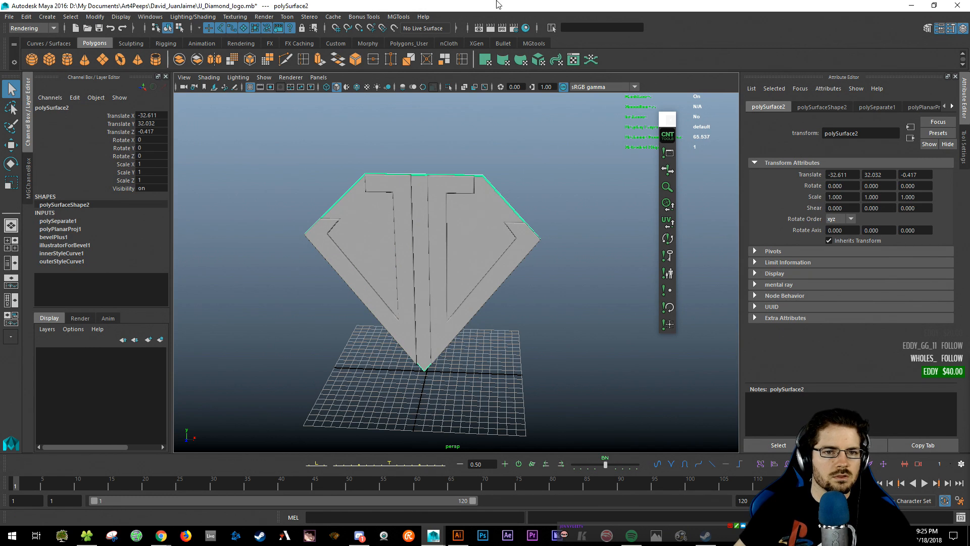
pyautogui.click(272, 202)
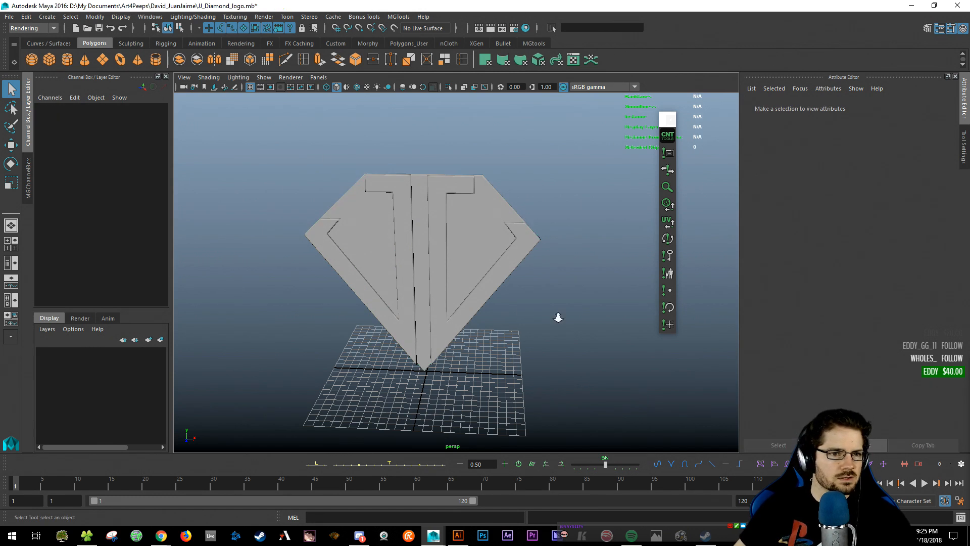
pyautogui.keyDown('alt'); pyautogui.moveTo(558, 317); pyautogui.dragTo(550, 312); pyautogui.keyUp('alt')
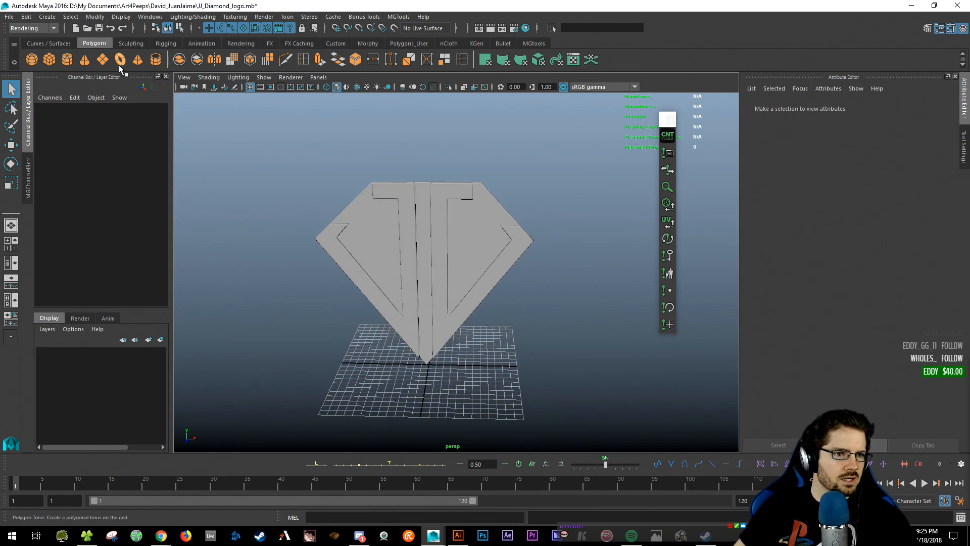
pyautogui.click(102, 59)
pyautogui.press('e')
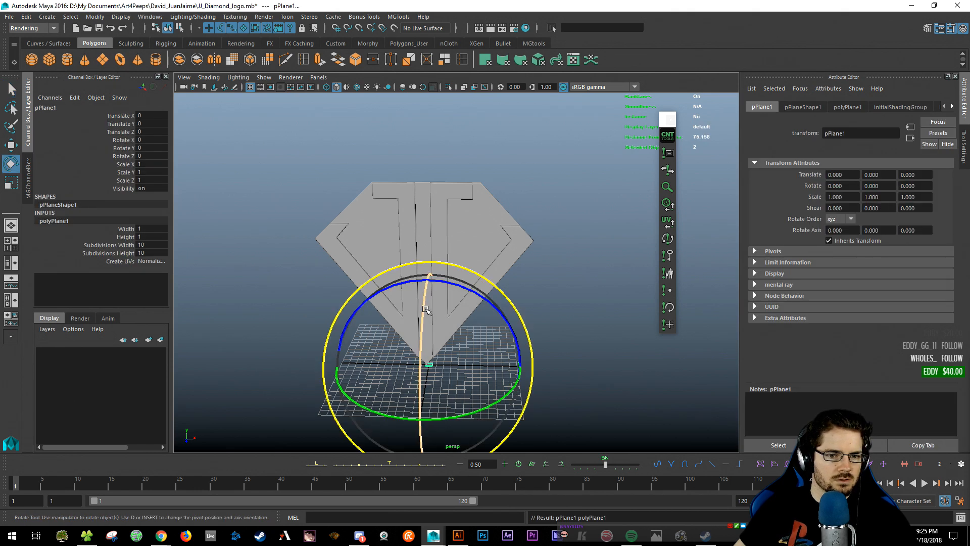
pyautogui.click(149, 139)
pyautogui.write('90')
pyautogui.press('Return')
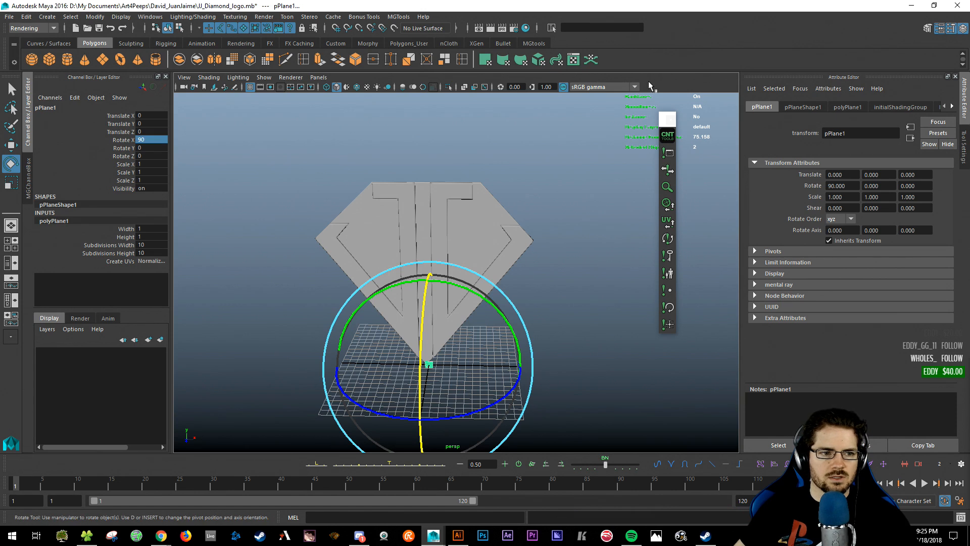
# - Scale the plane to about 111 and raise it along Y behind the logo
pyautogui.press('r')
pyautogui.moveTo(429, 364); pyautogui.dragTo(458, 367)
pyautogui.press('w')
pyautogui.moveTo(446, 412); pyautogui.dragTo(409, 395)
pyautogui.press('q')
pyautogui.click(709, 388)
pyautogui.keyDown('alt'); pyautogui.moveTo(396, 340); pyautogui.dragTo(387, 340); pyautogui.keyUp('alt')
pyautogui.keyDown('alt'); pyautogui.moveTo(387, 340); pyautogui.dragTo(544, 369, button='right'); pyautogui.keyUp('alt')
pyautogui.click(45, 18)
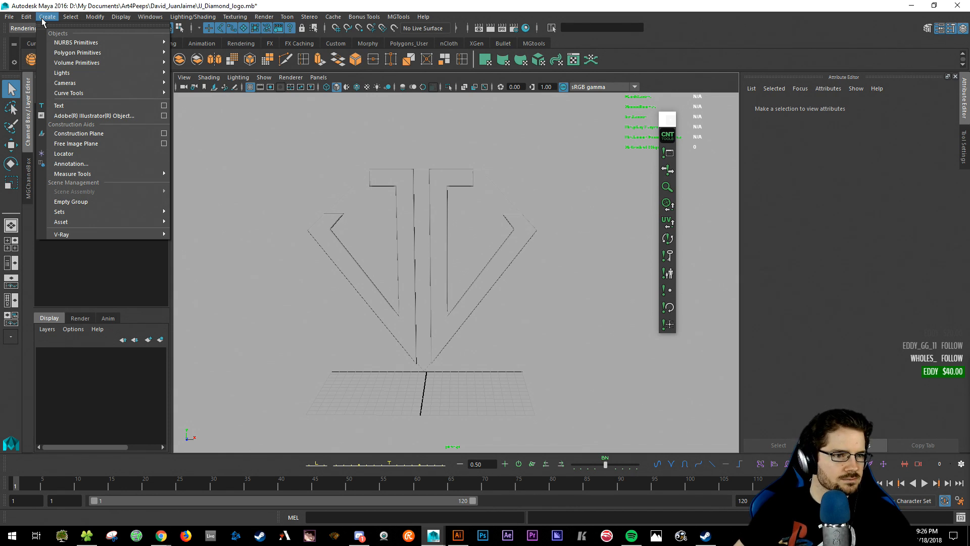
# - In the 3D text options, replace the sample text with the client's name
pyautogui.click(164, 105)
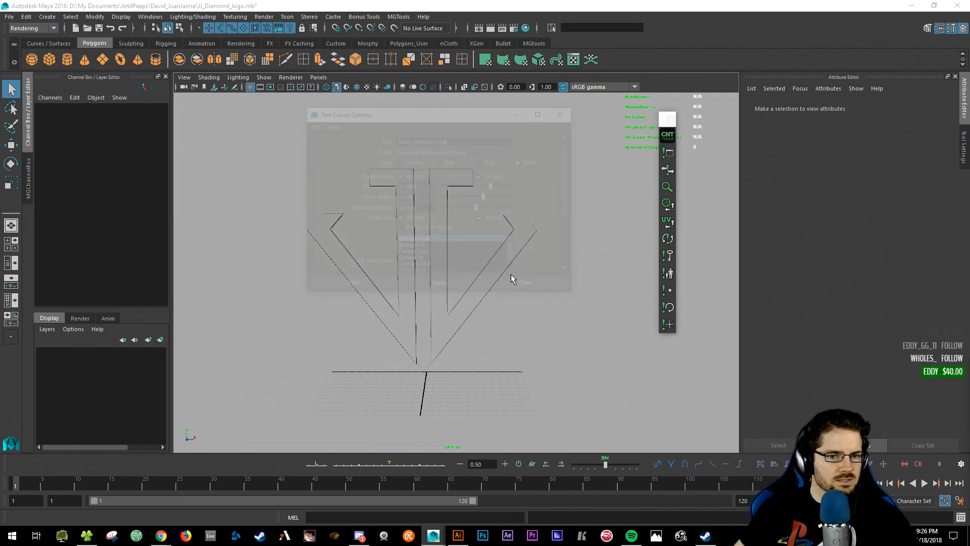
pyautogui.tripleClick(479, 137)
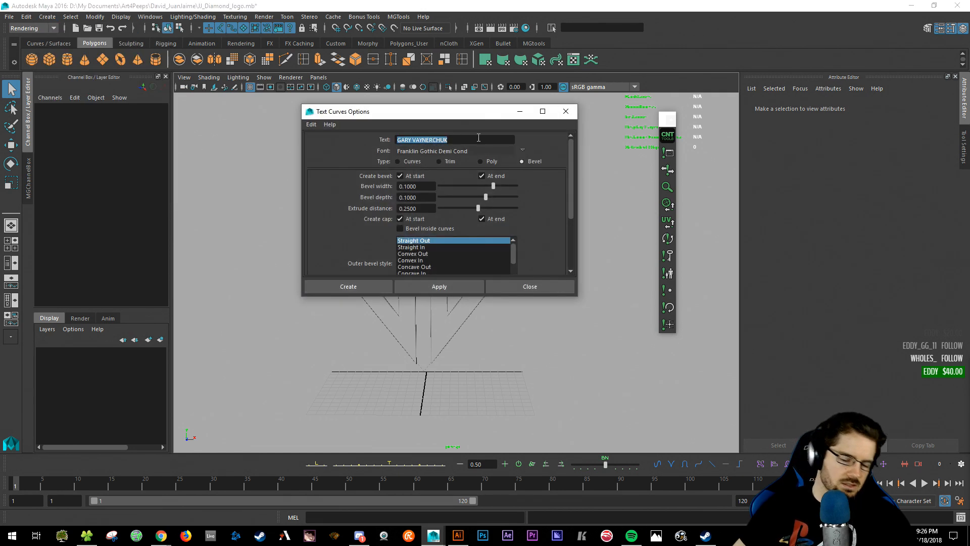
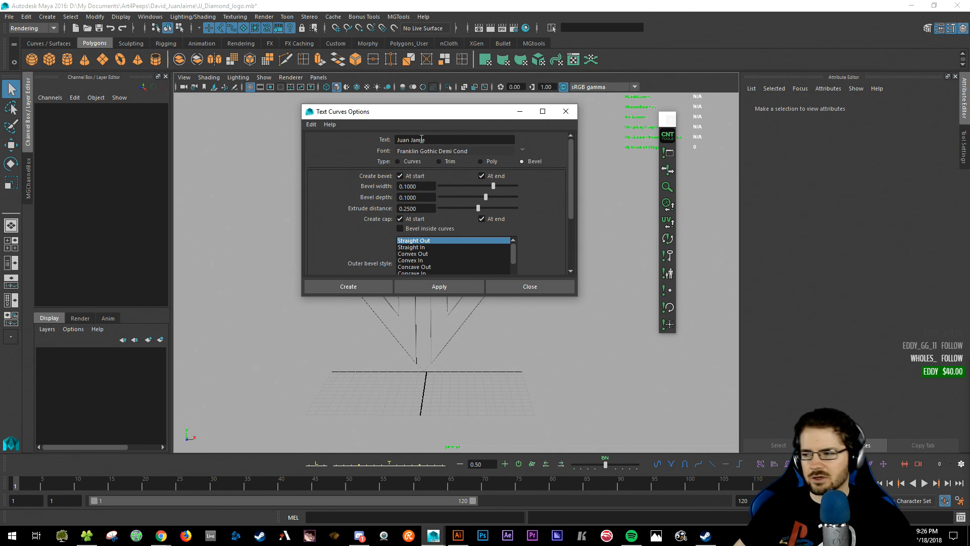
pyautogui.moveTo(431, 139); pyautogui.dragTo(377, 141)
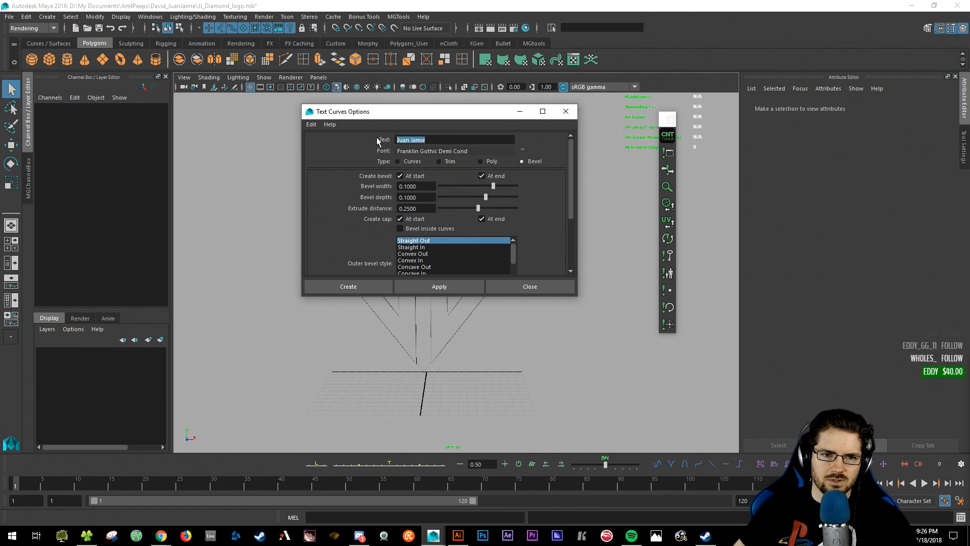
pyautogui.click(451, 142)
# - Keep the Franklin Gothic Demi Cond font, generate the beveled text, and select it
pyautogui.moveTo(423, 115); pyautogui.dragTo(760, 153)
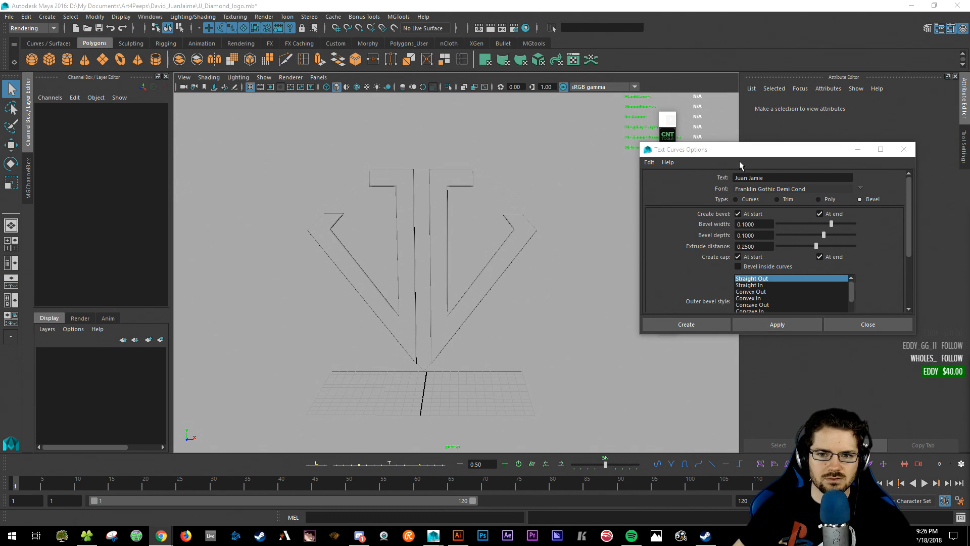
pyautogui.moveTo(738, 155); pyautogui.dragTo(647, 170)
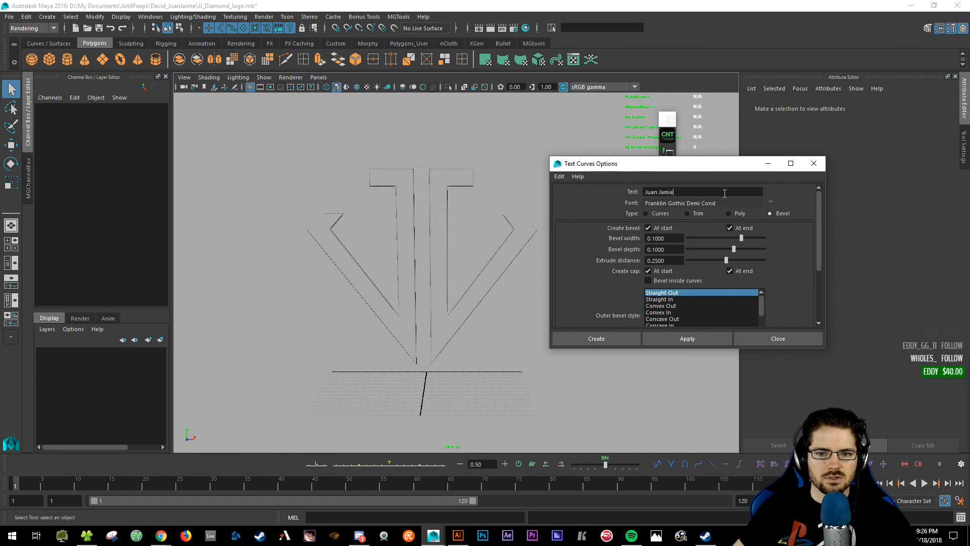
pyautogui.click(771, 202)
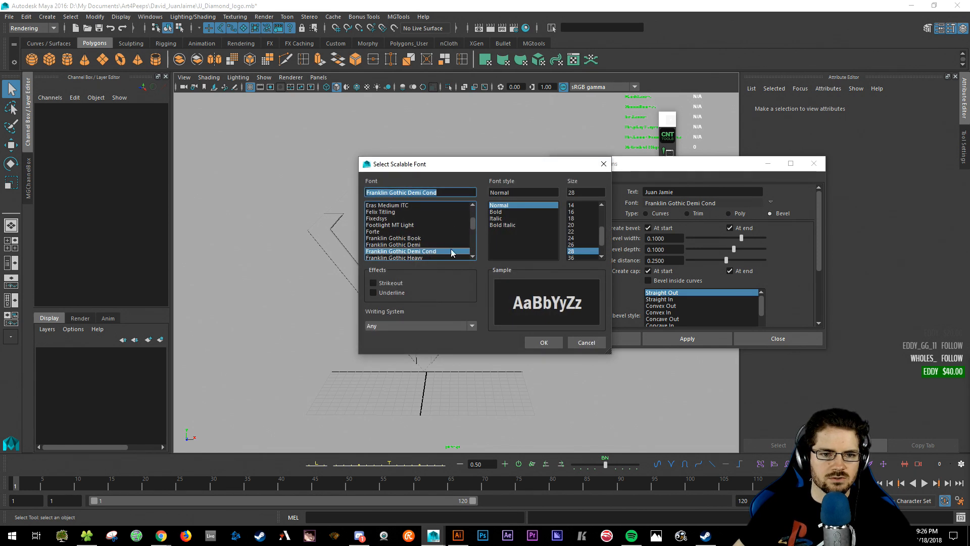
pyautogui.click(544, 342)
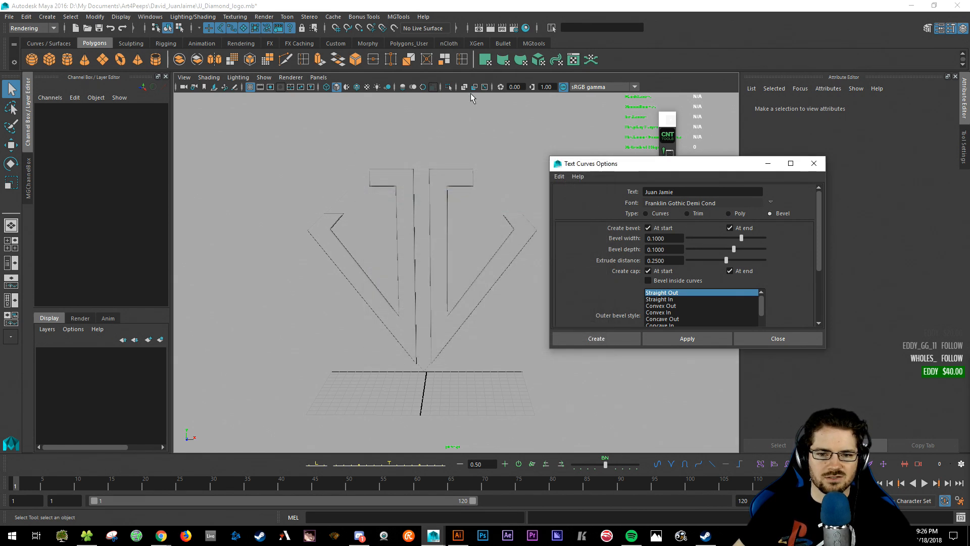
pyautogui.click(693, 339)
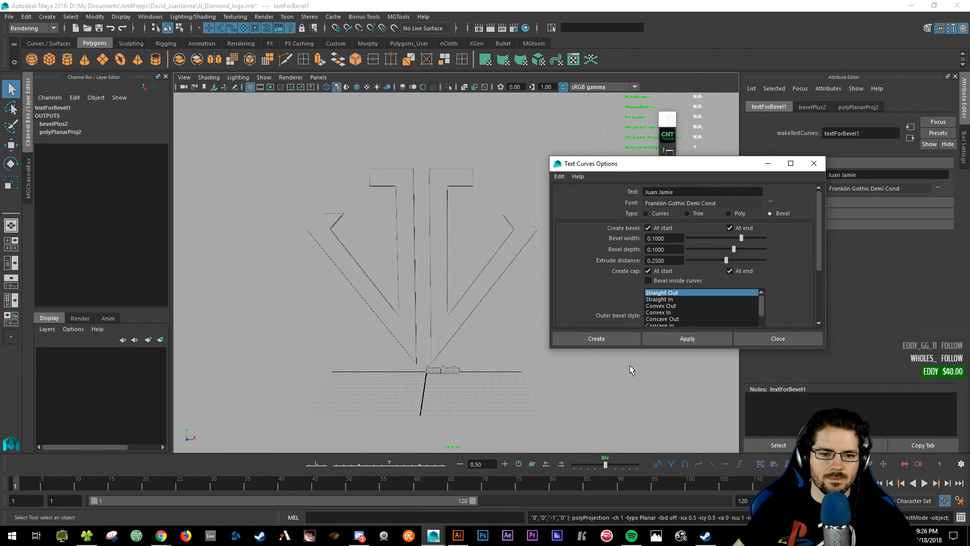
pyautogui.click(456, 352)
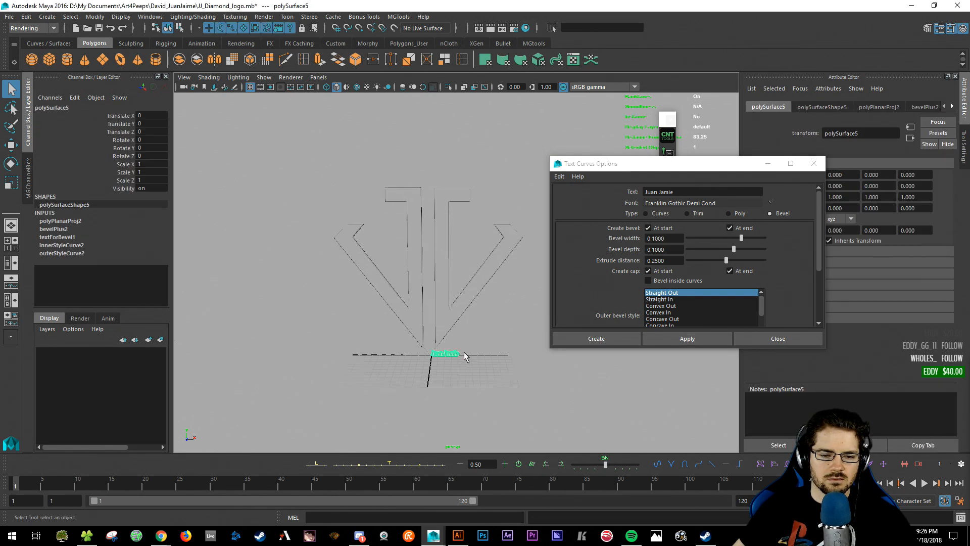
# - Frame the new text and scale it up to about 3.456
pyautogui.press('f')
pyautogui.keyDown('alt'); pyautogui.moveTo(464, 354); pyautogui.dragTo(435, 338); pyautogui.keyUp('alt')
pyautogui.keyDown('alt'); pyautogui.moveTo(435, 338); pyautogui.dragTo(249, 301, button='right'); pyautogui.keyUp('alt')
pyautogui.keyDown('alt'); pyautogui.moveTo(235, 301); pyautogui.dragTo(249, 304); pyautogui.keyUp('alt')
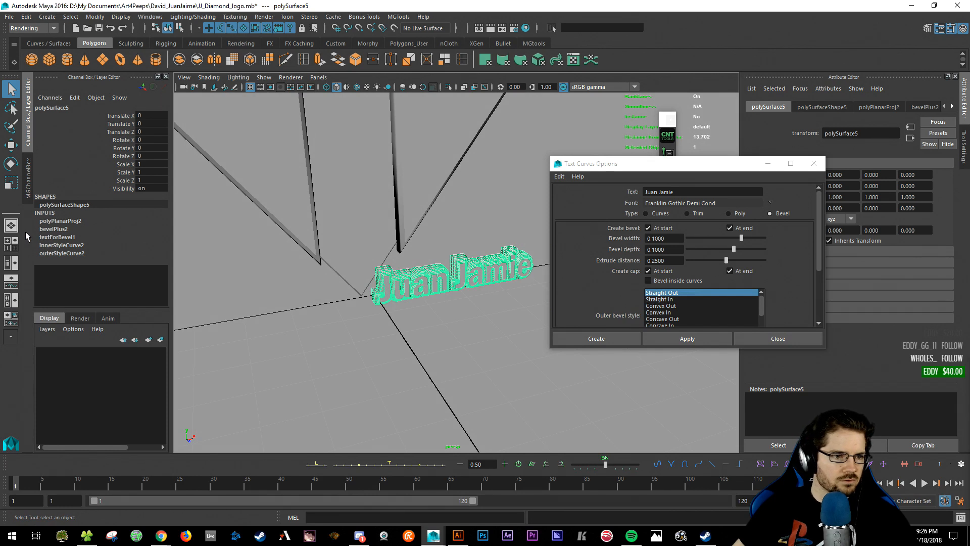
pyautogui.press('r')
pyautogui.moveTo(457, 273); pyautogui.dragTo(758, 308)
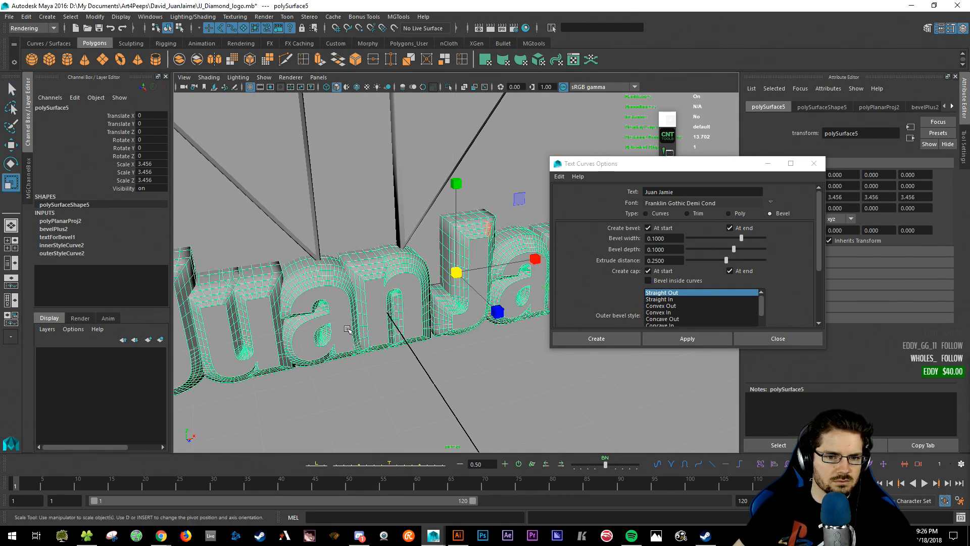
pyautogui.keyDown('alt'); pyautogui.moveTo(350, 343); pyautogui.dragTo(303, 331, button='right'); pyautogui.keyUp('alt')
pyautogui.keyDown('alt'); pyautogui.moveTo(304, 324); pyautogui.dragTo(357, 337); pyautogui.keyUp('alt')
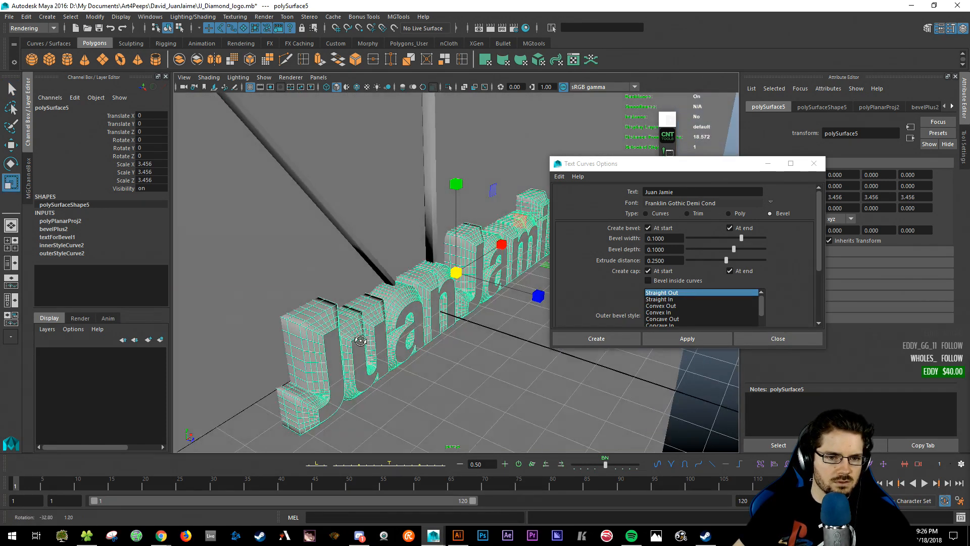
# - Reduce the text's bevel width and depth
pyautogui.click(69, 222)
pyautogui.scroll(-2, 87, 248)
pyautogui.click(61, 289)
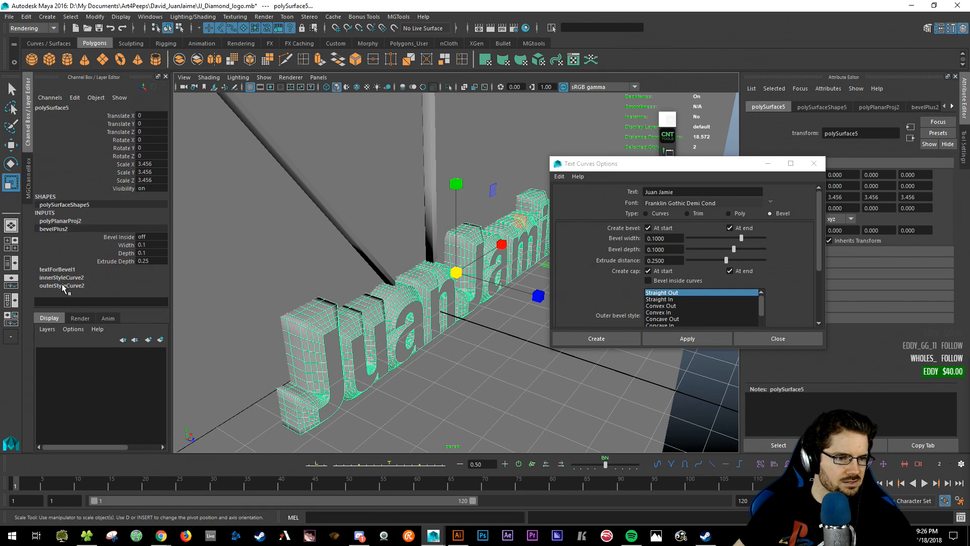
pyautogui.moveTo(124, 245); pyautogui.dragTo(122, 255)
pyautogui.moveTo(404, 321)
pyautogui.mouseDown(button='middle')
pyautogui.moveTo(395, 322)
pyautogui.moveTo(422, 318)
pyautogui.mouseUp(button='middle')
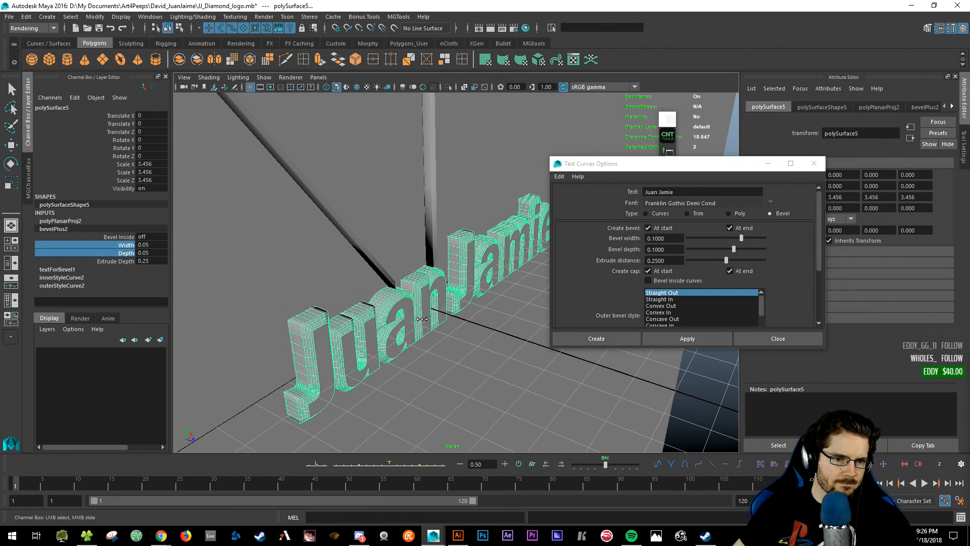
pyautogui.moveTo(422, 319); pyautogui.dragTo(422, 319, button='middle')
pyautogui.keyDown('alt'); pyautogui.moveTo(422, 319); pyautogui.dragTo(451, 340); pyautogui.keyUp('alt')
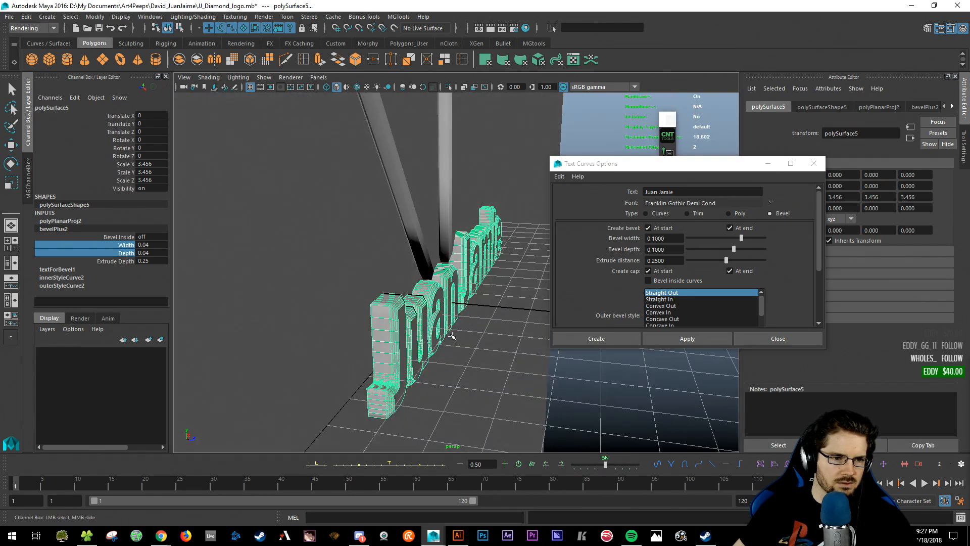
pyautogui.moveTo(439, 327); pyautogui.dragTo(435, 326, button='middle')
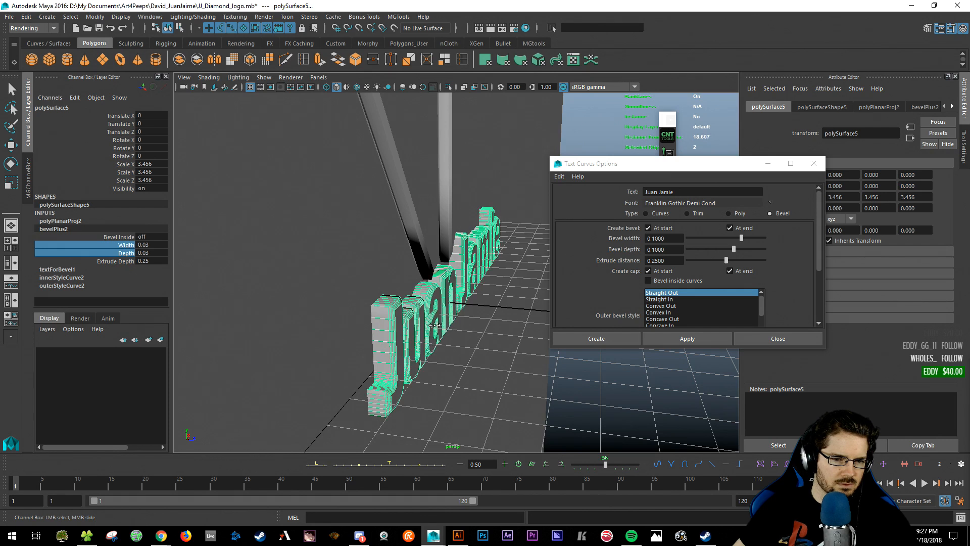
# - Thin the text's extrusion depth, push it forward along Z, and scale it to about 4.36
pyautogui.click(106, 261)
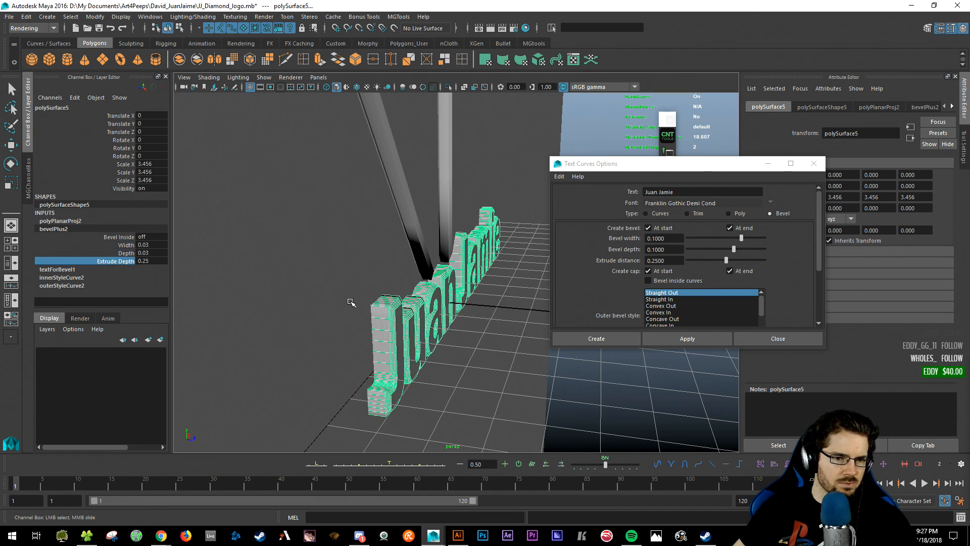
pyautogui.moveTo(350, 301); pyautogui.dragTo(342, 303, button='middle')
pyautogui.press('w')
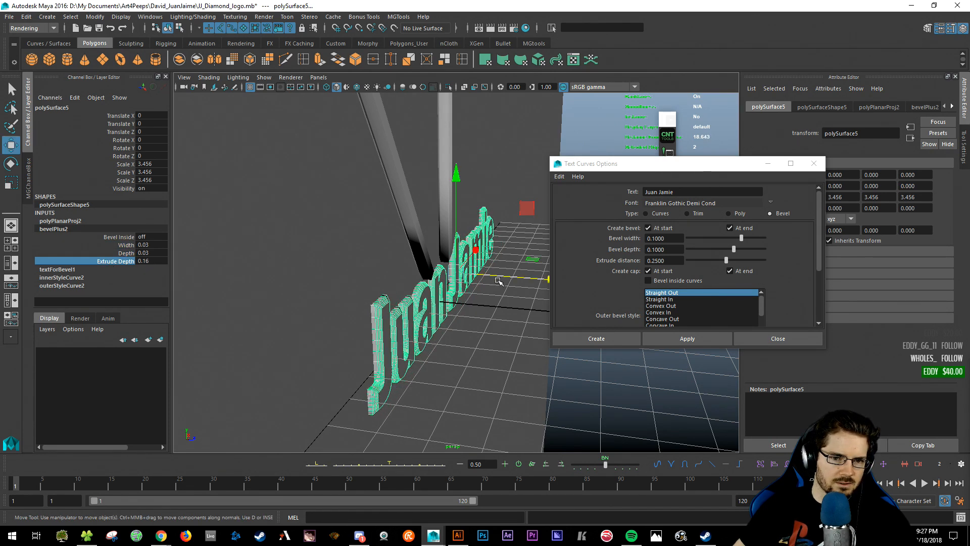
pyautogui.moveTo(499, 281); pyautogui.dragTo(537, 281)
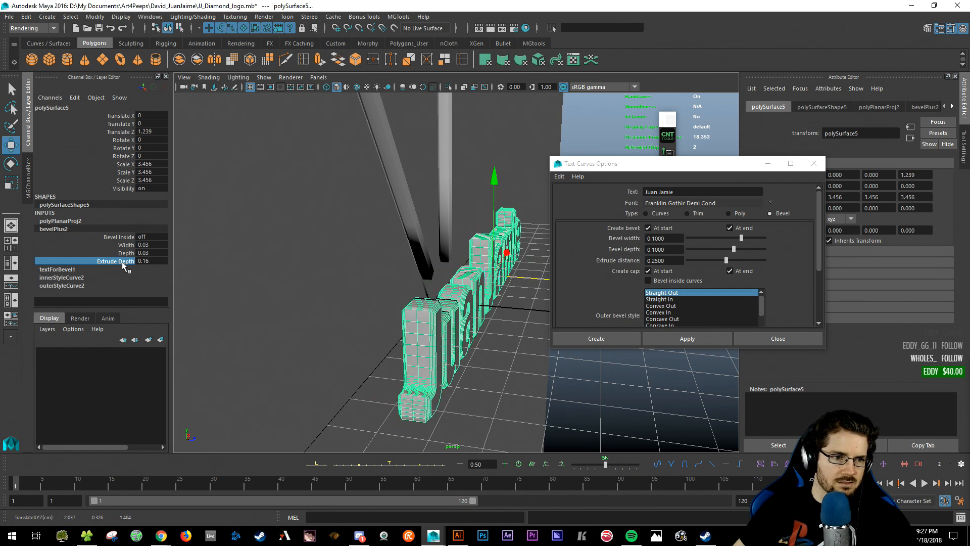
pyautogui.click(123, 262)
pyautogui.moveTo(414, 312)
pyautogui.mouseDown(button='middle')
pyautogui.moveTo(404, 312)
pyautogui.moveTo(414, 312)
pyautogui.mouseUp(button='middle')
pyautogui.press('r')
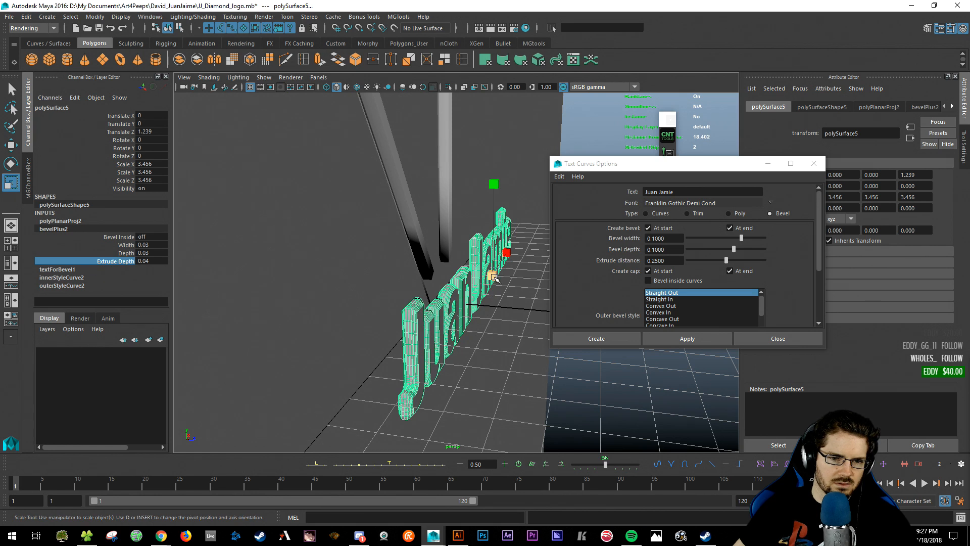
pyautogui.moveTo(494, 277); pyautogui.dragTo(515, 277)
# - Set the bevel width and depth to 0.01 and move the text beneath the diamond
pyautogui.press('q')
pyautogui.moveTo(127, 245); pyautogui.dragTo(128, 254)
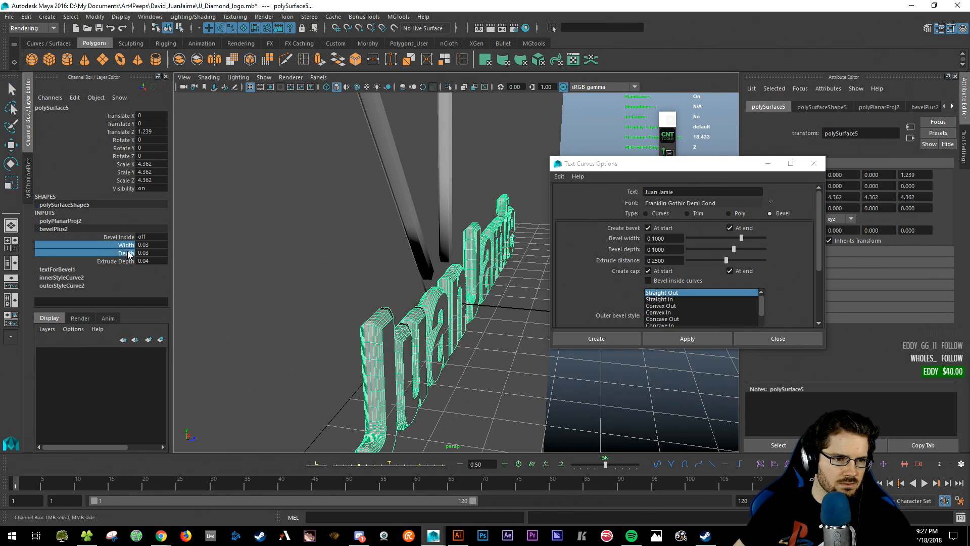
pyautogui.moveTo(373, 288); pyautogui.dragTo(372, 288, button='middle')
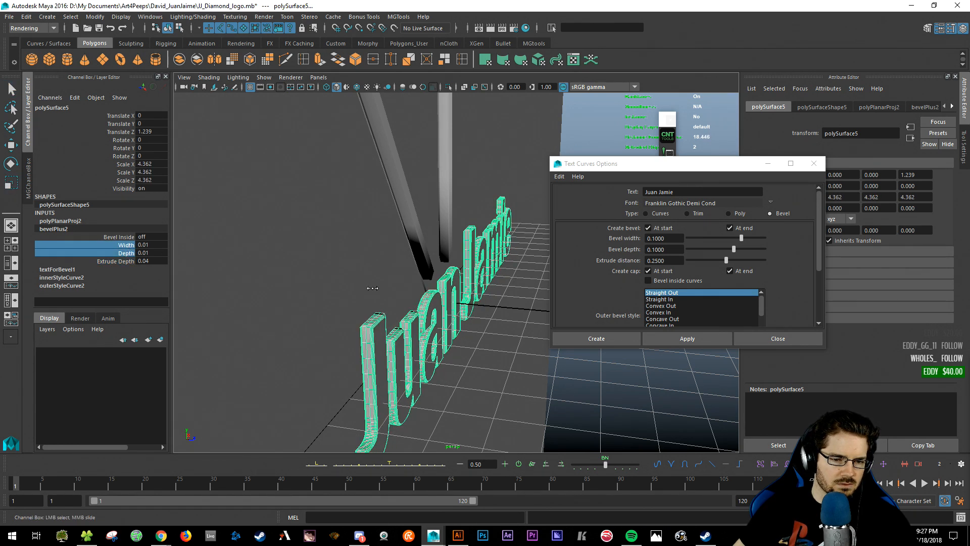
pyautogui.keyDown('alt'); pyautogui.moveTo(372, 288); pyautogui.dragTo(338, 304); pyautogui.keyUp('alt')
pyautogui.press('w')
pyautogui.keyDown('alt'); pyautogui.moveTo(457, 312); pyautogui.dragTo(387, 373, button='middle'); pyautogui.keyUp('alt')
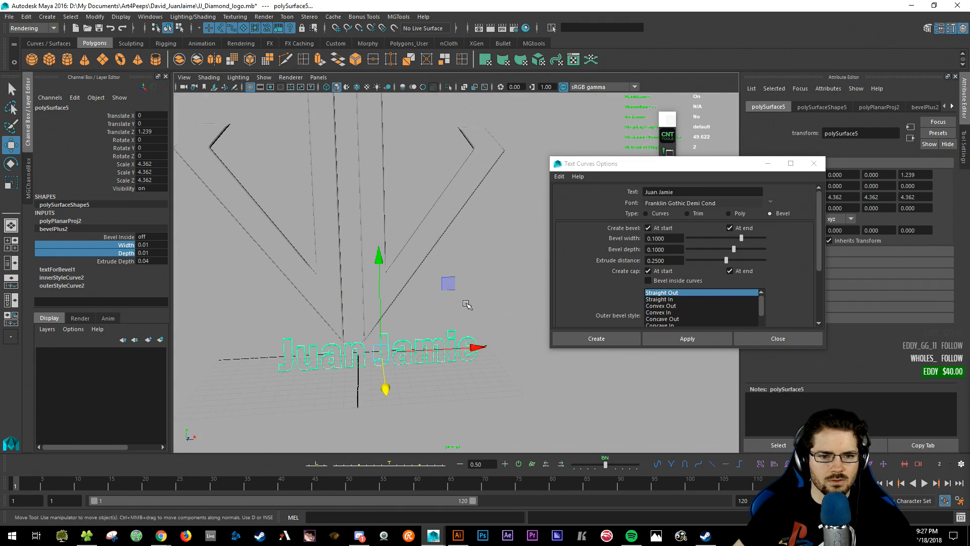
pyautogui.moveTo(448, 282)
pyautogui.mouseDown()
pyautogui.moveTo(420, 257)
pyautogui.moveTo(433, 274)
pyautogui.mouseUp()
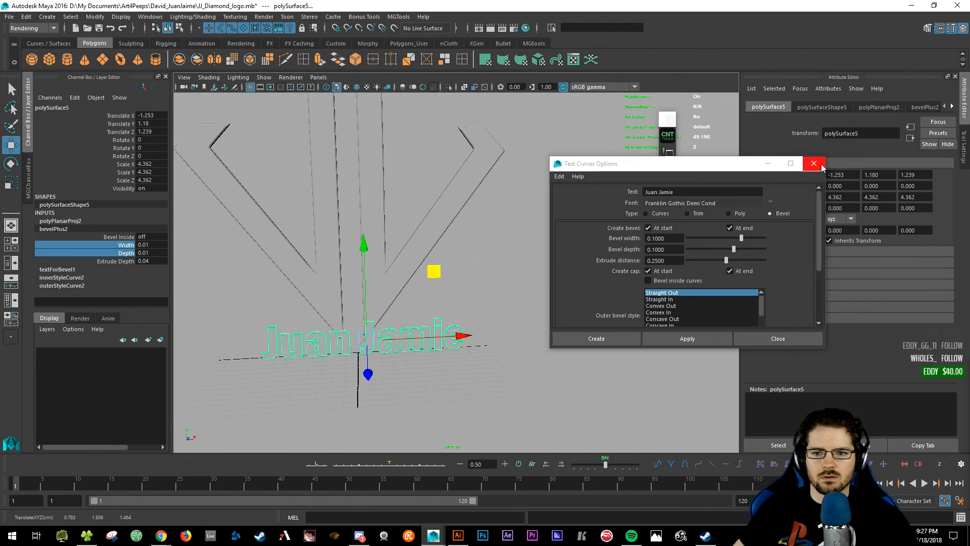
# - Put the backdrop plane on a new display layer named bg, set to Reference
pyautogui.click(814, 163)
pyautogui.keyDown('alt'); pyautogui.moveTo(364, 283); pyautogui.dragTo(385, 254); pyautogui.keyUp('alt')
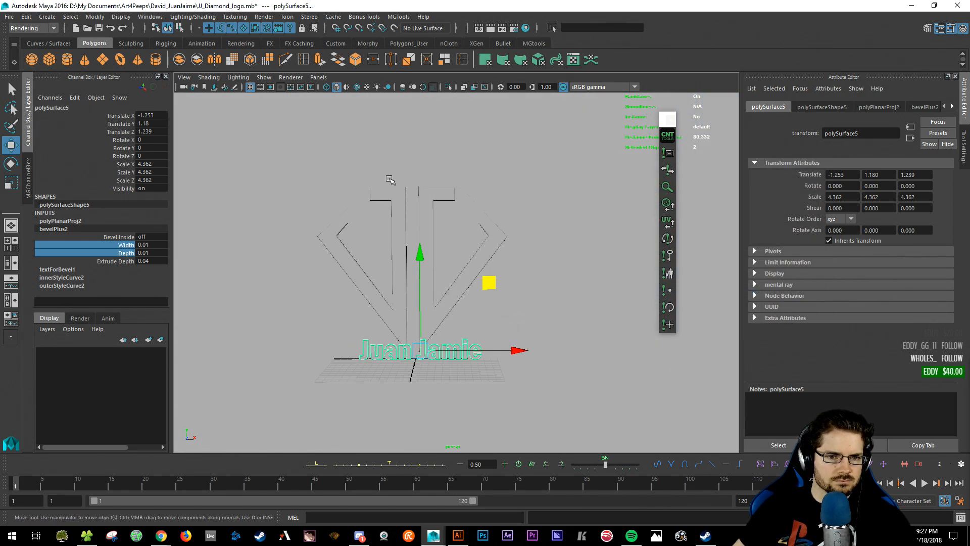
pyautogui.click(445, 204)
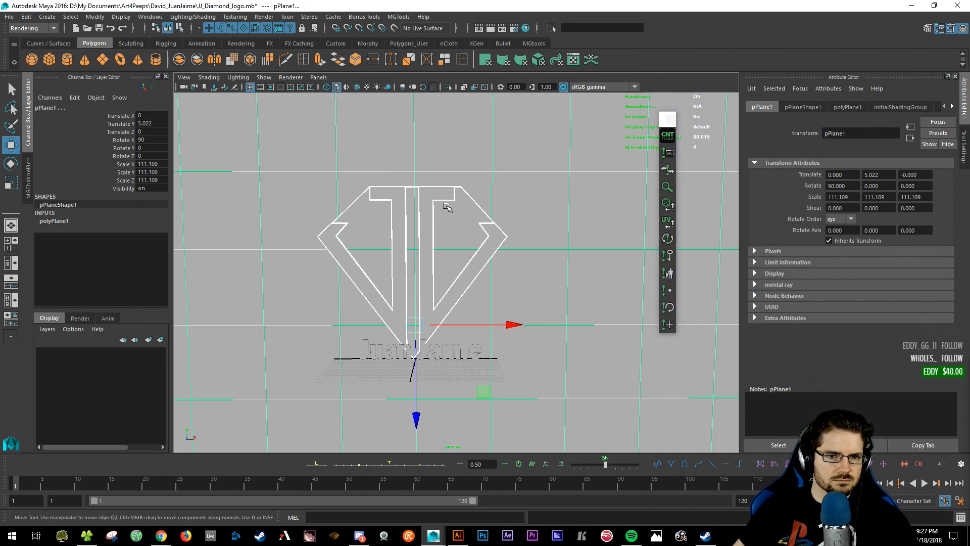
pyautogui.click(160, 340)
pyautogui.click(66, 353)
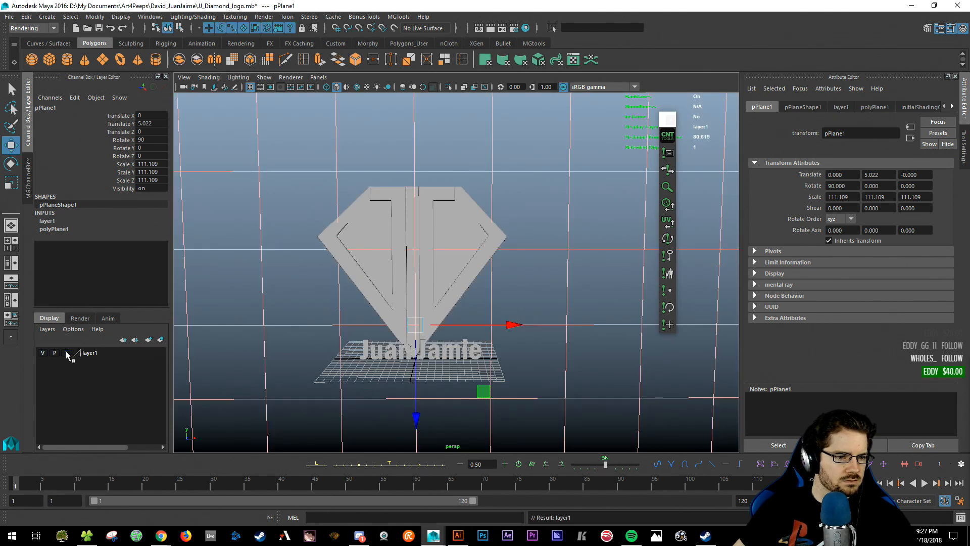
pyautogui.click(66, 353)
pyautogui.doubleClick(87, 353)
pyautogui.write('b')
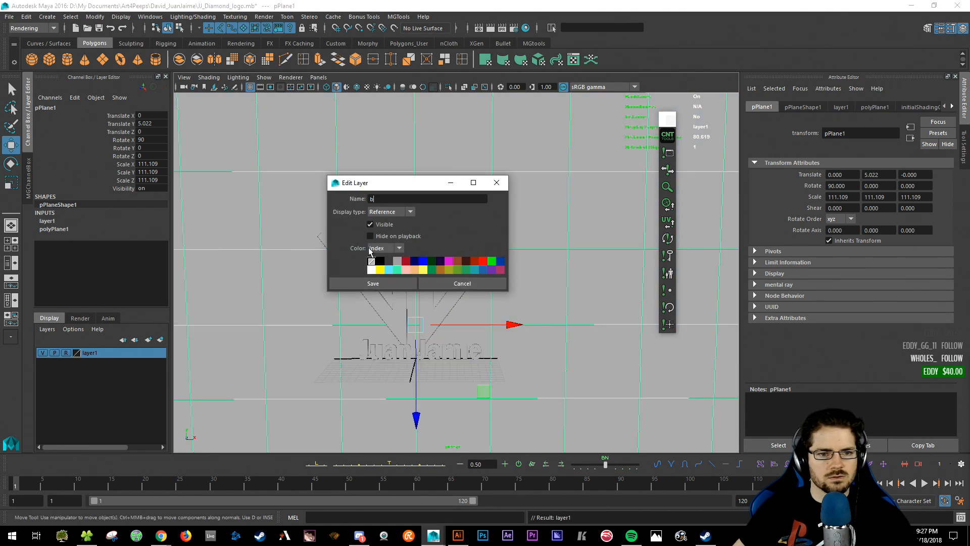
pyautogui.write('g')
pyautogui.click(373, 283)
pyautogui.scroll(-3, 502, 326)
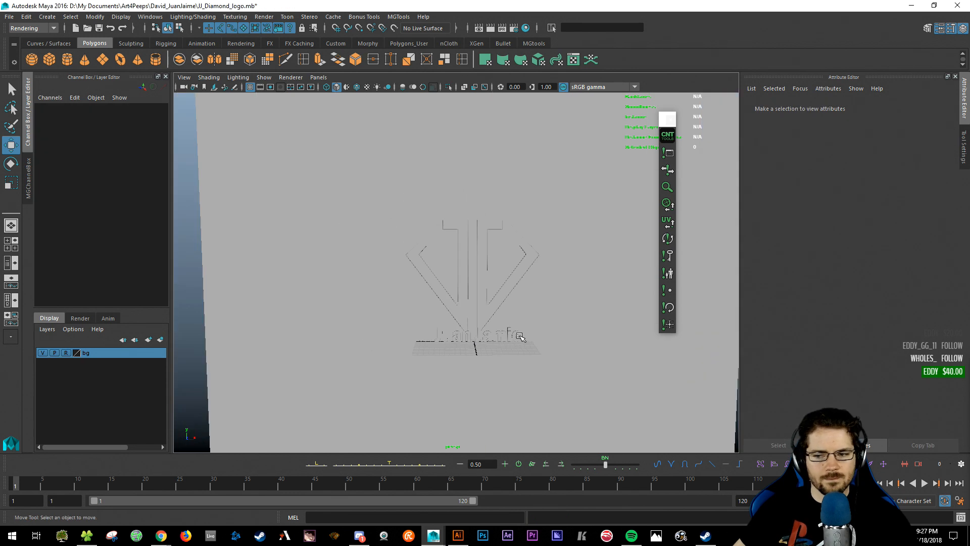
pyautogui.moveTo(389, 173); pyautogui.dragTo(489, 266)
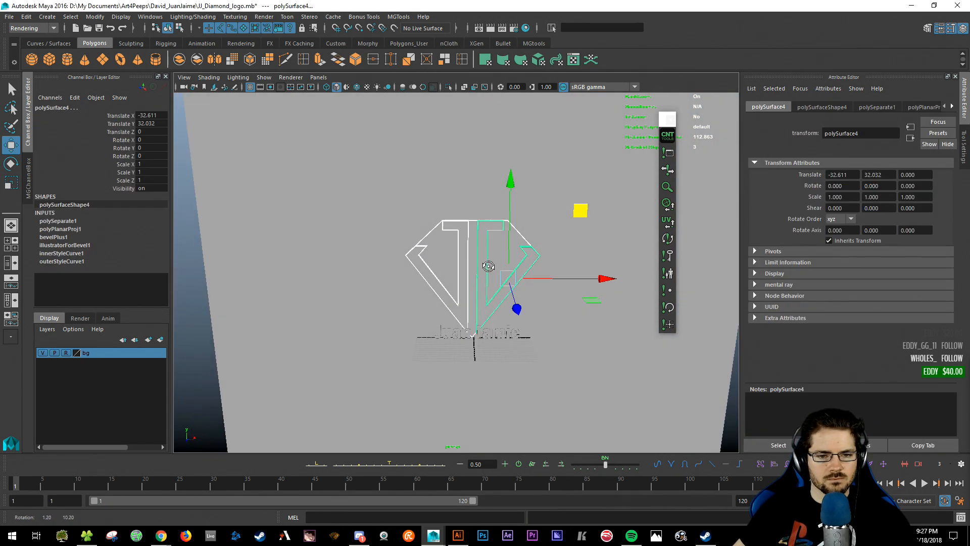
# - Create a camera in front of the logo and frame the logo through it
pyautogui.click(47, 17)
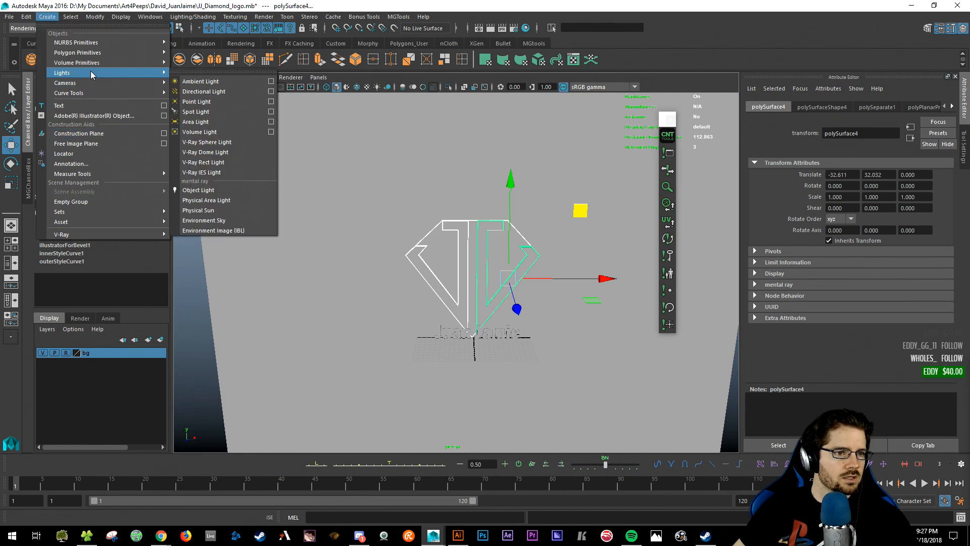
pyautogui.moveTo(88, 84)
pyautogui.click(203, 86)
pyautogui.keyDown('alt'); pyautogui.moveTo(520, 309); pyautogui.dragTo(135, 195); pyautogui.keyUp('alt')
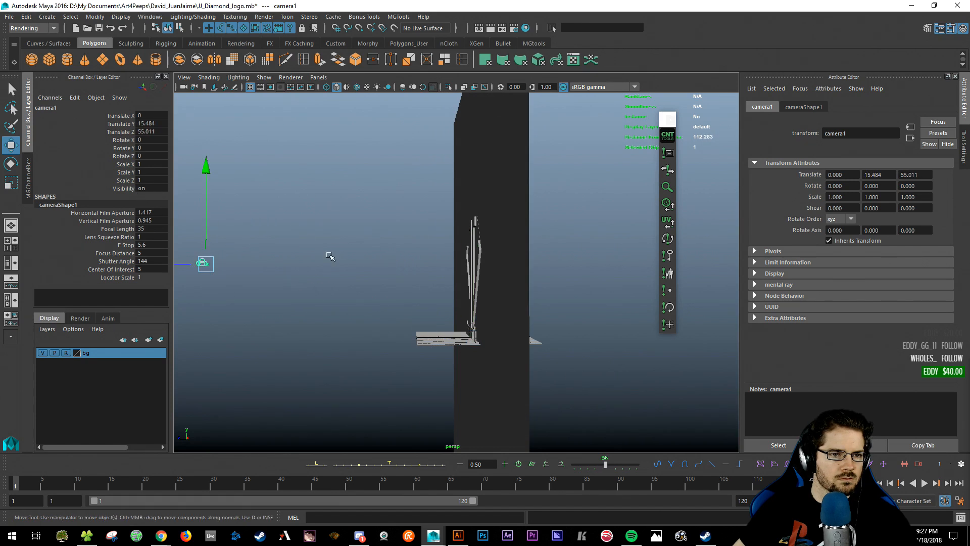
pyautogui.keyDown('alt'); pyautogui.moveTo(331, 256); pyautogui.dragTo(407, 265); pyautogui.keyUp('alt')
pyautogui.press('c')
pyautogui.keyDown('alt'); pyautogui.moveTo(472, 299); pyautogui.dragTo(448, 284, button='middle'); pyautogui.keyUp('alt')
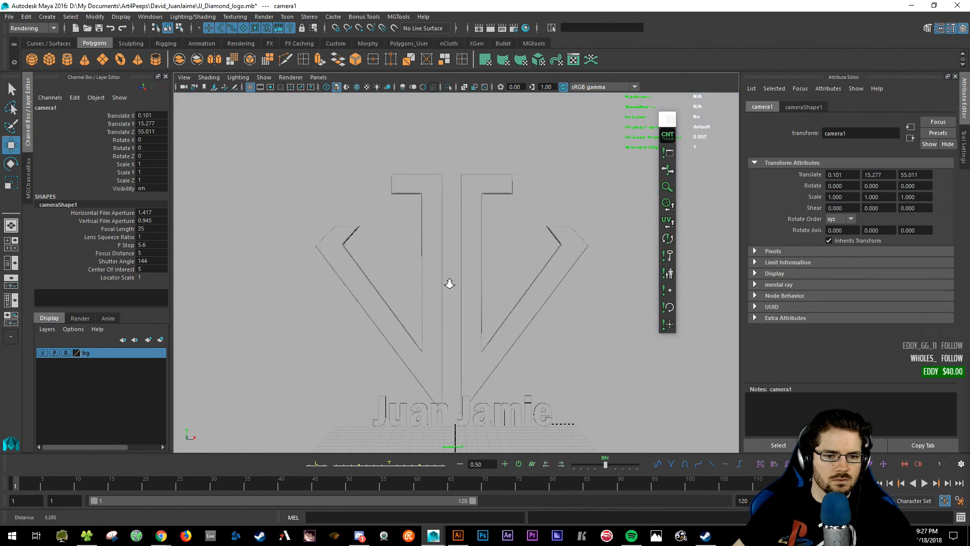
pyautogui.keyDown('alt'); pyautogui.moveTo(449, 283); pyautogui.dragTo(429, 298, button='right'); pyautogui.keyUp('alt')
pyautogui.keyDown('alt'); pyautogui.moveTo(429, 299); pyautogui.dragTo(427, 226, button='middle'); pyautogui.keyUp('alt')
pyautogui.keyDown('alt'); pyautogui.moveTo(426, 226); pyautogui.dragTo(434, 245, button='right'); pyautogui.keyUp('alt')
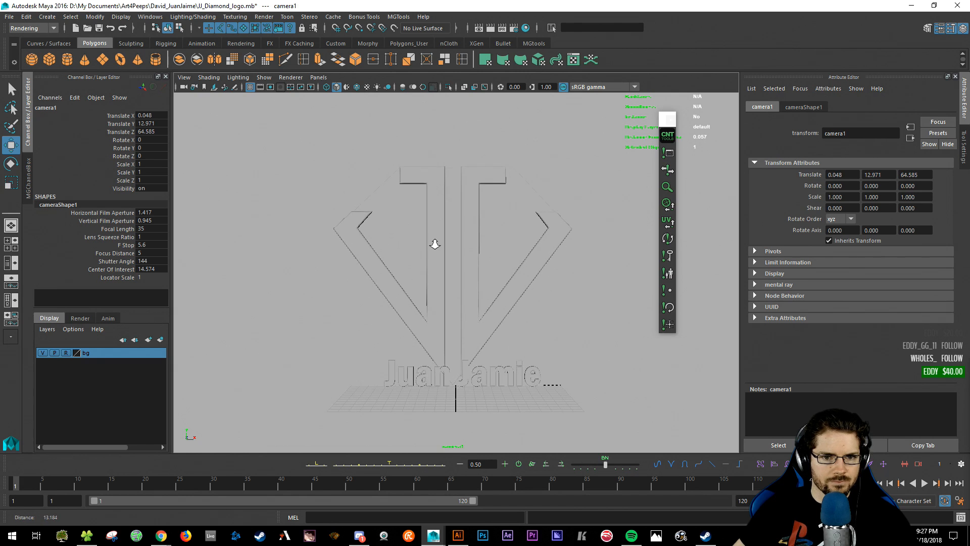
pyautogui.keyDown('alt'); pyautogui.moveTo(440, 249); pyautogui.dragTo(446, 259, button='middle'); pyautogui.keyUp('alt')
# - Raise the diamond pieces slightly and set the camera's Translate X to 0
pyautogui.moveTo(376, 141); pyautogui.dragTo(570, 229)
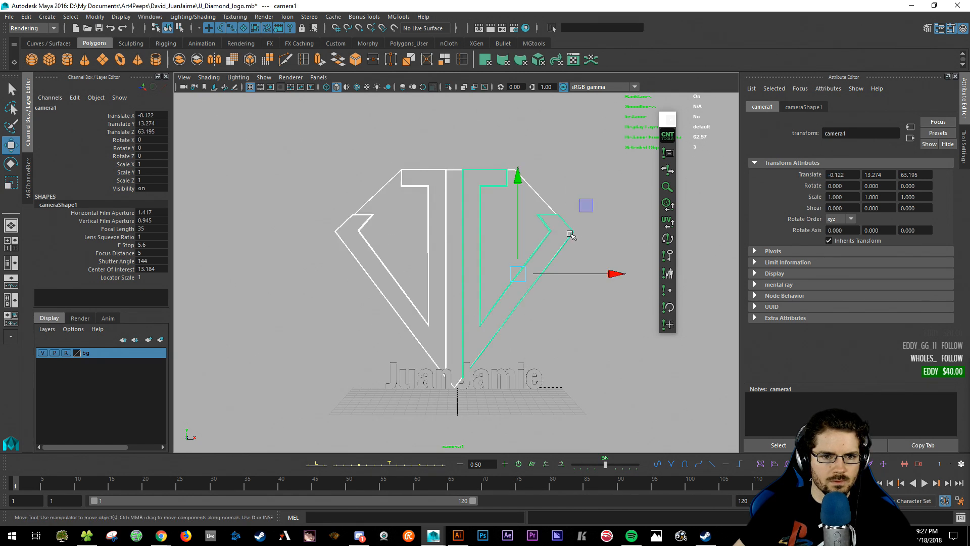
pyautogui.moveTo(519, 180); pyautogui.dragTo(520, 152)
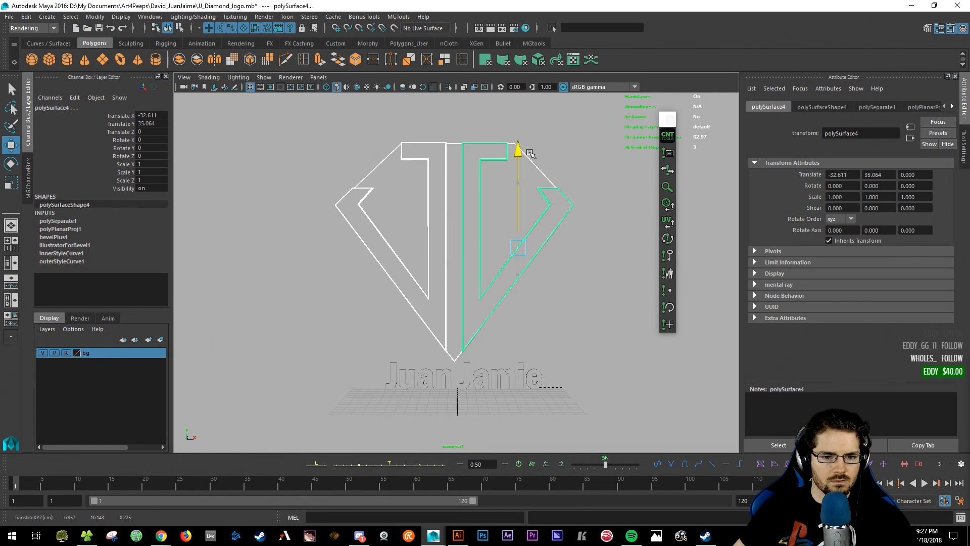
pyautogui.moveTo(613, 247); pyautogui.dragTo(619, 247)
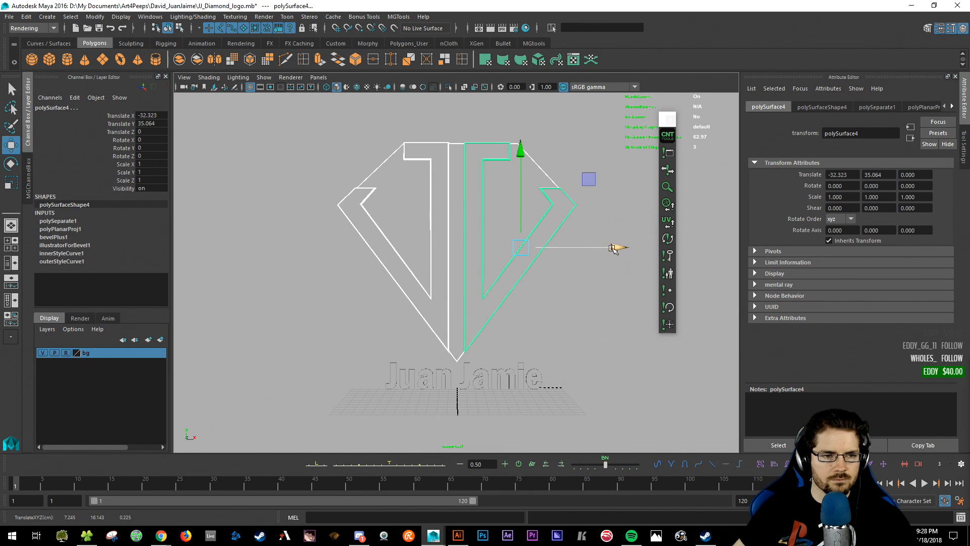
pyautogui.click(182, 88)
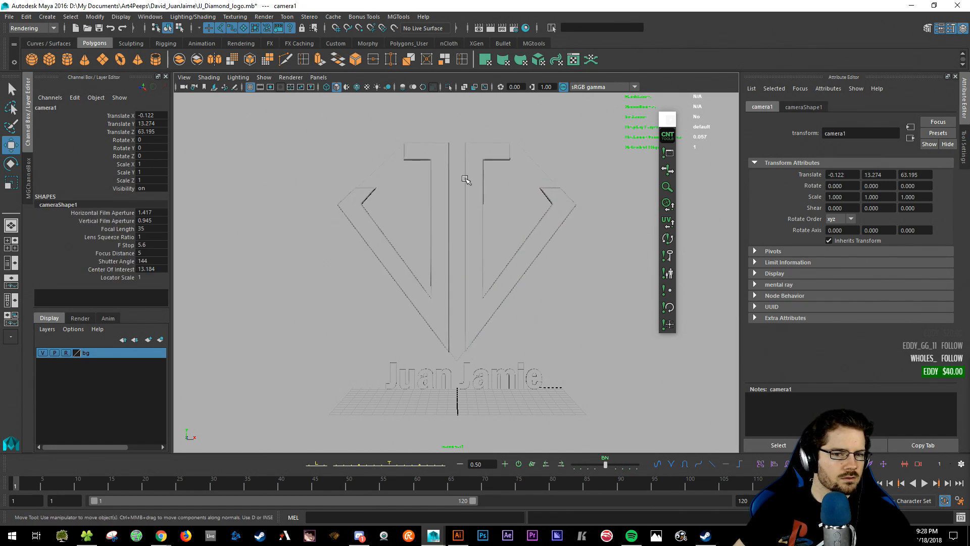
pyautogui.keyDown('alt'); pyautogui.moveTo(528, 245); pyautogui.dragTo(520, 242, button='middle'); pyautogui.keyUp('alt')
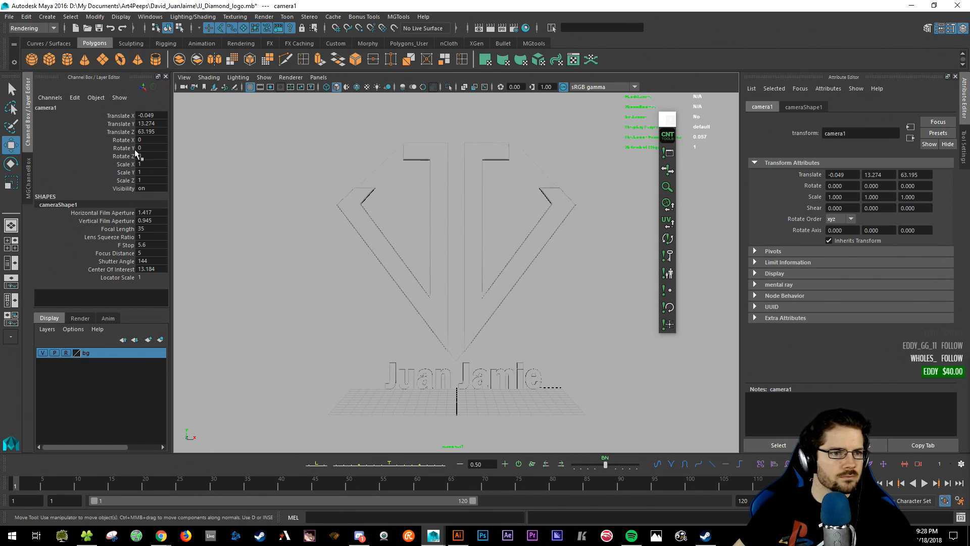
pyautogui.doubleClick(152, 115)
pyautogui.write('0')
pyautogui.press('Return')
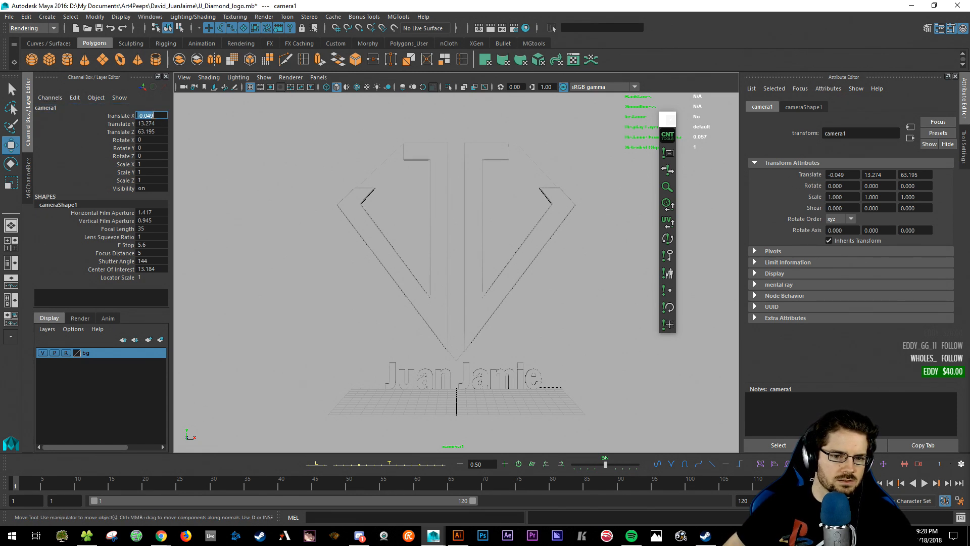
# - Select the diamond outline piece on its own
pyautogui.click(358, 338)
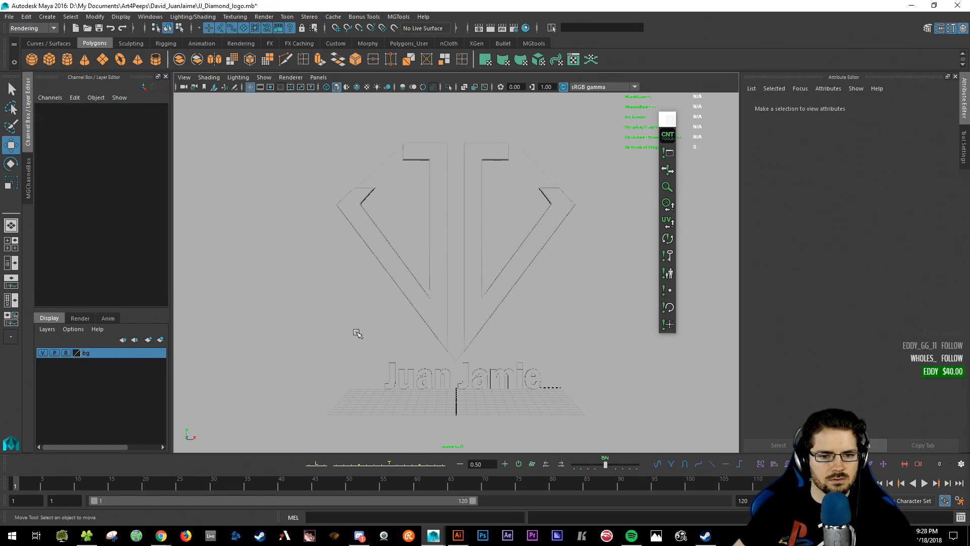
pyautogui.moveTo(372, 354); pyautogui.dragTo(567, 411)
pyautogui.click(565, 286)
pyautogui.click(397, 185)
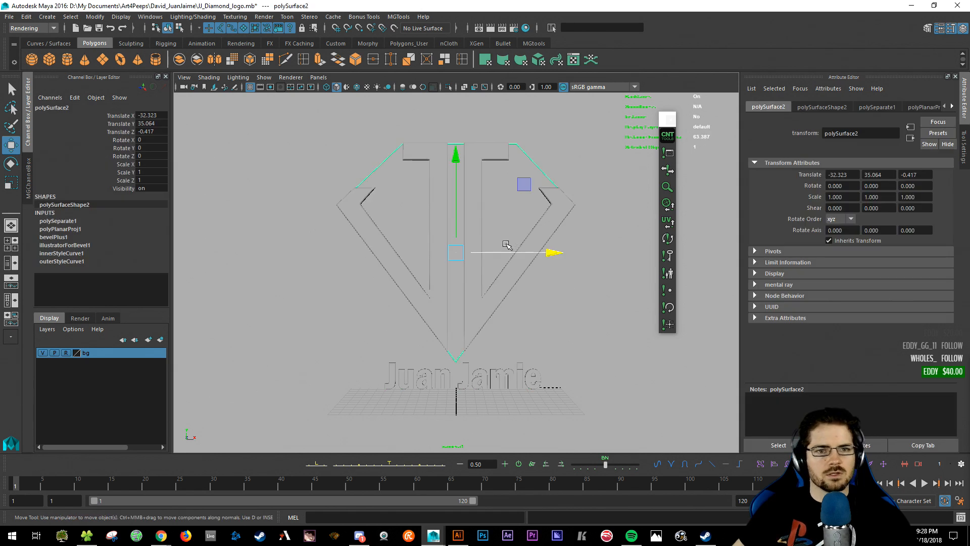
pyautogui.click(531, 29)
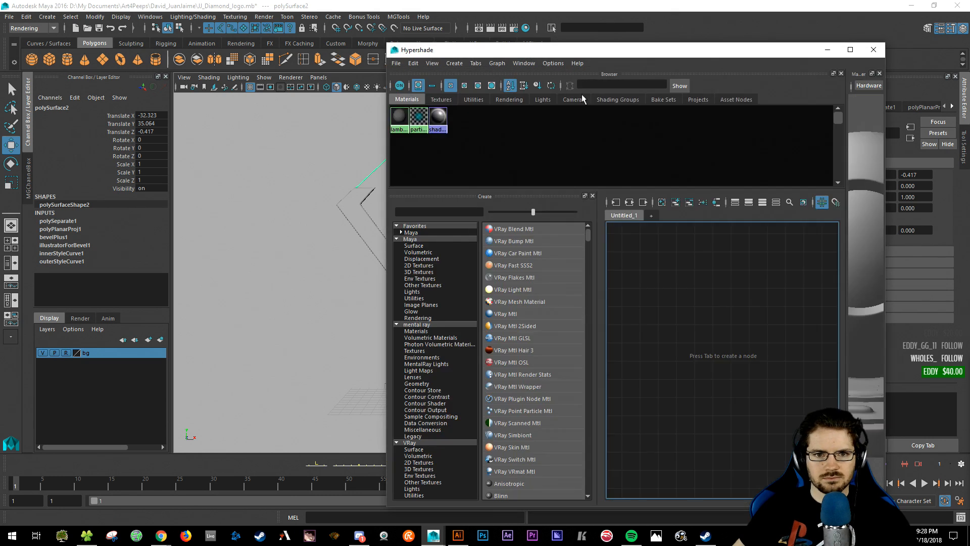
# - Create a Phong material, phong1, in Hypershade and drag it onto the diamond logo
pyautogui.moveTo(568, 53); pyautogui.dragTo(662, 37)
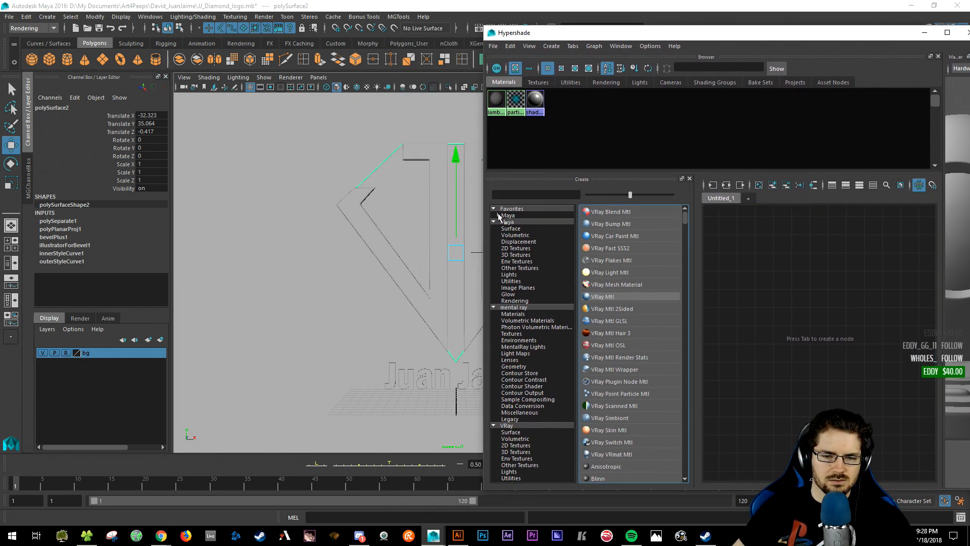
pyautogui.click(506, 196)
pyautogui.write('glass')
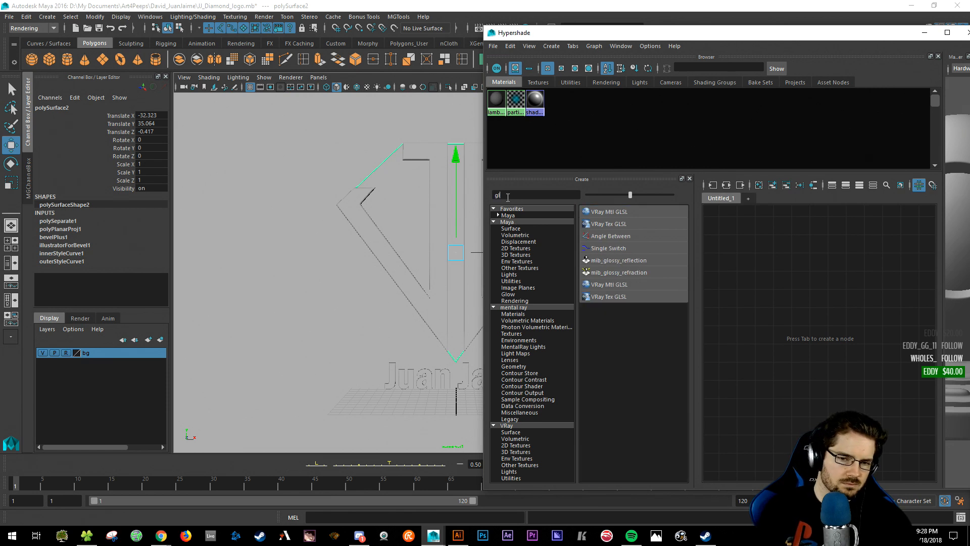
pyautogui.press('BackSpace')
pyautogui.press('BackSpace')
pyautogui.press('BackSpace')
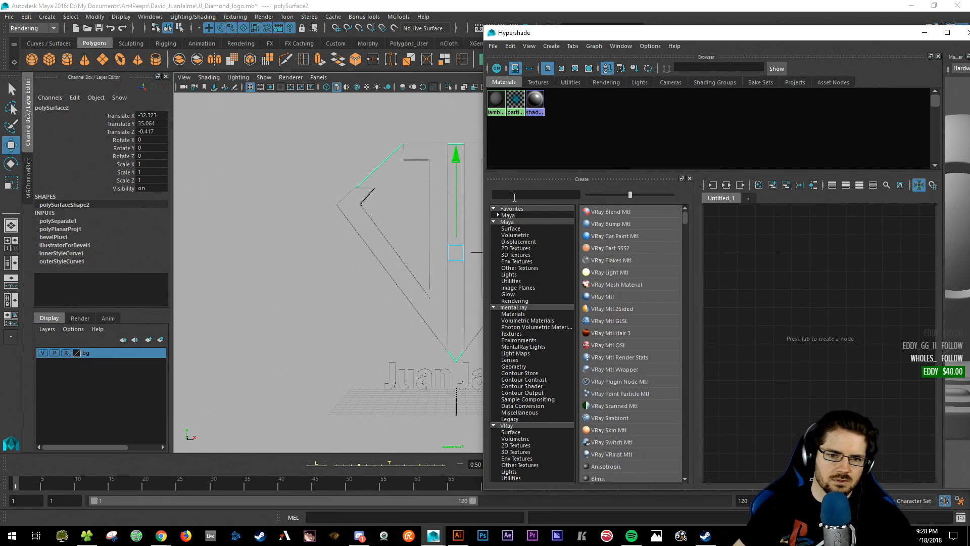
pyautogui.write('phone')
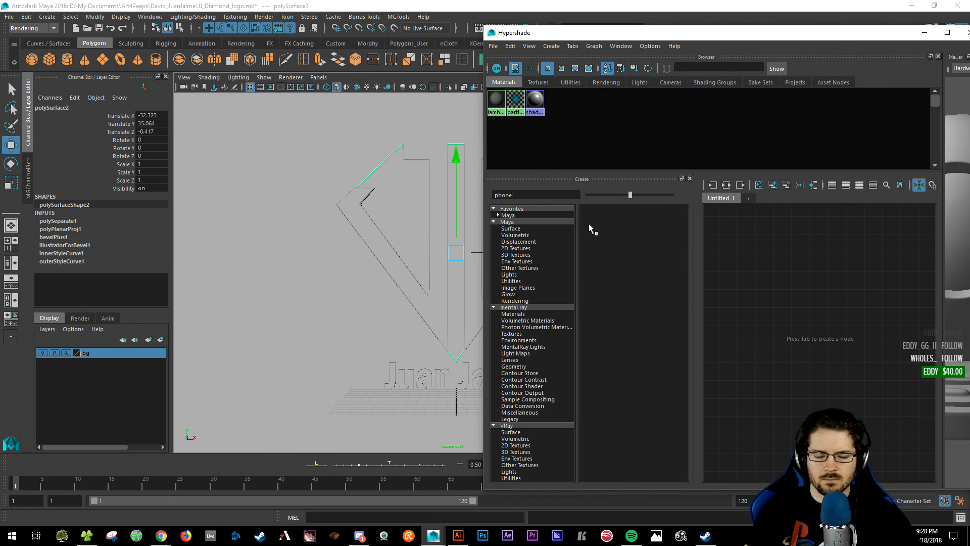
pyautogui.press('BackSpace')
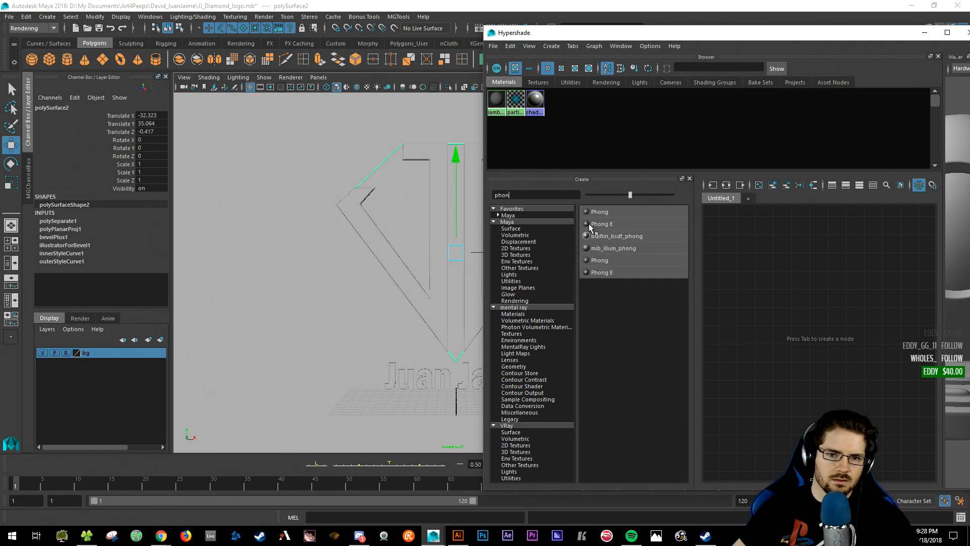
pyautogui.click(600, 215)
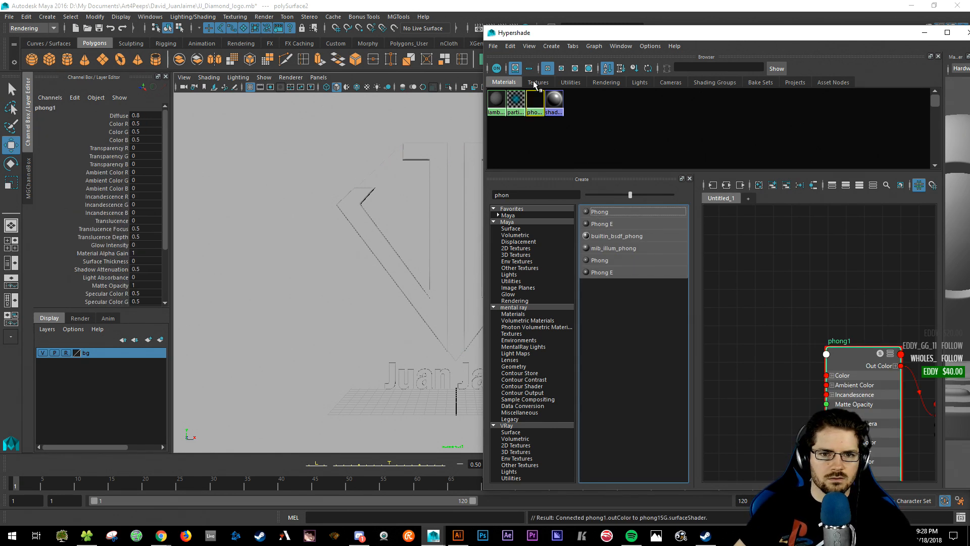
pyautogui.moveTo(535, 100); pyautogui.dragTo(411, 181, button='middle')
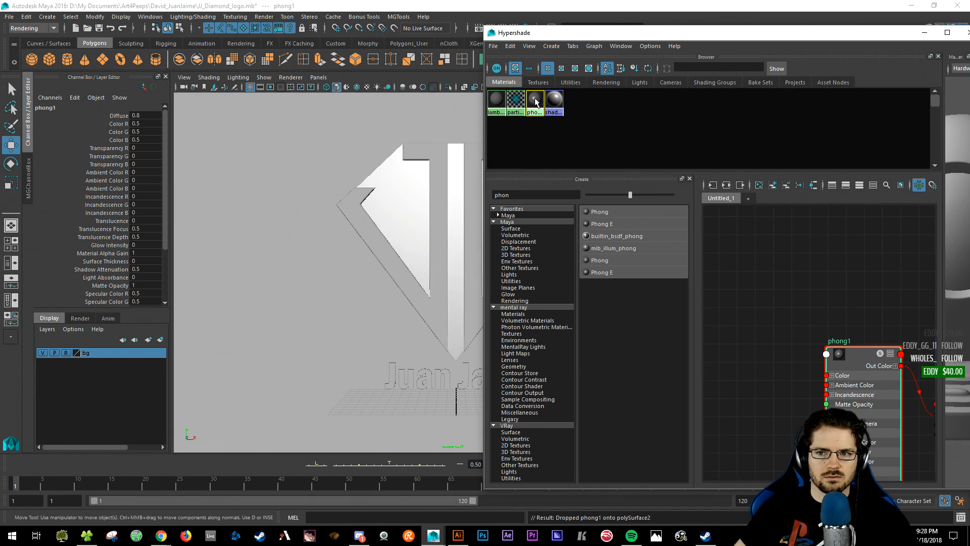
pyautogui.click(967, 32)
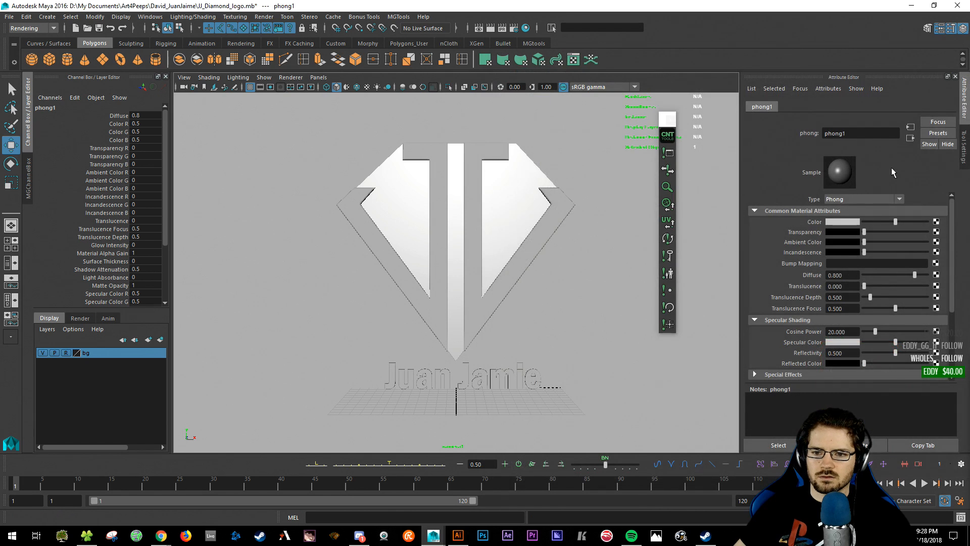
# - Give phong1 a pale cyan colour (HSV 180, 0.506, 0.957)
pyautogui.click(839, 222)
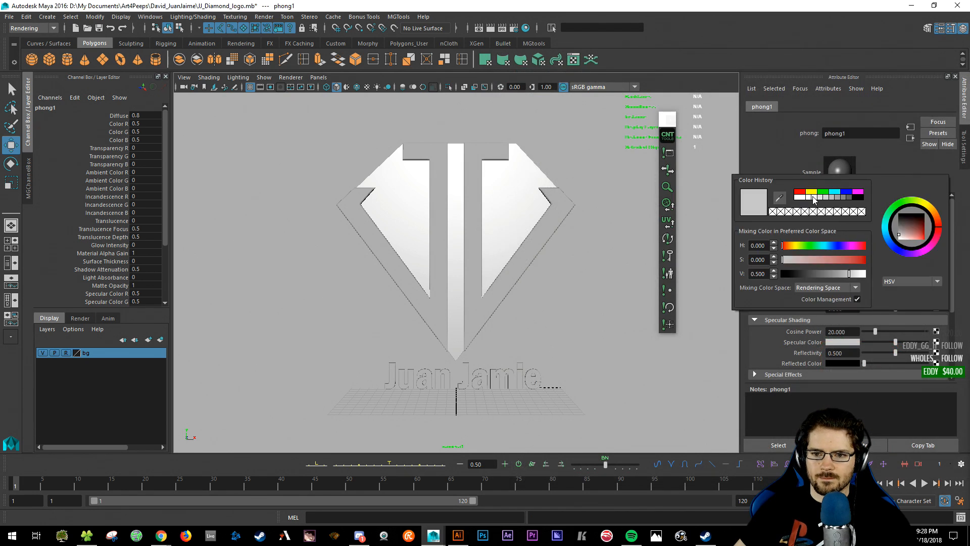
pyautogui.click(835, 191)
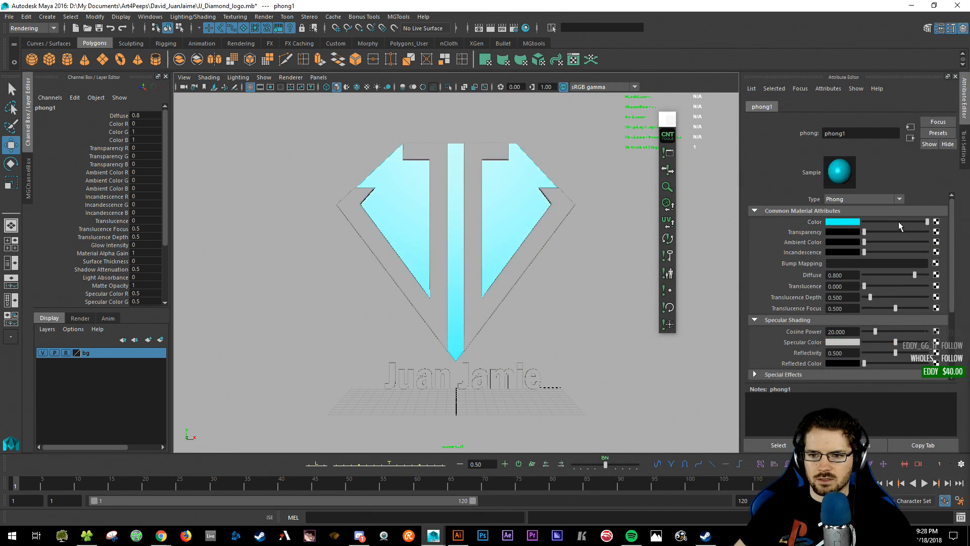
pyautogui.click(852, 223)
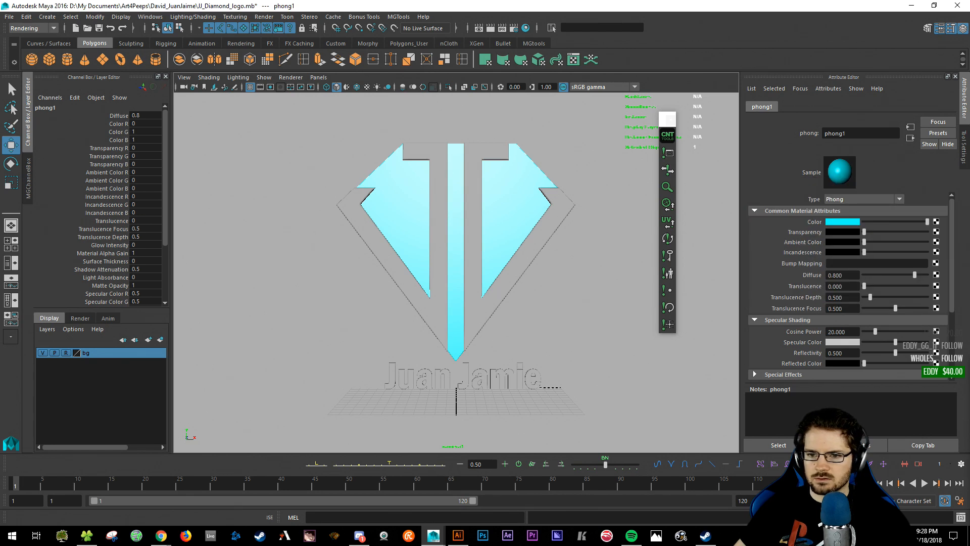
pyautogui.click(853, 210)
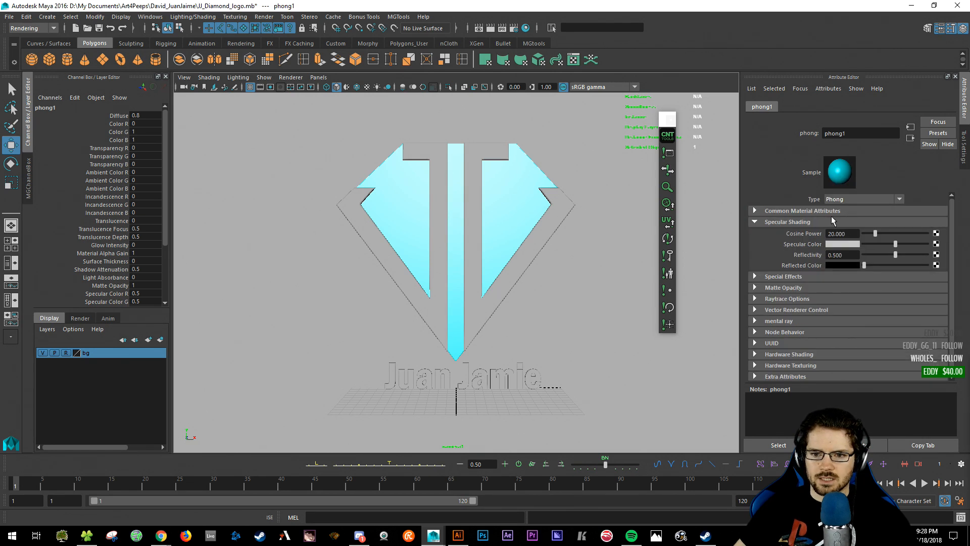
pyautogui.click(829, 211)
pyautogui.click(849, 225)
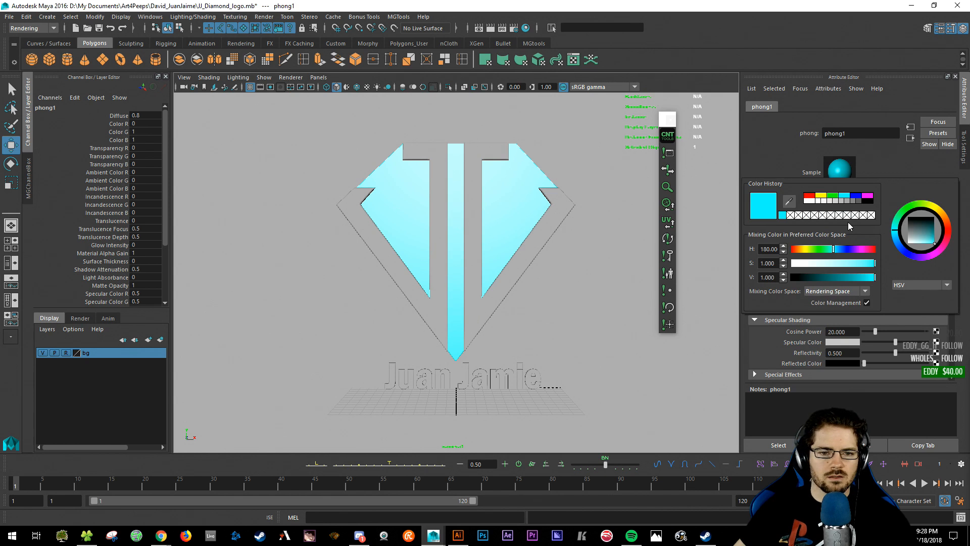
pyautogui.click(838, 223)
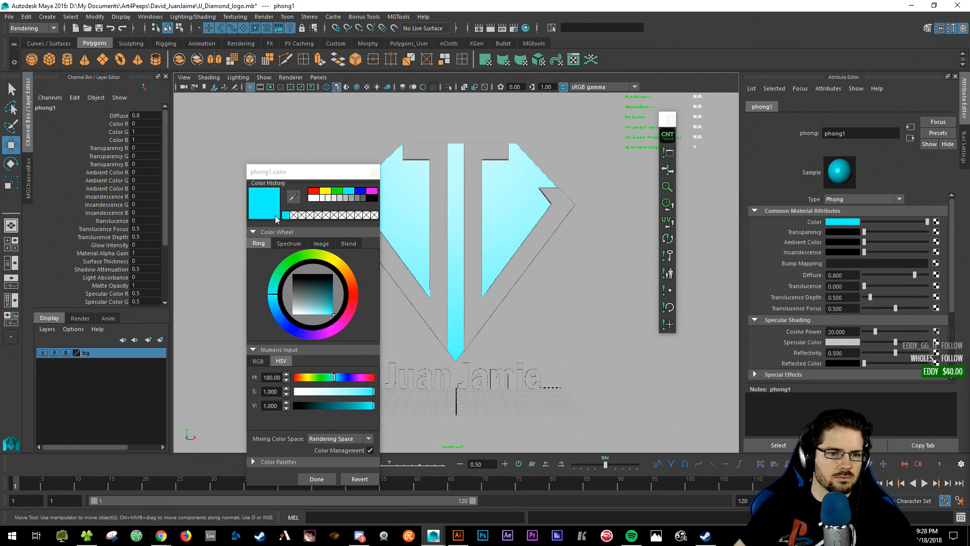
pyautogui.click(334, 318)
pyautogui.moveTo(322, 313); pyautogui.dragTo(314, 314)
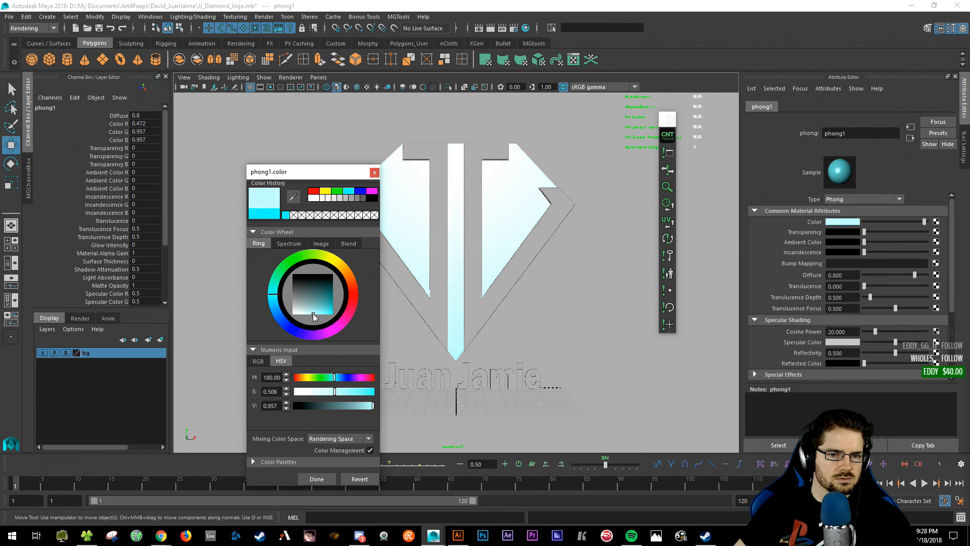
pyautogui.click(374, 173)
pyautogui.click(427, 152)
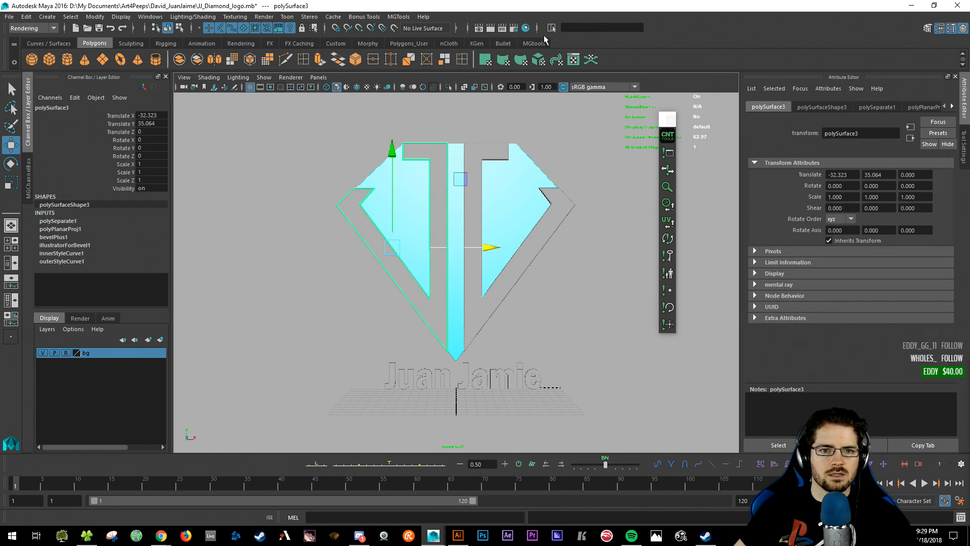
# - Duplicate phong1, rename the copy JJ_Teal, and darken its colour to deeper teal
pyautogui.click(526, 28)
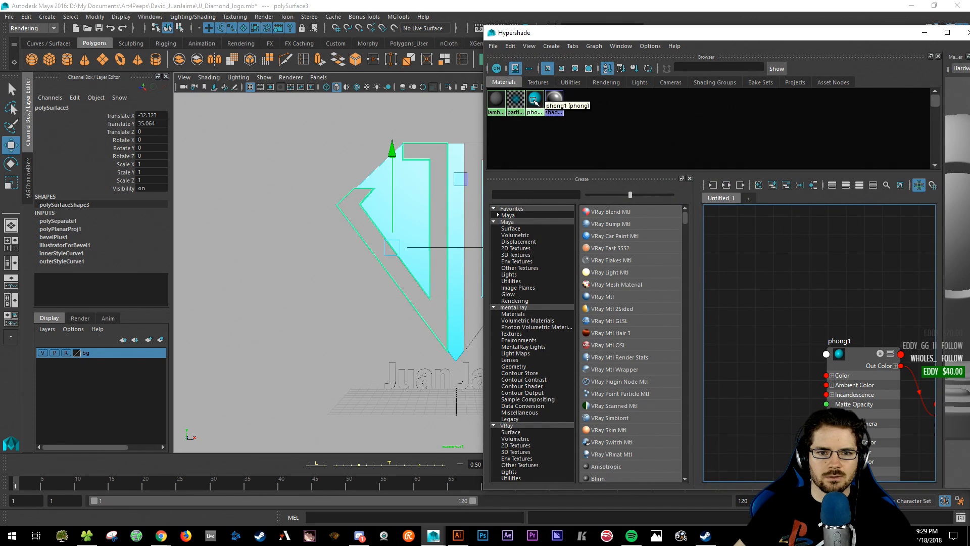
pyautogui.click(534, 100)
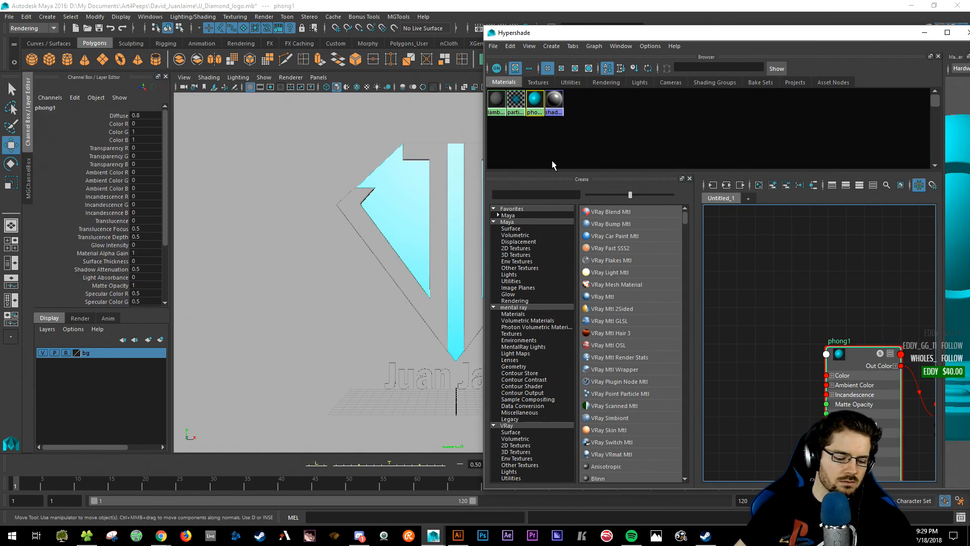
pyautogui.hotkey('ctrl', 'v')
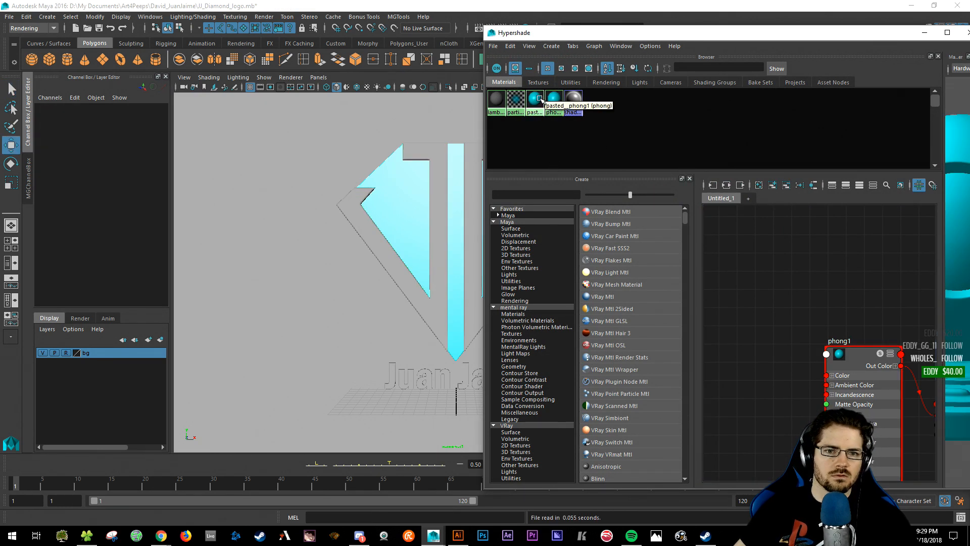
pyautogui.click(539, 101)
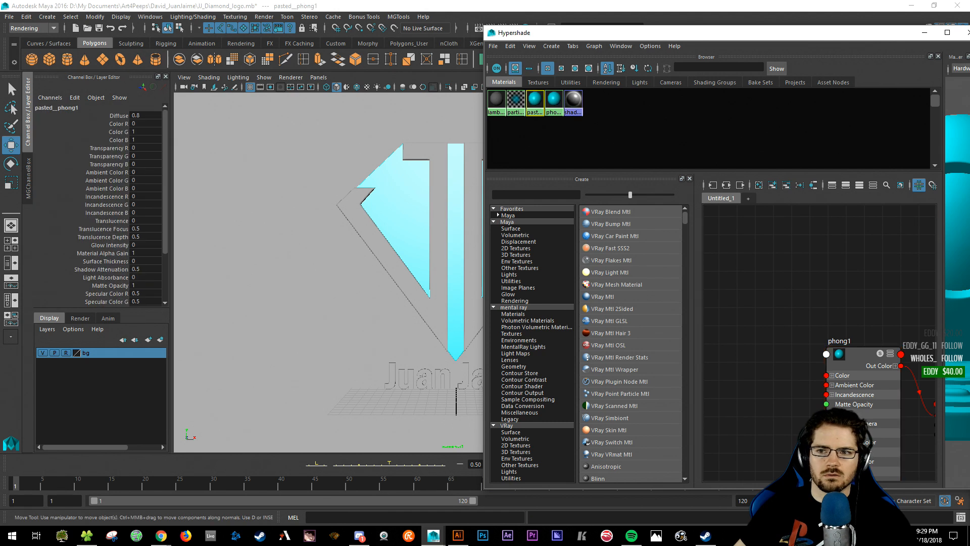
pyautogui.click(968, 32)
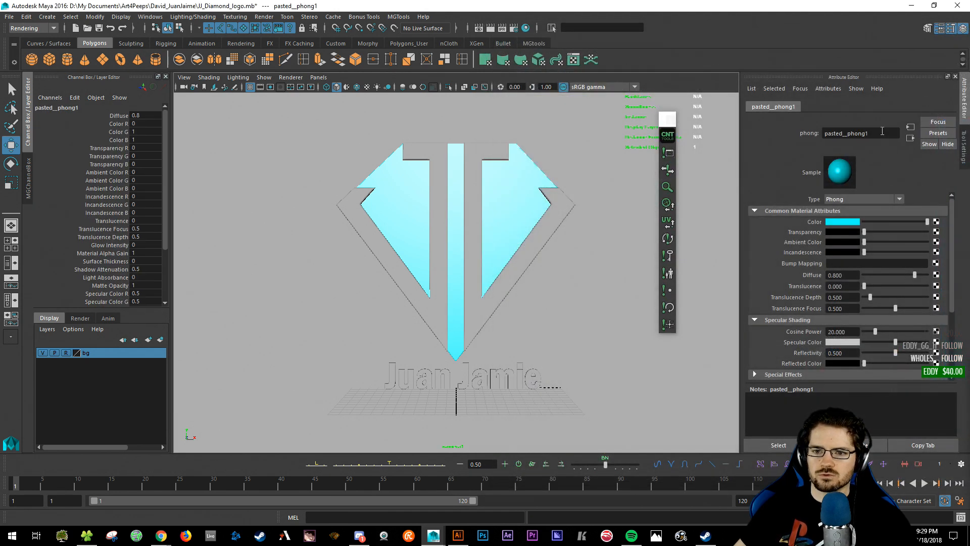
pyautogui.write('JJ_')
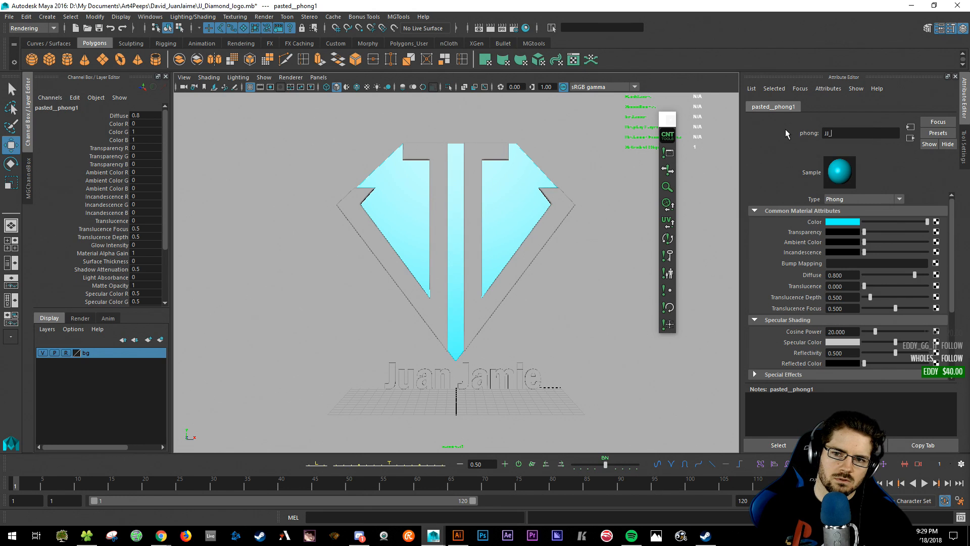
pyautogui.write('Teal')
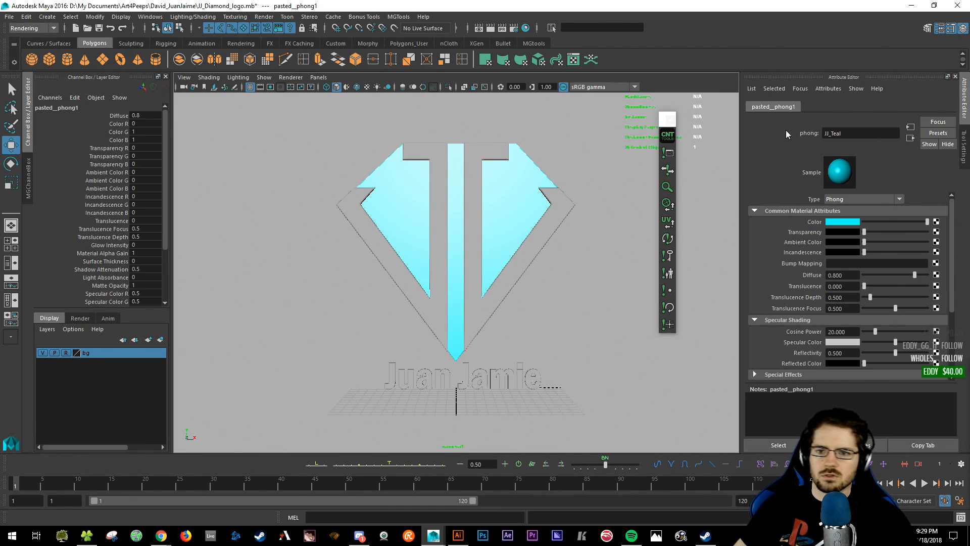
pyautogui.press('Return')
pyautogui.click(846, 222)
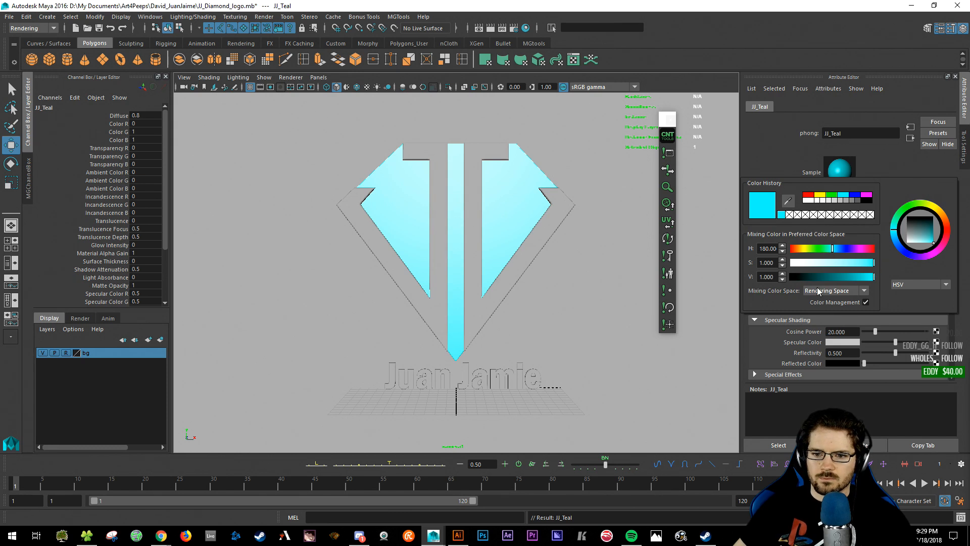
pyautogui.moveTo(874, 276); pyautogui.dragTo(855, 289)
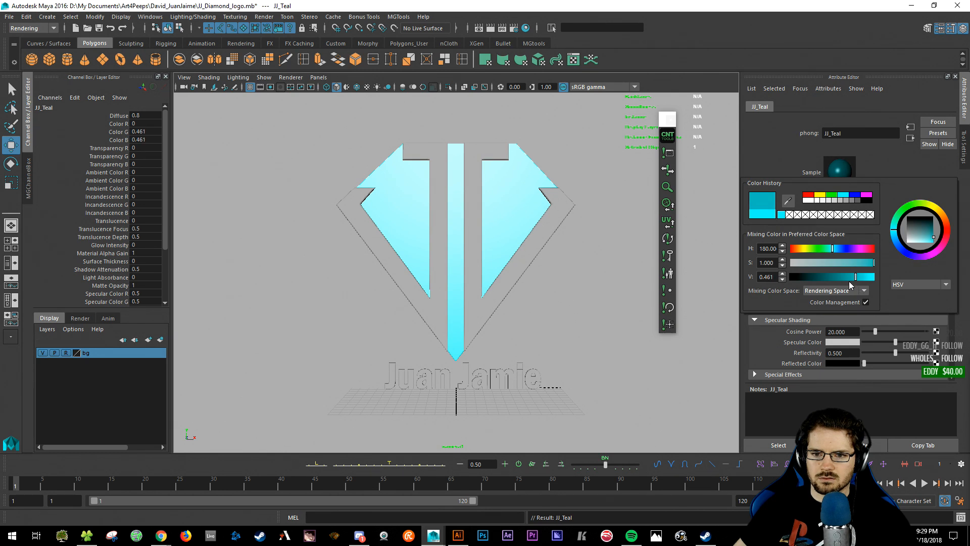
# - Apply JJ_Teal to both outer strokes of the diamond
pyautogui.click(498, 161)
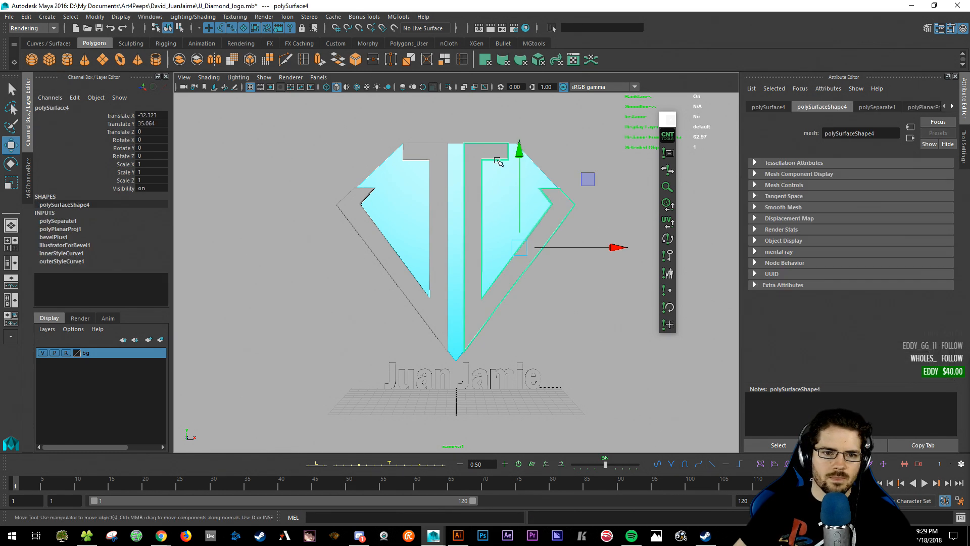
pyautogui.keyDown('shift'); pyautogui.click(460, 179); pyautogui.keyUp('shift')
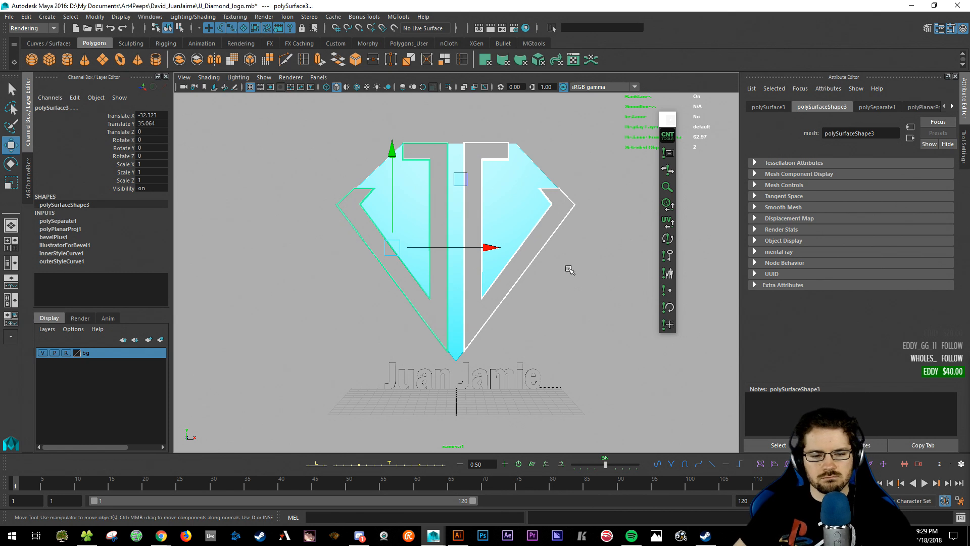
pyautogui.click(527, 28)
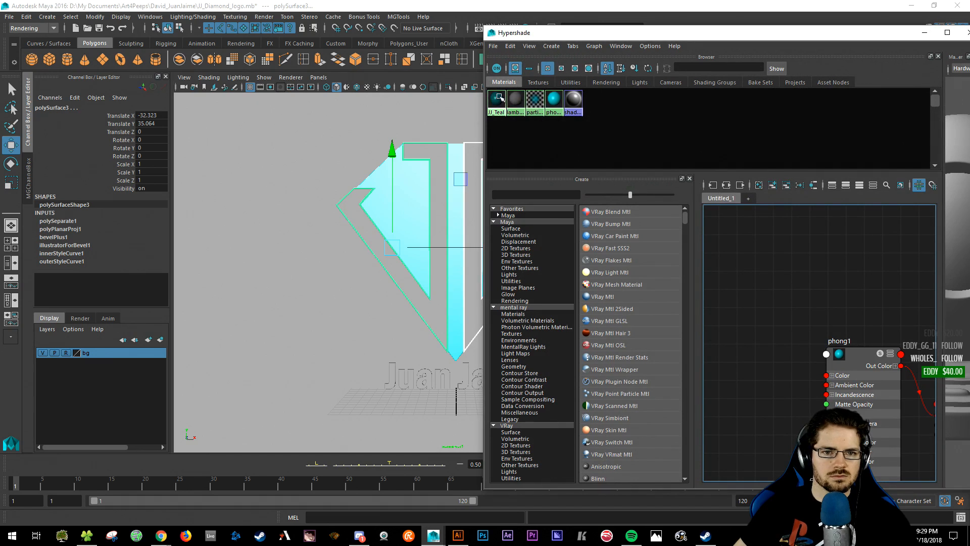
pyautogui.moveTo(501, 98); pyautogui.dragTo(500, 75, button='right')
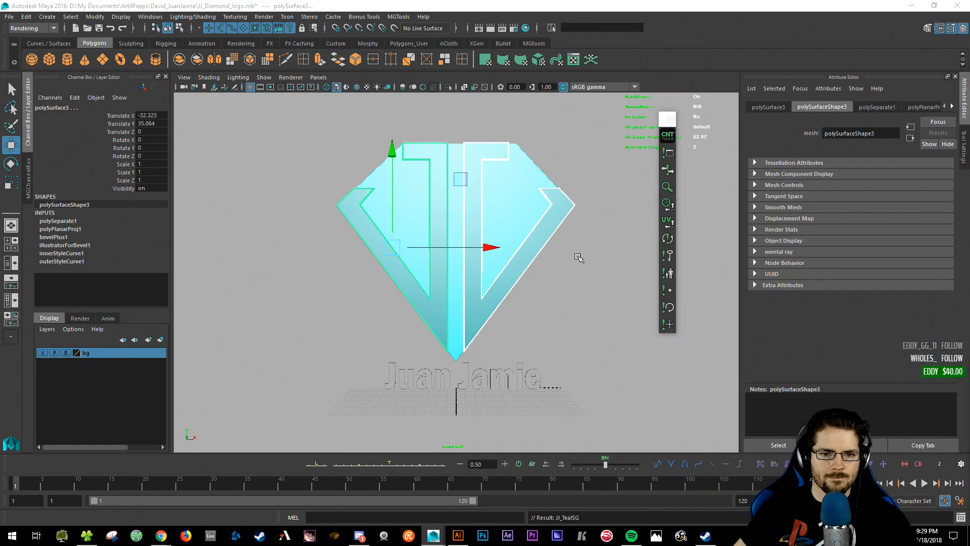
pyautogui.click(540, 282)
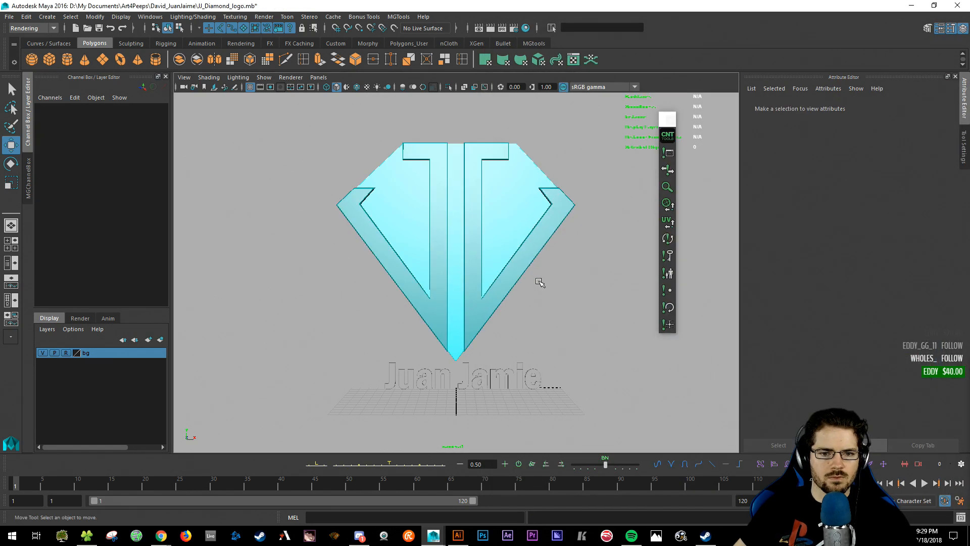
# - Select the right diamond piece, the left J piece and the backing plate together
pyautogui.keyDown('alt'); pyautogui.moveTo(512, 308); pyautogui.dragTo(417, 262); pyautogui.keyUp('alt')
pyautogui.press('[')
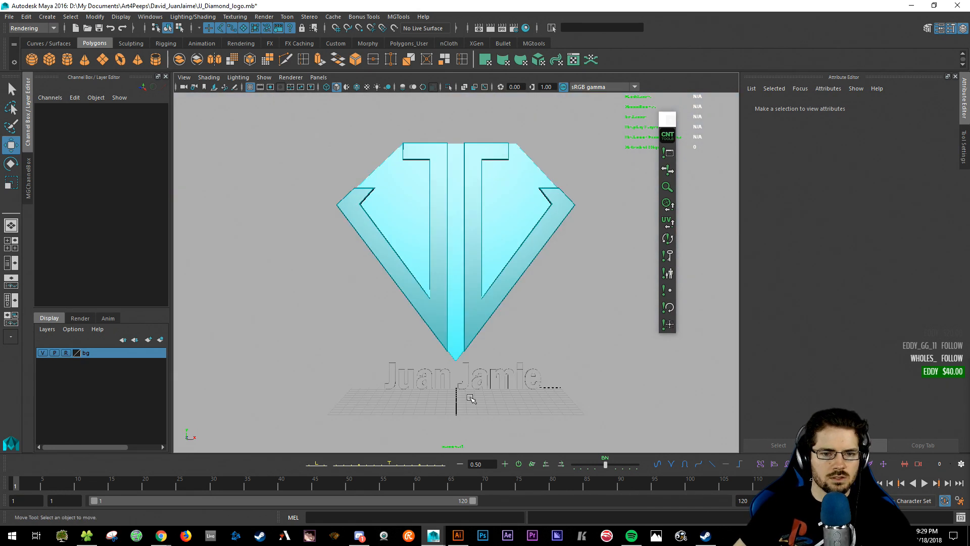
pyautogui.press(']')
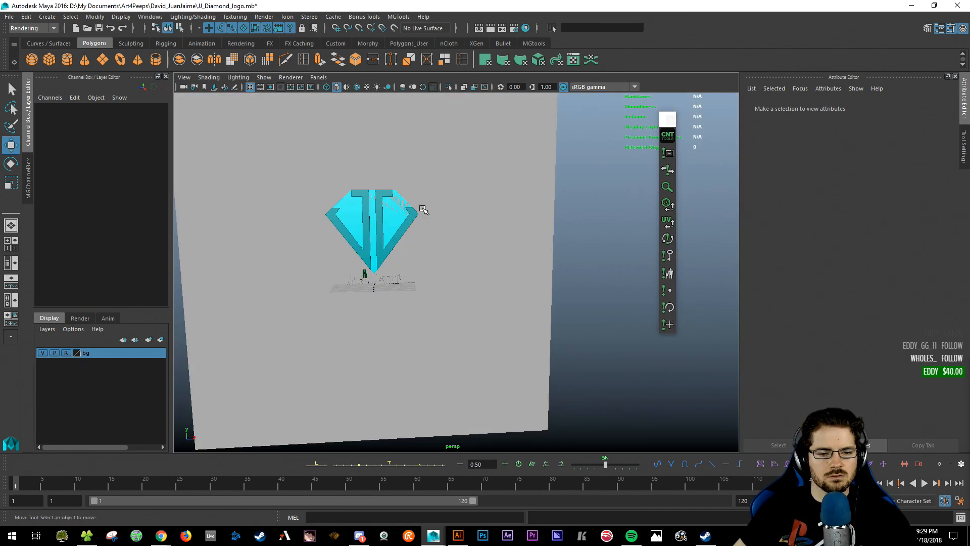
pyautogui.keyDown('alt'); pyautogui.moveTo(432, 225); pyautogui.dragTo(437, 255); pyautogui.keyUp('alt')
pyautogui.click(379, 221)
pyautogui.press('f')
pyautogui.keyDown('alt'); pyautogui.moveTo(468, 284); pyautogui.dragTo(399, 284); pyautogui.keyUp('alt')
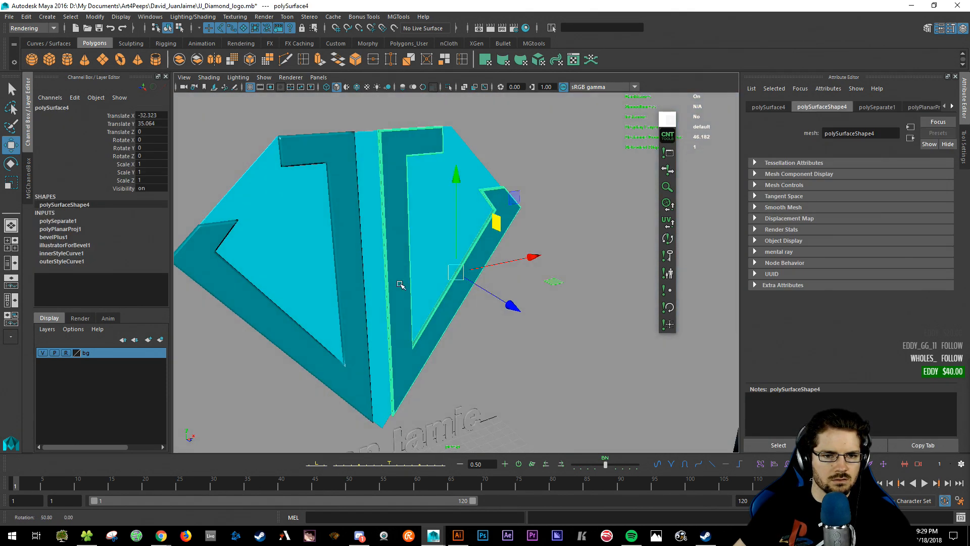
pyautogui.keyDown('shift'); pyautogui.click(344, 215); pyautogui.keyUp('shift')
pyautogui.keyDown('shift'); pyautogui.click(368, 170); pyautogui.keyUp('shift')
pyautogui.scroll(-3, 583, 264)
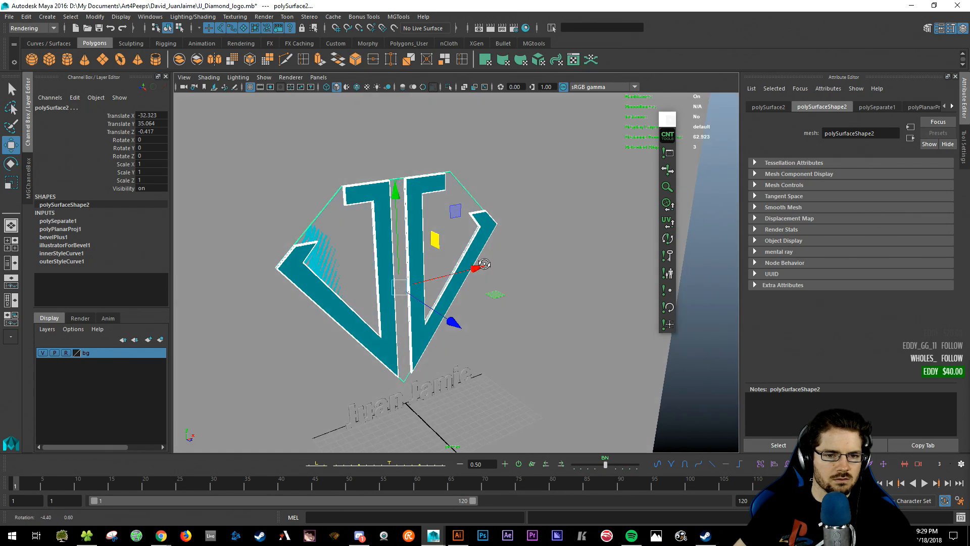
pyautogui.keyDown('alt'); pyautogui.moveTo(581, 273); pyautogui.dragTo(552, 355); pyautogui.keyUp('alt')
# - Group the three pieces, centre the group's pivot, and move it along Z to 0.297
pyautogui.hotkey('ctrl', 'g')
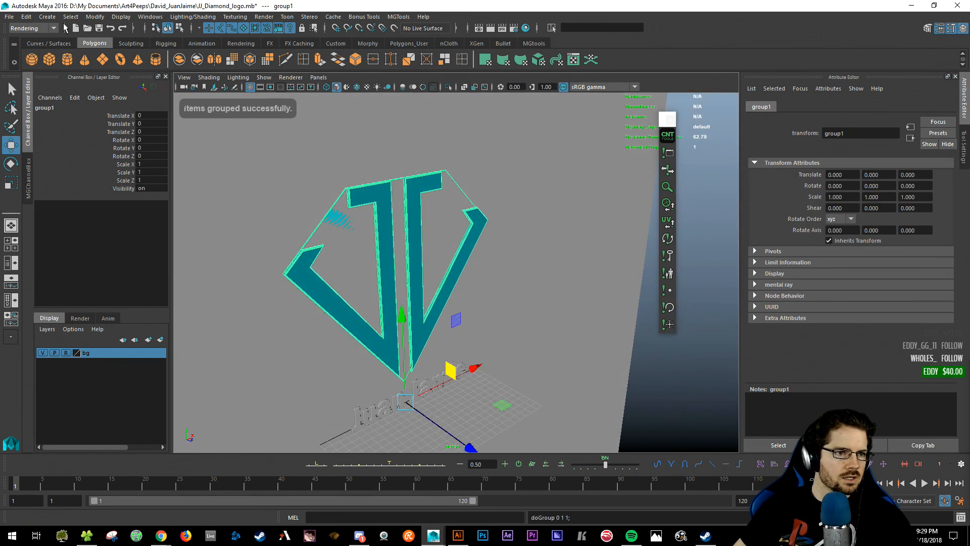
pyautogui.click(95, 17)
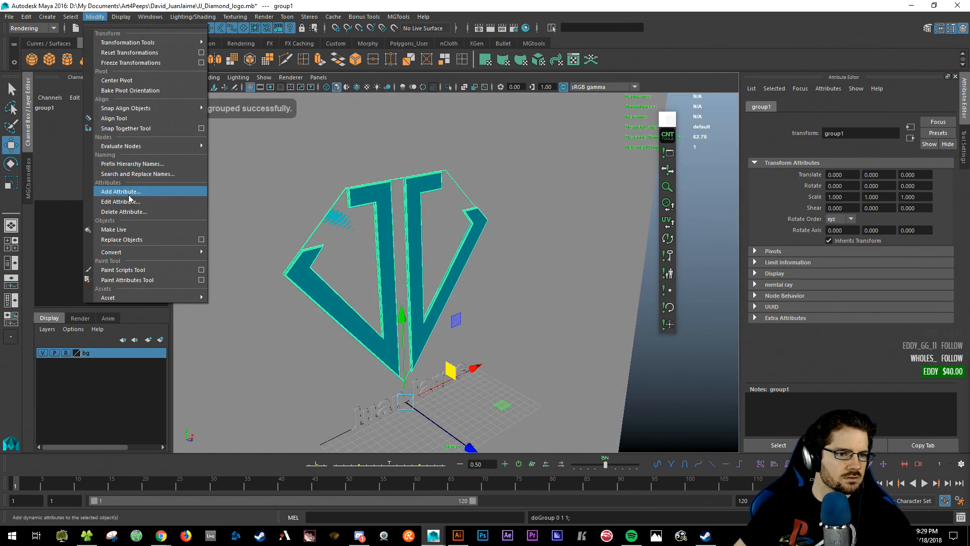
pyautogui.click(117, 81)
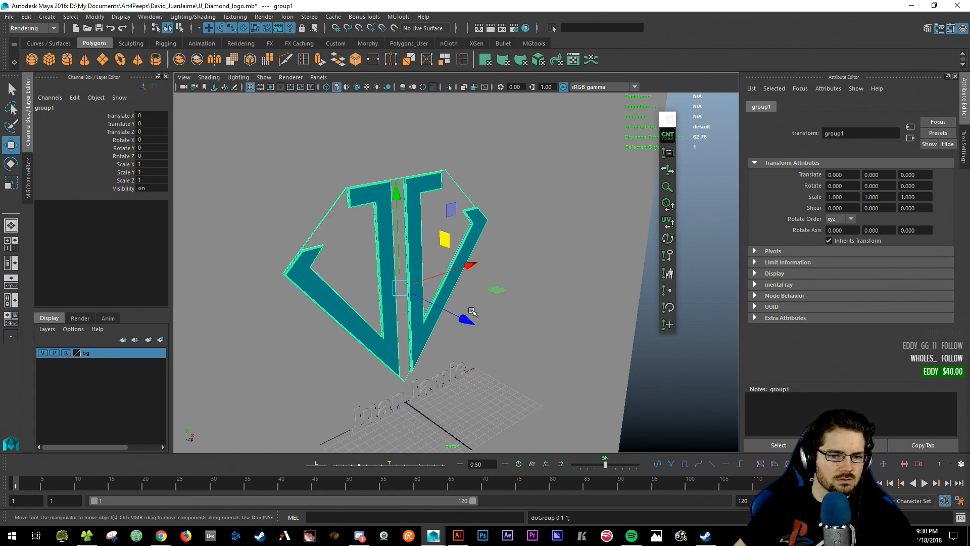
pyautogui.moveTo(472, 311); pyautogui.dragTo(510, 366)
pyautogui.press('q')
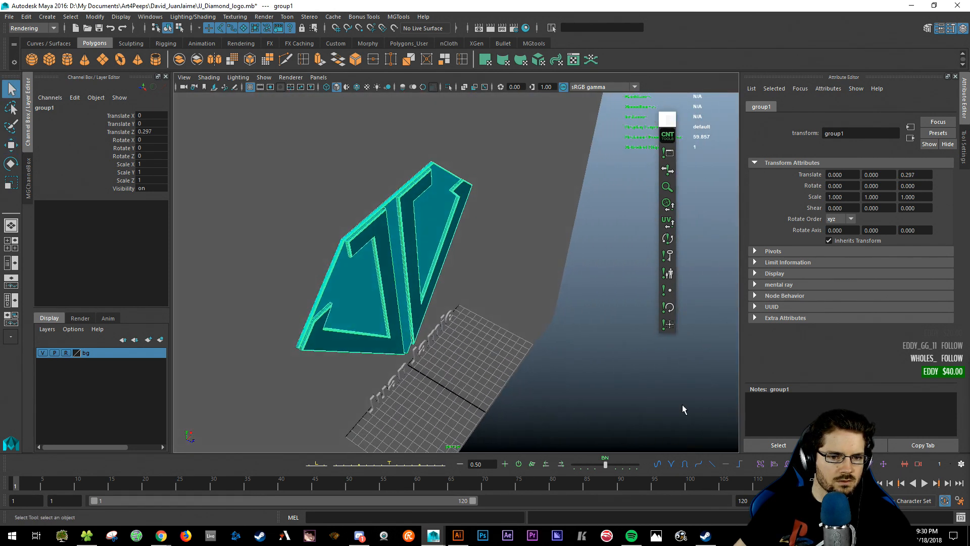
pyautogui.click(684, 410)
pyautogui.keyDown('alt'); pyautogui.moveTo(680, 415); pyautogui.dragTo(587, 345); pyautogui.keyUp('alt')
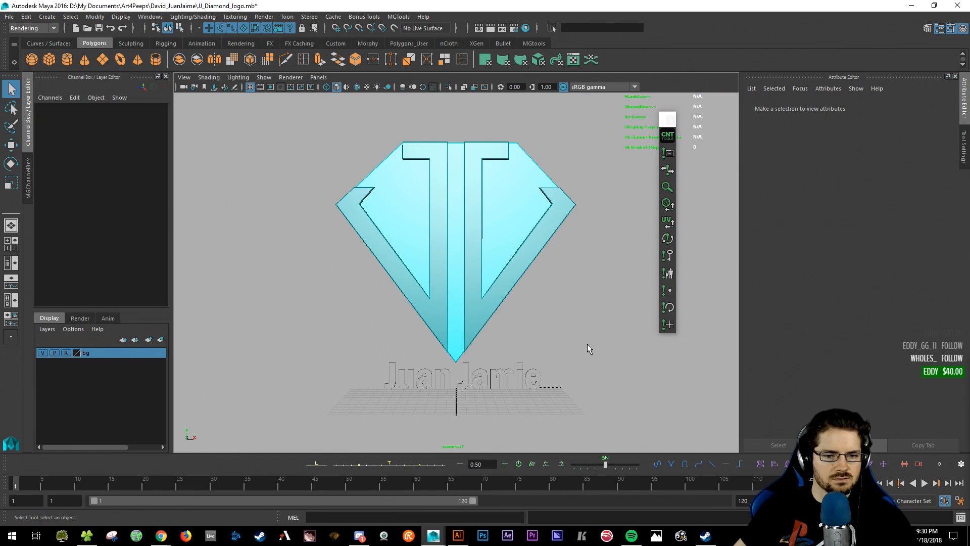
pyautogui.click(409, 365)
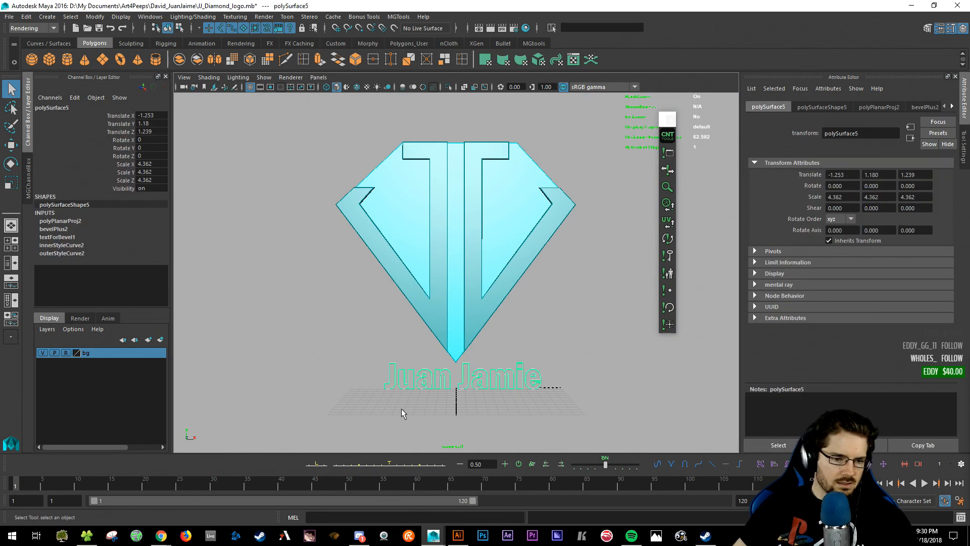
pyautogui.click(161, 535)
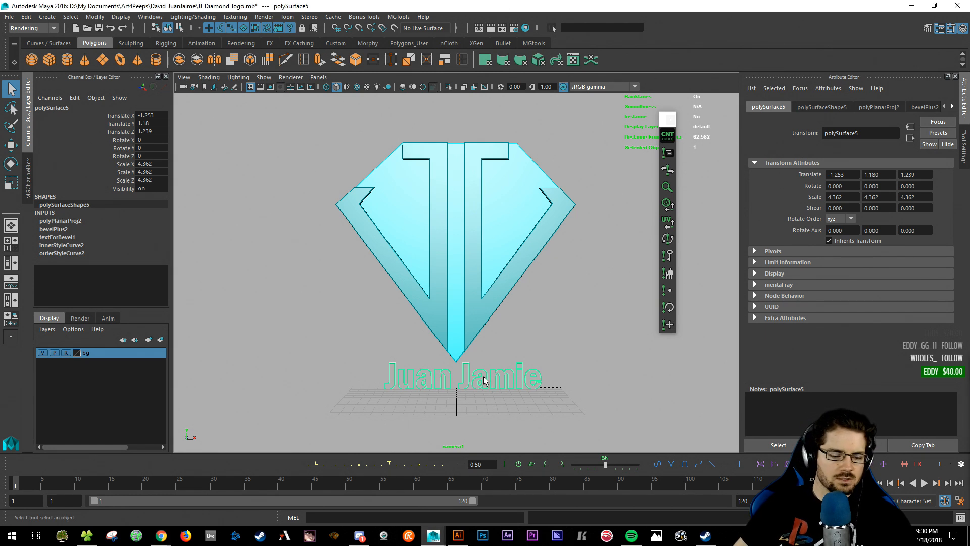
pyautogui.press('t')
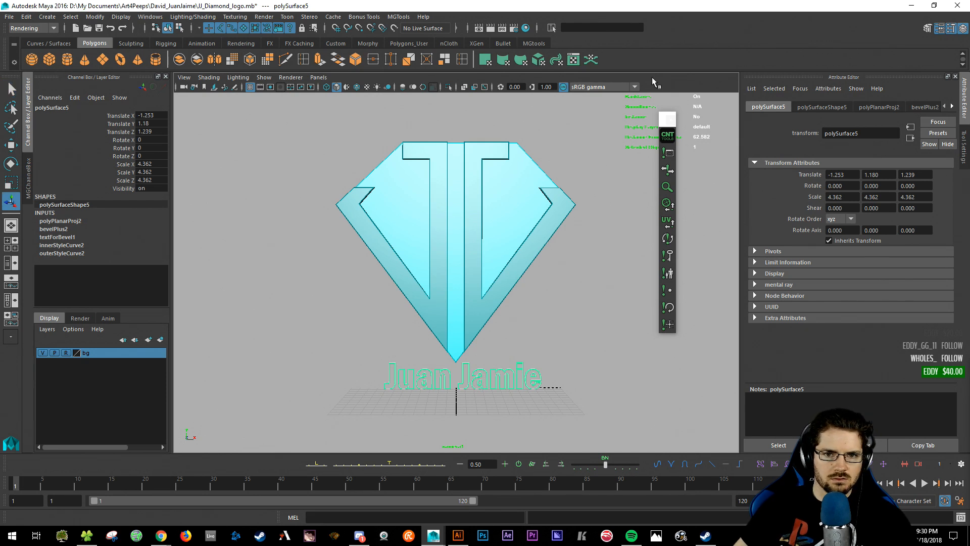
pyautogui.press('r')
pyautogui.moveTo(464, 379); pyautogui.dragTo(510, 387)
pyautogui.moveTo(463, 283); pyautogui.dragTo(463, 304)
pyautogui.hotkey('ctrl', 'z')
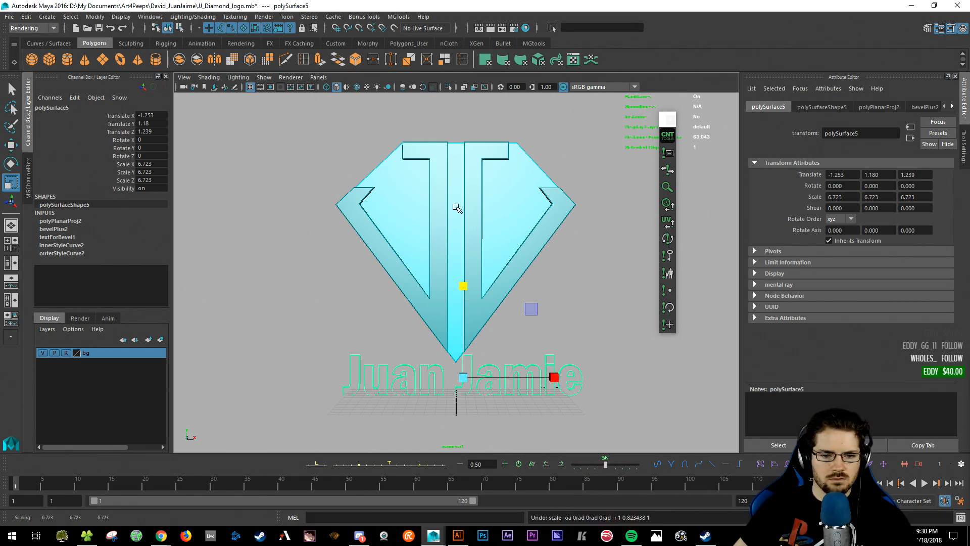
pyautogui.press('w')
pyautogui.moveTo(464, 283); pyautogui.dragTo(471, 277)
pyautogui.press('q')
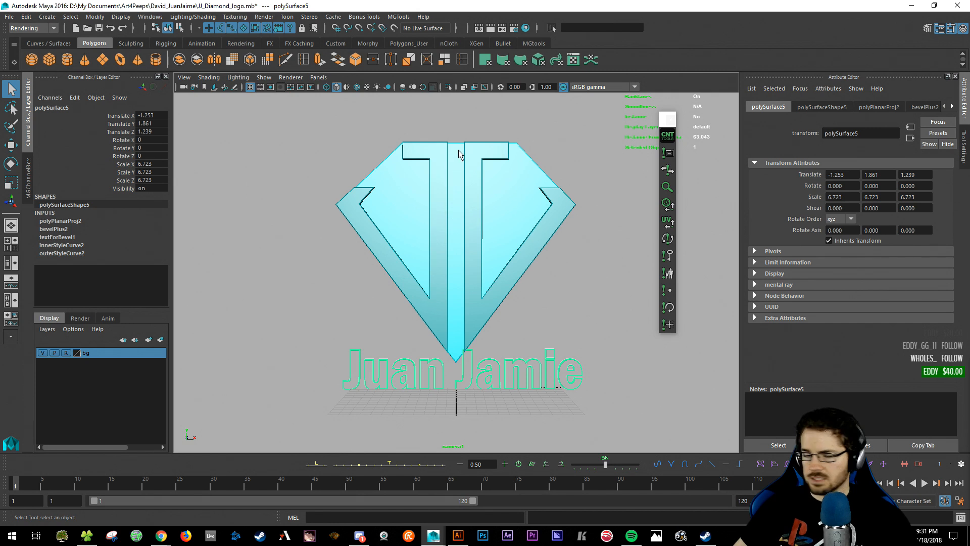
pyautogui.click(303, 153)
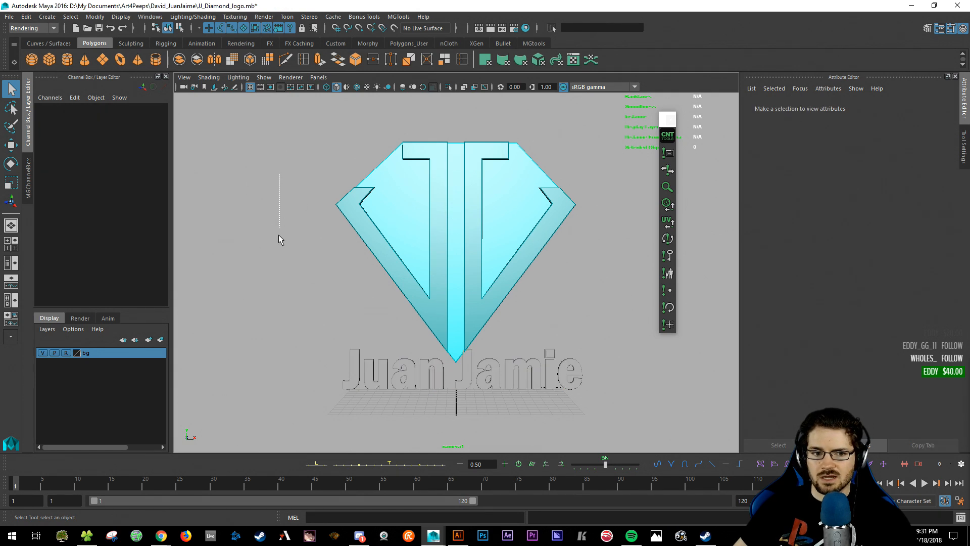
# - Hide the bg layer, make the viewport background black, and return the timeline to frame 1
pyautogui.click(44, 354)
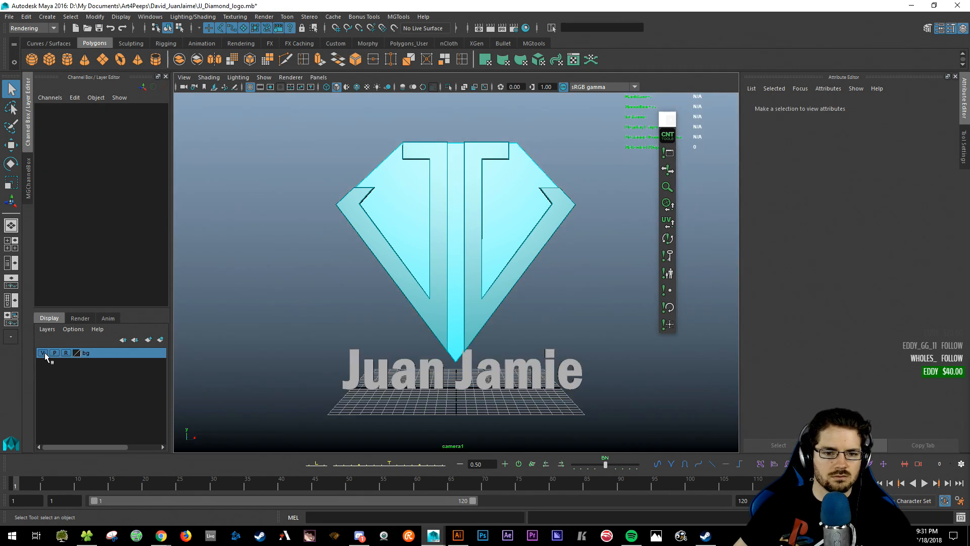
pyautogui.hotkey('alt', 'b')
pyautogui.hotkey('alt', 'v')
pyautogui.press('Escape')
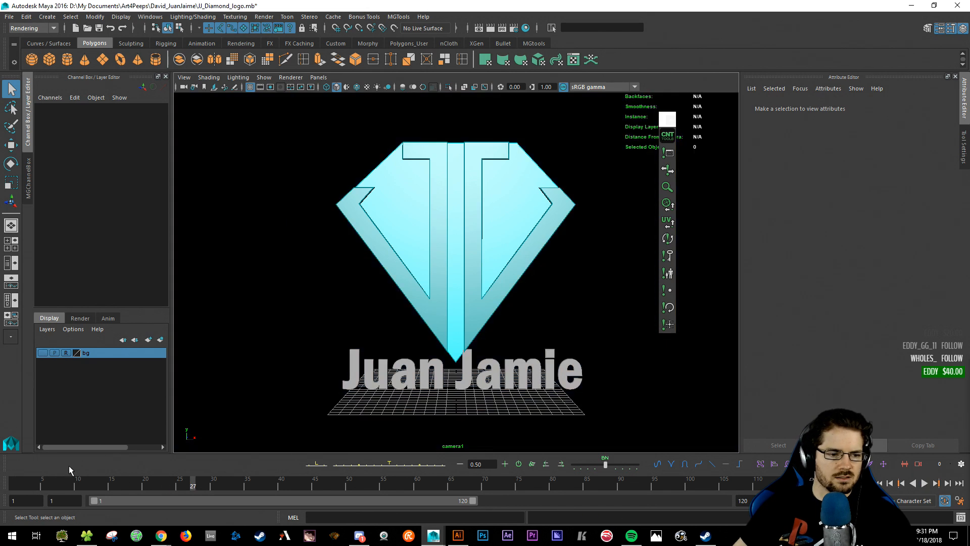
pyautogui.click(16, 484)
# - Select the diamond's group1 by picking the centre JJ piece and stepping up to its parent
pyautogui.moveTo(337, 365); pyautogui.dragTo(667, 376)
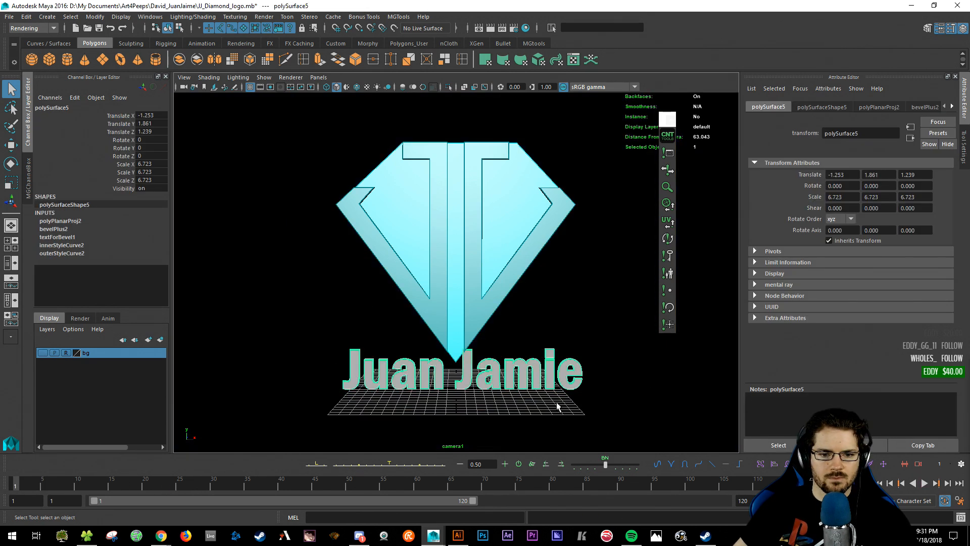
pyautogui.moveTo(362, 134); pyautogui.dragTo(613, 221)
pyautogui.press('w')
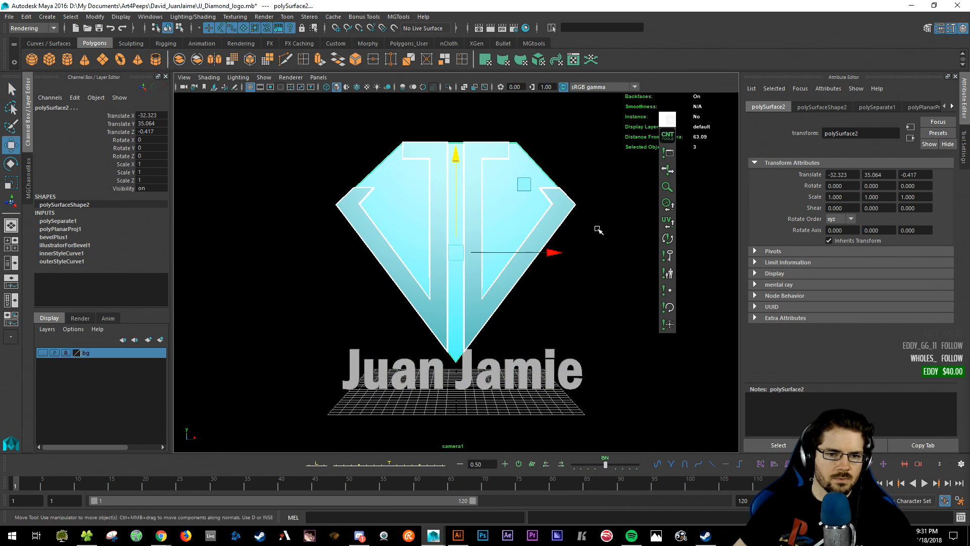
pyautogui.click(580, 236)
pyautogui.click(472, 215)
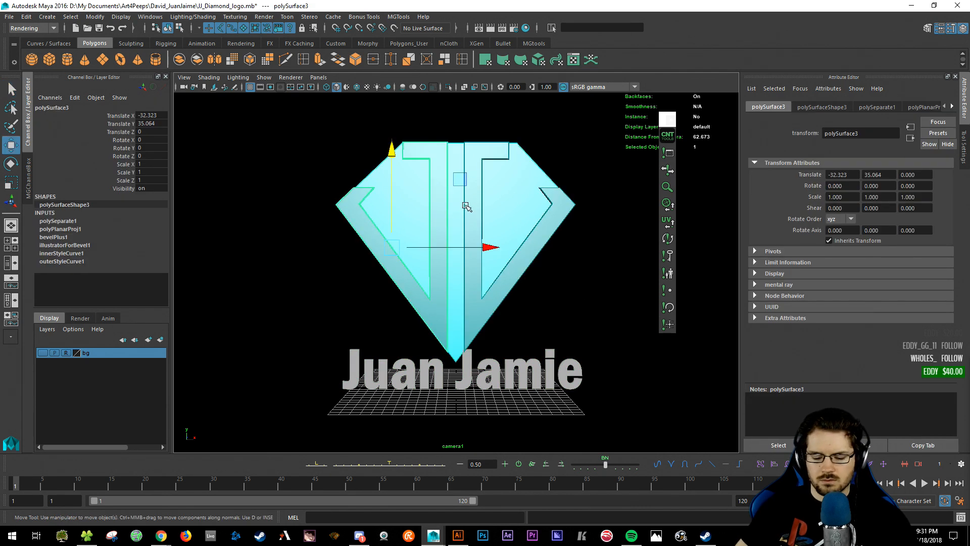
pyautogui.press('Up')
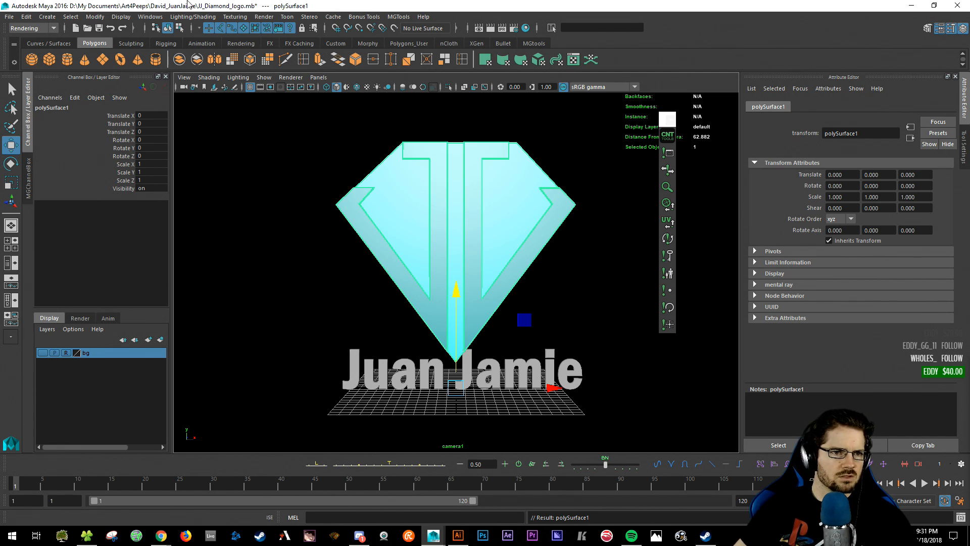
pyautogui.click(150, 16)
pyautogui.click(342, 134)
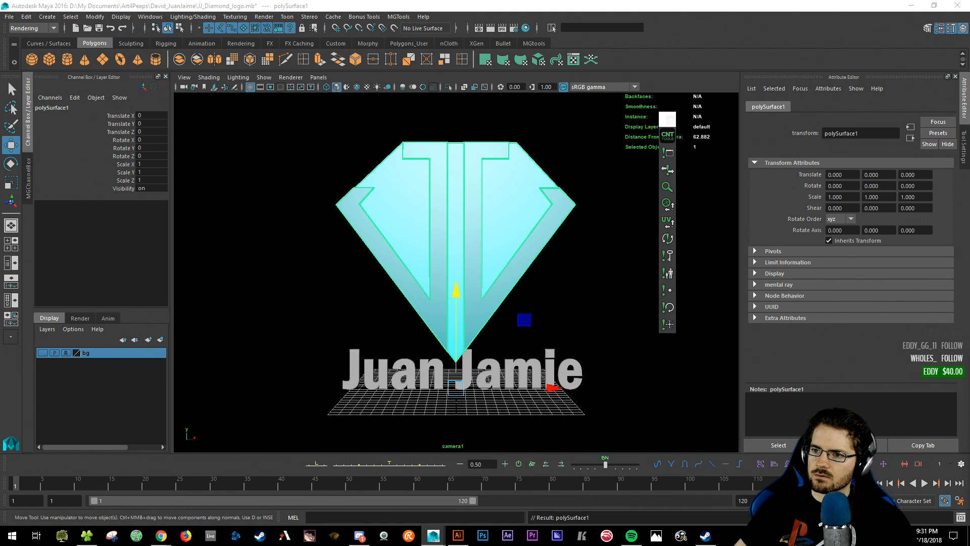
pyautogui.press('Down')
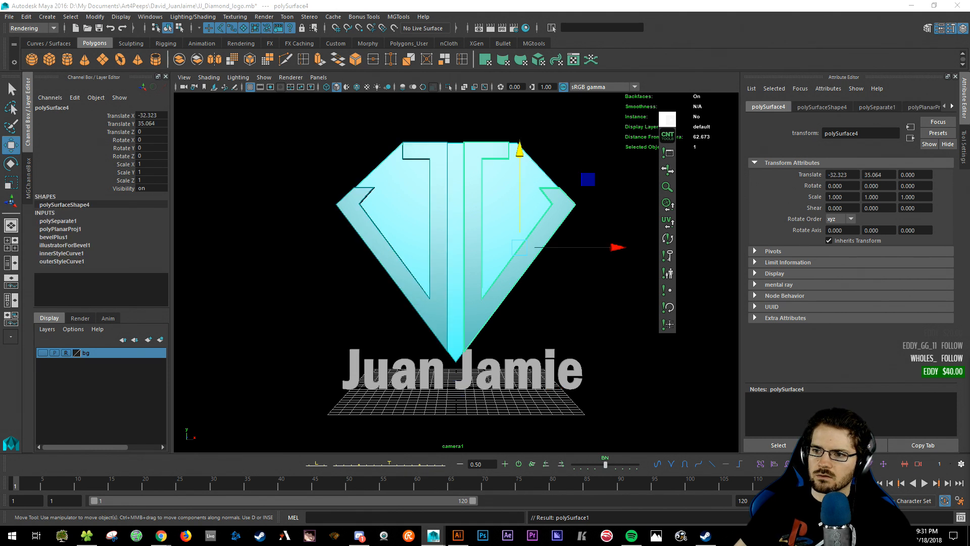
pyautogui.press('Up')
pyautogui.press('Up')
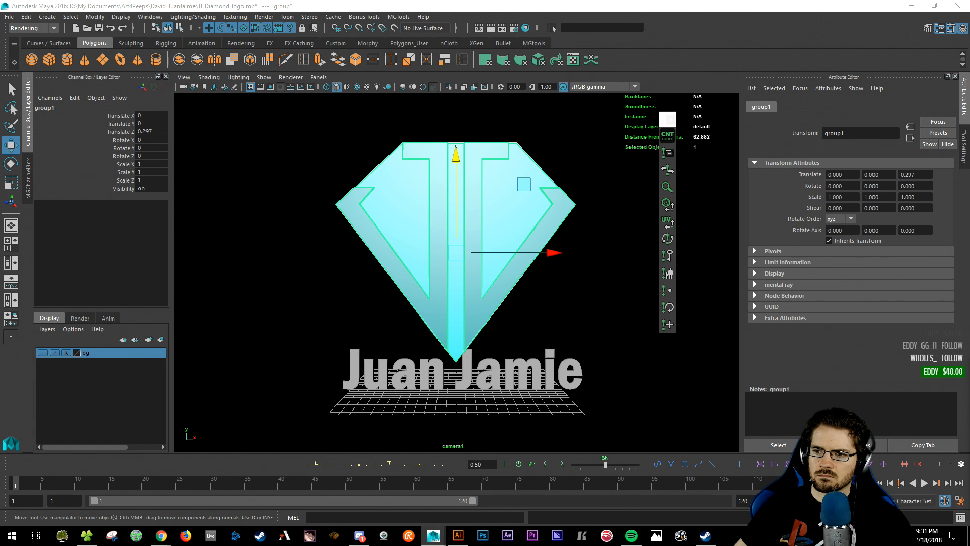
pyautogui.hotkey('ctrl', 'F11')
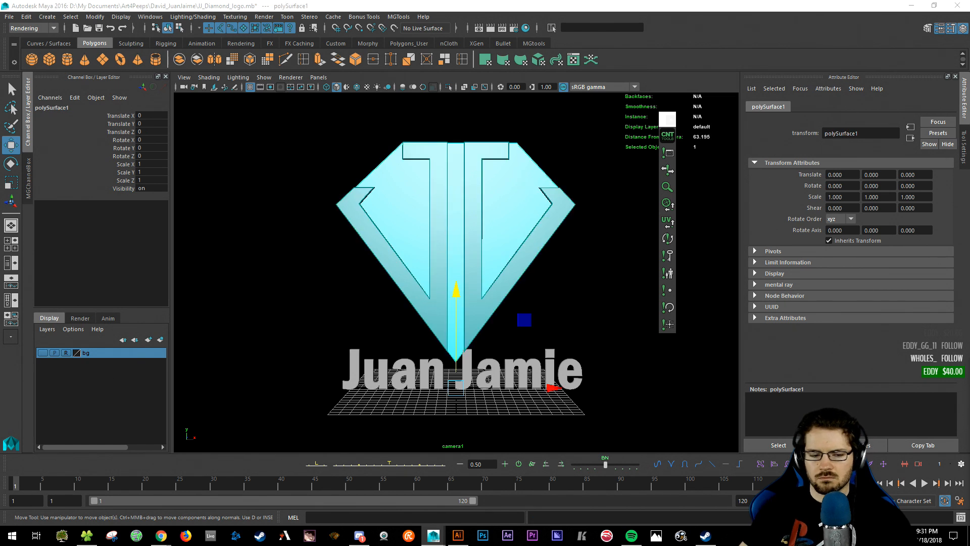
pyautogui.click(581, 296)
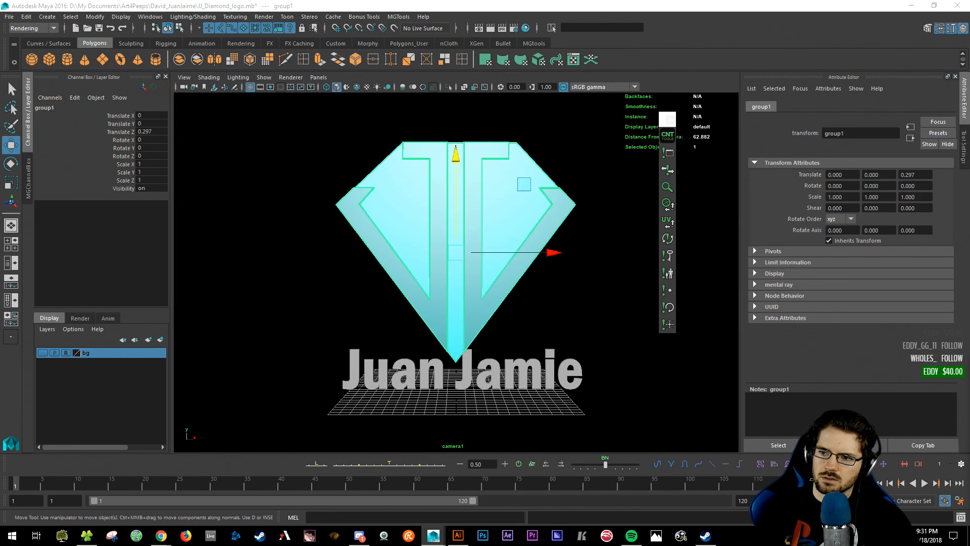
# - Name the group JJ_Diamond and rename polySurface4 to J_Right in the Outliner
pyautogui.press('Return')
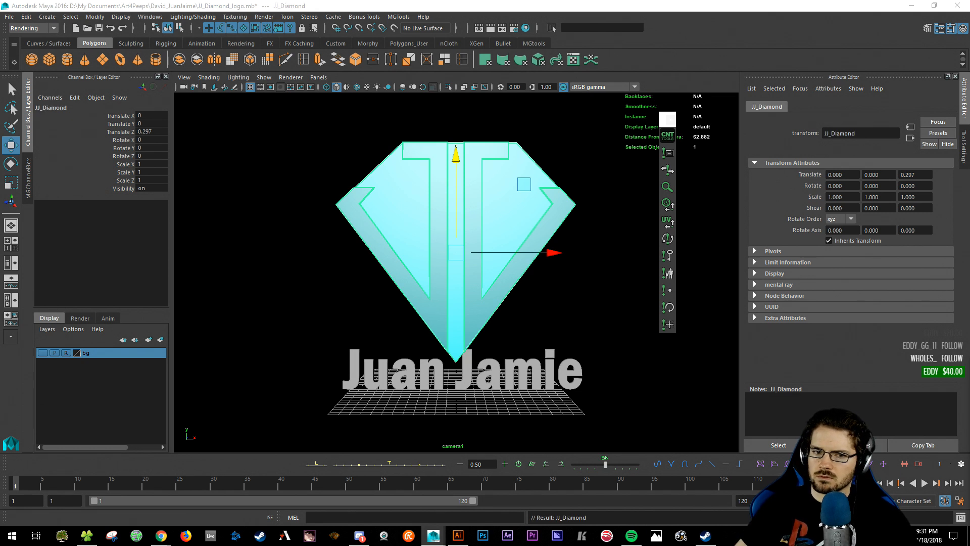
pyautogui.moveTo(3, 96); pyautogui.dragTo(61, 97)
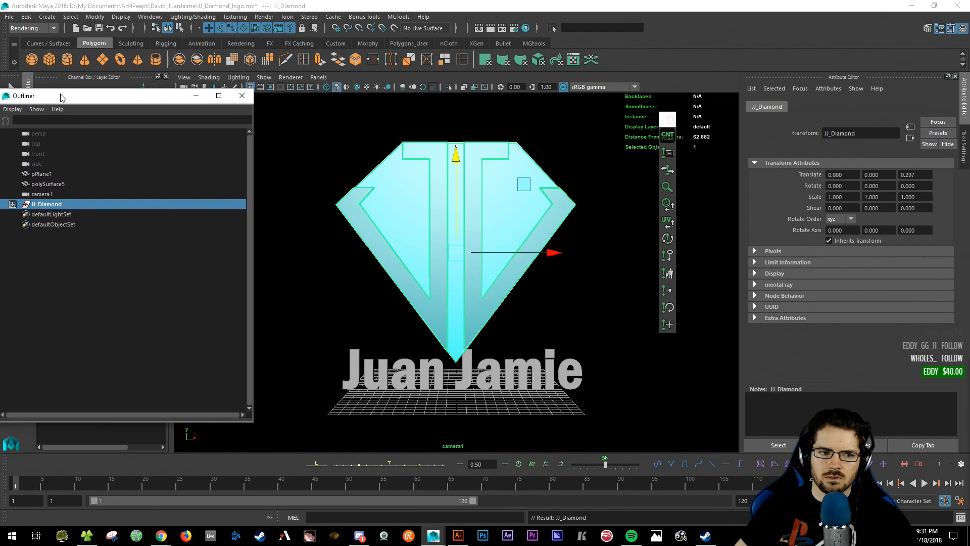
pyautogui.click(13, 204)
pyautogui.click(53, 215)
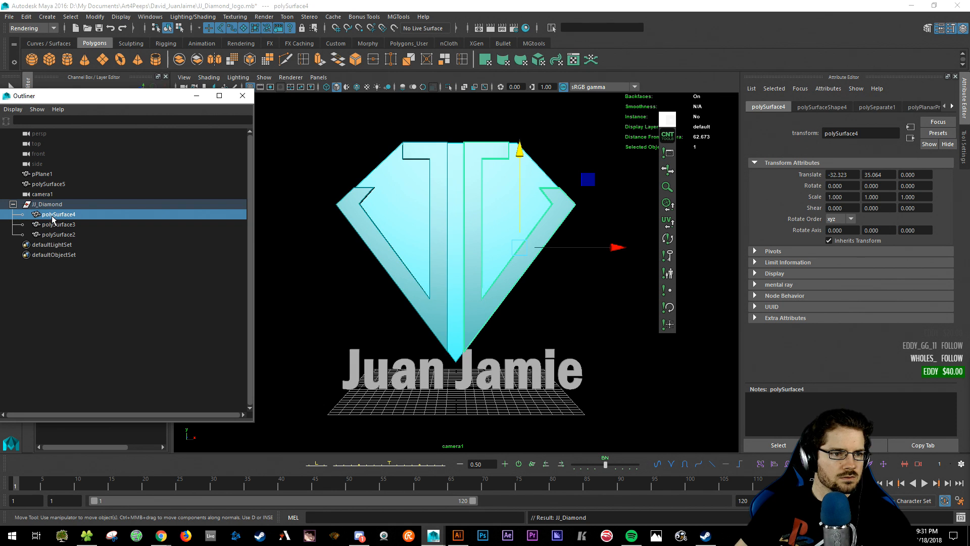
pyautogui.doubleClick(53, 214)
pyautogui.write('JJ')
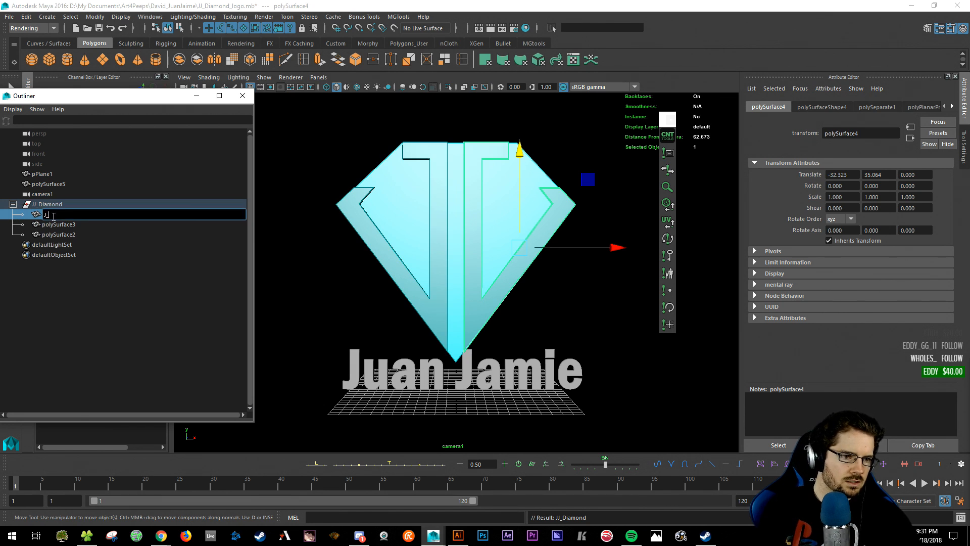
pyautogui.write('Right')
pyautogui.press('Return')
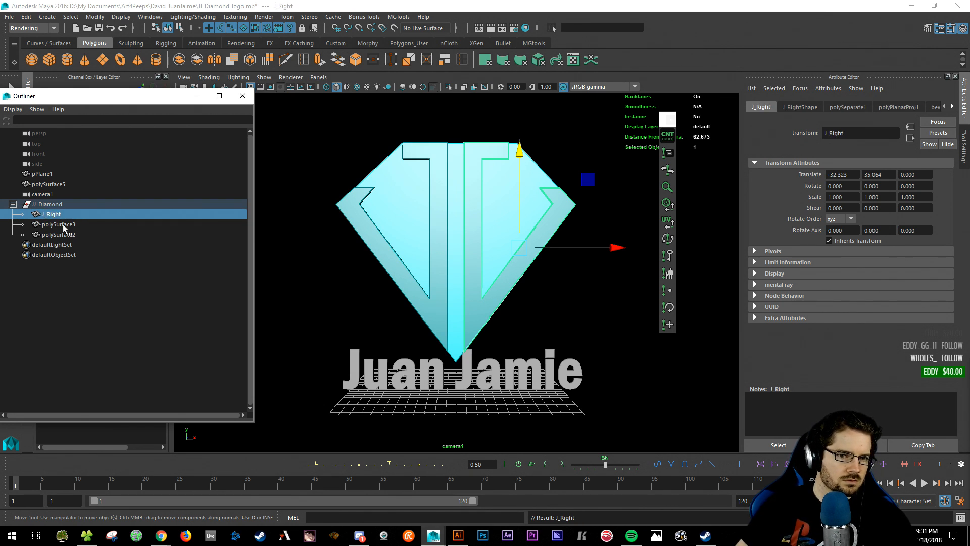
# - Rename polySurface3 to J_Left and polySurface2 to Diamond
pyautogui.click(63, 225)
pyautogui.doubleClick(63, 225)
pyautogui.write('J_')
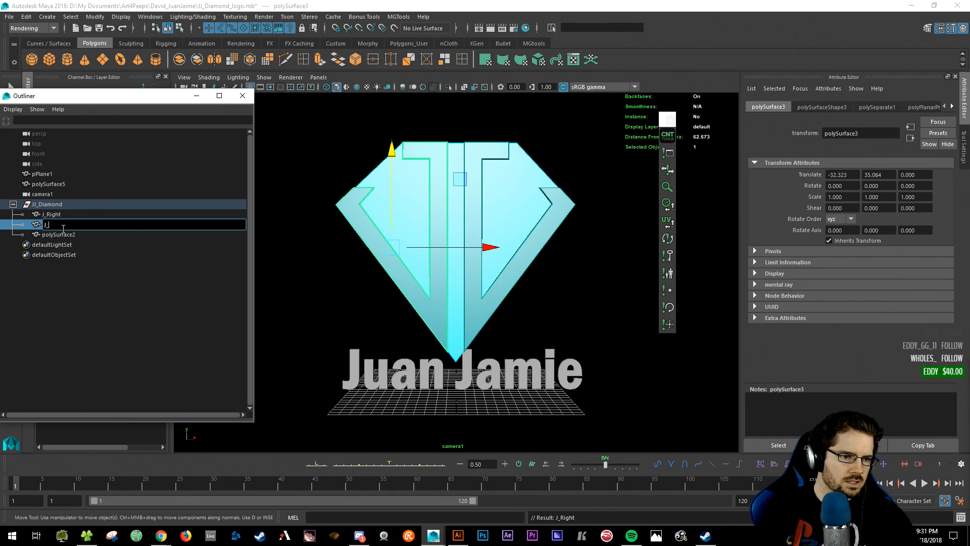
pyautogui.write('Left')
pyautogui.press('Return')
pyautogui.click(63, 235)
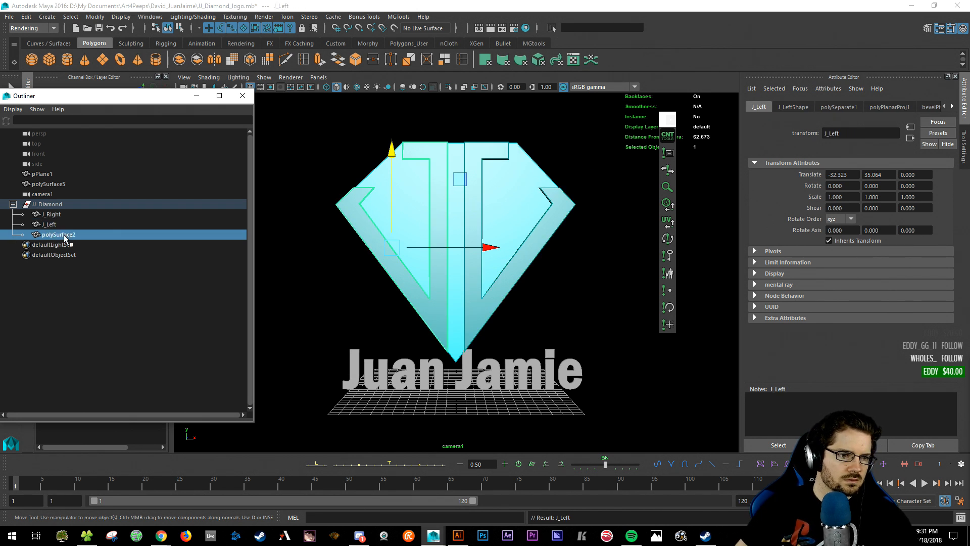
pyautogui.doubleClick(63, 235)
pyautogui.write('Dia')
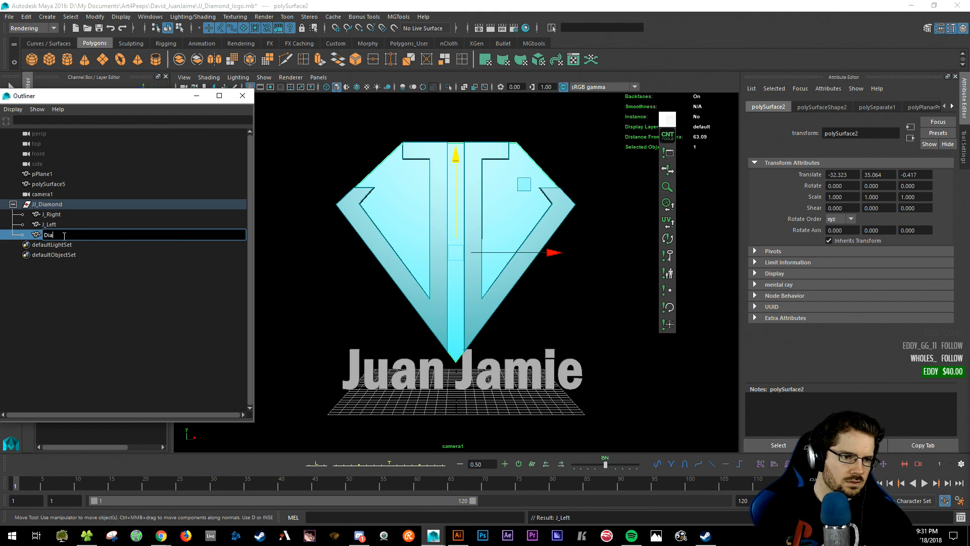
pyautogui.write('mond')
pyautogui.press('Return')
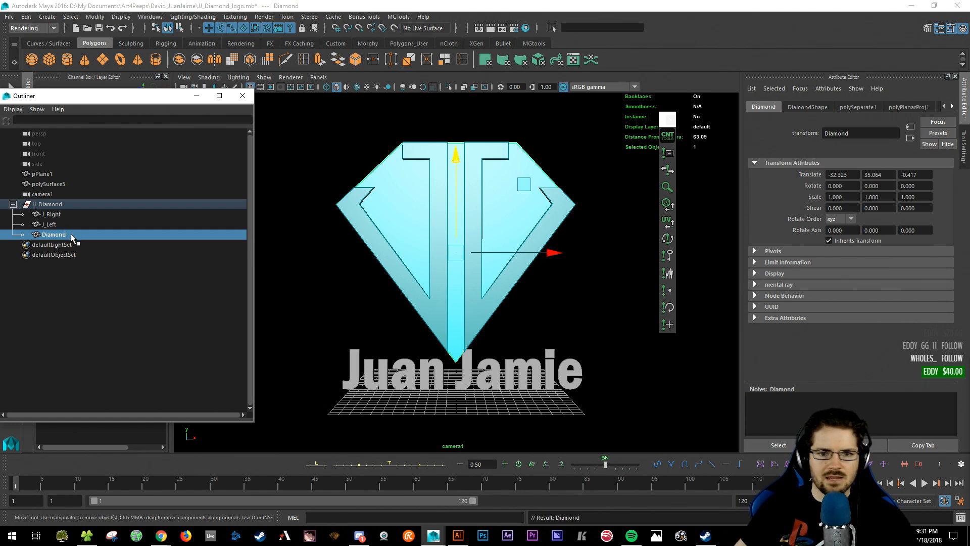
# - Close the Outliner and raise the JJ_Diamond group to Y 1.967
pyautogui.click(112, 308)
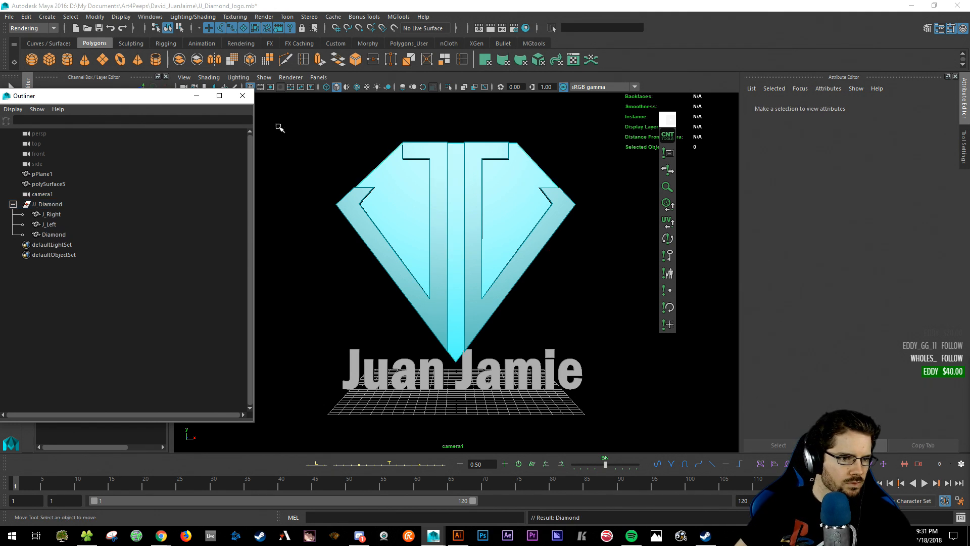
pyautogui.click(242, 96)
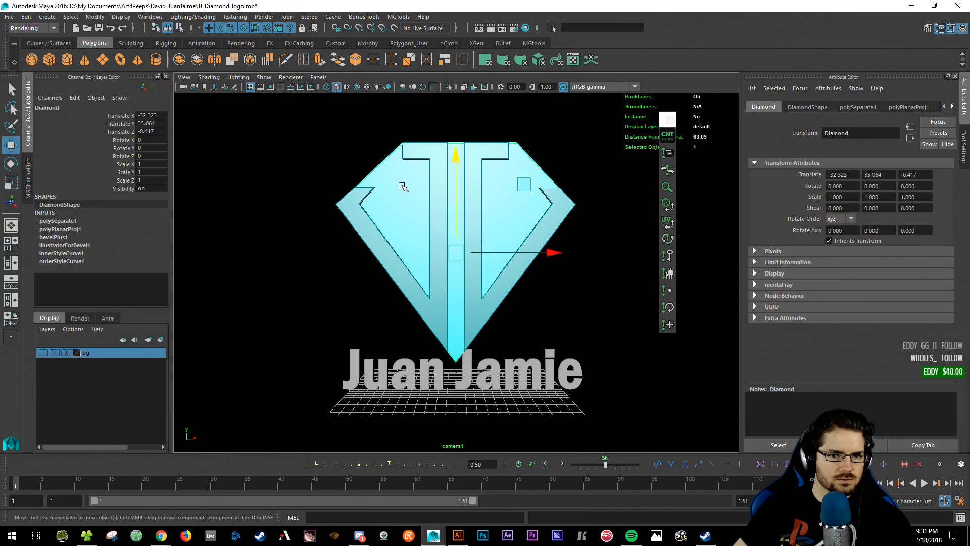
pyautogui.click(403, 186)
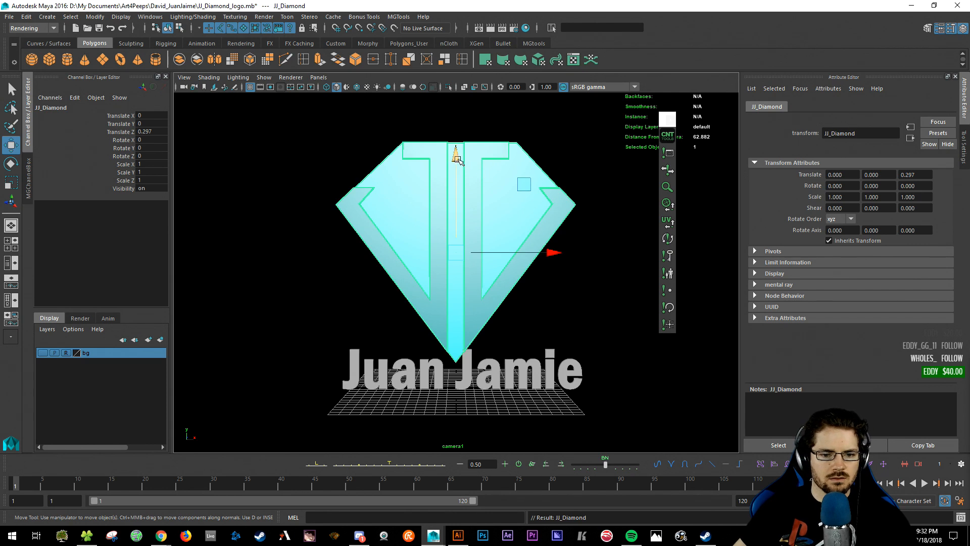
pyautogui.moveTo(458, 158); pyautogui.dragTo(459, 141)
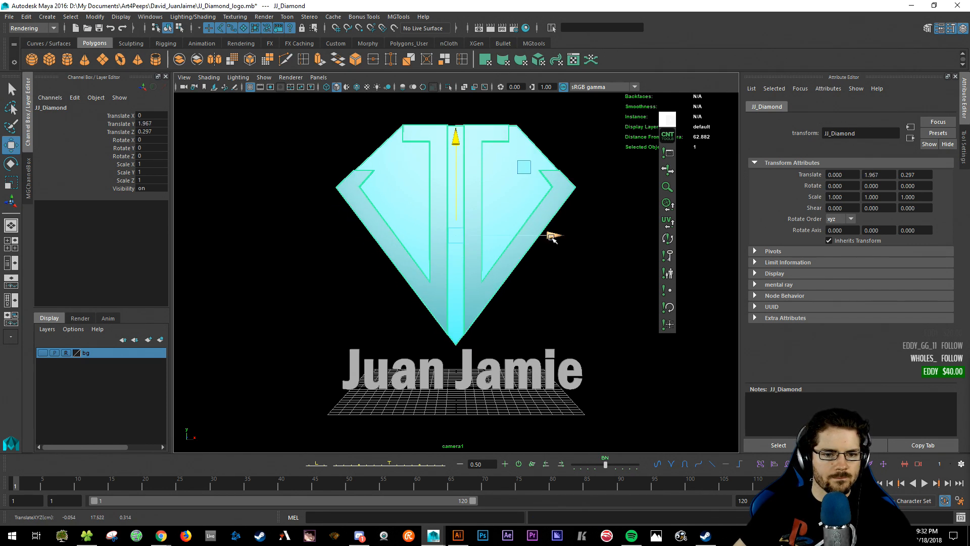
pyautogui.click(469, 371)
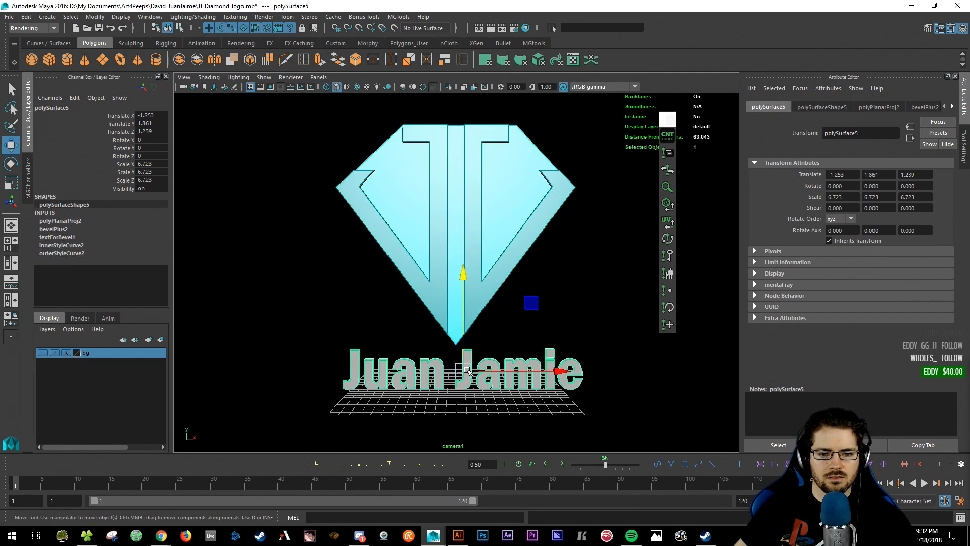
pyautogui.moveTo(560, 370); pyautogui.dragTo(563, 371)
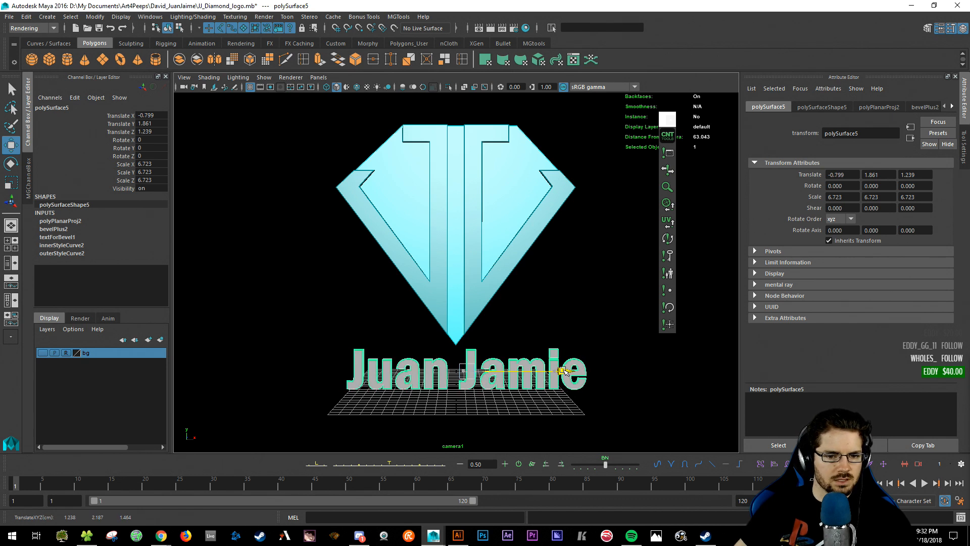
pyautogui.moveTo(535, 304); pyautogui.dragTo(541, 291)
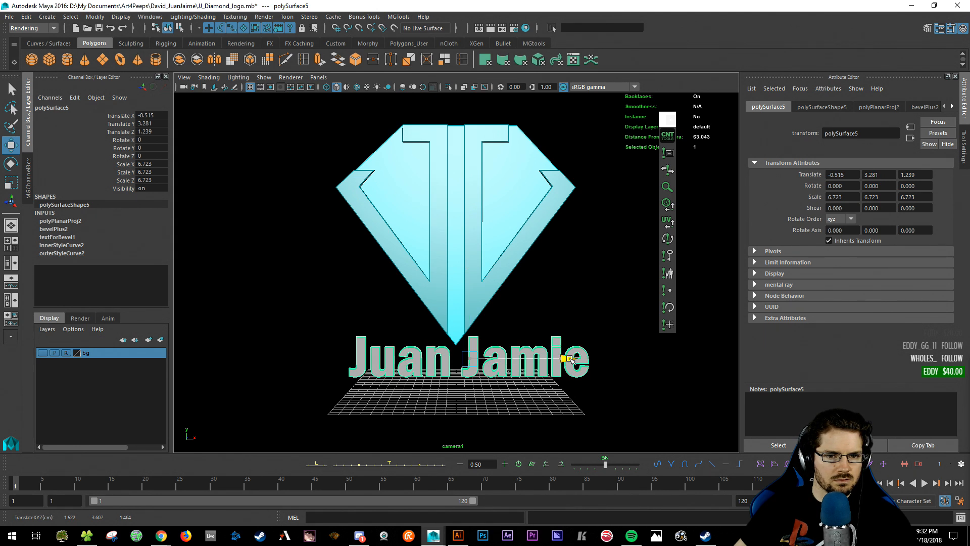
pyautogui.moveTo(573, 360); pyautogui.dragTo(572, 361)
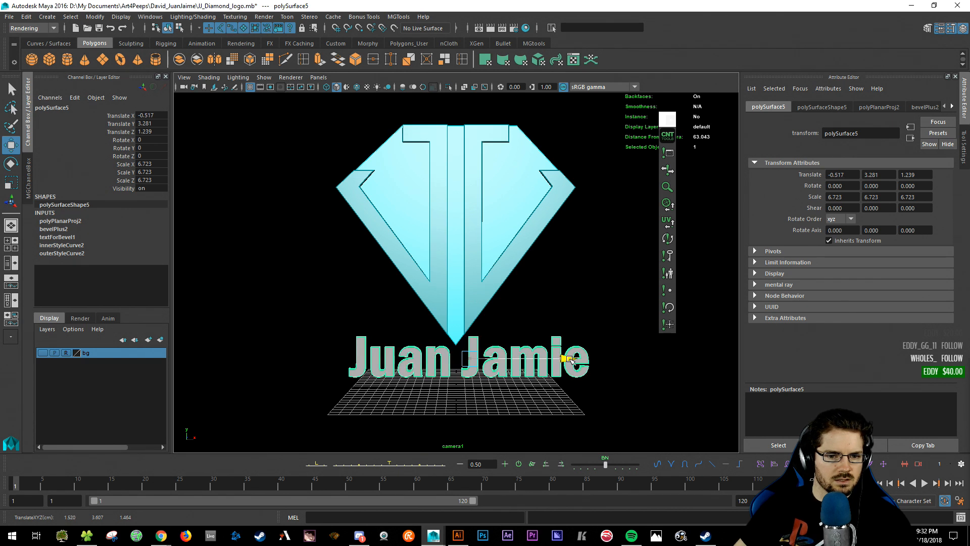
pyautogui.click(635, 375)
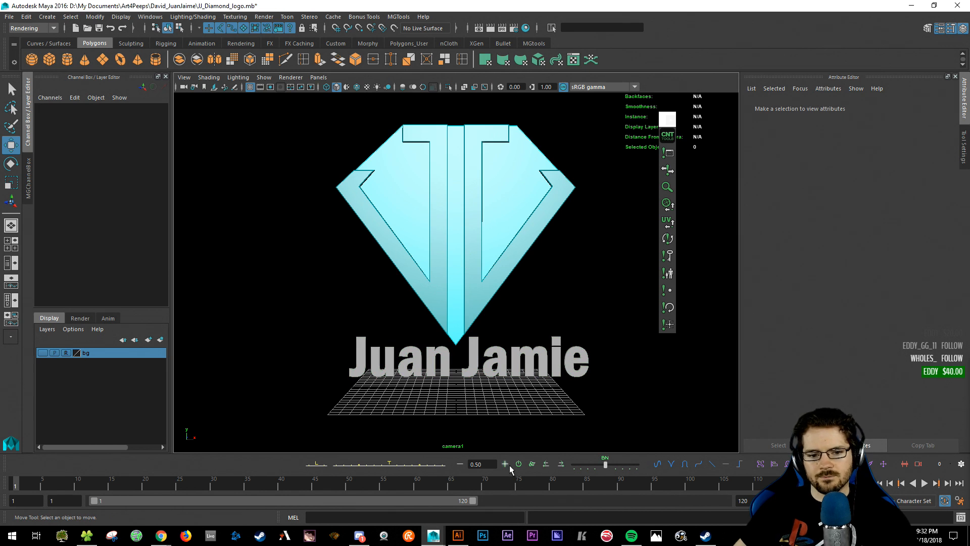
pyautogui.click(386, 366)
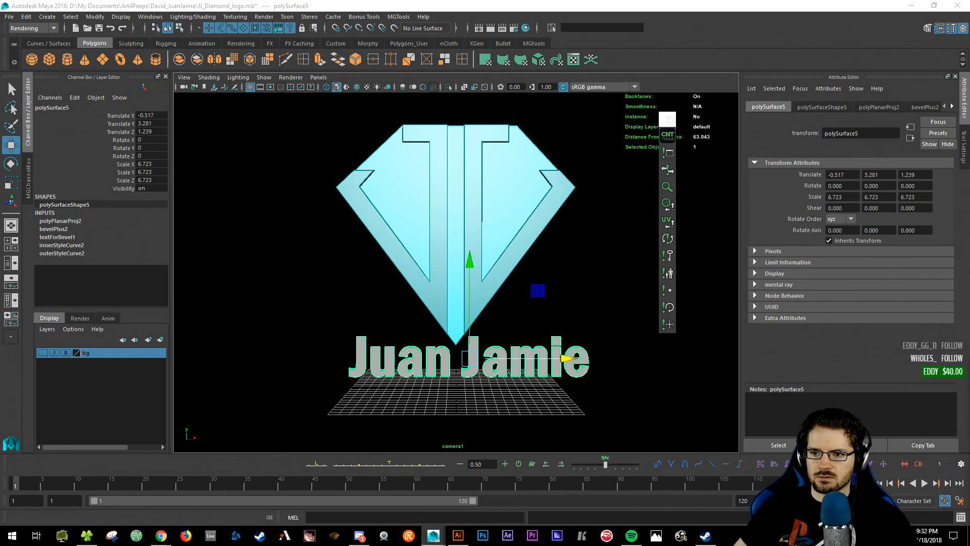
pyautogui.click(561, 238)
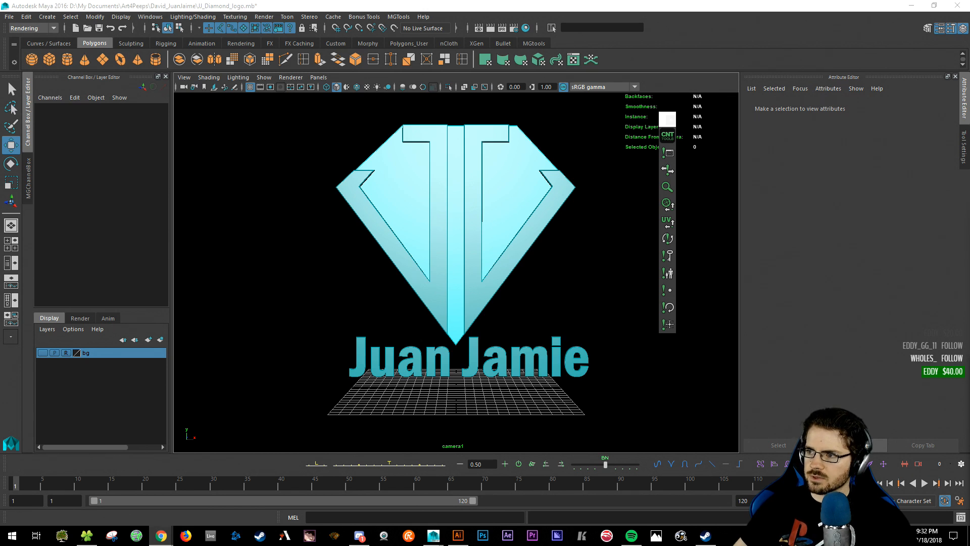
pyautogui.hotkey('alt', 'Tab')
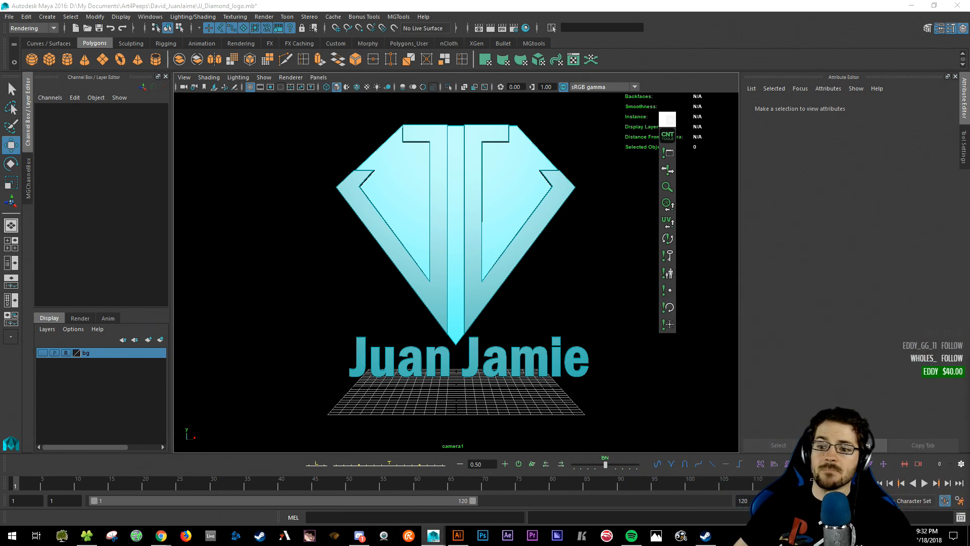
pyautogui.hotkey('alt', 'Tab')
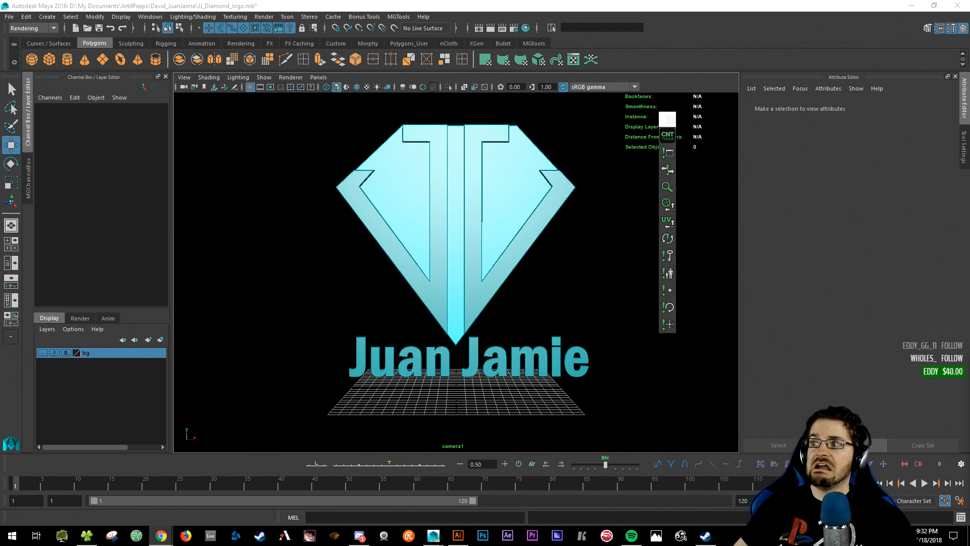
pyautogui.click(537, 289)
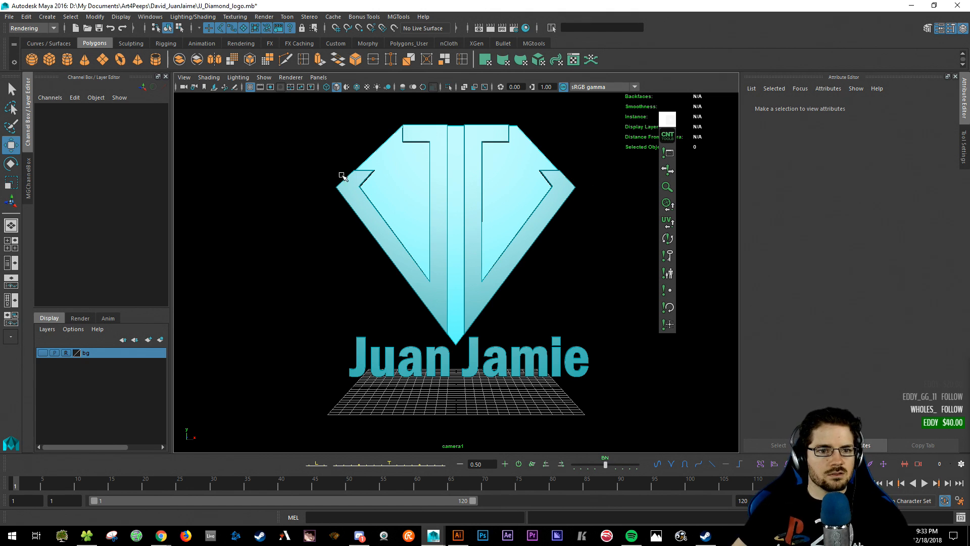
# - Select the diamond and orbit the viewport around the logo
pyautogui.moveTo(342, 176); pyautogui.dragTo(586, 292)
pyautogui.keyDown('alt'); pyautogui.moveTo(544, 353); pyautogui.dragTo(441, 374); pyautogui.keyUp('alt')
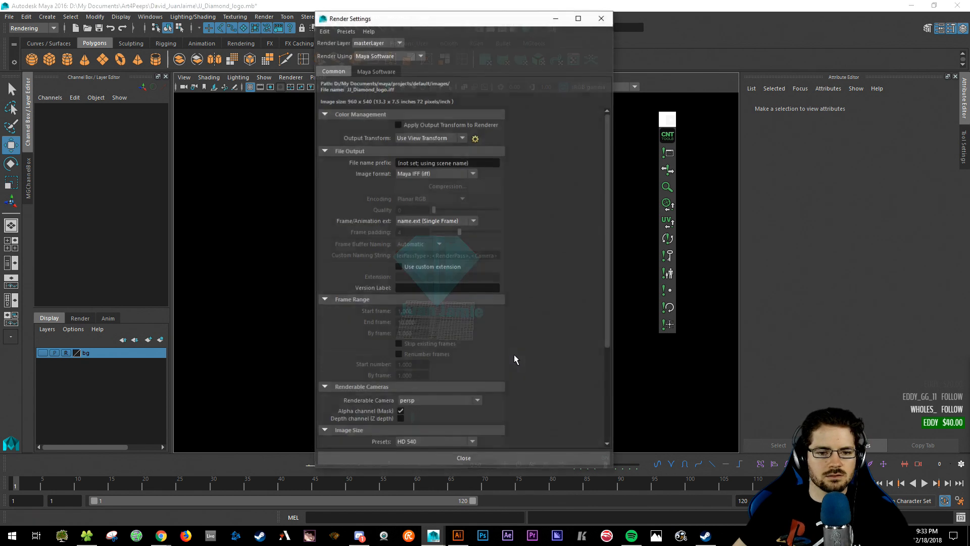
# - Switch the renderer to V-Ray and load the 32bitStudio render preset
pyautogui.click(371, 55)
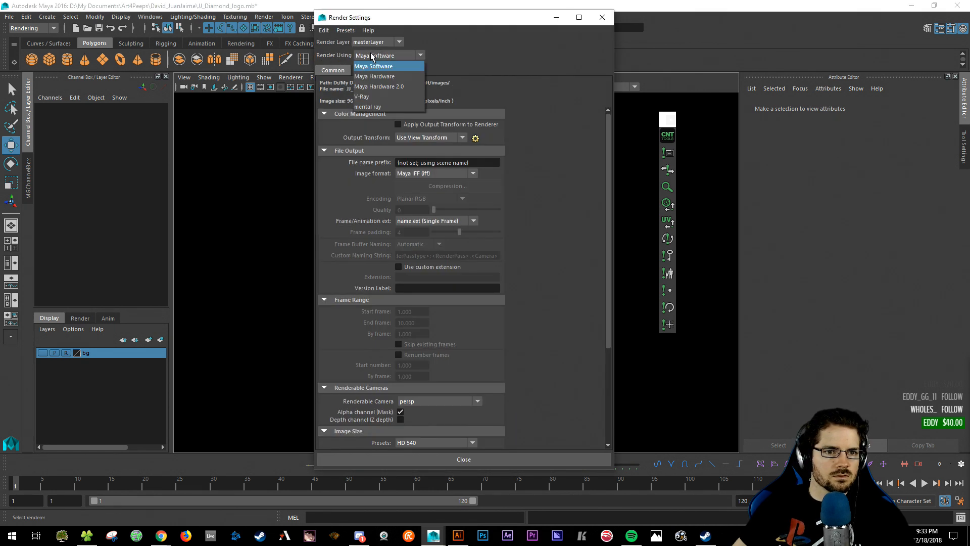
pyautogui.click(374, 105)
pyautogui.click(345, 30)
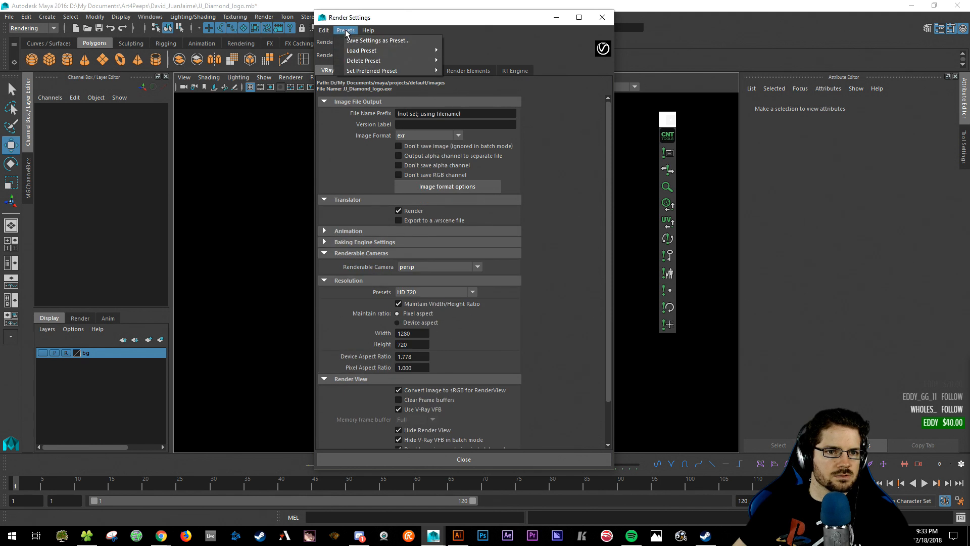
pyautogui.click(345, 31)
pyautogui.click(368, 30)
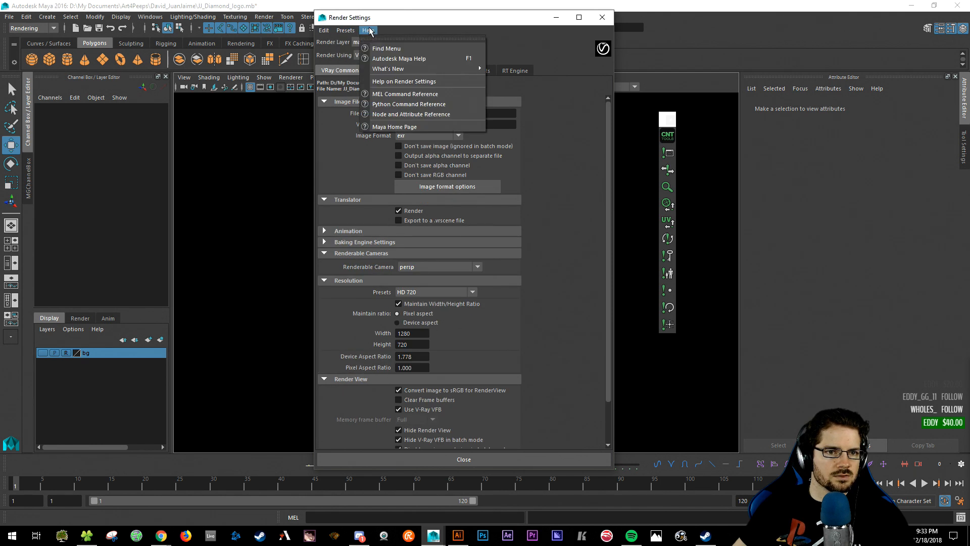
pyautogui.moveTo(351, 32)
pyautogui.moveTo(372, 71)
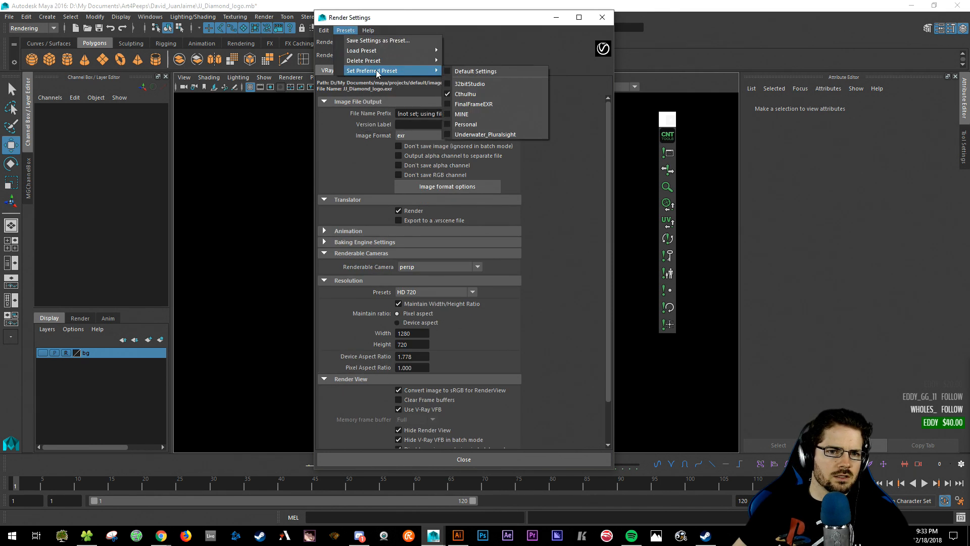
pyautogui.click(505, 83)
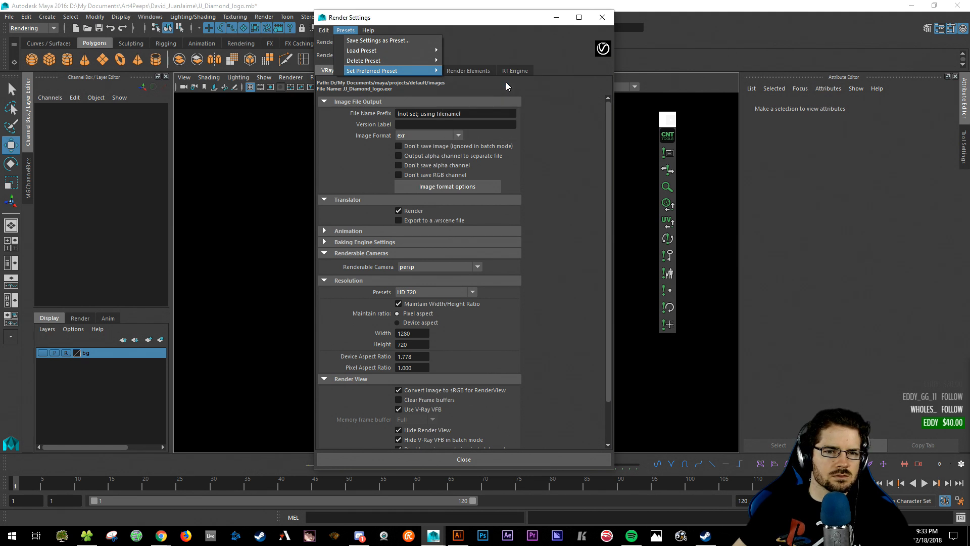
pyautogui.click(336, 30)
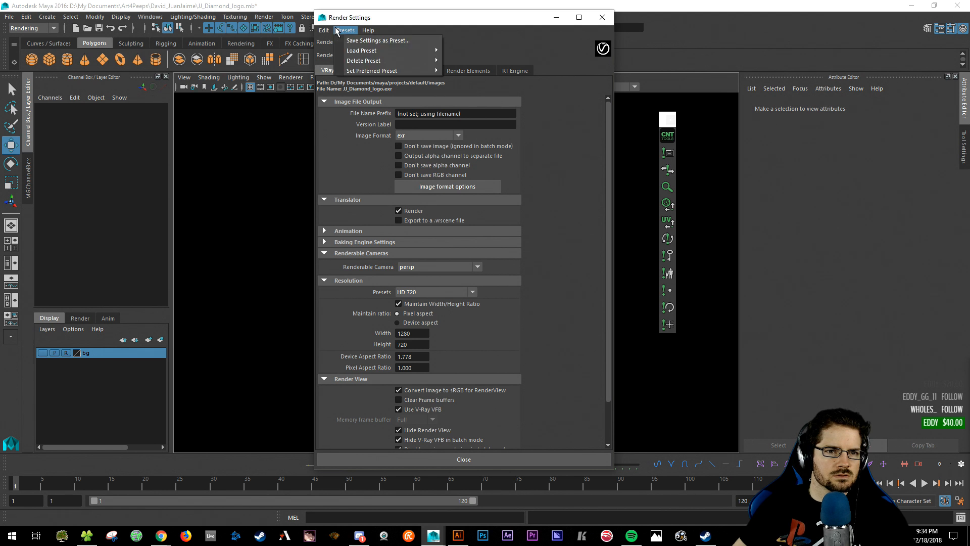
pyautogui.moveTo(384, 51)
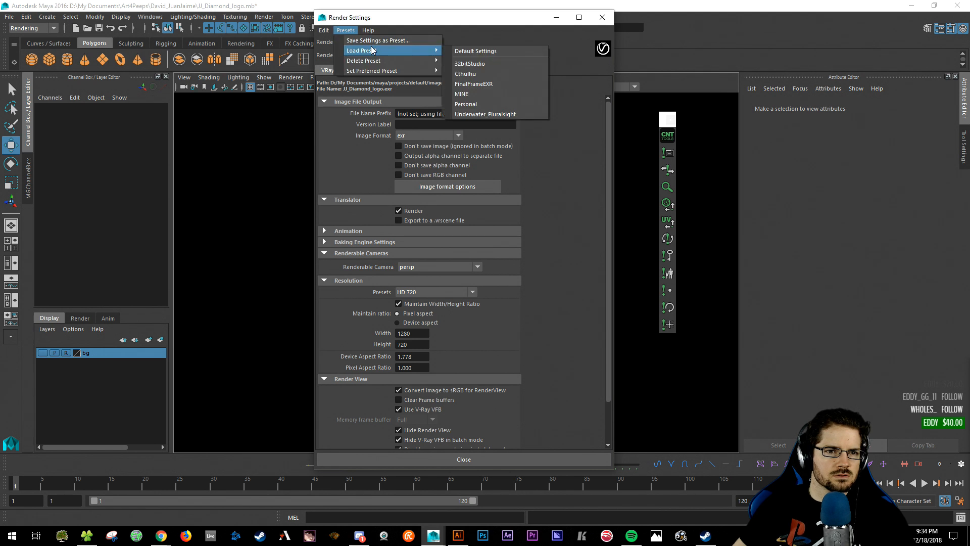
pyautogui.click(506, 63)
# - Output TIF images from camera1 at HD 540 resolution and close Render Settings
pyautogui.click(417, 135)
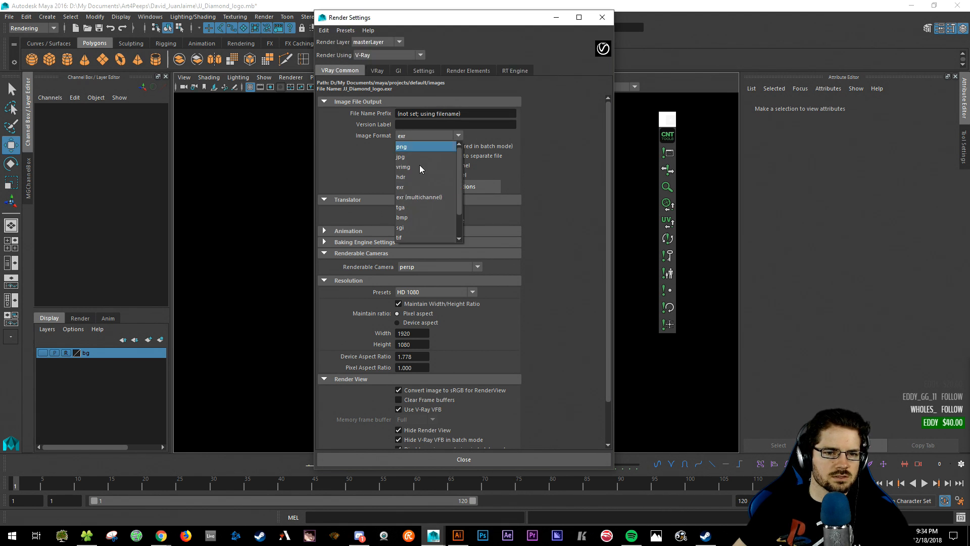
pyautogui.click(417, 238)
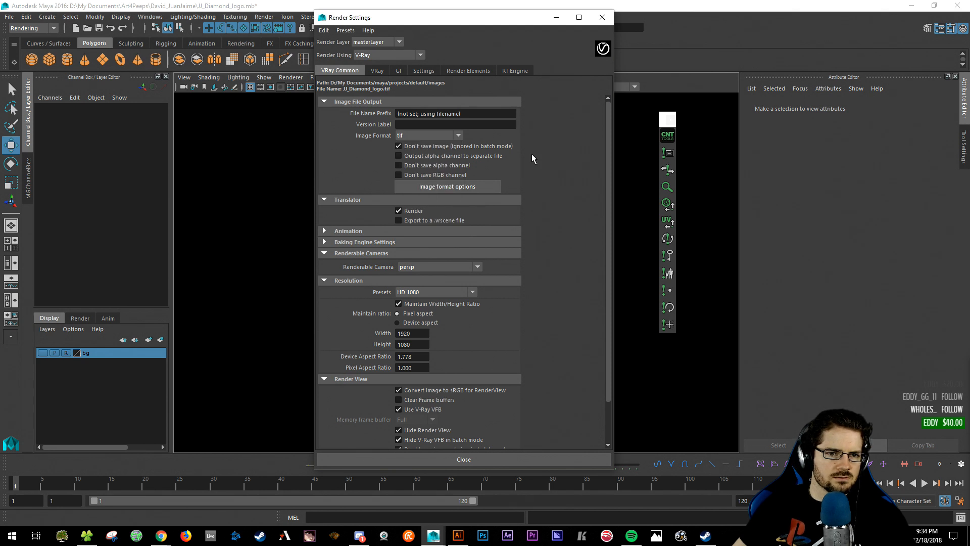
pyautogui.click(433, 266)
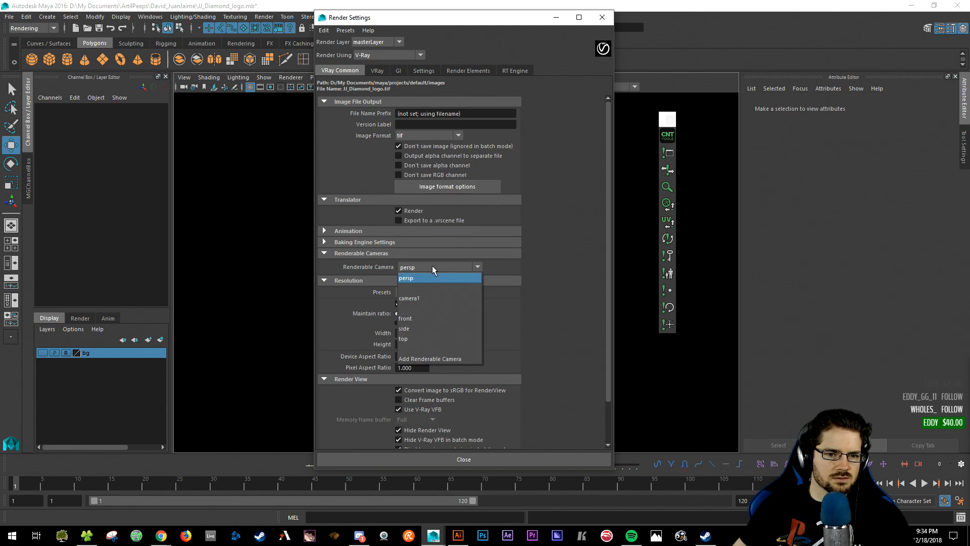
pyautogui.click(428, 294)
pyautogui.click(428, 292)
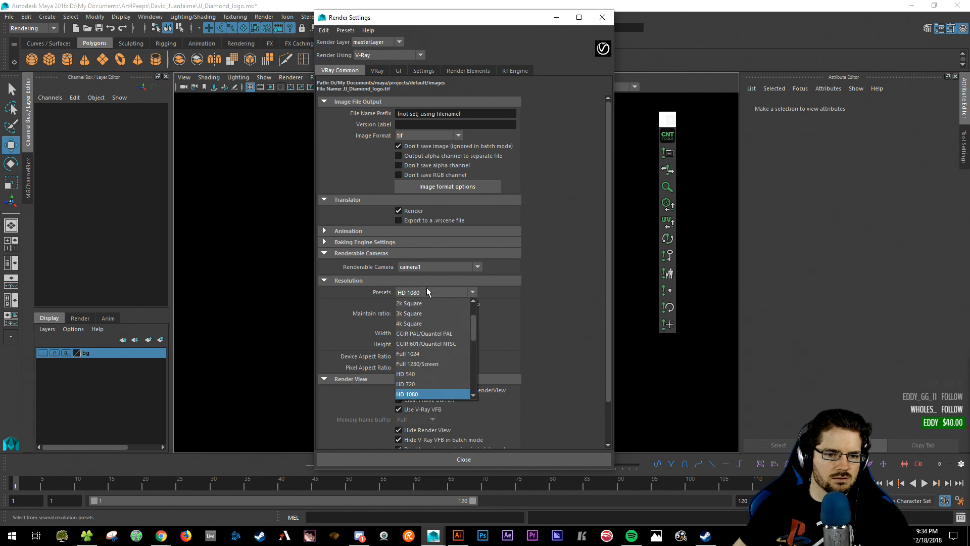
pyautogui.click(426, 375)
pyautogui.scroll(-3, 544, 272)
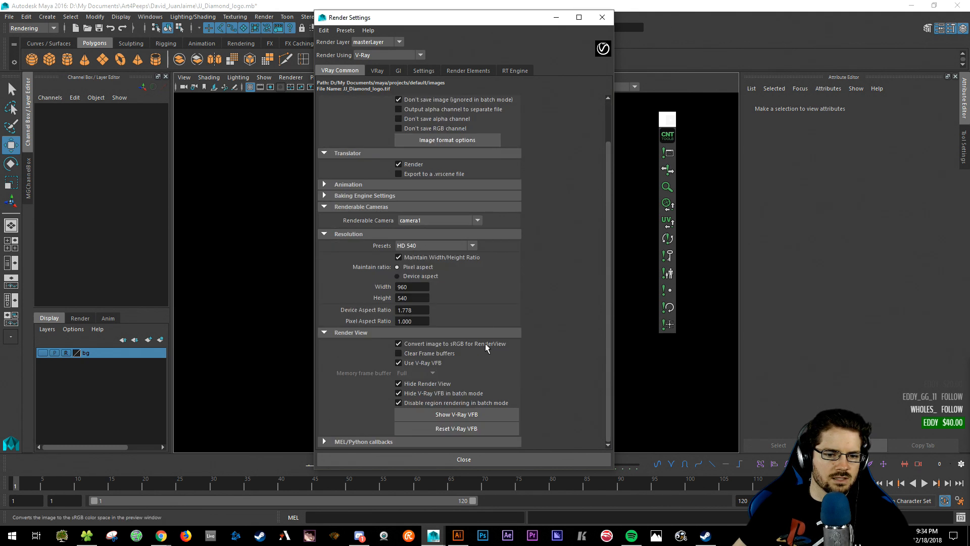
pyautogui.click(464, 459)
pyautogui.keyDown('alt'); pyautogui.moveTo(543, 301); pyautogui.dragTo(492, 274); pyautogui.keyUp('alt')
pyautogui.click(43, 21)
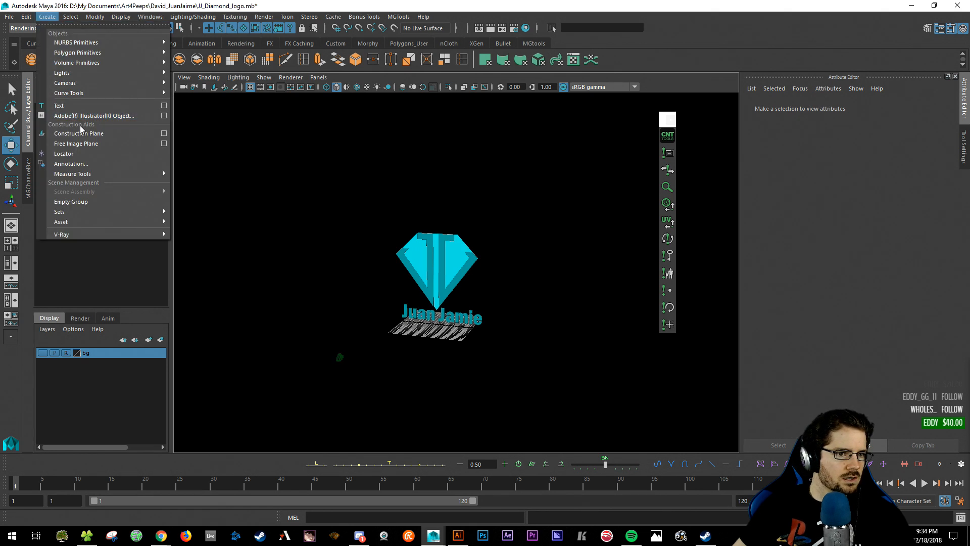
# - Add a V-Ray sphere light and enlarge it to scale 9.899
pyautogui.moveTo(82, 73)
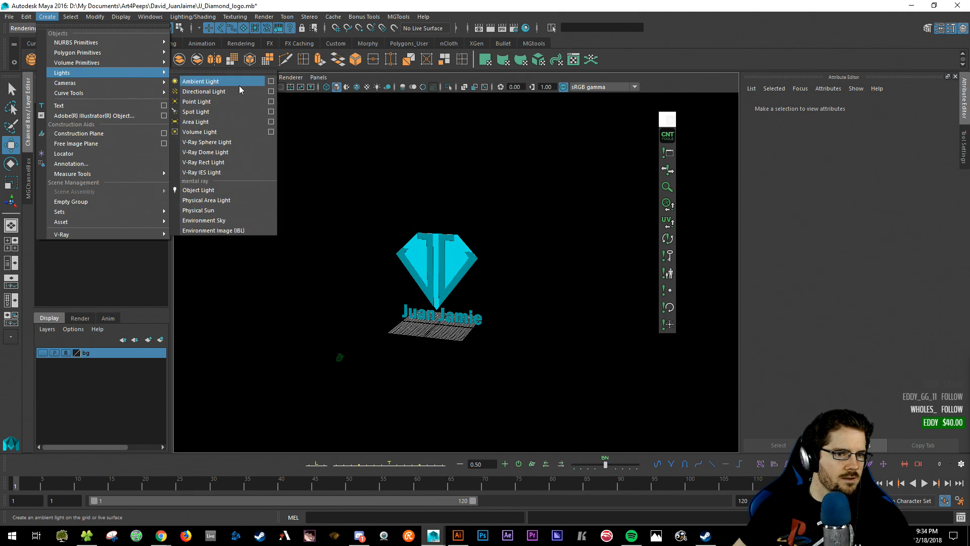
pyautogui.click(222, 143)
pyautogui.keyDown('alt'); pyautogui.moveTo(422, 351); pyautogui.dragTo(364, 256); pyautogui.keyUp('alt')
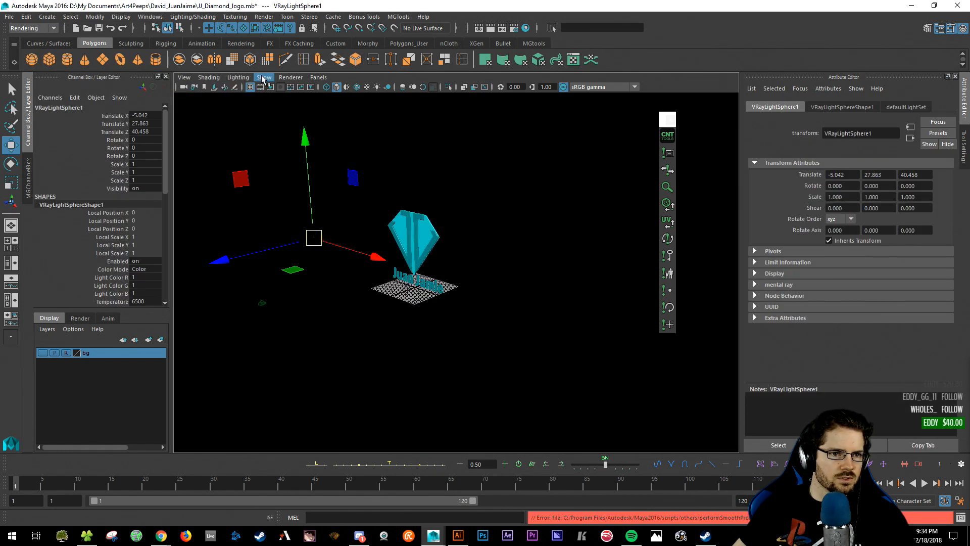
pyautogui.click(290, 78)
pyautogui.click(298, 105)
pyautogui.keyDown('alt'); pyautogui.moveTo(303, 197); pyautogui.dragTo(356, 247); pyautogui.keyUp('alt')
pyautogui.press('r')
pyautogui.press('w')
pyautogui.keyDown('alt'); pyautogui.moveTo(356, 246); pyautogui.dragTo(500, 328); pyautogui.keyUp('alt')
pyautogui.press('q')
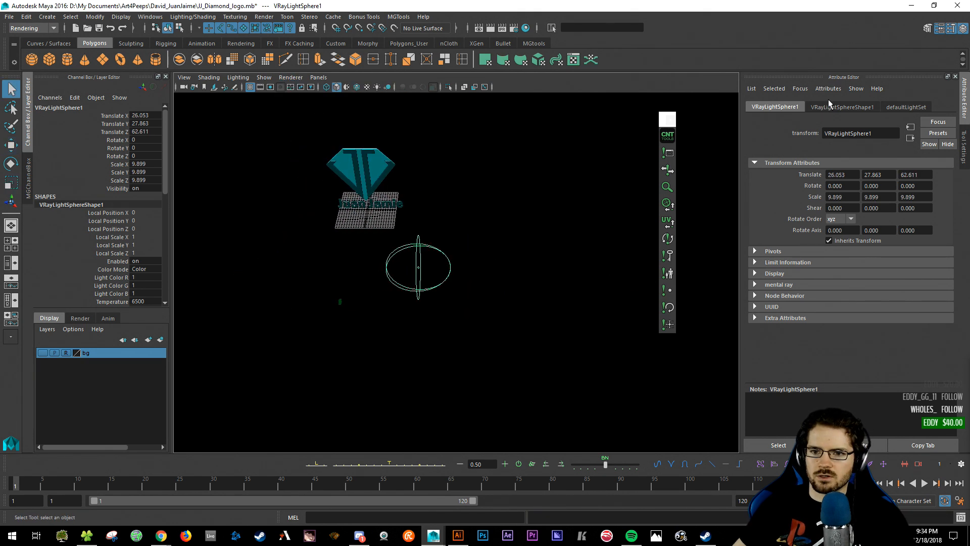
# - Set the light's Subdivs to 12 and intensity to 18.121, move it up-right, and duplicate it
pyautogui.click(841, 108)
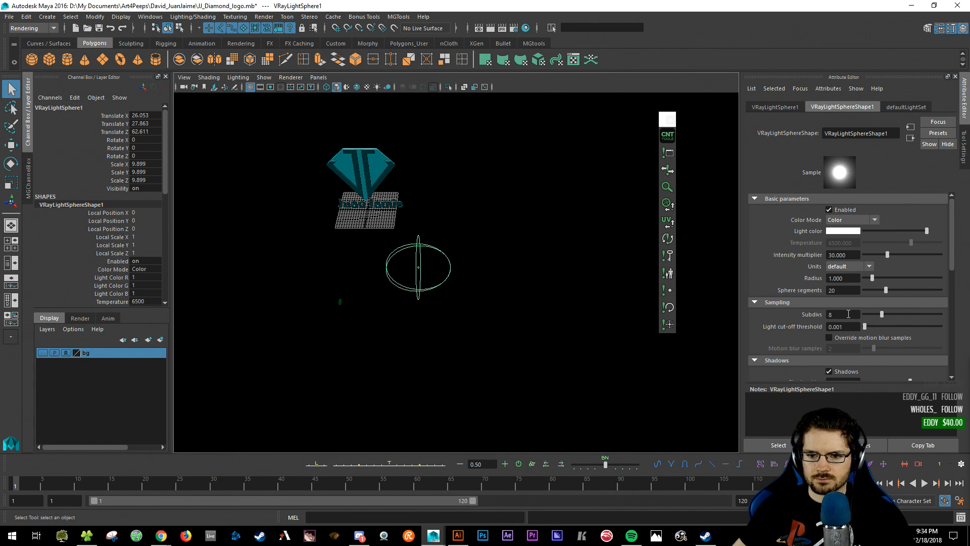
pyautogui.press('Return')
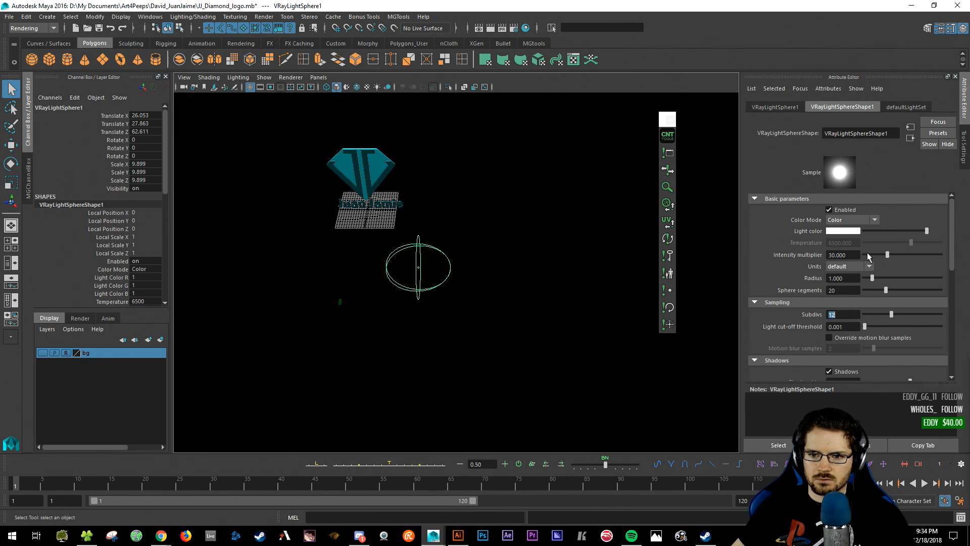
pyautogui.moveTo(888, 258); pyautogui.dragTo(879, 262)
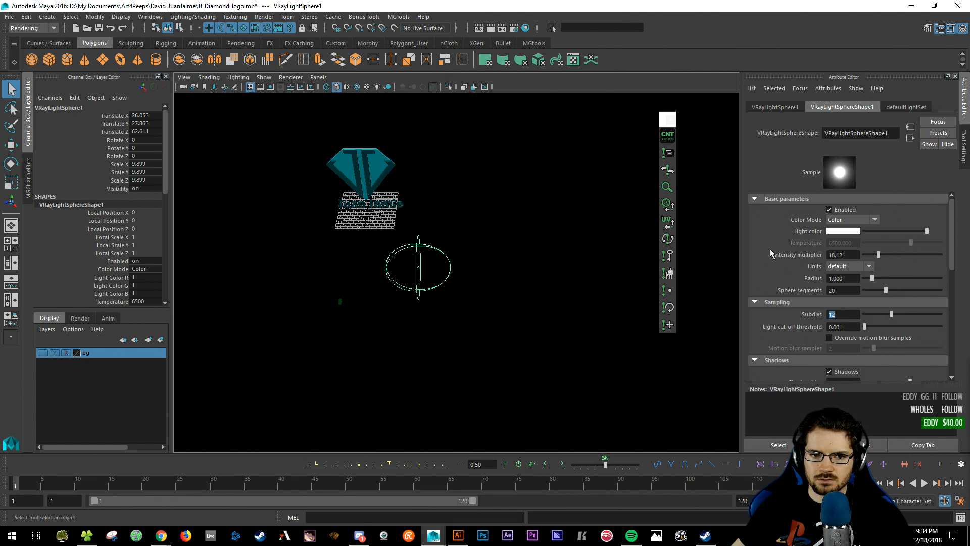
pyautogui.press('w')
pyautogui.keyDown('alt'); pyautogui.moveTo(451, 298); pyautogui.dragTo(433, 256); pyautogui.keyUp('alt')
pyautogui.moveTo(489, 201); pyautogui.dragTo(532, 140)
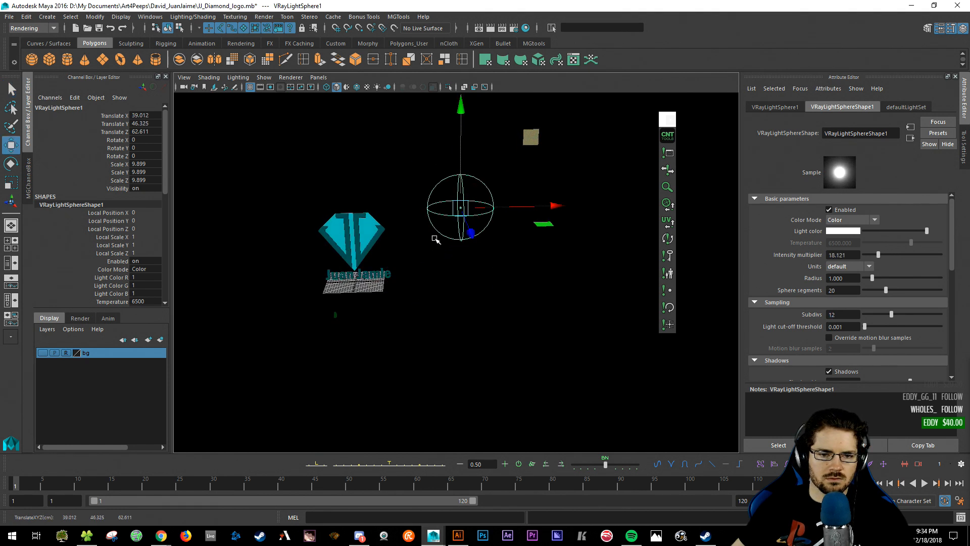
pyautogui.keyDown('alt'); pyautogui.moveTo(435, 238); pyautogui.dragTo(395, 242); pyautogui.keyUp('alt')
pyautogui.hotkey('ctrl', 'd')
# - Shrink the copied light to about 5.3 scale and move it along Z to 102.411
pyautogui.press('q')
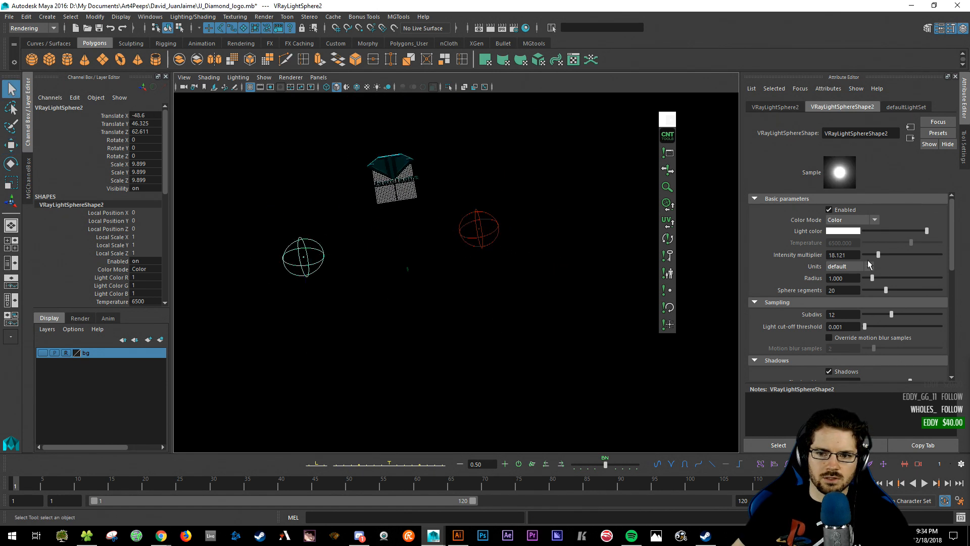
pyautogui.press('r')
pyautogui.moveTo(304, 258); pyautogui.dragTo(291, 258)
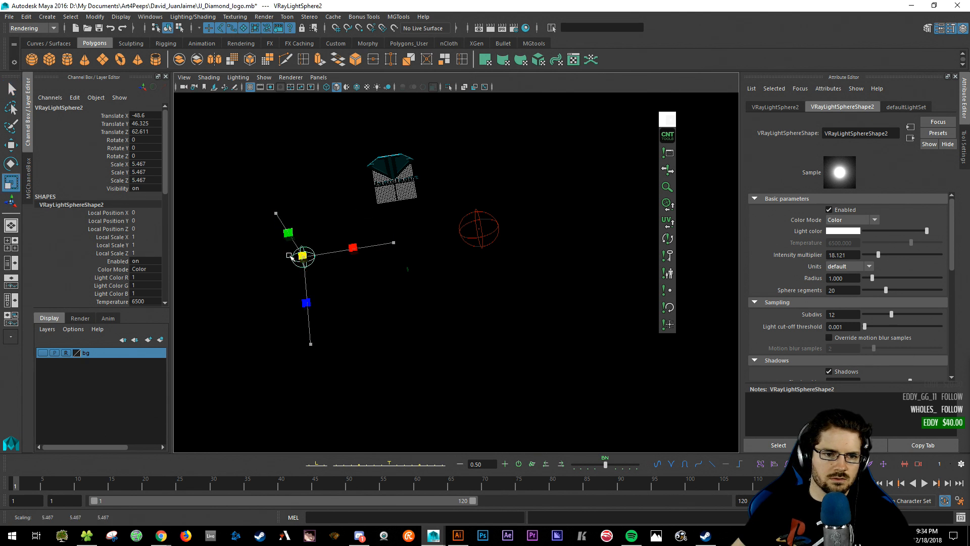
pyautogui.press('w')
pyautogui.moveTo(306, 344); pyautogui.dragTo(316, 434)
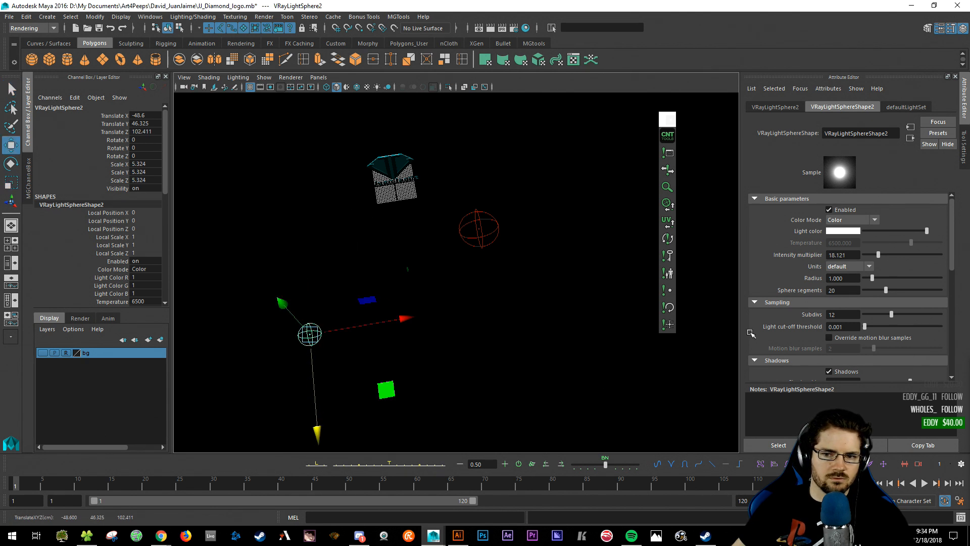
# - Set the copied sphere light's intensity to 10
pyautogui.click(851, 256)
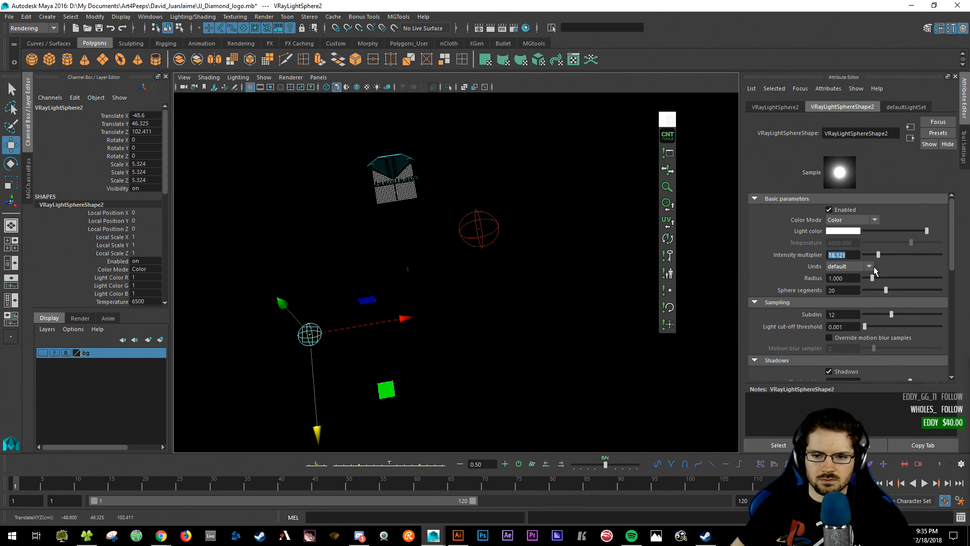
pyautogui.write('12')
pyautogui.press('Return')
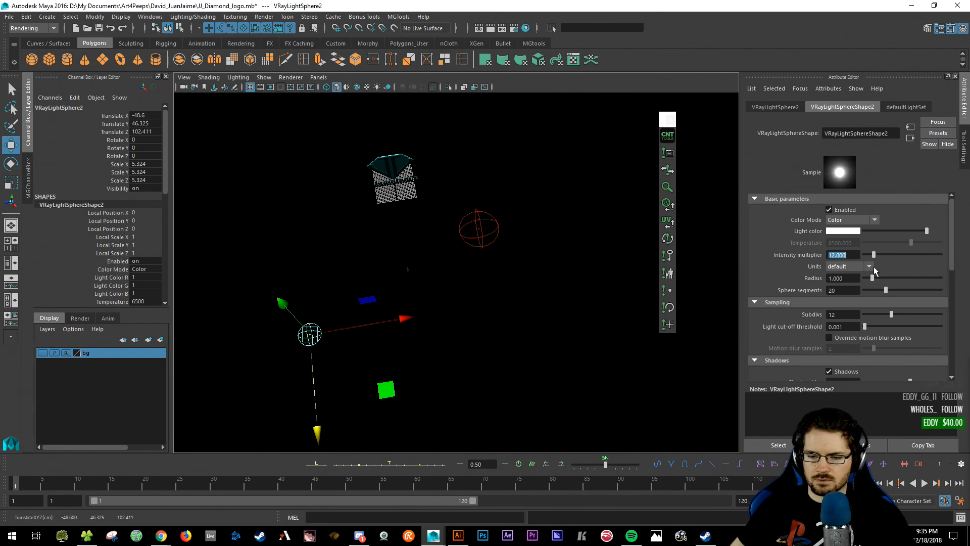
pyautogui.write('10')
pyautogui.press('Return')
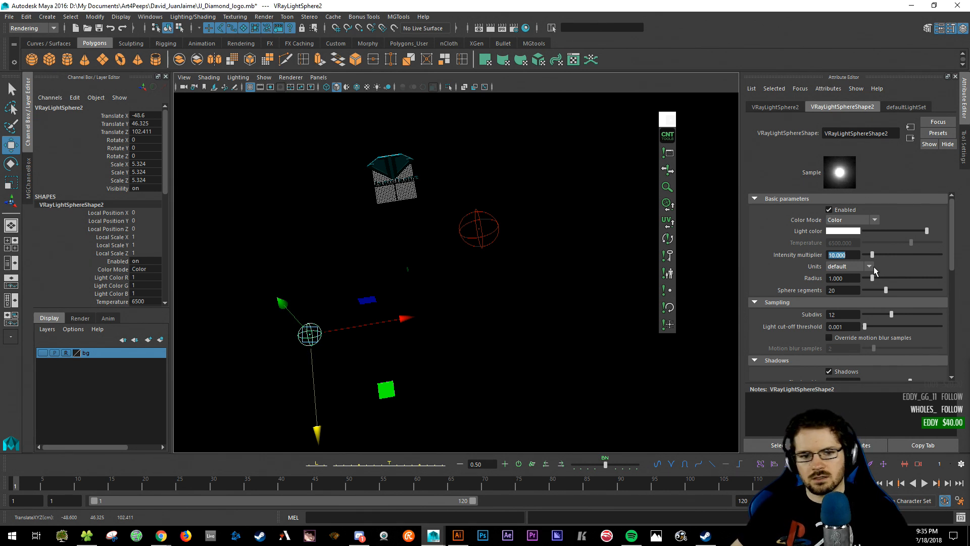
# - Preview the scene lit by all its lights, then frame the diamond logo front-on
pyautogui.click(478, 210)
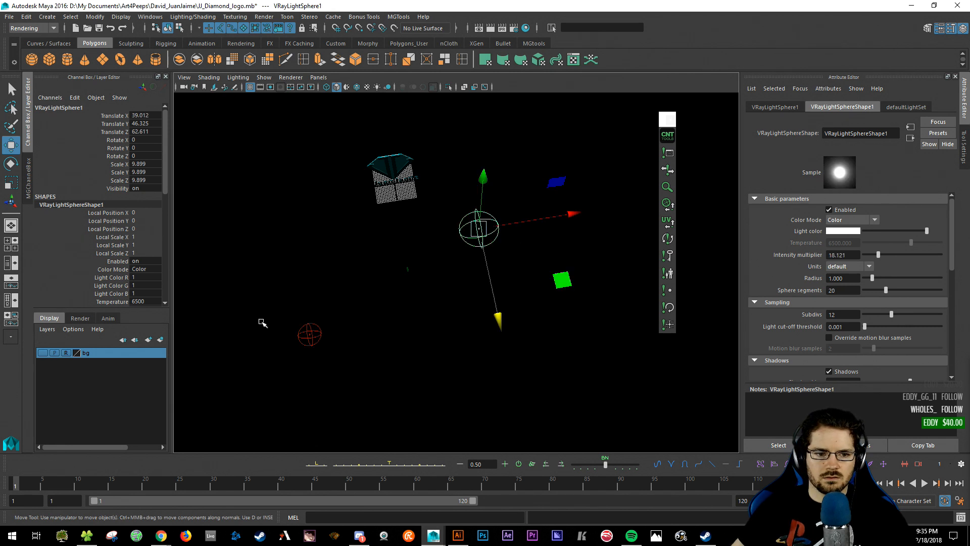
pyautogui.click(310, 334)
pyautogui.hotkey('ctrl', 'z')
pyautogui.click(545, 334)
pyautogui.keyDown('alt'); pyautogui.moveTo(544, 334); pyautogui.dragTo(480, 293); pyautogui.keyUp('alt')
pyautogui.press('7')
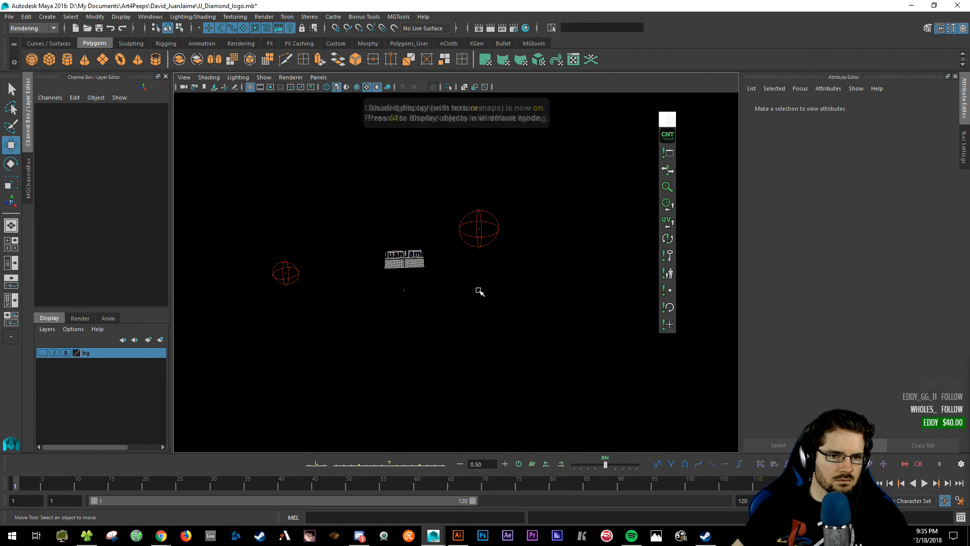
pyautogui.press('6')
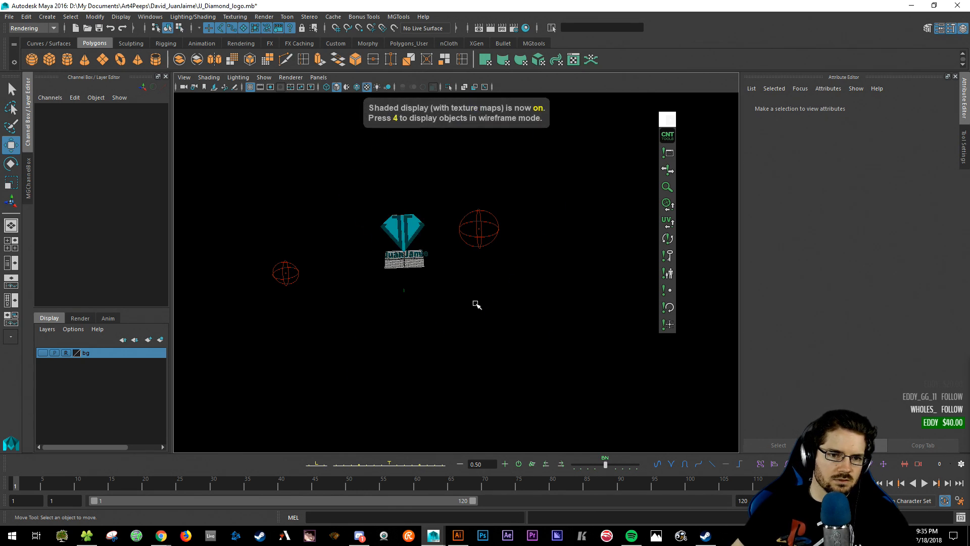
pyautogui.press('f')
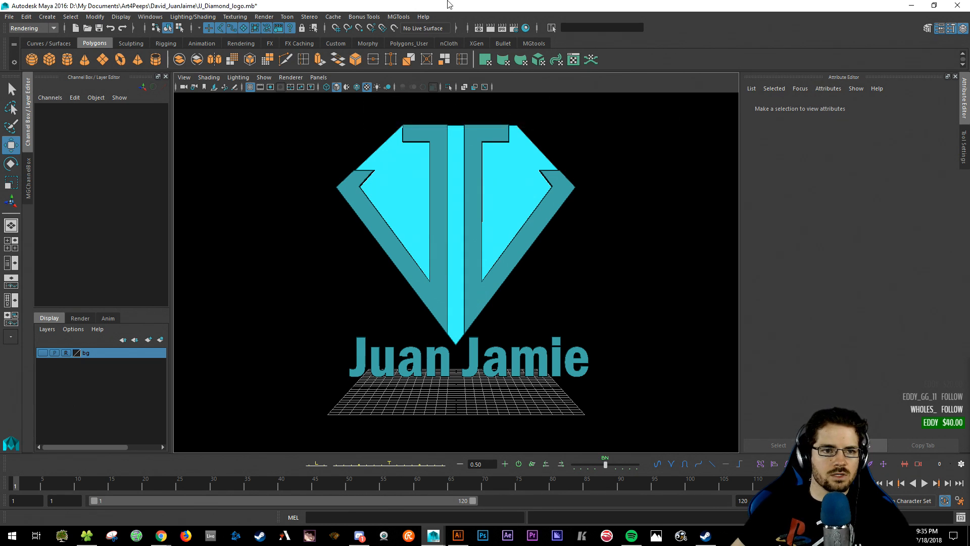
# - Show the resolution gate and select the render camera to view its attributes
pyautogui.click(261, 87)
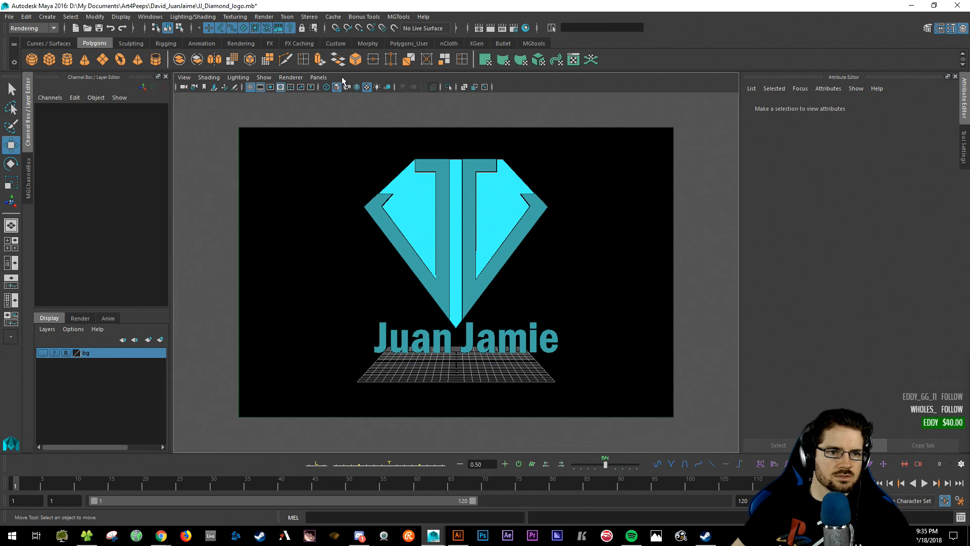
pyautogui.click(184, 87)
pyautogui.scroll(-5, 803, 345)
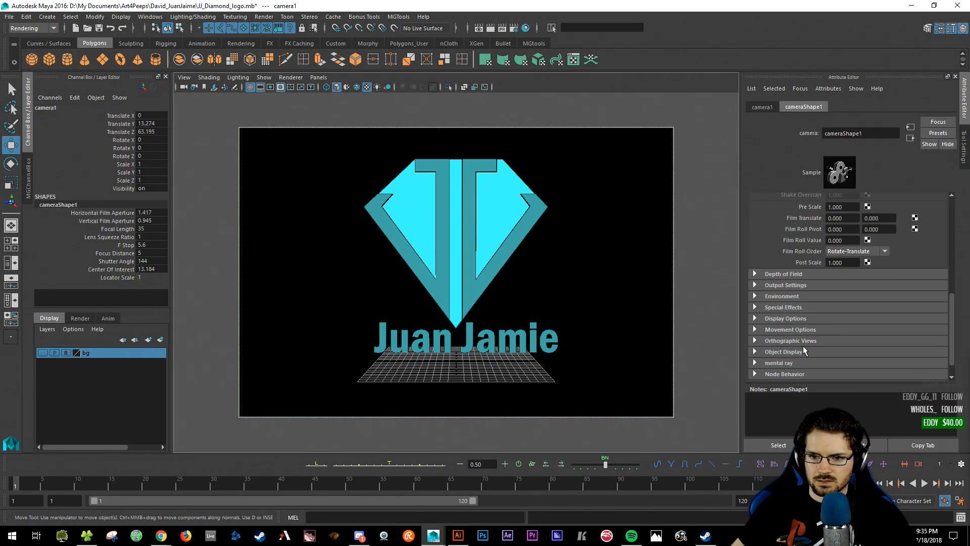
pyautogui.click(781, 307)
pyautogui.click(781, 307)
pyautogui.click(773, 274)
pyautogui.click(774, 274)
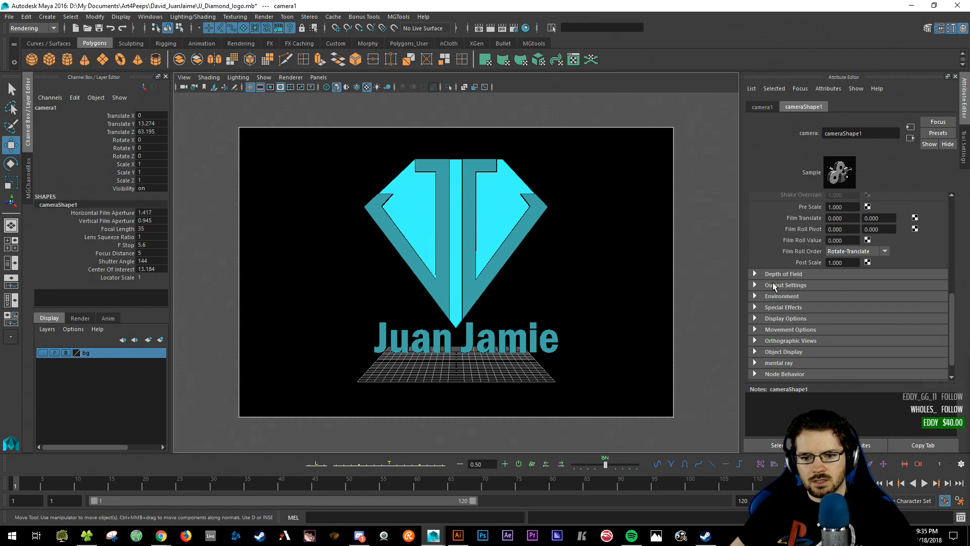
# - Set the camera's Overscan to 1.1 and Gate Mask Opacity to 0.8, then deselect
pyautogui.click(796, 318)
pyautogui.scroll(-3, 799, 319)
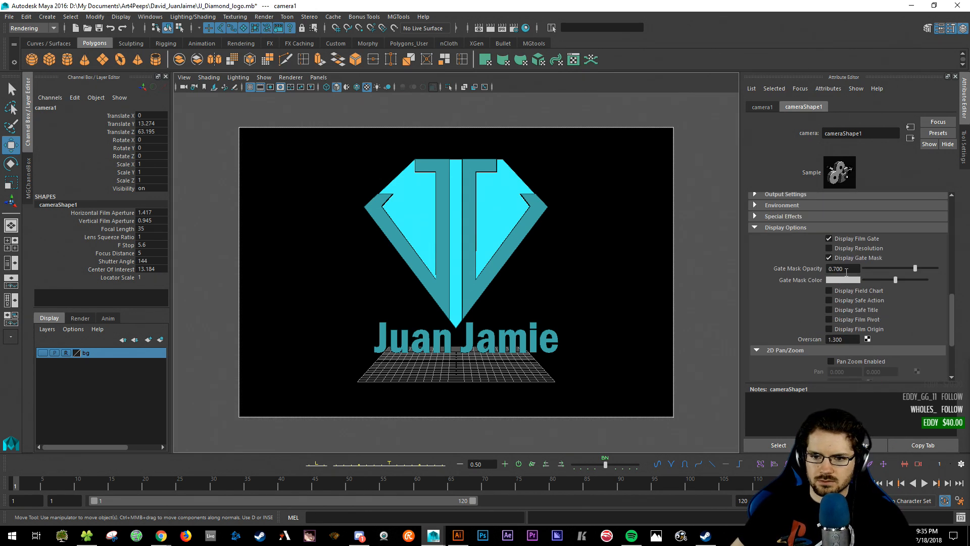
pyautogui.click(847, 339)
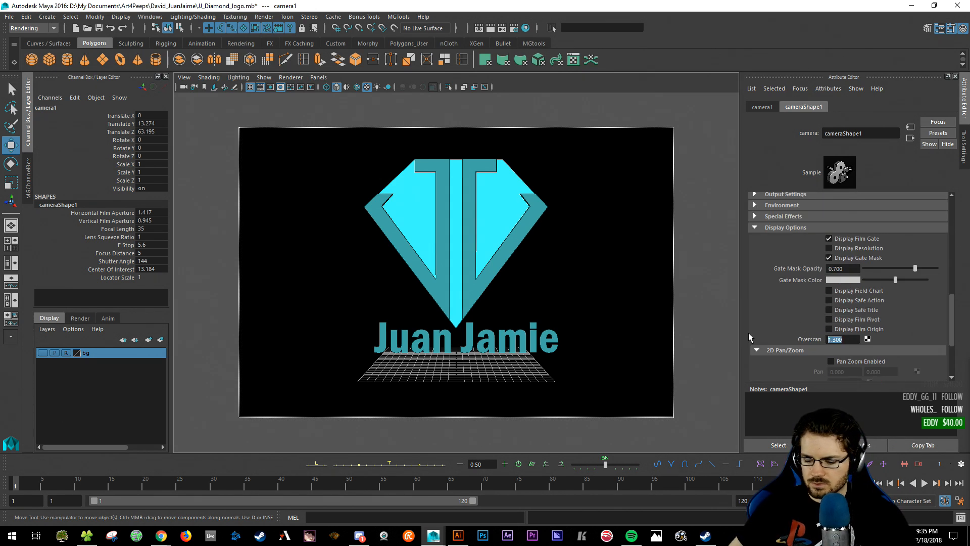
pyautogui.write('1.1')
pyautogui.press('Return')
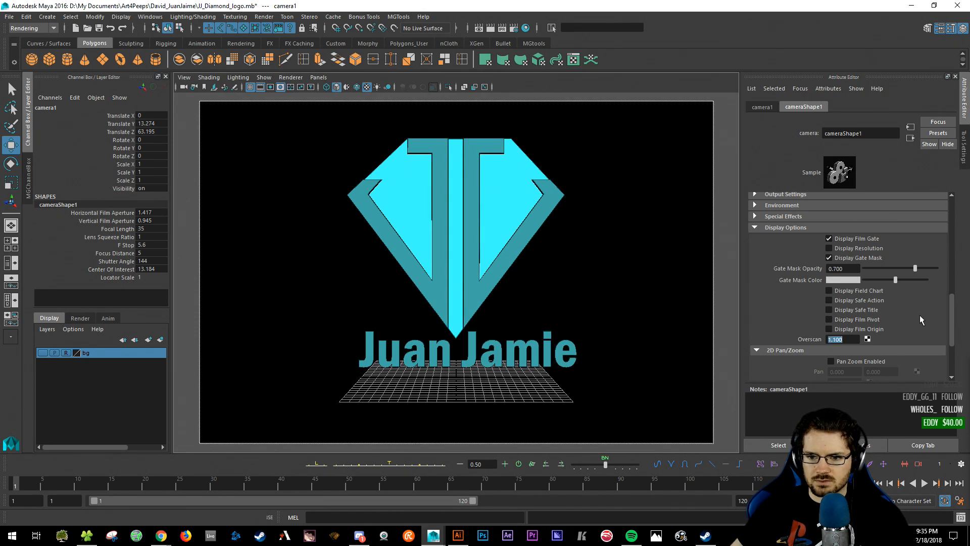
pyautogui.doubleClick(847, 269)
pyautogui.write('.8')
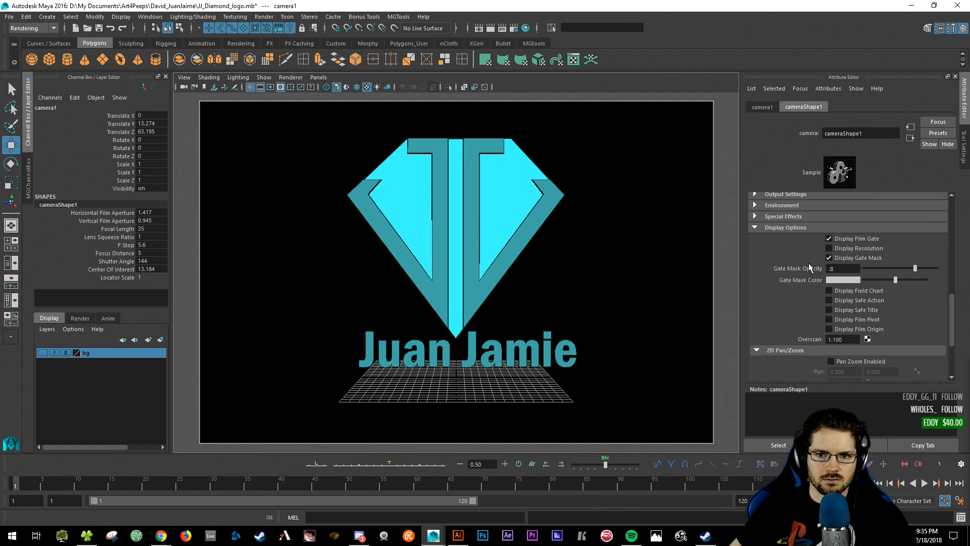
pyautogui.press('Return')
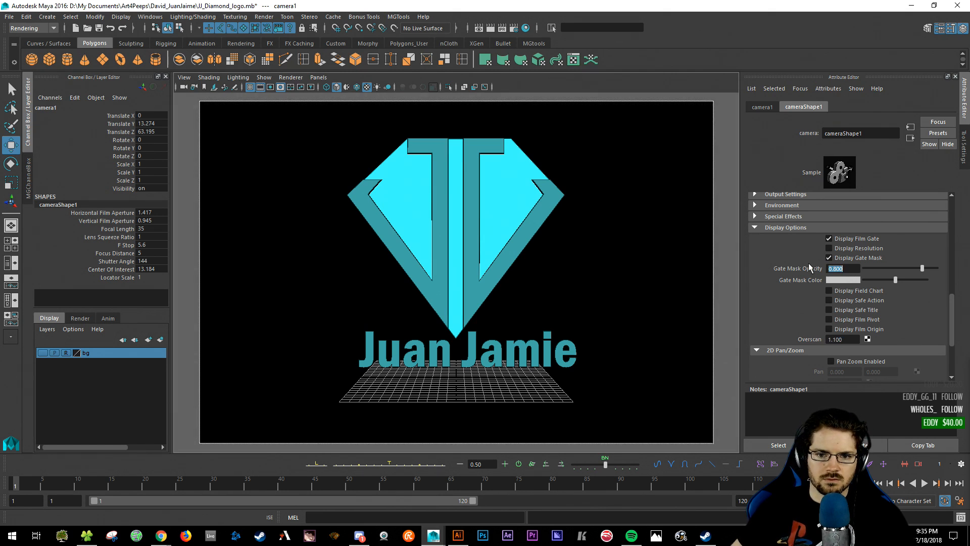
pyautogui.click(604, 152)
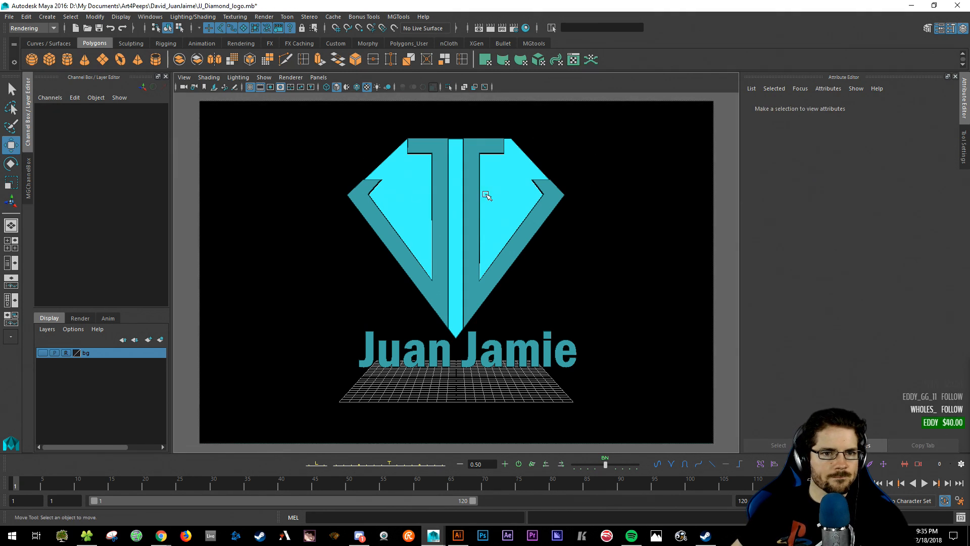
# - Using the field chart as a guide, nudge the diamond slightly right along X
pyautogui.click(292, 86)
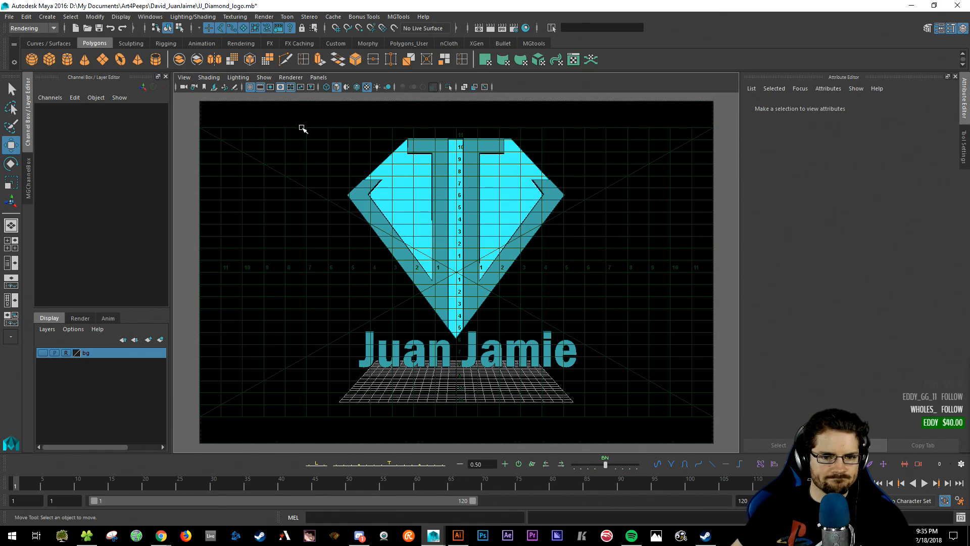
pyautogui.moveTo(302, 129); pyautogui.dragTo(614, 388)
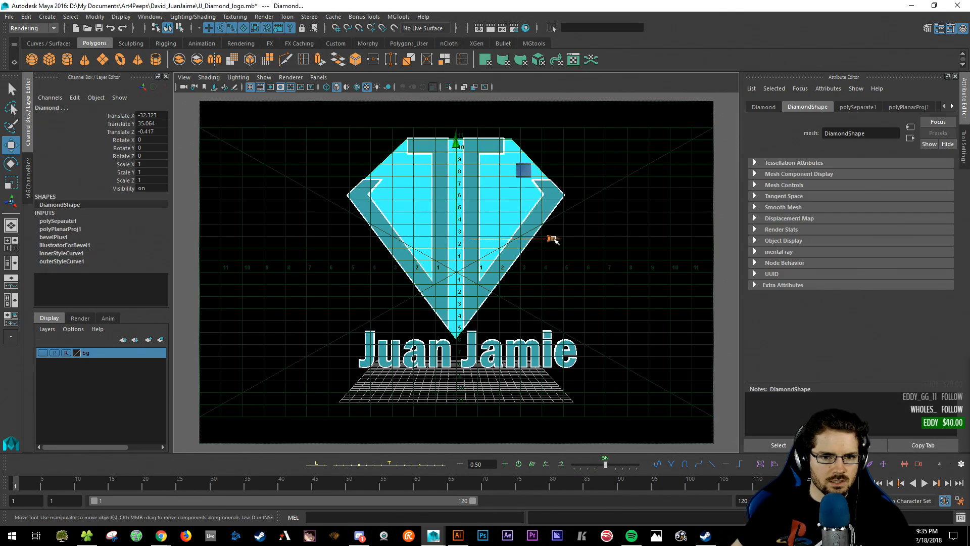
pyautogui.moveTo(554, 240); pyautogui.dragTo(556, 239)
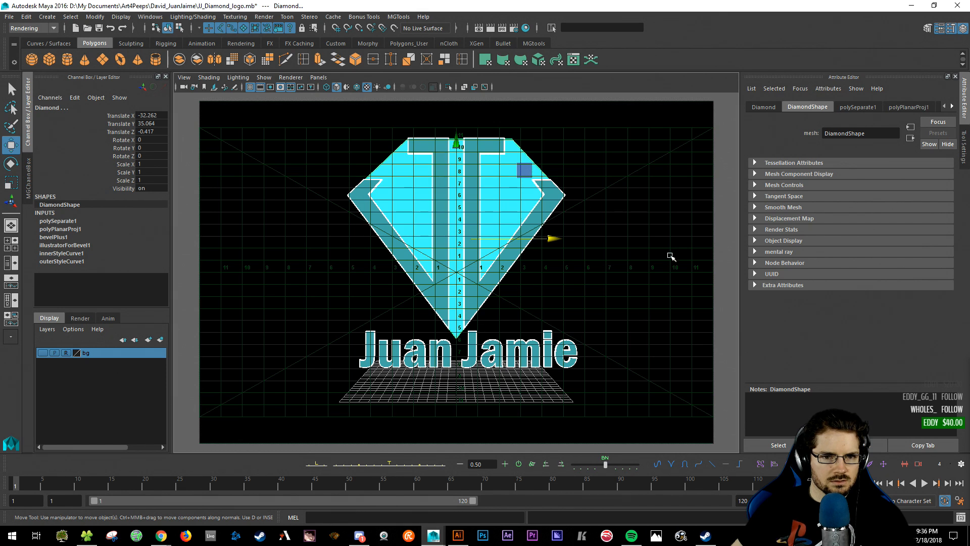
pyautogui.click(290, 87)
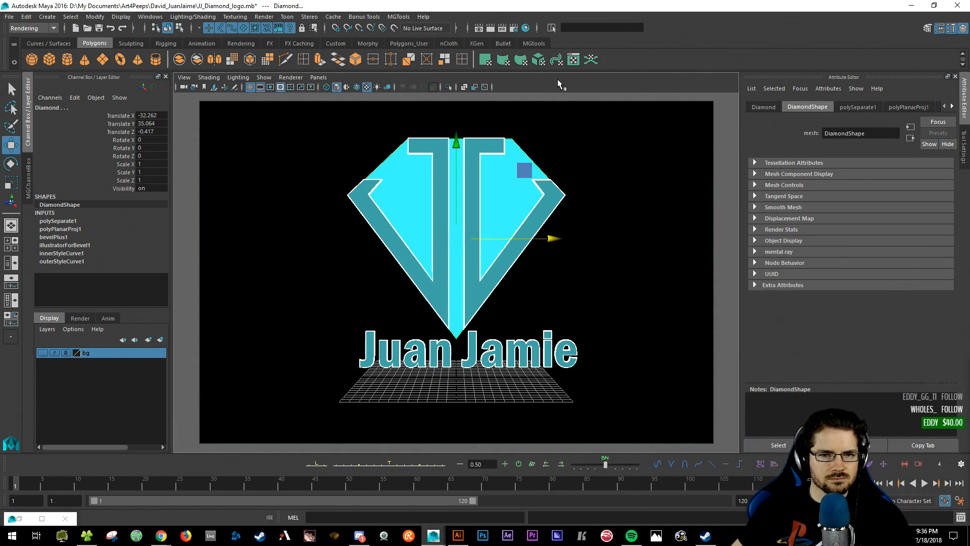
# - Deselect, save the scene with Ctrl+S, and start a V-Ray render
pyautogui.click(576, 293)
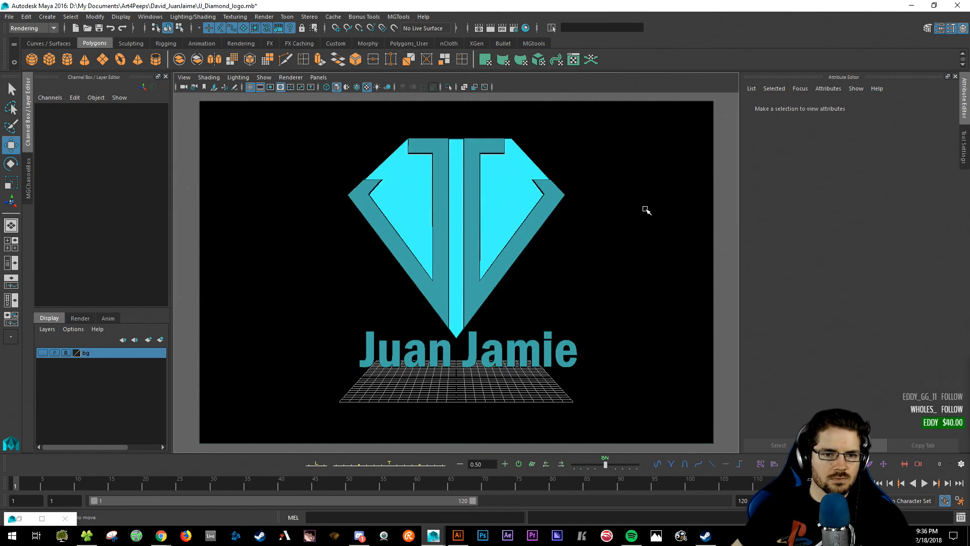
pyautogui.hotkey('ctrl', 's')
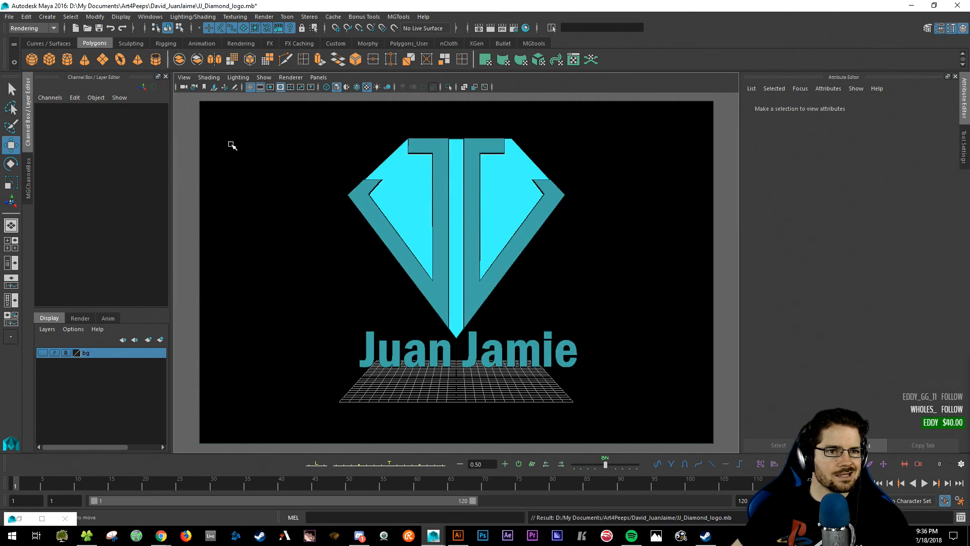
pyautogui.click(490, 28)
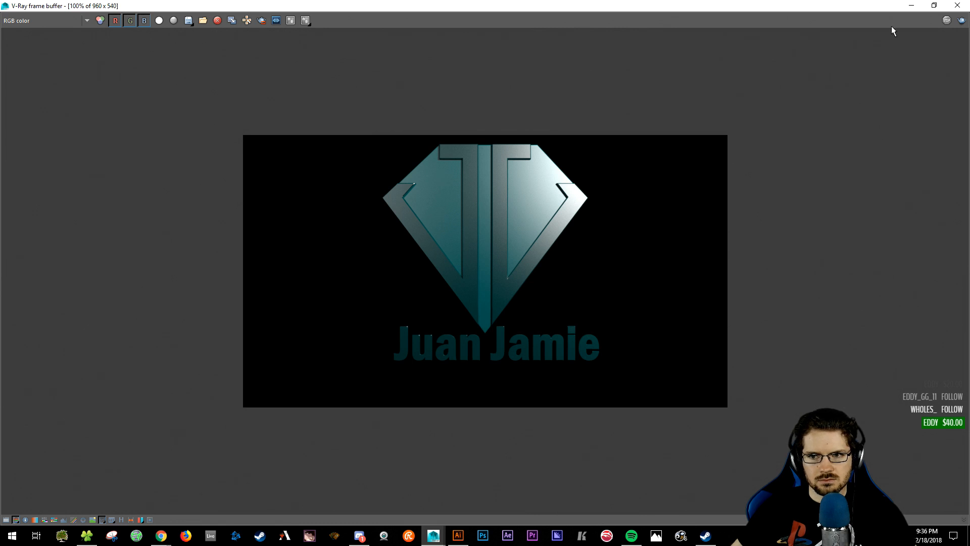
# - After inspecting the finished render, drag the V-Ray frame buffer window aside to reveal Maya
pyautogui.moveTo(525, 3); pyautogui.dragTo(0, 91)
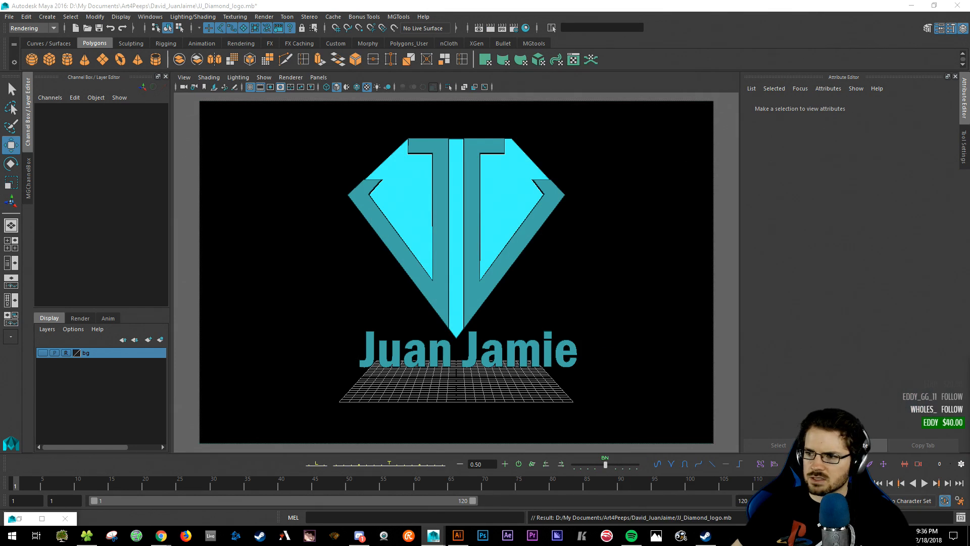
# - Select the diamond and both J pieces and set JJ_Teal transparency to about 0.179
pyautogui.moveTo(969, 132); pyautogui.dragTo(969, 151)
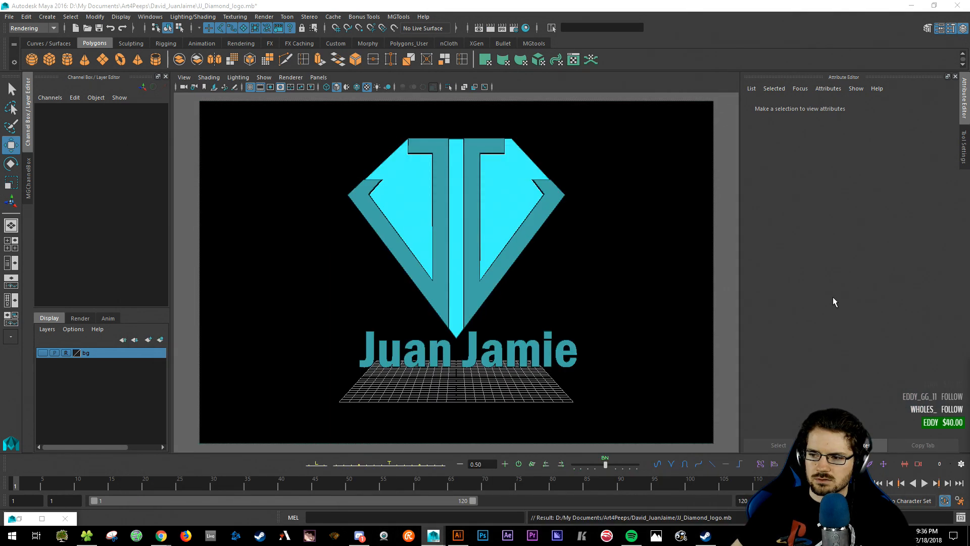
pyautogui.click(502, 185)
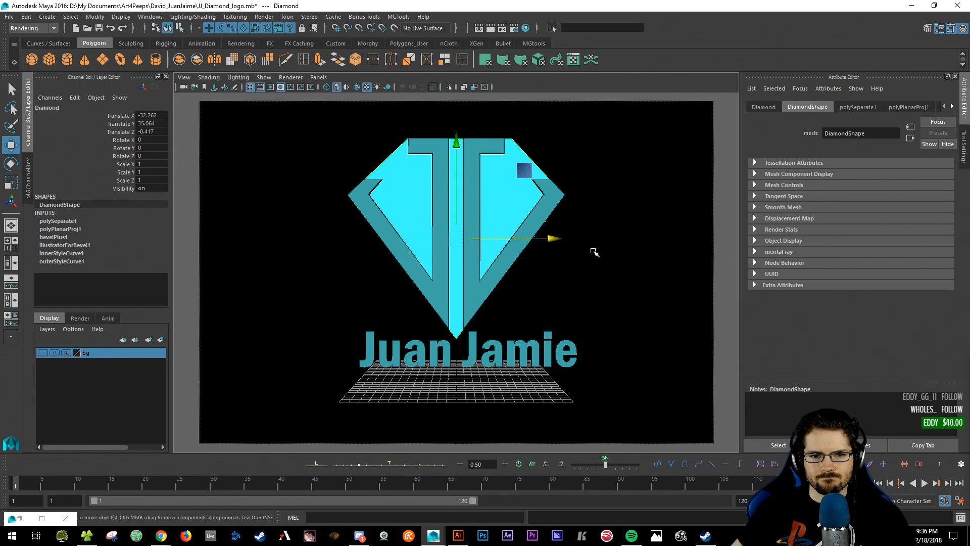
pyautogui.click(443, 185)
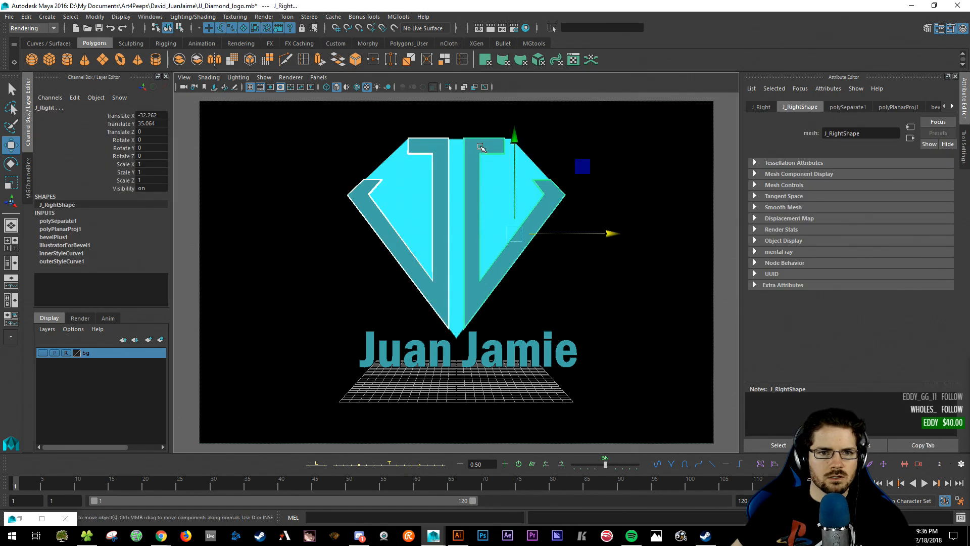
pyautogui.click(483, 149)
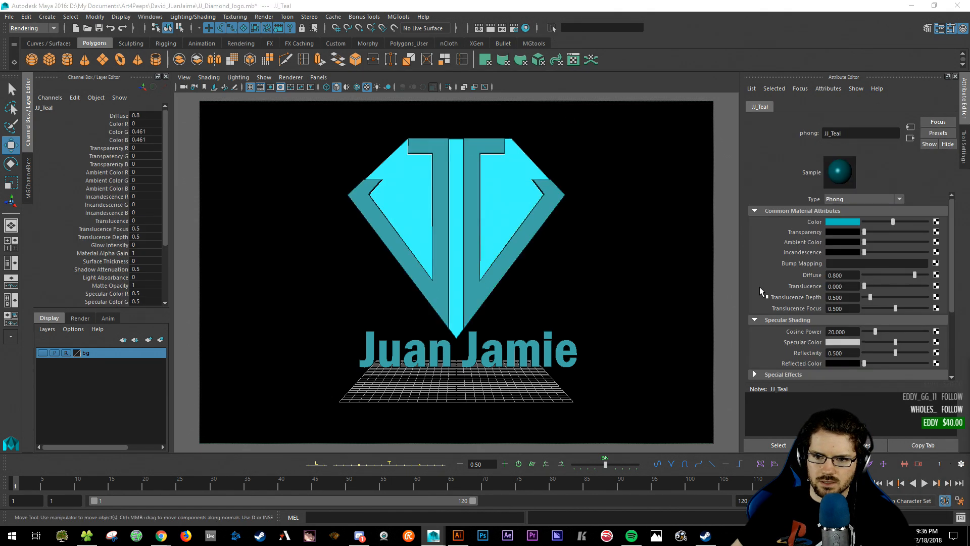
pyautogui.scroll(-2, 760, 261)
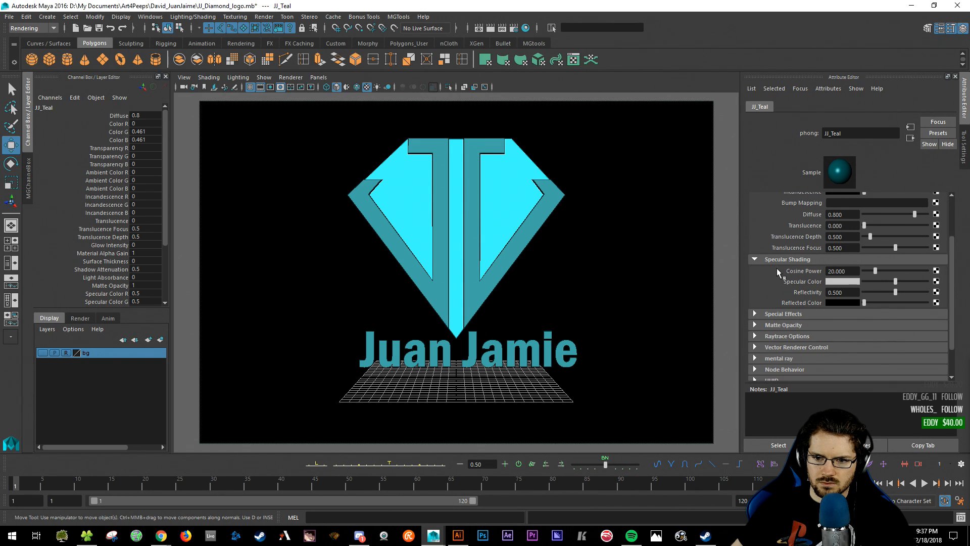
pyautogui.scroll(1, 770, 291)
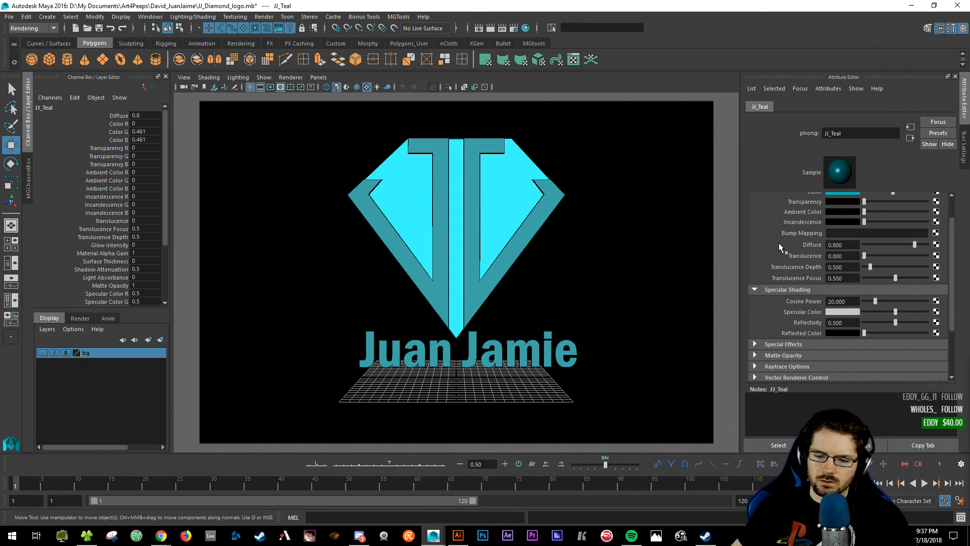
pyautogui.scroll(1, 778, 246)
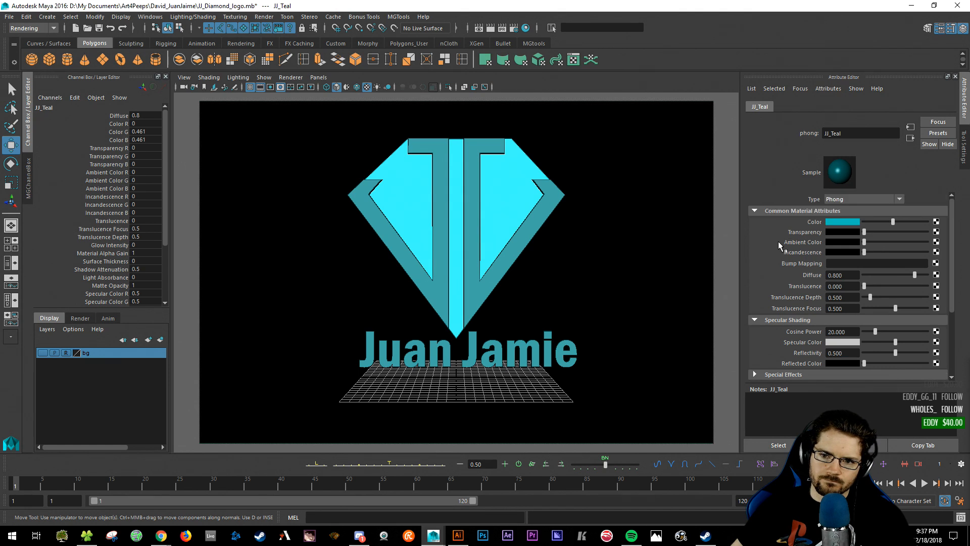
pyautogui.moveTo(865, 234); pyautogui.dragTo(876, 235)
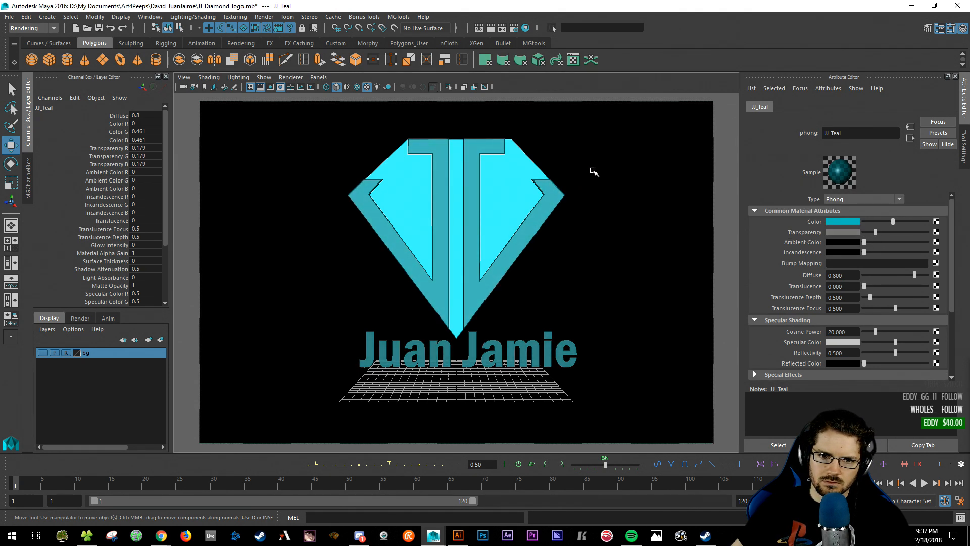
pyautogui.click(595, 197)
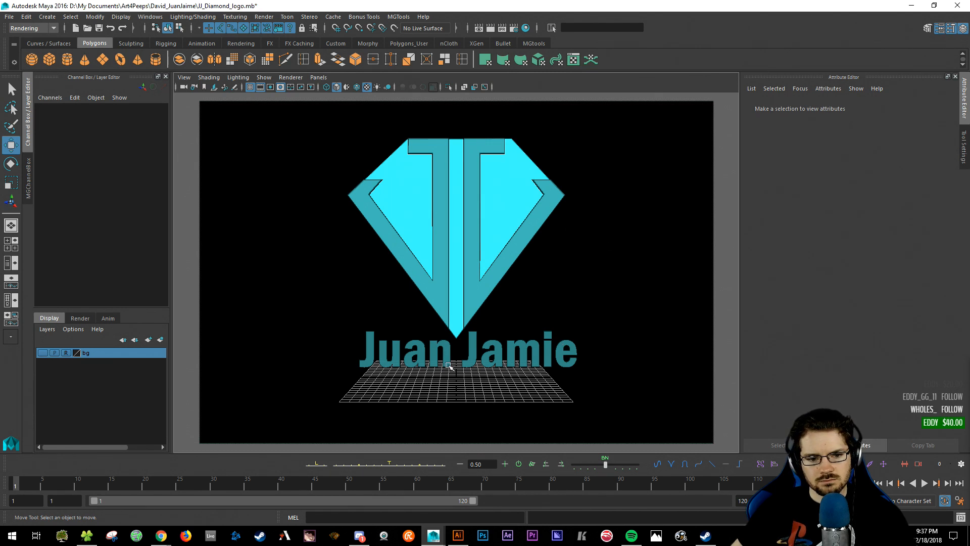
# - Rename the text's pasted__JJ_Teal material to JJ_Teal_solid and drag its transparency to 0
pyautogui.click(381, 363)
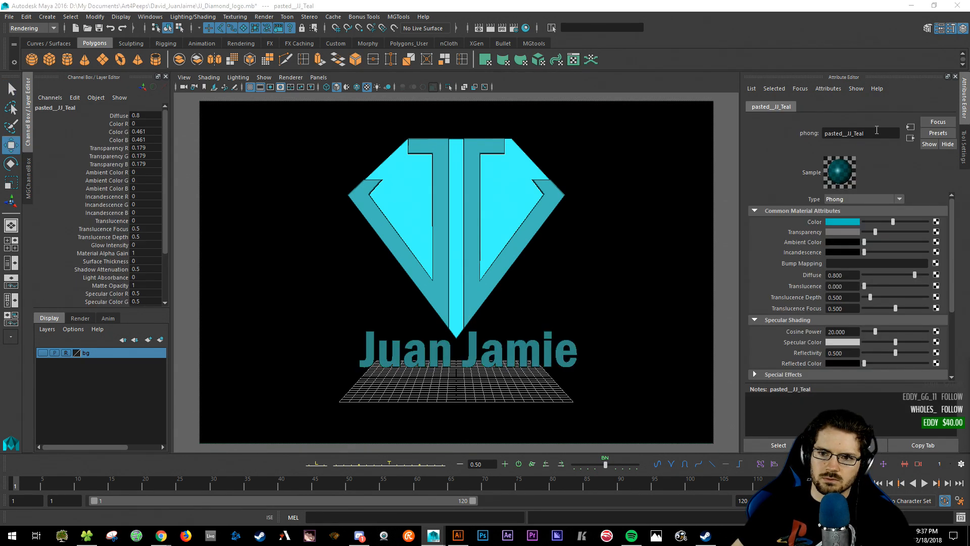
pyautogui.moveTo(847, 134); pyautogui.dragTo(817, 136)
pyautogui.press('BackSpace')
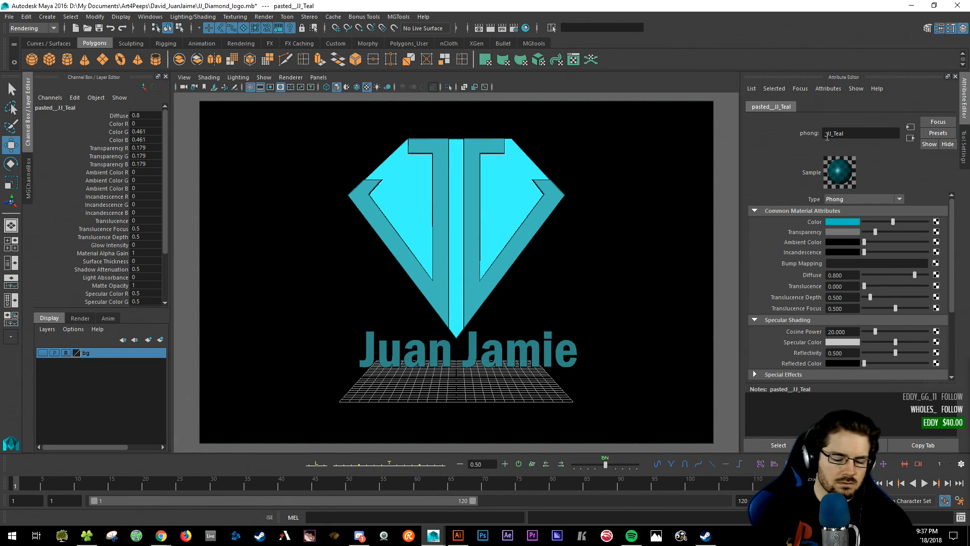
pyautogui.write('sp')
pyautogui.press('BackSpace')
pyautogui.press('BackSpace')
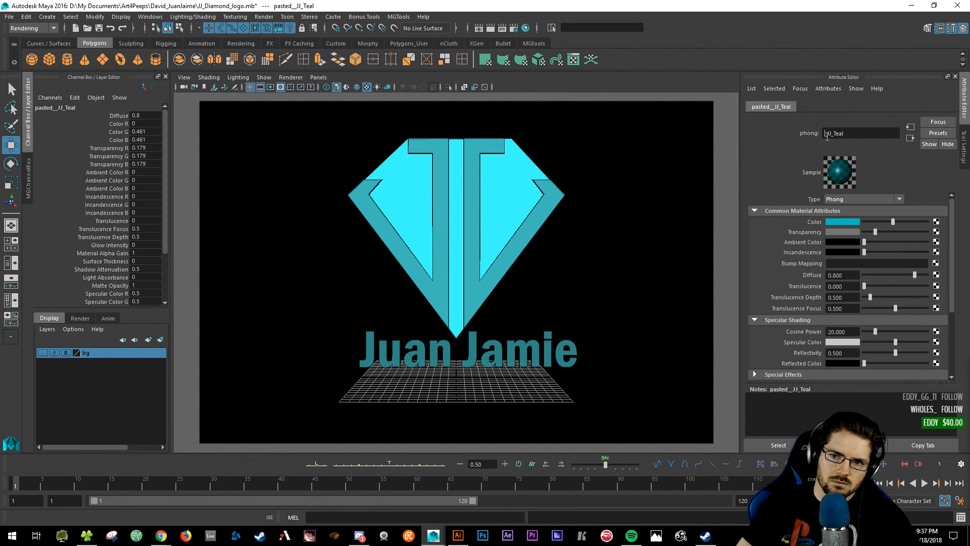
pyautogui.press('Delete')
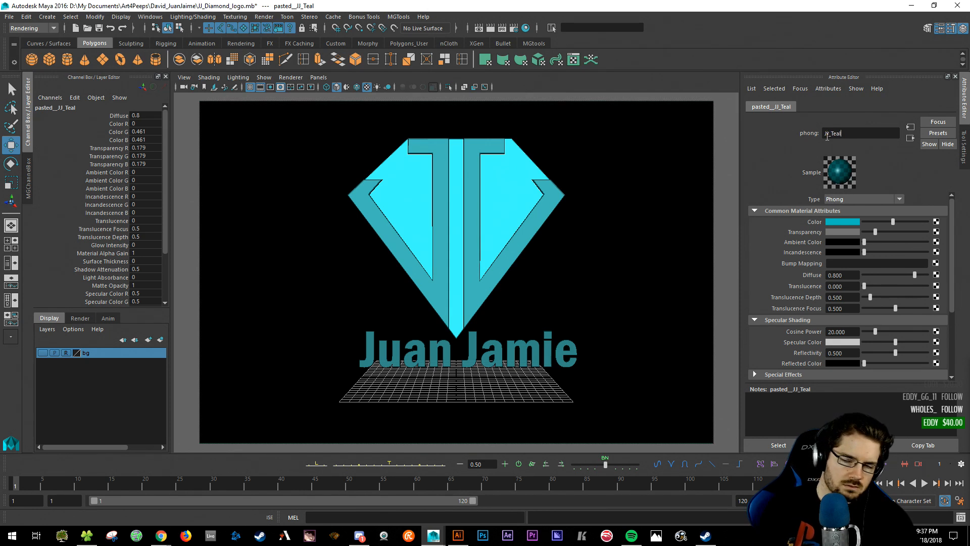
pyautogui.write('_solid')
pyautogui.press('Return')
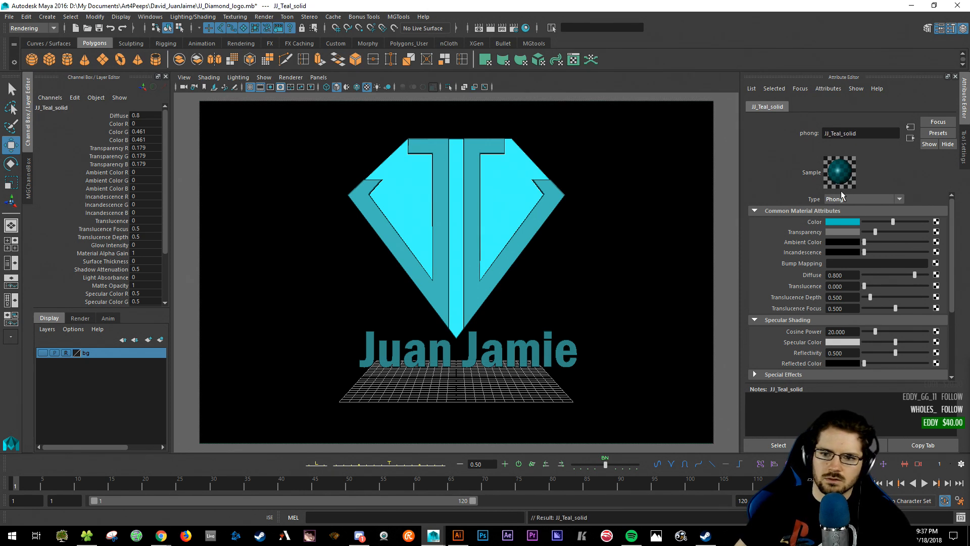
pyautogui.moveTo(875, 231); pyautogui.dragTo(864, 231)
pyautogui.click(969, 208)
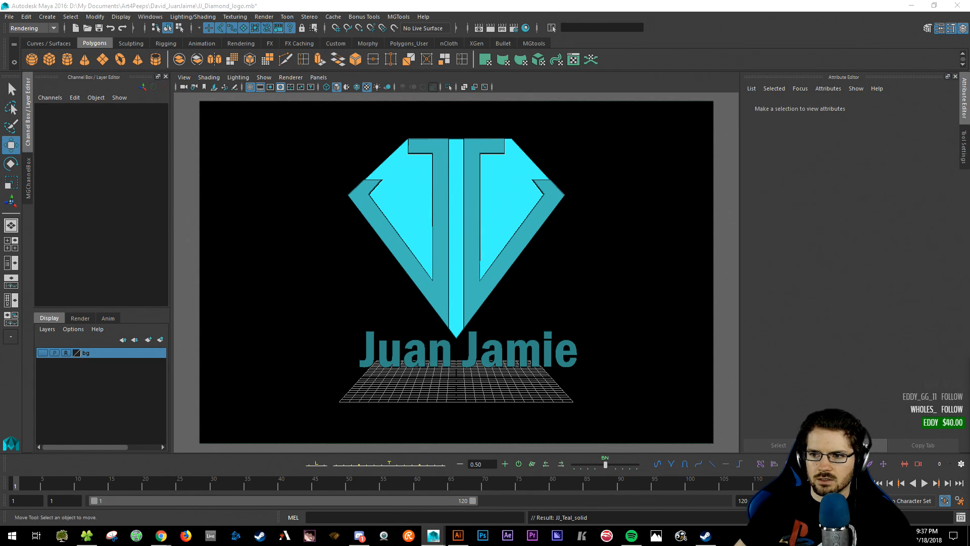
# - Raise the cosine power of both JJ_Teal and JJ_Teal_solid to 100 for a tighter highlight
pyautogui.moveTo(356, 360); pyautogui.dragTo(517, 380)
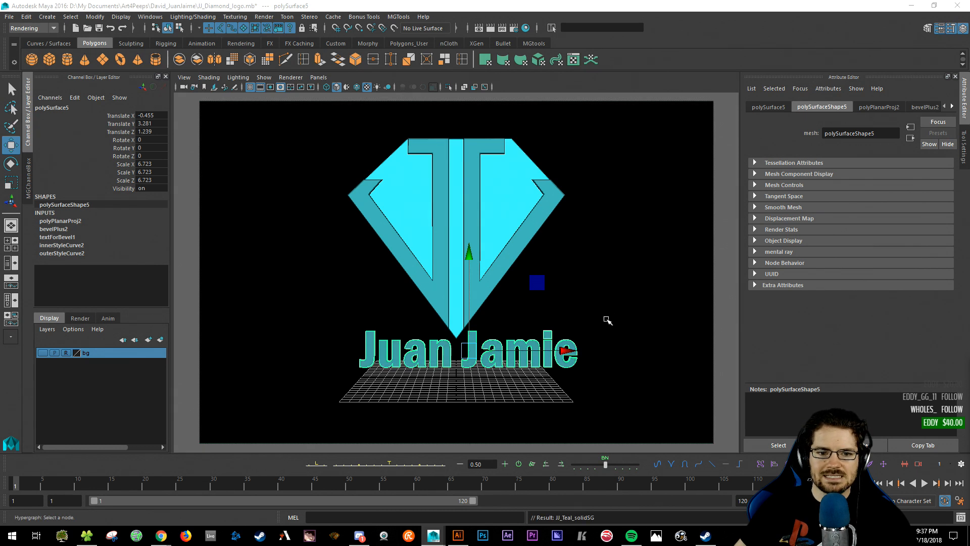
pyautogui.click(614, 293)
pyautogui.moveTo(328, 154); pyautogui.dragTo(619, 363)
pyautogui.click(587, 271)
pyautogui.click(492, 184)
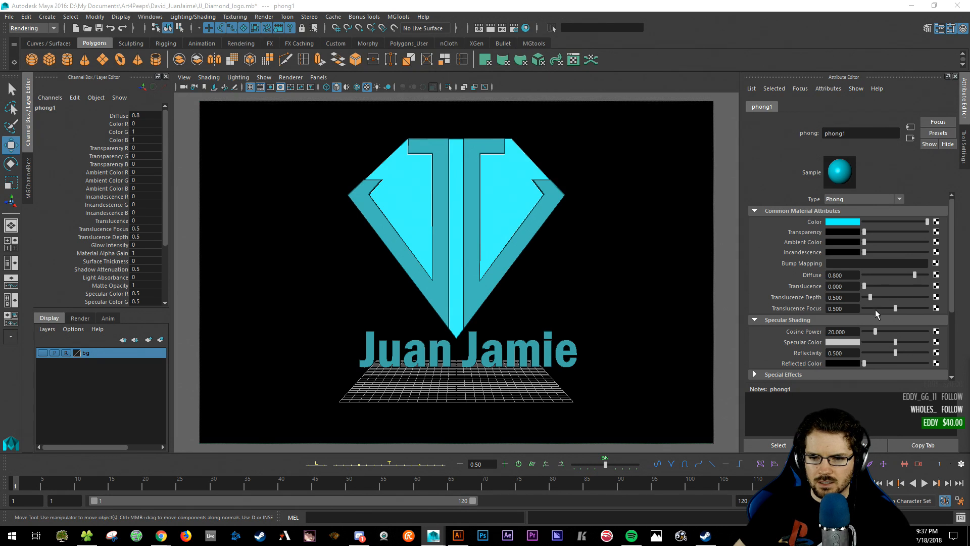
pyautogui.moveTo(875, 331); pyautogui.dragTo(931, 331)
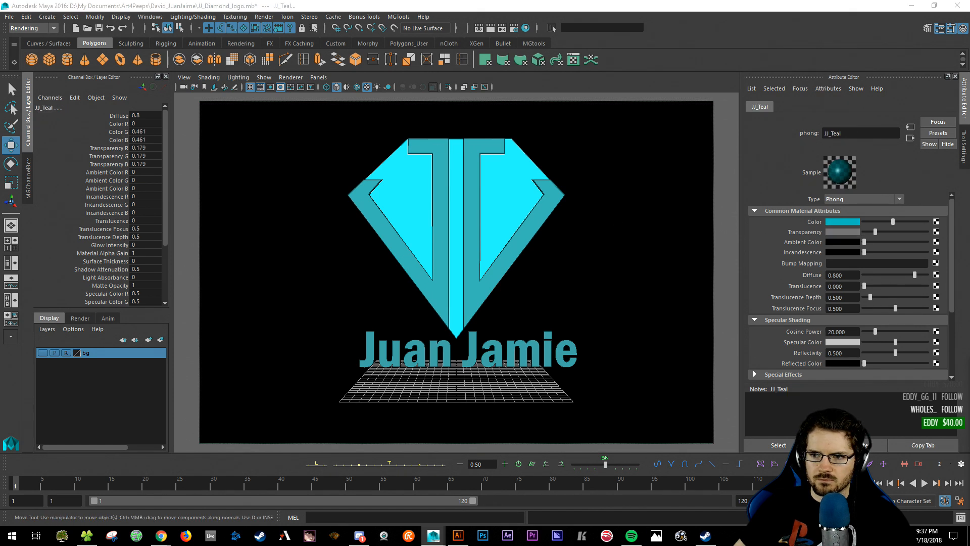
pyautogui.moveTo(875, 331); pyautogui.dragTo(946, 334)
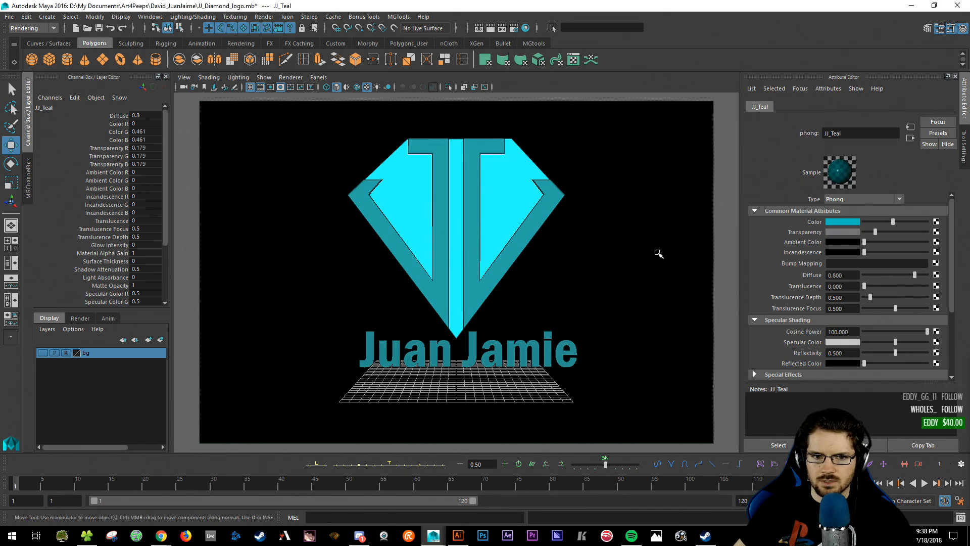
pyautogui.click(647, 201)
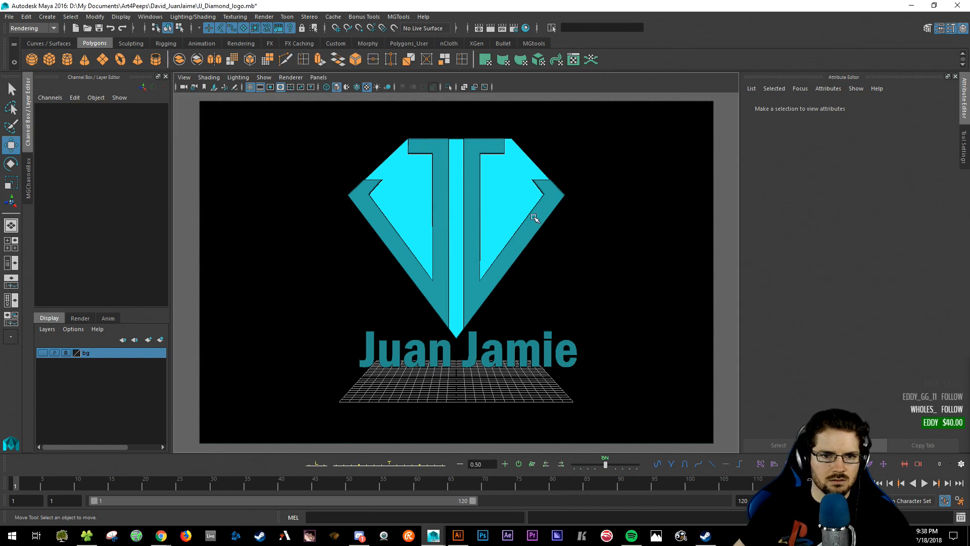
# - Zero VRayLightSphere1's translate, then move it forward along Z and up above the diamond
pyautogui.press('space')
pyautogui.press('space')
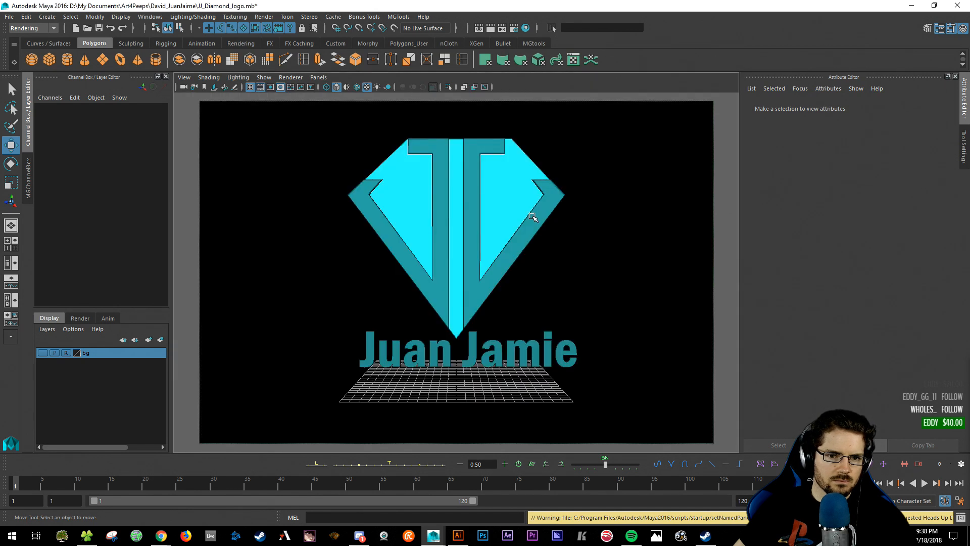
pyautogui.press('space')
pyautogui.moveTo(534, 218); pyautogui.dragTo(506, 258)
pyautogui.keyDown('alt'); pyautogui.moveTo(498, 299); pyautogui.dragTo(468, 280); pyautogui.keyUp('alt')
pyautogui.click(443, 274)
pyautogui.moveTo(144, 115); pyautogui.dragTo(144, 134)
pyautogui.write('0')
pyautogui.press('Return')
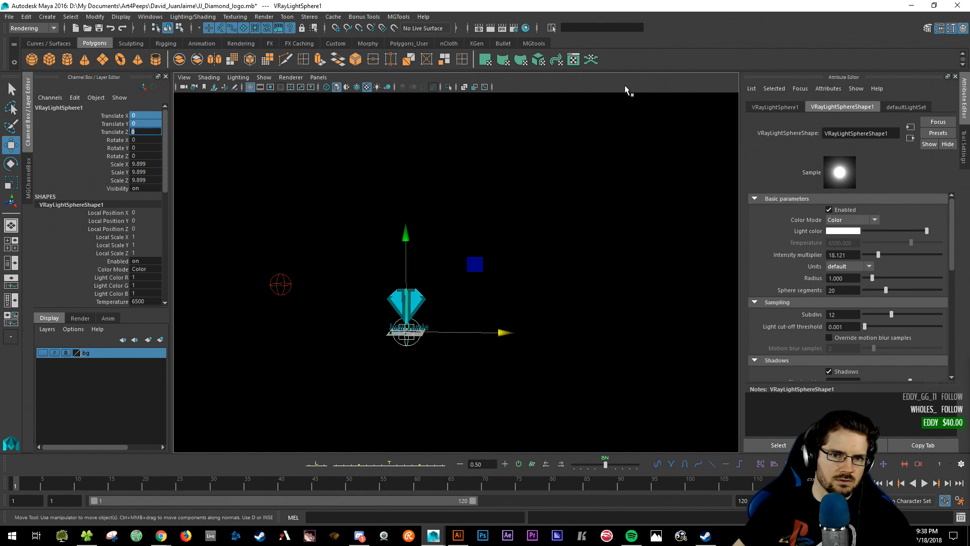
pyautogui.keyDown('alt'); pyautogui.moveTo(391, 333); pyautogui.dragTo(251, 379); pyautogui.keyUp('alt')
pyautogui.moveTo(353, 283); pyautogui.dragTo(347, 214)
# - Move VRayLightSphere2 up and to the right, undoing accidental changes
pyautogui.click(307, 246)
pyautogui.keyDown('alt'); pyautogui.moveTo(308, 246); pyautogui.dragTo(396, 253); pyautogui.keyUp('alt')
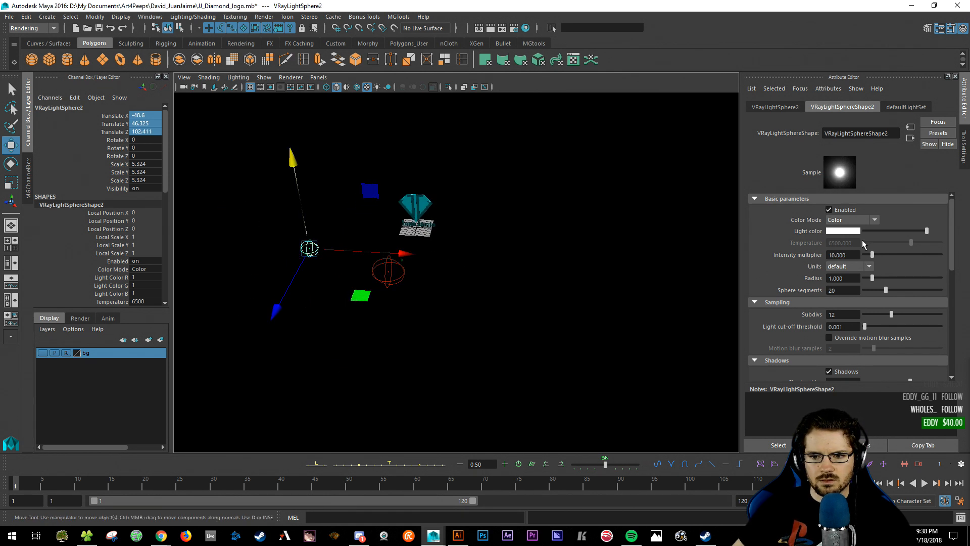
pyautogui.click(503, 222)
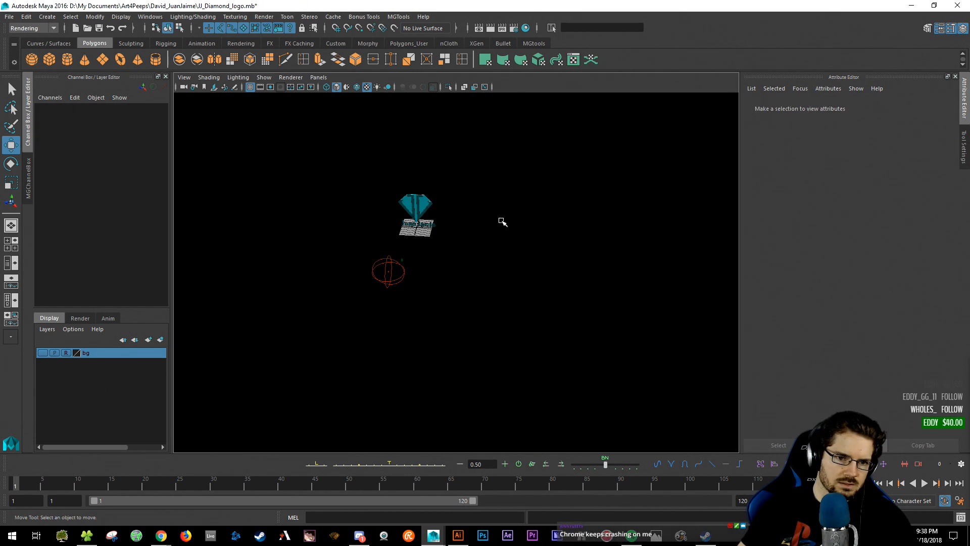
pyautogui.hotkey('ctrl', 'z')
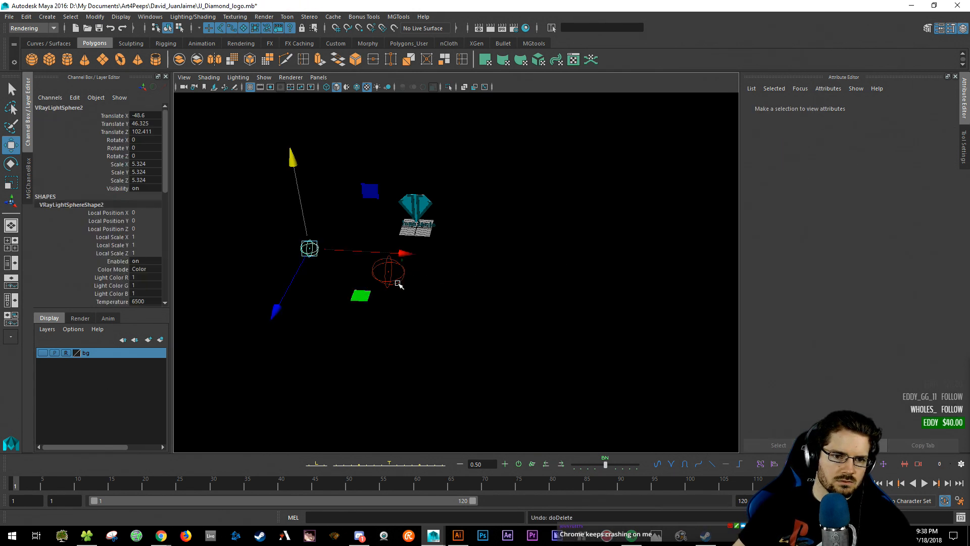
pyautogui.keyDown('alt'); pyautogui.moveTo(401, 288); pyautogui.dragTo(399, 270); pyautogui.keyUp('alt')
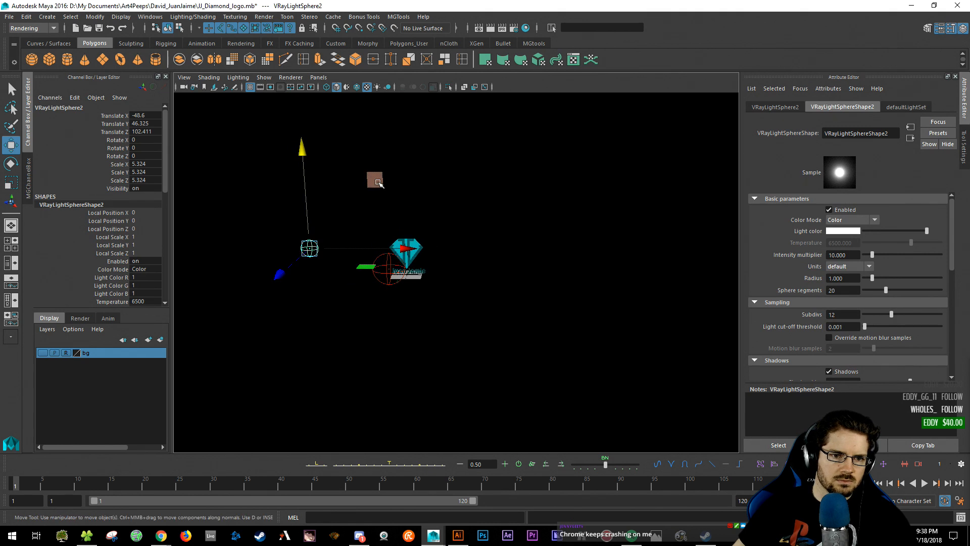
pyautogui.moveTo(378, 183); pyautogui.dragTo(387, 117)
pyautogui.click(388, 270)
pyautogui.hotkey('ctrl', 'z')
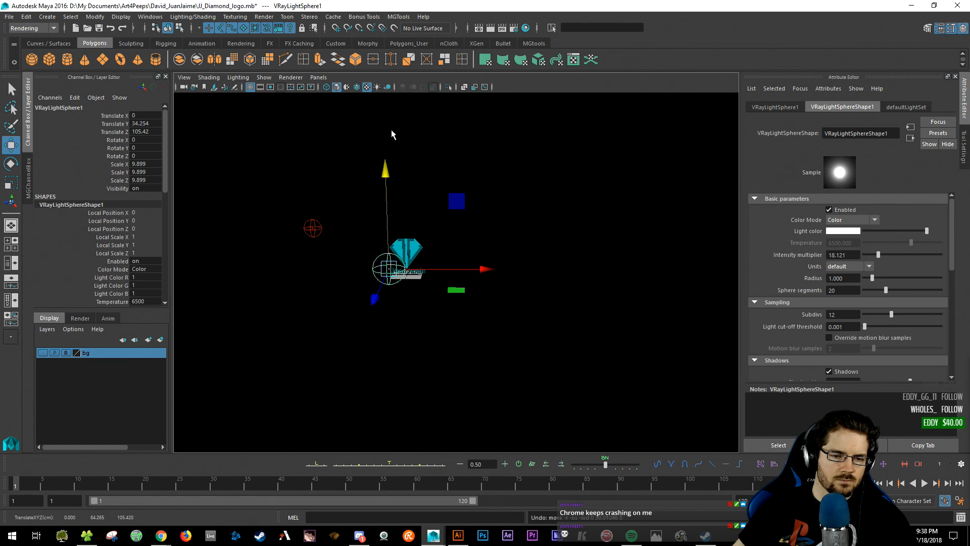
pyautogui.press('q')
# - Duplicate the left sphere light twice with Ctrl+D and place the copies above and right of the logo
pyautogui.click(312, 227)
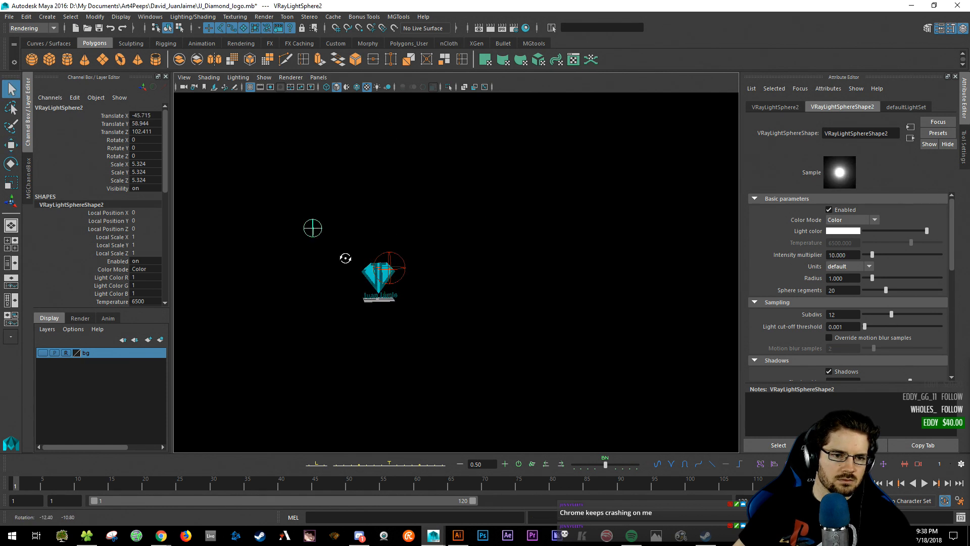
pyautogui.hotkey('ctrl', 'd')
pyautogui.press('w')
pyautogui.moveTo(312, 226); pyautogui.dragTo(455, 296)
pyautogui.hotkey('ctrl', 'd')
pyautogui.press('space')
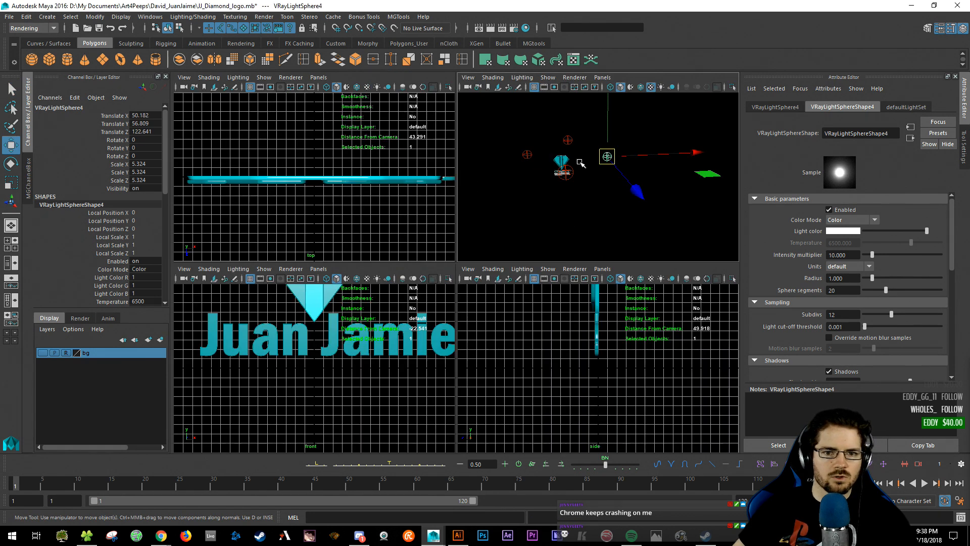
pyautogui.press('space')
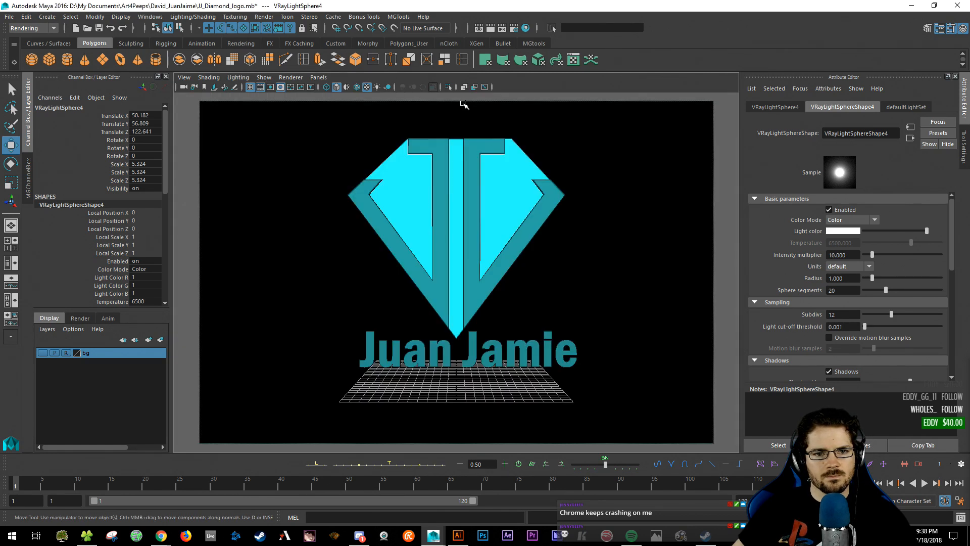
# - Review the V-Ray Settings, Render Elements and RT Engine tabs, then open VRayLightSphere4's light colour
pyautogui.click(514, 28)
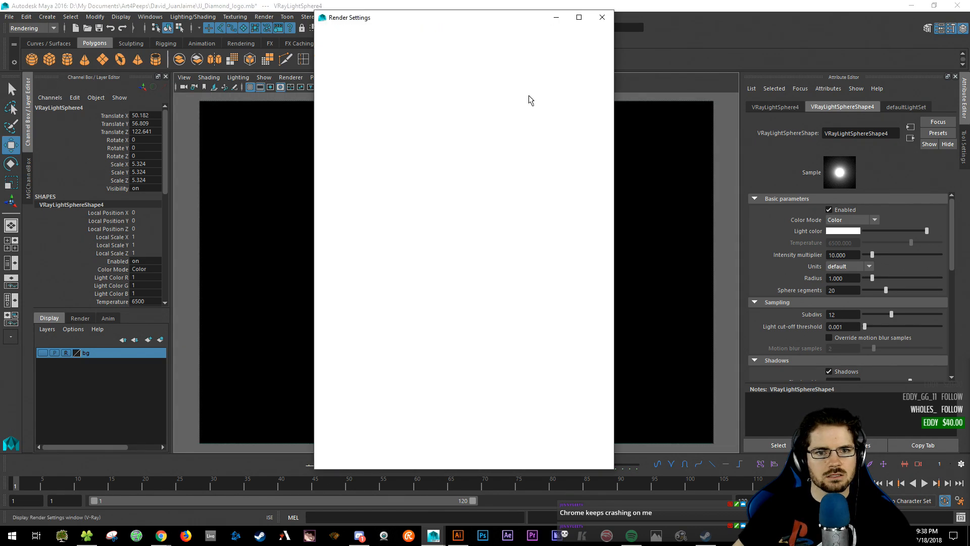
pyautogui.click(382, 54)
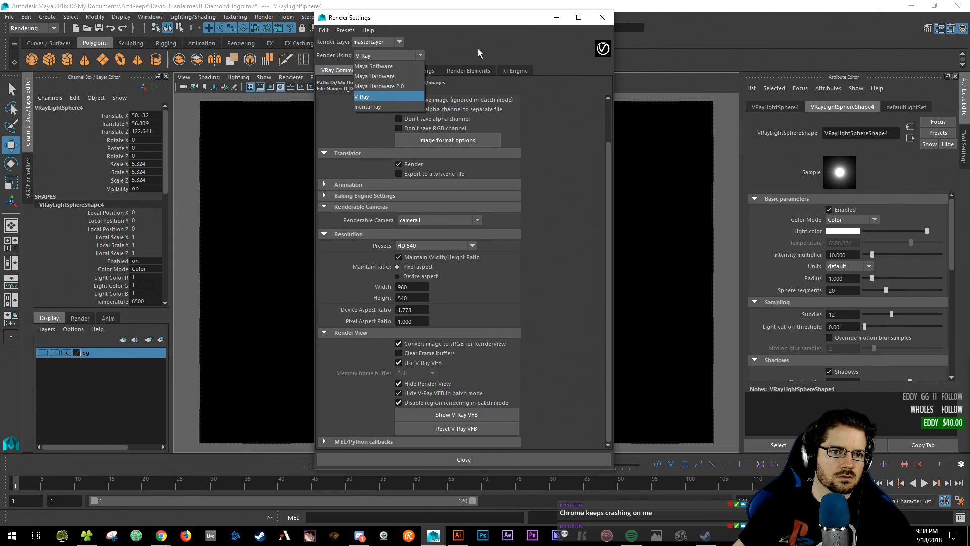
pyautogui.click(384, 55)
pyautogui.click(419, 71)
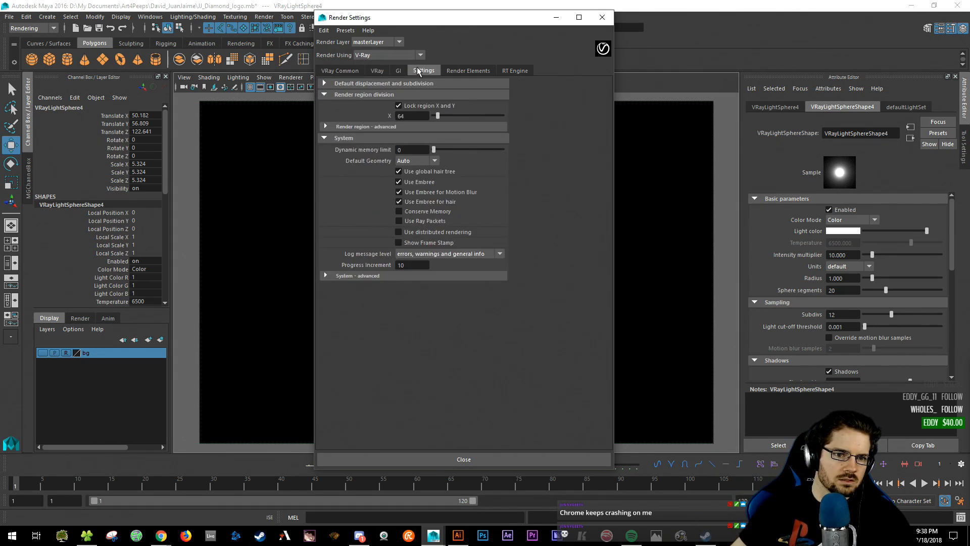
pyautogui.click(453, 72)
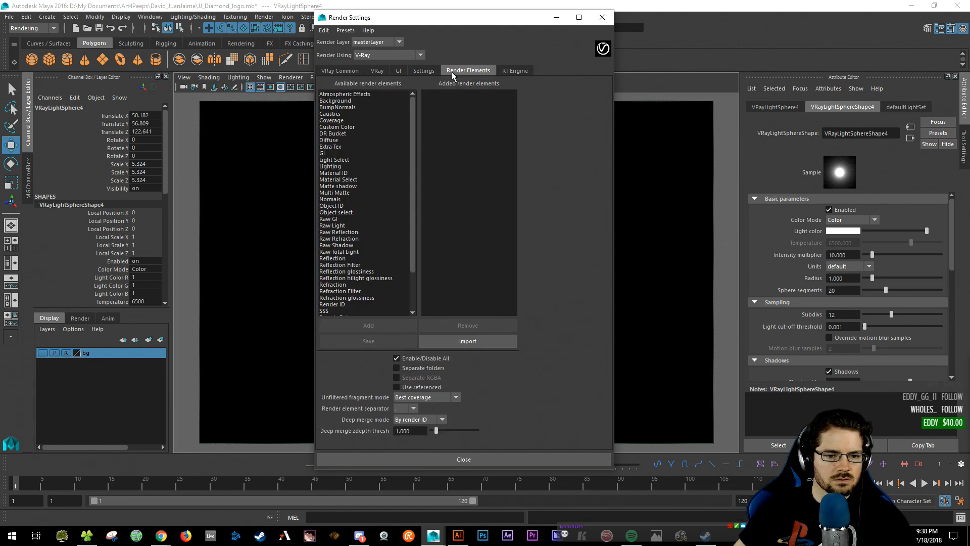
pyautogui.click(528, 71)
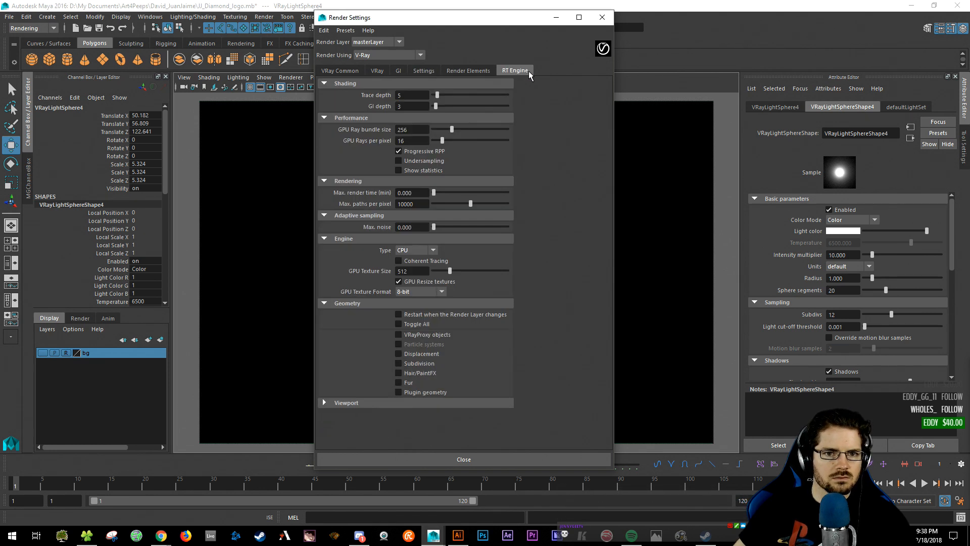
pyautogui.click(601, 18)
pyautogui.click(847, 230)
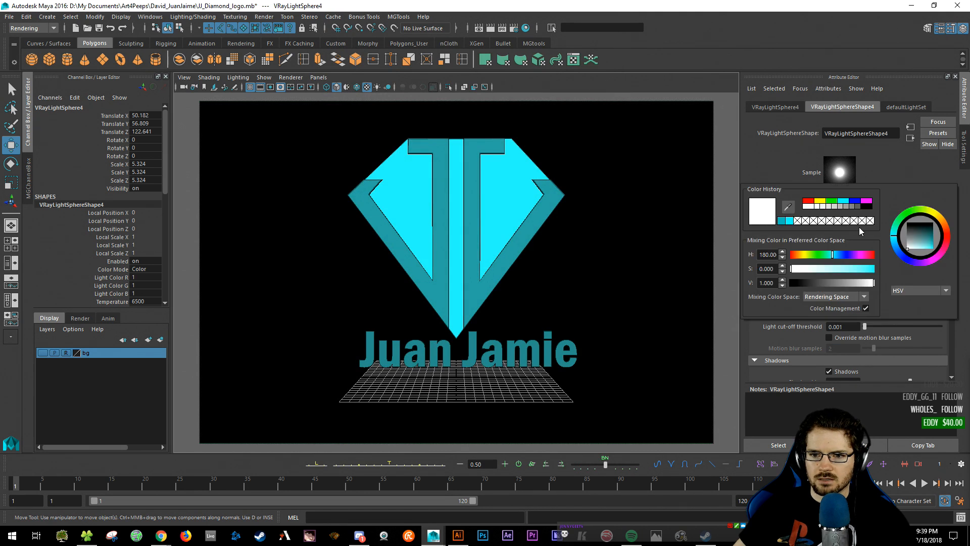
# - Tint VRayLightSphere4 pale cyan using the saved cyan swatch with saturation lowered to about 0.5
pyautogui.click(790, 221)
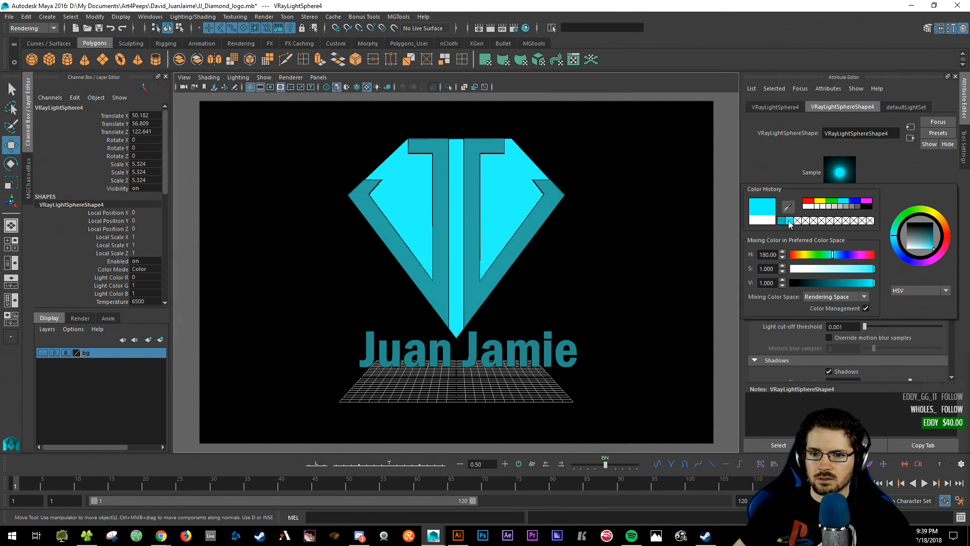
pyautogui.moveTo(859, 269); pyautogui.dragTo(831, 269)
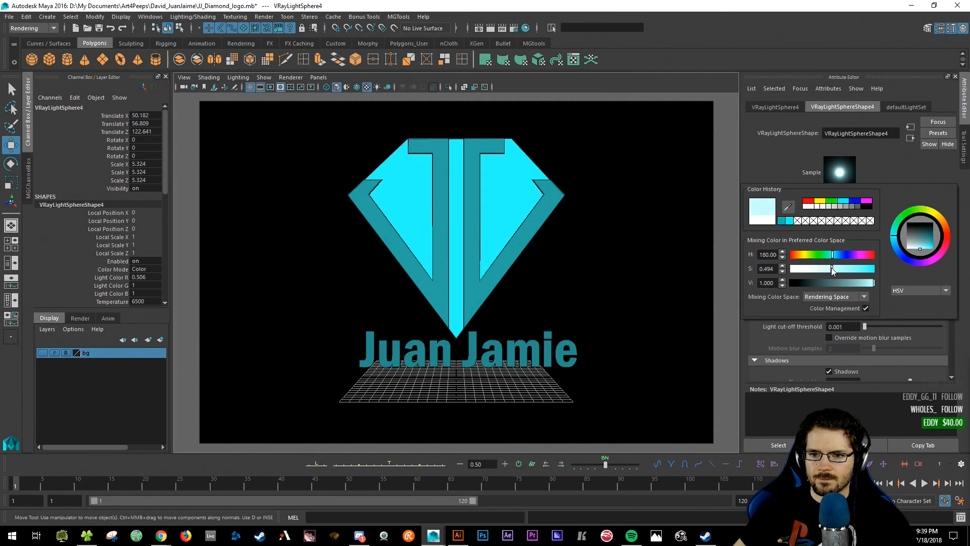
pyautogui.click(667, 170)
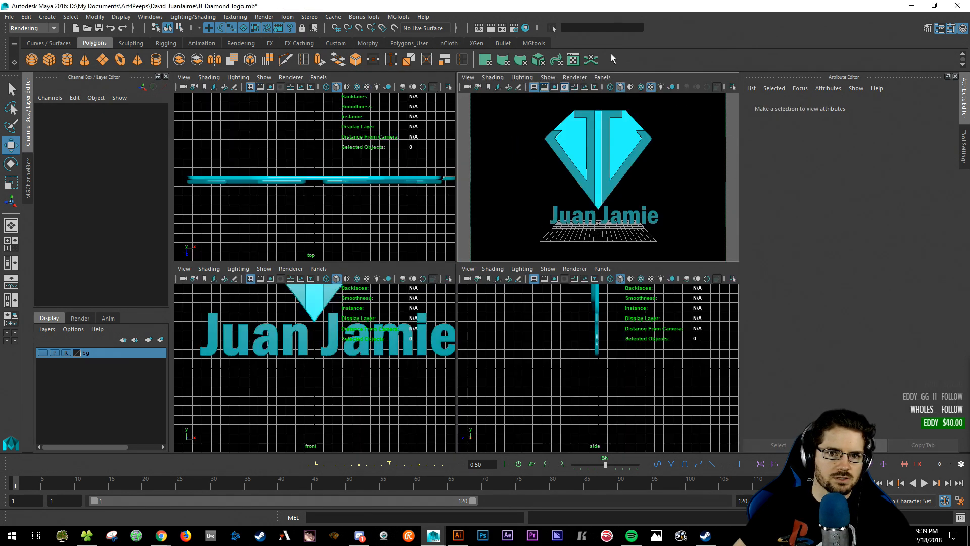
pyautogui.press('space')
pyautogui.press('space')
pyautogui.keyDown('alt'); pyautogui.moveTo(554, 199); pyautogui.dragTo(426, 265); pyautogui.keyUp('alt')
# - Apply the same pale cyan from colour history to the large sphere light
pyautogui.click(398, 239)
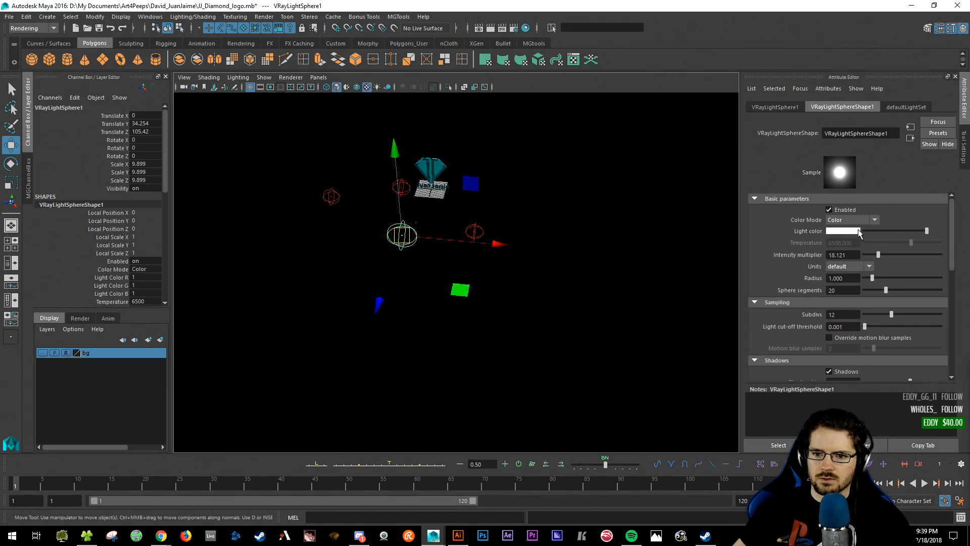
pyautogui.click(828, 230)
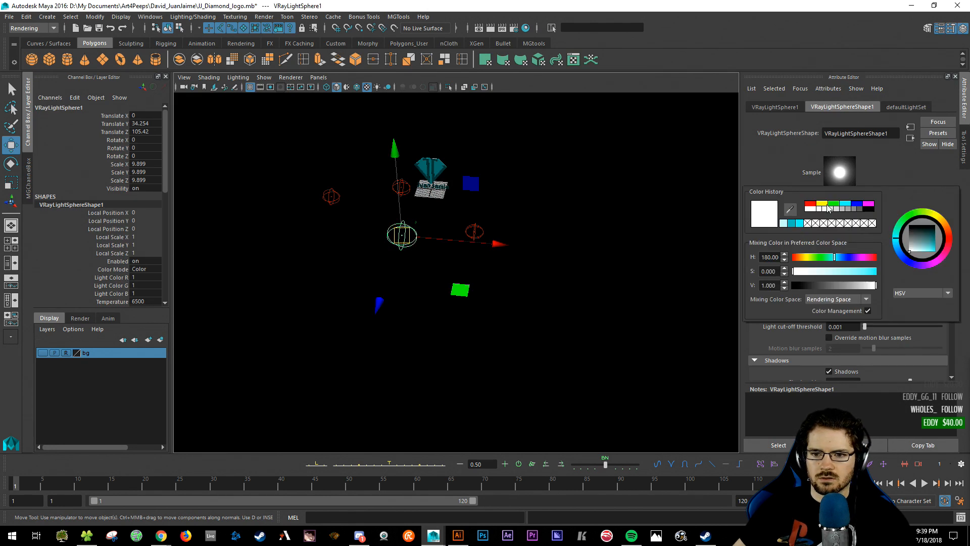
pyautogui.click(790, 224)
pyautogui.click(592, 178)
# - Give the third and second sphere lights the pale cyan colour as well
pyautogui.click(475, 232)
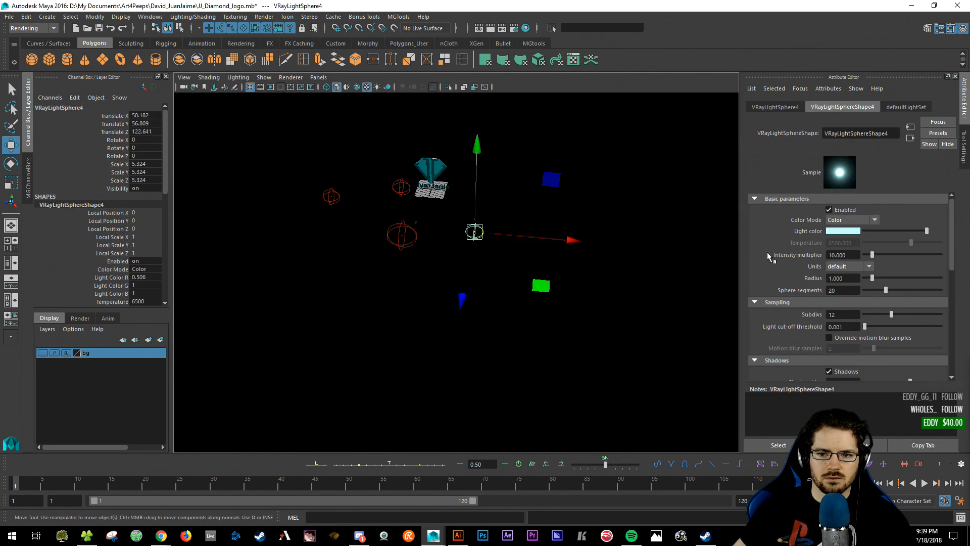
pyautogui.click(400, 189)
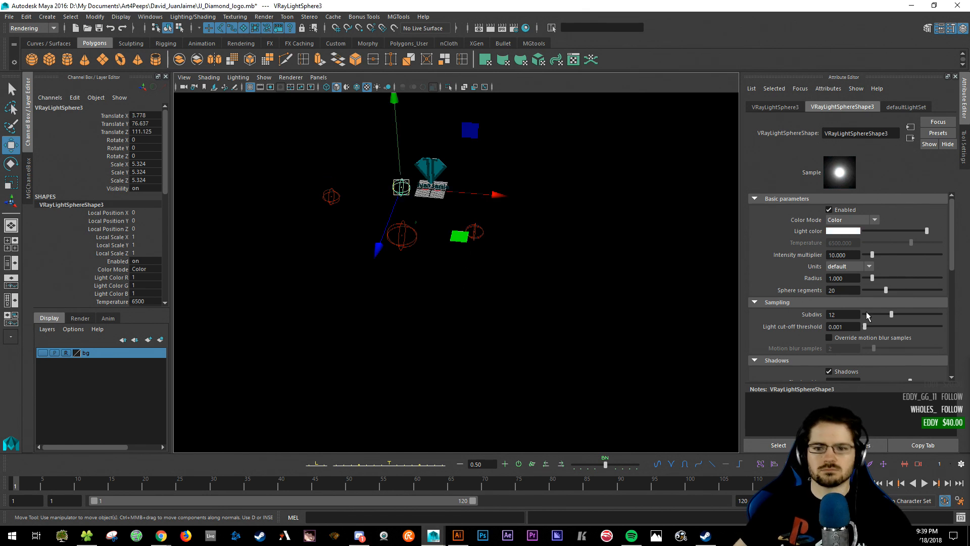
pyautogui.click(854, 232)
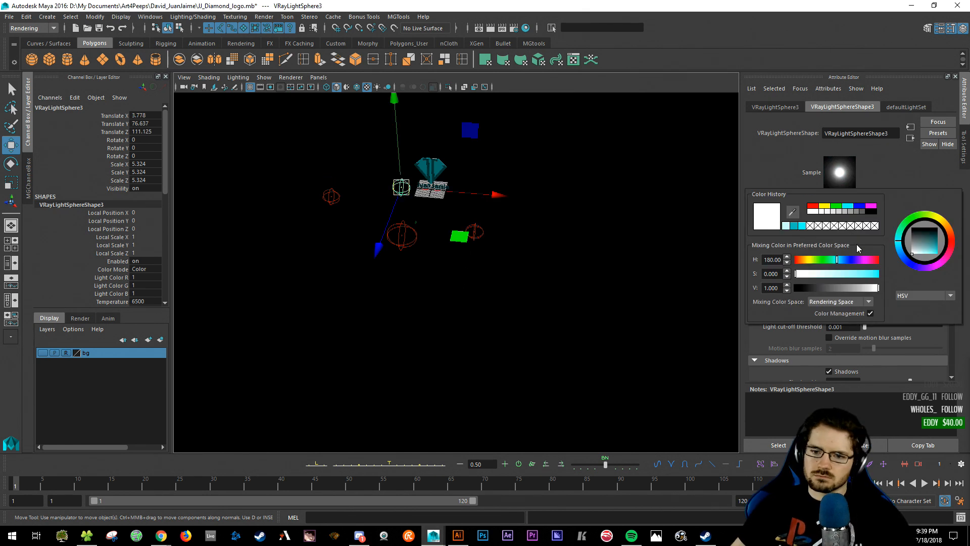
pyautogui.click(790, 225)
pyautogui.click(357, 184)
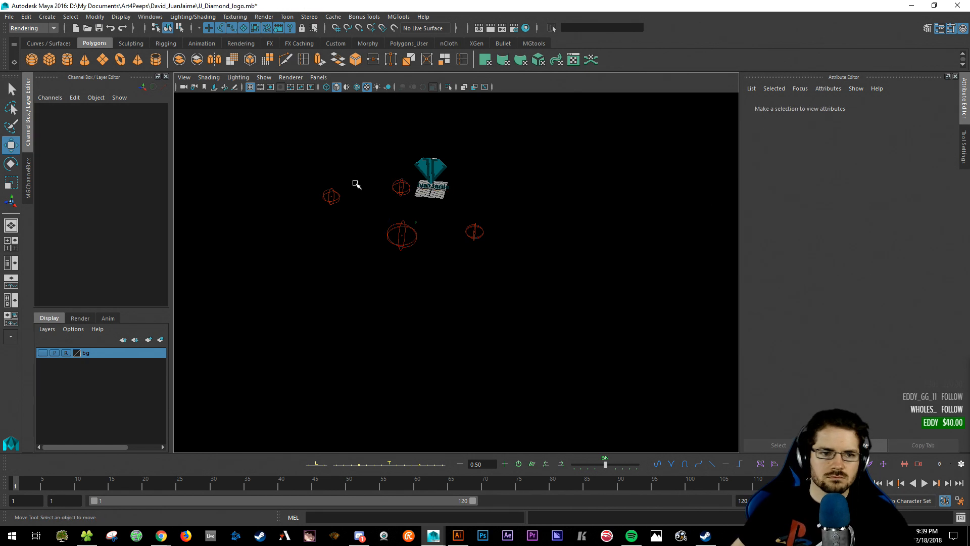
pyautogui.click(331, 196)
pyautogui.click(851, 235)
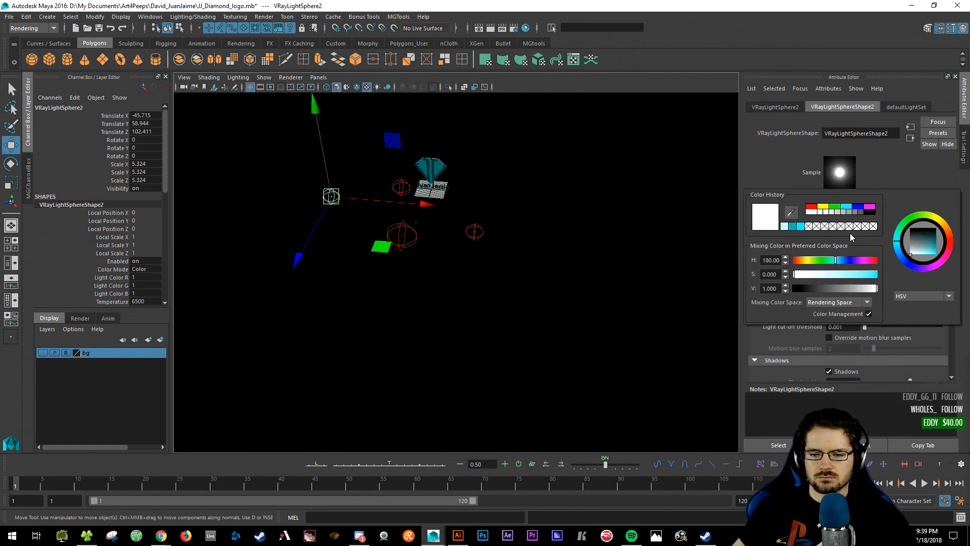
pyautogui.click(786, 226)
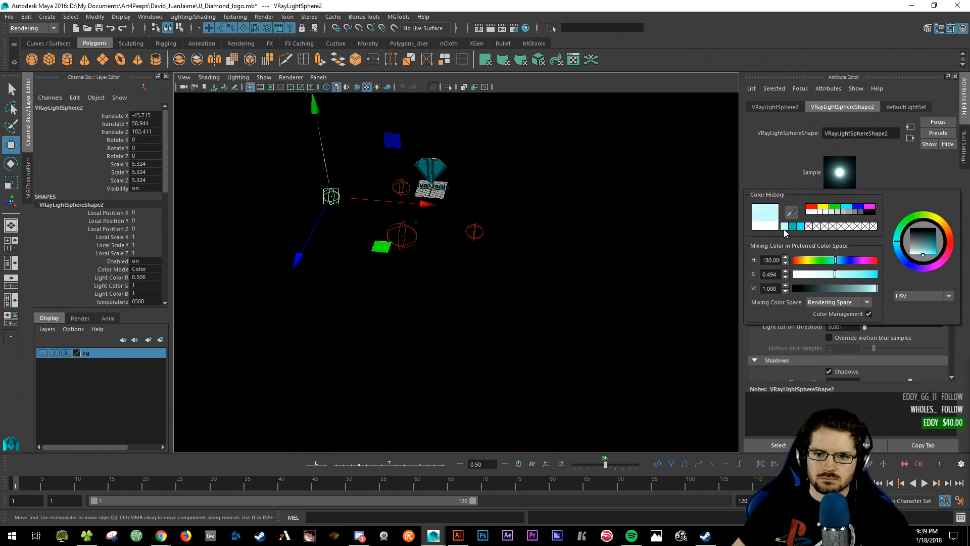
pyautogui.click(601, 196)
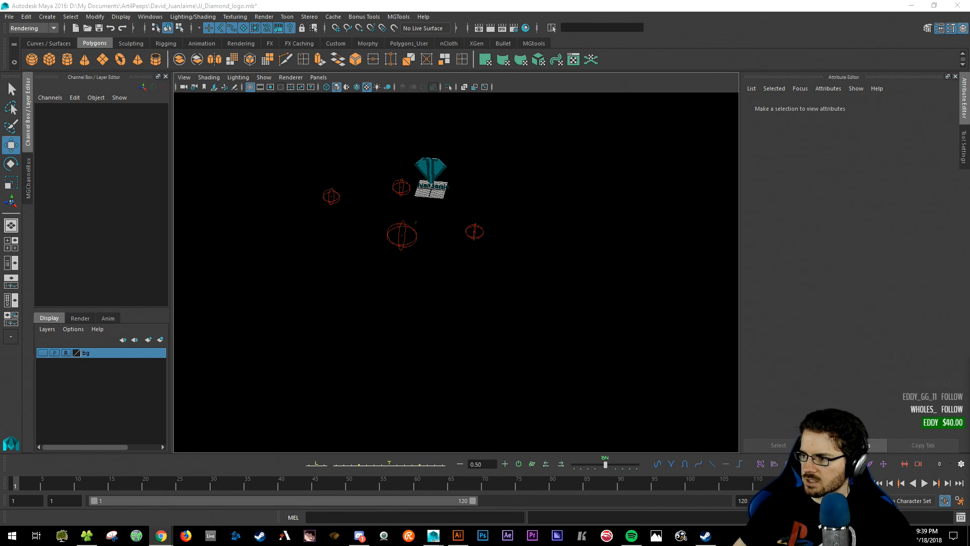
pyautogui.hotkey('alt', 'Tab')
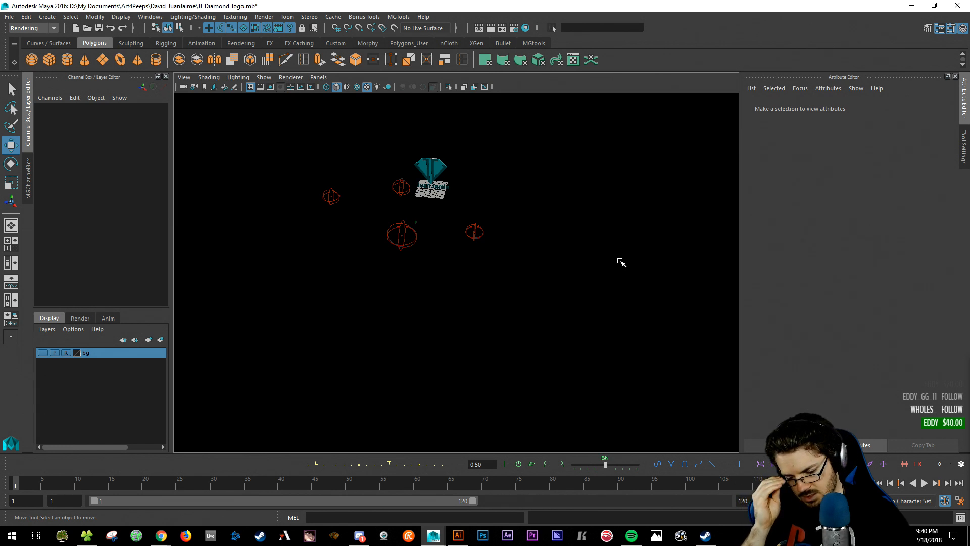
pyautogui.press('XF86AudioLowerVolume')
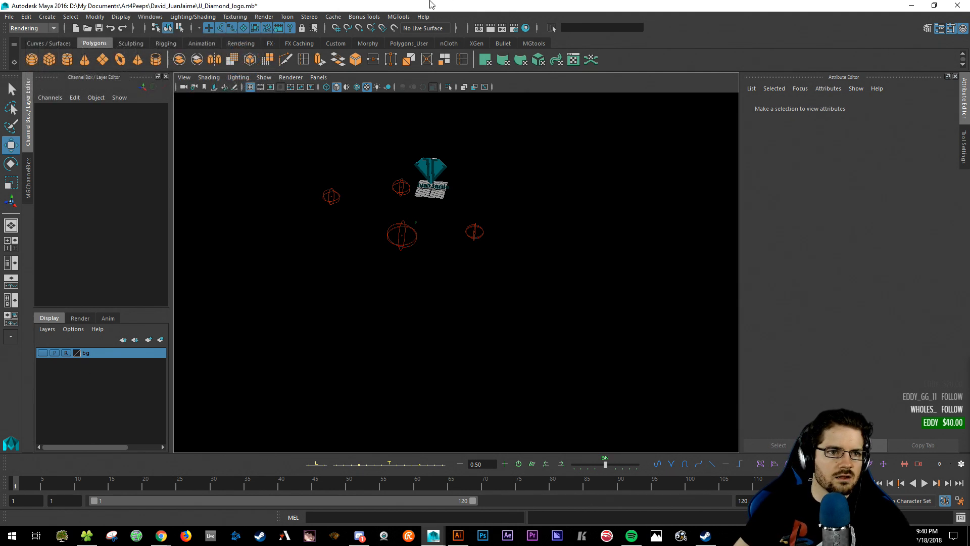
pyautogui.keyDown('alt'); pyautogui.moveTo(424, 244); pyautogui.dragTo(423, 215); pyautogui.keyUp('alt')
# - Clear the selection, render the current frame from the camera view in V-Ray, then restore four panes
pyautogui.moveTo(301, 184); pyautogui.dragTo(336, 227)
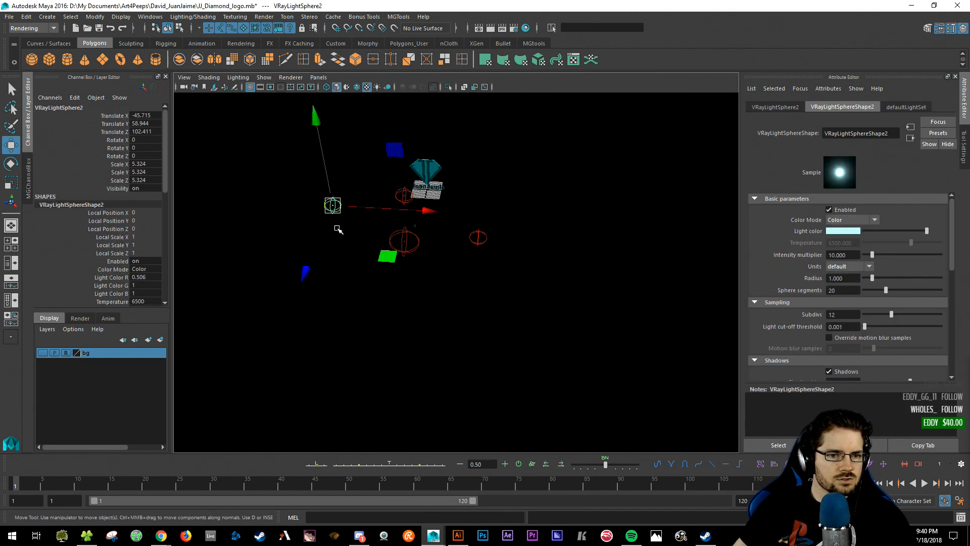
pyautogui.click(470, 353)
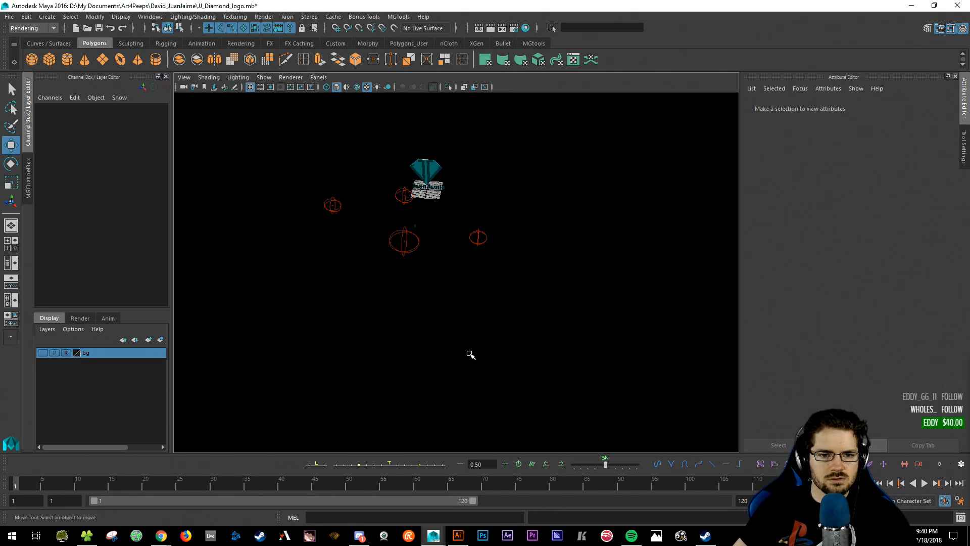
pyautogui.press('[')
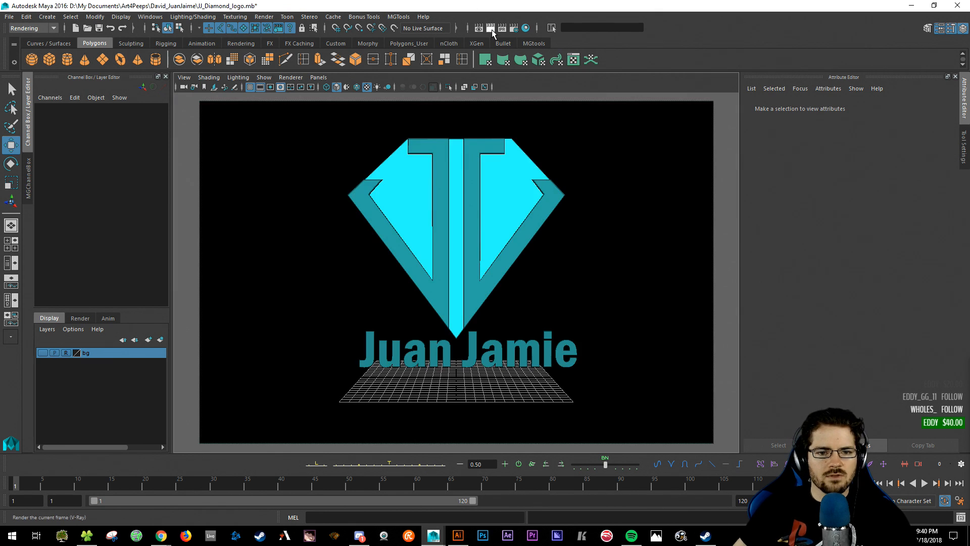
pyautogui.click(491, 29)
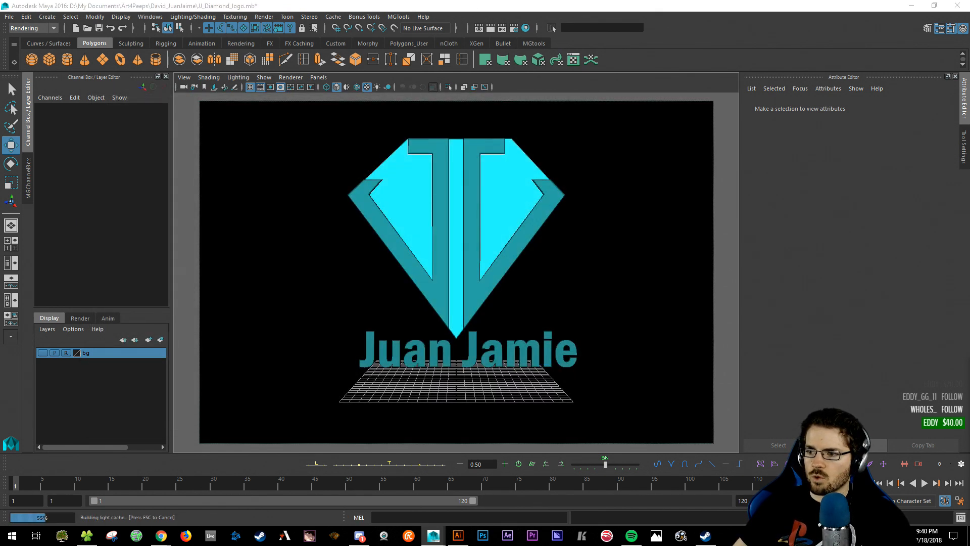
pyautogui.press('alt')
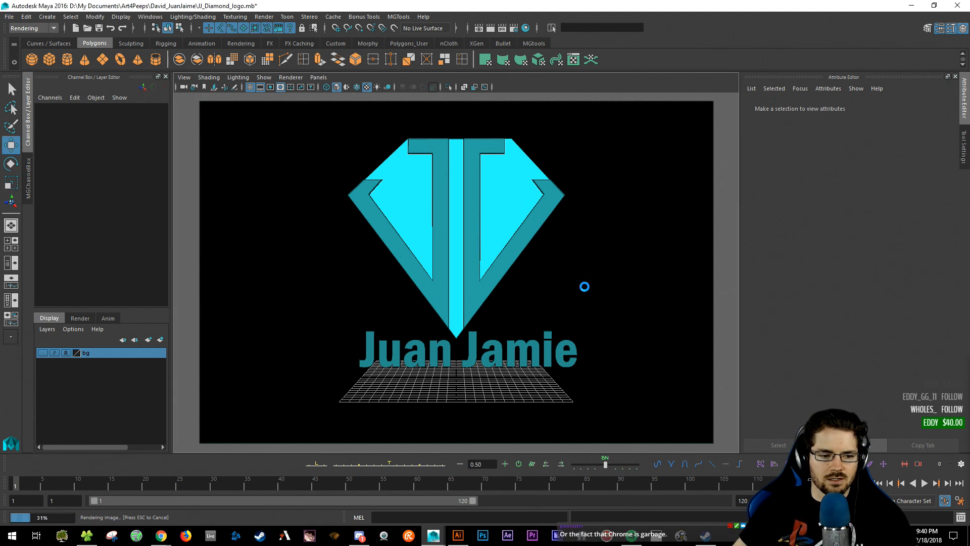
pyautogui.press('space')
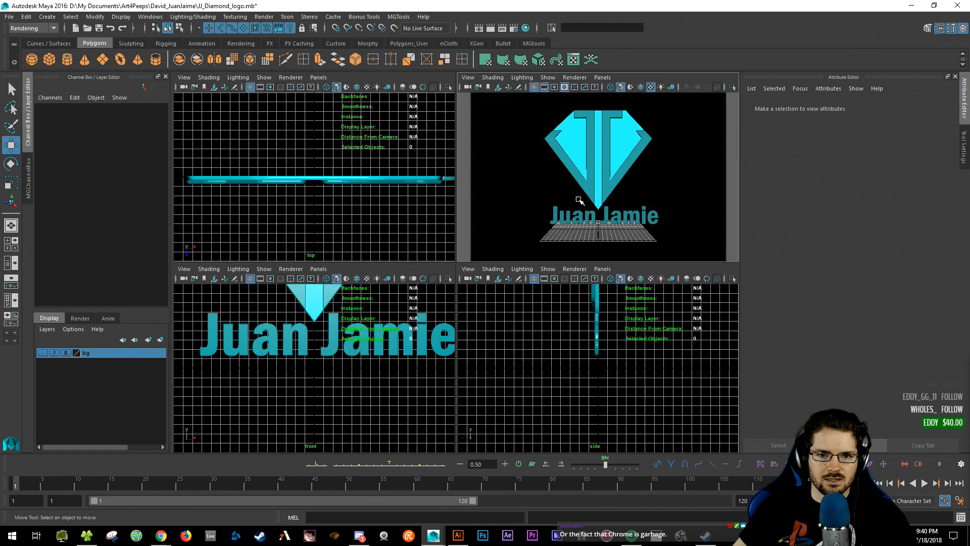
# - Maximize the perspective view on the logo and switch the viewport to Legacy display
pyautogui.press('space')
pyautogui.click(567, 340)
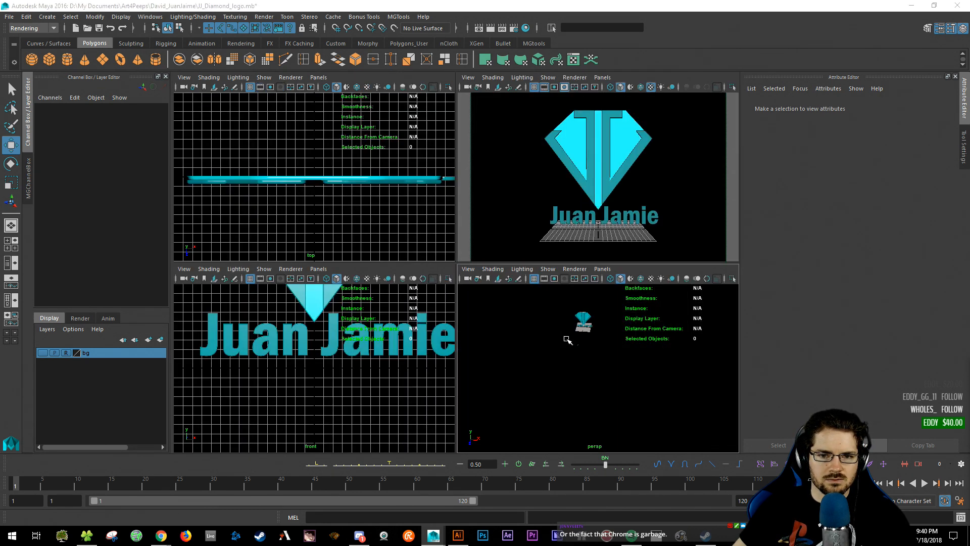
pyautogui.press('space')
pyautogui.keyDown('alt'); pyautogui.moveTo(397, 160); pyautogui.dragTo(481, 313, button='middle'); pyautogui.keyUp('alt')
pyautogui.keyDown('alt'); pyautogui.moveTo(481, 313); pyautogui.dragTo(561, 260, button='right'); pyautogui.keyUp('alt')
pyautogui.keyDown('alt'); pyautogui.moveTo(561, 260); pyautogui.dragTo(522, 174, button='middle'); pyautogui.keyUp('alt')
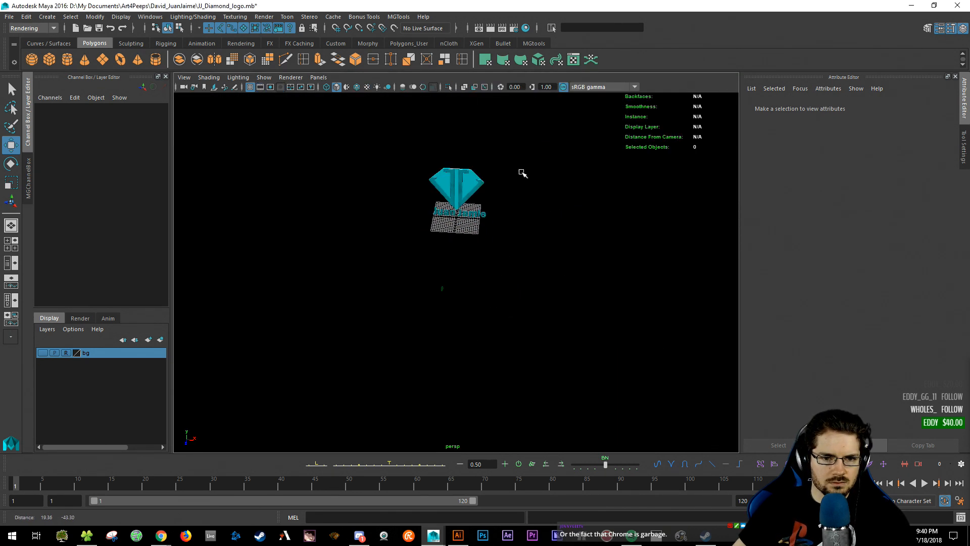
pyautogui.click(270, 80)
pyautogui.click(291, 77)
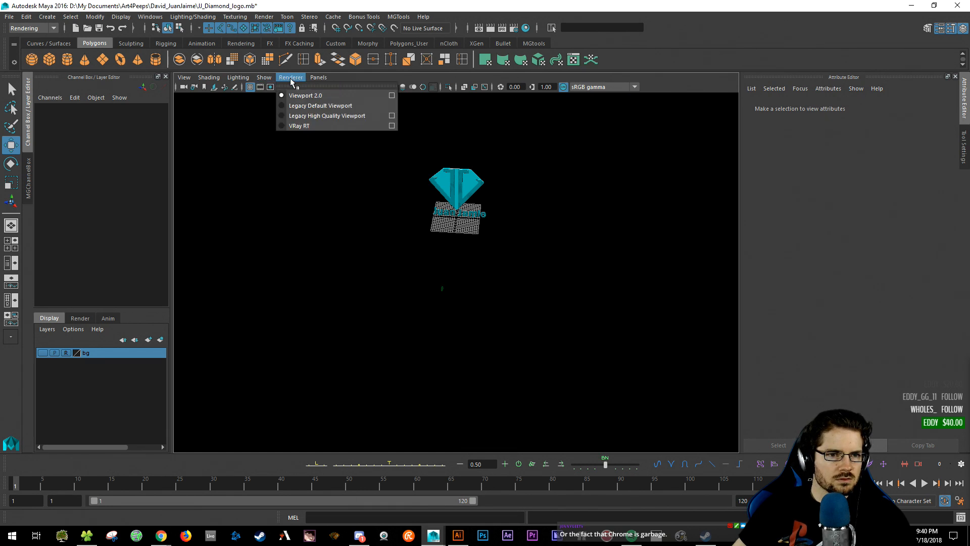
pyautogui.click(303, 101)
# - Shrink the radius of the large sphere light and the other sphere lights to about 0.47
pyautogui.click(501, 400)
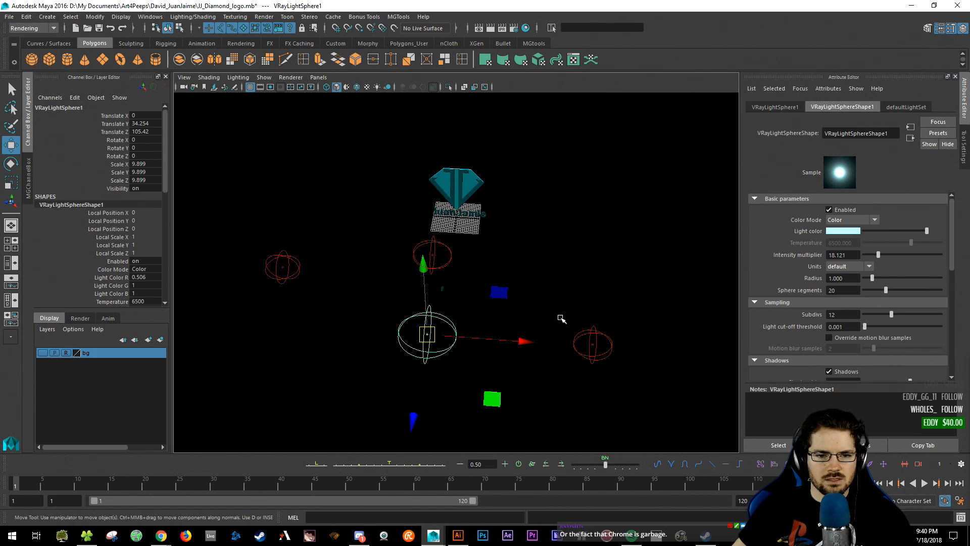
pyautogui.click(837, 256)
pyautogui.moveTo(873, 278)
pyautogui.mouseDown()
pyautogui.moveTo(861, 278)
pyautogui.moveTo(867, 284)
pyautogui.mouseUp()
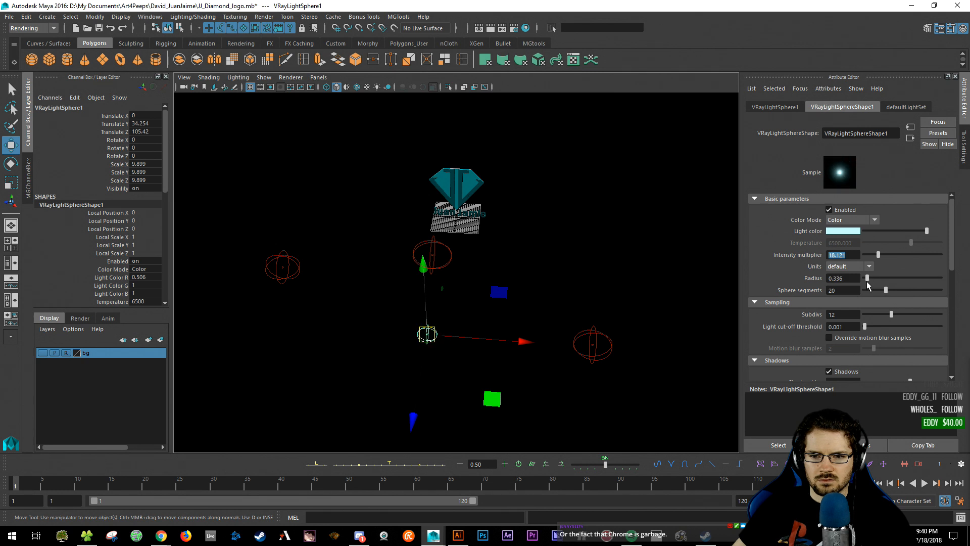
pyautogui.click(539, 314)
pyautogui.click(441, 270)
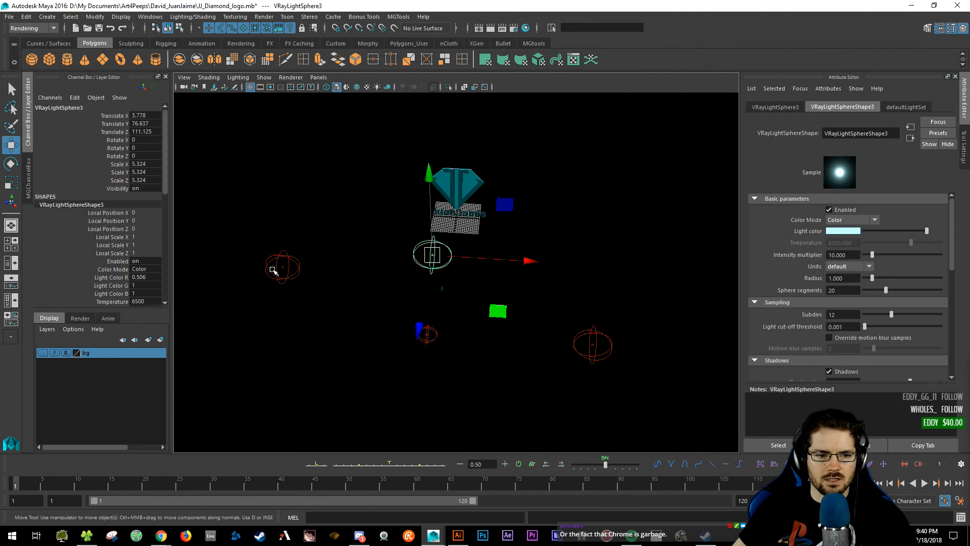
pyautogui.keyDown('shift'); pyautogui.click(275, 269); pyautogui.keyUp('shift')
pyautogui.keyDown('shift'); pyautogui.click(588, 334); pyautogui.keyUp('shift')
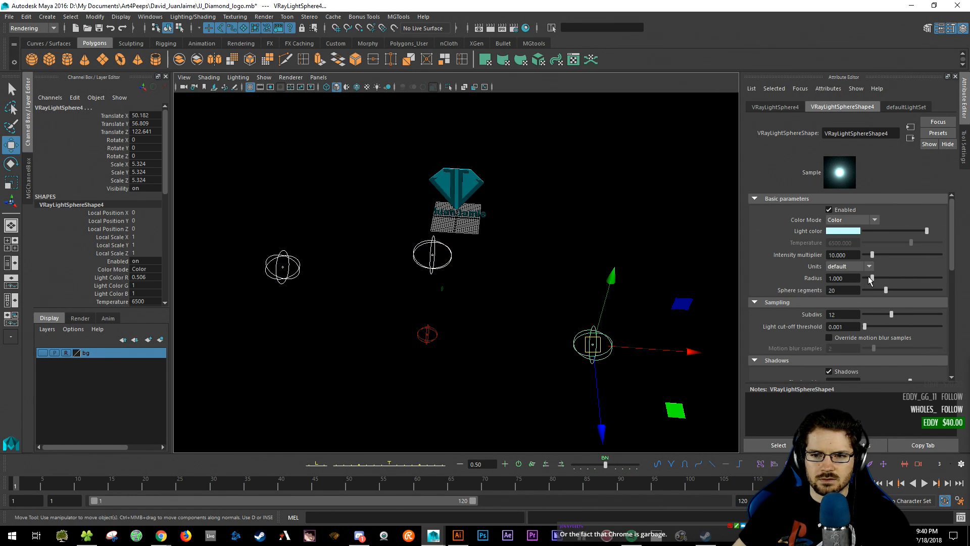
pyautogui.moveTo(869, 276); pyautogui.dragTo(870, 278)
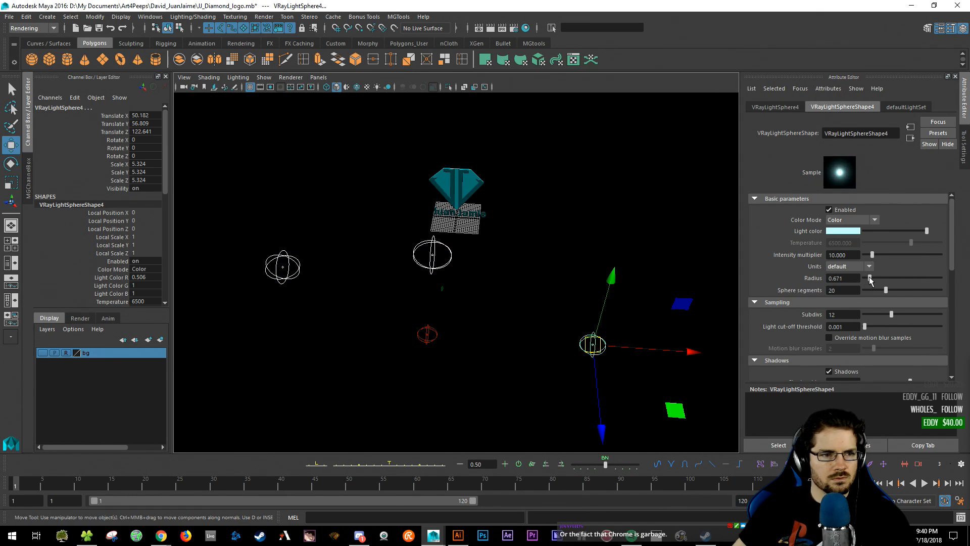
pyautogui.click(445, 271)
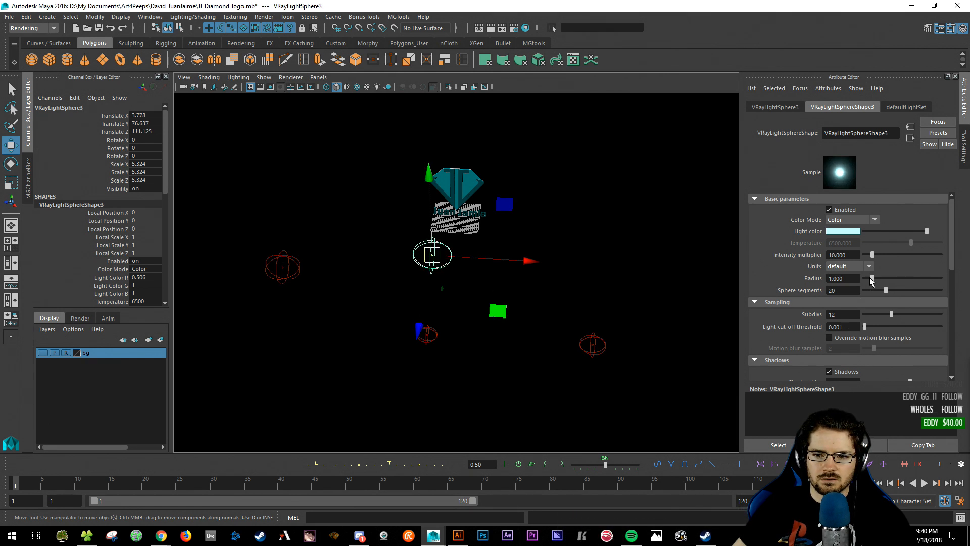
pyautogui.moveTo(870, 277); pyautogui.dragTo(868, 277)
# - Lower the left sphere light's intensity to about 4, then select the bottom light
pyautogui.moveTo(246, 229); pyautogui.dragTo(325, 279)
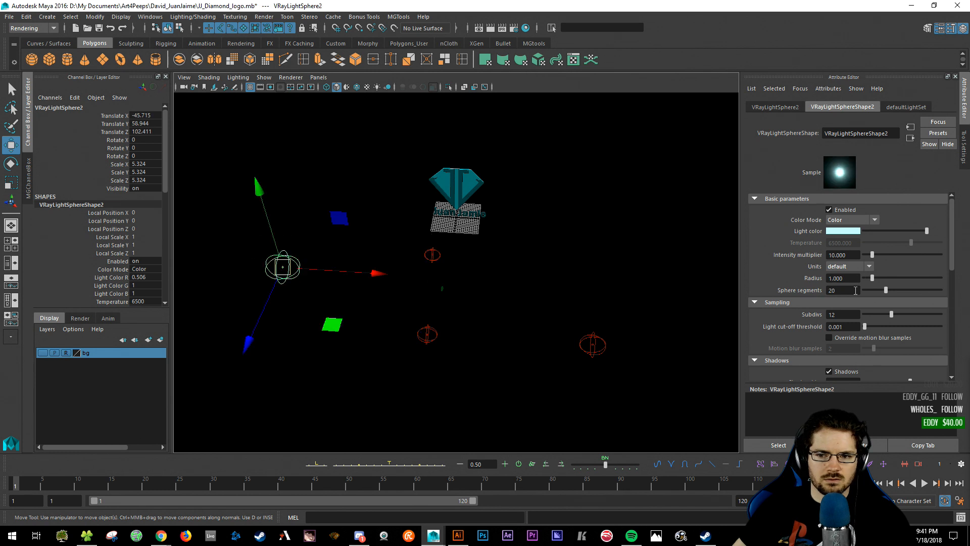
pyautogui.moveTo(872, 254); pyautogui.dragTo(867, 254)
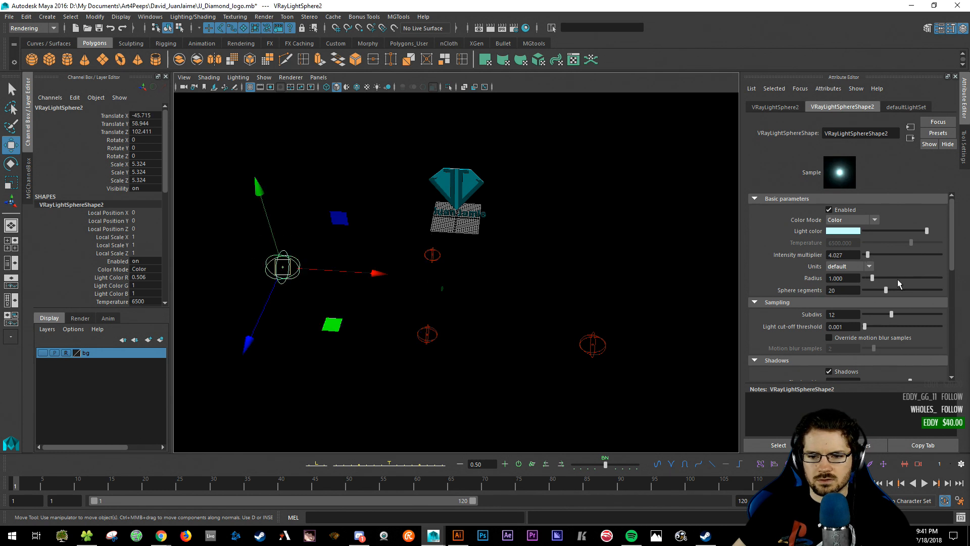
pyautogui.click(591, 276)
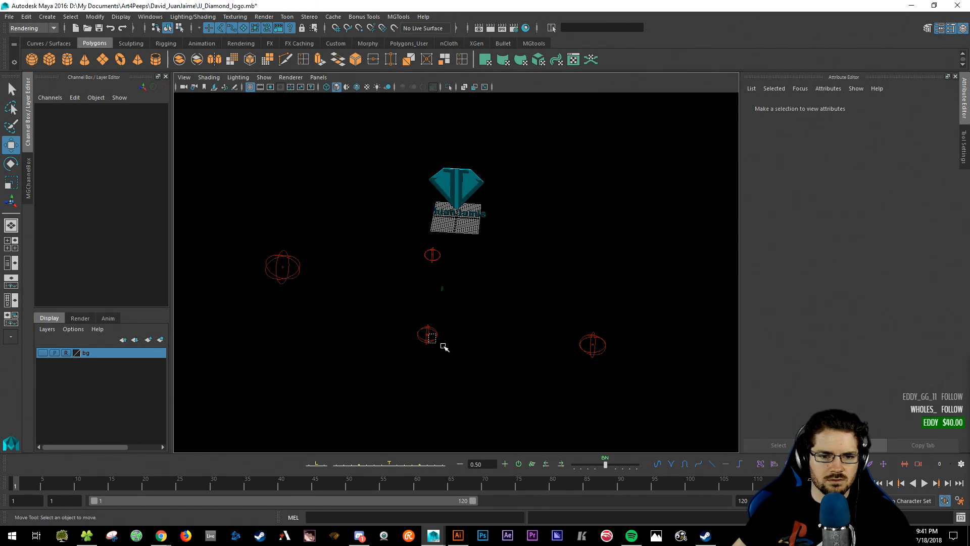
pyautogui.click(432, 337)
pyautogui.keyDown('alt'); pyautogui.moveTo(519, 314); pyautogui.dragTo(509, 288); pyautogui.keyUp('alt')
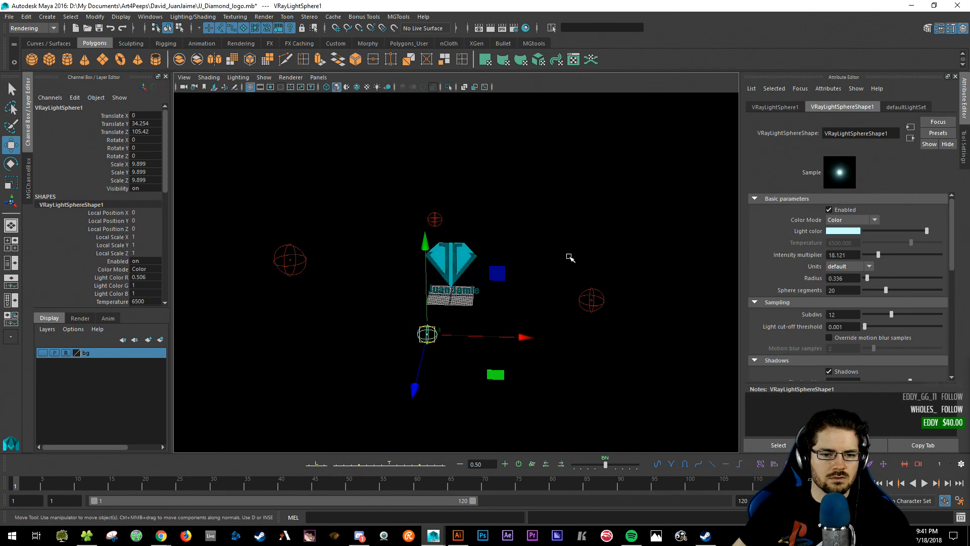
# - Toggle between the four-view layout and the maximized camera view to review the logo
pyautogui.press('space')
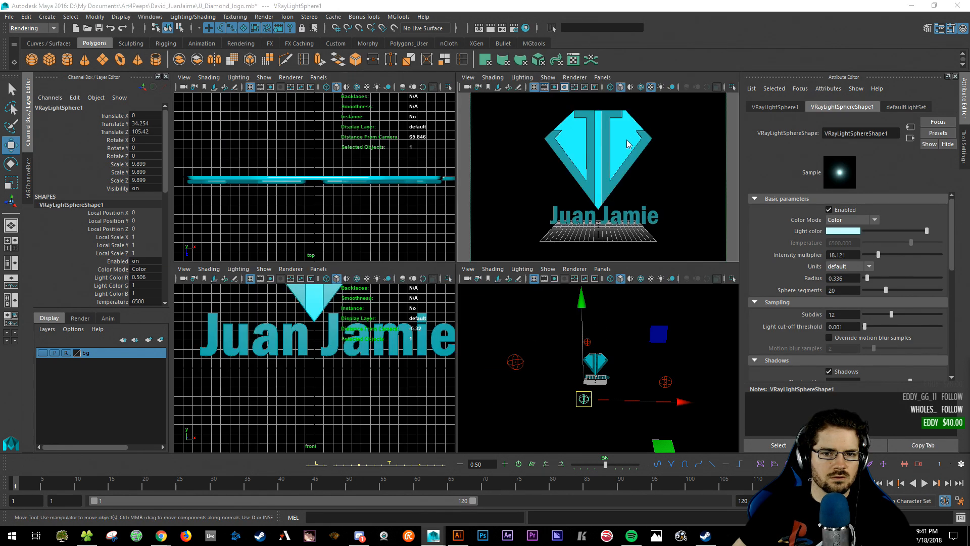
pyautogui.press('space')
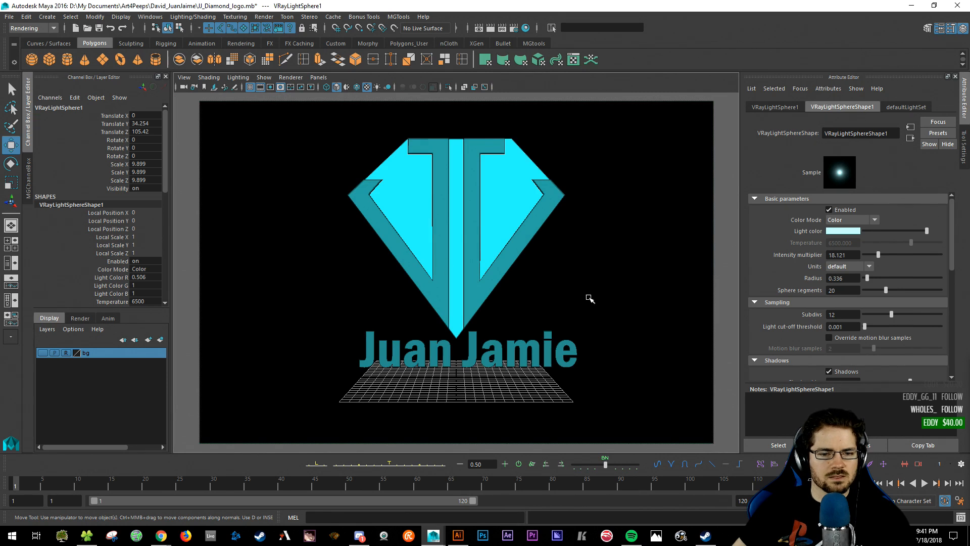
pyautogui.press('space')
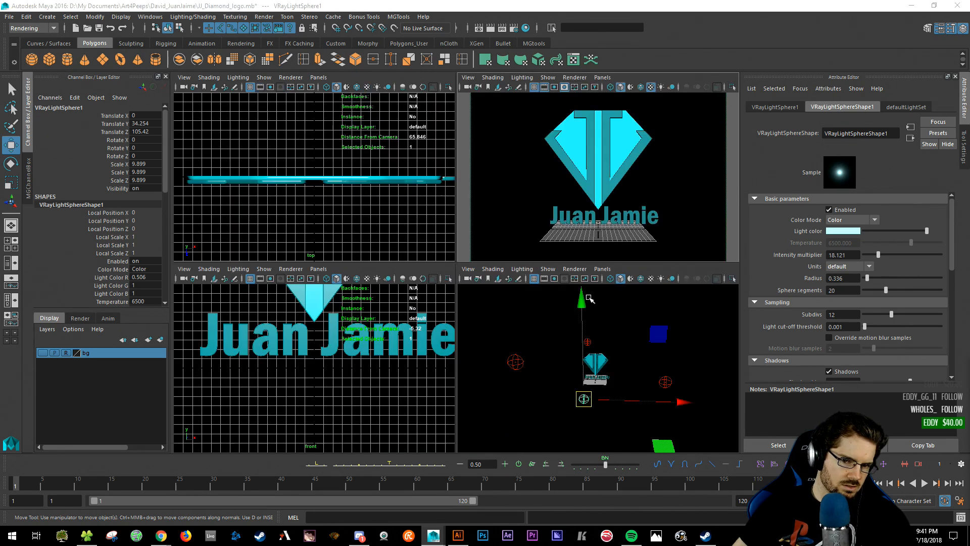
pyautogui.press('space')
pyautogui.press('space')
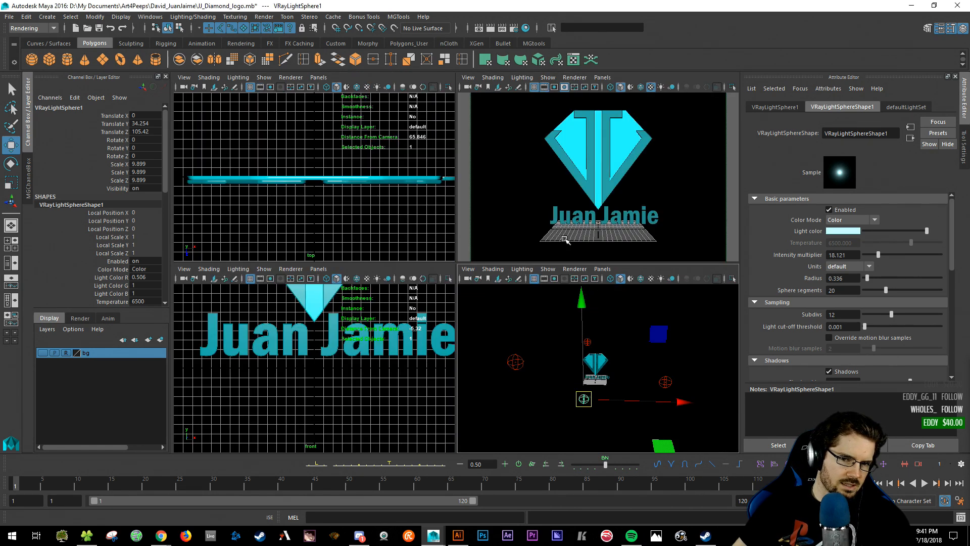
pyautogui.press('space')
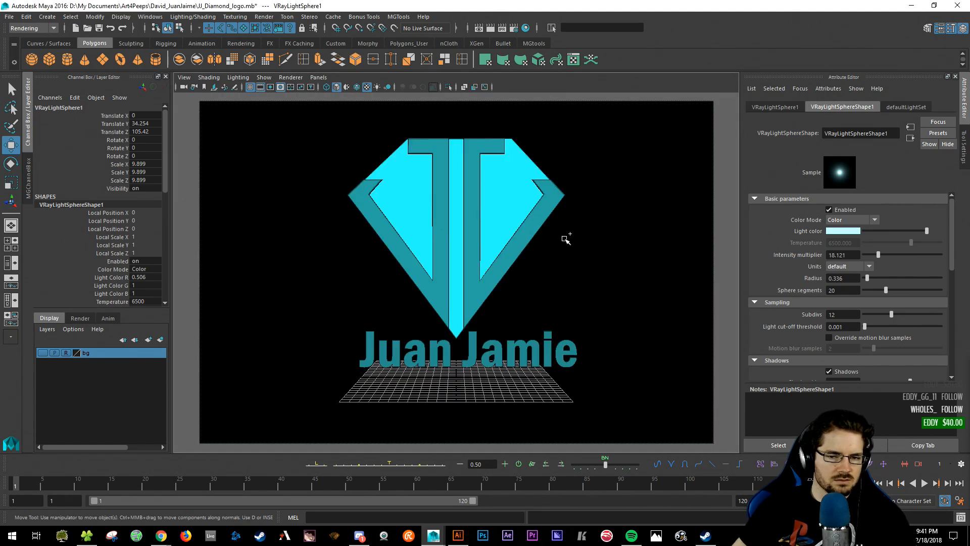
pyautogui.hotkey('ctrl', 'shift', 'Escape')
pyautogui.moveTo(405, 124); pyautogui.dragTo(969, 141)
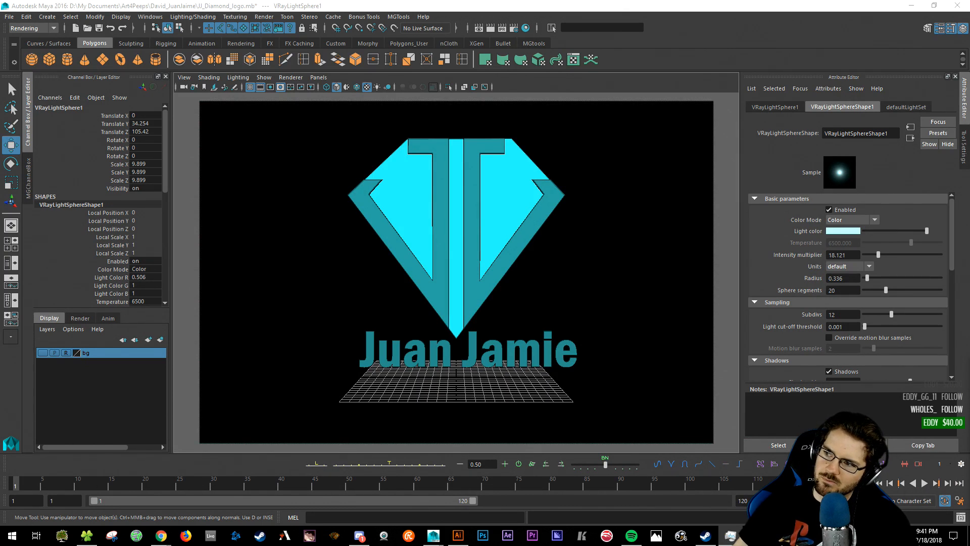
pyautogui.hotkey('alt', 'F4')
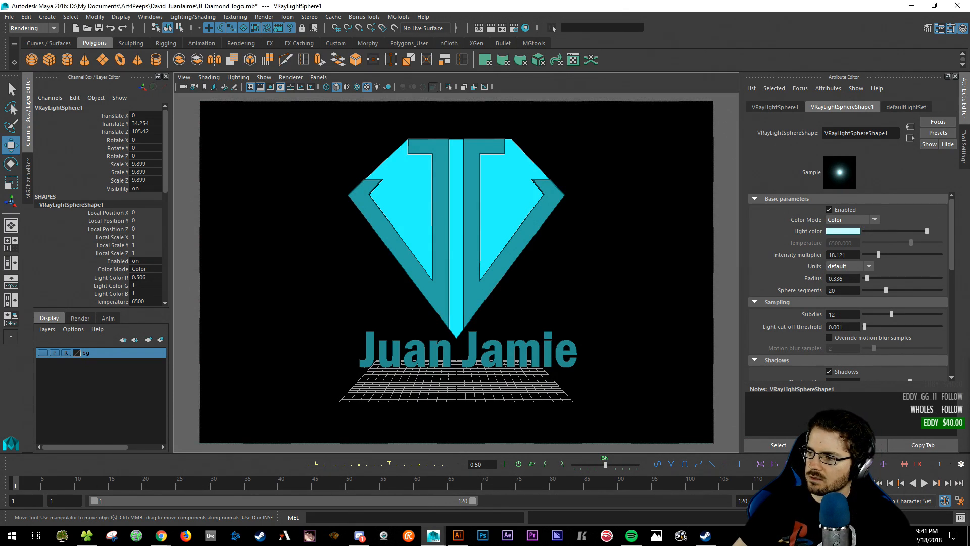
pyautogui.hotkey('alt', 'Tab')
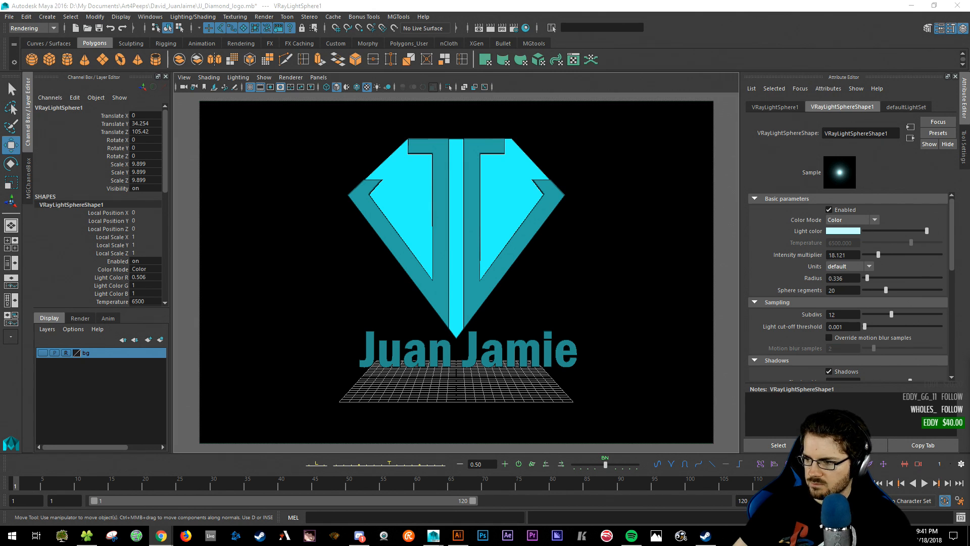
pyautogui.click(607, 5)
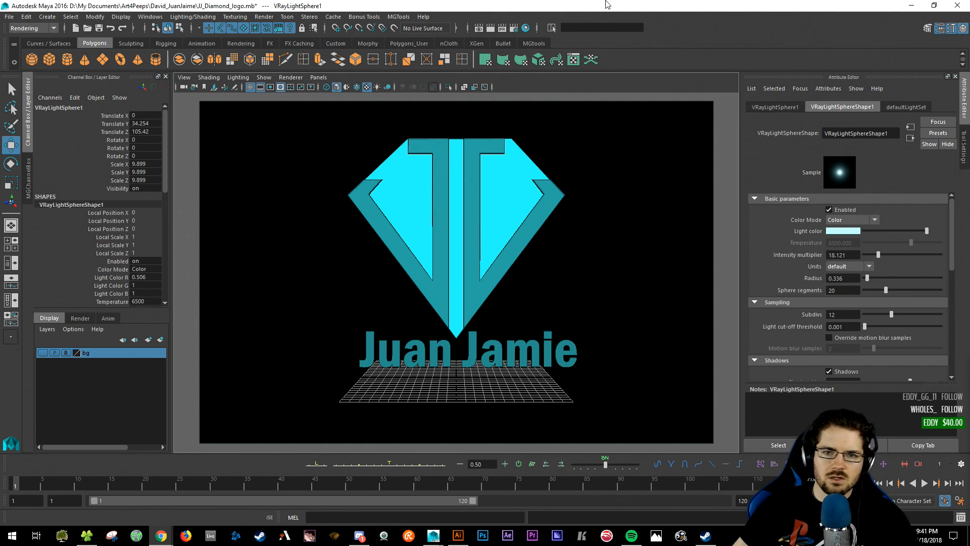
pyautogui.hotkey('alt', 'Tab')
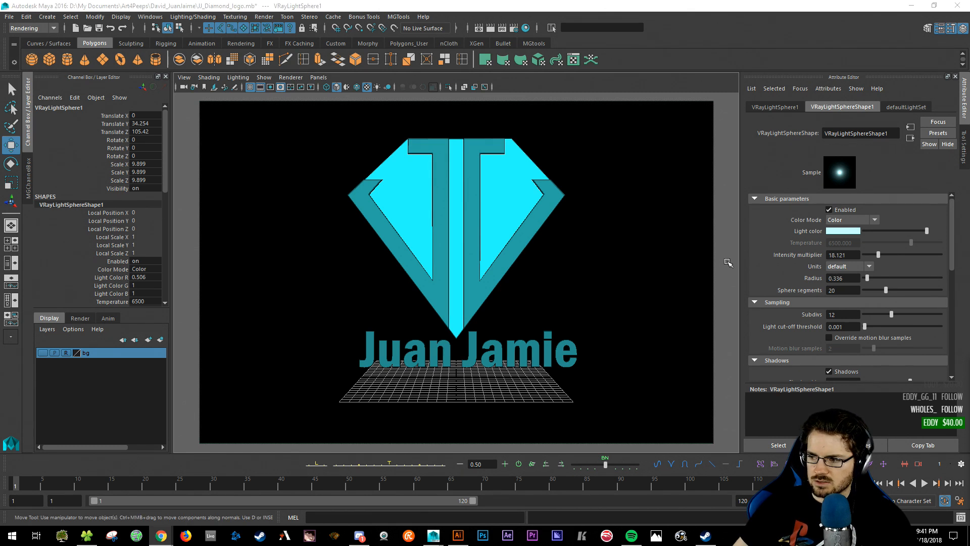
pyautogui.hotkey('alt', 'Tab')
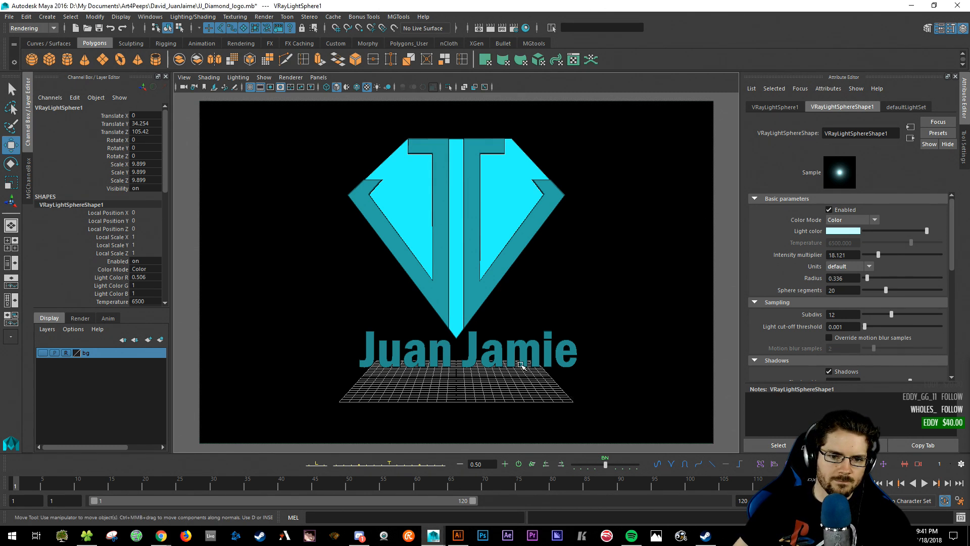
pyautogui.click(520, 365)
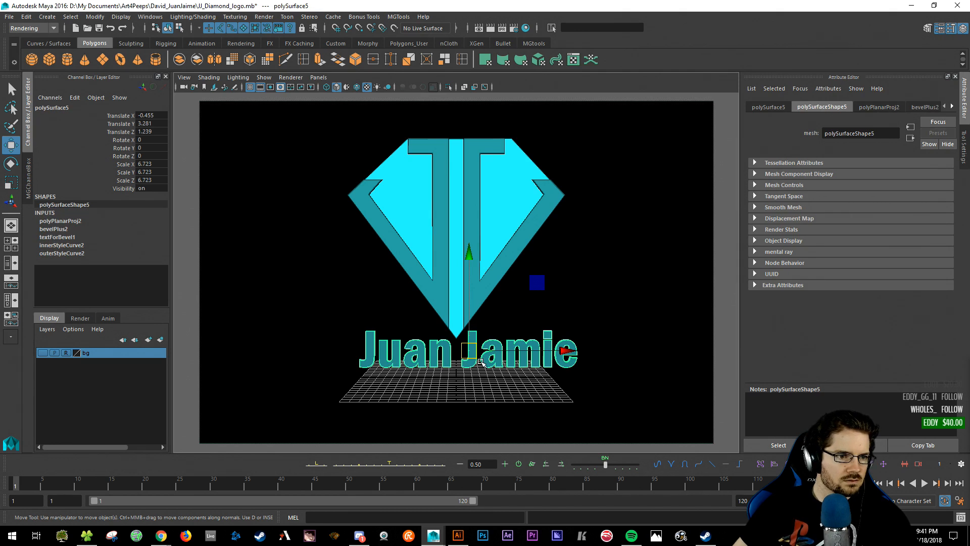
pyautogui.click(28, 180)
pyautogui.moveTo(87, 116); pyautogui.dragTo(91, 183)
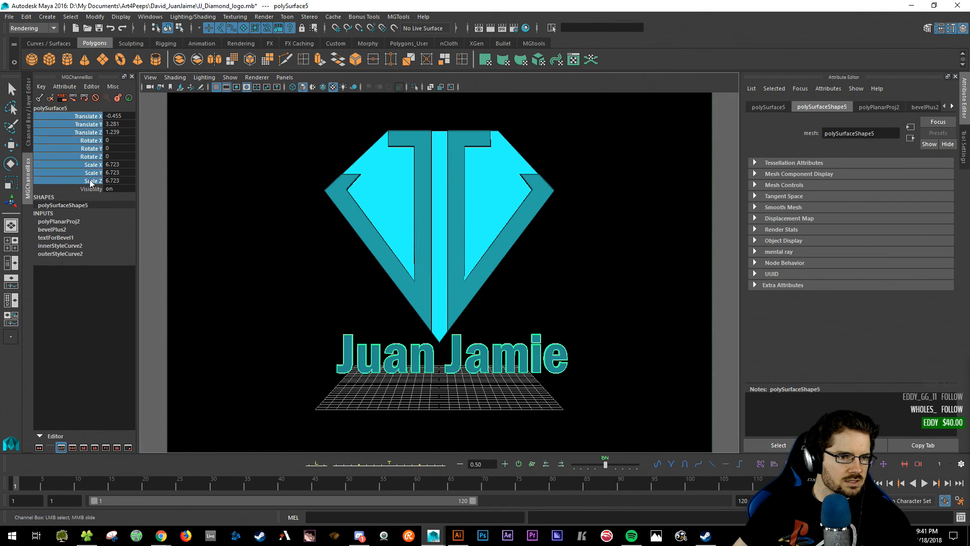
pyautogui.rightClick(86, 132)
pyautogui.click(84, 131)
pyautogui.press('w')
pyautogui.click(322, 342)
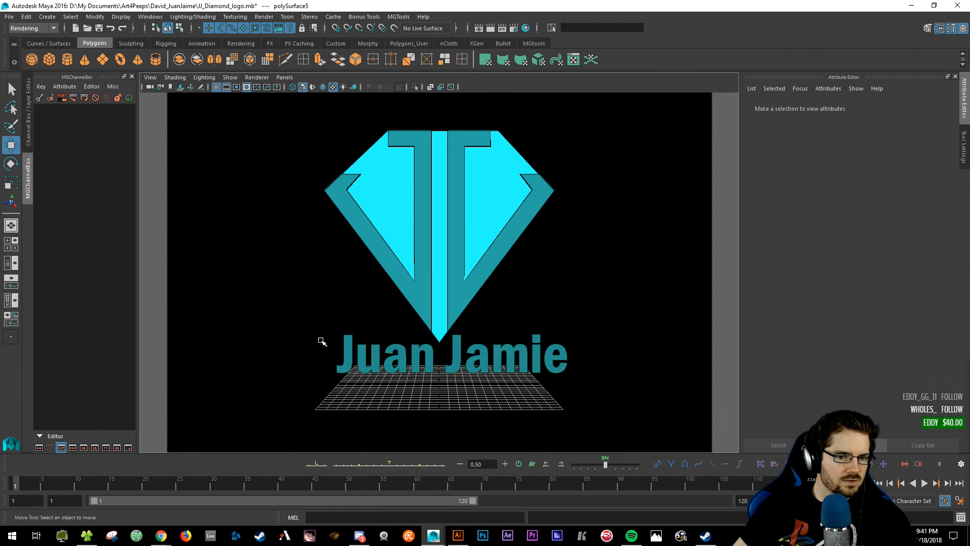
pyautogui.moveTo(321, 342); pyautogui.dragTo(558, 378)
pyautogui.press('Delete')
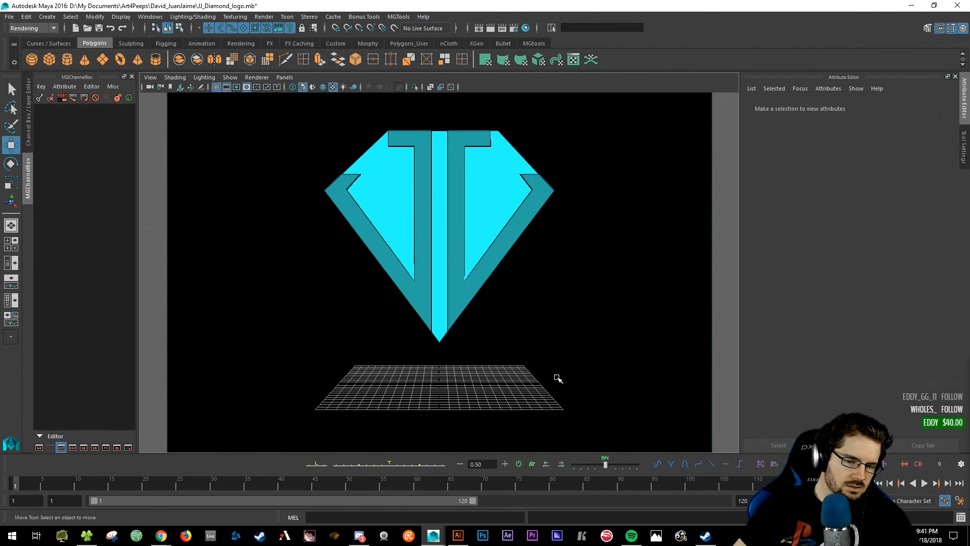
pyautogui.click(51, 28)
pyautogui.click(30, 28)
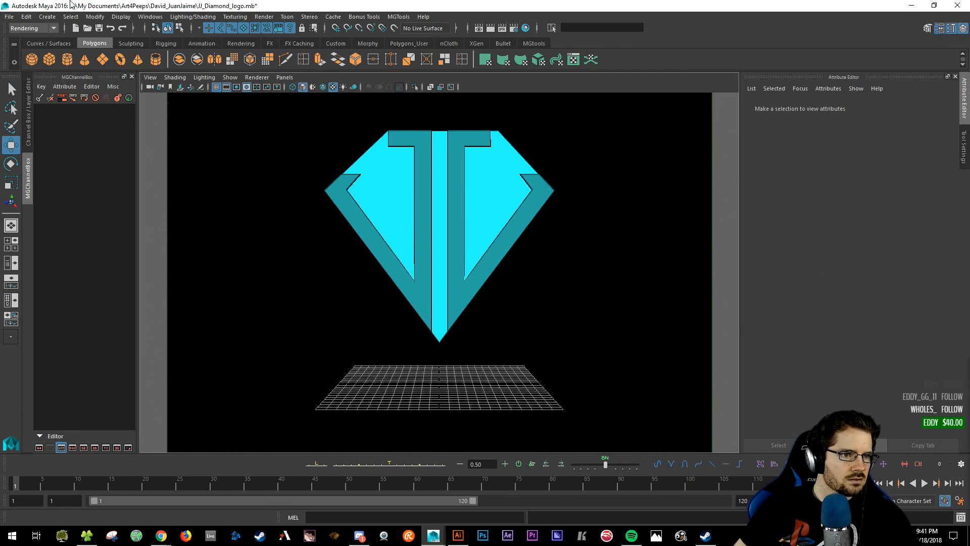
pyautogui.click(50, 22)
pyautogui.click(163, 106)
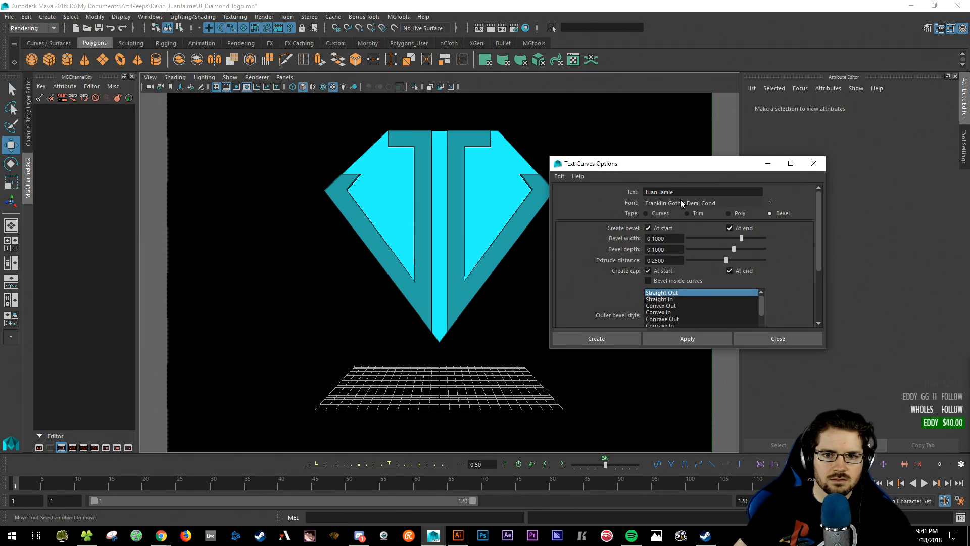
pyautogui.write('Jaime')
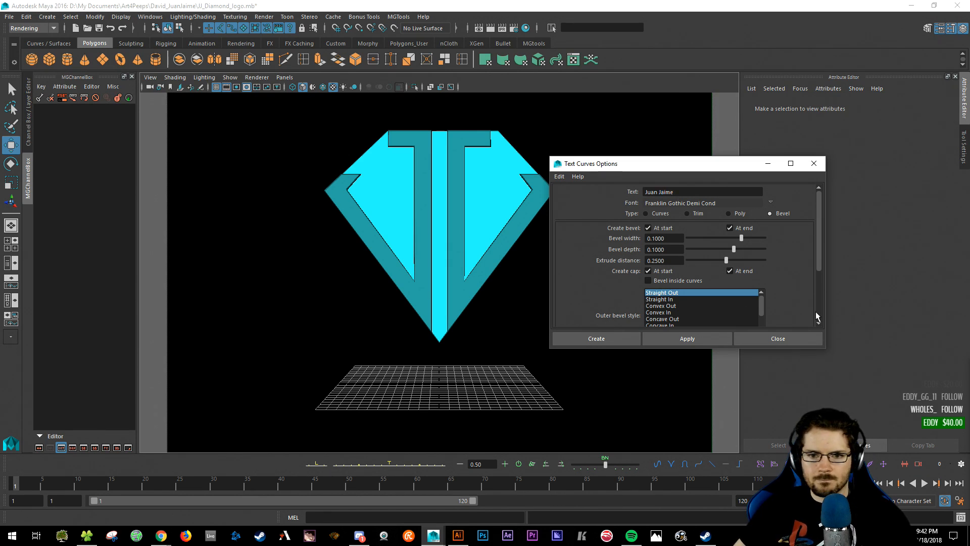
pyautogui.click(591, 338)
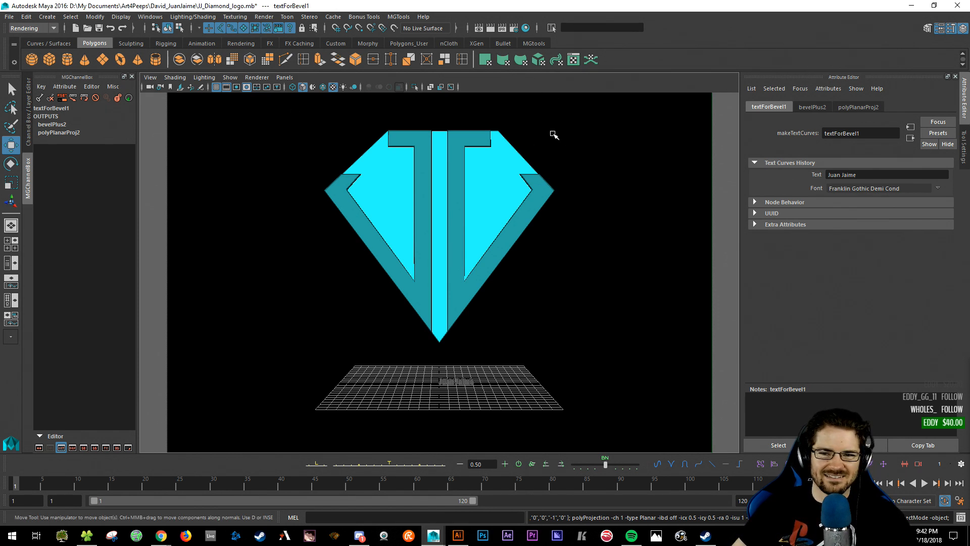
pyautogui.click(430, 376)
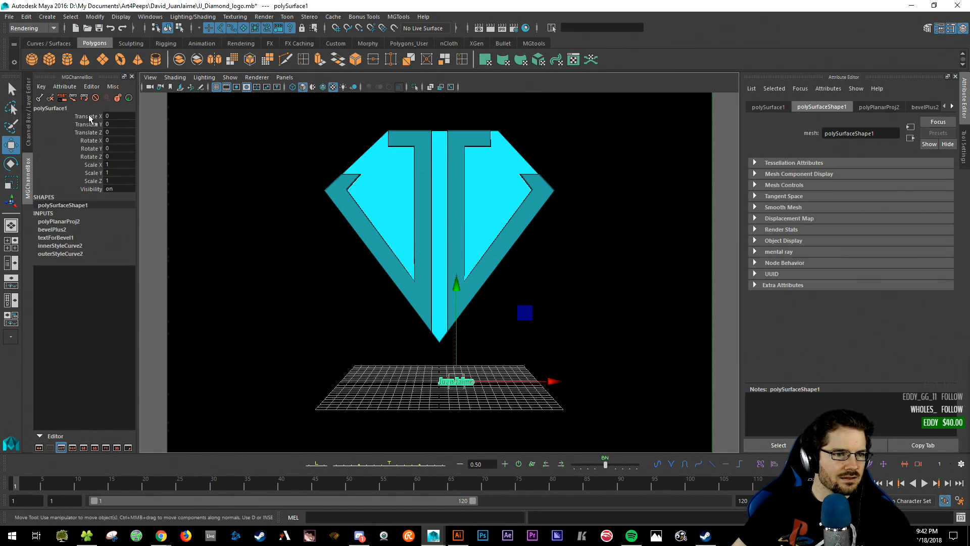
pyautogui.moveTo(93, 117); pyautogui.dragTo(94, 180)
pyautogui.rightClick(79, 135)
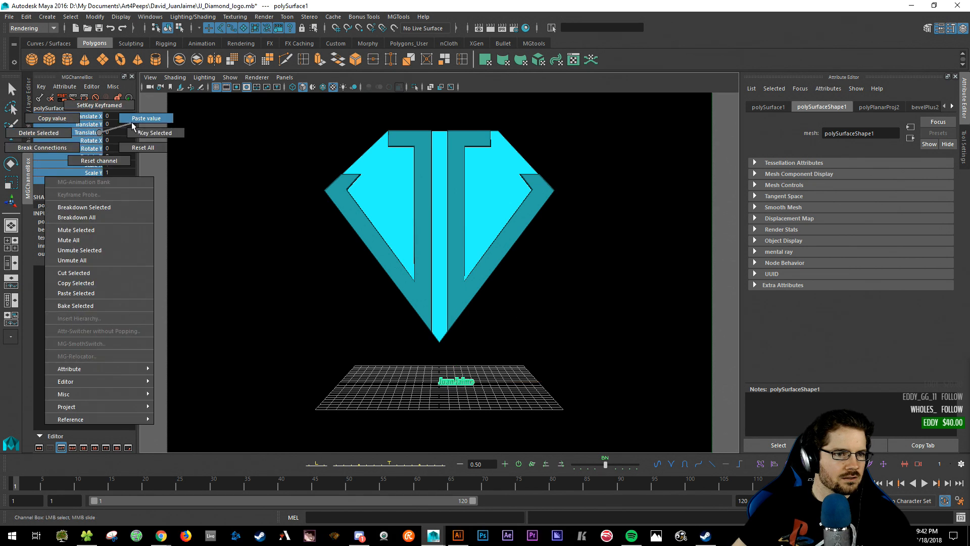
pyautogui.click(129, 125)
# - Set the bevelPlus2 bevel Width and Depth to 0.02
pyautogui.click(56, 230)
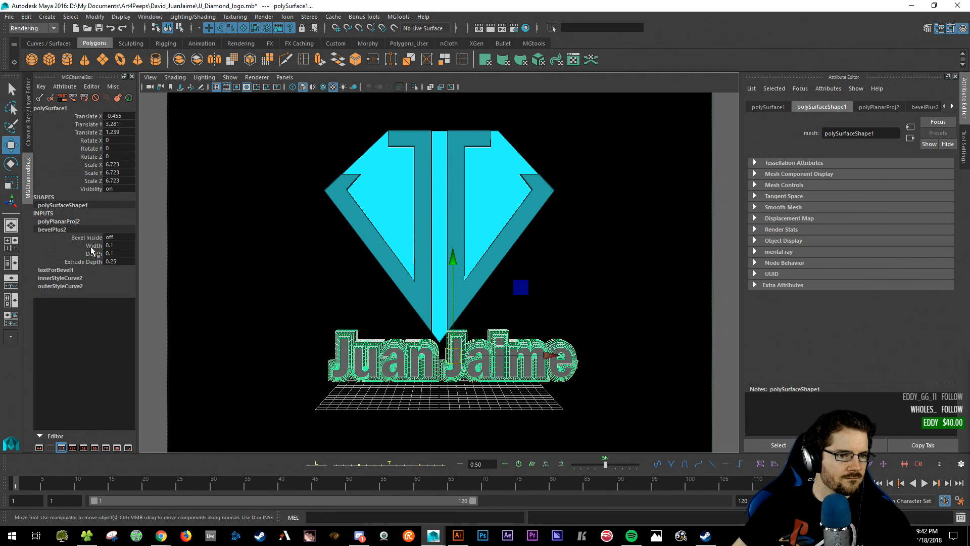
pyautogui.moveTo(93, 245); pyautogui.dragTo(94, 253)
pyautogui.scroll(-5, 454, 268)
pyautogui.keyDown('alt'); pyautogui.moveTo(495, 230); pyautogui.dragTo(486, 367); pyautogui.keyUp('alt')
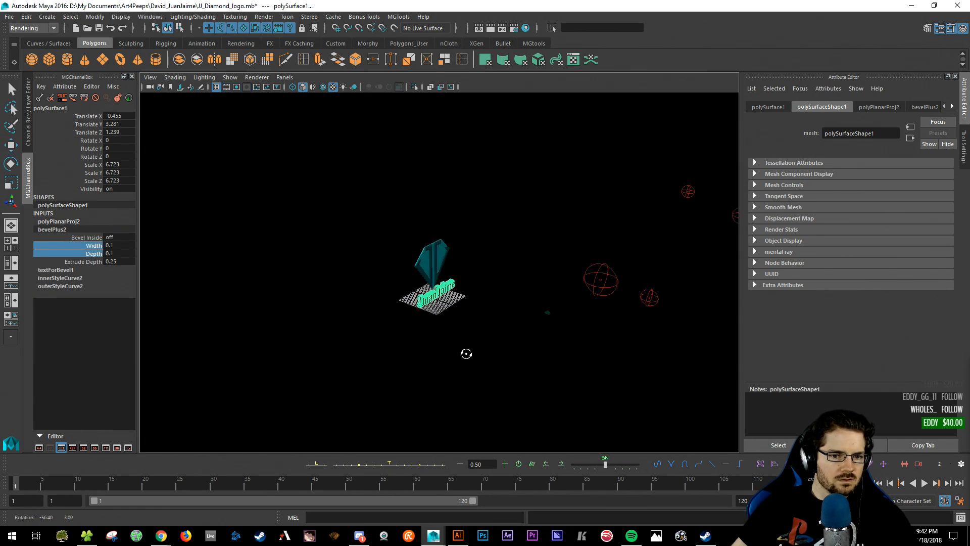
pyautogui.press('f')
pyautogui.keyDown('alt'); pyautogui.moveTo(313, 311); pyautogui.dragTo(256, 301); pyautogui.keyUp('alt')
pyautogui.moveTo(256, 301)
pyautogui.mouseDown(button='middle')
pyautogui.moveTo(283, 302)
pyautogui.moveTo(223, 303)
pyautogui.moveTo(249, 302)
pyautogui.mouseUp(button='middle')
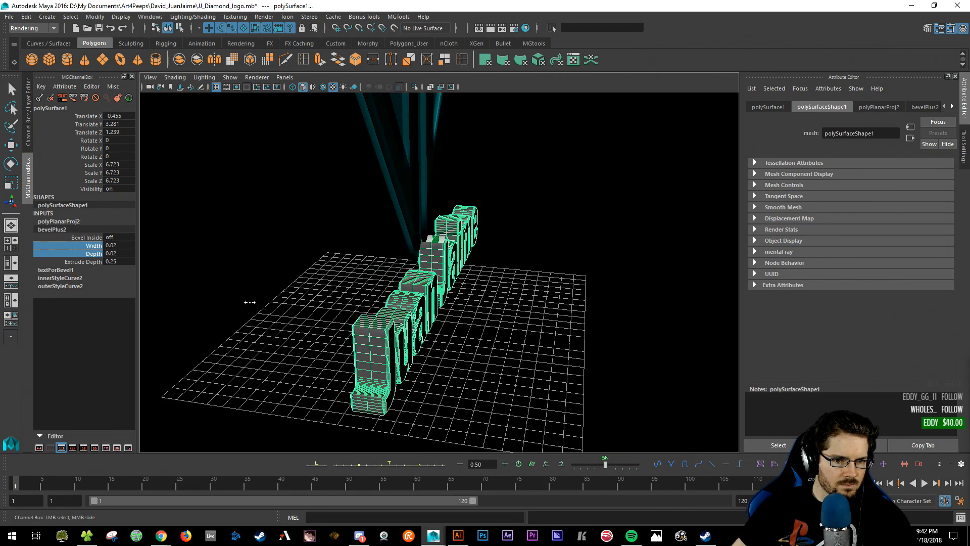
# - Reduce the text's Extrude Depth to 0.04 and return to the front camera view
pyautogui.click(75, 262)
pyautogui.moveTo(435, 316)
pyautogui.mouseDown(button='middle')
pyautogui.moveTo(421, 316)
pyautogui.moveTo(434, 316)
pyautogui.mouseUp(button='middle')
pyautogui.moveTo(434, 317)
pyautogui.keyDown('alt'); pyautogui.mouseDown()
pyautogui.moveTo(373, 314)
pyautogui.moveTo(419, 314)
pyautogui.mouseUp(); pyautogui.keyUp('alt')
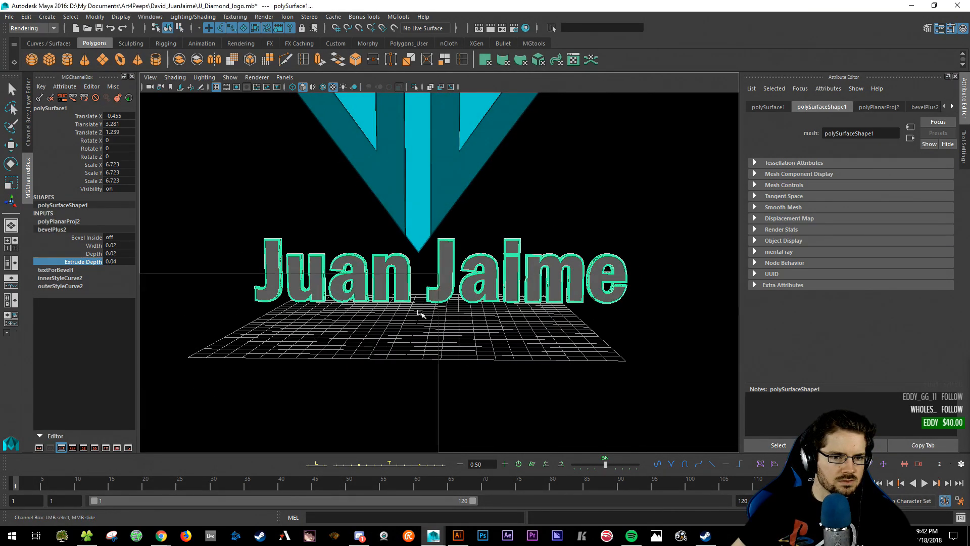
pyautogui.press('space')
pyautogui.press('space')
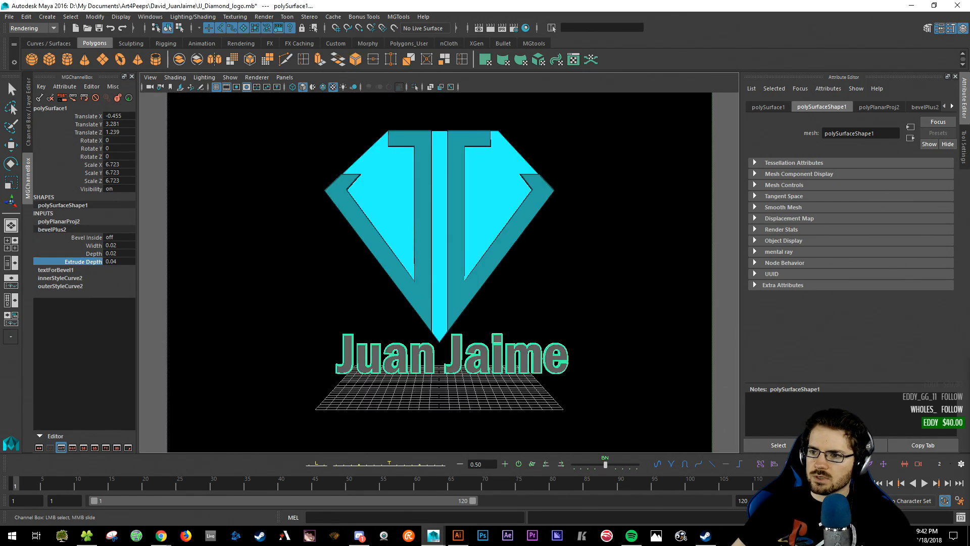
pyautogui.press('w')
pyautogui.click(623, 318)
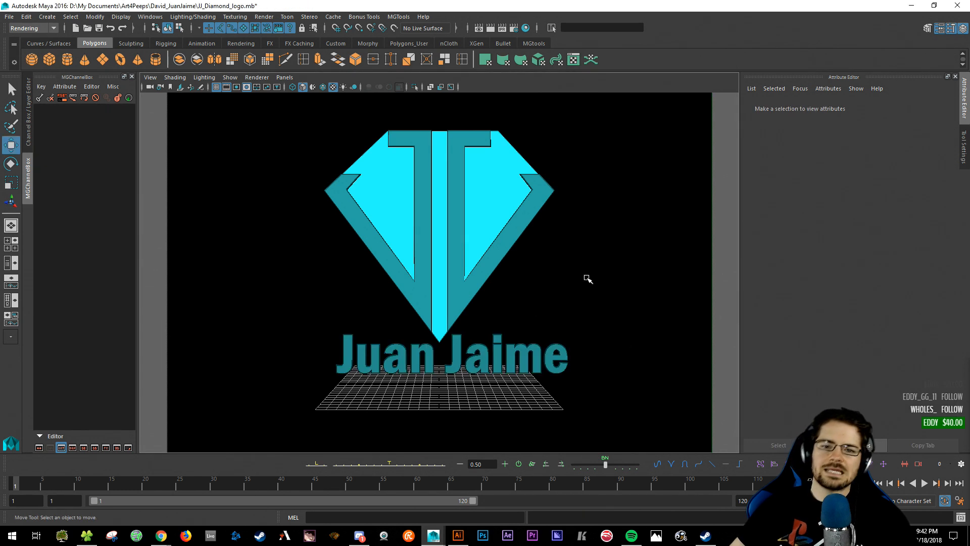
pyautogui.moveTo(551, 407); pyautogui.dragTo(384, 364)
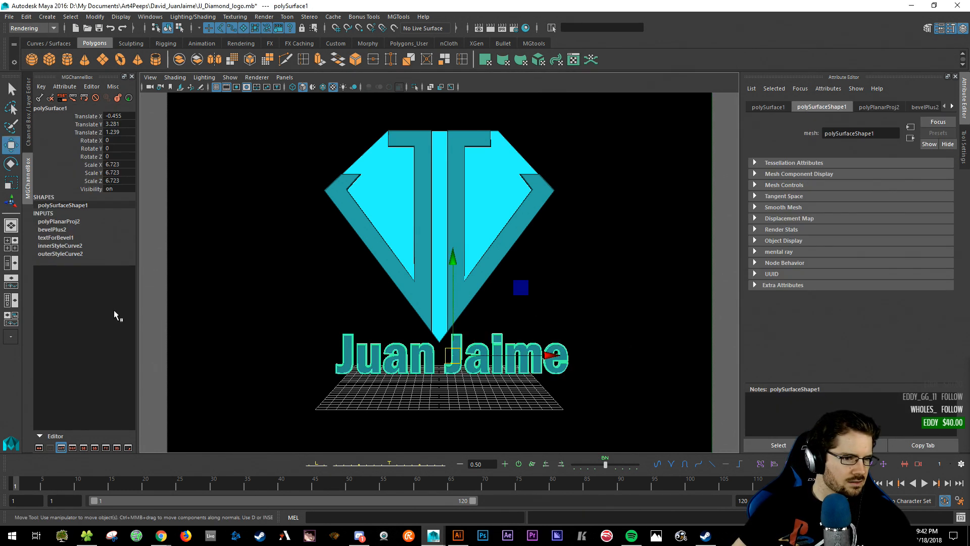
pyautogui.click(67, 238)
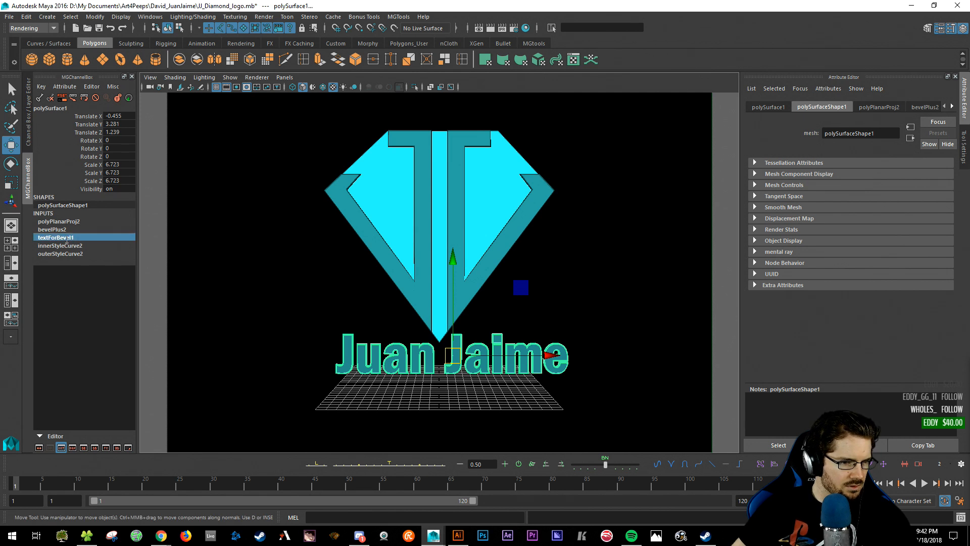
pyautogui.doubleClick(67, 246)
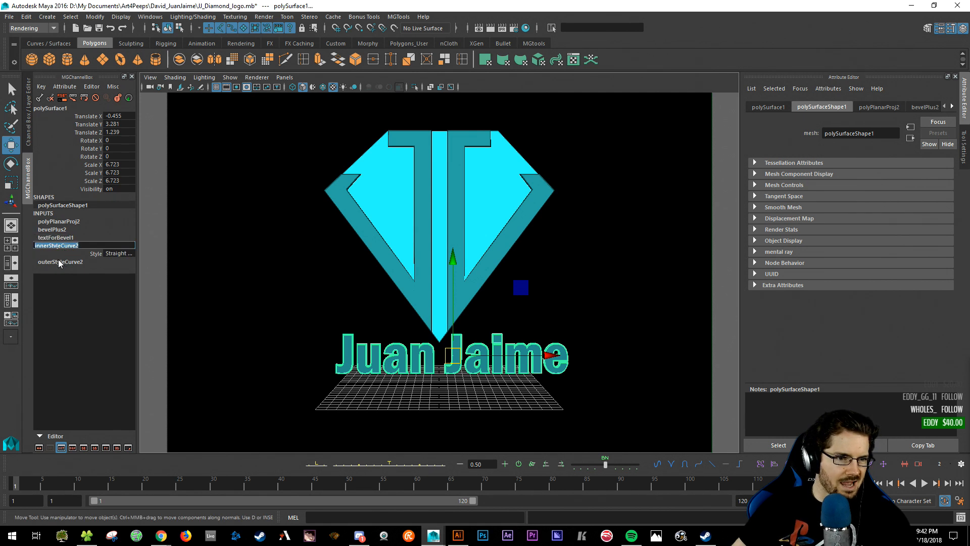
pyautogui.click(58, 221)
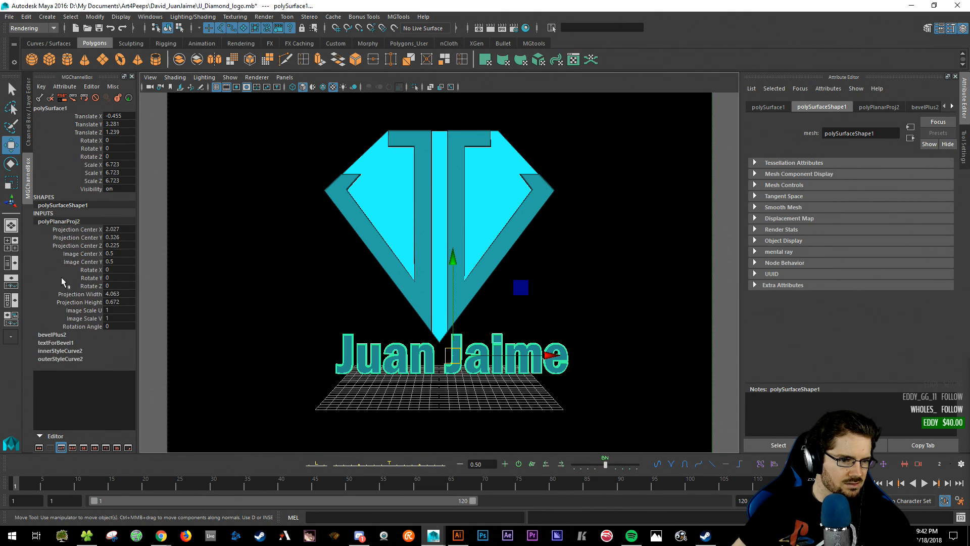
pyautogui.click(69, 341)
pyautogui.click(72, 279)
pyautogui.doubleClick(66, 254)
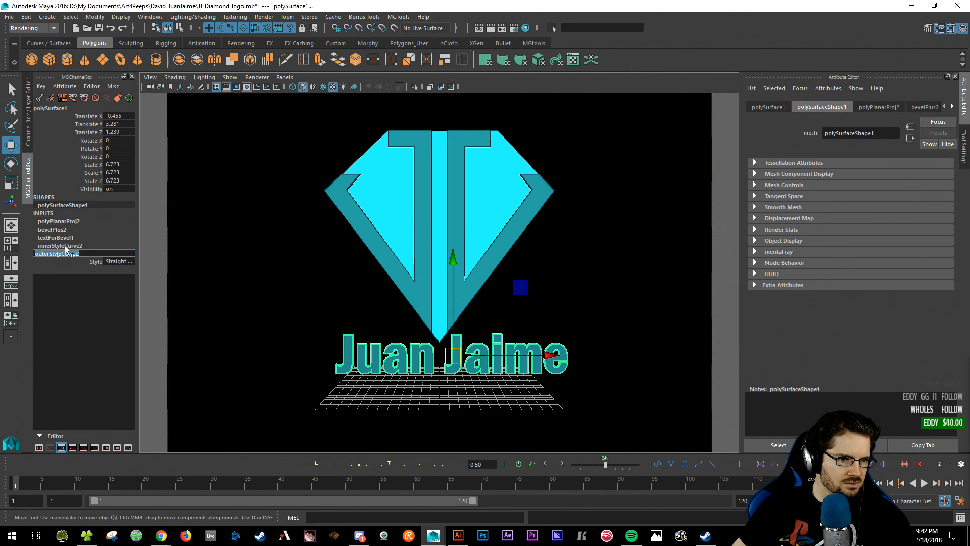
pyautogui.click(65, 247)
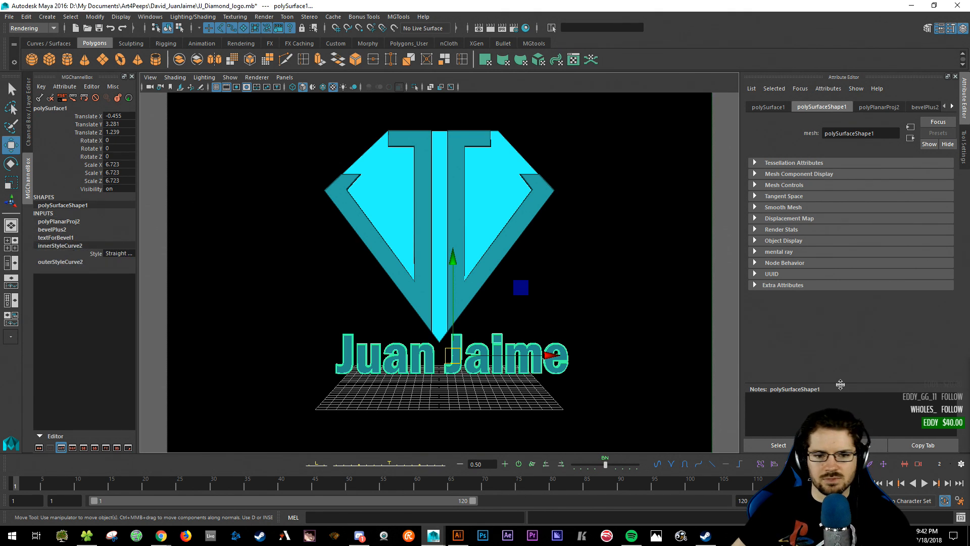
pyautogui.click(554, 326)
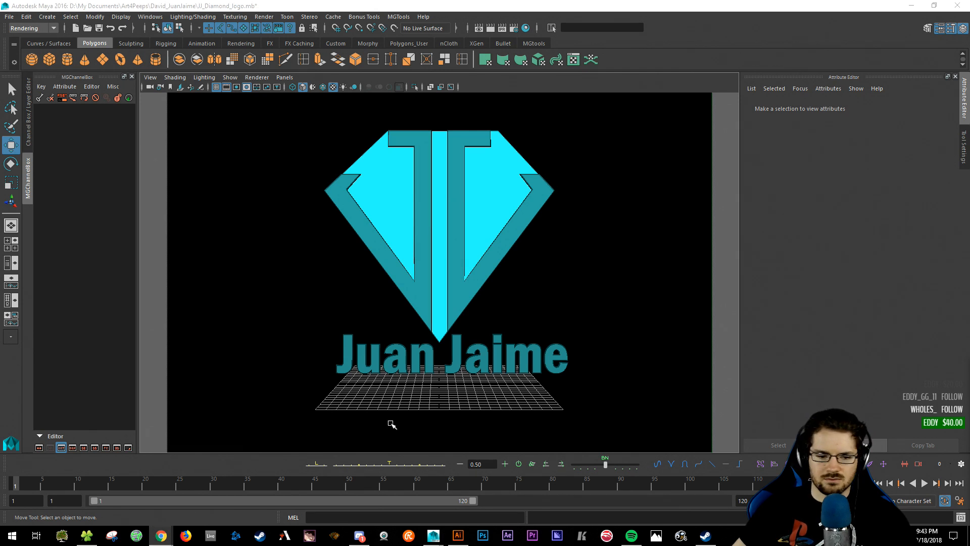
pyautogui.moveTo(168, 542)
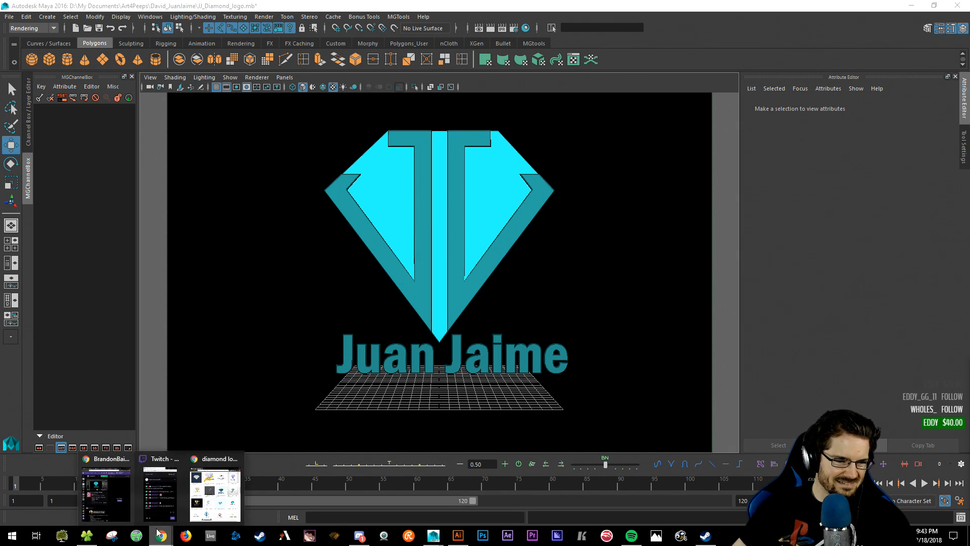
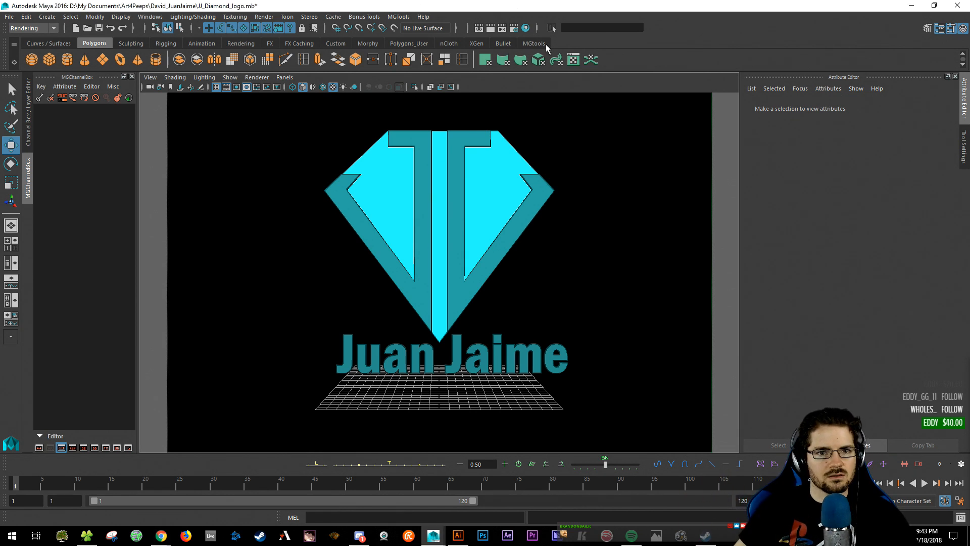
# - Run a V-Ray test render of the logo and close the frame buffer
pyautogui.click(490, 28)
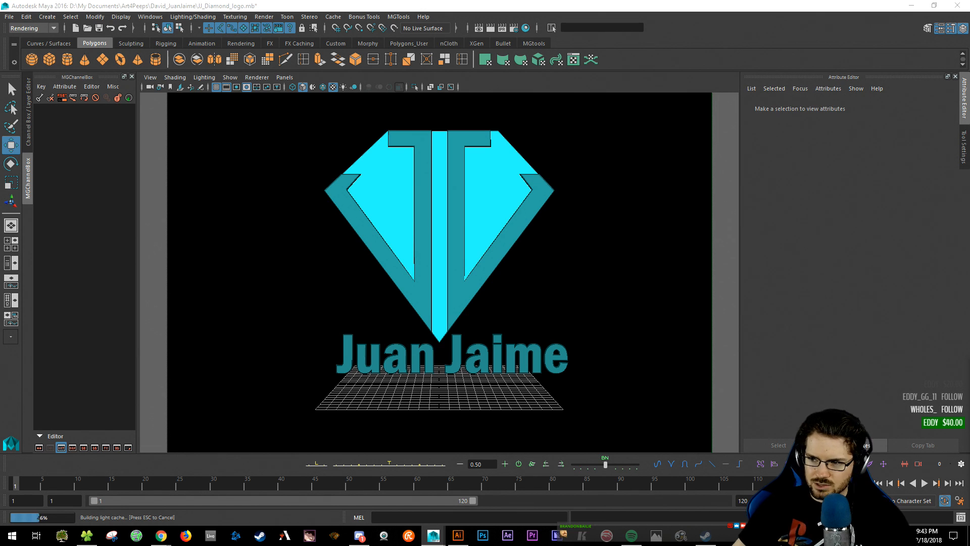
pyautogui.moveTo(0, 104); pyautogui.dragTo(263, 104)
pyautogui.click(750, 103)
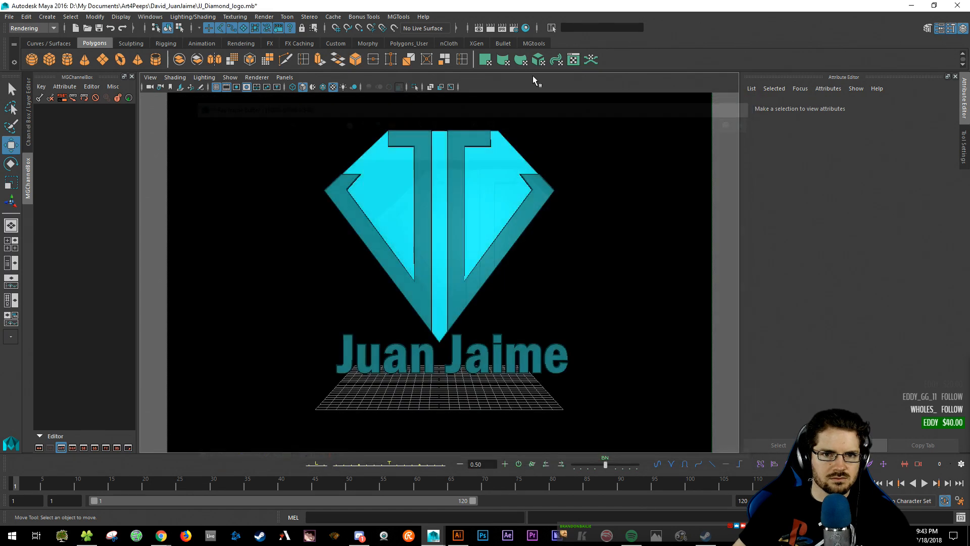
pyautogui.scroll(3, 458, 286)
pyautogui.scroll(-10, 145, 319)
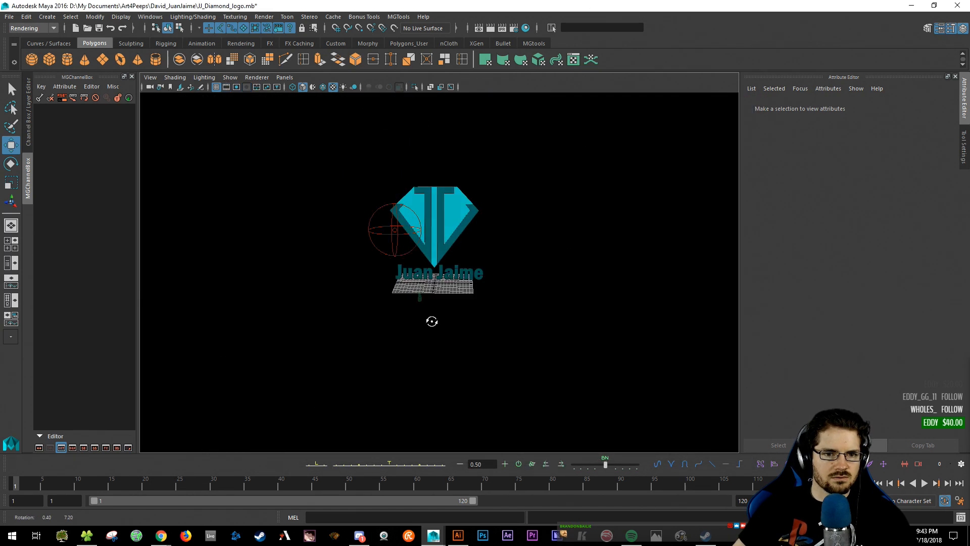
# - Drag the sphere lights in closer to the logo and check the camera framing
pyautogui.keyDown('alt'); pyautogui.moveTo(433, 320); pyautogui.dragTo(628, 444); pyautogui.keyUp('alt')
pyautogui.moveTo(569, 428); pyautogui.dragTo(555, 349)
pyautogui.press('space')
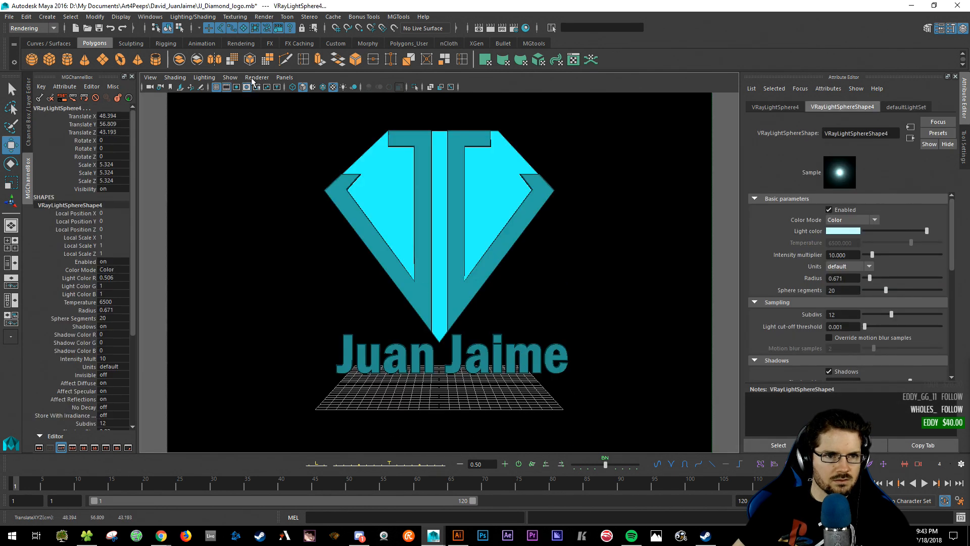
pyautogui.click(256, 79)
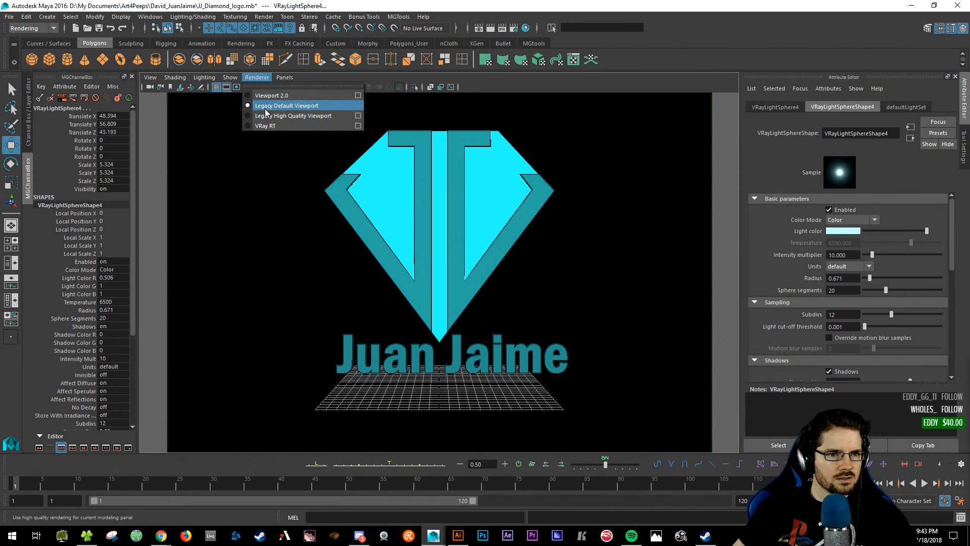
pyautogui.click(266, 109)
pyautogui.press('space')
pyautogui.press('space')
pyautogui.keyDown('alt'); pyautogui.moveTo(480, 234); pyautogui.dragTo(414, 260); pyautogui.keyUp('alt')
pyautogui.keyDown('alt'); pyautogui.moveTo(414, 260); pyautogui.dragTo(466, 295, button='right'); pyautogui.keyUp('alt')
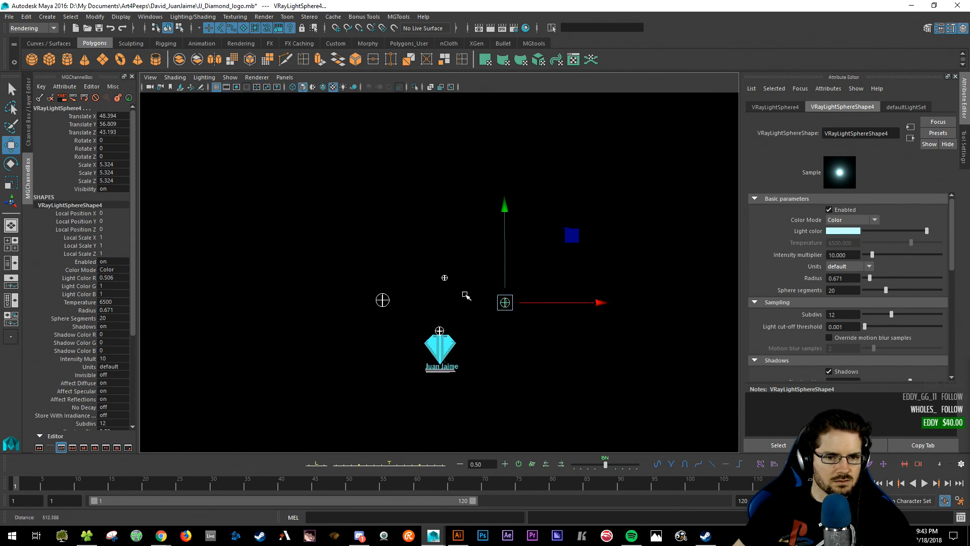
pyautogui.keyDown('alt'); pyautogui.moveTo(466, 296); pyautogui.dragTo(484, 203, button='middle'); pyautogui.keyUp('alt')
# - Lower and fine-tune the selected sphere light, then inspect the light layout from several angles
pyautogui.moveTo(524, 209); pyautogui.dragTo(520, 263)
pyautogui.keyDown('alt'); pyautogui.moveTo(435, 258); pyautogui.dragTo(460, 283, button='right'); pyautogui.keyUp('alt')
pyautogui.keyDown('alt'); pyautogui.moveTo(479, 280); pyautogui.dragTo(389, 326); pyautogui.keyUp('alt')
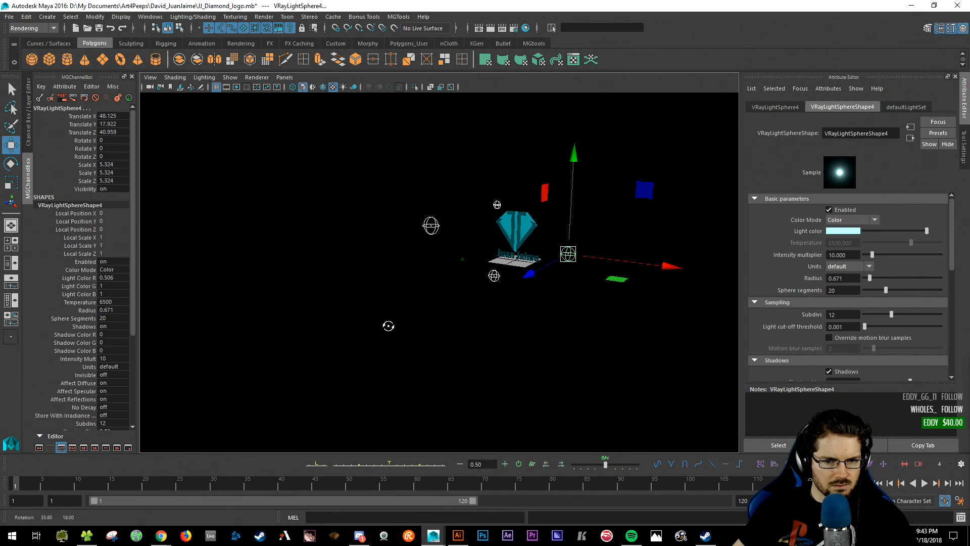
pyautogui.keyDown('alt'); pyautogui.moveTo(408, 321); pyautogui.dragTo(507, 322, button='right'); pyautogui.keyUp('alt')
pyautogui.keyDown('alt'); pyautogui.moveTo(507, 323); pyautogui.dragTo(524, 326); pyautogui.keyUp('alt')
pyautogui.keyDown('alt'); pyautogui.moveTo(524, 326); pyautogui.dragTo(499, 332, button='middle'); pyautogui.keyUp('alt')
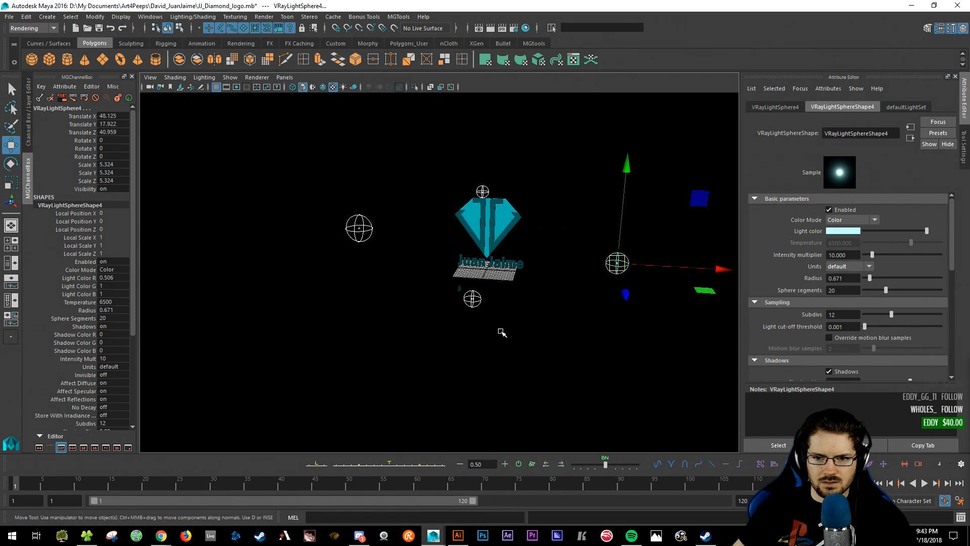
pyautogui.keyDown('alt'); pyautogui.moveTo(502, 332); pyautogui.dragTo(524, 342); pyautogui.keyUp('alt')
pyautogui.keyDown('alt'); pyautogui.moveTo(455, 314); pyautogui.dragTo(481, 340); pyautogui.keyUp('alt')
pyautogui.press('space')
pyautogui.press('space')
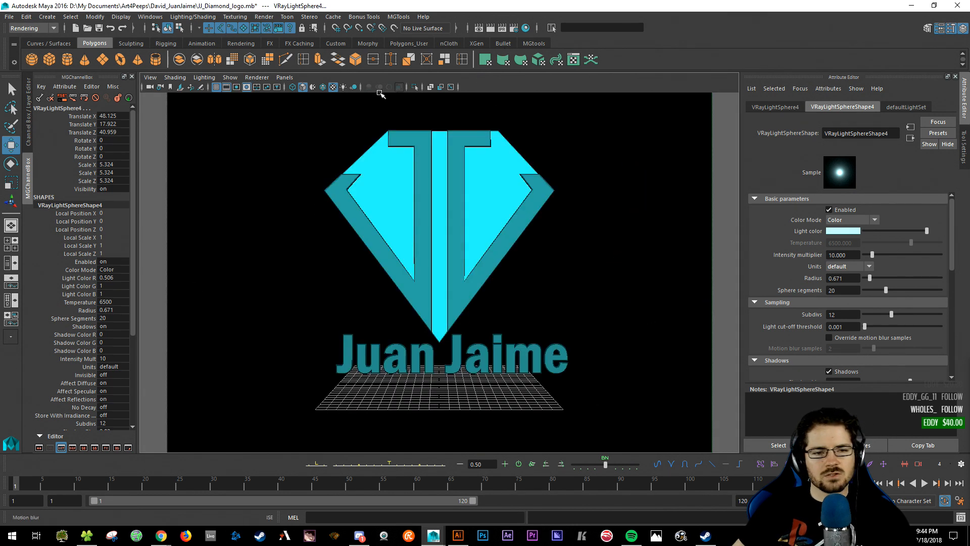
pyautogui.press('space')
pyautogui.press('space')
pyautogui.keyDown('alt'); pyautogui.moveTo(491, 248); pyautogui.dragTo(388, 270, button='right'); pyautogui.keyUp('alt')
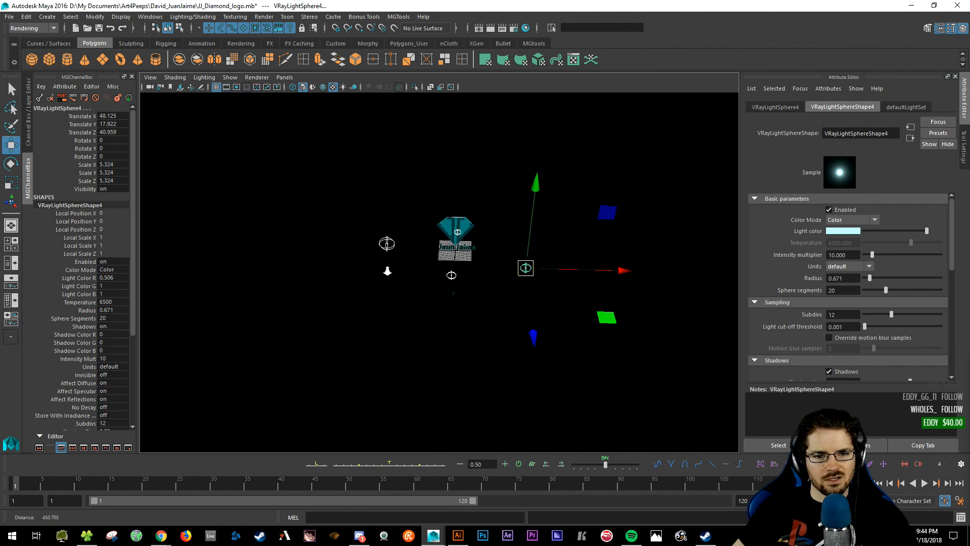
pyautogui.keyDown('alt'); pyautogui.moveTo(388, 270); pyautogui.dragTo(396, 248); pyautogui.keyUp('alt')
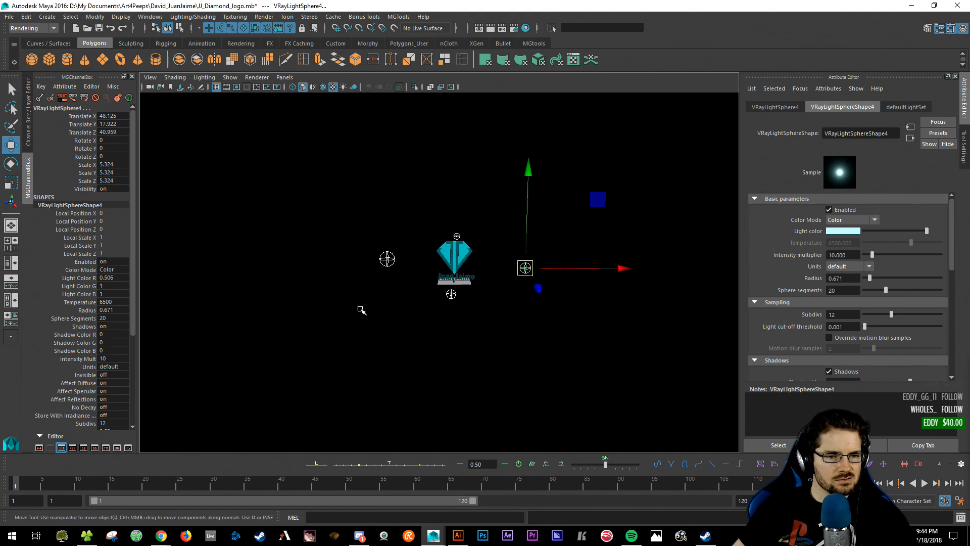
pyautogui.keyDown('alt'); pyautogui.moveTo(362, 310); pyautogui.dragTo(348, 316); pyautogui.keyUp('alt')
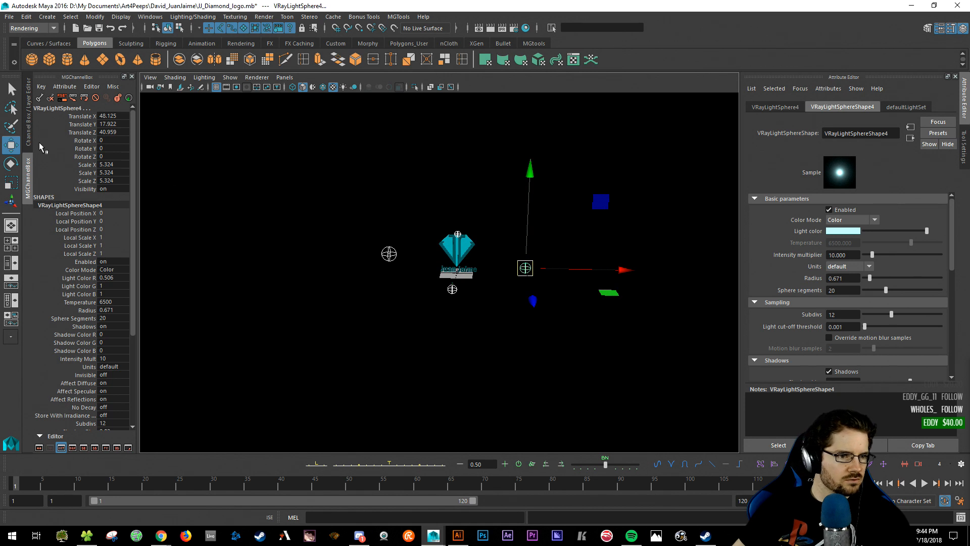
# - Create a V-Ray Dome Light and scale it up to enclose the whole scene
pyautogui.click(47, 17)
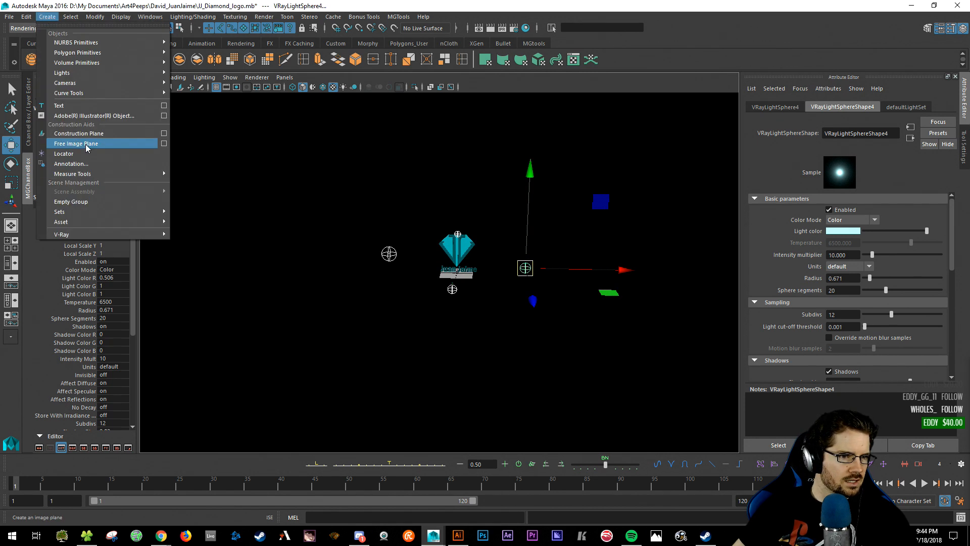
pyautogui.moveTo(86, 72)
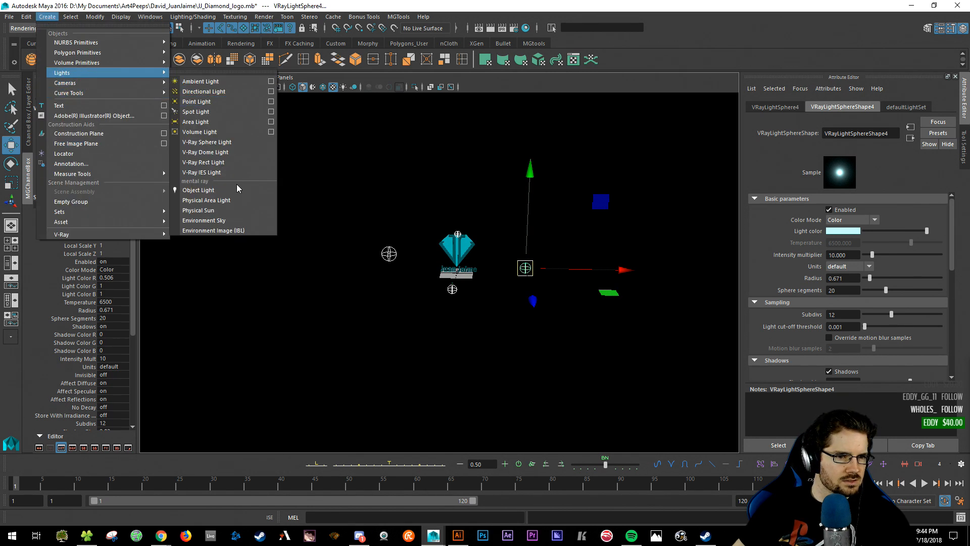
pyautogui.click(212, 152)
pyautogui.press('r')
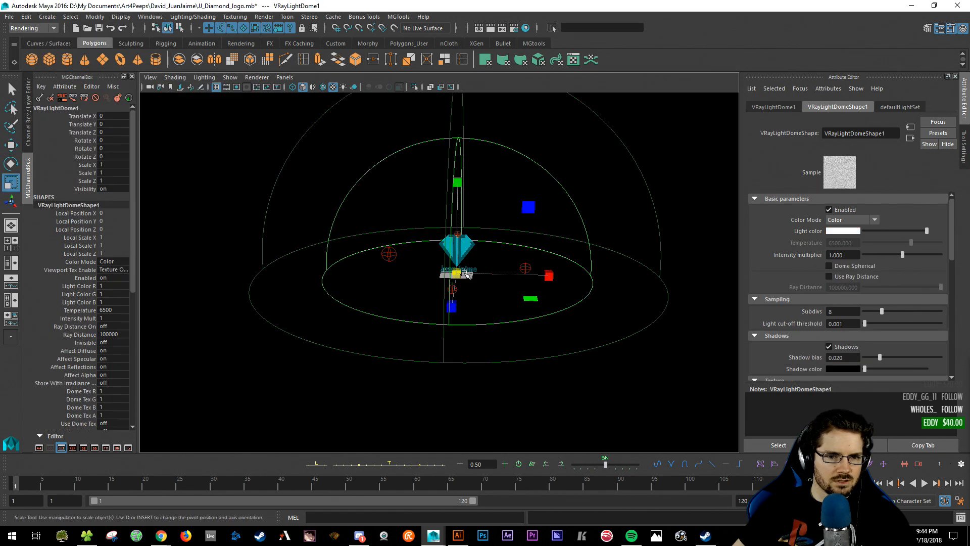
pyautogui.moveTo(456, 274); pyautogui.dragTo(528, 282)
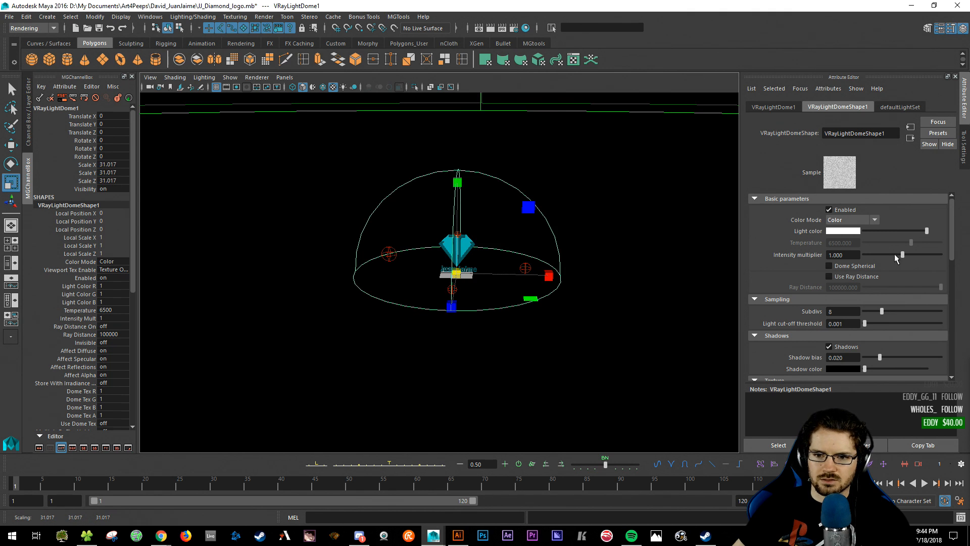
# - Set the dome light Intensity multiplier to 0.644 and Subdivs to 15
pyautogui.moveTo(893, 255); pyautogui.dragTo(888, 256)
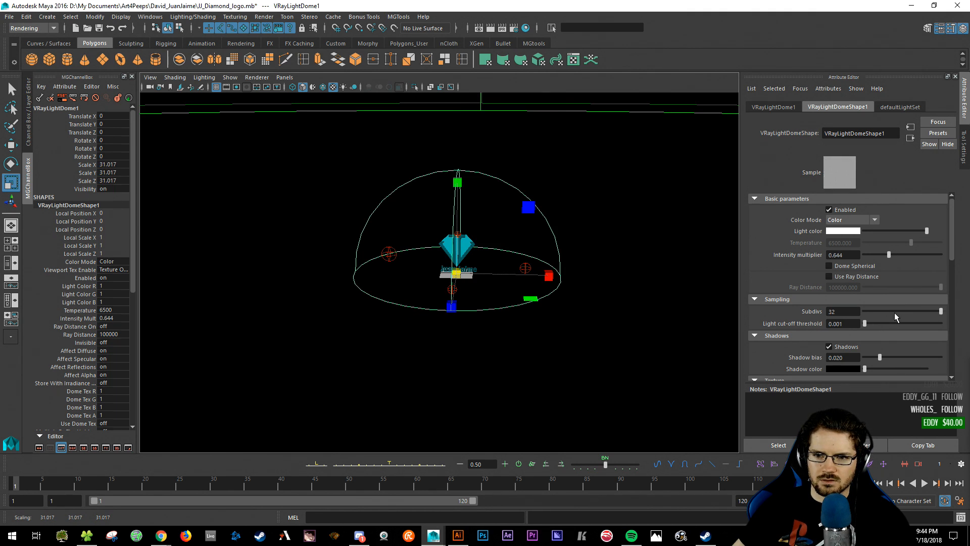
pyautogui.click(908, 311)
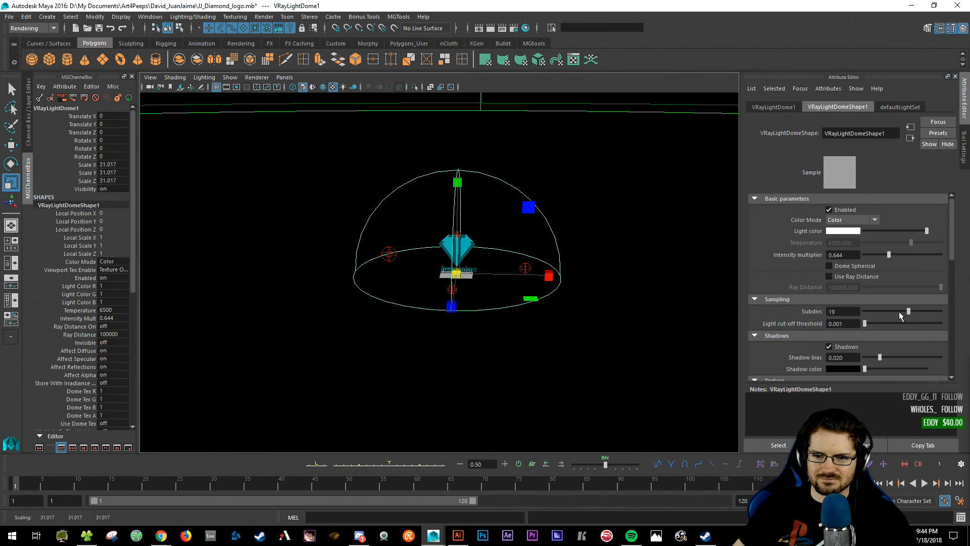
pyautogui.click(899, 311)
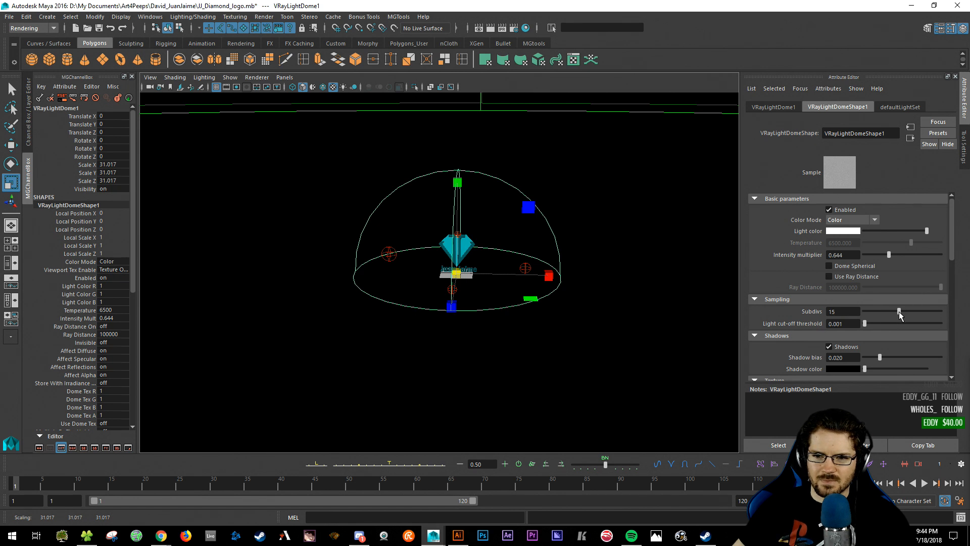
pyautogui.click(832, 277)
pyautogui.click(829, 277)
pyautogui.click(829, 266)
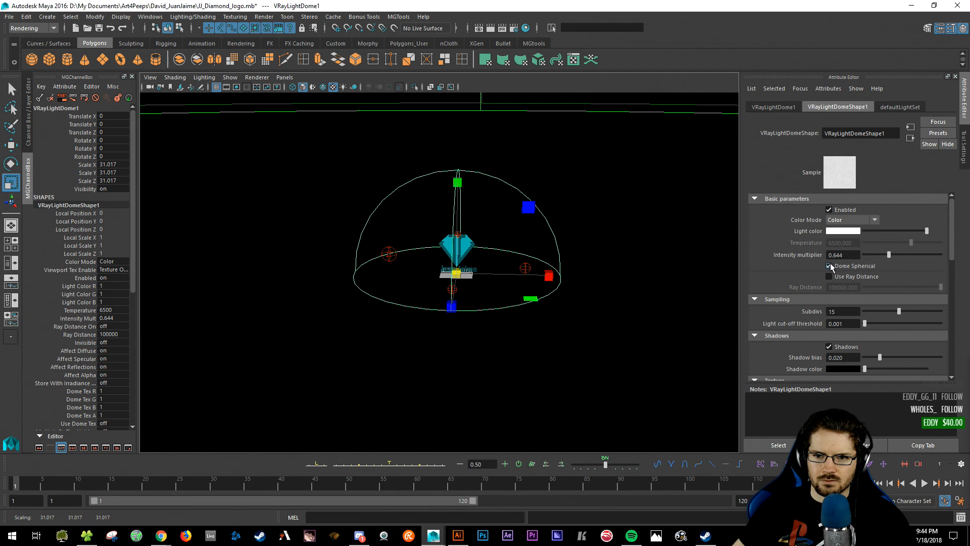
pyautogui.click(830, 265)
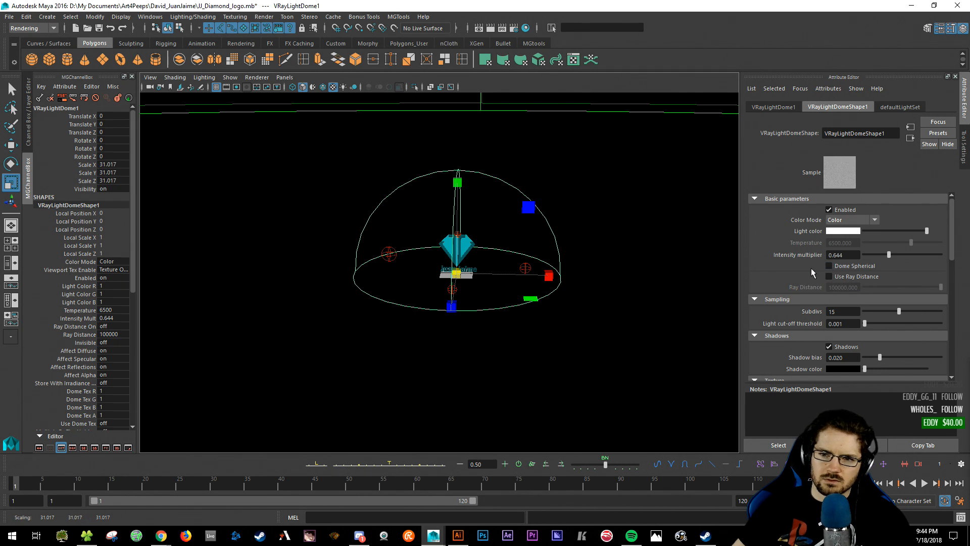
pyautogui.keyDown('alt'); pyautogui.moveTo(395, 262); pyautogui.dragTo(624, 313, button='right'); pyautogui.keyUp('alt')
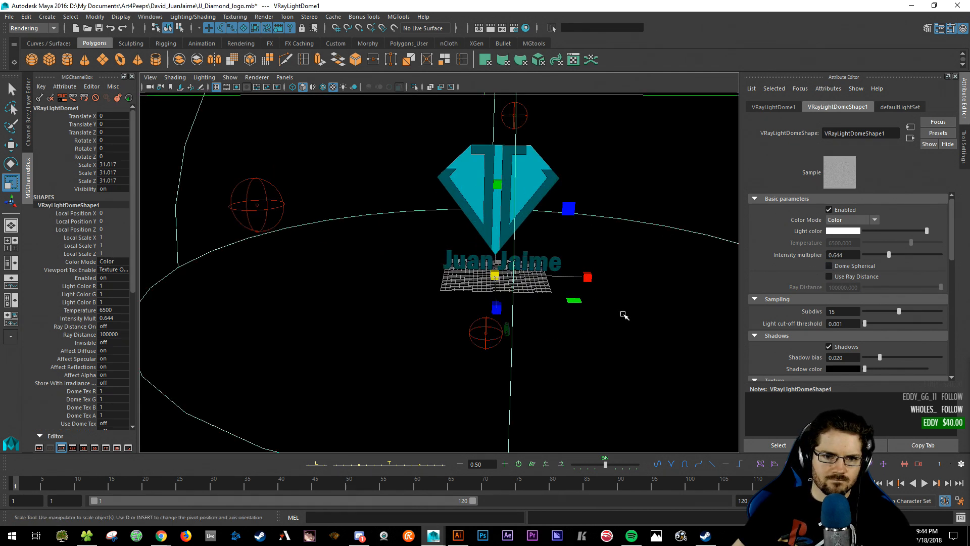
pyautogui.press('space')
pyautogui.press('space')
# - Run a test render with the dome light and close the frame buffer
pyautogui.press('q')
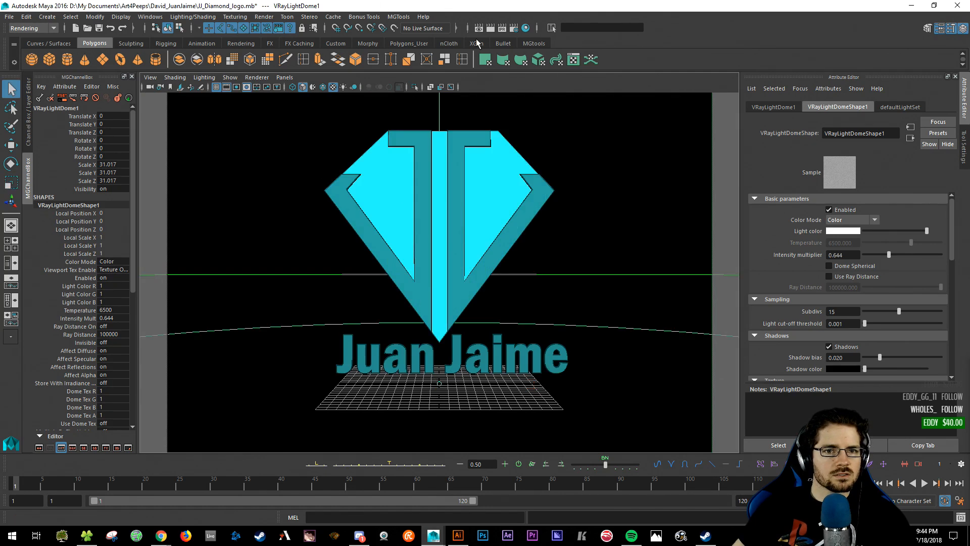
pyautogui.click(491, 28)
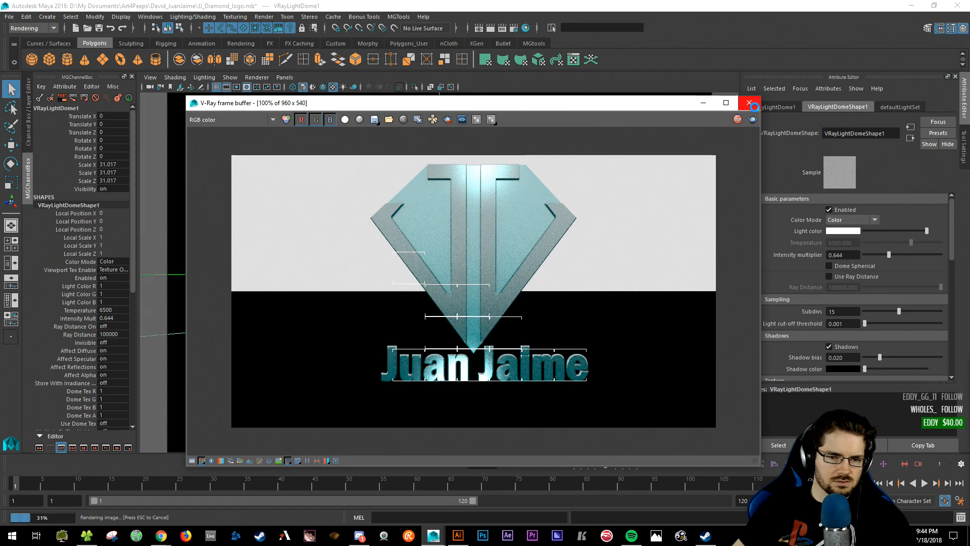
pyautogui.click(752, 105)
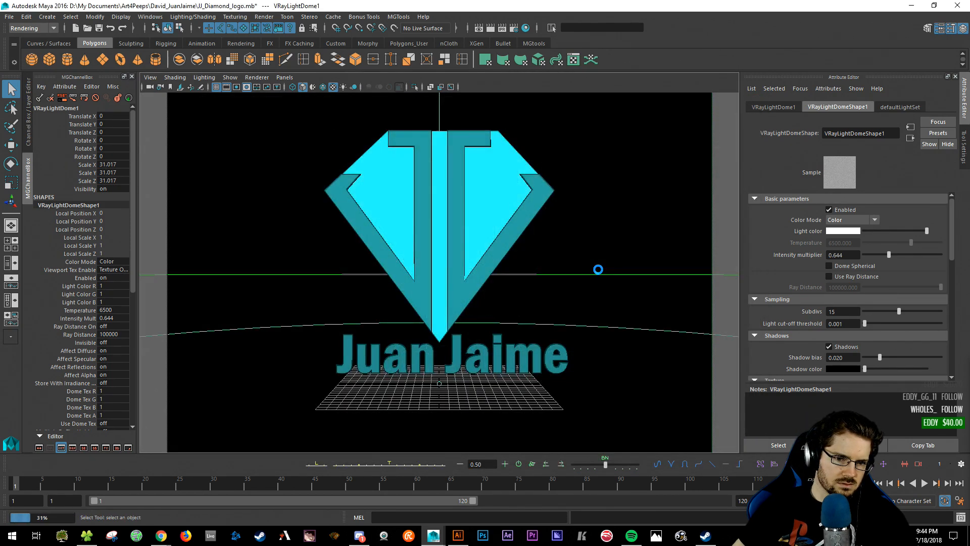
pyautogui.scroll(-6, 578, 191)
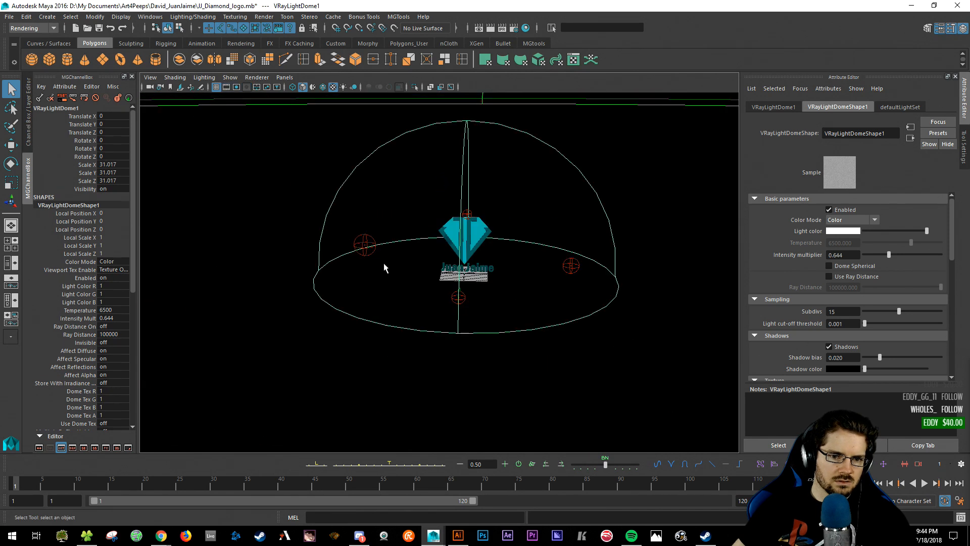
pyautogui.click(607, 327)
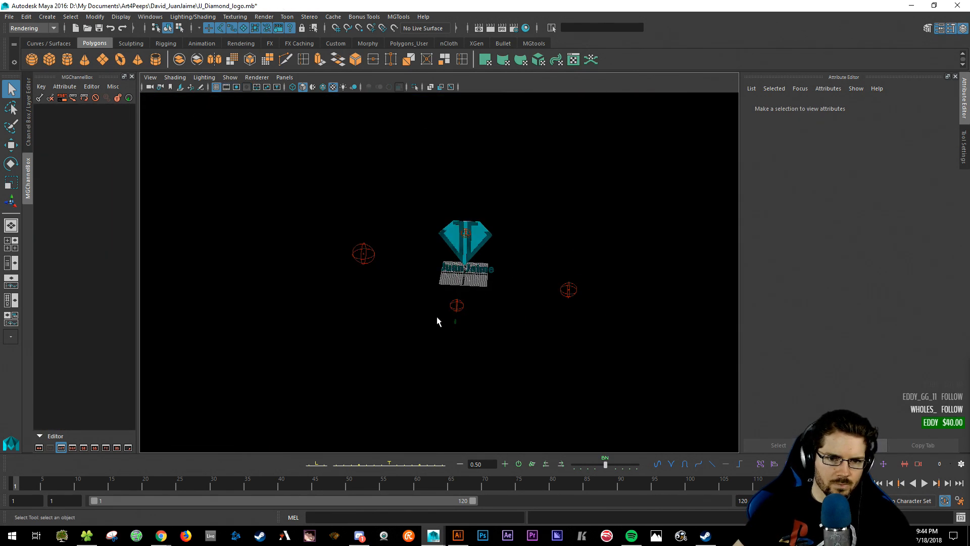
# - Raise one sphere light and move the right sphere light up toward the centre
pyautogui.keyDown('alt'); pyautogui.moveTo(438, 322); pyautogui.dragTo(362, 174); pyautogui.keyUp('alt')
pyautogui.click(385, 307)
pyautogui.press('w')
pyautogui.keyDown('alt'); pyautogui.moveTo(386, 200); pyautogui.dragTo(491, 288); pyautogui.keyUp('alt')
pyautogui.keyDown('alt'); pyautogui.moveTo(429, 177); pyautogui.dragTo(446, 316, button='middle'); pyautogui.keyUp('alt')
pyautogui.keyDown('alt'); pyautogui.moveTo(456, 322); pyautogui.dragTo(593, 303); pyautogui.keyUp('alt')
pyautogui.click(696, 308)
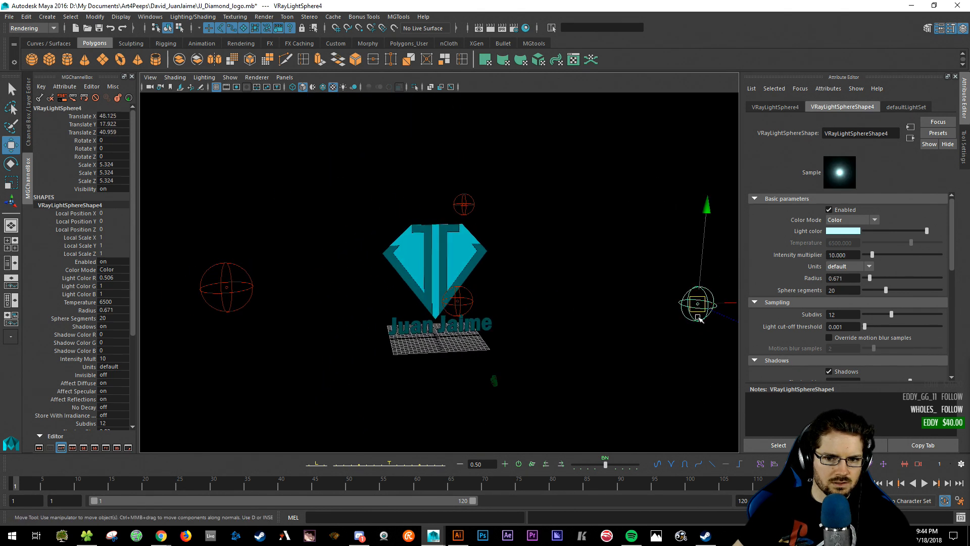
pyautogui.moveTo(698, 304); pyautogui.dragTo(554, 227)
# - Move the left sphere light up and right, and set the viewport renderer to V-Ray RT
pyautogui.click(227, 287)
pyautogui.moveTo(227, 286); pyautogui.dragTo(308, 242)
pyautogui.click(257, 77)
pyautogui.click(271, 130)
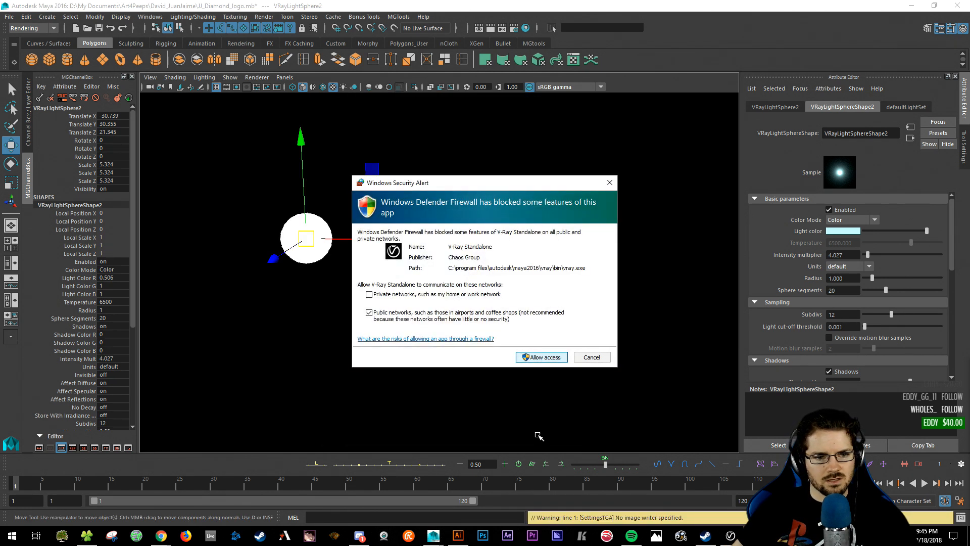
# - Allow V-Ray Standalone through the firewall and orbit around the live-rendered diamond
pyautogui.click(535, 356)
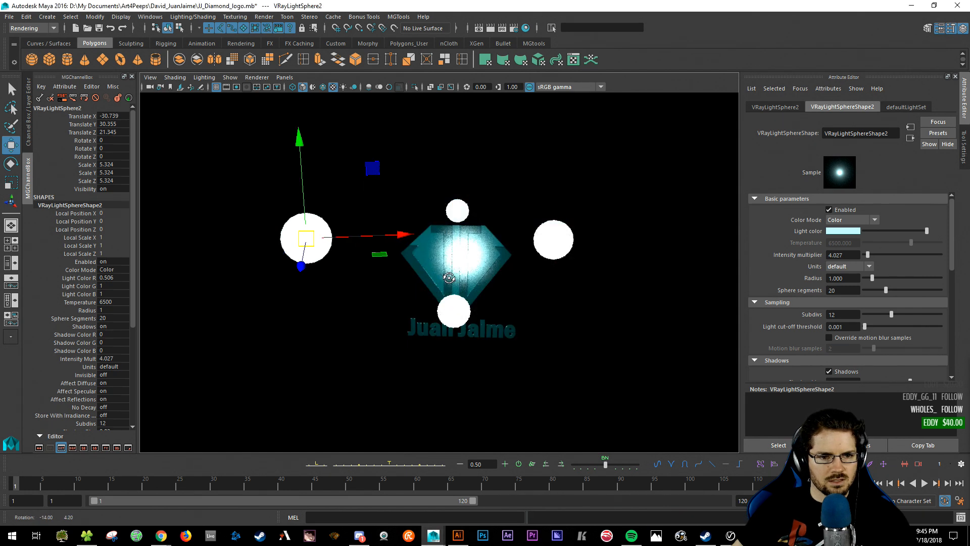
pyautogui.moveTo(449, 277)
pyautogui.keyDown('alt'); pyautogui.mouseDown()
pyautogui.moveTo(426, 281)
pyautogui.moveTo(464, 275)
pyautogui.mouseUp(); pyautogui.keyUp('alt')
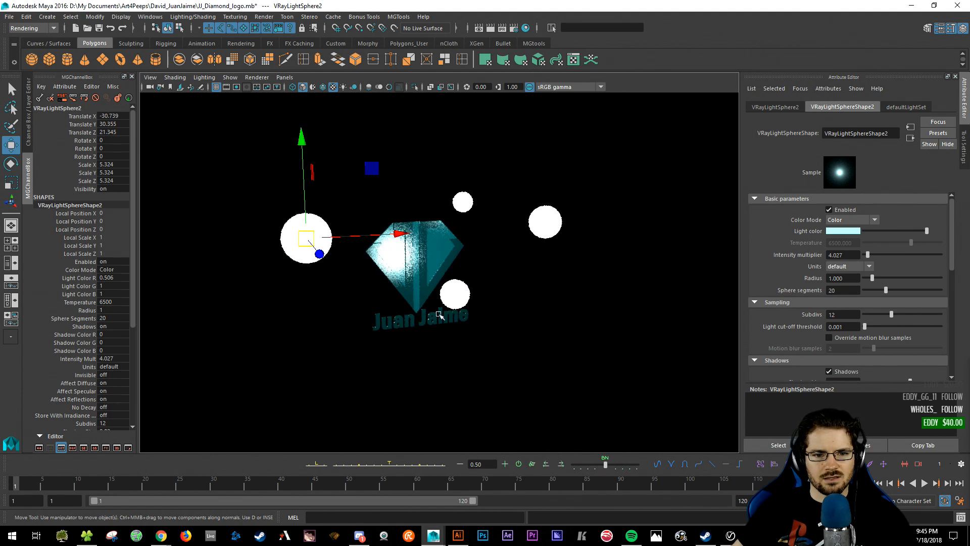
pyautogui.moveTo(387, 264); pyautogui.dragTo(433, 260, button='middle')
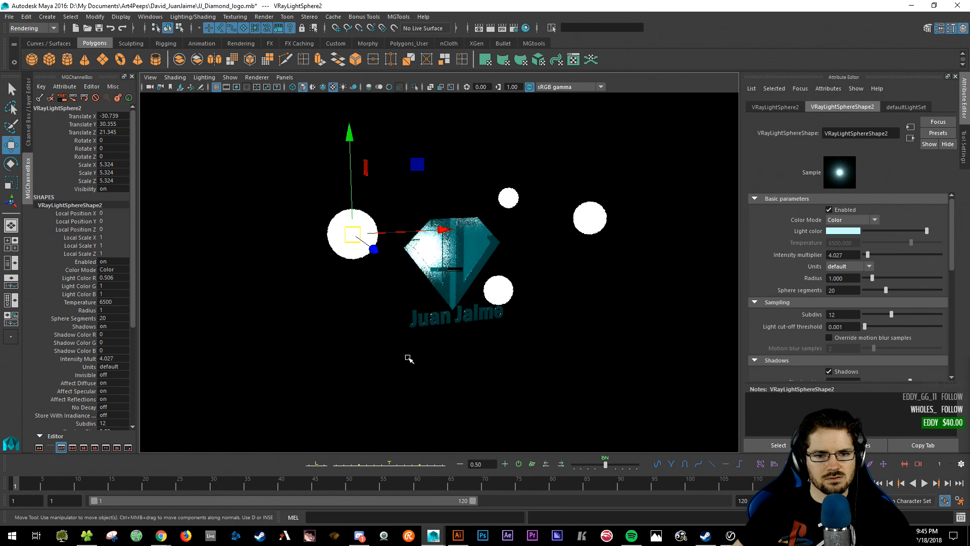
pyautogui.keyDown('alt'); pyautogui.moveTo(407, 353); pyautogui.dragTo(395, 388, button='right'); pyautogui.keyUp('alt')
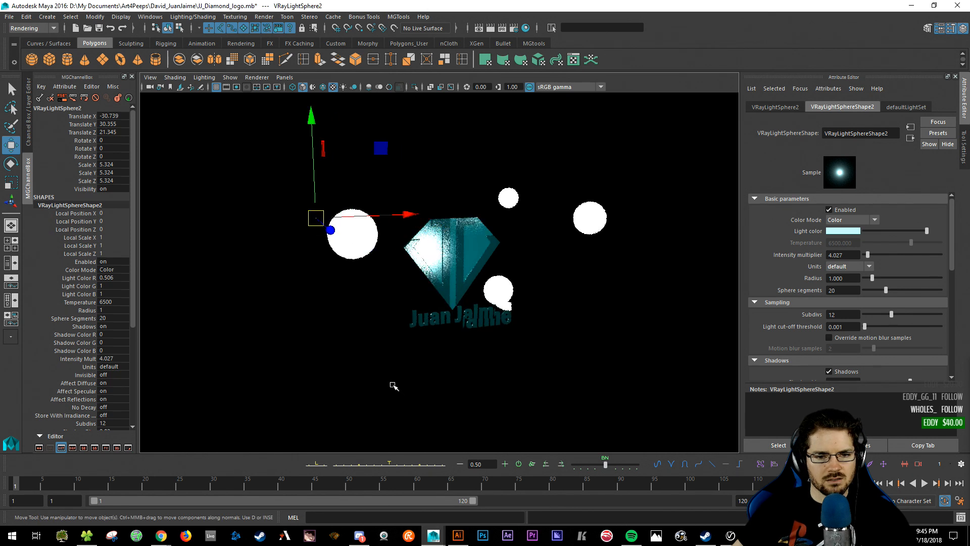
# - Move the left sphere light and the light below the diamond toward the camera, raising the latter
pyautogui.click(392, 190)
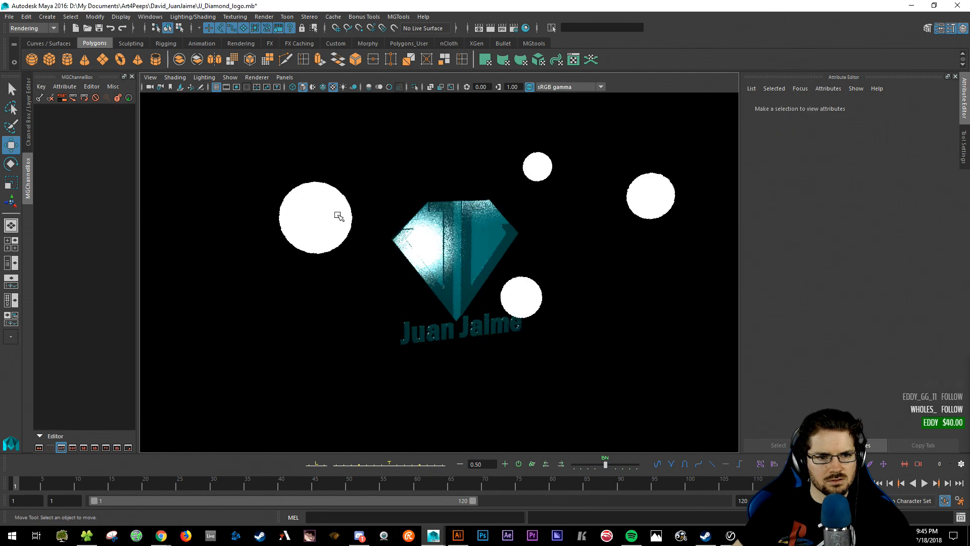
pyautogui.click(329, 226)
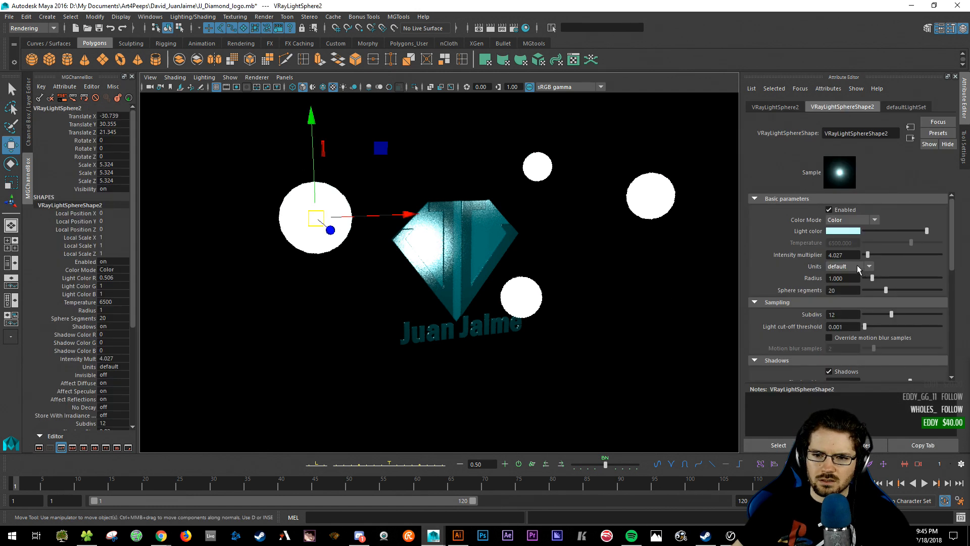
pyautogui.click(858, 268)
pyautogui.click(857, 265)
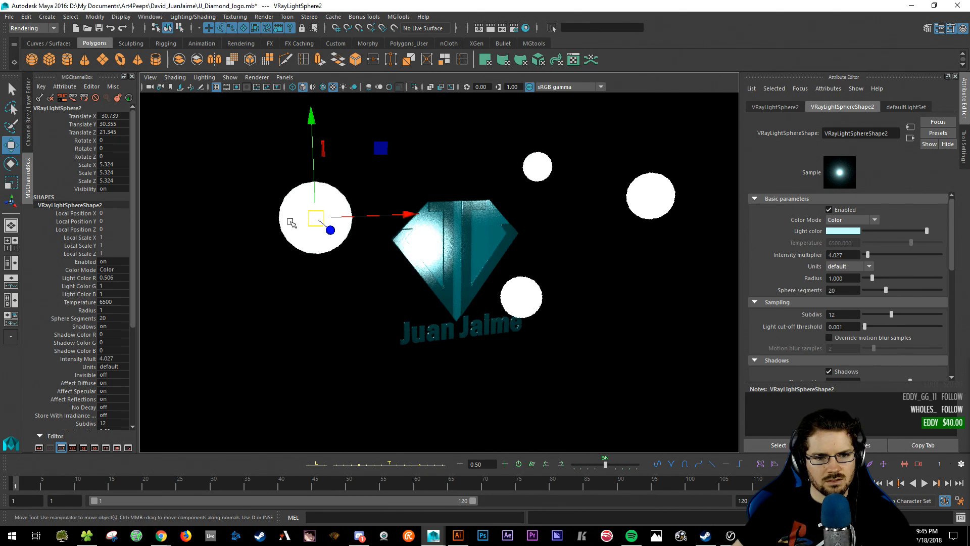
pyautogui.moveTo(324, 223); pyautogui.dragTo(380, 254)
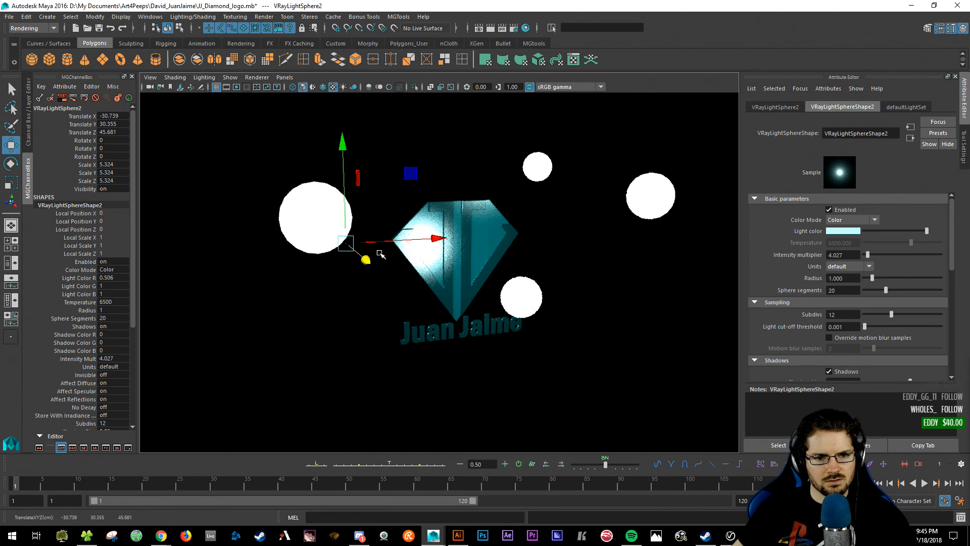
pyautogui.click(526, 300)
pyautogui.moveTo(572, 326); pyautogui.dragTo(719, 399)
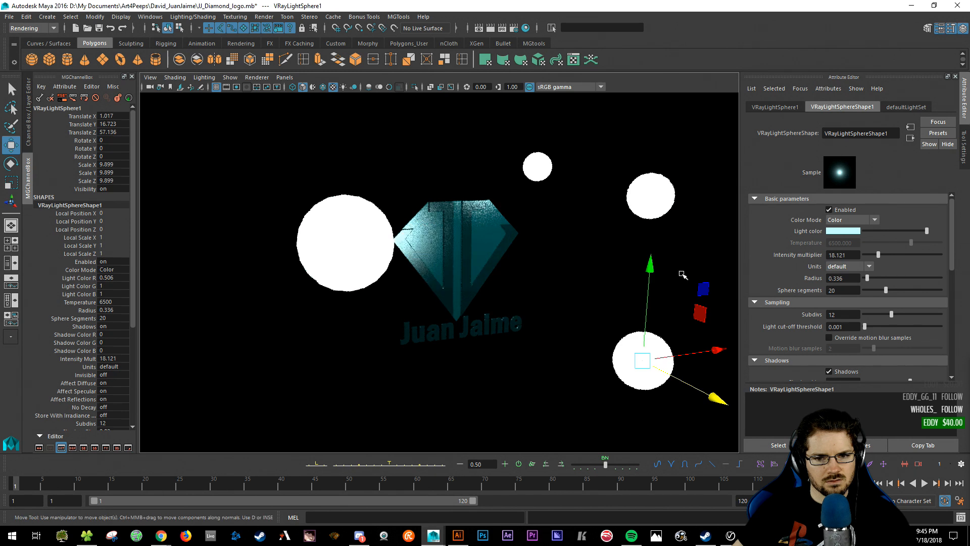
pyautogui.moveTo(651, 265); pyautogui.dragTo(677, 61)
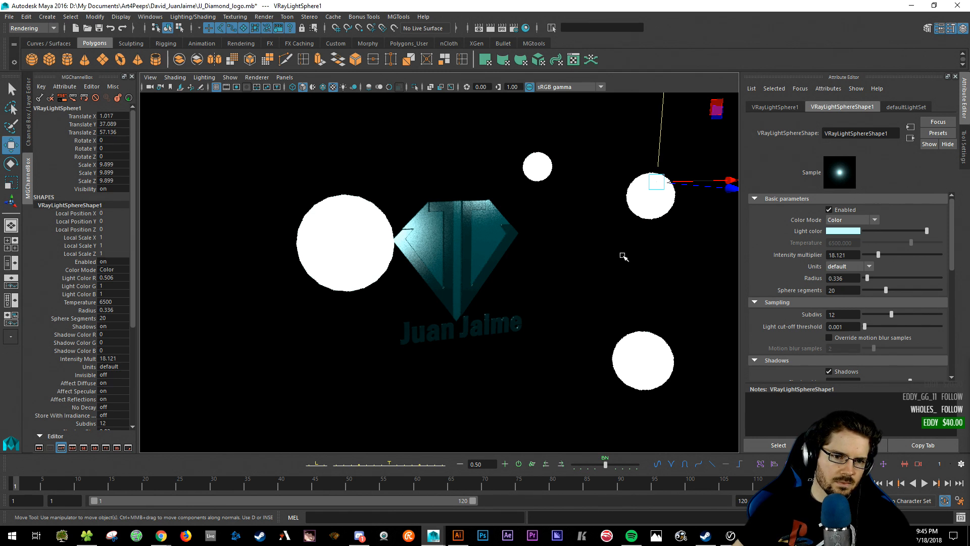
# - Move the small top light up-right and reposition the upper-right sphere light around the diamond
pyautogui.click(537, 169)
pyautogui.moveTo(581, 164); pyautogui.dragTo(704, 102)
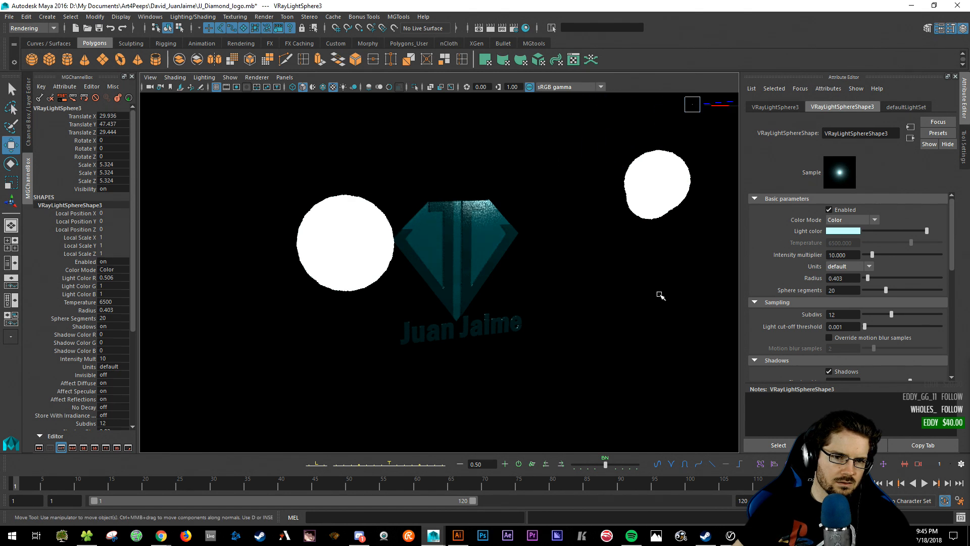
pyautogui.click(664, 158)
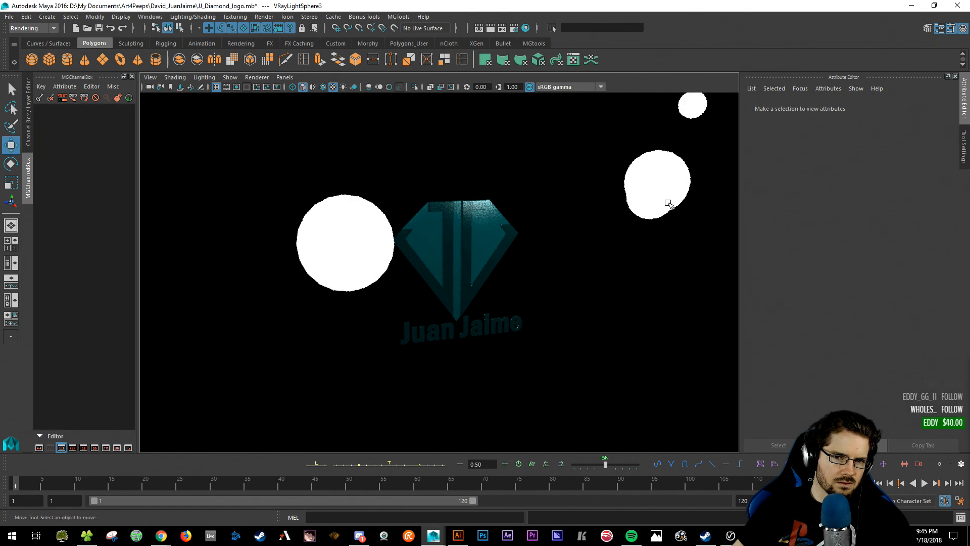
pyautogui.click(650, 164)
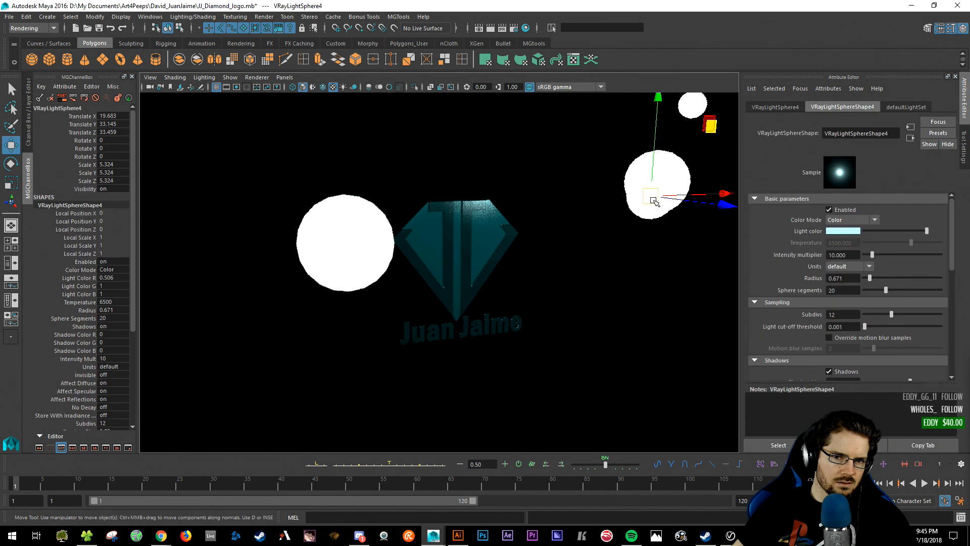
pyautogui.moveTo(654, 202); pyautogui.dragTo(631, 258)
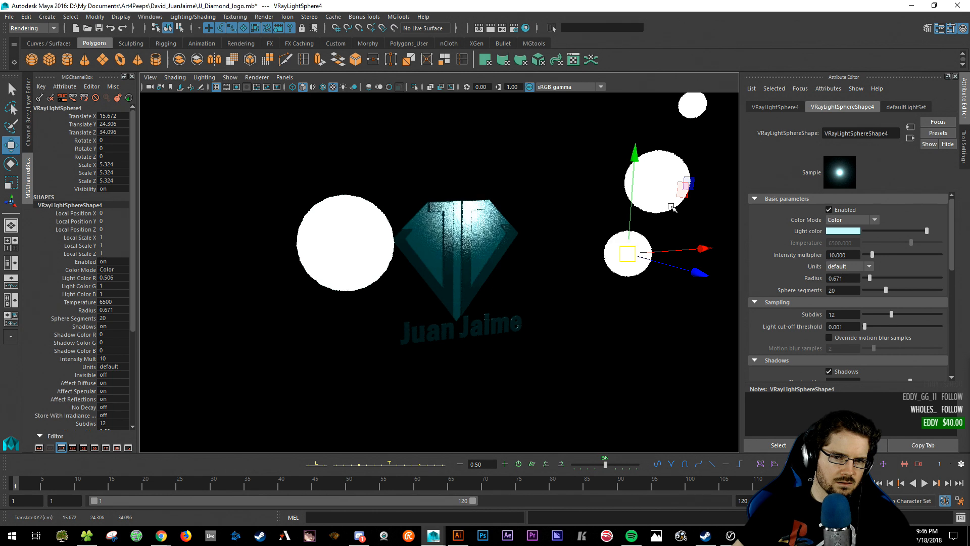
pyautogui.moveTo(700, 272); pyautogui.dragTo(857, 319)
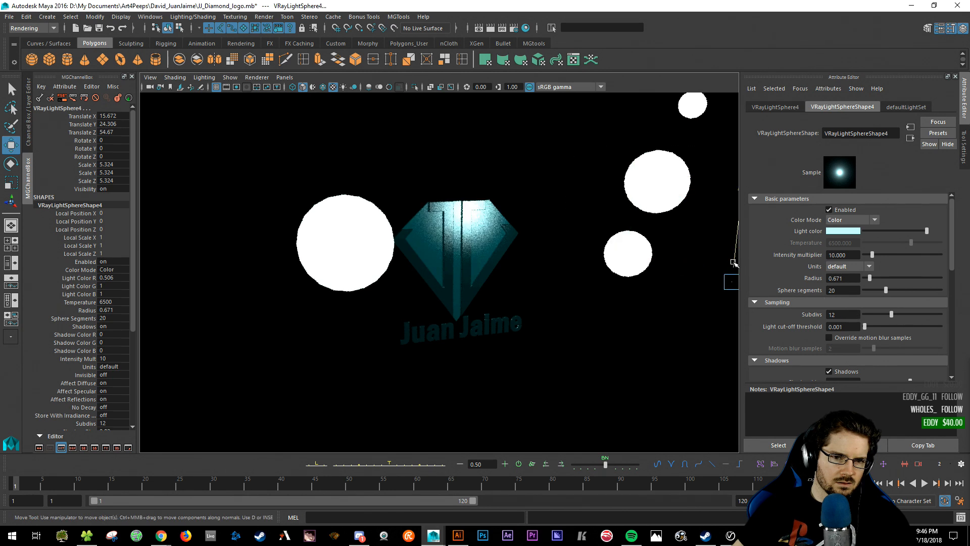
pyautogui.keyDown('alt'); pyautogui.moveTo(600, 252); pyautogui.dragTo(519, 252, button='middle'); pyautogui.keyUp('alt')
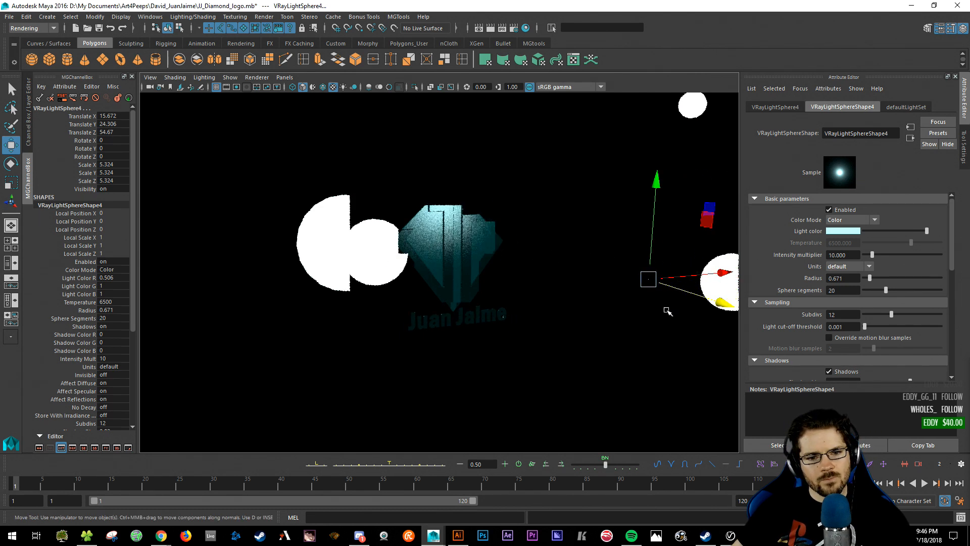
pyautogui.moveTo(722, 303); pyautogui.dragTo(665, 320)
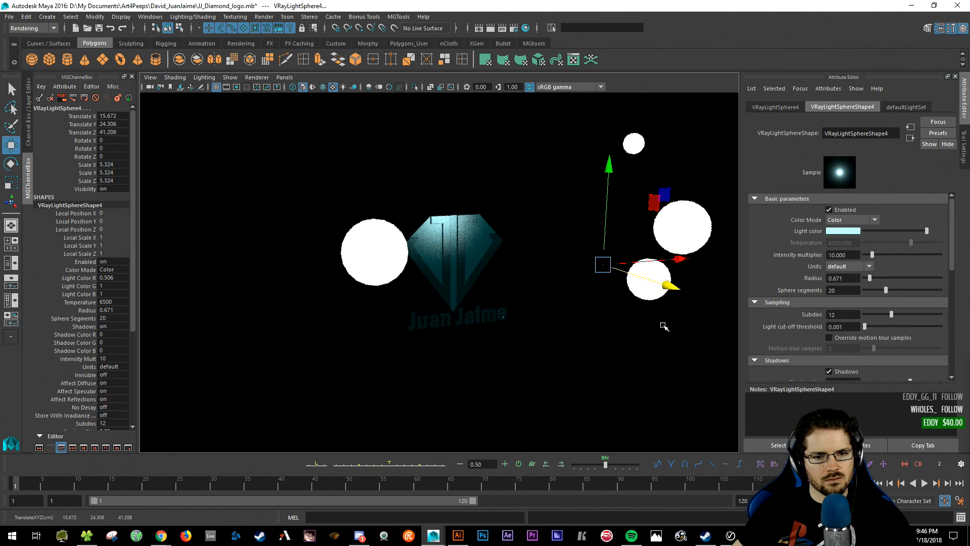
pyautogui.moveTo(618, 153); pyautogui.dragTo(632, 115)
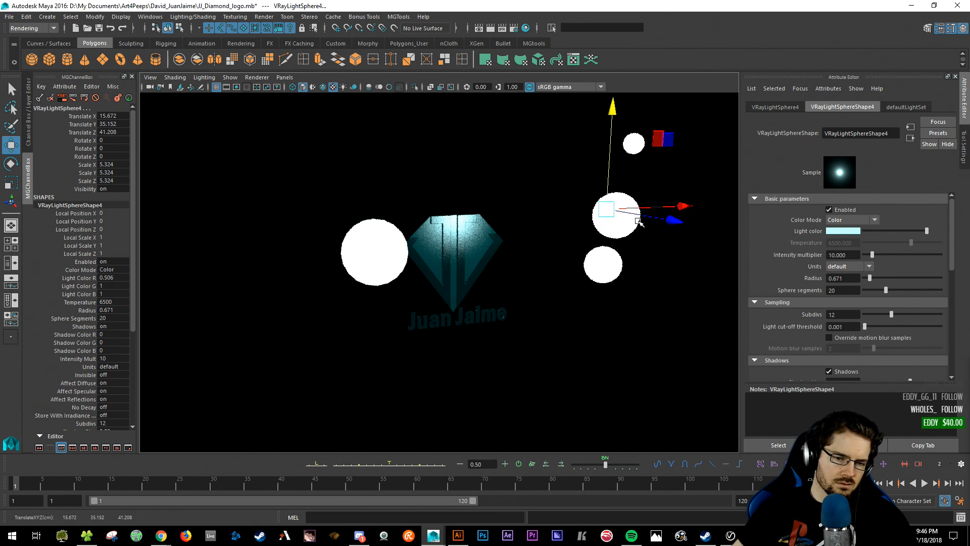
# - Lower the right sphere light far below the diamond to Translate Y -40.074
pyautogui.click(630, 260)
pyautogui.click(611, 209)
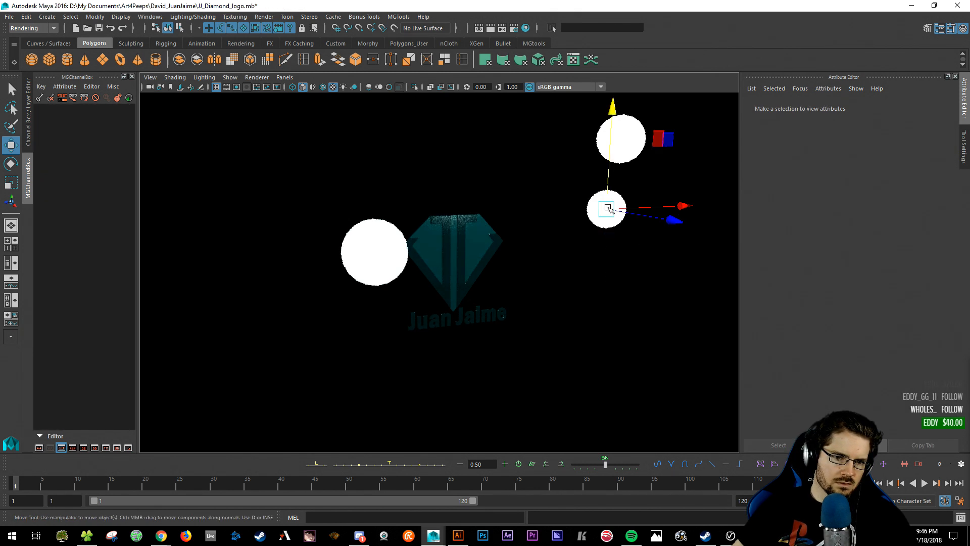
pyautogui.moveTo(608, 173); pyautogui.dragTo(596, 372)
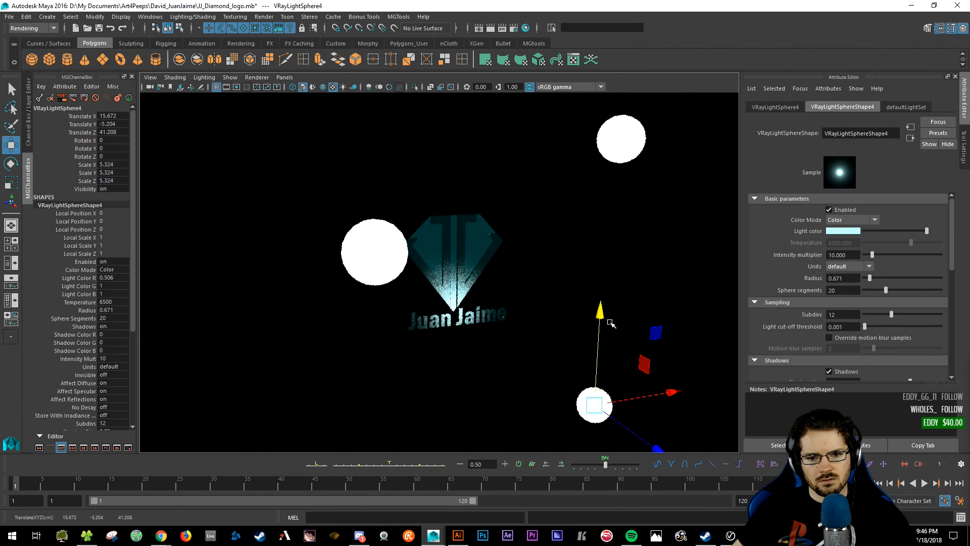
pyautogui.moveTo(612, 324); pyautogui.dragTo(604, 473)
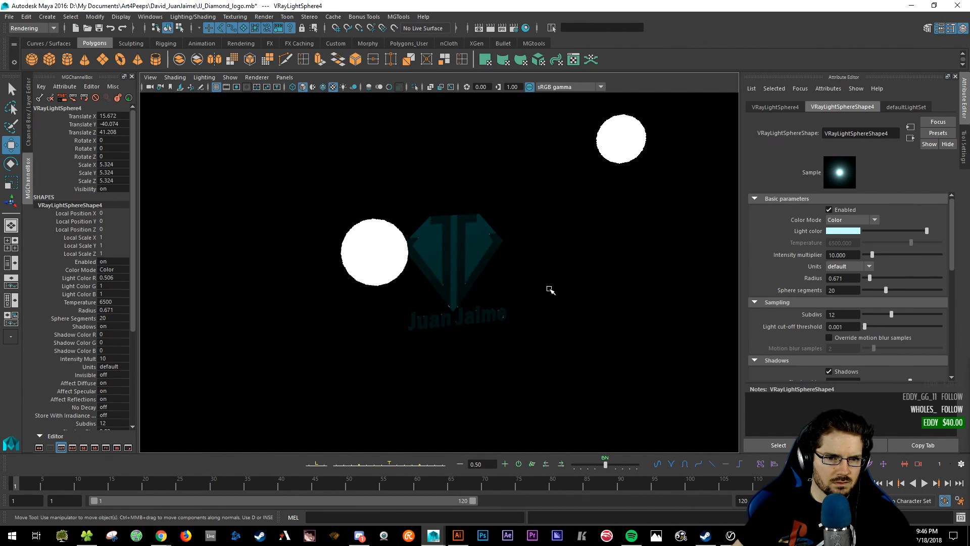
pyautogui.moveTo(586, 113); pyautogui.dragTo(657, 172)
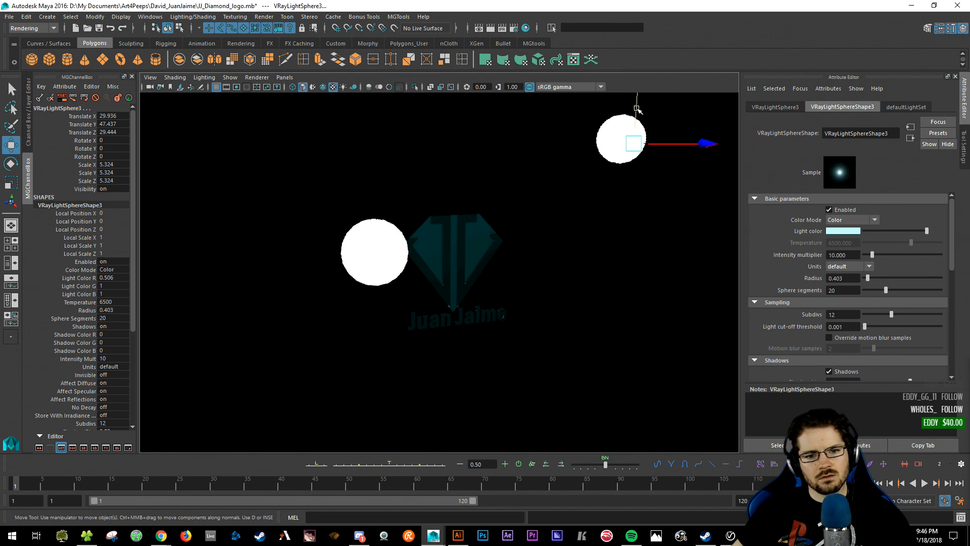
# - Lower VRayLightSphere3 to Translate Y 40.785 and push it back behind the diamond
pyautogui.moveTo(636, 108); pyautogui.dragTo(638, 129)
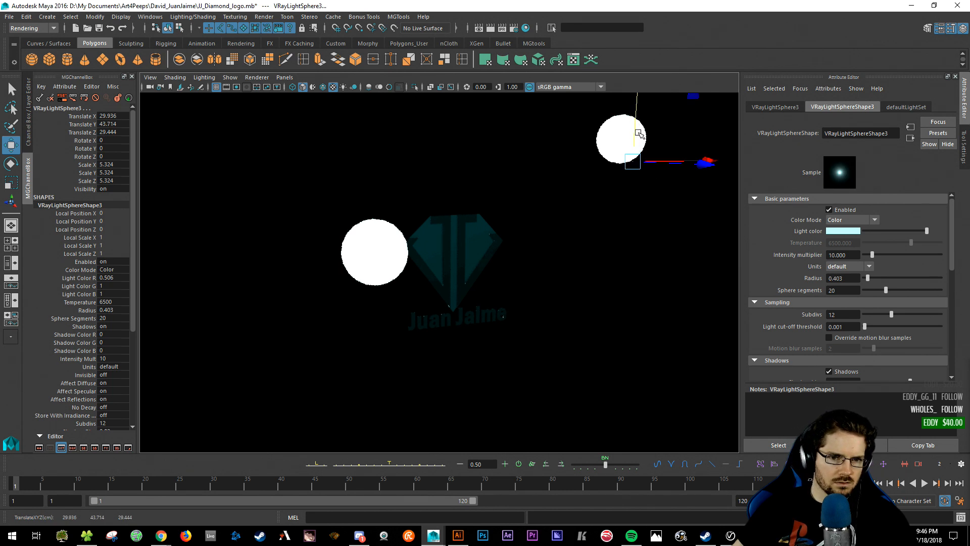
pyautogui.moveTo(635, 126); pyautogui.dragTo(634, 140)
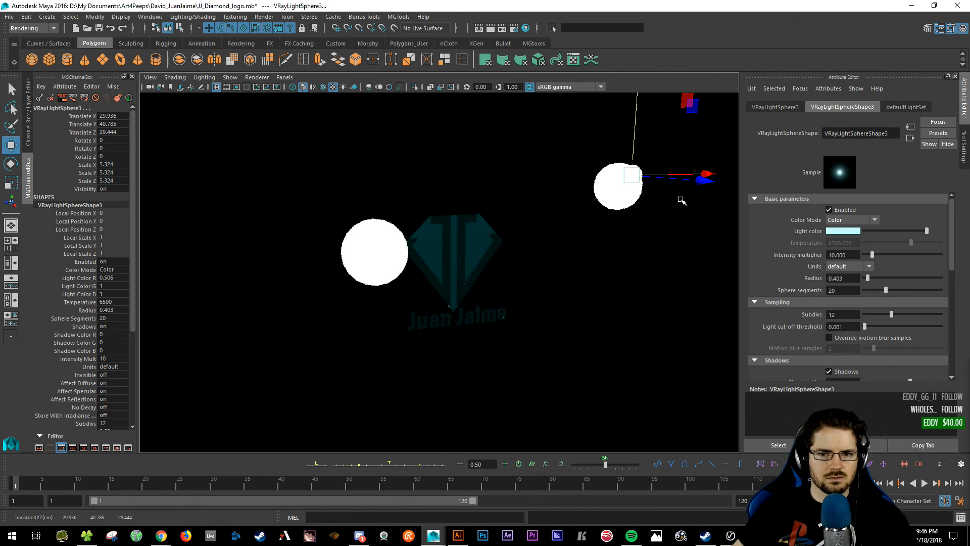
pyautogui.moveTo(702, 178); pyautogui.dragTo(552, 175)
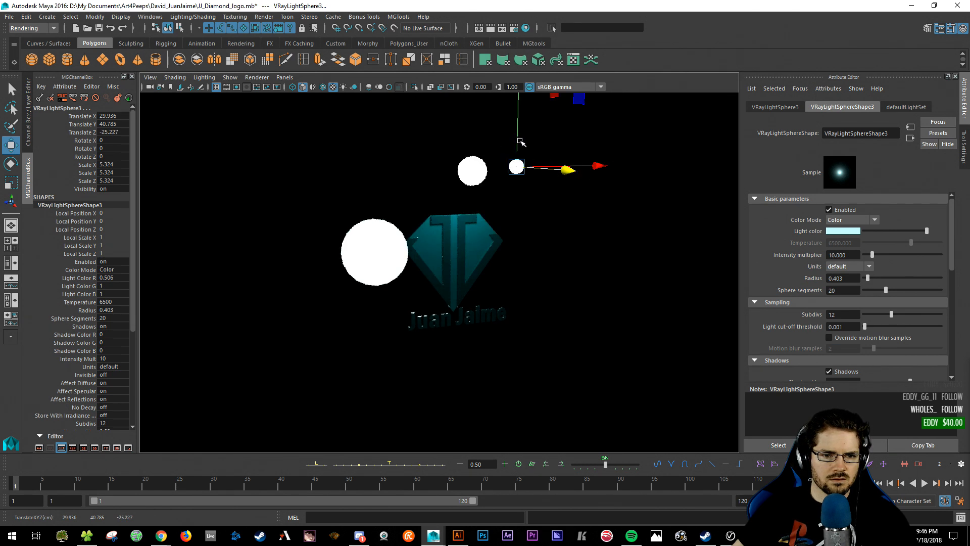
pyautogui.click(611, 291)
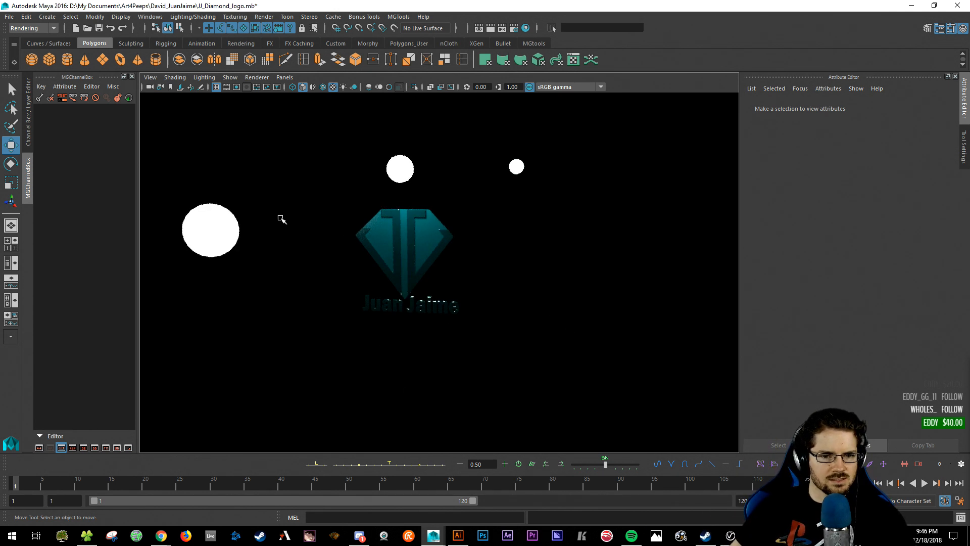
# - Select the left sphere light and show the logo inside the camera's render gate
pyautogui.moveTo(200, 182); pyautogui.dragTo(313, 374)
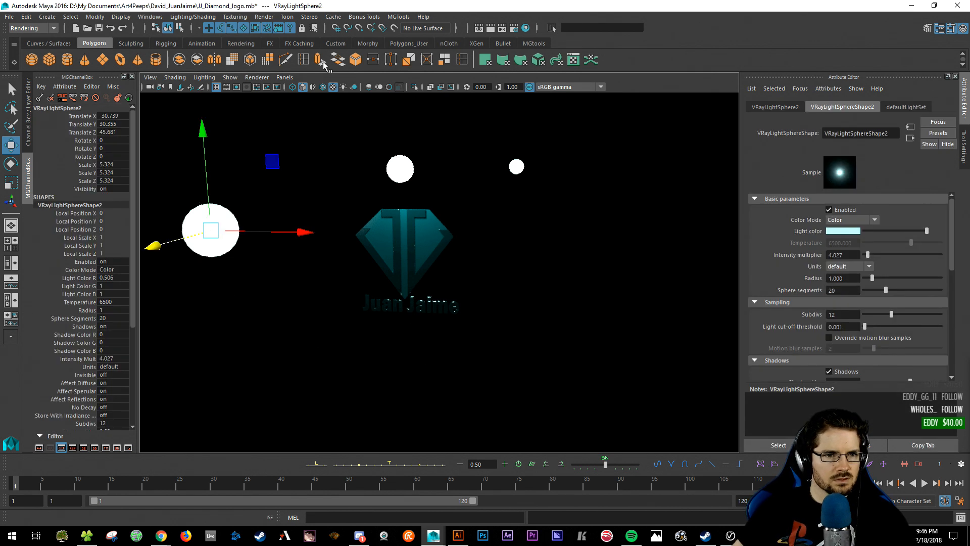
pyautogui.click(256, 79)
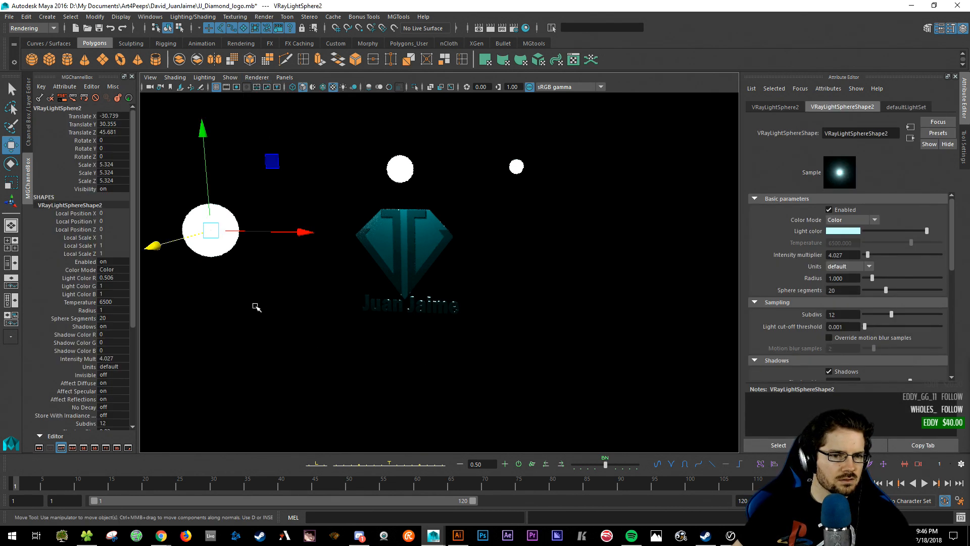
pyautogui.press('space')
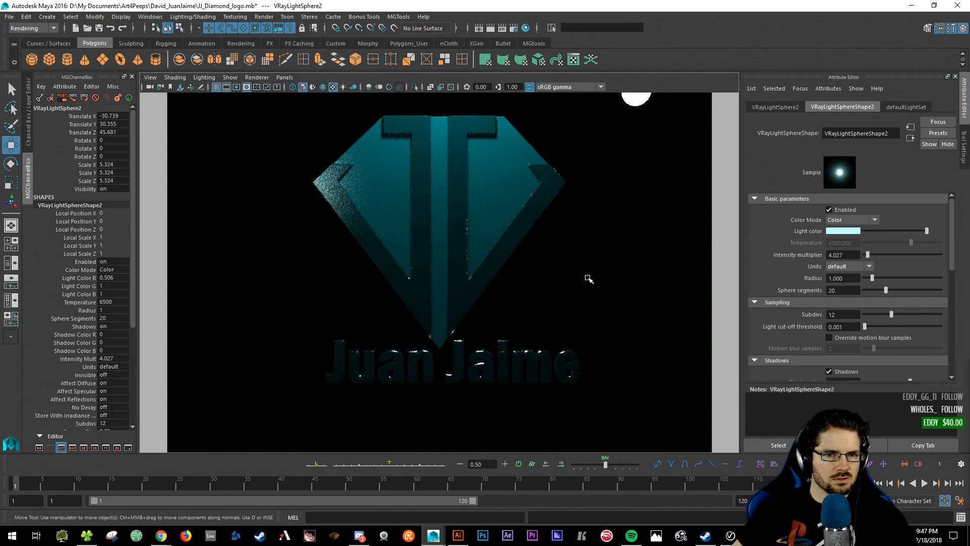
# - Tear off a floating copy of the viewport and move it aside
pyautogui.click(285, 77)
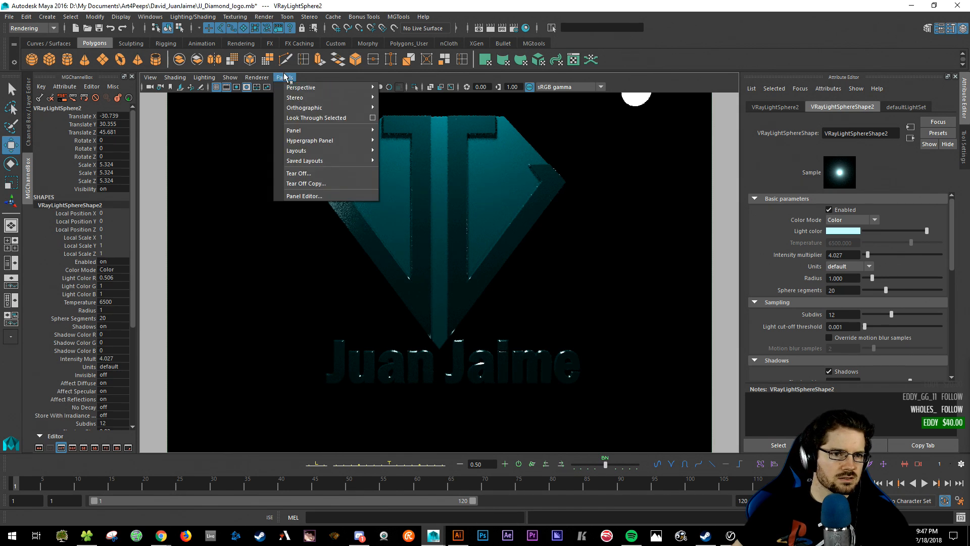
pyautogui.click(306, 184)
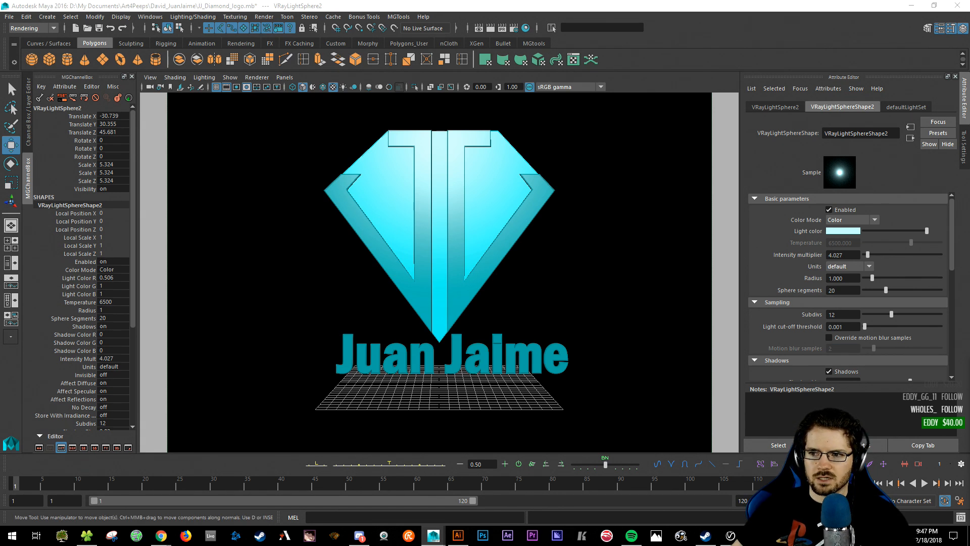
pyautogui.moveTo(969, 78); pyautogui.dragTo(969, 108)
pyautogui.click(654, 75)
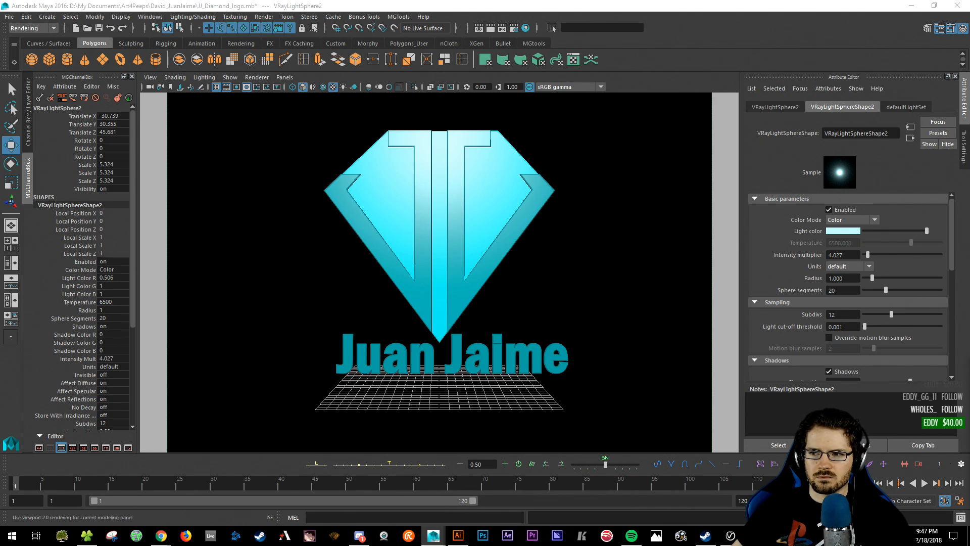
# - Switch the main viewport to Viewport 2.0 and pull back to show the logo and lights
pyautogui.click(407, 3)
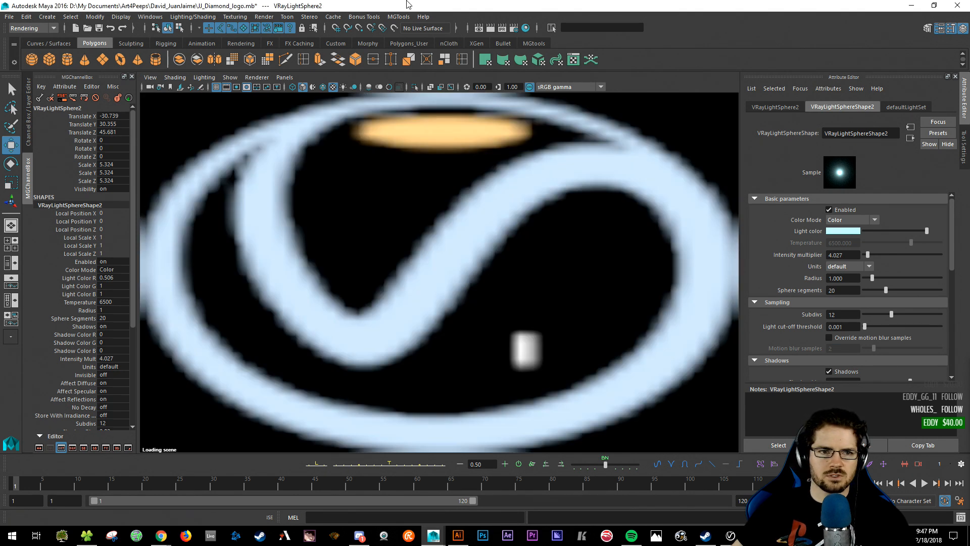
pyautogui.click(255, 79)
pyautogui.click(256, 77)
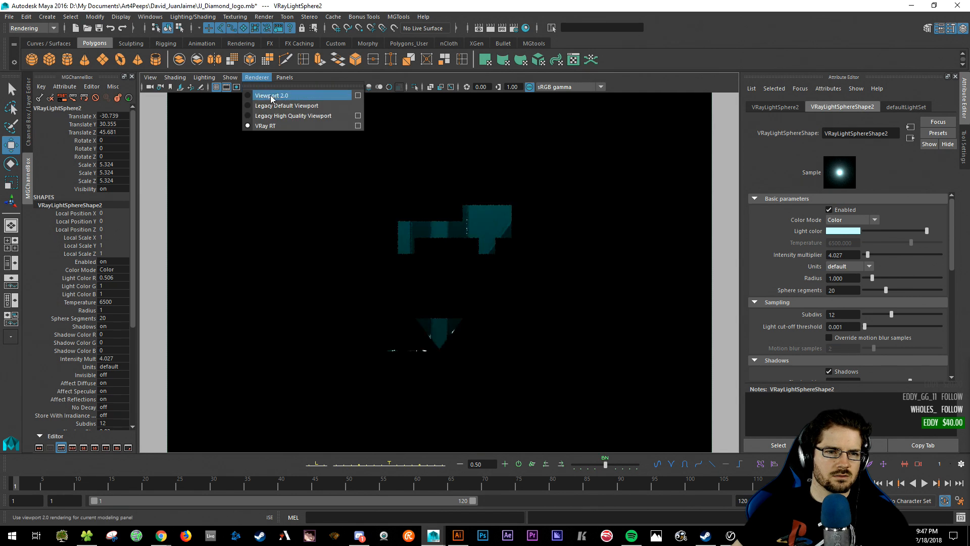
pyautogui.click(271, 96)
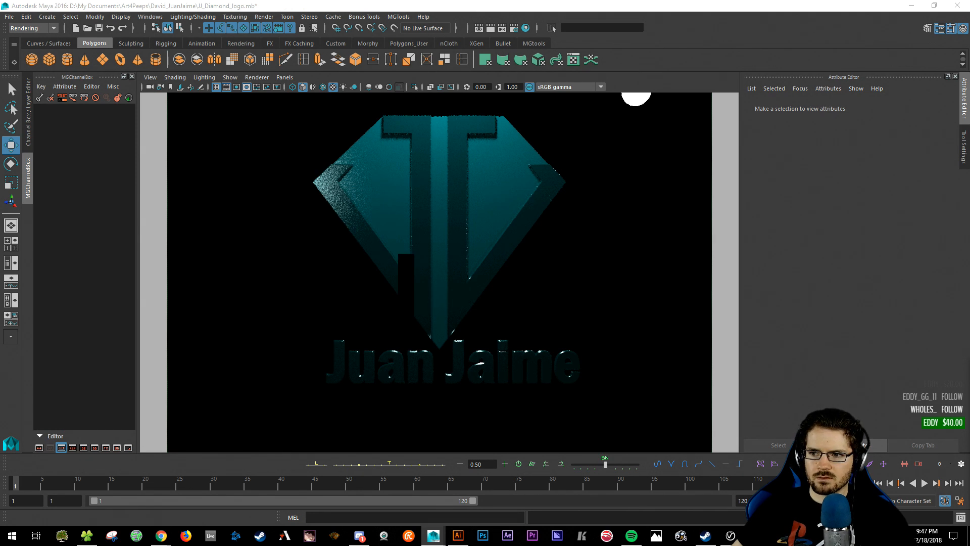
pyautogui.keyDown('alt'); pyautogui.moveTo(440, 273); pyautogui.dragTo(384, 303); pyautogui.keyUp('alt')
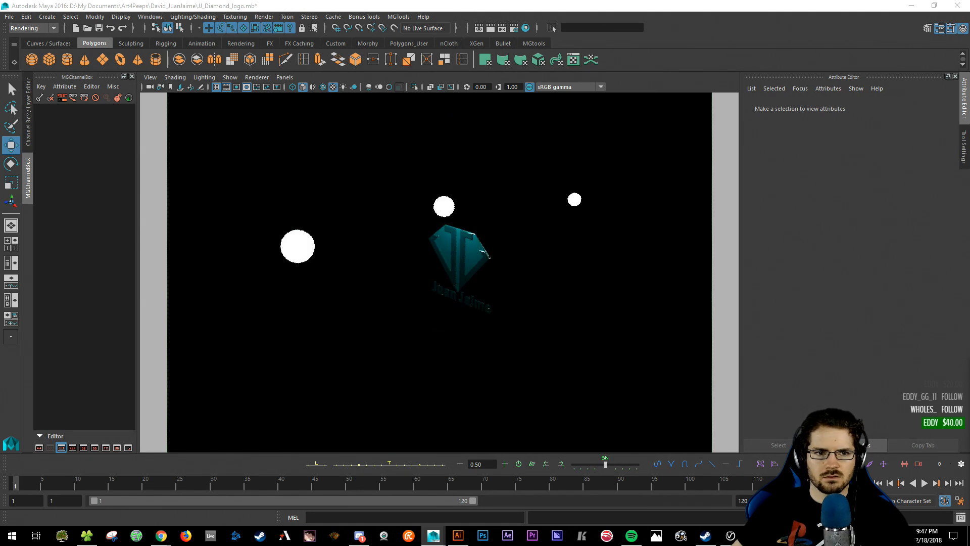
pyautogui.click(644, 88)
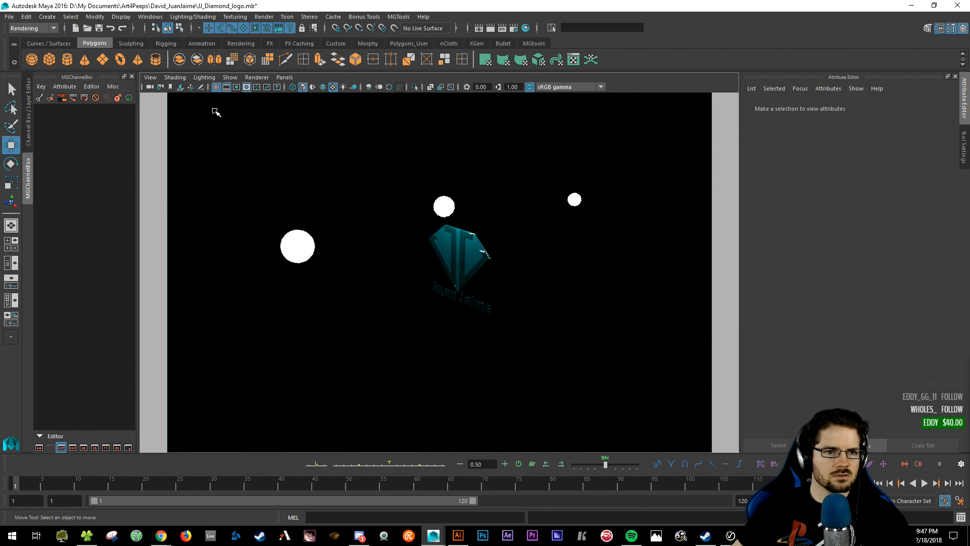
# - Open a floating view through the persp camera from the Panels menu
pyautogui.click(284, 77)
pyautogui.moveTo(293, 90)
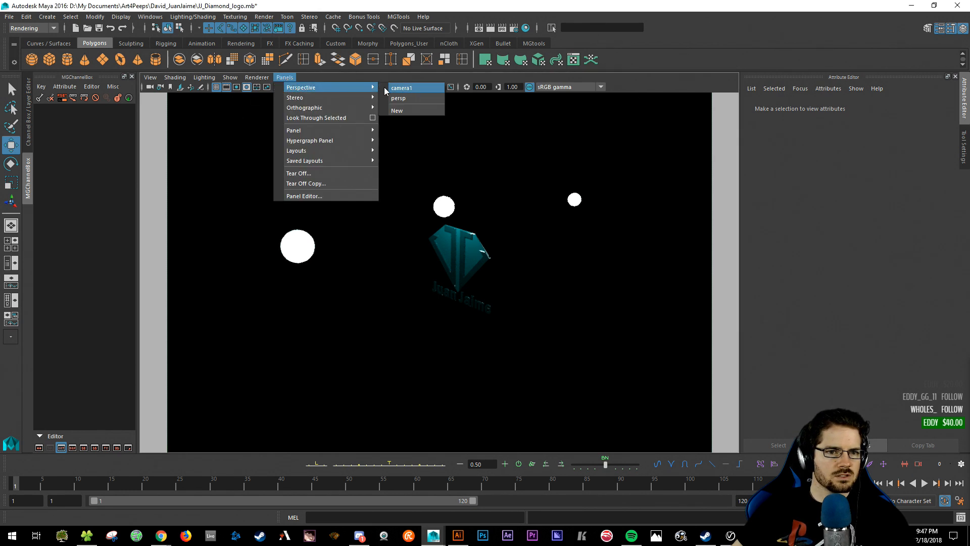
pyautogui.click(401, 89)
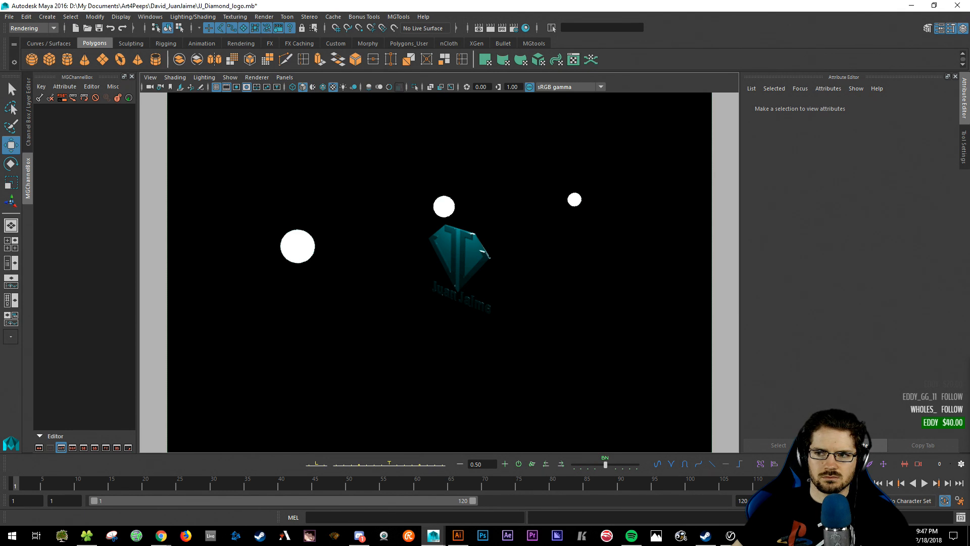
pyautogui.click(284, 77)
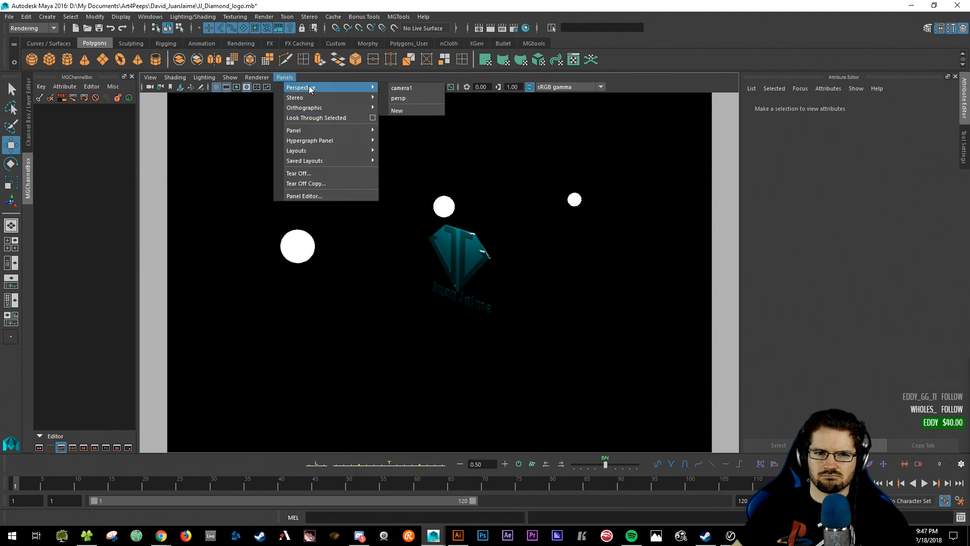
pyautogui.click(404, 88)
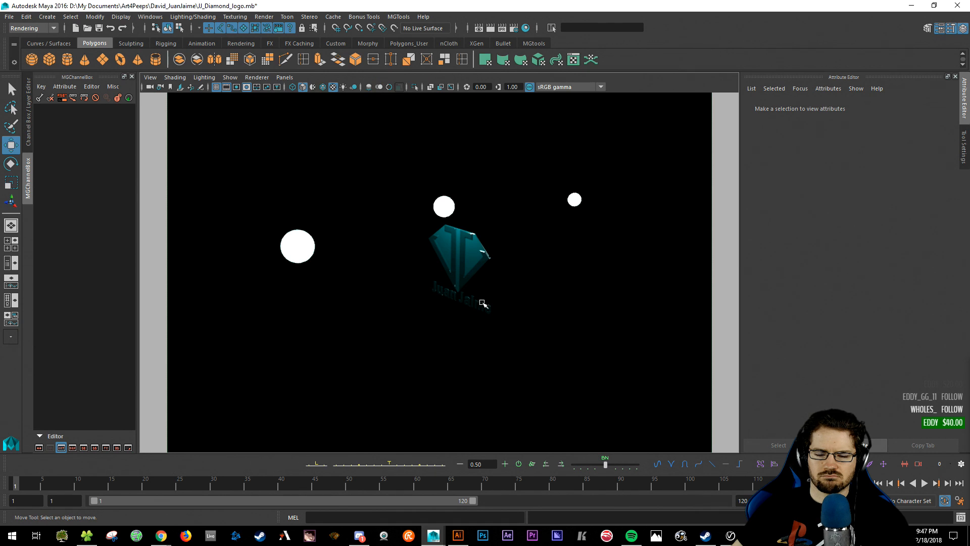
# - Set the main viewport to Viewport 2.0 and close the floating perspective window
pyautogui.keyDown('alt'); pyautogui.moveTo(520, 249); pyautogui.dragTo(540, 245); pyautogui.keyUp('alt')
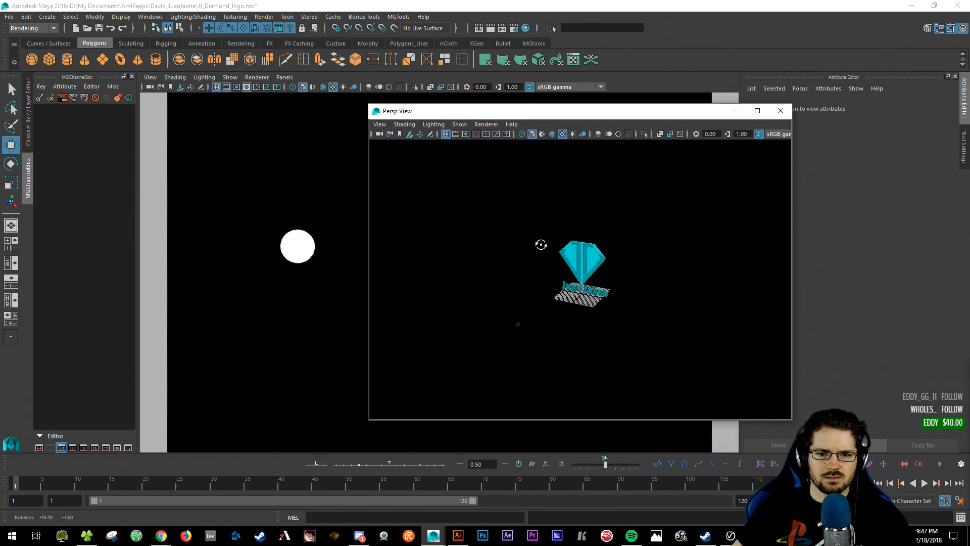
pyautogui.moveTo(574, 112); pyautogui.dragTo(849, 123)
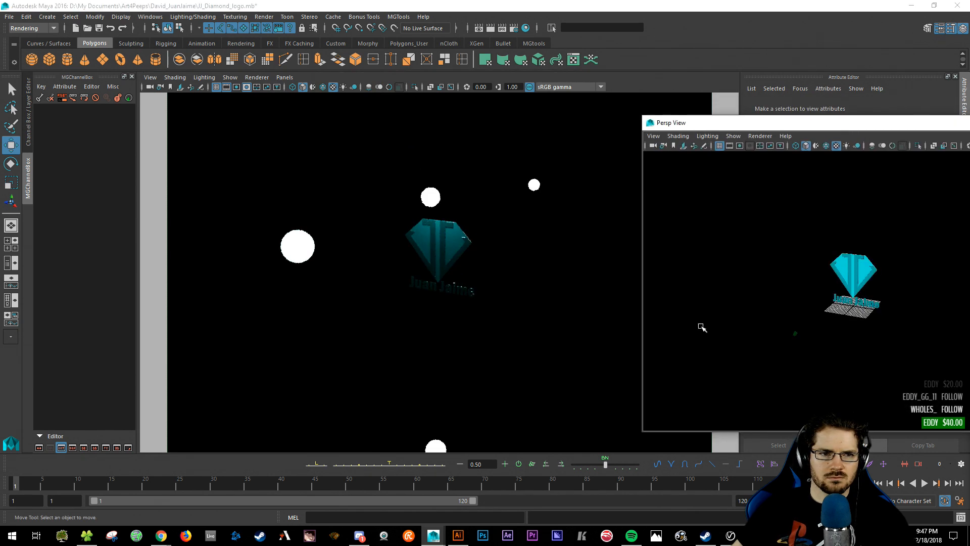
pyautogui.click(238, 78)
pyautogui.click(257, 78)
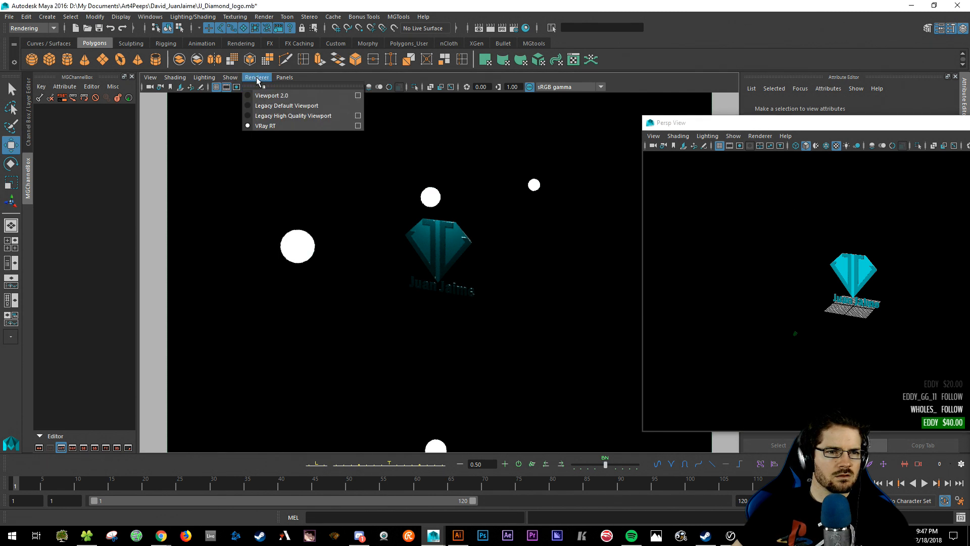
pyautogui.click(272, 95)
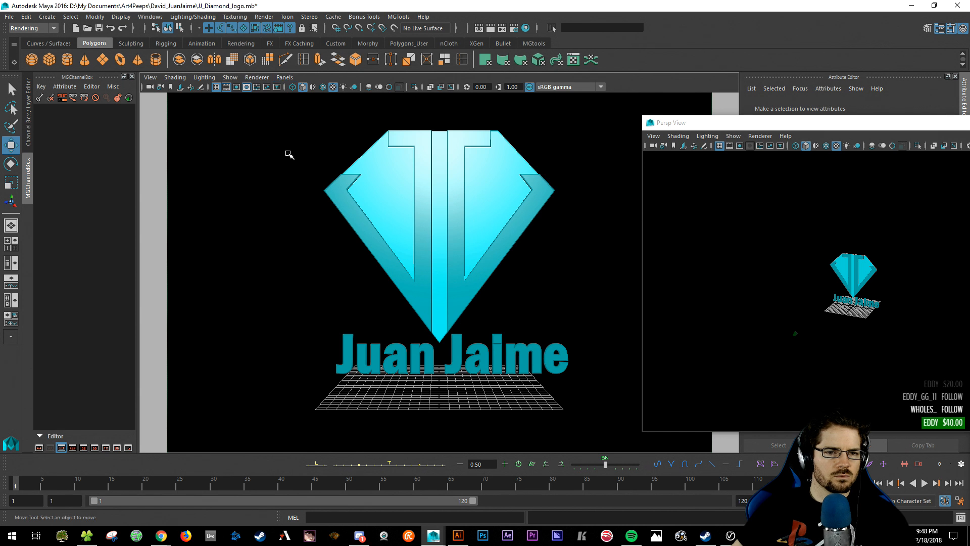
pyautogui.click(916, 127)
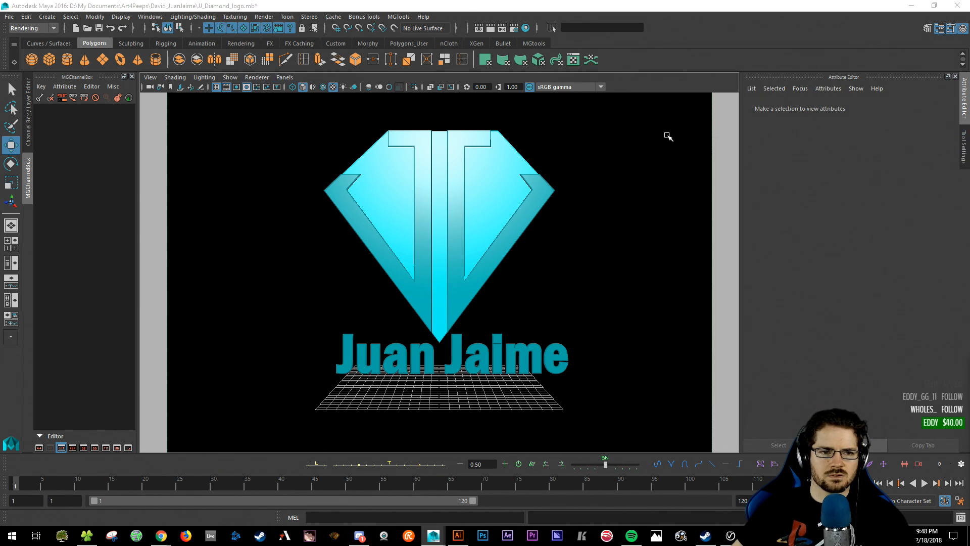
# - Switch the main viewport to V-Ray RT and open its RT Engine render settings
pyautogui.click(285, 77)
pyautogui.moveTo(288, 88)
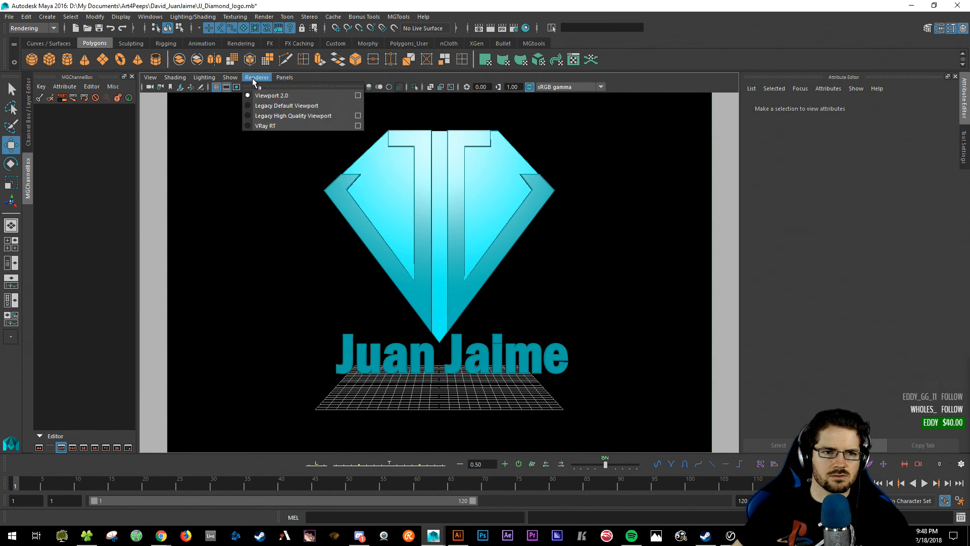
pyautogui.click(274, 125)
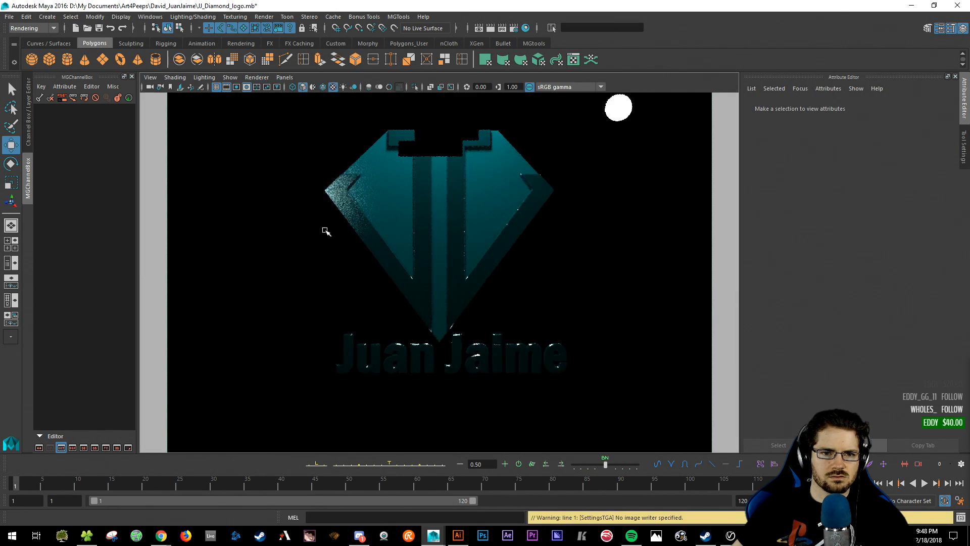
pyautogui.click(257, 77)
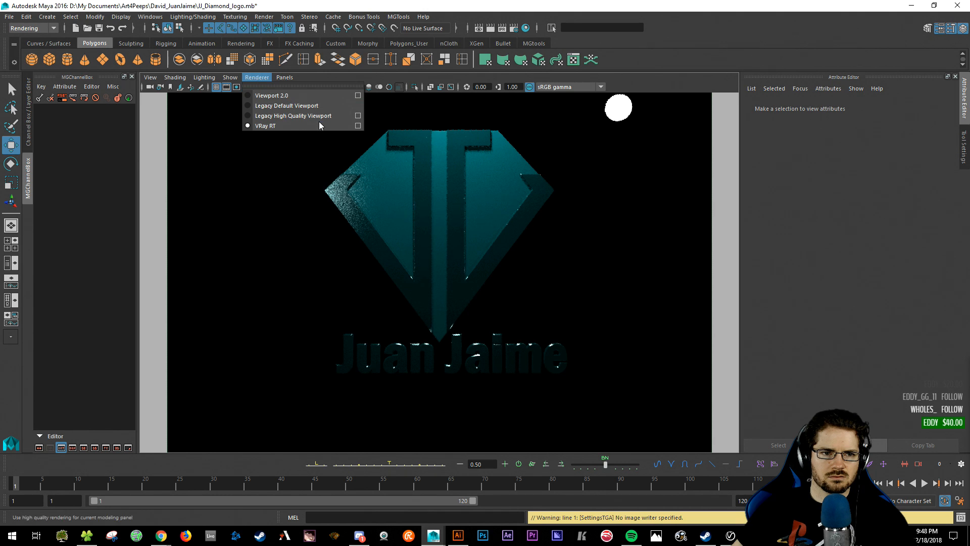
pyautogui.click(357, 126)
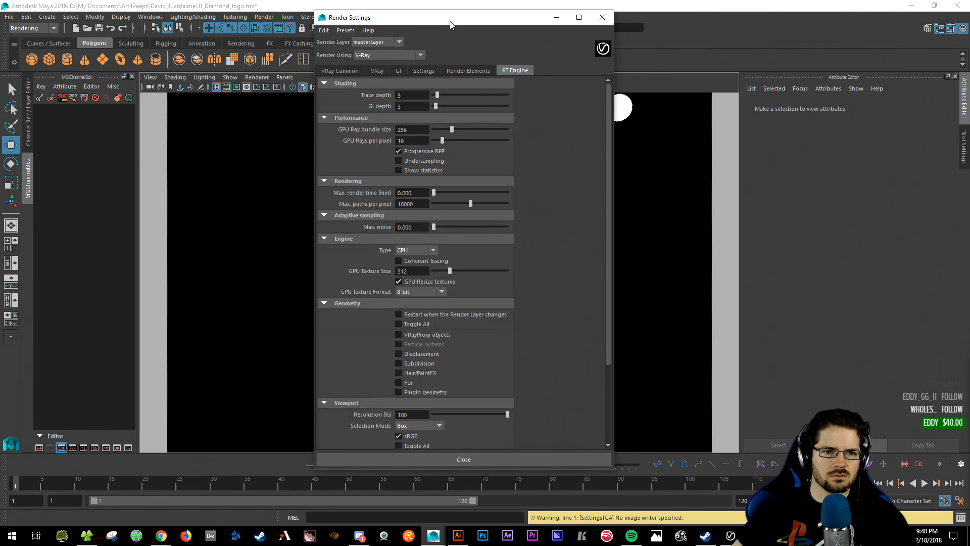
# - Review the RT Engine engine-type settings, then close the Render Settings window
pyautogui.moveTo(525, 17); pyautogui.dragTo(703, 48)
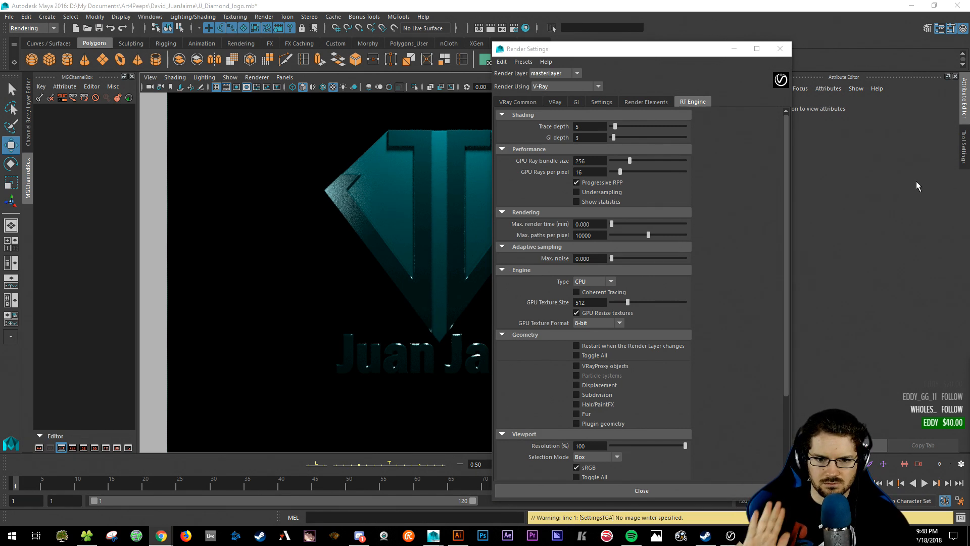
pyautogui.click(577, 301)
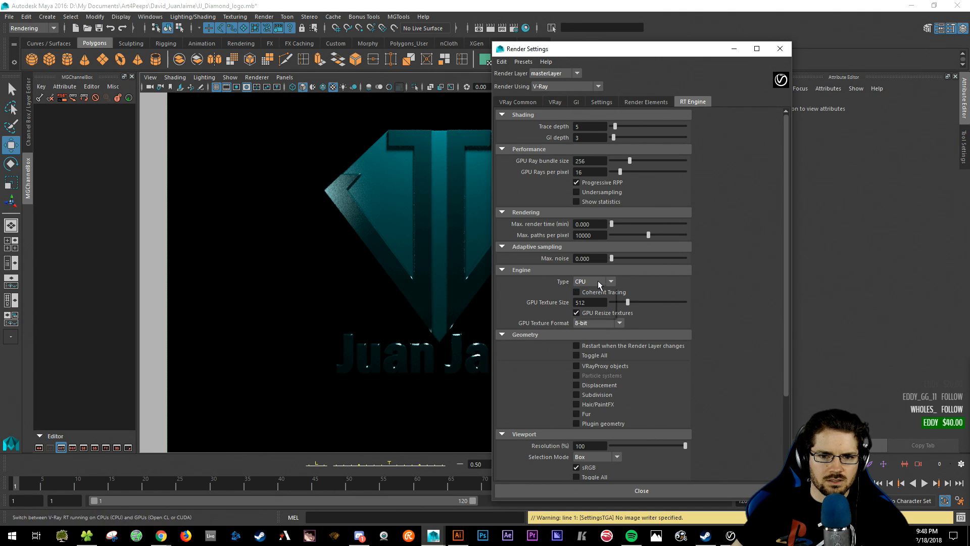
pyautogui.click(599, 281)
pyautogui.click(757, 253)
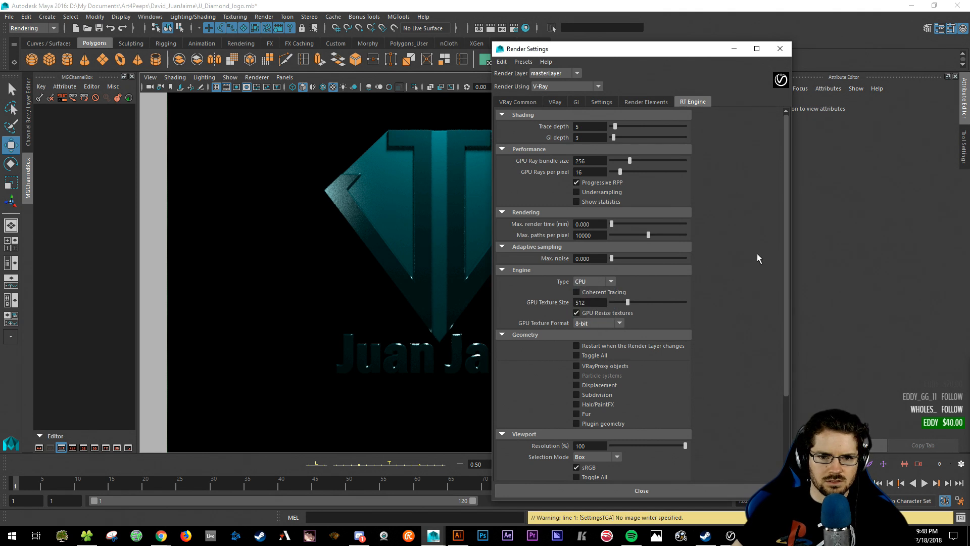
pyautogui.click(599, 282)
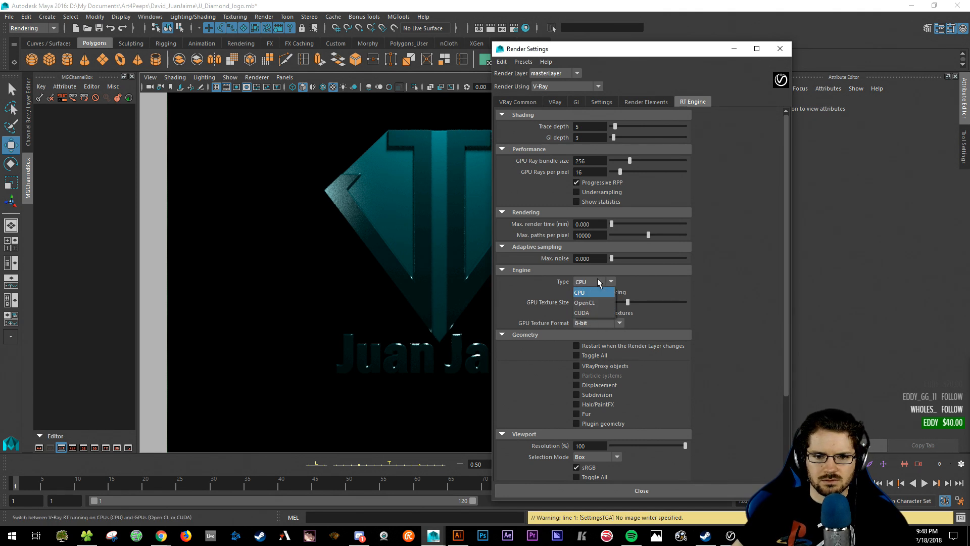
pyautogui.click(596, 309)
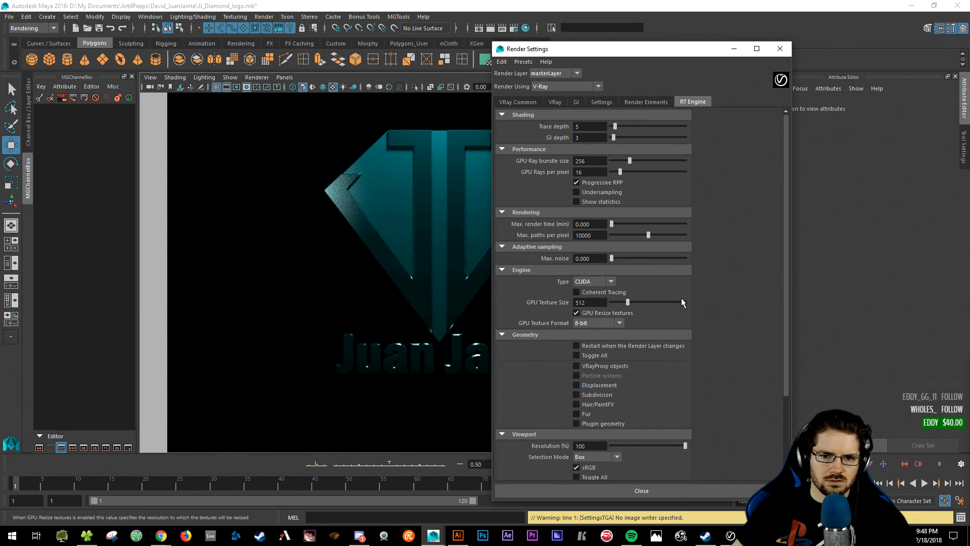
pyautogui.scroll(-3, 749, 389)
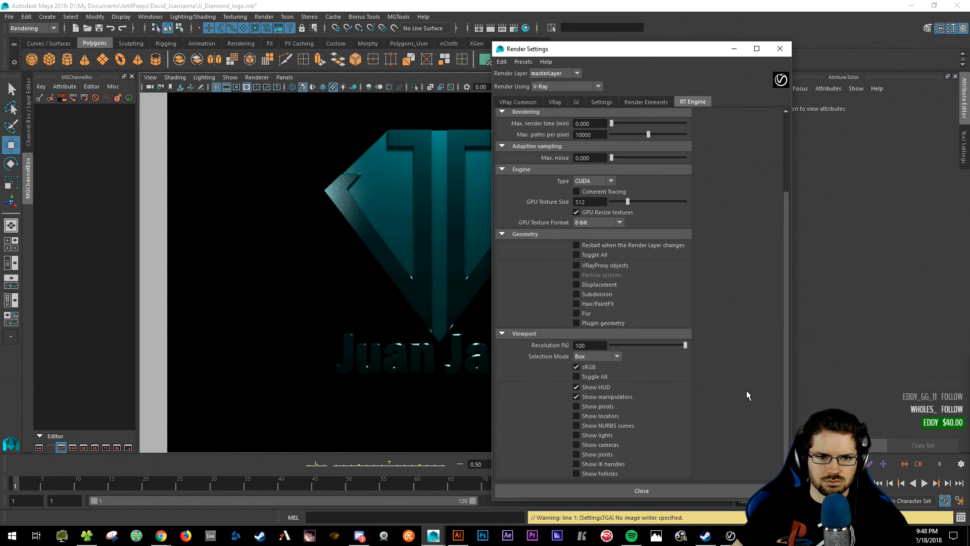
pyautogui.scroll(3, 746, 390)
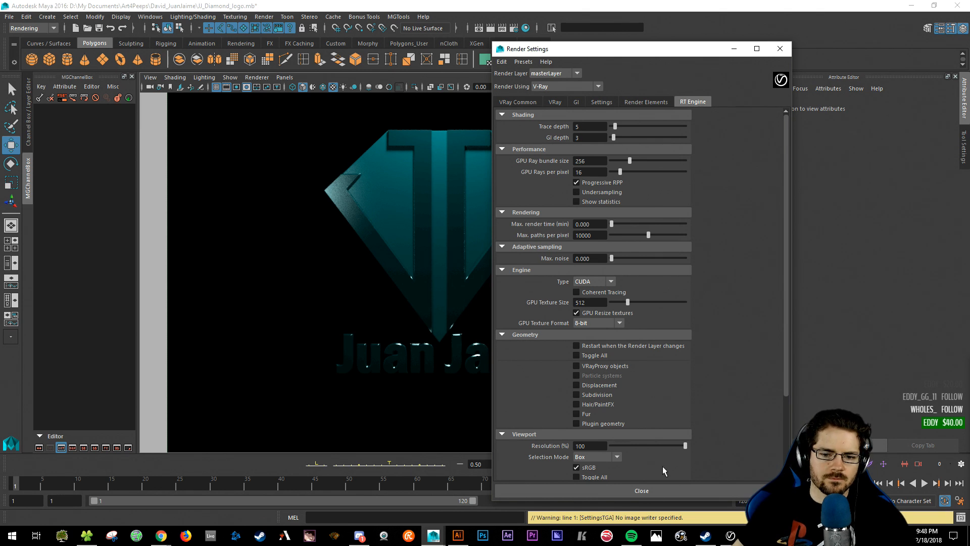
pyautogui.click(654, 486)
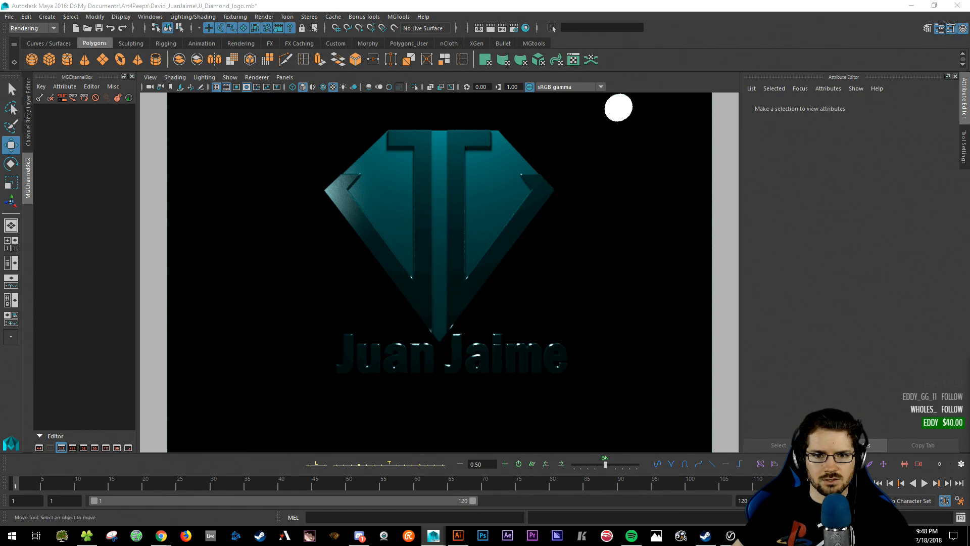
# - Move VRayLightSphere3 up and right to X 34.01, Y 48.333, then pickwalk to VRayLightSphere2
pyautogui.click(618, 107)
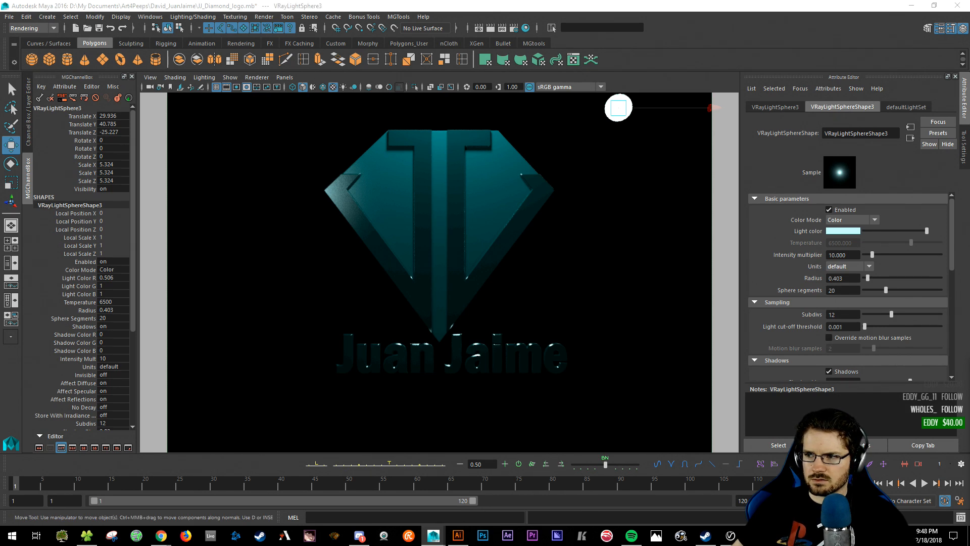
pyautogui.moveTo(619, 107); pyautogui.dragTo(638, 81)
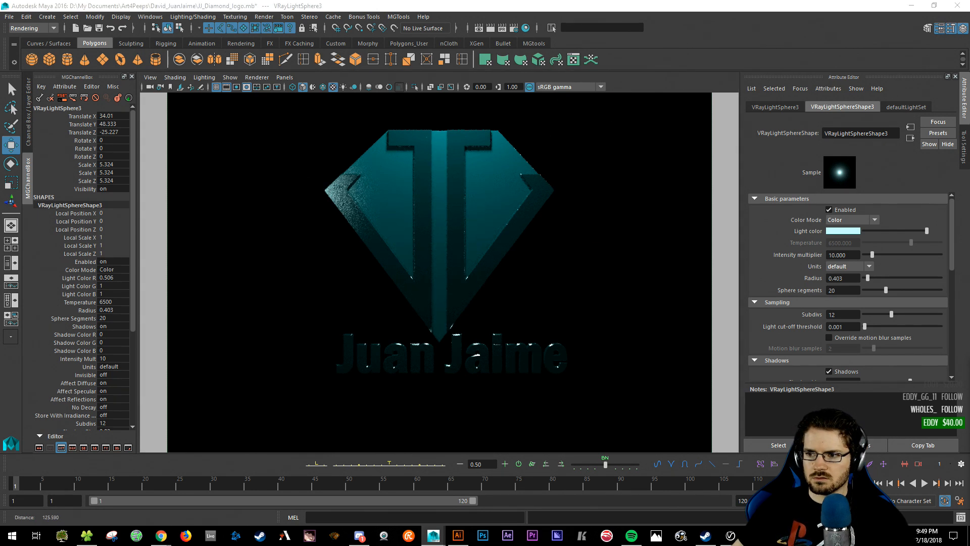
pyautogui.press('Left')
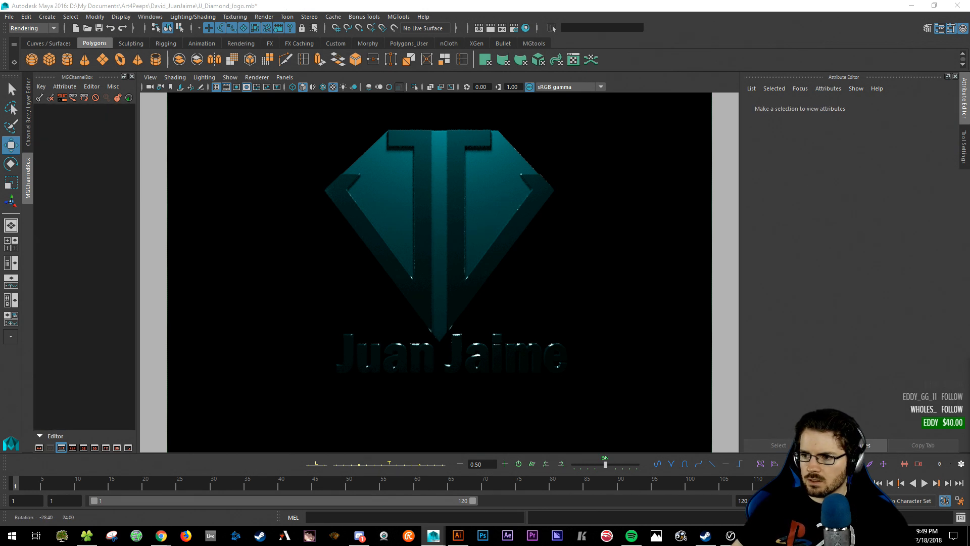
# - Add a V-Ray Rect Light to the scene from Create > Lights
pyautogui.click(47, 17)
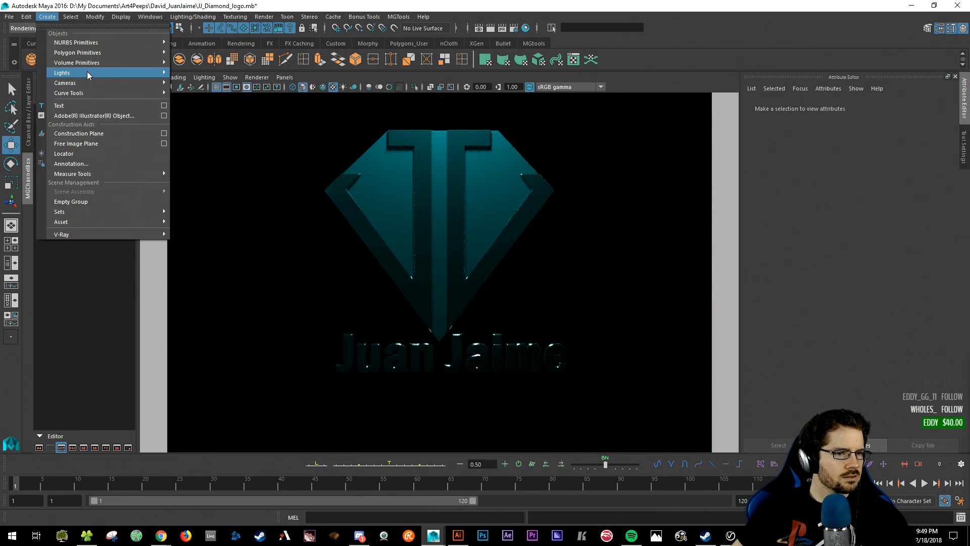
pyautogui.moveTo(87, 72)
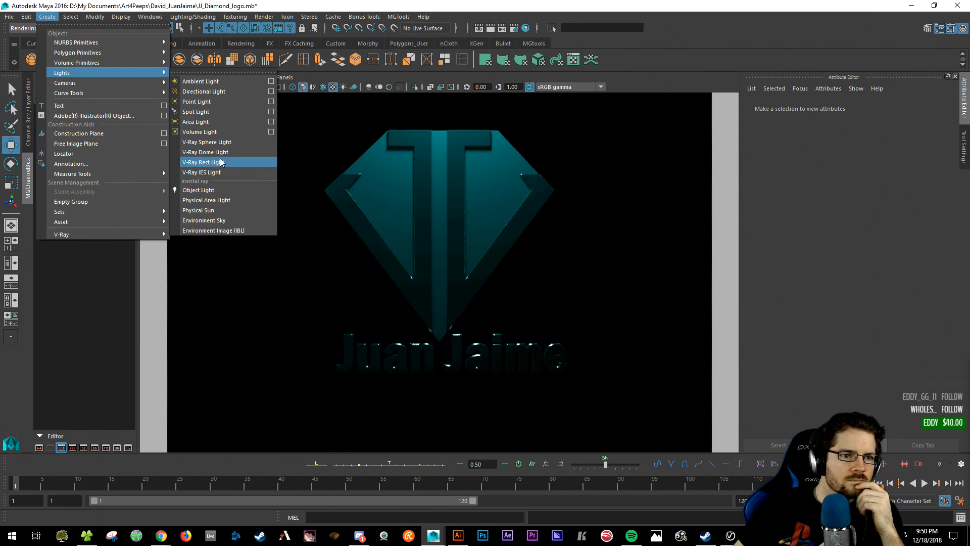
pyautogui.click(221, 163)
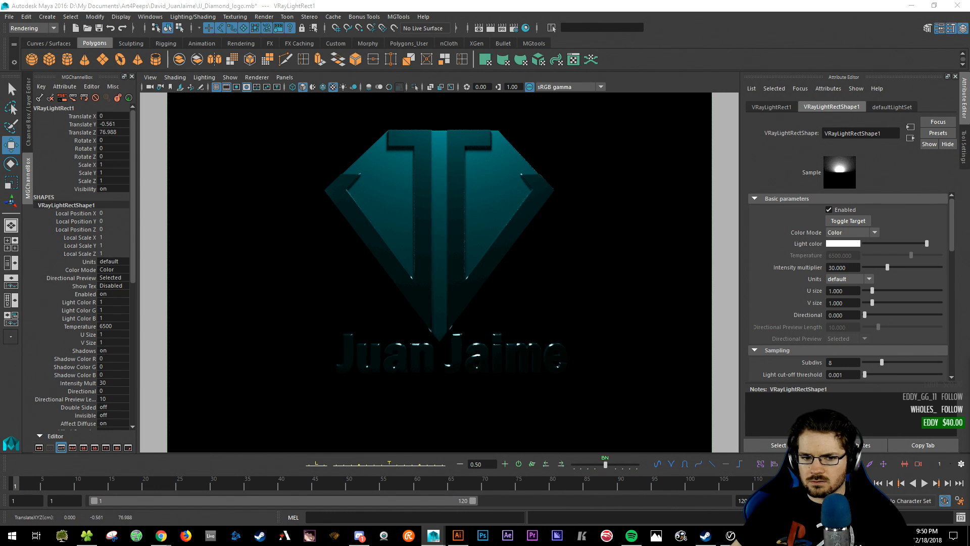
# - Scale the rect light to 18.776 and raise it to Translate Y 12.576
pyautogui.press('r')
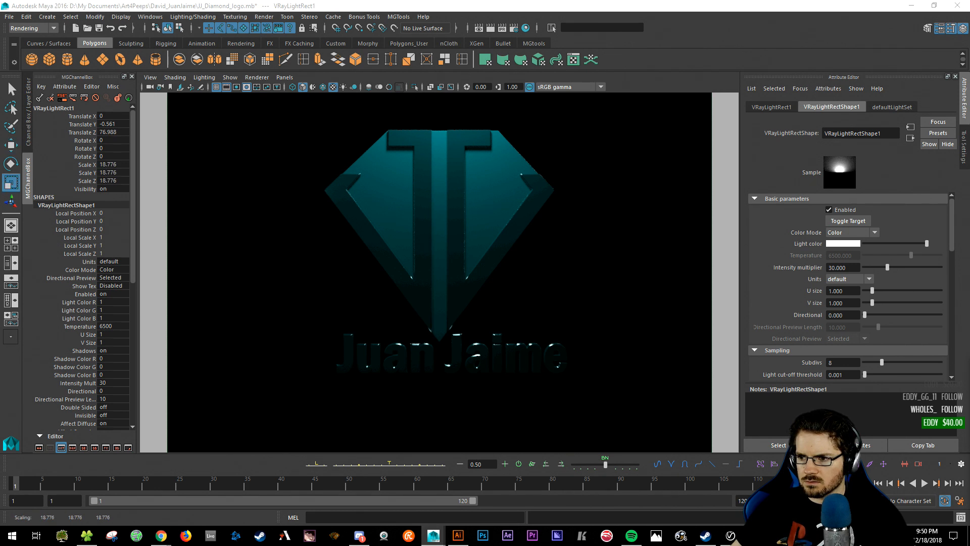
pyautogui.press('w')
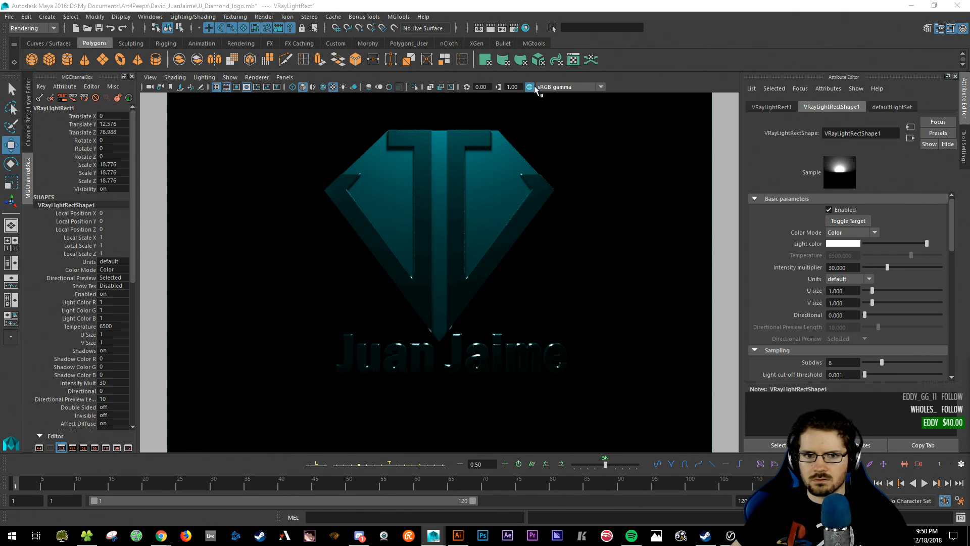
pyautogui.click(627, 86)
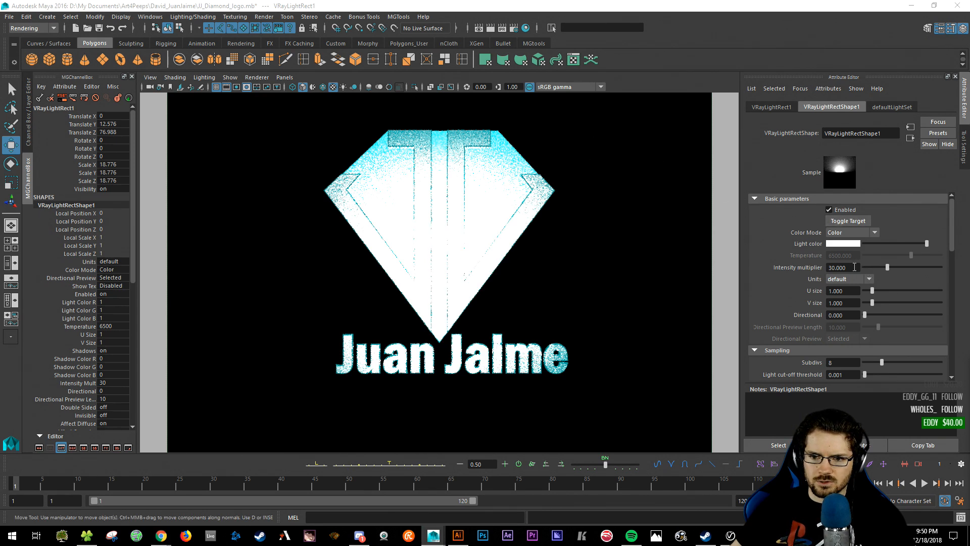
# - Set the rect light's Intensity multiplier to 3 and Subdivs to 16
pyautogui.doubleClick(855, 267)
pyautogui.write('3')
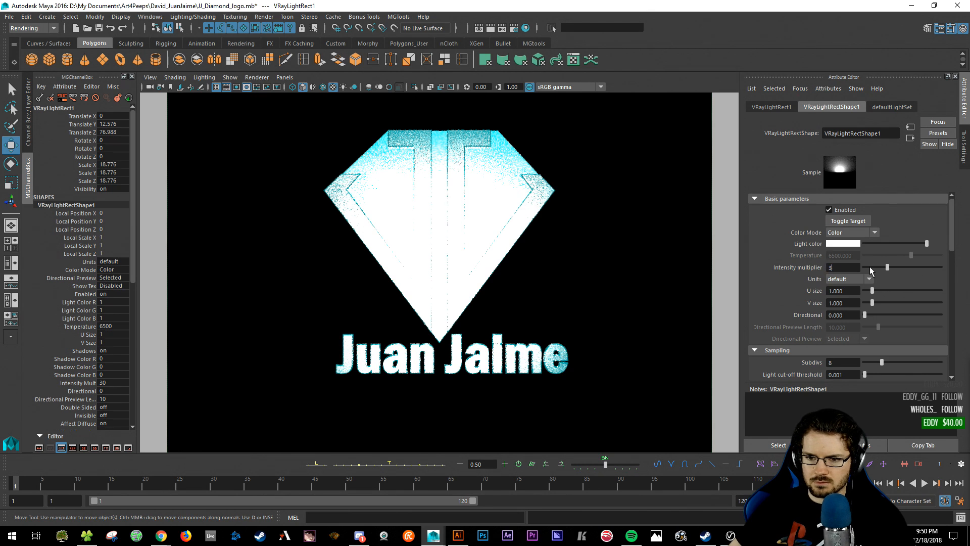
pyautogui.press('Return')
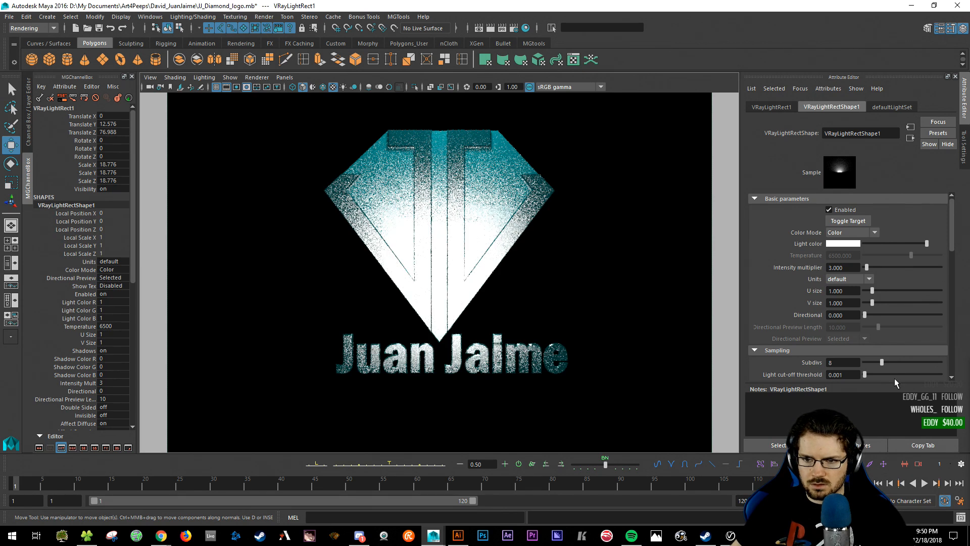
pyautogui.doubleClick(847, 365)
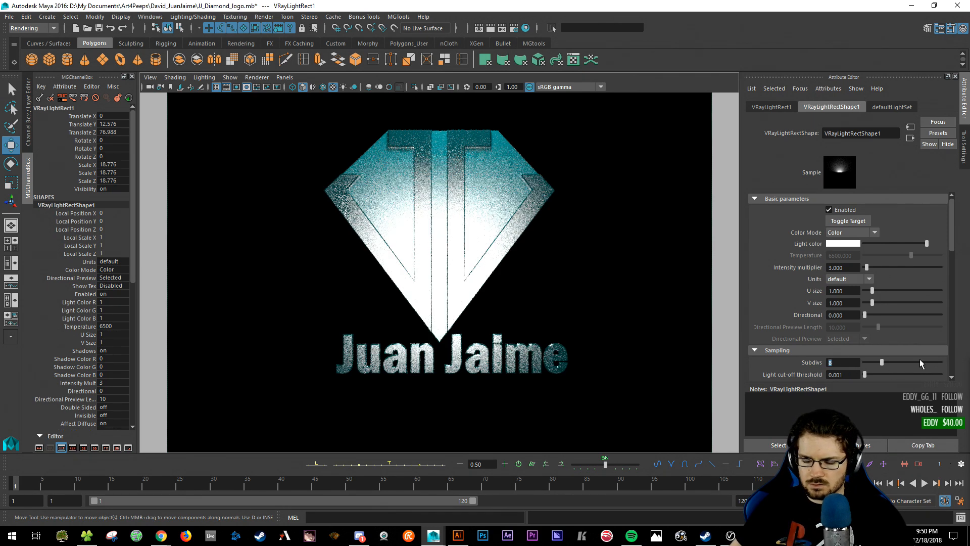
pyautogui.write('16')
pyautogui.press('Return')
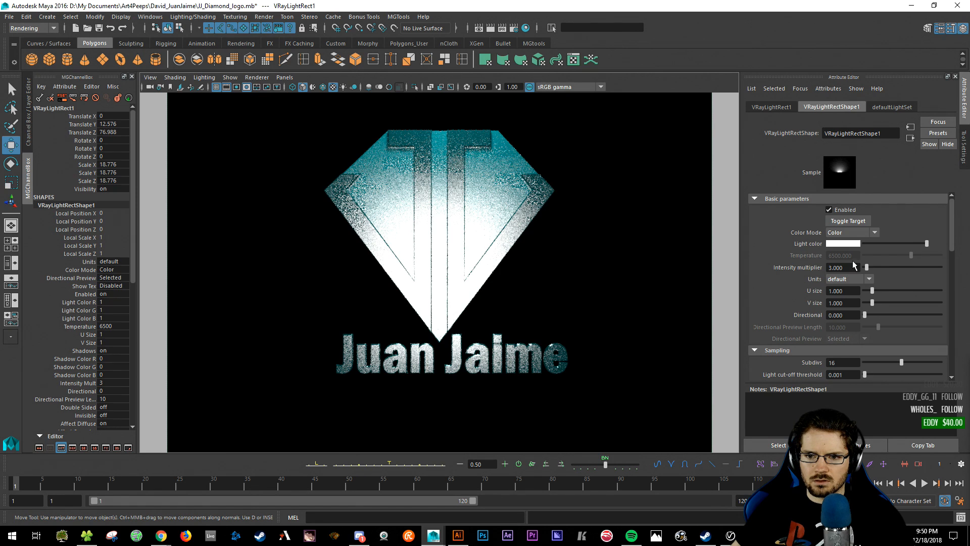
# - Enable Show Manipulator and dim the rect light's colour to 0.248 grey
pyautogui.click(860, 220)
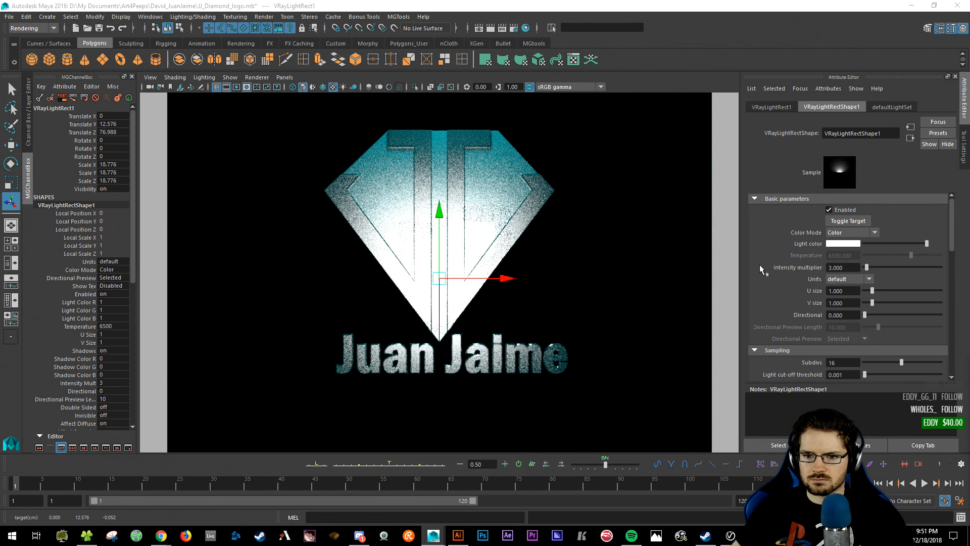
pyautogui.click(663, 76)
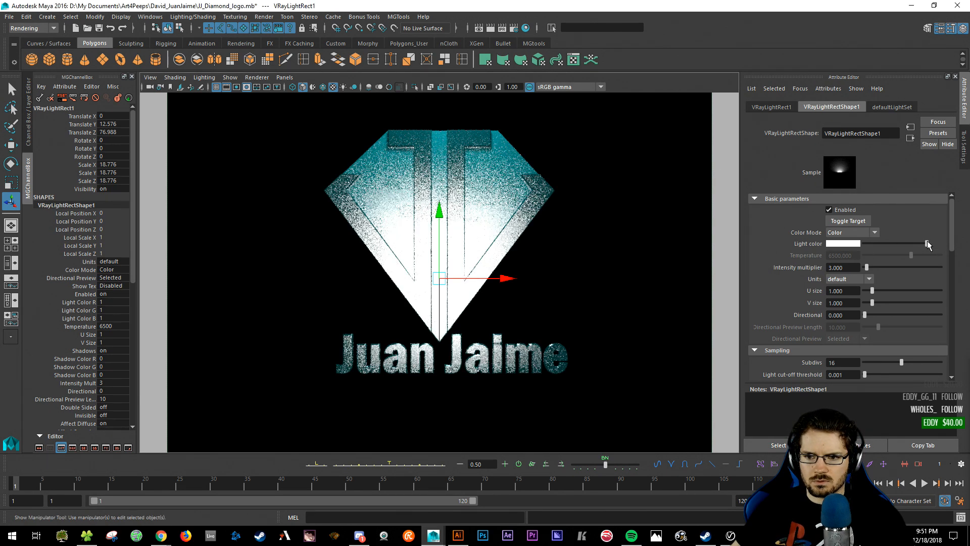
pyautogui.moveTo(926, 243); pyautogui.dragTo(878, 252)
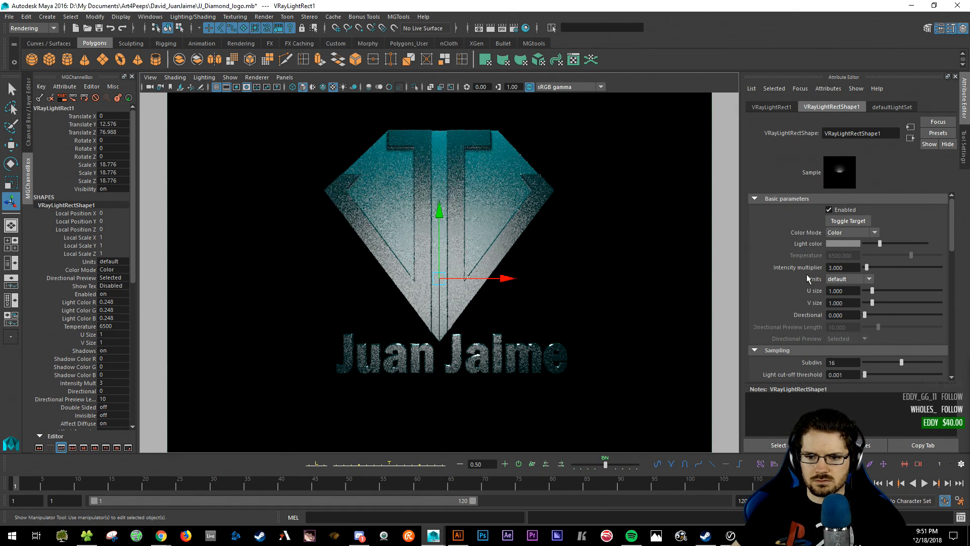
# - Tick Invisible in Options for VRayLightSphere1, 2, 3 and 4
pyautogui.scroll(-4, 811, 283)
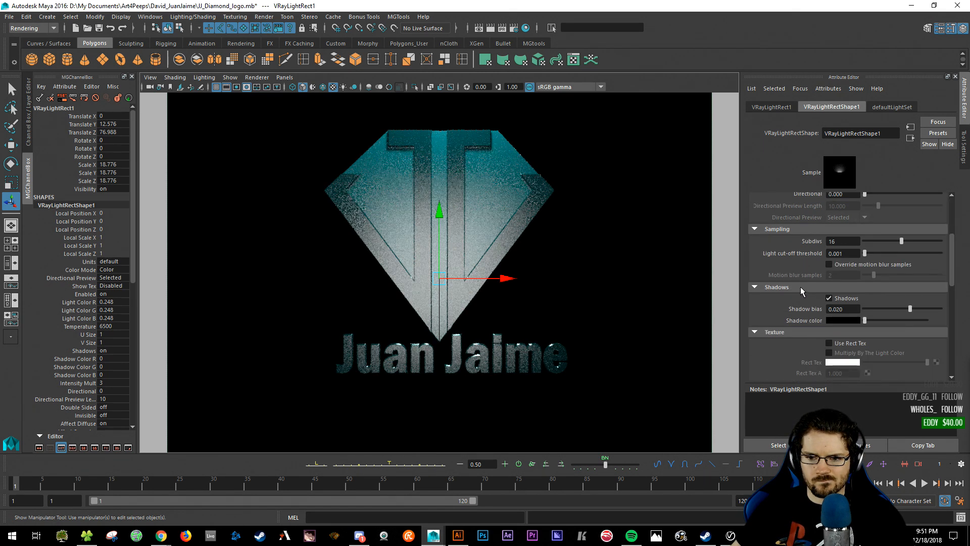
pyautogui.scroll(-6, 812, 297)
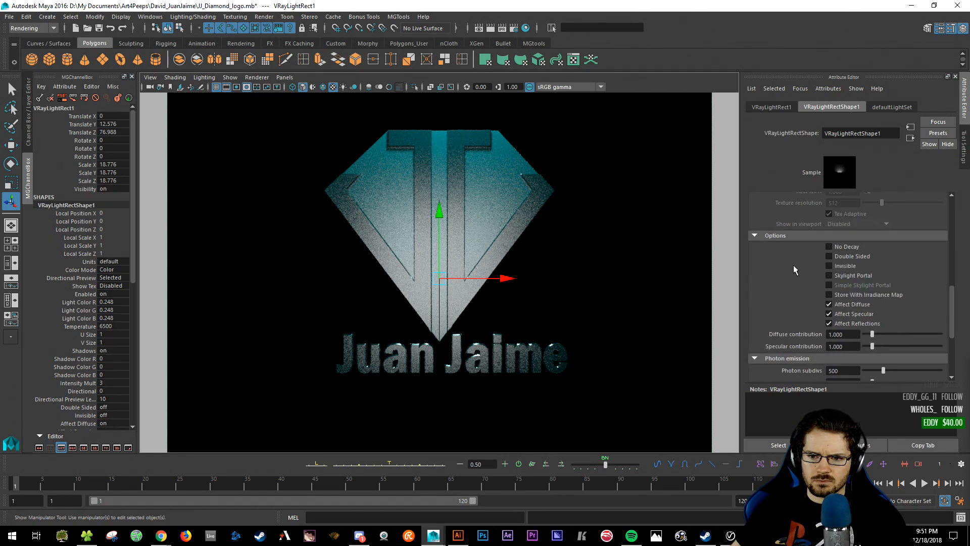
pyautogui.scroll(-2, 793, 264)
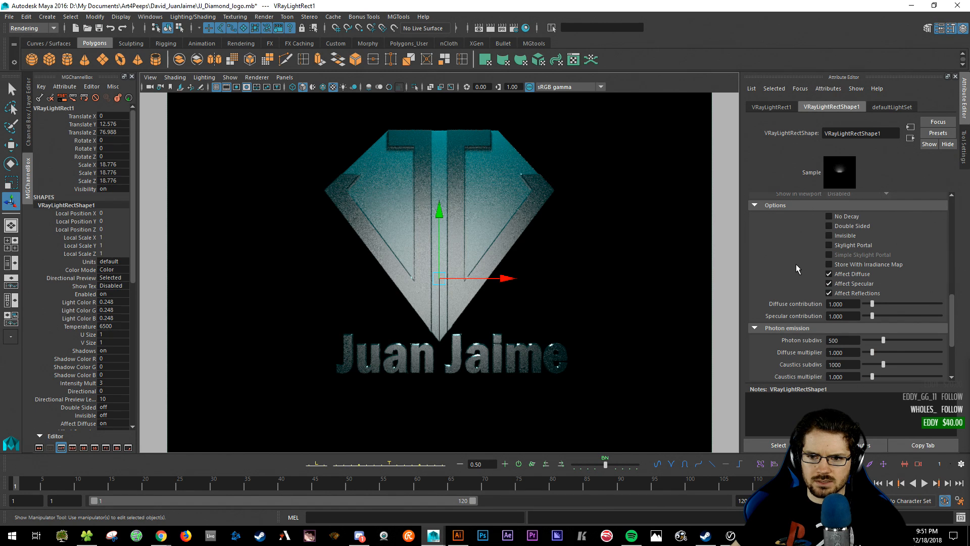
pyautogui.scroll(5, 798, 263)
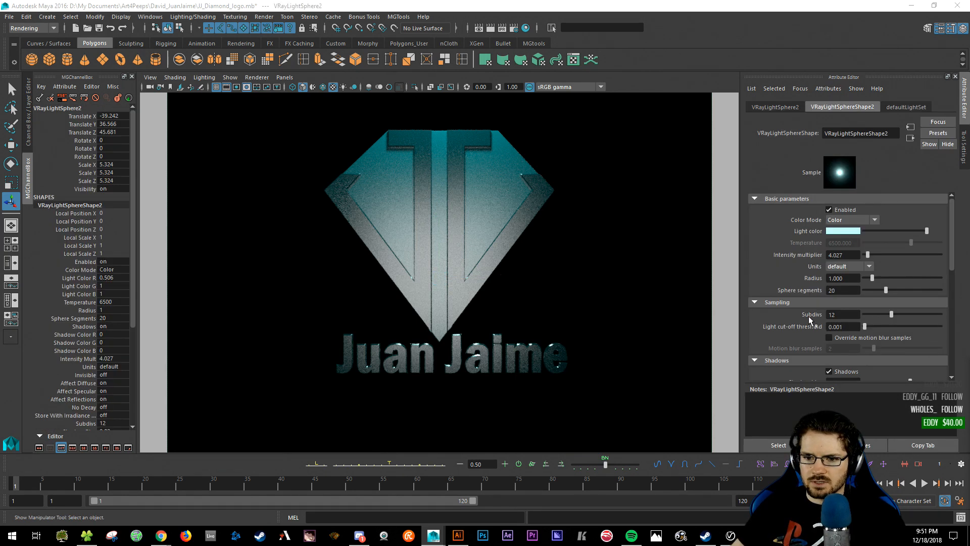
pyautogui.scroll(-5, 808, 316)
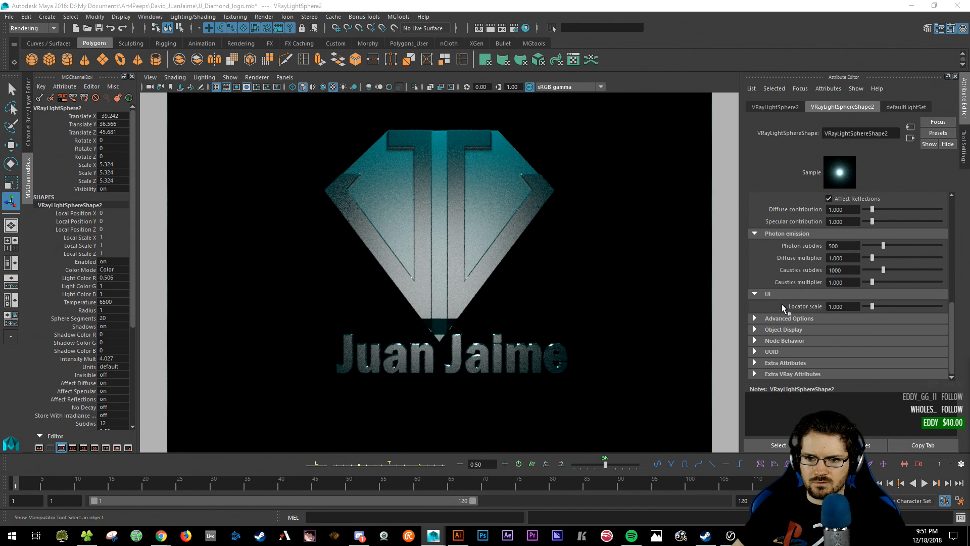
pyautogui.scroll(3, 770, 264)
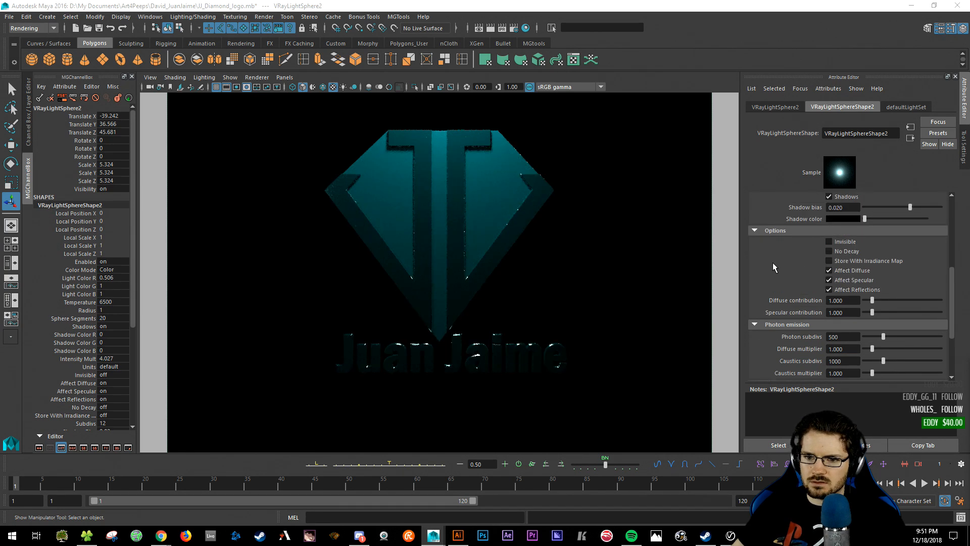
pyautogui.click(830, 242)
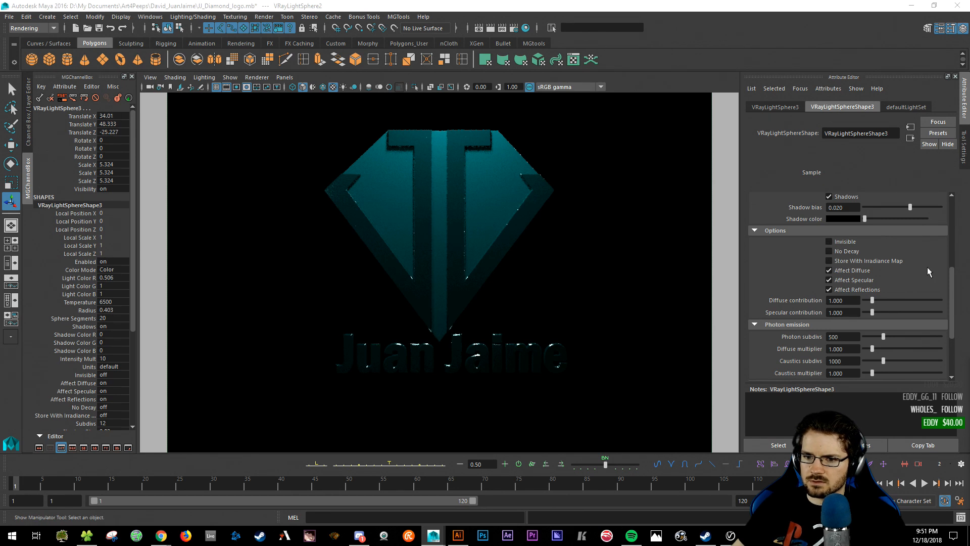
pyautogui.click(833, 239)
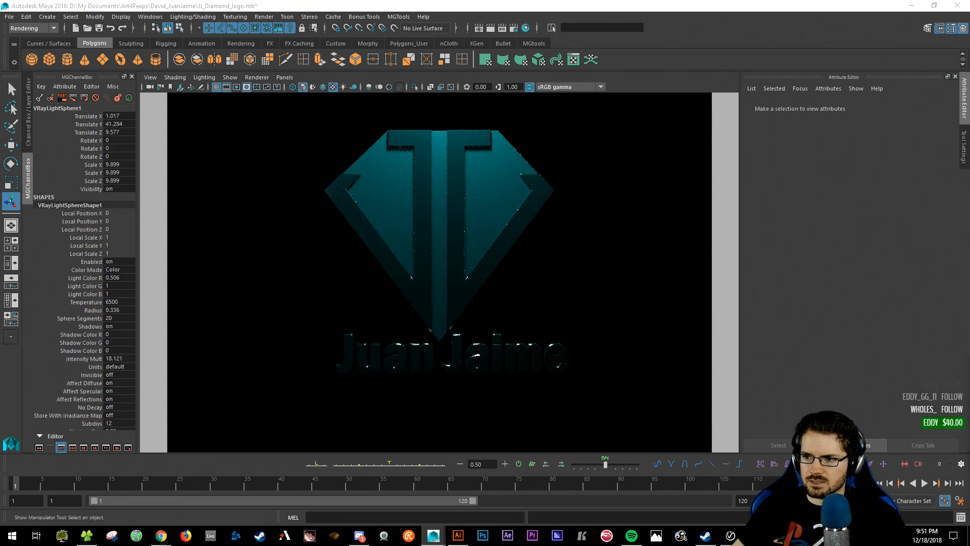
pyautogui.click(829, 242)
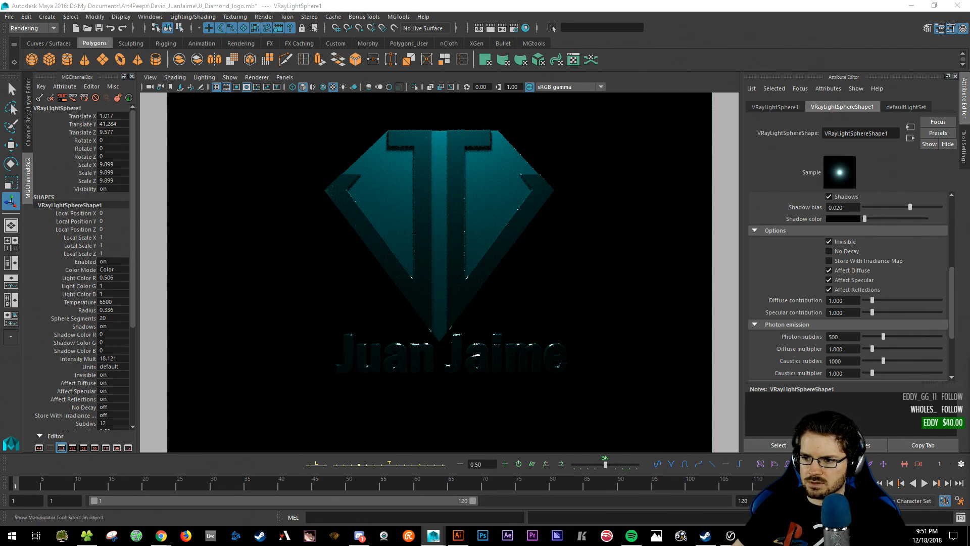
pyautogui.click(829, 242)
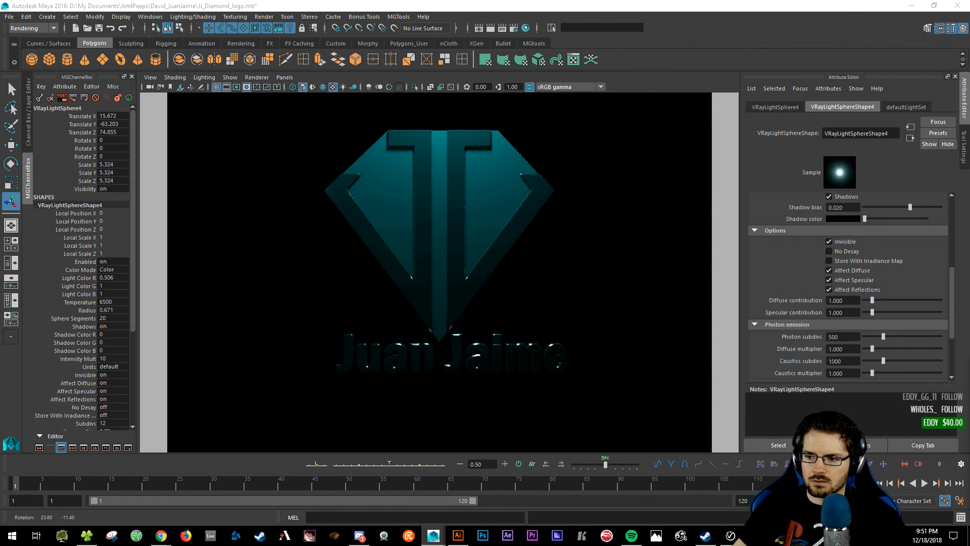
# - Duplicate the sphere light and centre the copy at Translate X 0
pyautogui.hotkey('ctrl', 'd')
pyautogui.press('w')
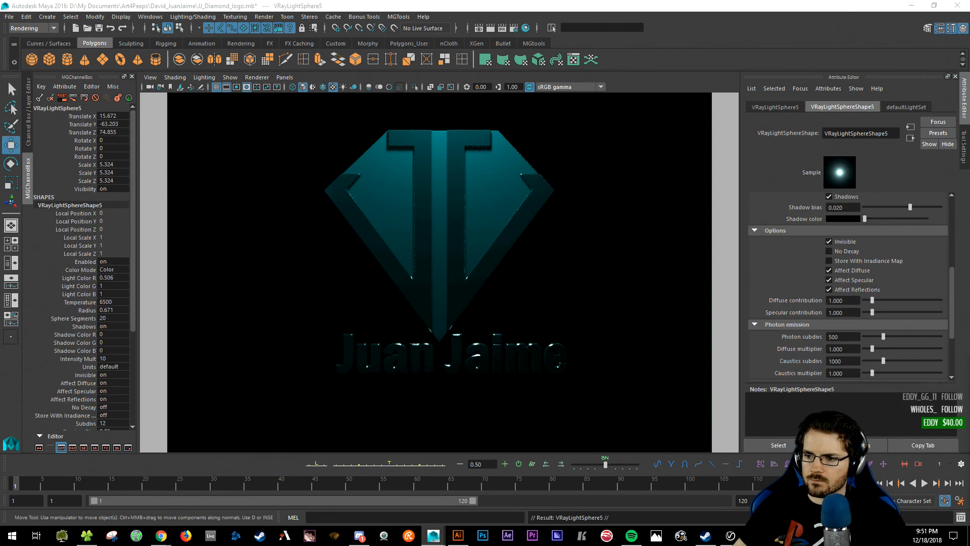
pyautogui.click(336, 3)
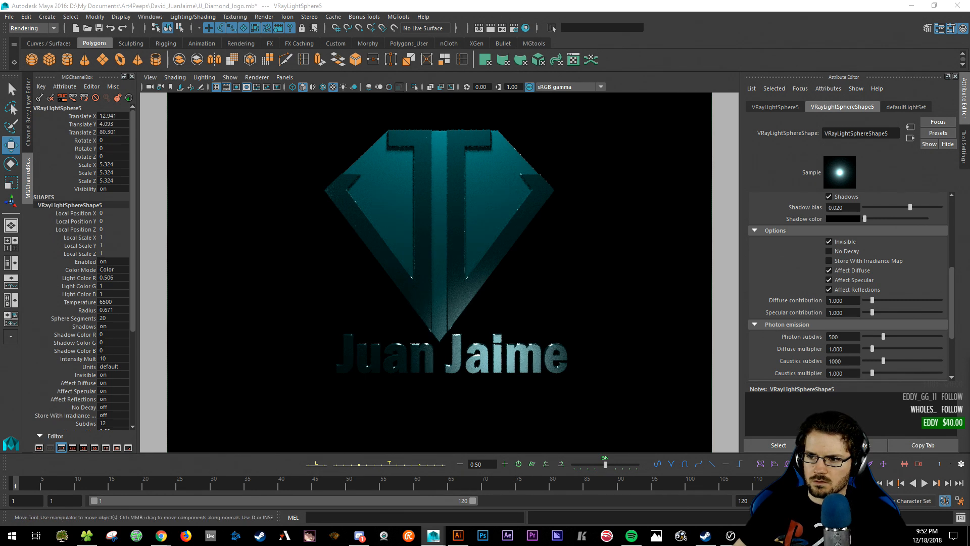
pyautogui.click(114, 117)
pyautogui.write('0')
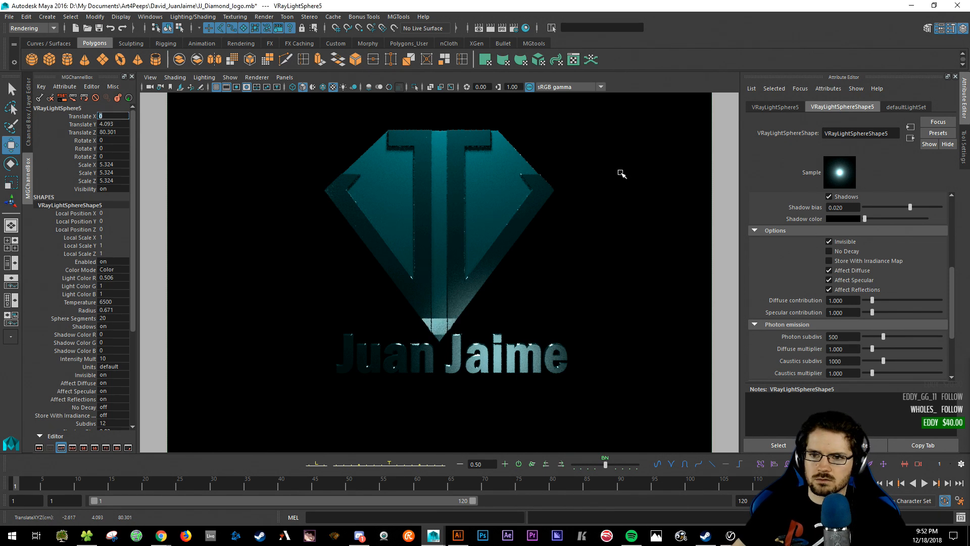
pyautogui.press('Return')
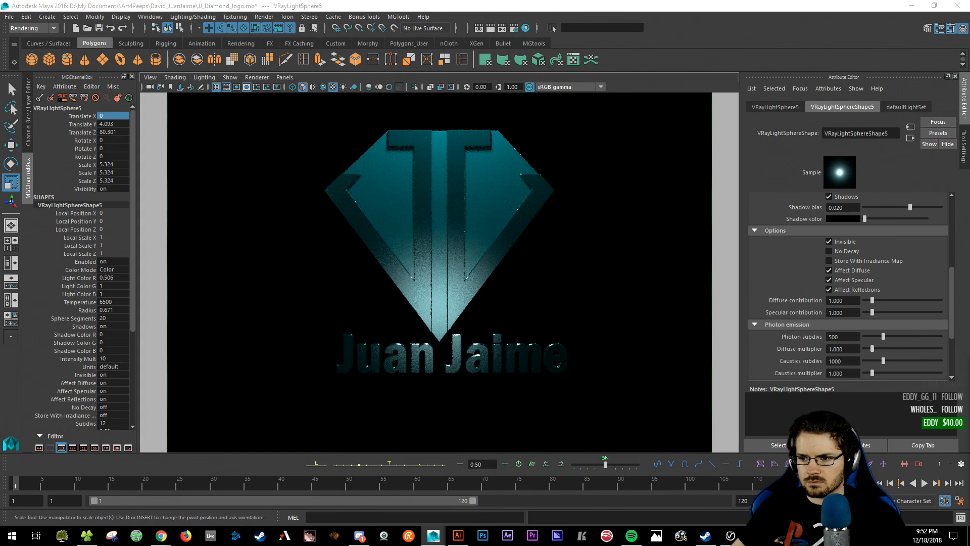
# - Push the new sphere light forward in Z and scale it to about 13.178
pyautogui.press('r')
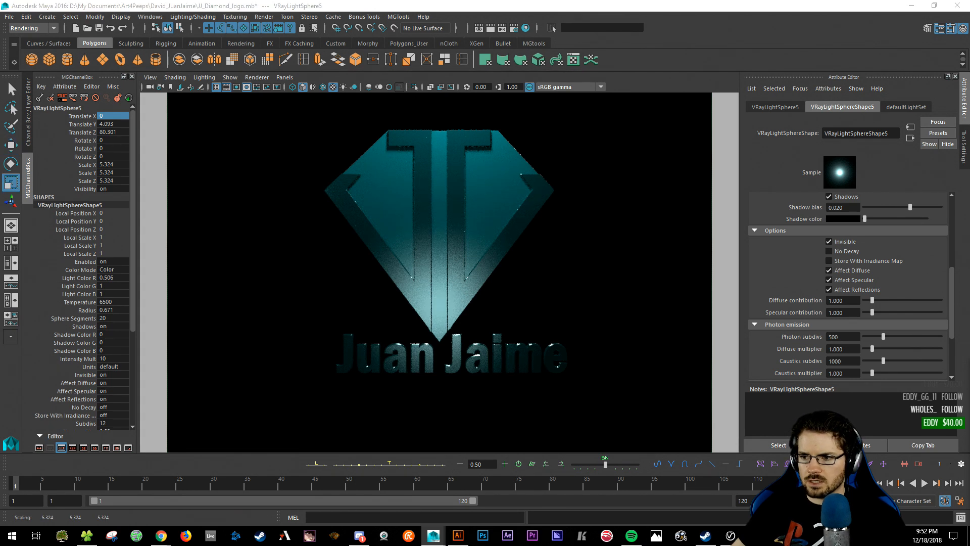
pyautogui.hotkey('ctrl', 'z')
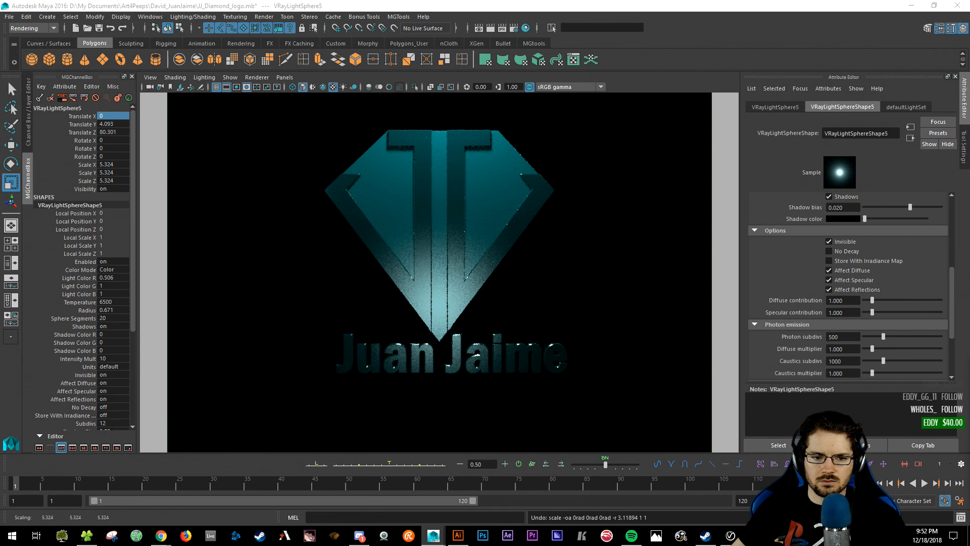
pyautogui.press('w')
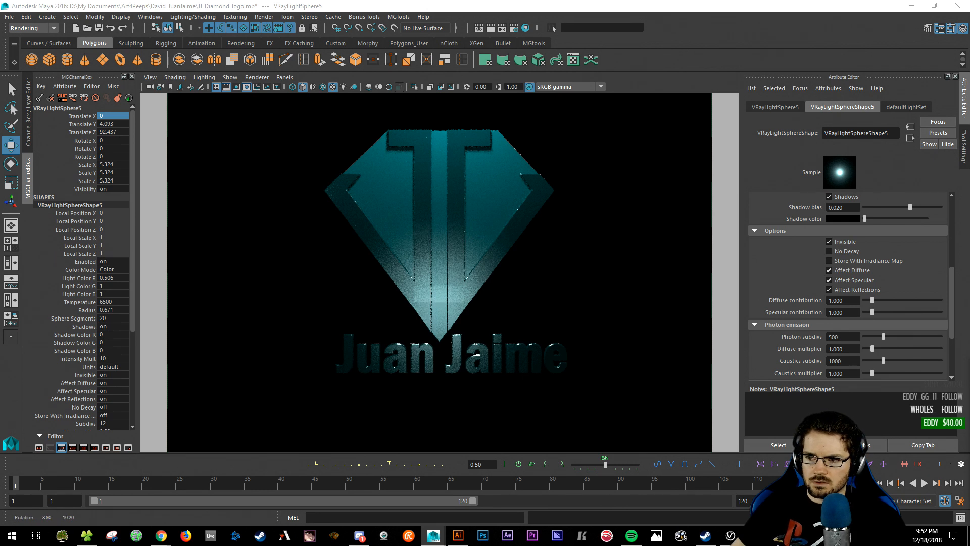
pyautogui.press('r')
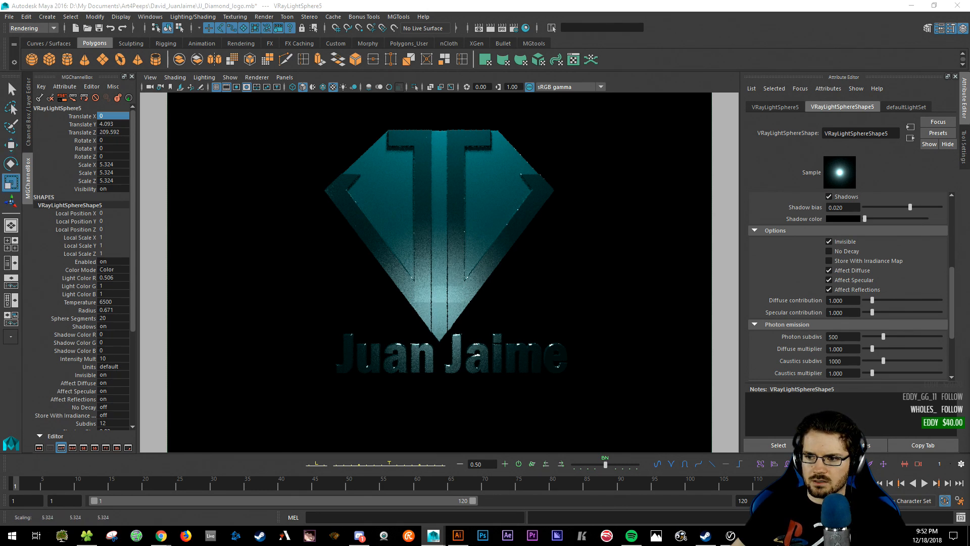
pyautogui.press('q')
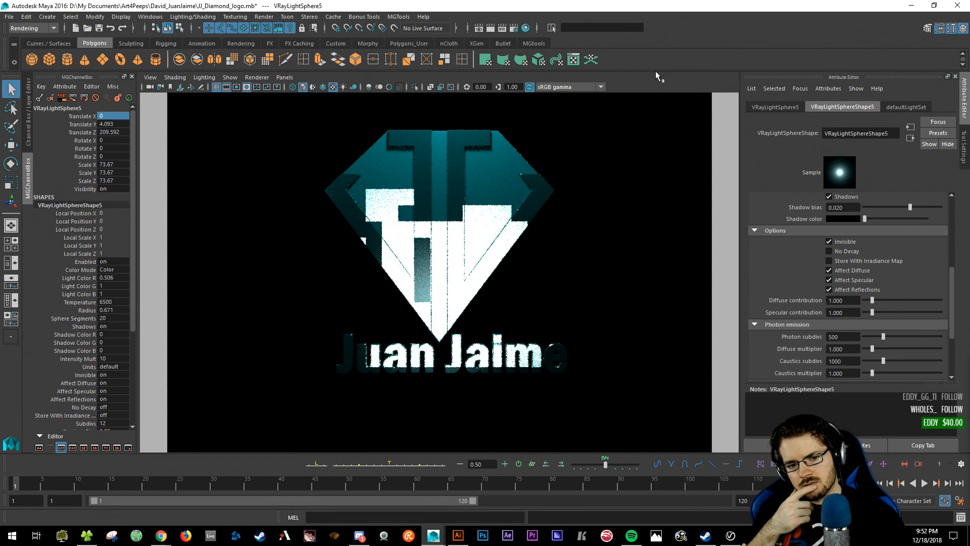
pyautogui.press('r')
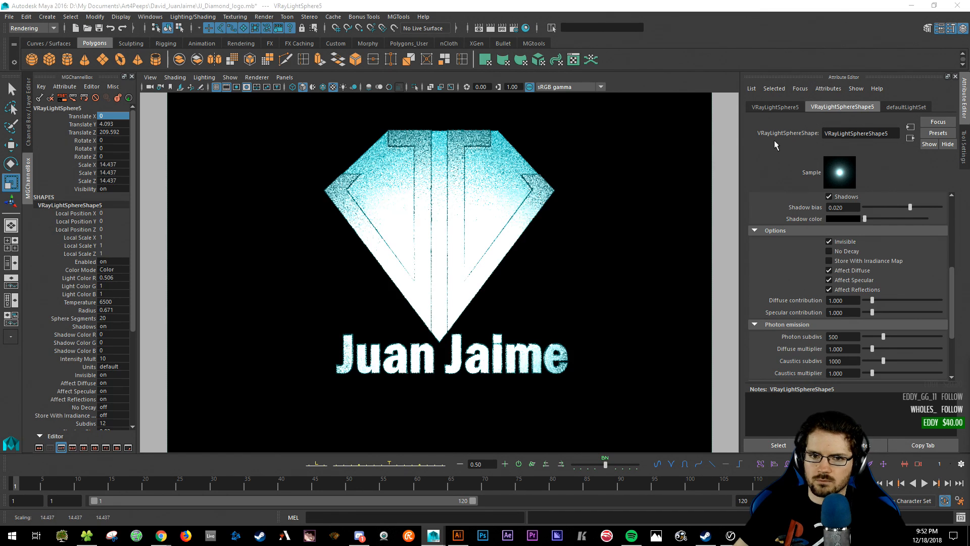
pyautogui.hotkey('ctrl', 'z')
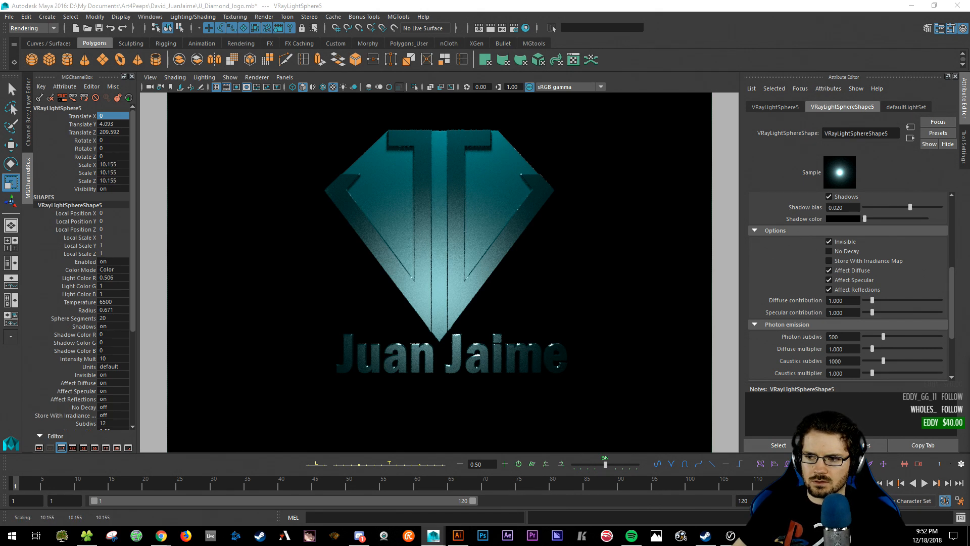
pyautogui.press('q')
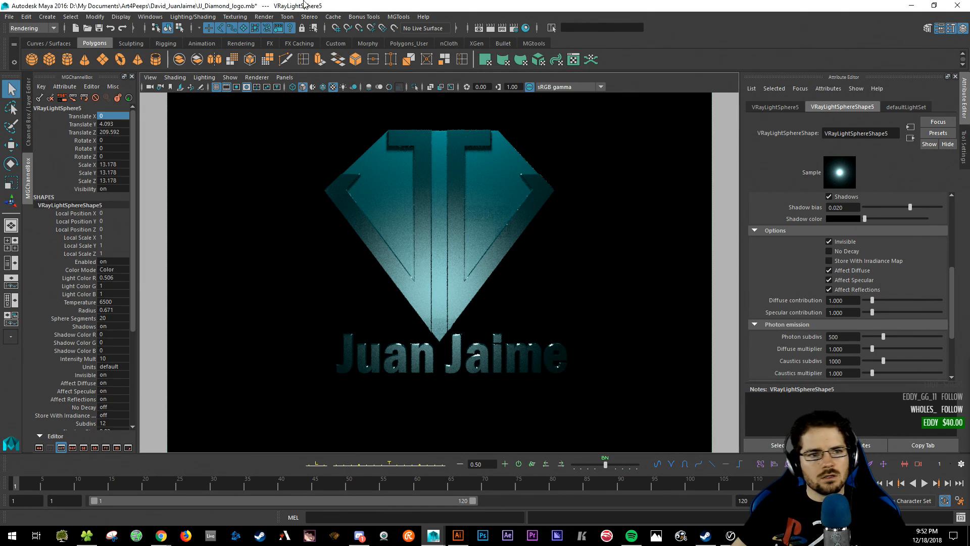
pyautogui.click(203, 17)
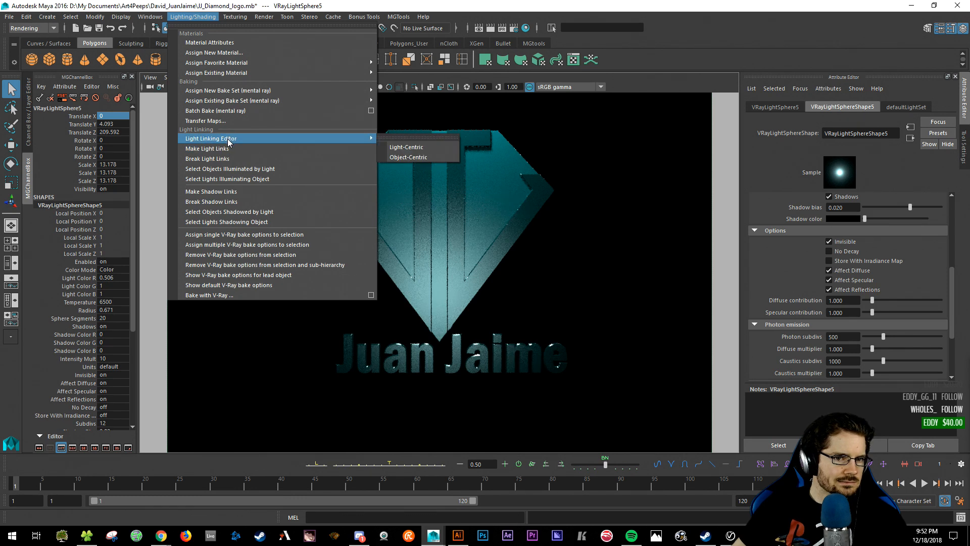
# - In light-centric linking, unlink VRayLightSphere5 from Diamond, J_Left and J_Right
pyautogui.moveTo(369, 140)
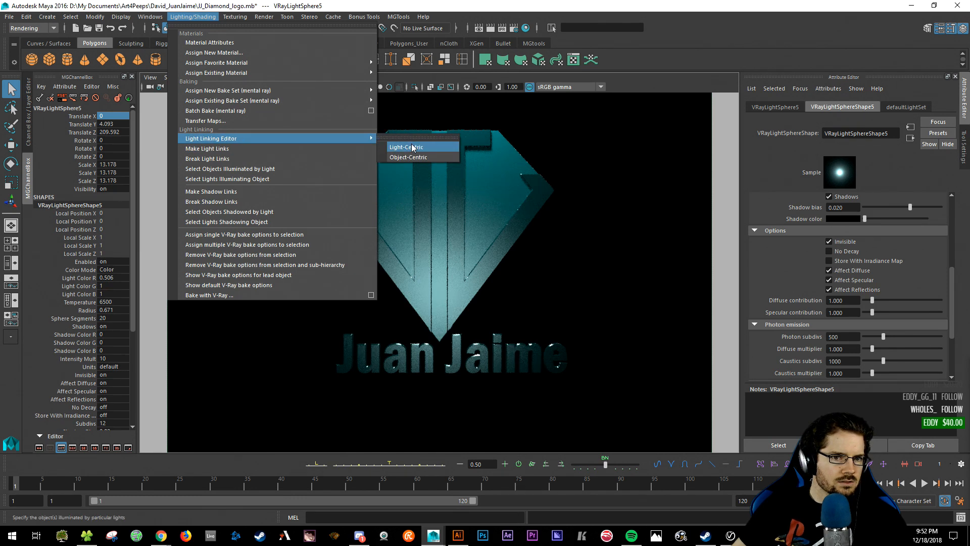
pyautogui.click(411, 141)
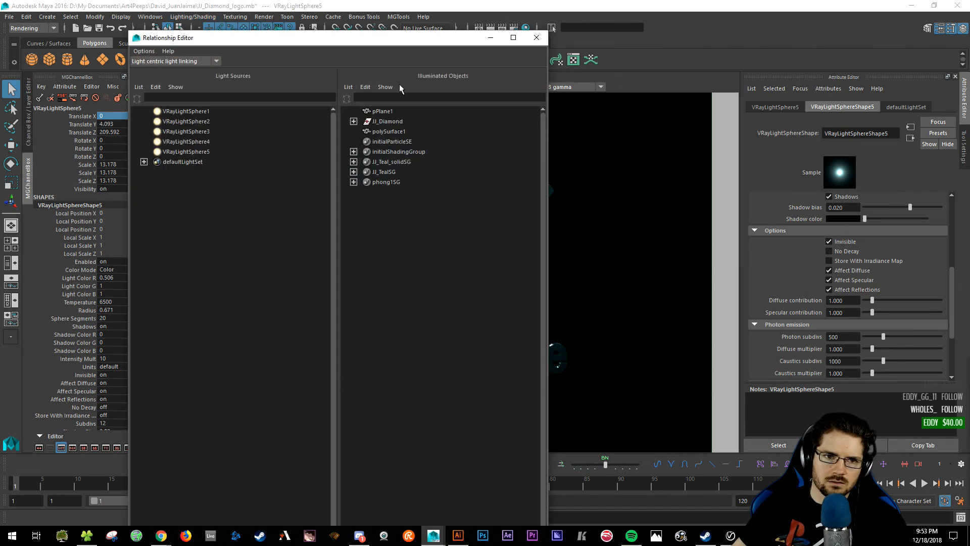
pyautogui.moveTo(359, 41); pyautogui.dragTo(910, 114)
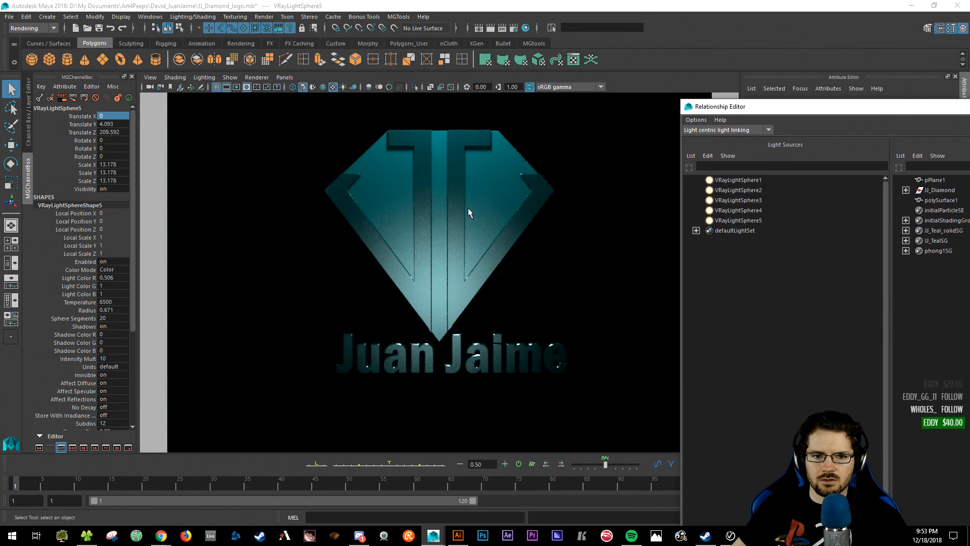
pyautogui.moveTo(772, 111); pyautogui.dragTo(684, 116)
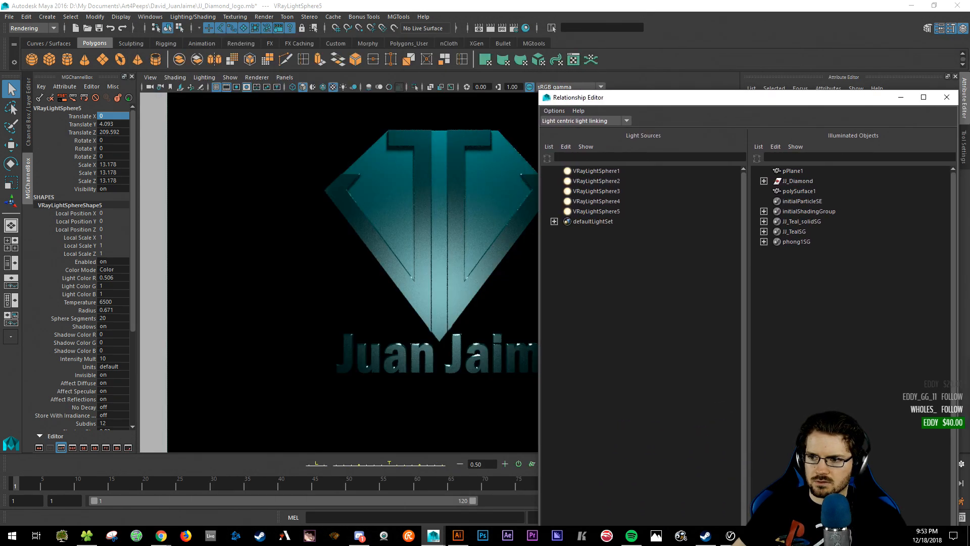
pyautogui.click(617, 213)
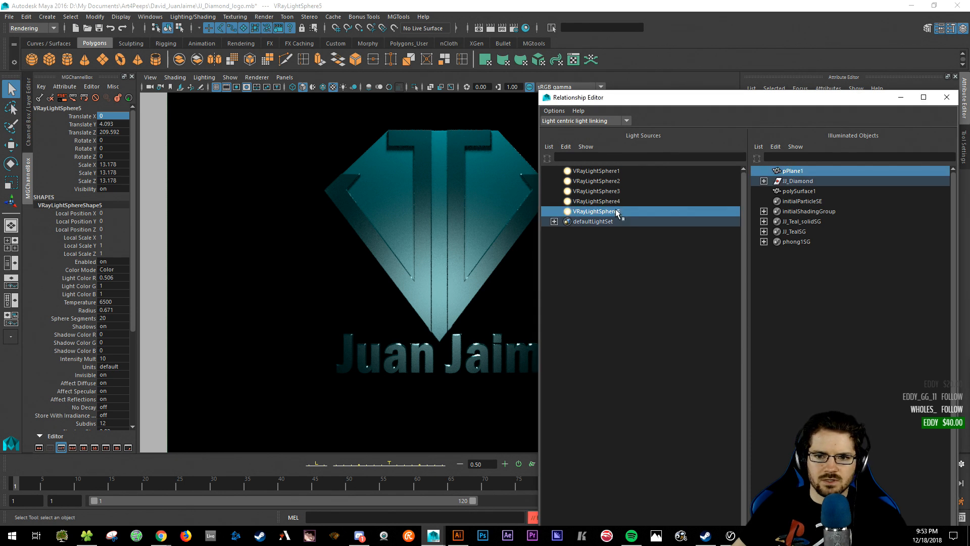
pyautogui.click(763, 181)
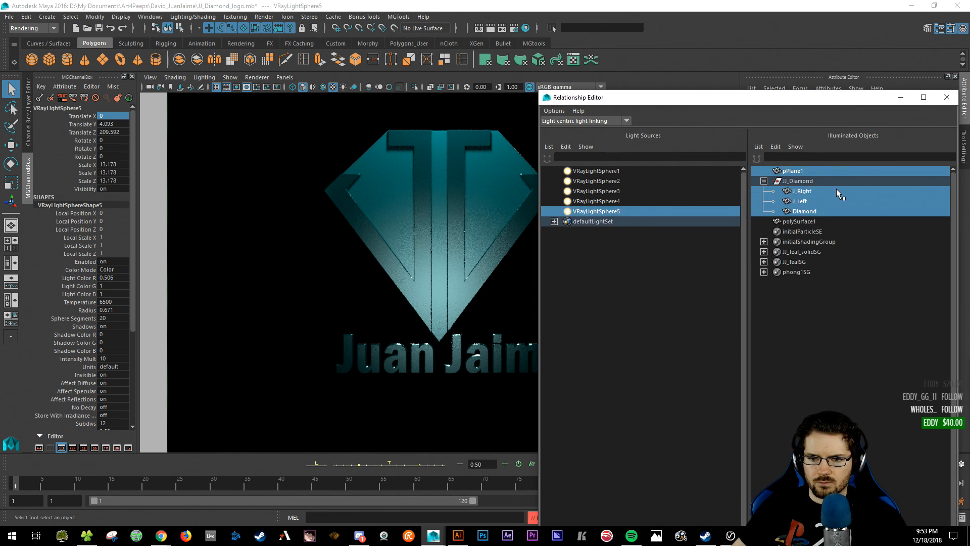
pyautogui.click(813, 211)
pyautogui.click(800, 204)
pyautogui.click(809, 192)
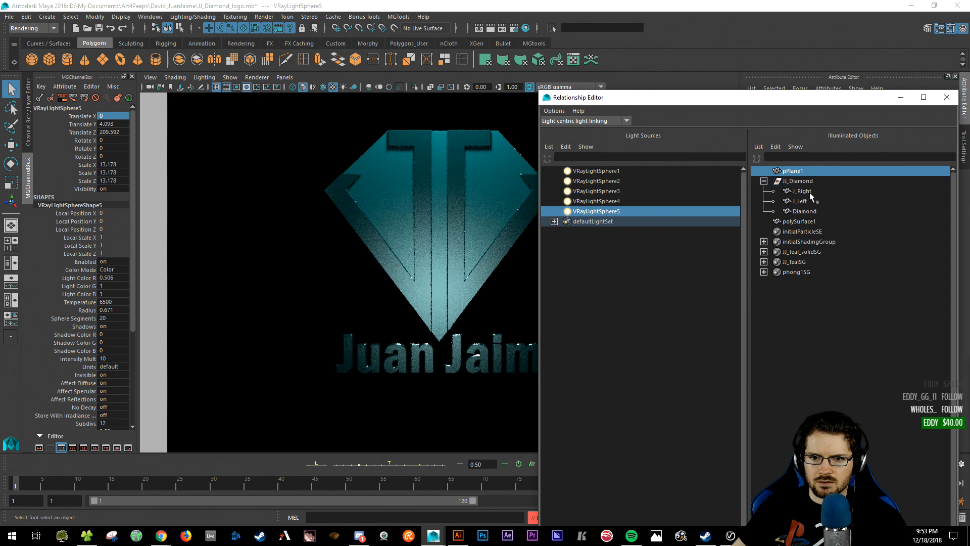
pyautogui.moveTo(768, 99); pyautogui.dragTo(969, 99)
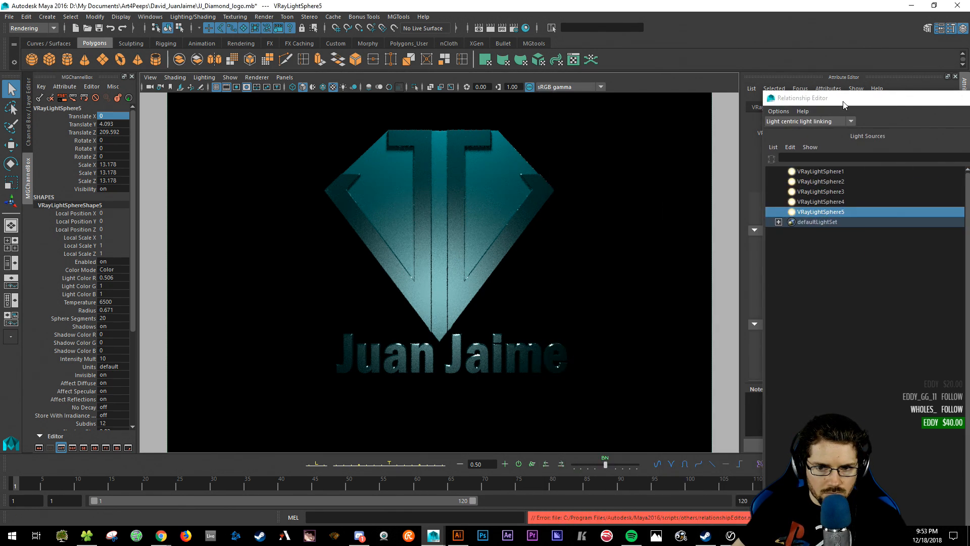
pyautogui.moveTo(843, 99); pyautogui.dragTo(672, 69)
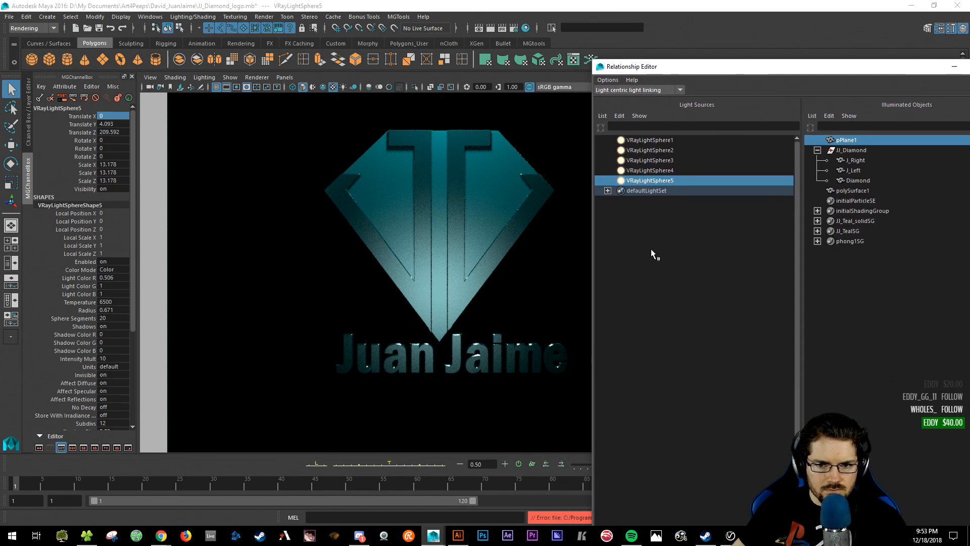
# - Recheck VRayLightSphere5's links and unlink J_Right, J_Left and Diamond again
pyautogui.click(650, 259)
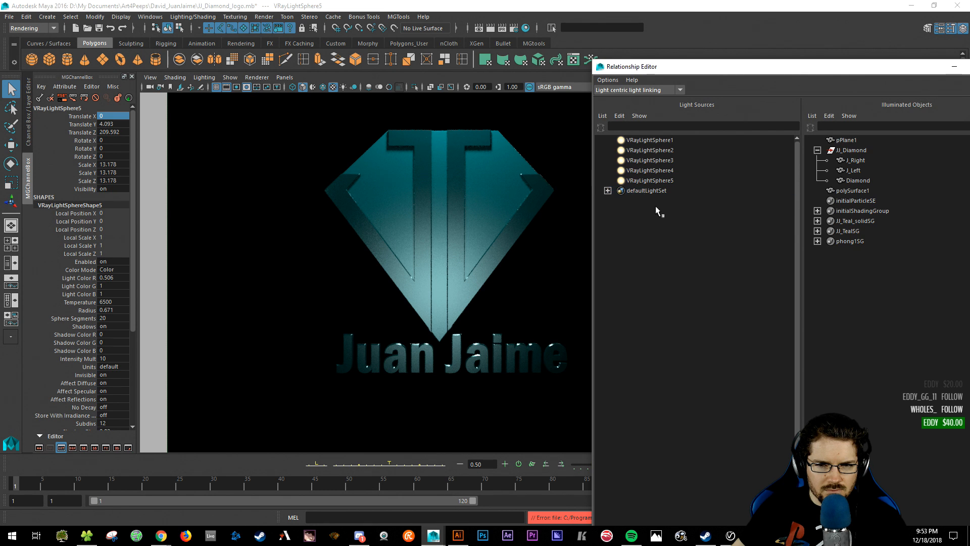
pyautogui.click(659, 182)
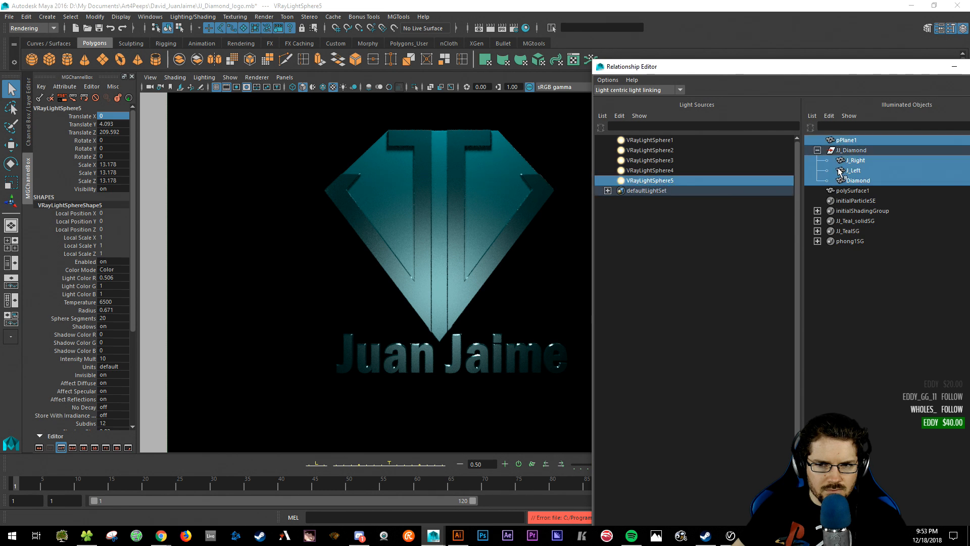
pyautogui.click(856, 159)
pyautogui.click(854, 170)
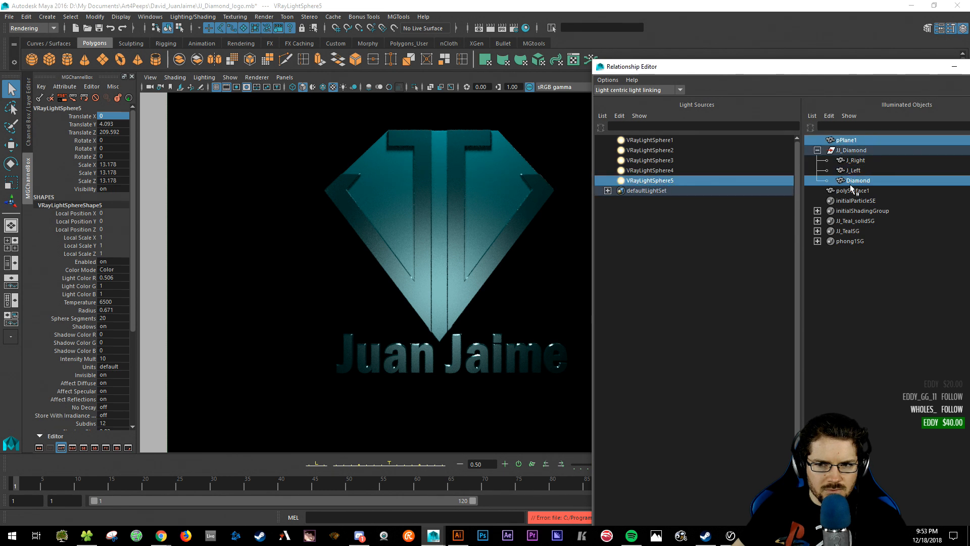
pyautogui.click(851, 181)
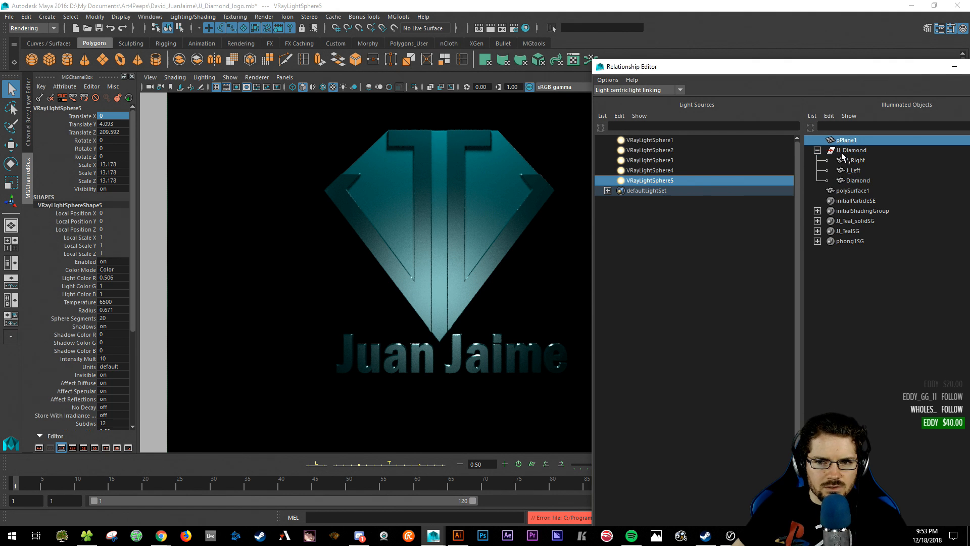
pyautogui.rightClick(719, 182)
pyautogui.click(692, 233)
pyautogui.click(659, 182)
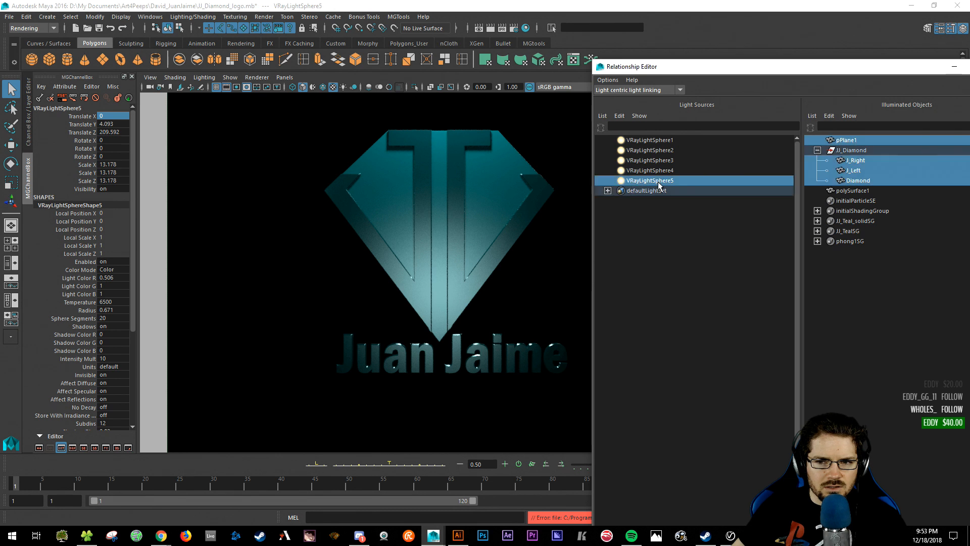
# - In object-centric linking, unlink VRayLightSphere5 from JJ_Diamond while keeping VRayLightSphere4 linked
pyautogui.click(637, 91)
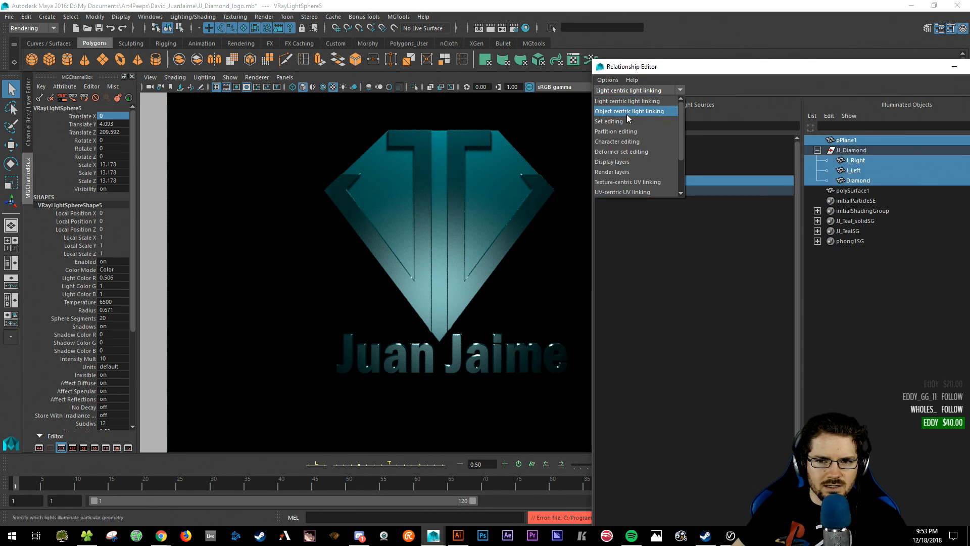
pyautogui.click(627, 114)
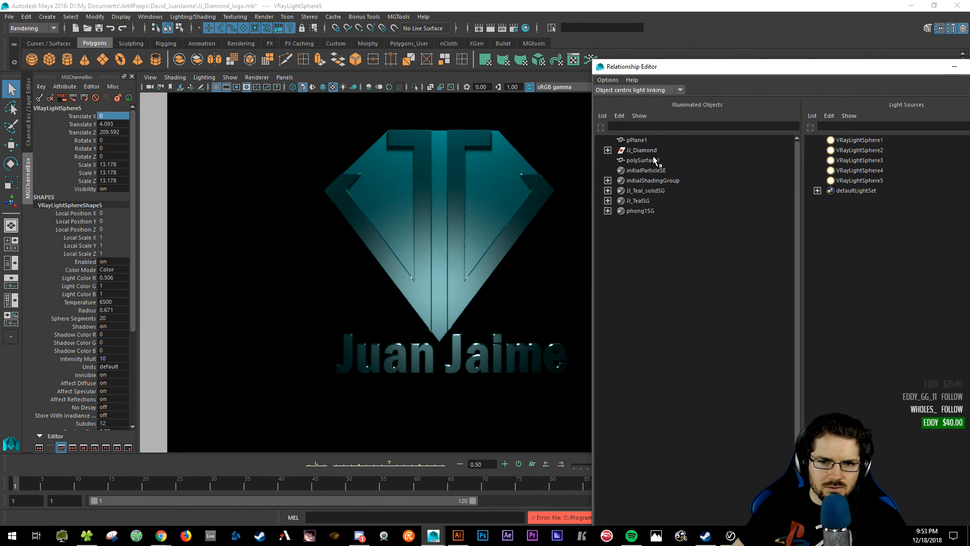
pyautogui.click(641, 150)
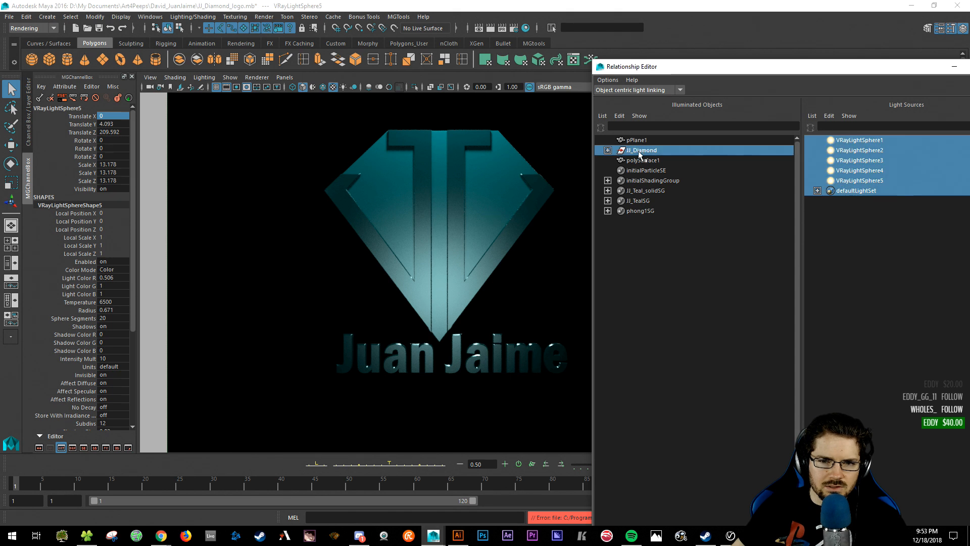
pyautogui.click(607, 150)
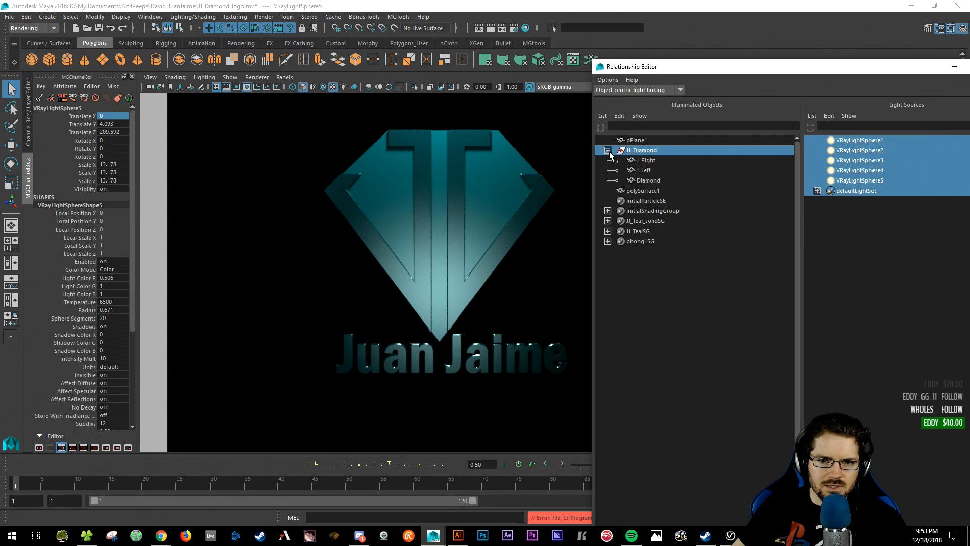
pyautogui.click(867, 173)
pyautogui.click(863, 179)
pyautogui.click(865, 171)
pyautogui.click(678, 295)
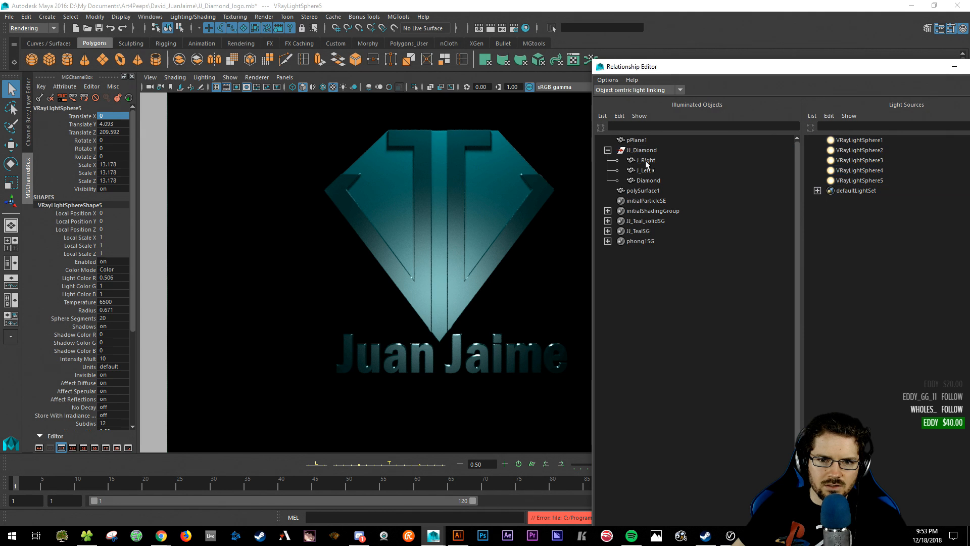
pyautogui.click(644, 152)
pyautogui.click(654, 283)
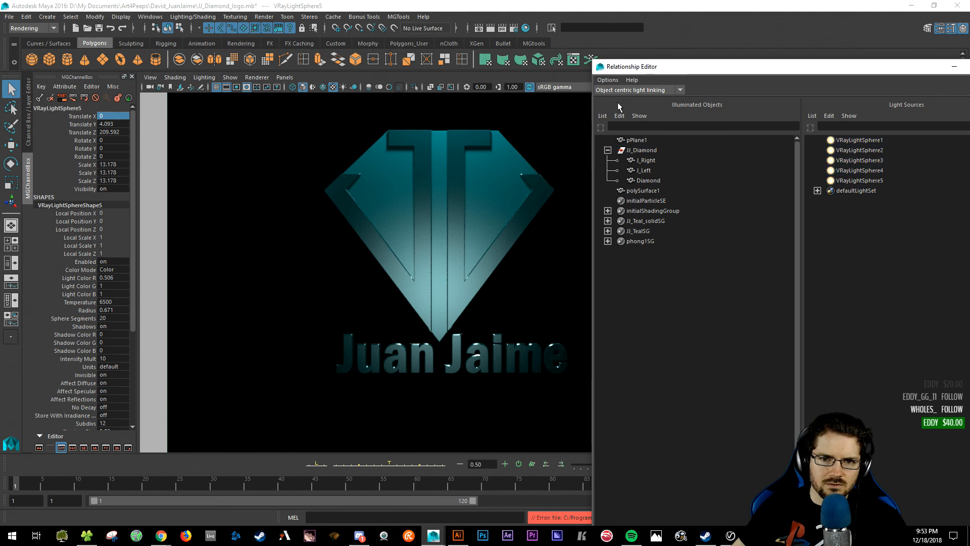
pyautogui.moveTo(631, 66); pyautogui.dragTo(856, 73)
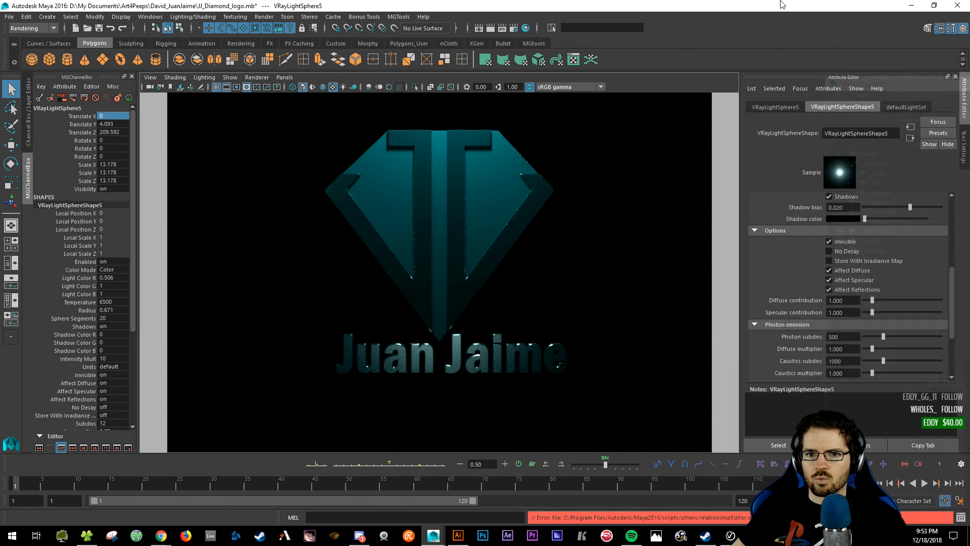
# - Scale VRayLightSphere5 up to 44.914
pyautogui.press('r')
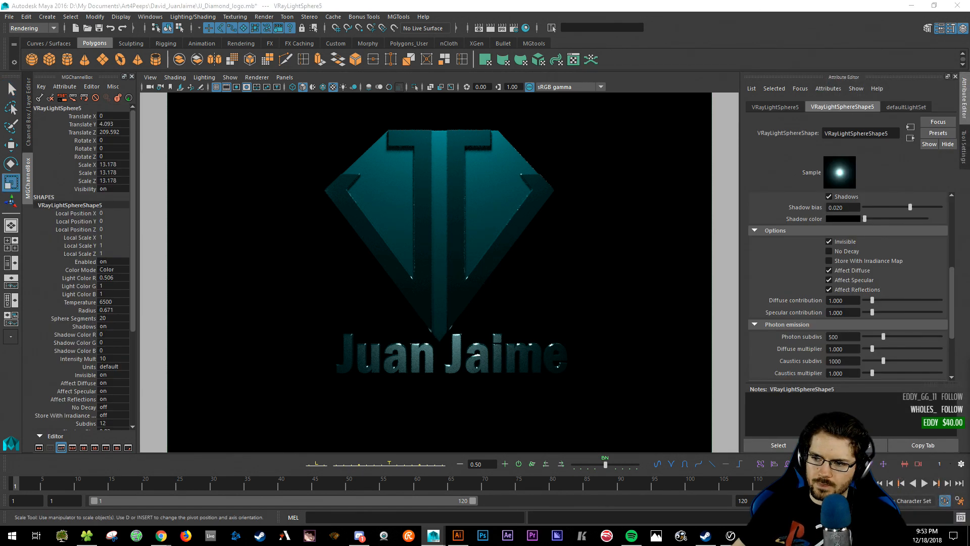
pyautogui.press('w')
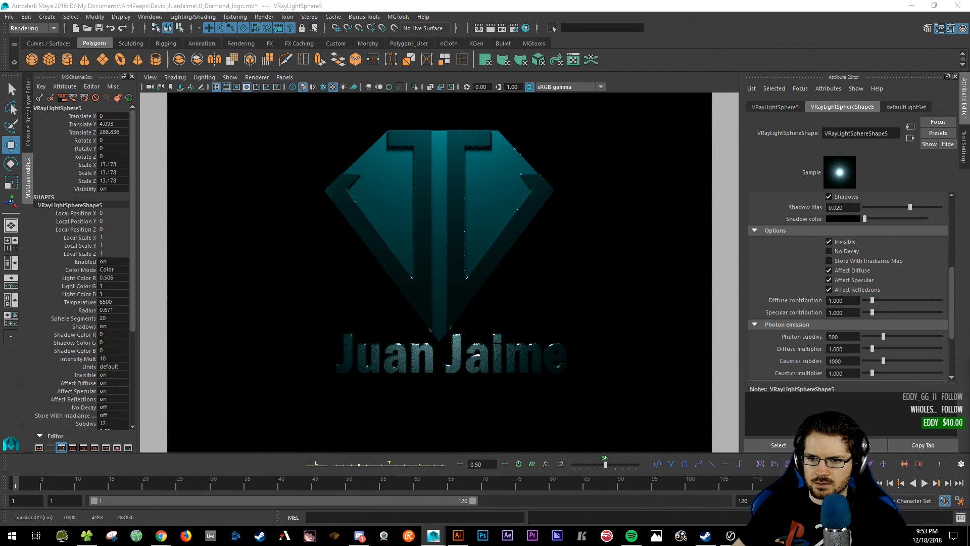
pyautogui.hotkey('ctrl', 'z')
pyautogui.press('r')
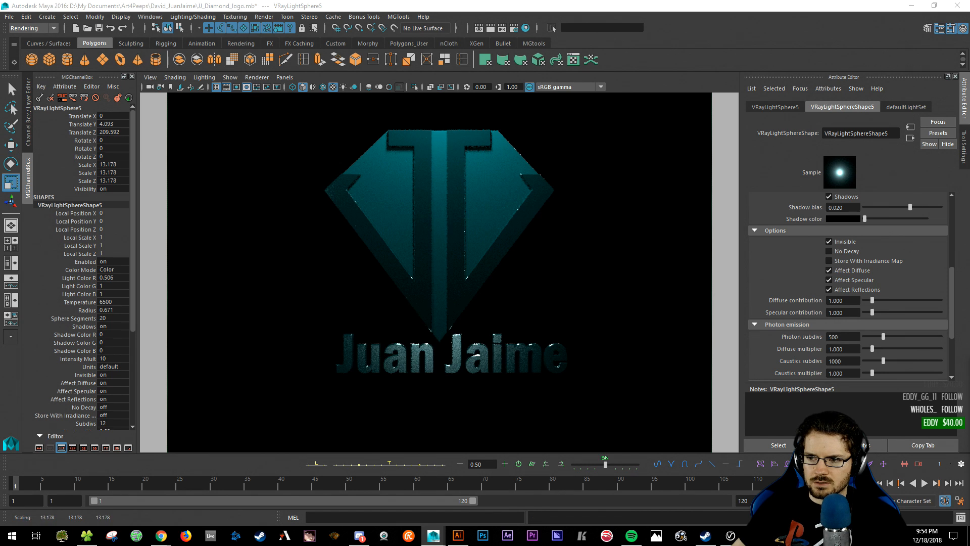
pyautogui.scroll(5, 791, 254)
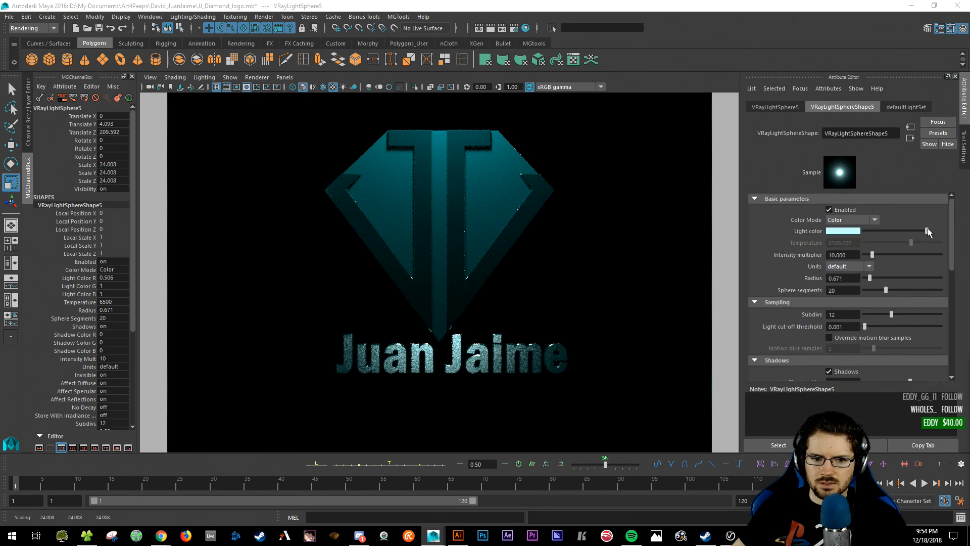
# - Darken VRayLightSphere5's light colour to a near-black teal (0.017, 0.033, 0.033)
pyautogui.moveTo(928, 229); pyautogui.dragTo(895, 237)
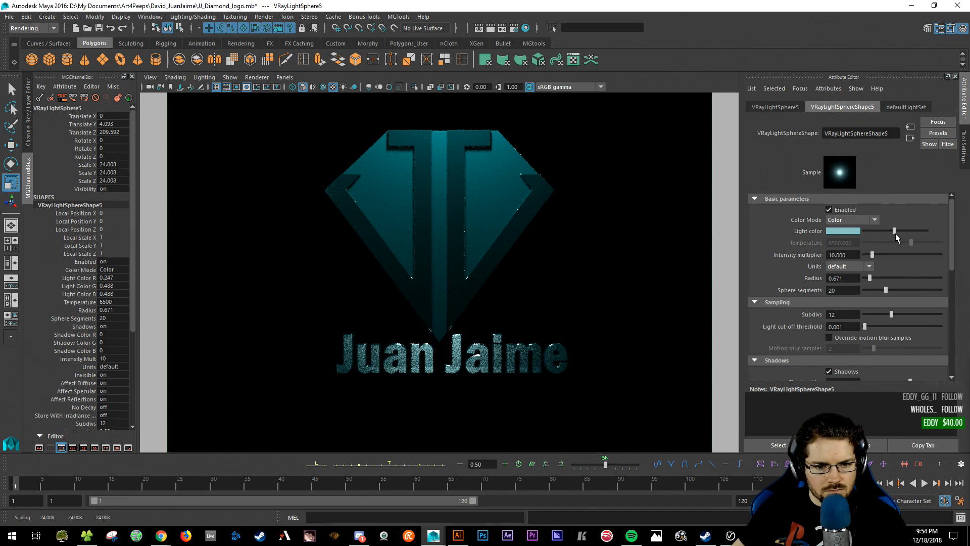
pyautogui.moveTo(895, 235); pyautogui.dragTo(877, 233)
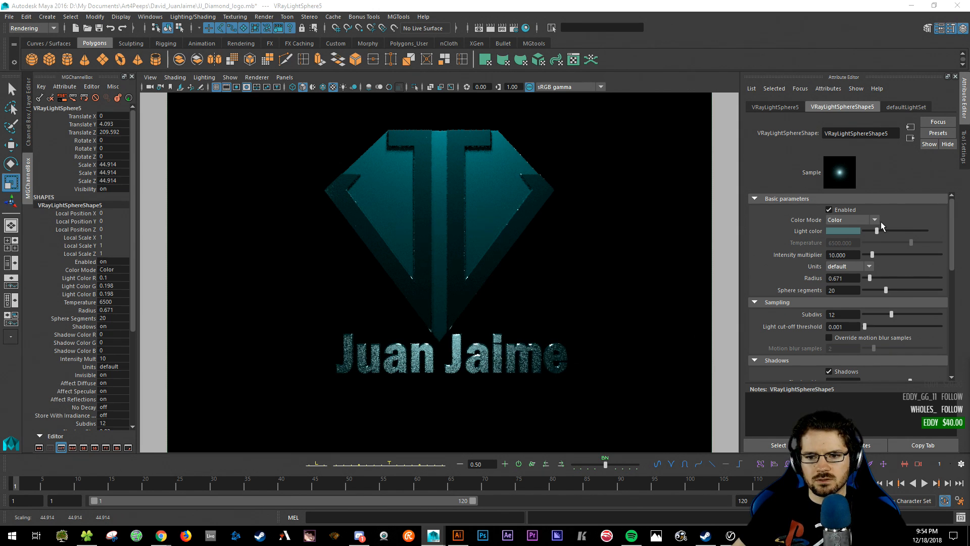
pyautogui.moveTo(877, 231); pyautogui.dragTo(867, 231)
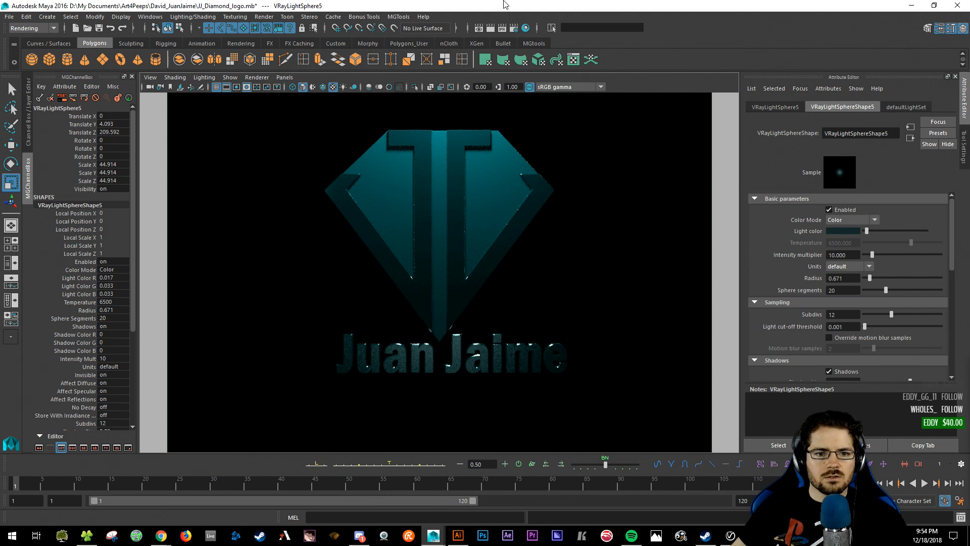
pyautogui.click(504, 90)
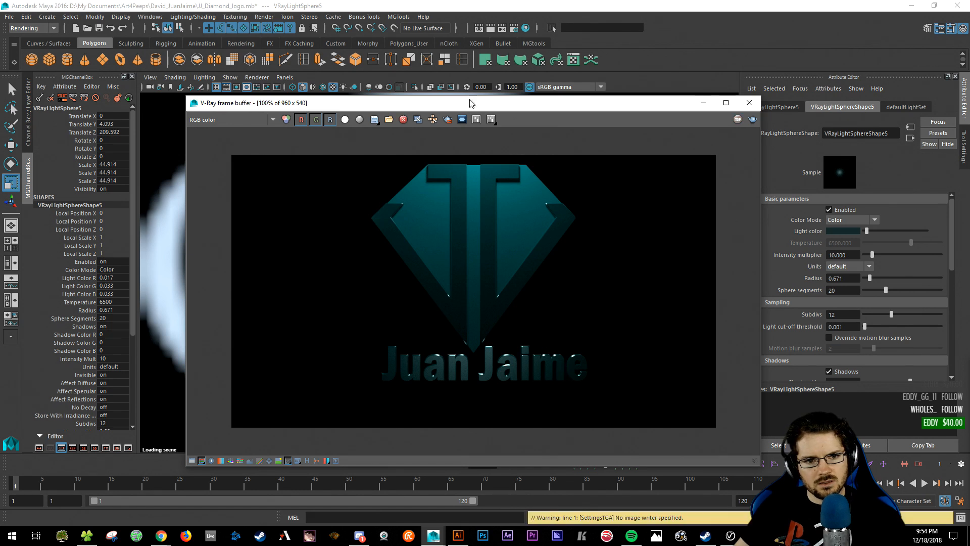
pyautogui.moveTo(358, 108); pyautogui.dragTo(358, 80)
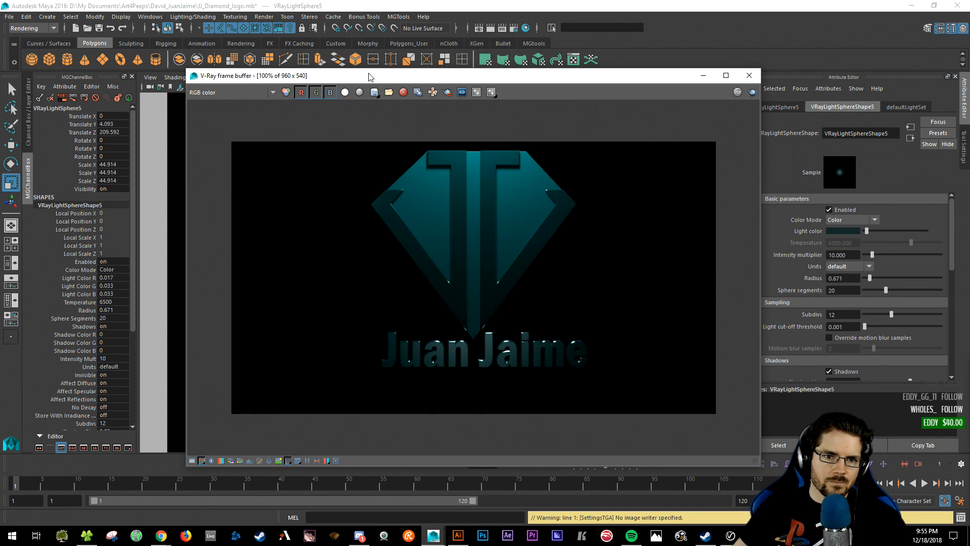
pyautogui.moveTo(368, 77); pyautogui.dragTo(389, 75)
pyautogui.click(769, 76)
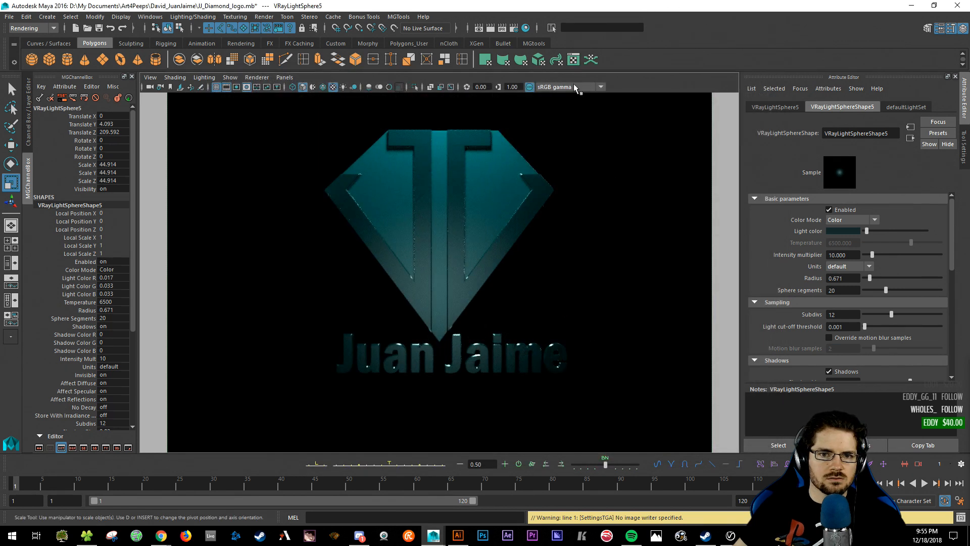
# - Save JJ_Diamond_logo.mb and set the VRay Common resolution preset to HD 1080
pyautogui.hotkey('ctrl', 's')
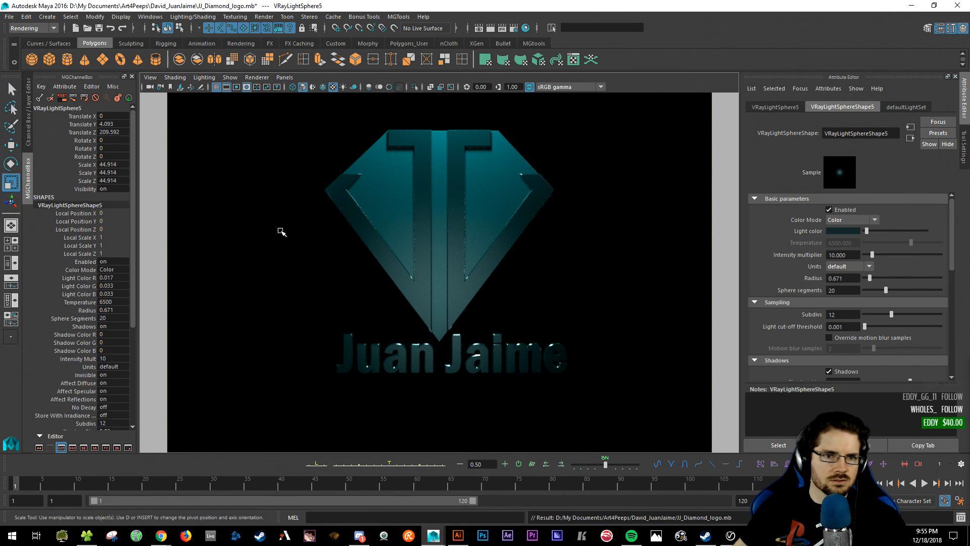
pyautogui.click(514, 27)
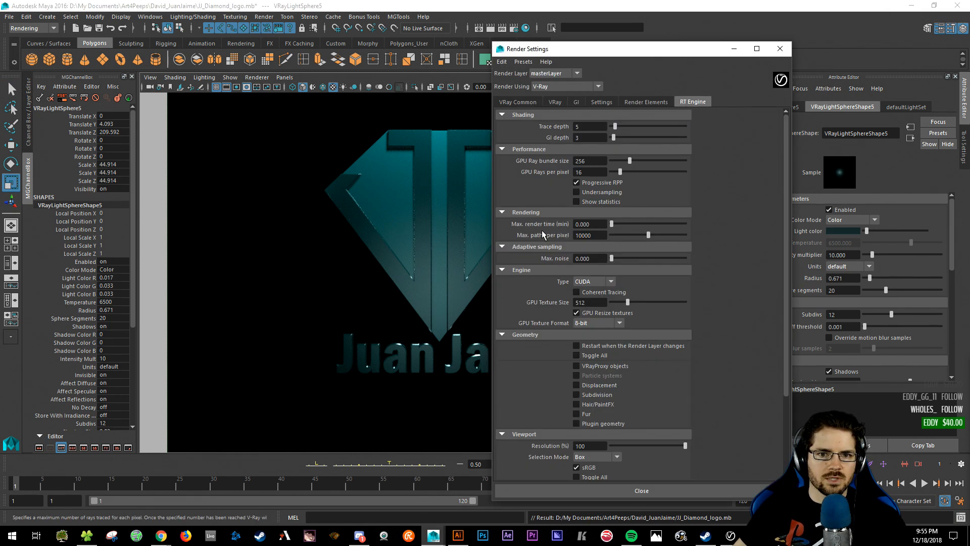
pyautogui.click(509, 103)
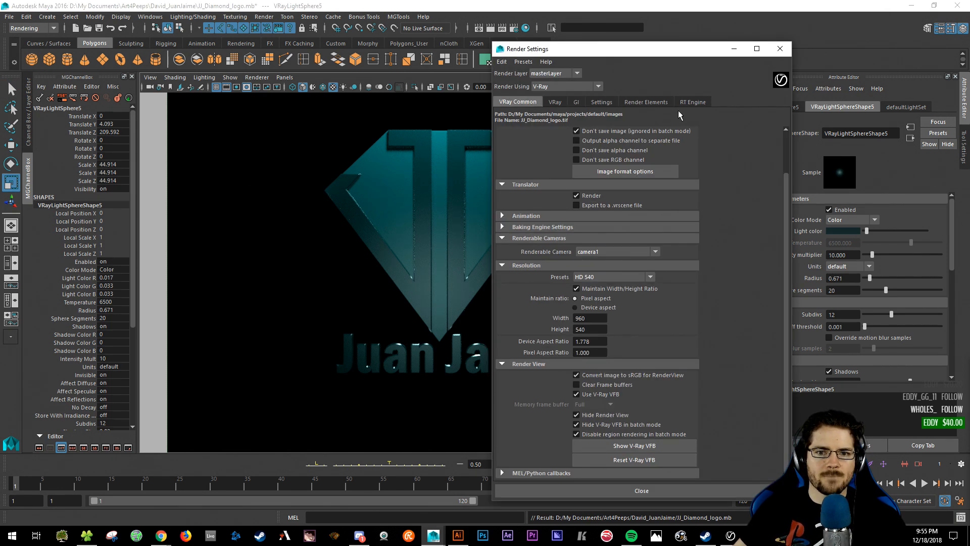
pyautogui.scroll(1, 662, 275)
pyautogui.click(611, 324)
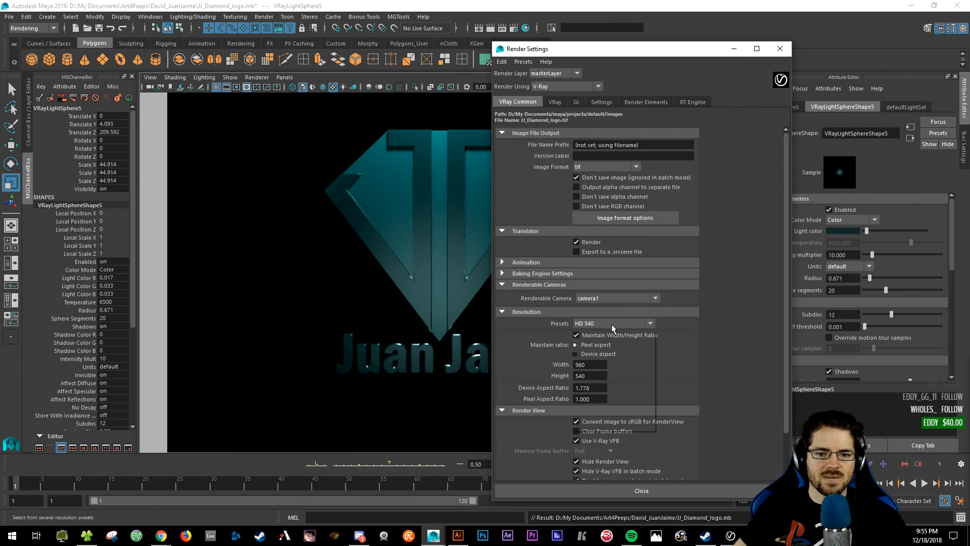
pyautogui.click(596, 426)
pyautogui.scroll(-1, 726, 380)
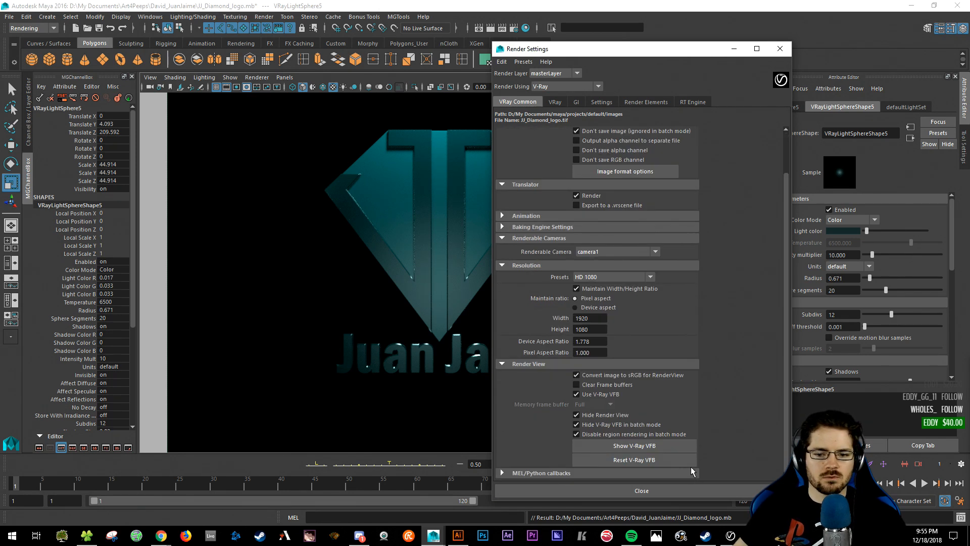
pyautogui.click(684, 490)
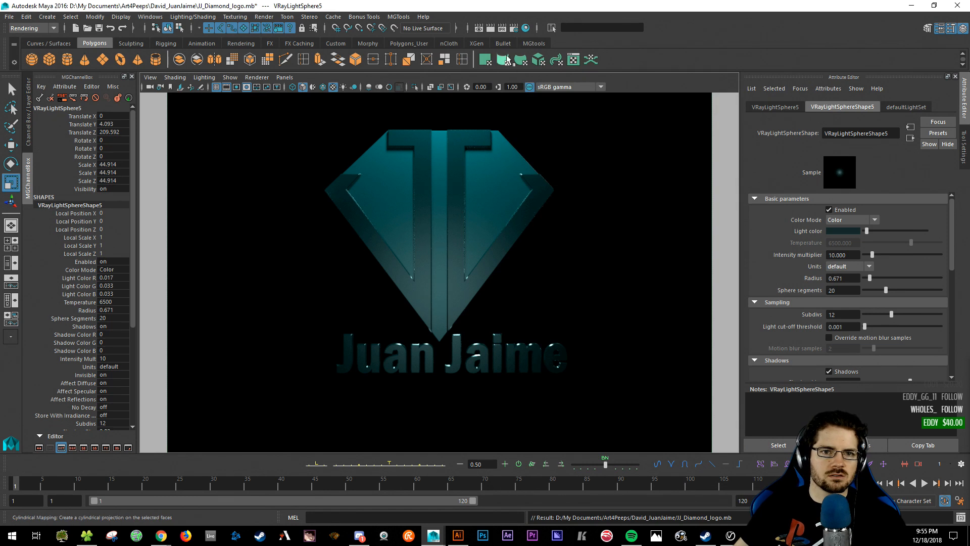
# - Render the frame in V-Ray and inspect the maximized 1920x1080 frame buffer image
pyautogui.click(493, 28)
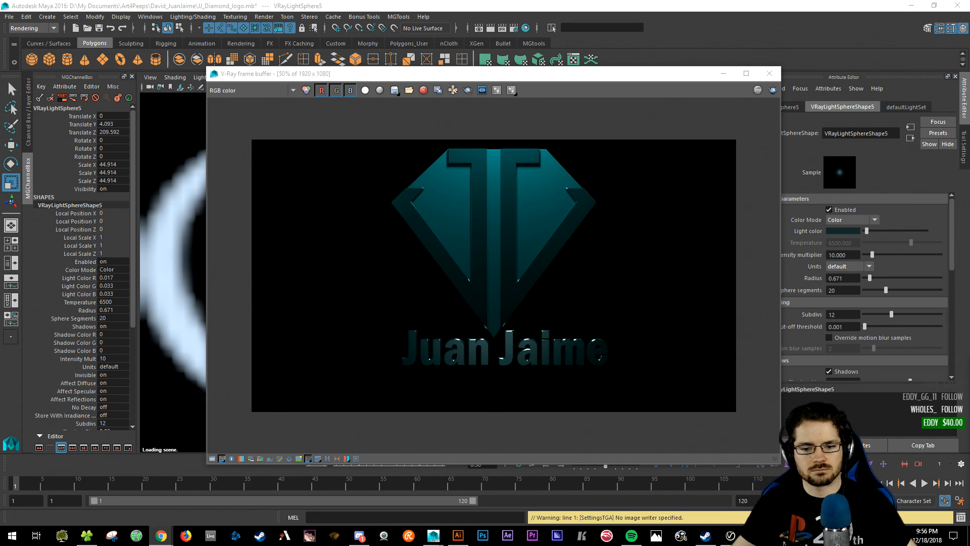
pyautogui.doubleClick(433, 76)
pyautogui.rightClick(451, 289)
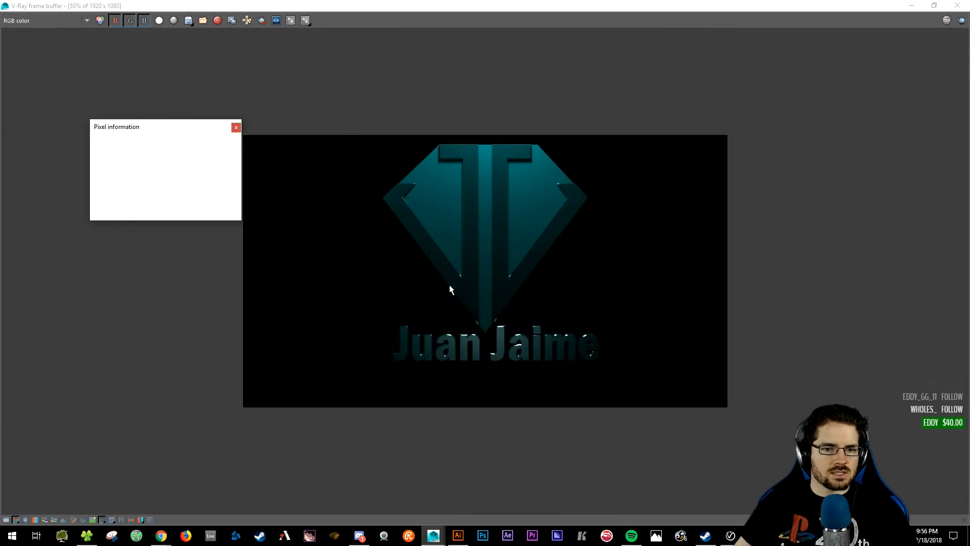
pyautogui.rightClick(399, 238)
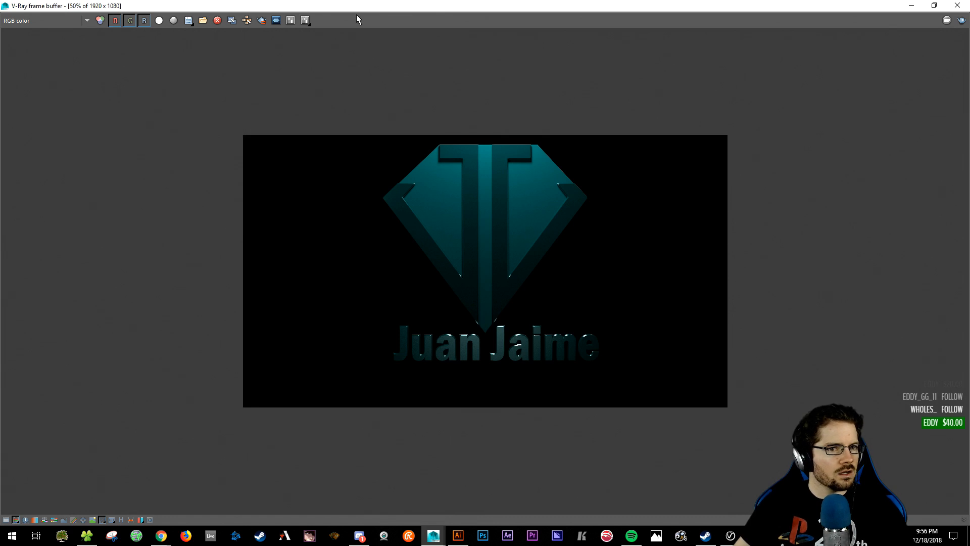
pyautogui.scroll(2, 297, 208)
pyautogui.scroll(-1, 296, 211)
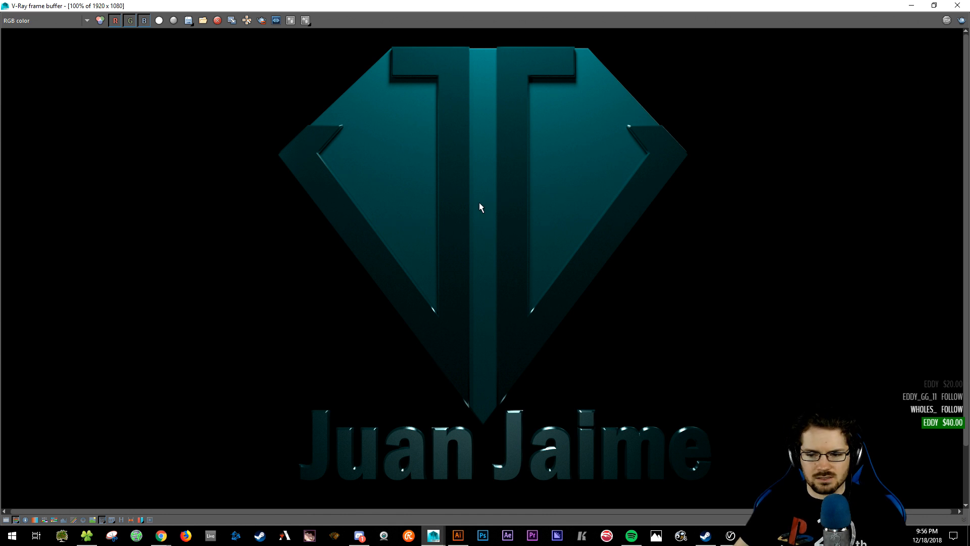
pyautogui.scroll(-1, 476, 209)
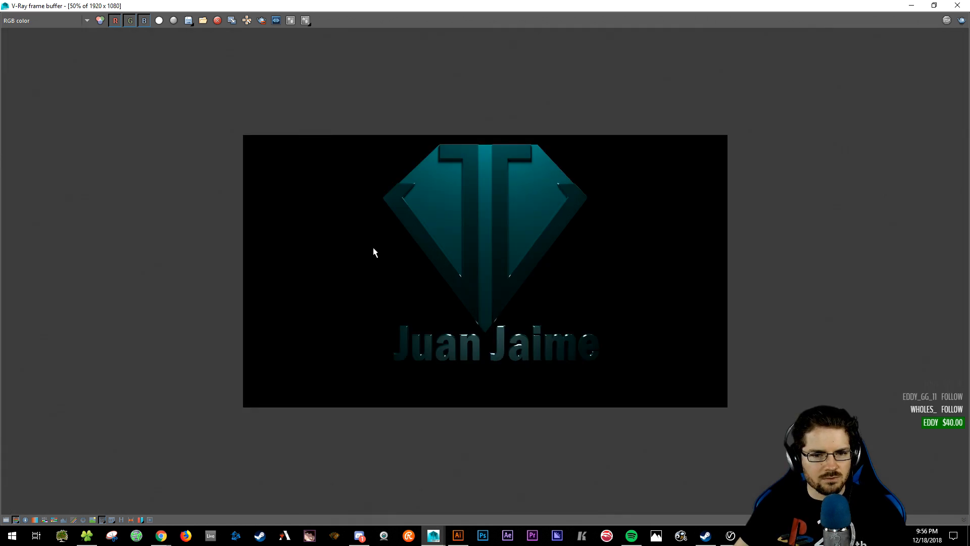
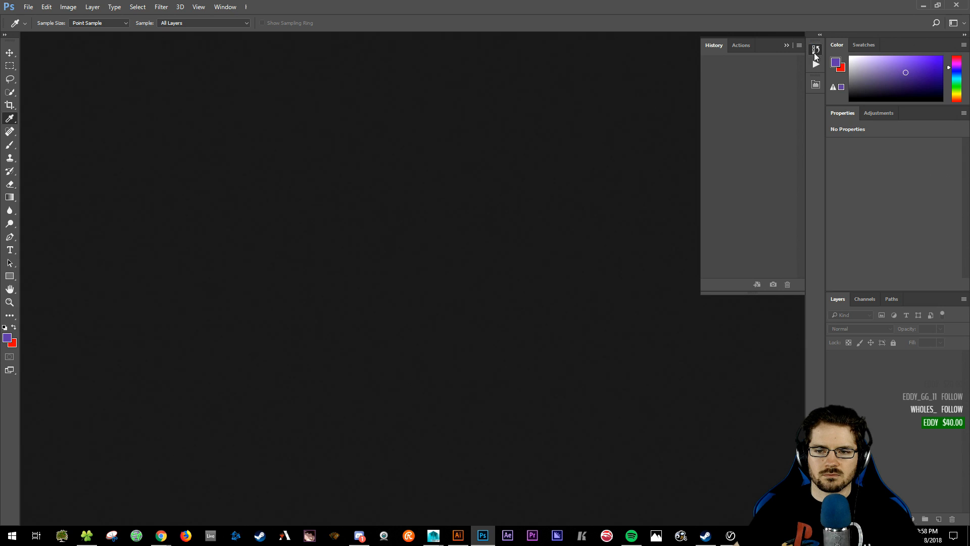
# - Open JJ_Diamond.png from the desktop in Photoshop and maximize its window
pyautogui.hotkey('ctrl', 'q')
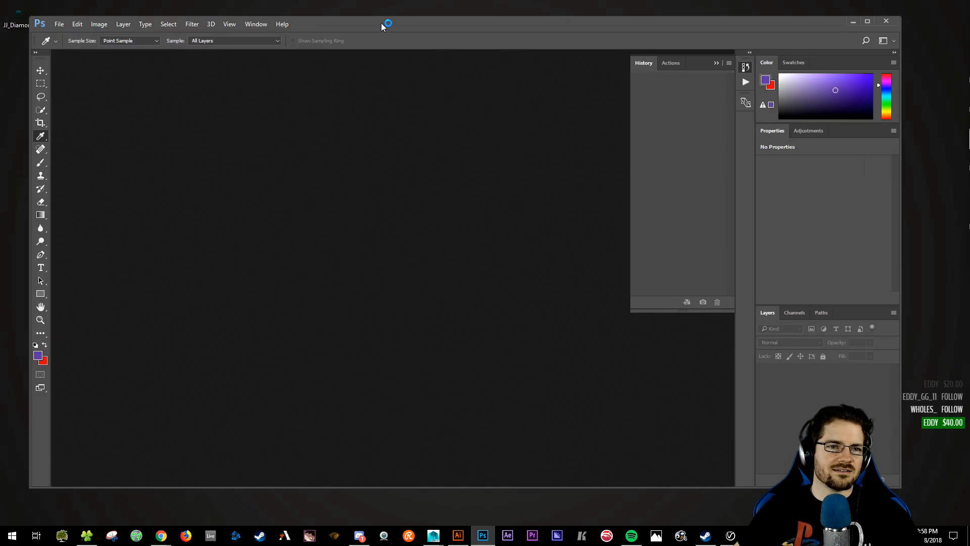
pyautogui.moveTo(384, 31); pyautogui.dragTo(415, 32)
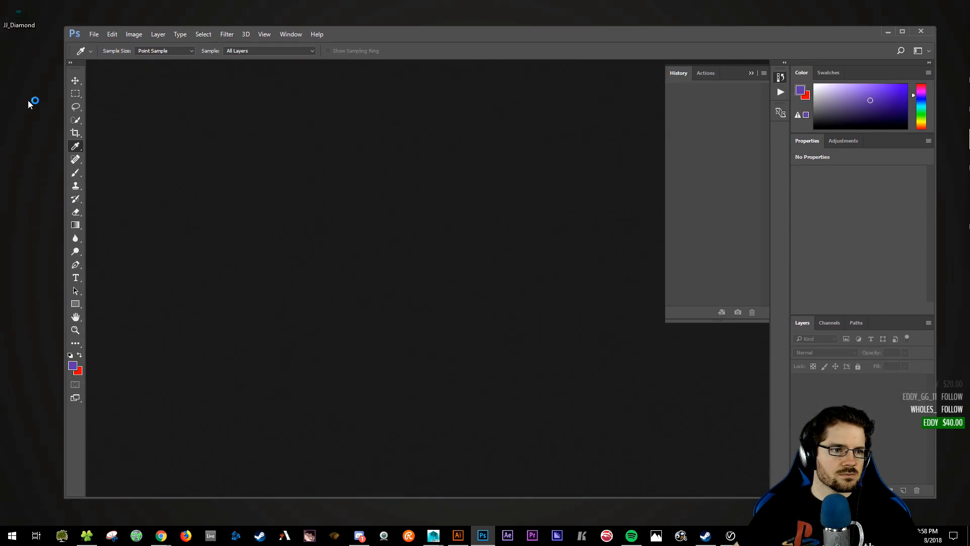
pyautogui.doubleClick(19, 14)
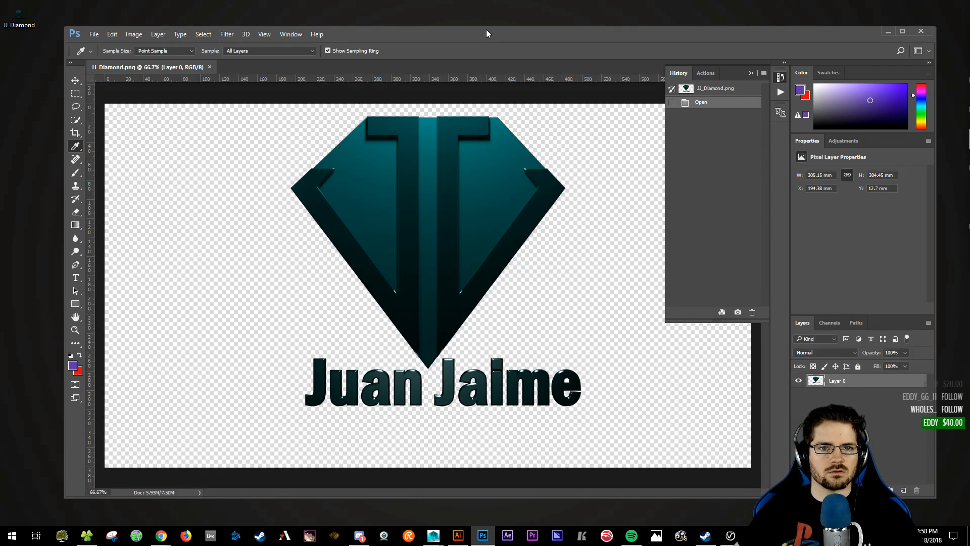
pyautogui.doubleClick(486, 34)
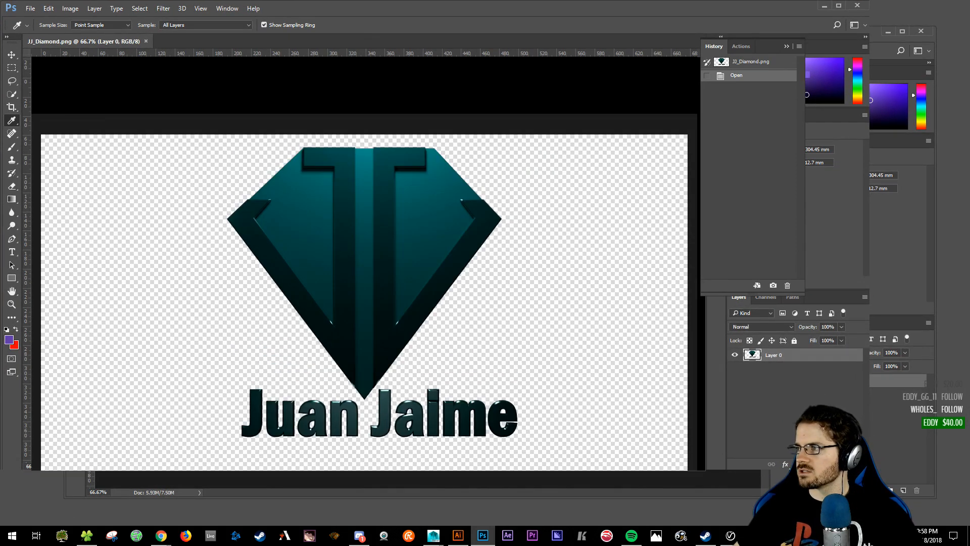
pyautogui.hotkey('alt', 'Tab')
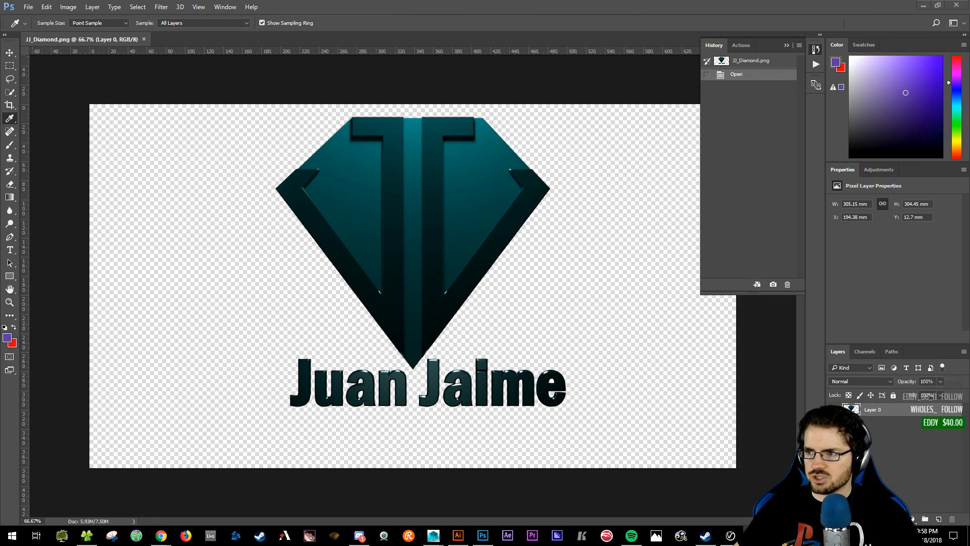
pyautogui.moveTo(431, 538)
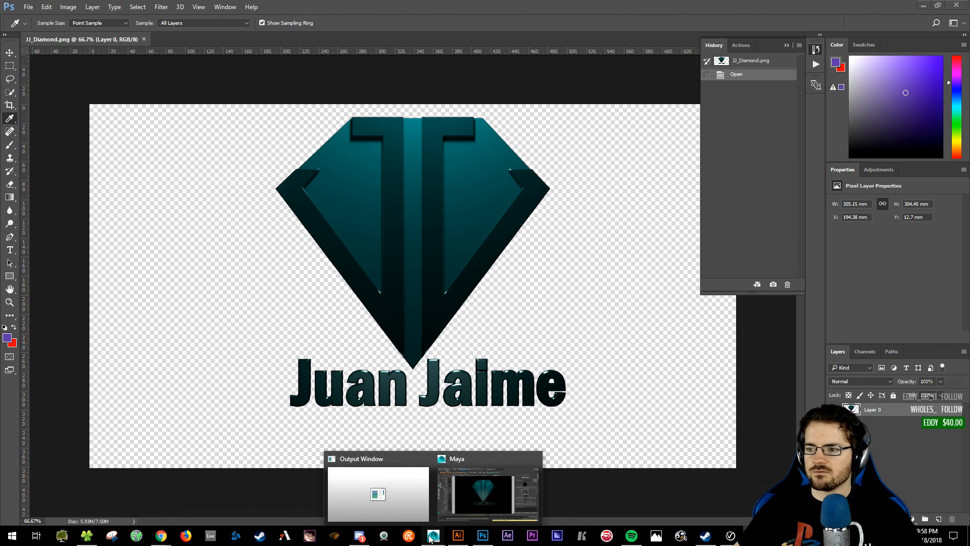
# - Close the V-Ray render log and the V-Ray frame buffer in Maya
pyautogui.click(462, 514)
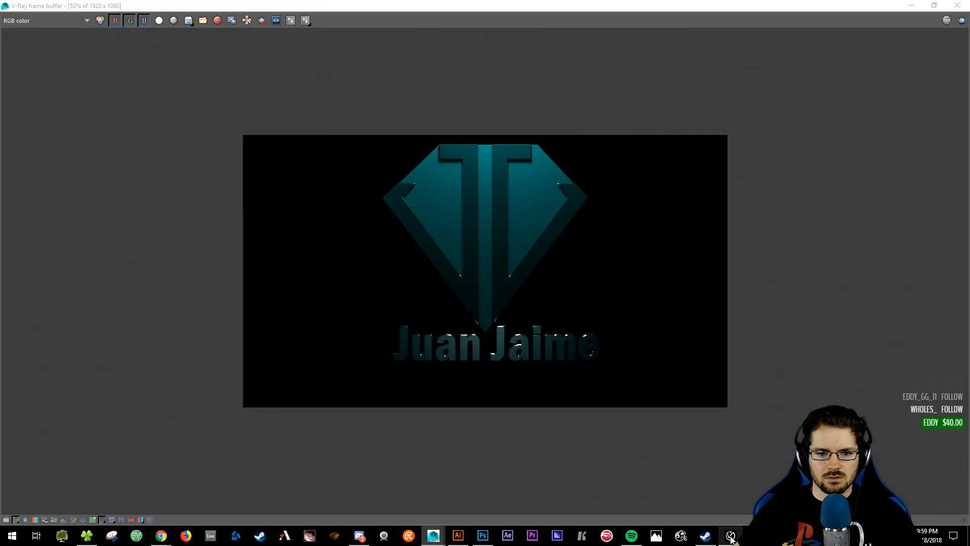
pyautogui.click(731, 536)
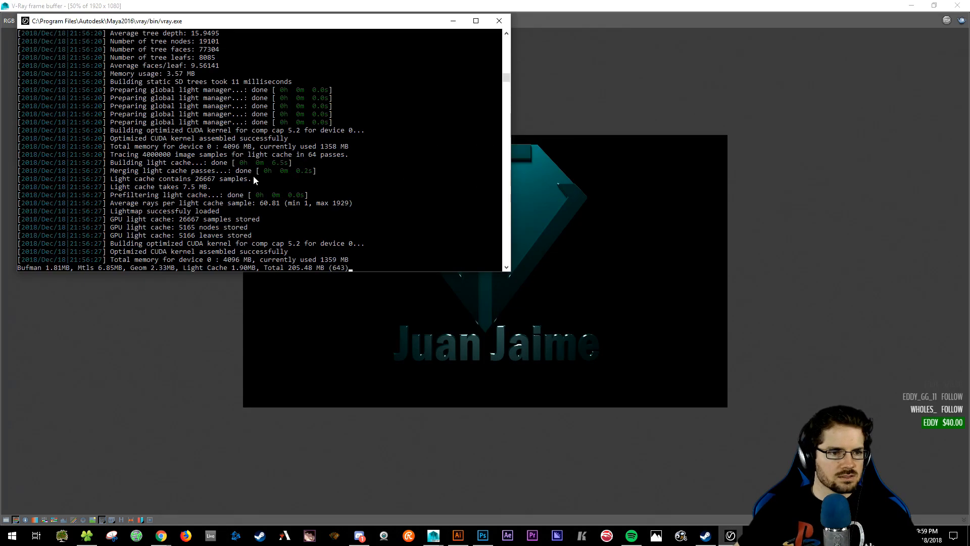
pyautogui.scroll(5, 282, 222)
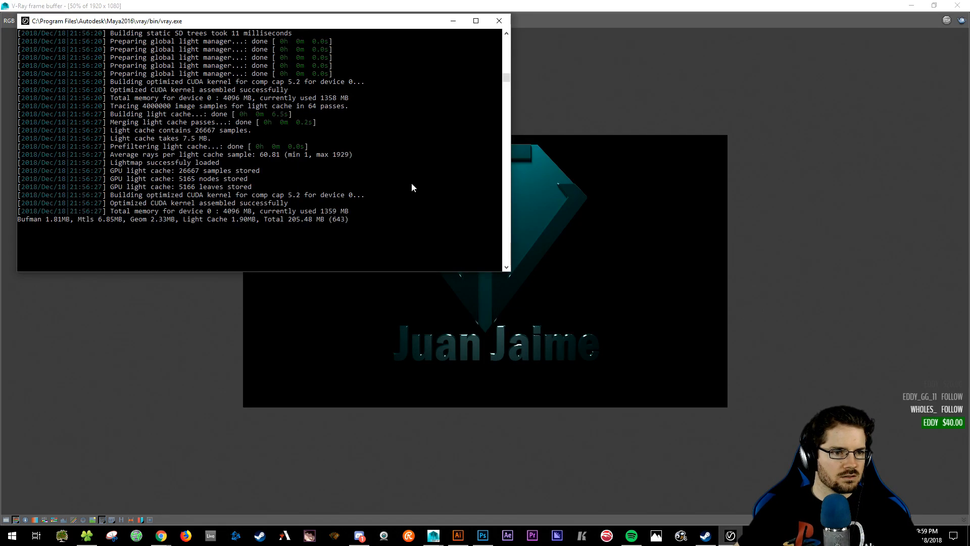
pyautogui.click(503, 23)
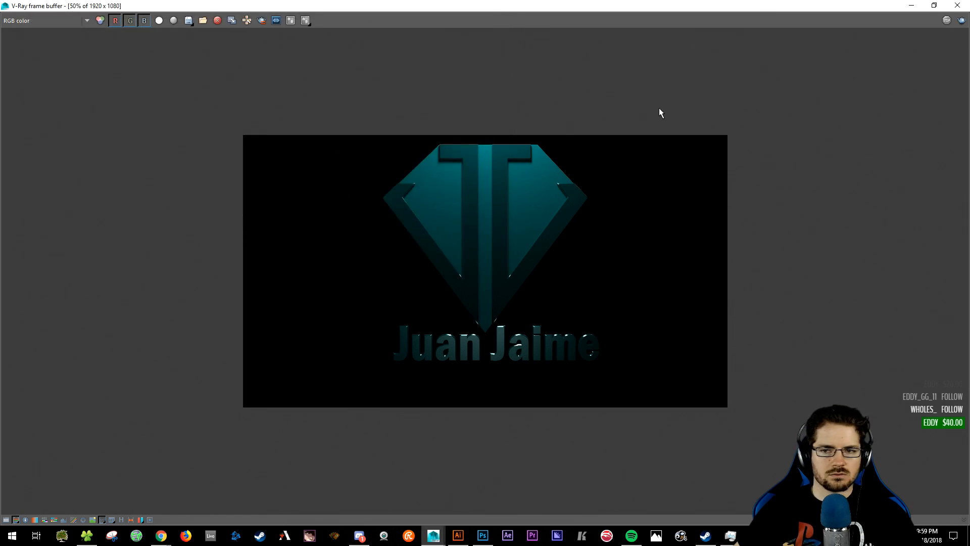
pyautogui.click(958, 6)
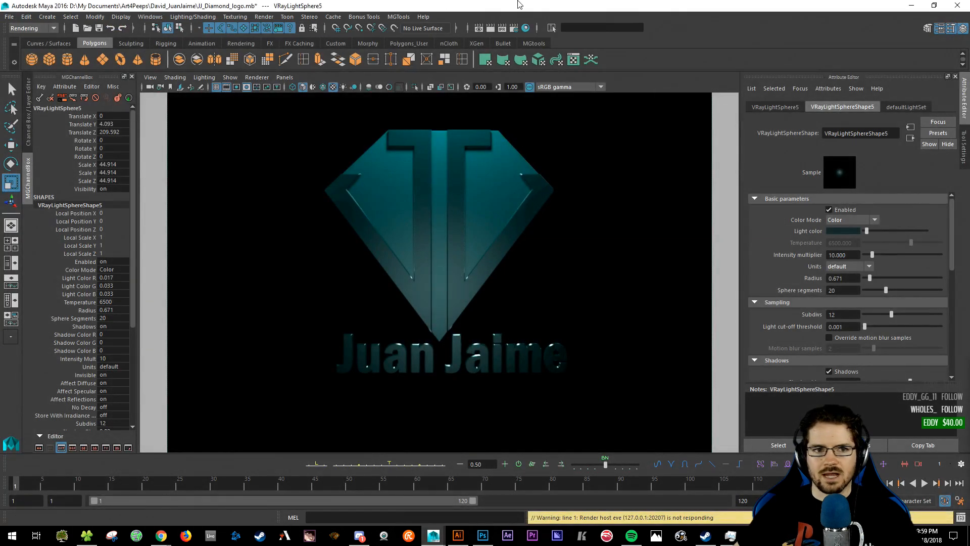
# - Close Maya, saving the JJ_Diamond_logo.mb scene
pyautogui.click(958, 6)
pyautogui.click(442, 270)
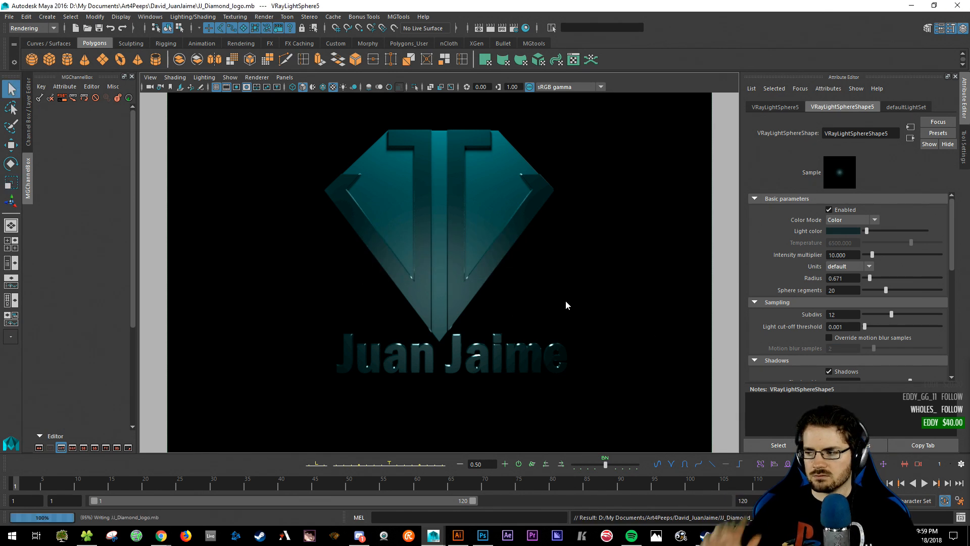
pyautogui.press('r')
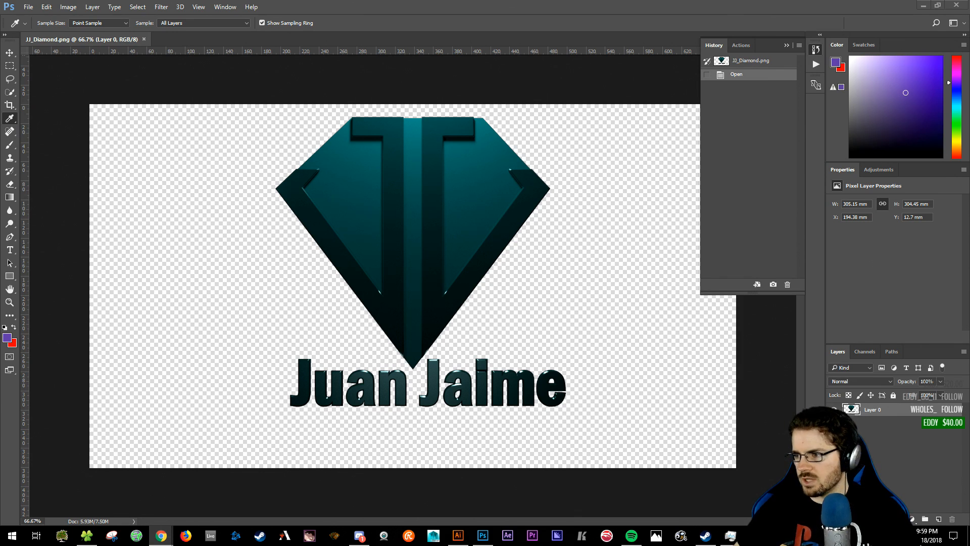
# - Select the Paint Bucket tool and set the foreground colour to black (000000)
pyautogui.click(473, 3)
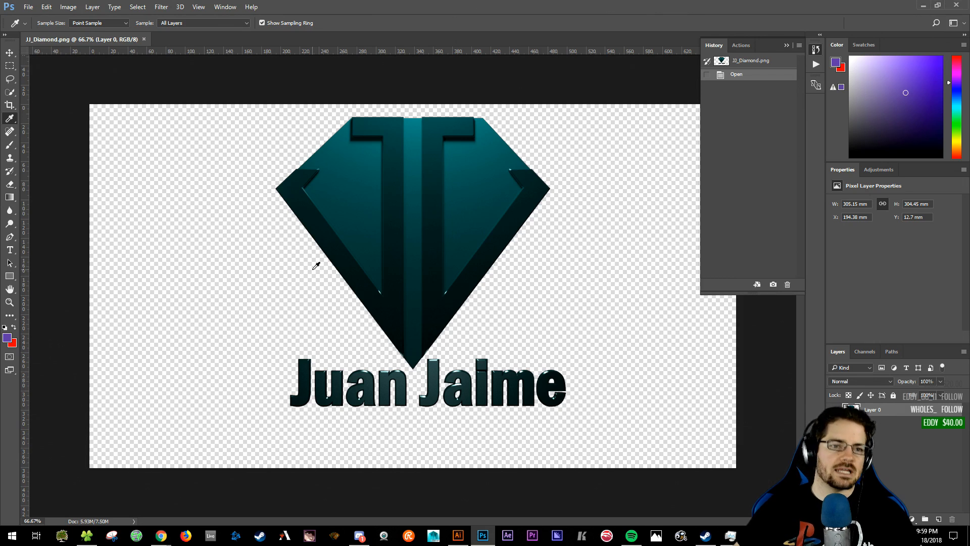
pyautogui.press('g')
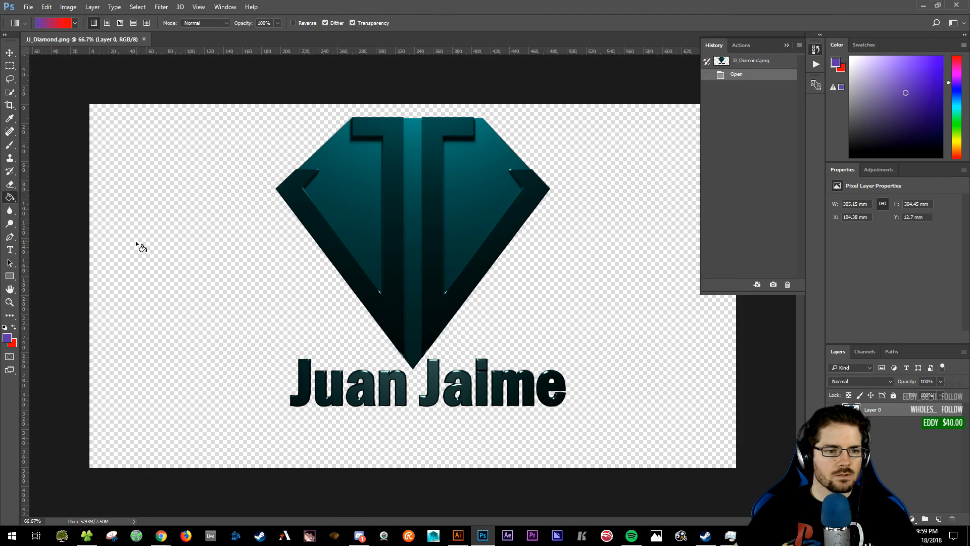
pyautogui.hotkey('shift', 'g')
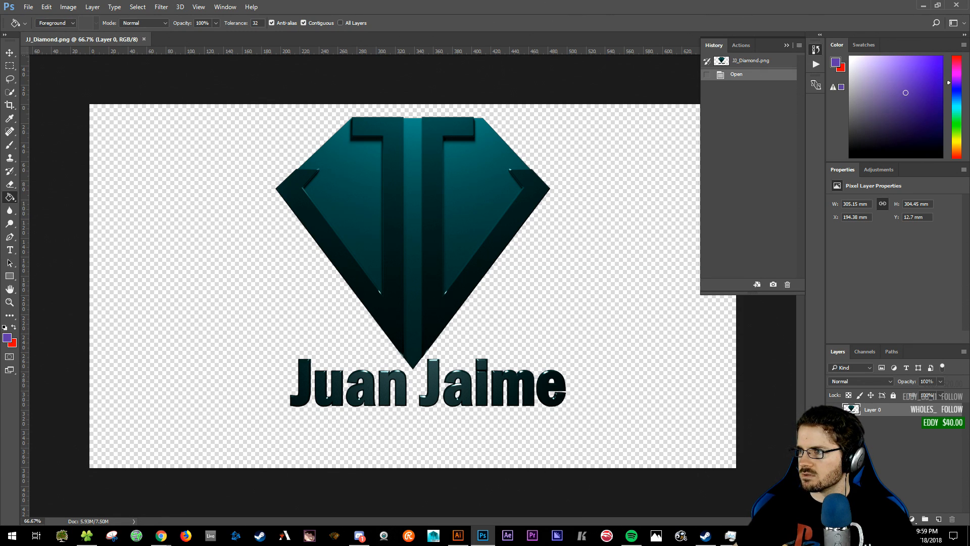
pyautogui.hotkey('alt', 'Tab')
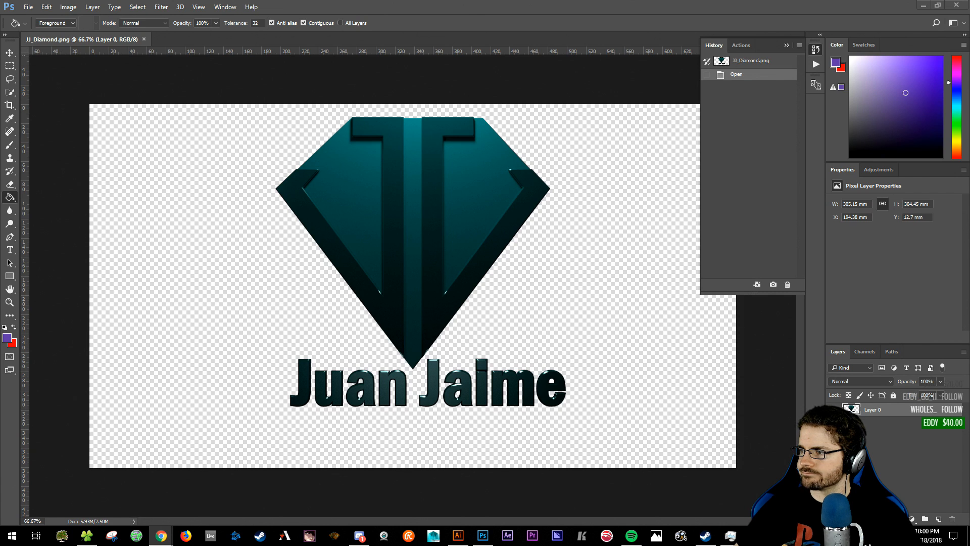
pyautogui.click(787, 255)
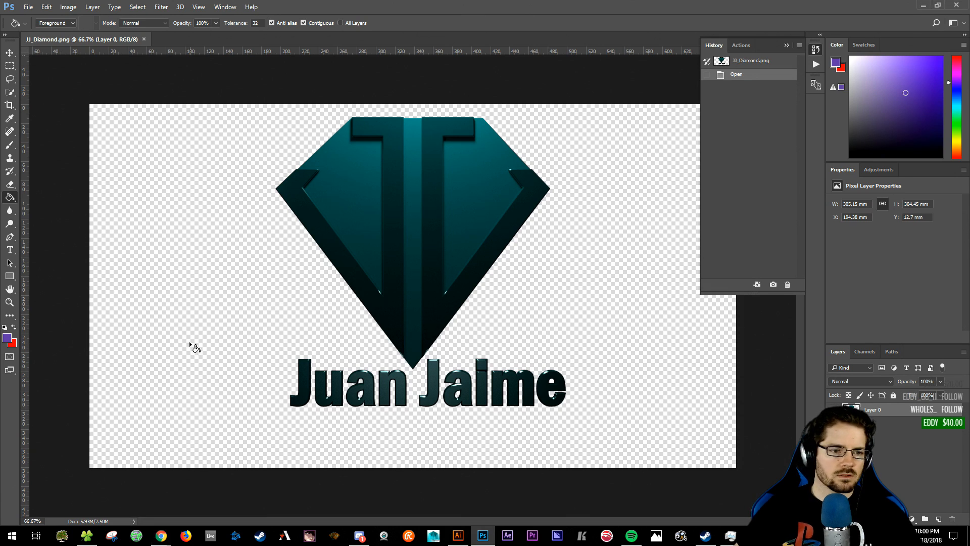
pyautogui.click(7, 337)
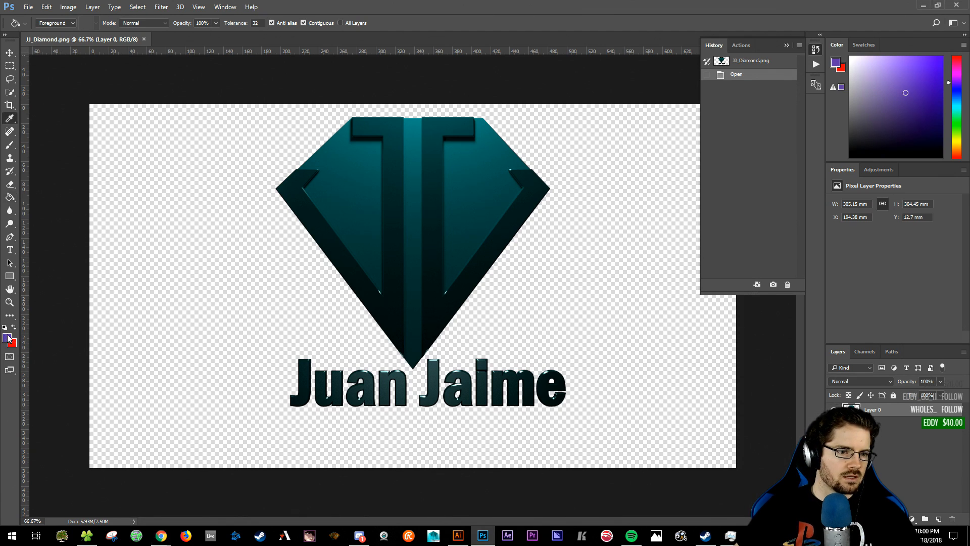
pyautogui.moveTo(384, 238); pyautogui.dragTo(275, 278)
pyautogui.click(585, 135)
pyautogui.press('g')
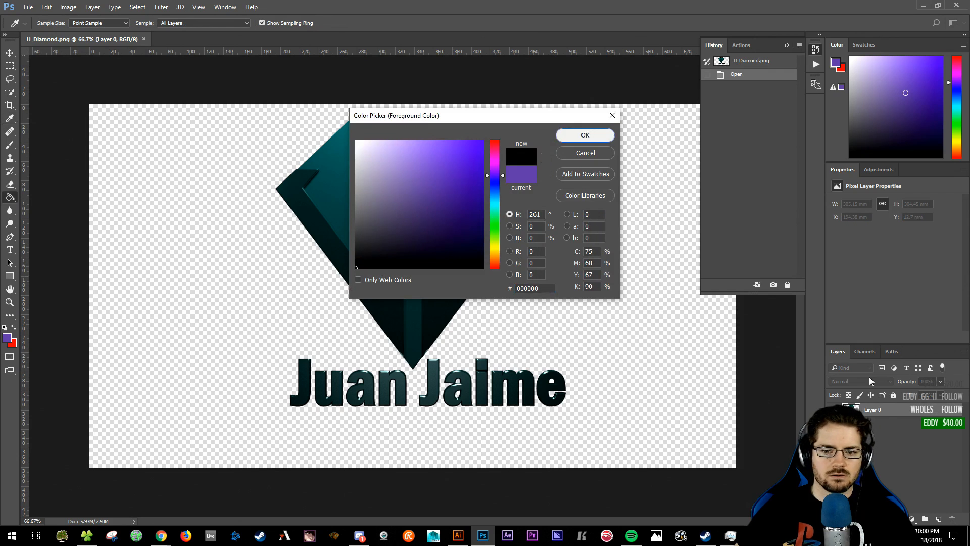
# - Test black background fills at tolerances 32, 0 and 40, undoing each one
pyautogui.click(252, 286)
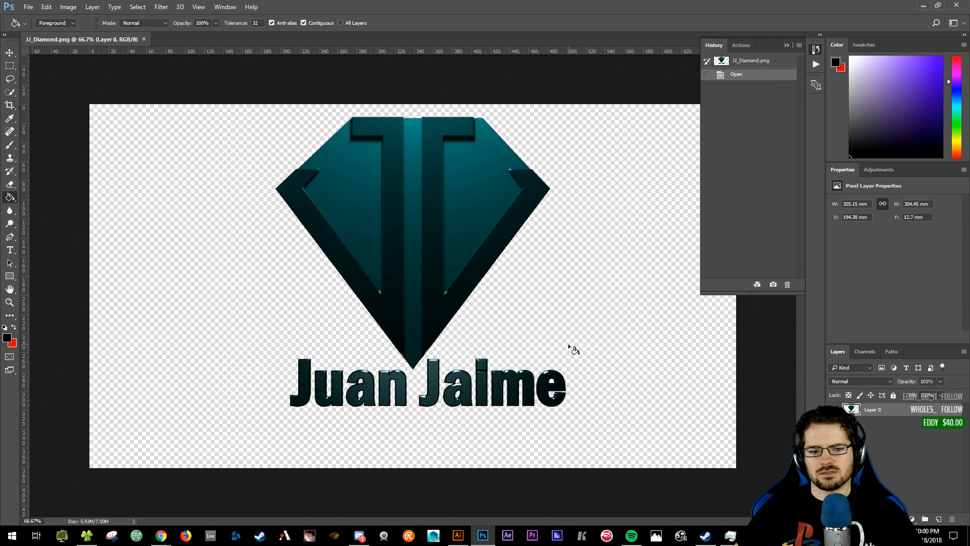
pyautogui.click(554, 329)
pyautogui.hotkey('ctrl', 'z')
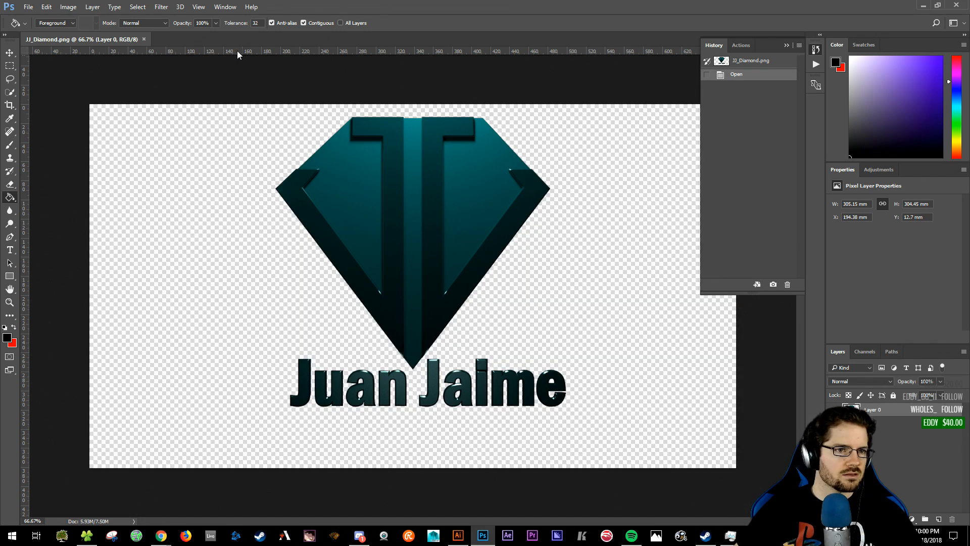
pyautogui.moveTo(236, 22); pyautogui.dragTo(197, 24)
pyautogui.click(188, 362)
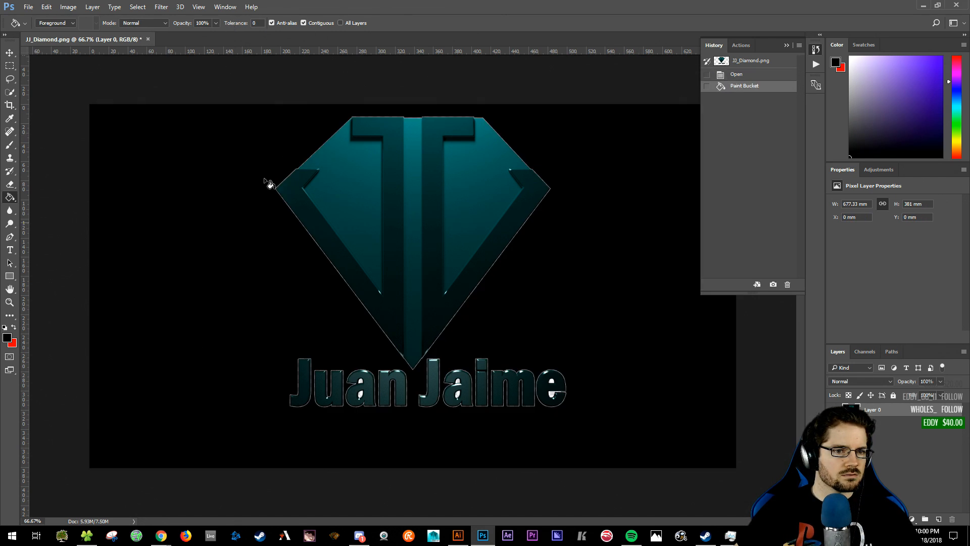
pyautogui.hotkey('ctrl', 'z')
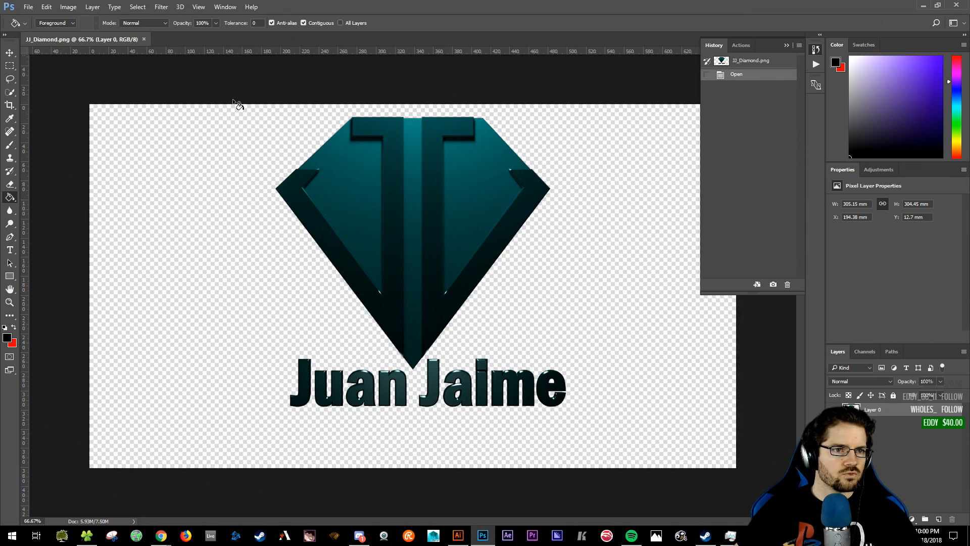
pyautogui.moveTo(229, 27); pyautogui.dragTo(238, 61)
pyautogui.click(182, 368)
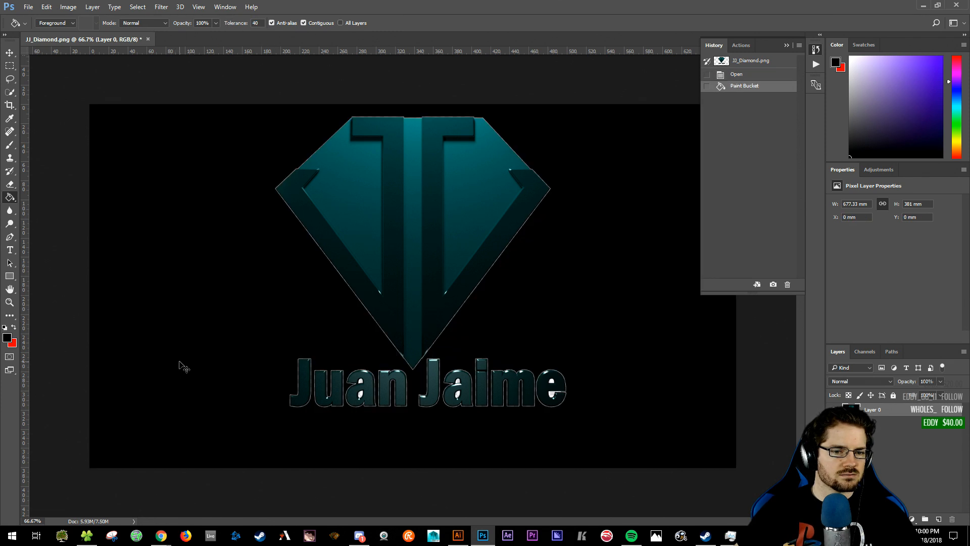
pyautogui.hotkey('ctrl', 'z')
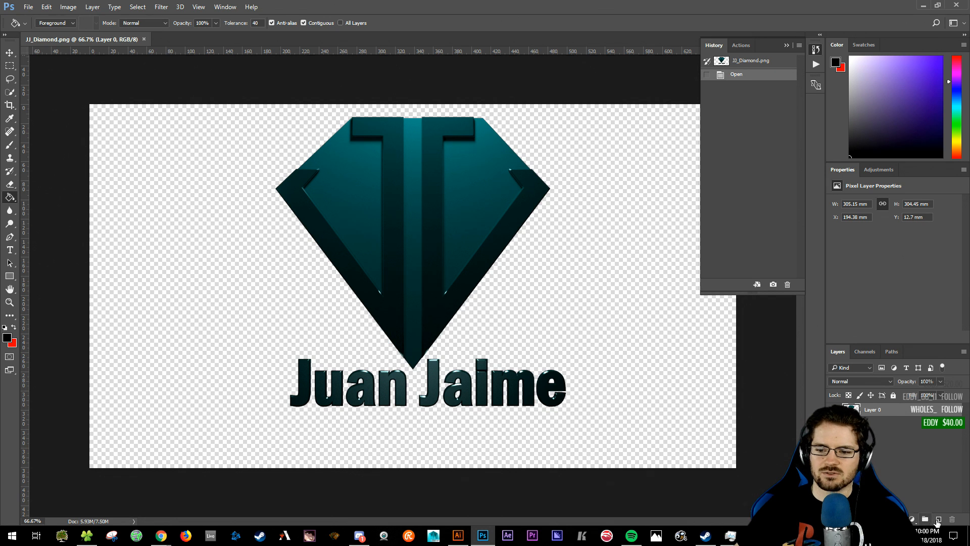
# - Add a new layer beneath the logo and fill it with black
pyautogui.click(938, 518)
pyautogui.moveTo(882, 409); pyautogui.dragTo(882, 430)
pyautogui.click(664, 407)
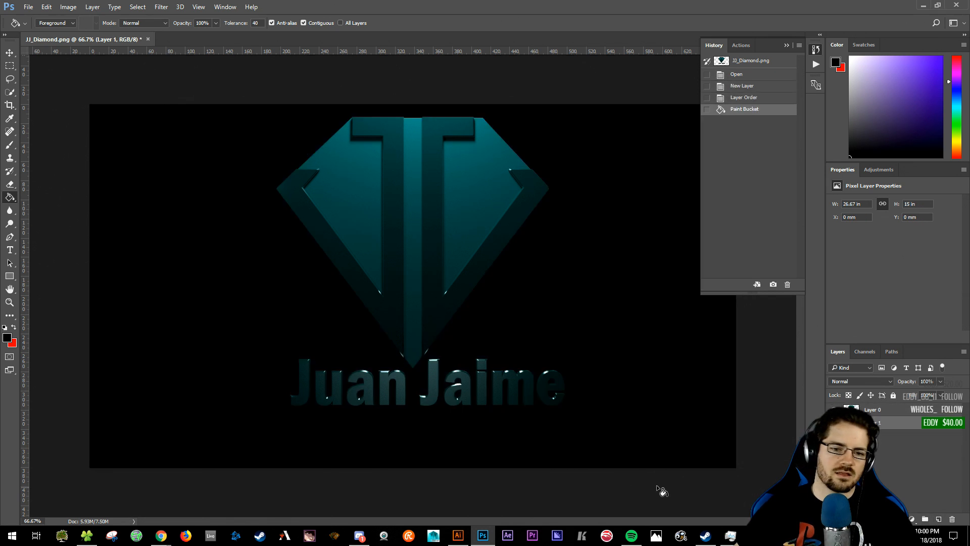
# - Switch to the radial Gradient tool and set the foreground colour to white
pyautogui.hotkey('shift', 'g')
pyautogui.hotkey('shift', 'g')
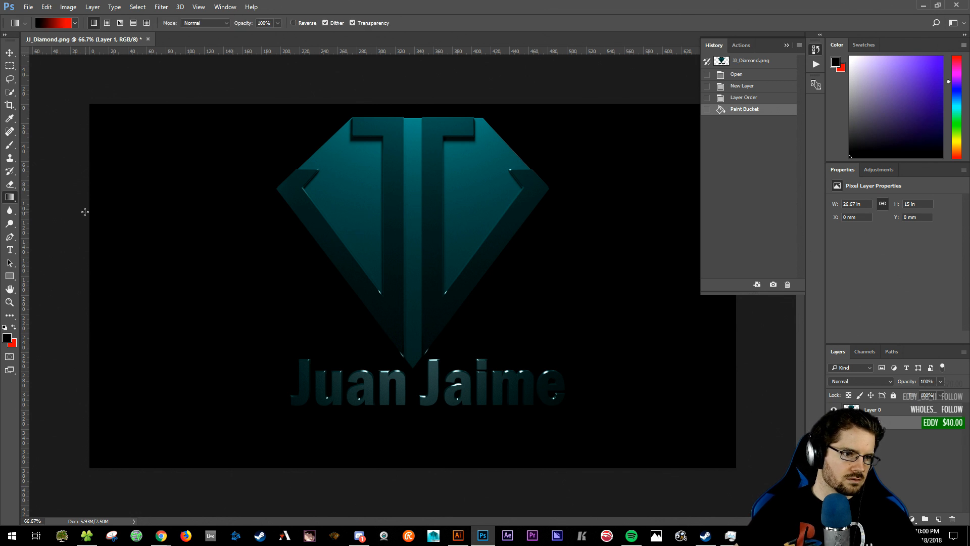
pyautogui.click(107, 23)
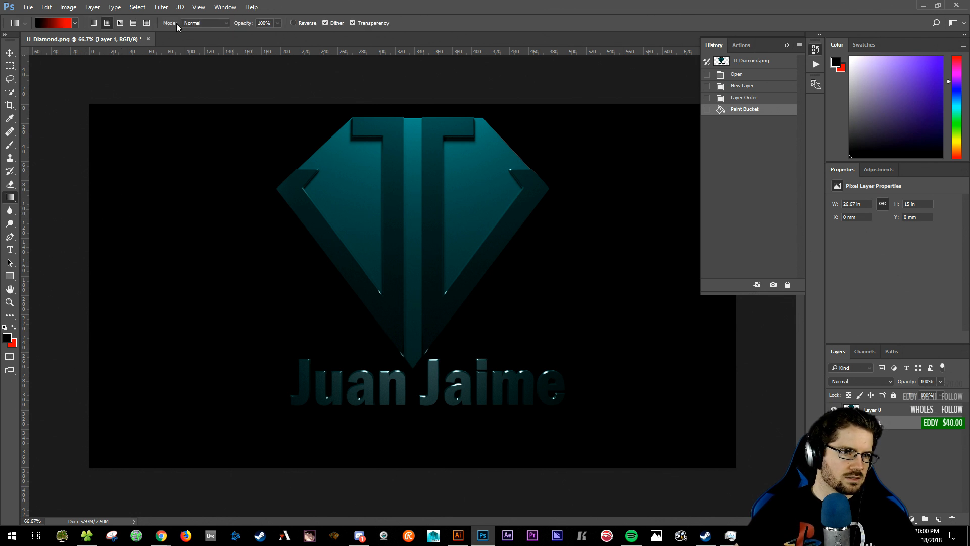
pyautogui.click(61, 22)
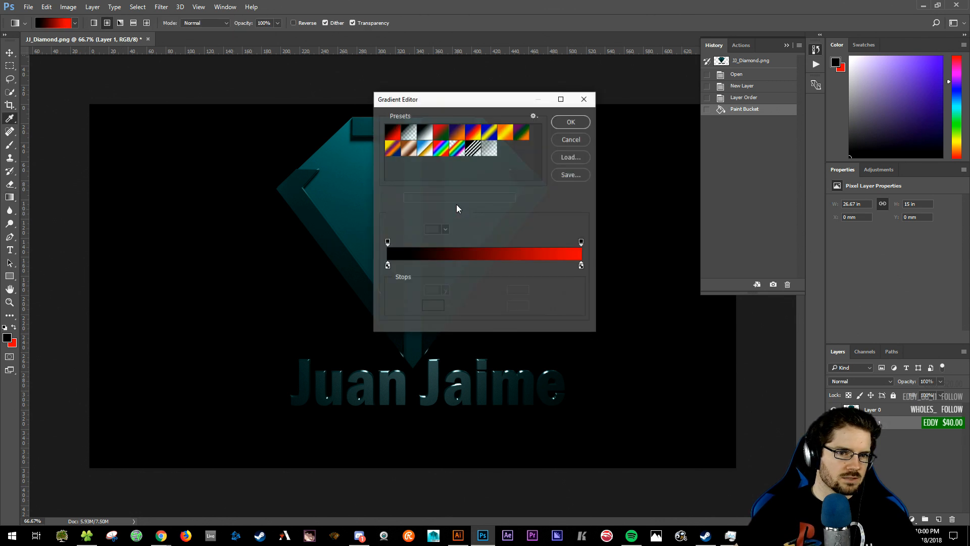
pyautogui.click(490, 151)
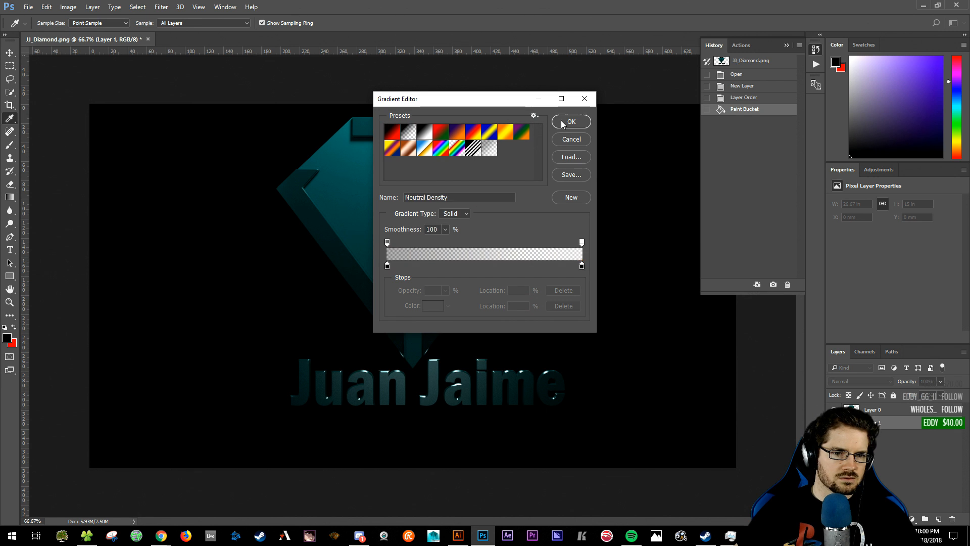
pyautogui.click(569, 138)
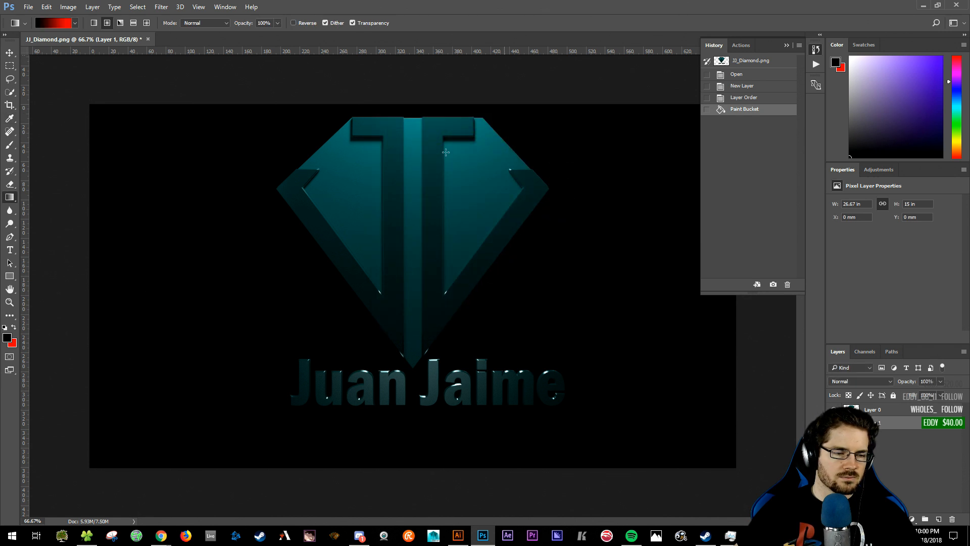
pyautogui.click(9, 341)
pyautogui.moveTo(433, 180); pyautogui.dragTo(161, 69)
pyautogui.press('Return')
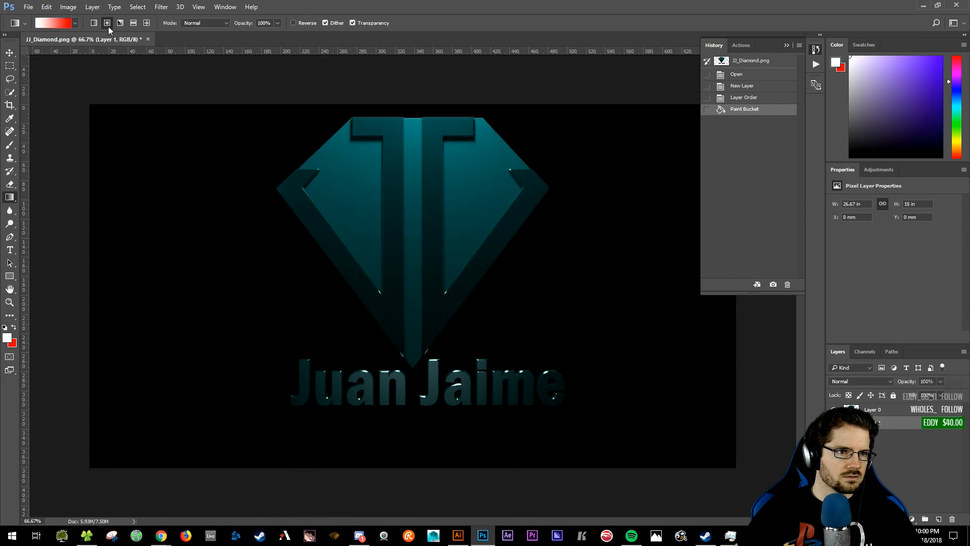
# - Choose the Foreground to Transparent gradient preset, then test a gradient and undo it
pyautogui.click(51, 23)
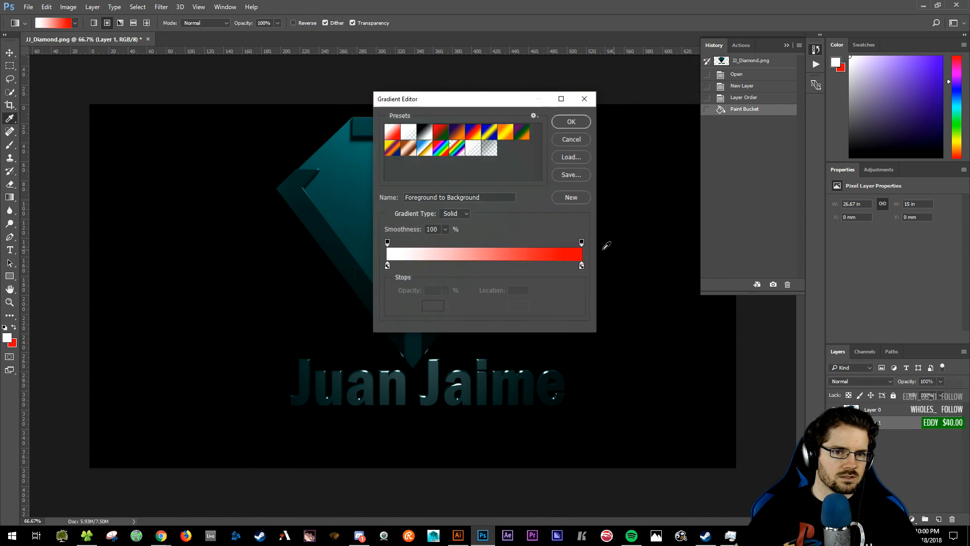
pyautogui.click(489, 148)
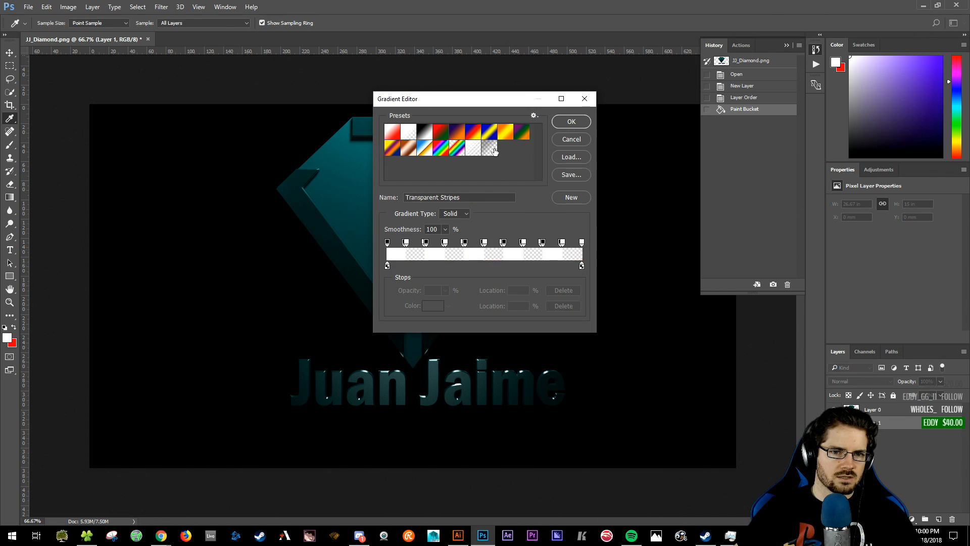
pyautogui.click(490, 149)
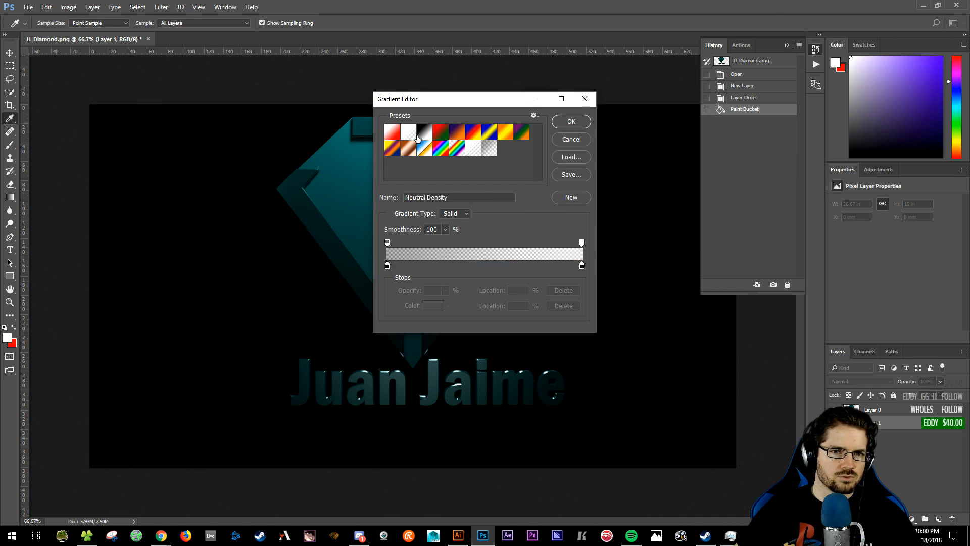
pyautogui.click(408, 132)
pyautogui.press('Return')
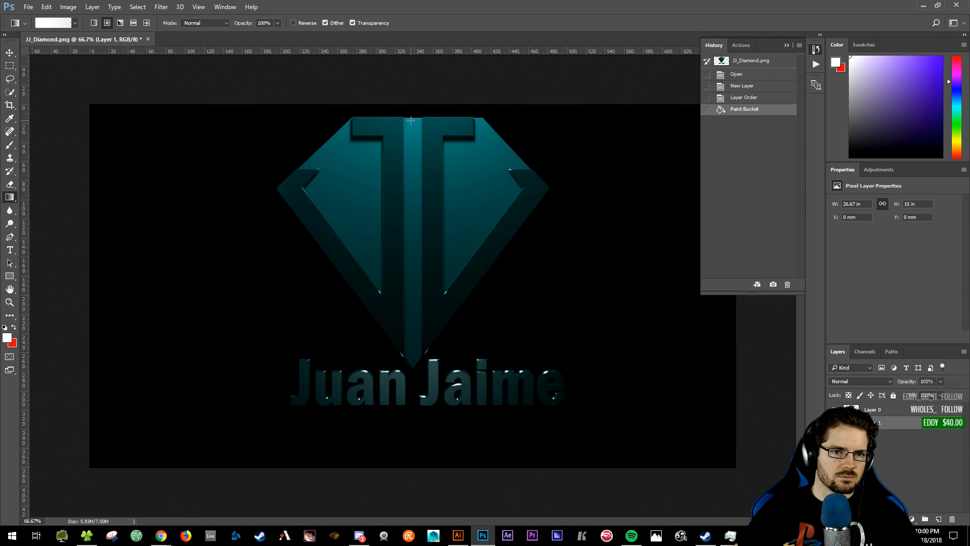
pyautogui.moveTo(413, 120); pyautogui.dragTo(83, 443)
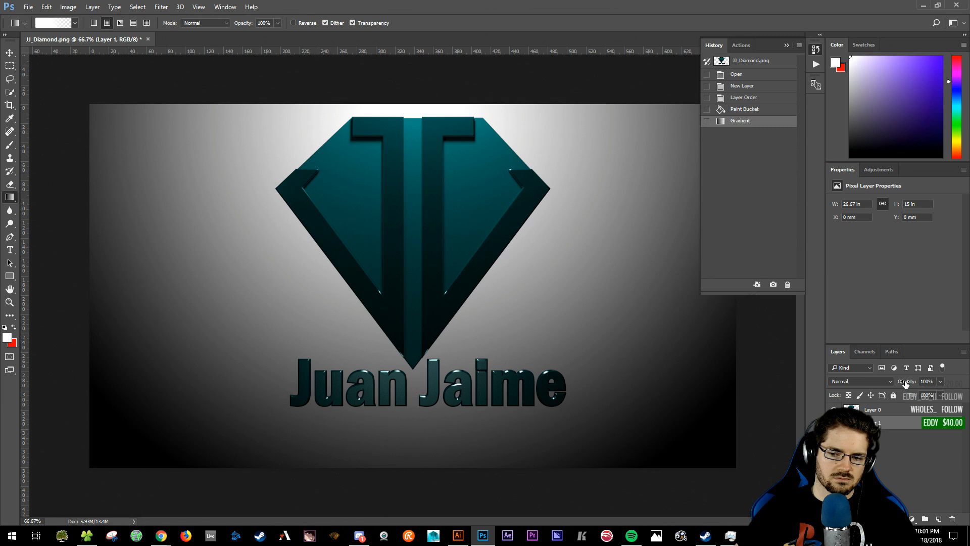
pyautogui.hotkey('ctrl', 'z')
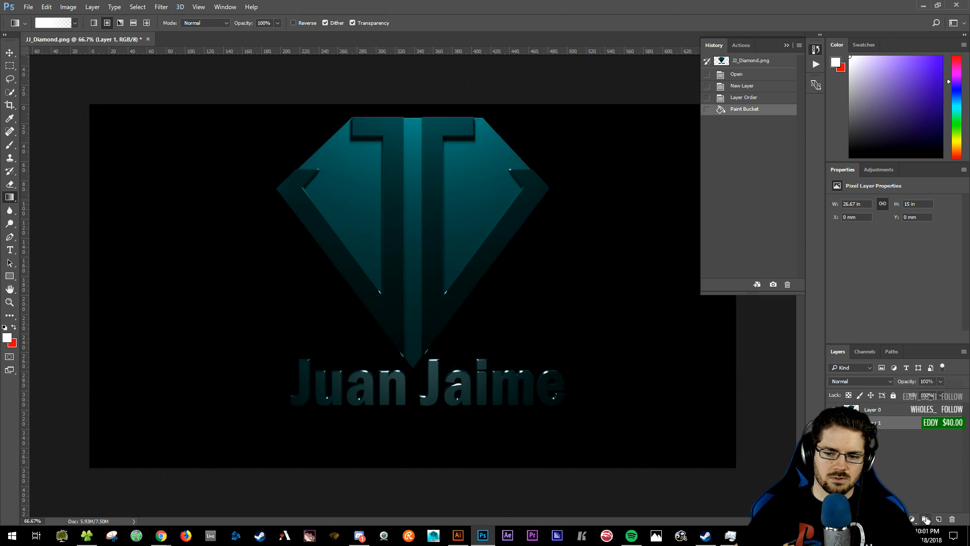
# - Add a new layer and try several radial gradients from the canvas top, undoing each
pyautogui.click(939, 519)
pyautogui.moveTo(411, 121); pyautogui.dragTo(60, 394)
pyautogui.hotkey('ctrl', 'z')
pyautogui.moveTo(411, 81); pyautogui.dragTo(404, 470)
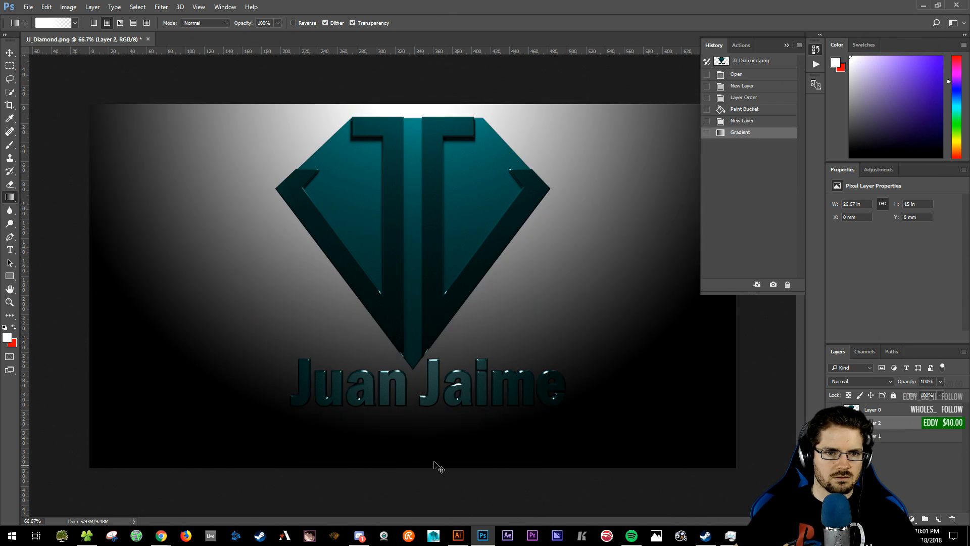
pyautogui.hotkey('ctrl', 'z')
pyautogui.hotkey('ctrl', '-')
pyautogui.hotkey('ctrl', '-')
pyautogui.hotkey('ctrl', '-')
pyautogui.moveTo(410, 181); pyautogui.dragTo(413, 390)
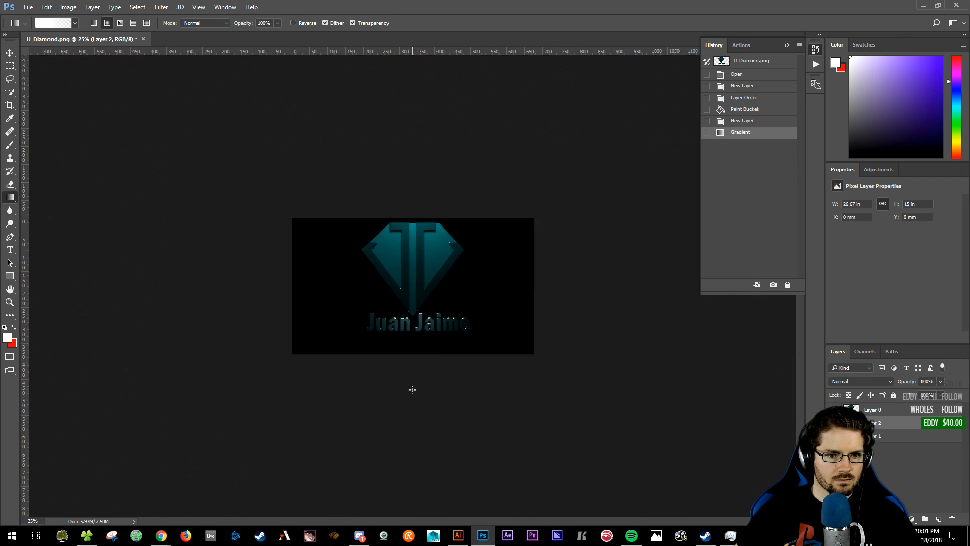
pyautogui.hotkey('ctrl', 'z')
# - Draw the radial glow from above the canvas and lower the layer opacity to 27%
pyautogui.moveTo(413, 184); pyautogui.dragTo(416, 380)
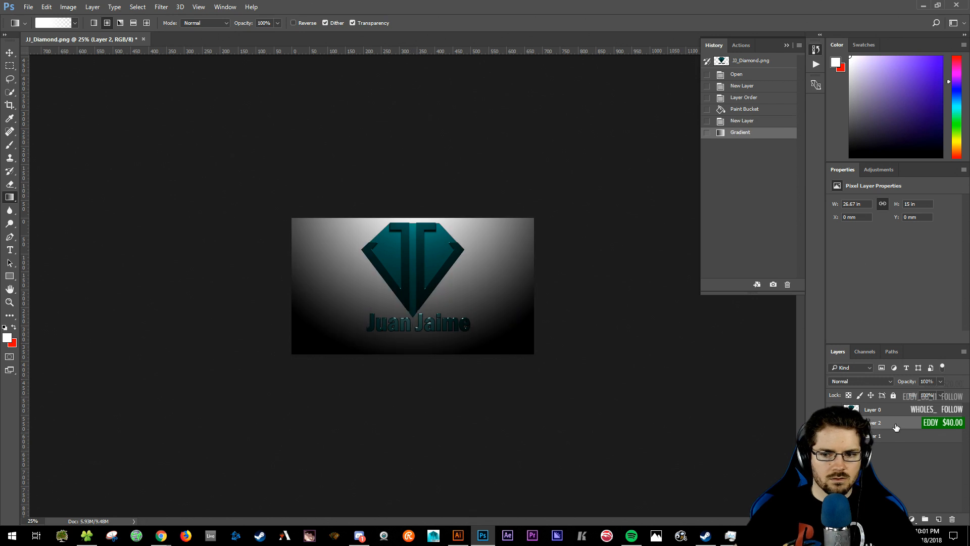
pyautogui.moveTo(912, 383); pyautogui.dragTo(876, 395)
pyautogui.hotkey('ctrl', '+')
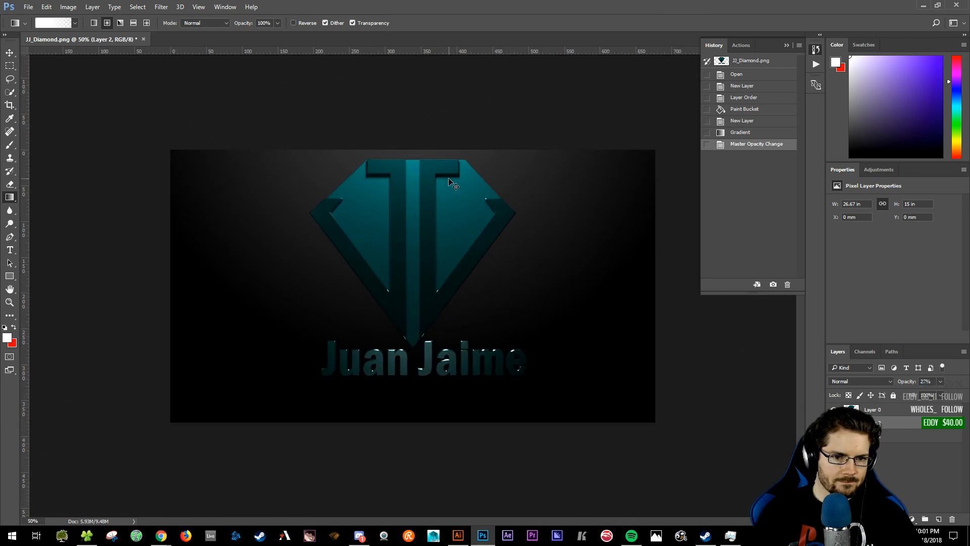
pyautogui.hotkey('ctrl', '+')
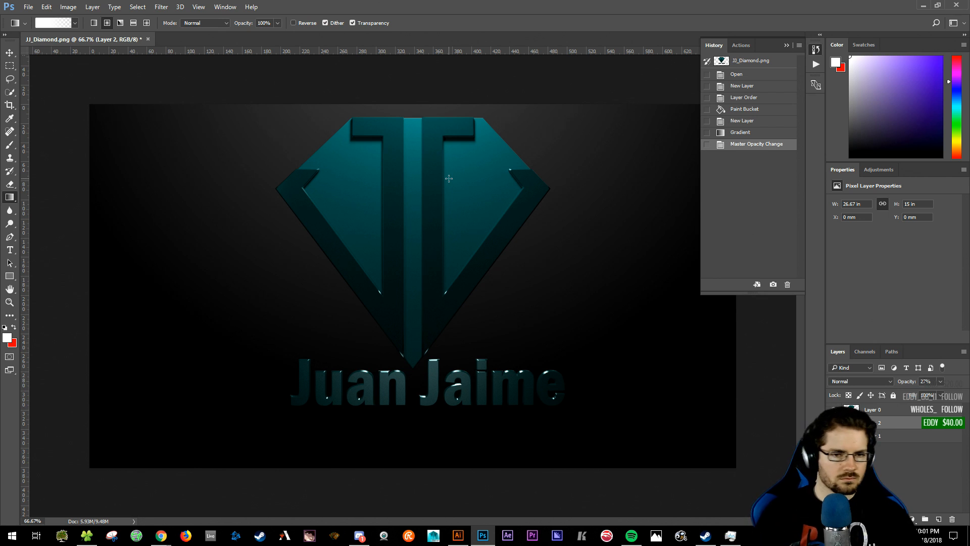
# - Add a drop shadow to Layer 0 with 15 px distance and a 90° angle
pyautogui.click(941, 411)
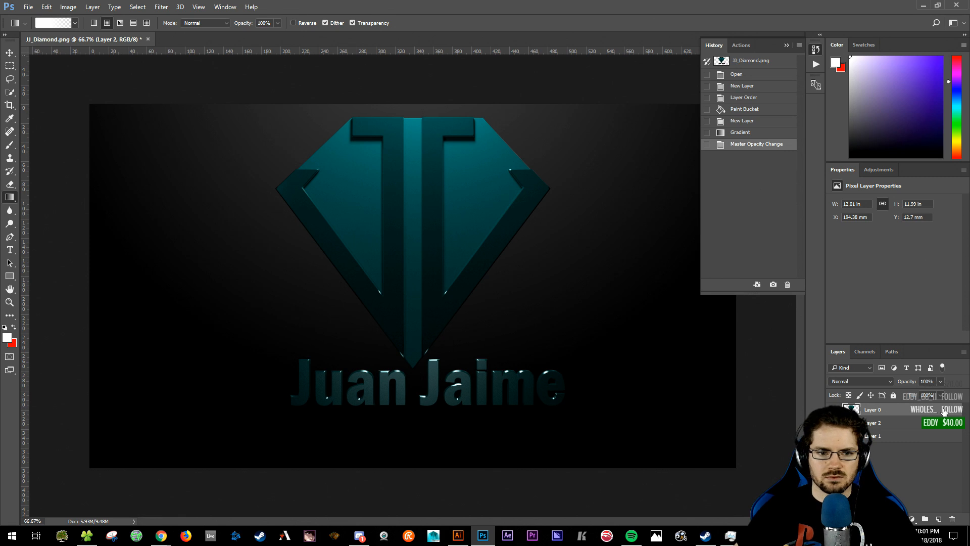
pyautogui.doubleClick(945, 410)
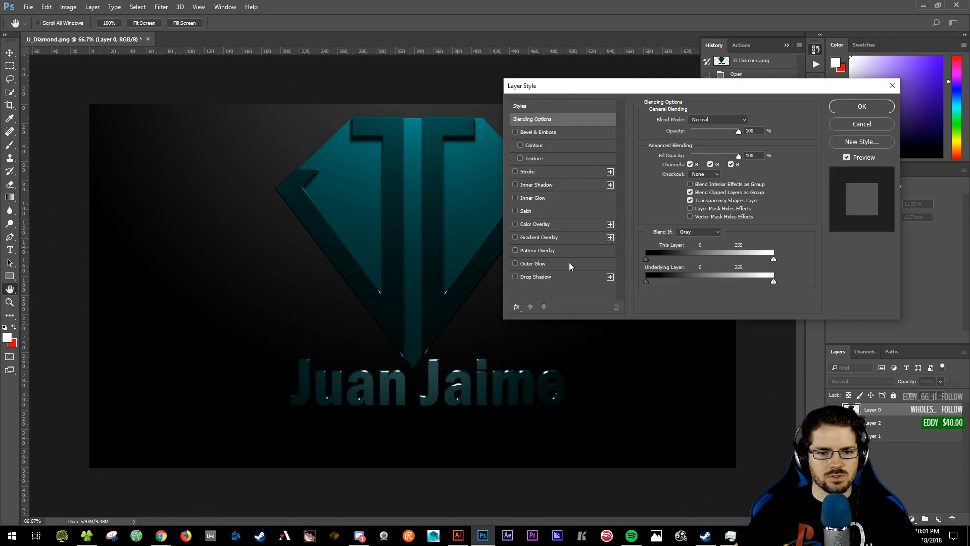
pyautogui.click(530, 276)
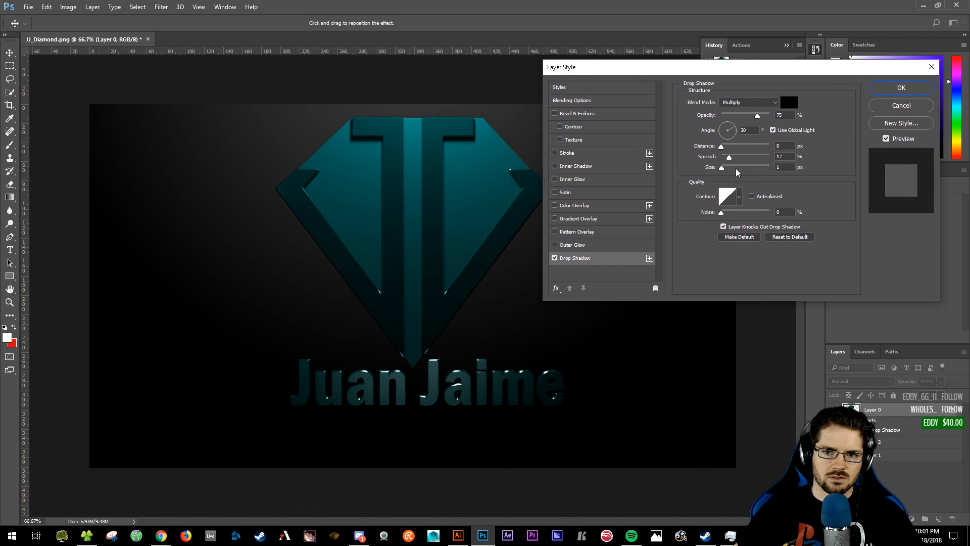
pyautogui.moveTo(721, 147); pyautogui.dragTo(729, 147)
pyautogui.click(741, 130)
pyautogui.write('90')
pyautogui.press('Return')
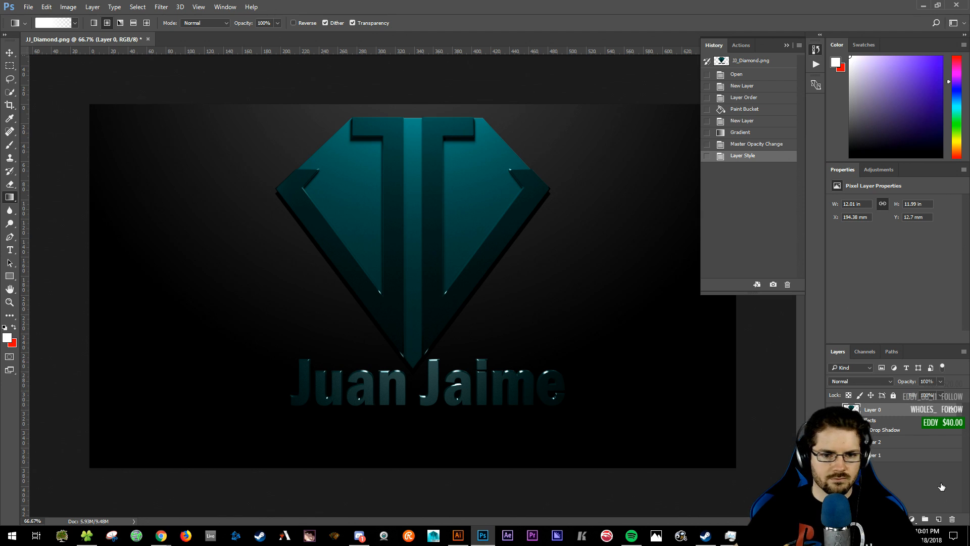
pyautogui.doubleClick(950, 410)
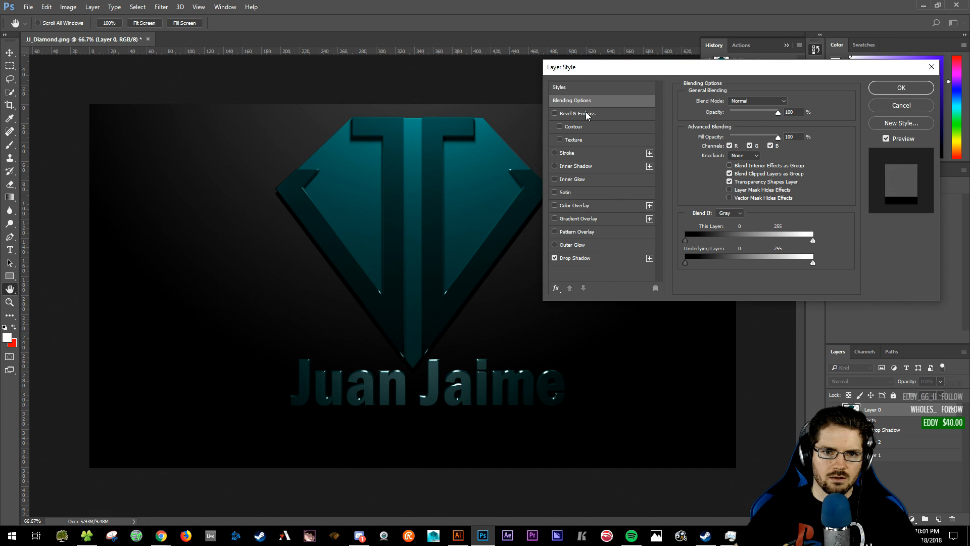
# - Delete Layer 0's drop shadow effect, cancel, and undo the layer style
pyautogui.click(594, 259)
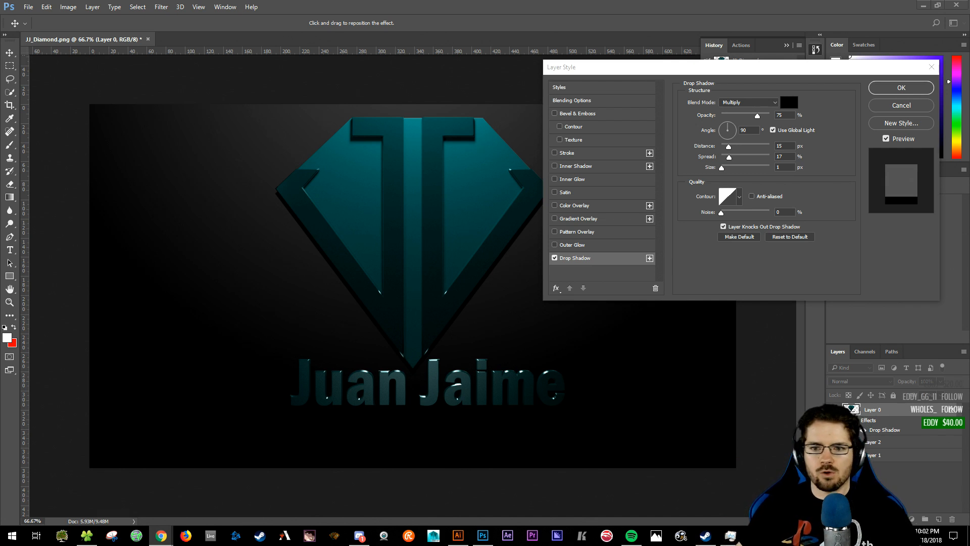
pyautogui.click(780, 167)
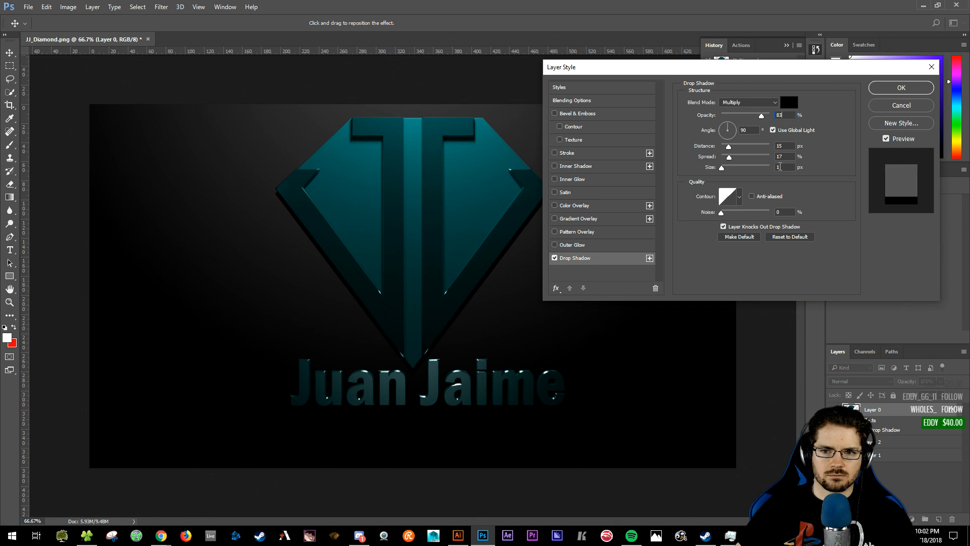
pyautogui.click(655, 287)
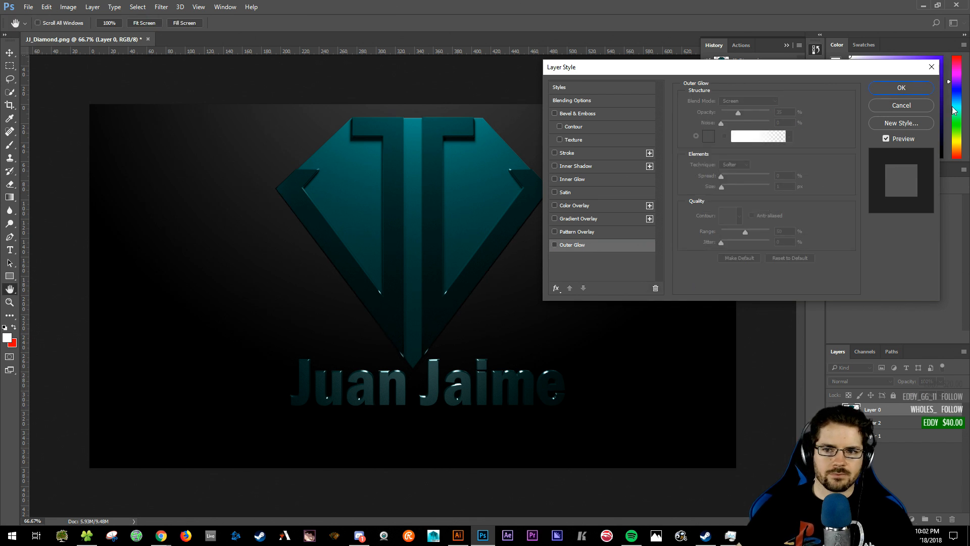
pyautogui.click(911, 104)
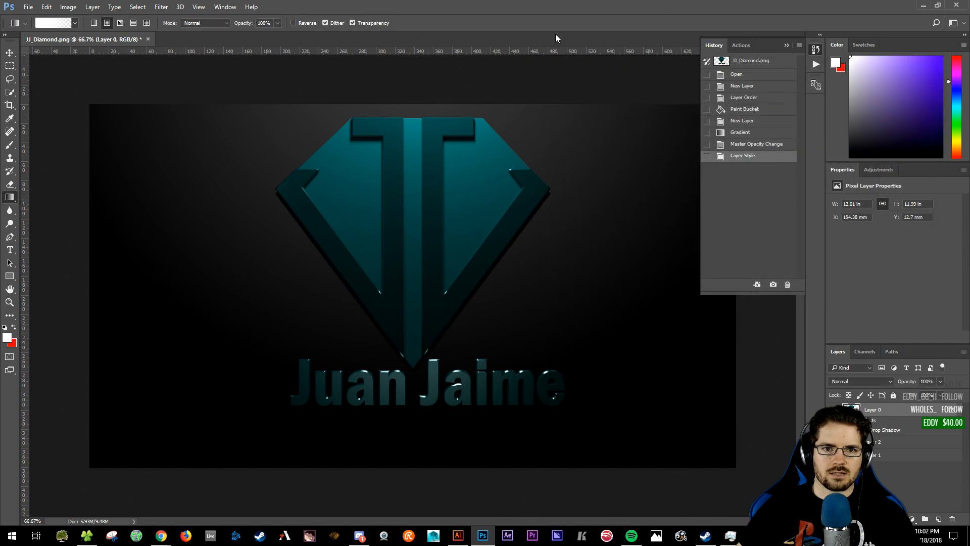
pyautogui.hotkey('ctrl', 'z')
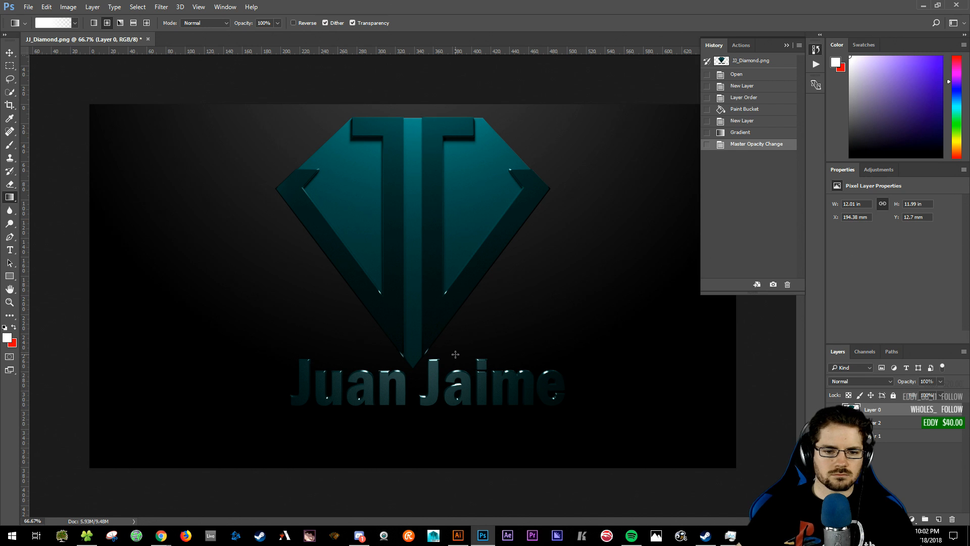
pyautogui.press('v')
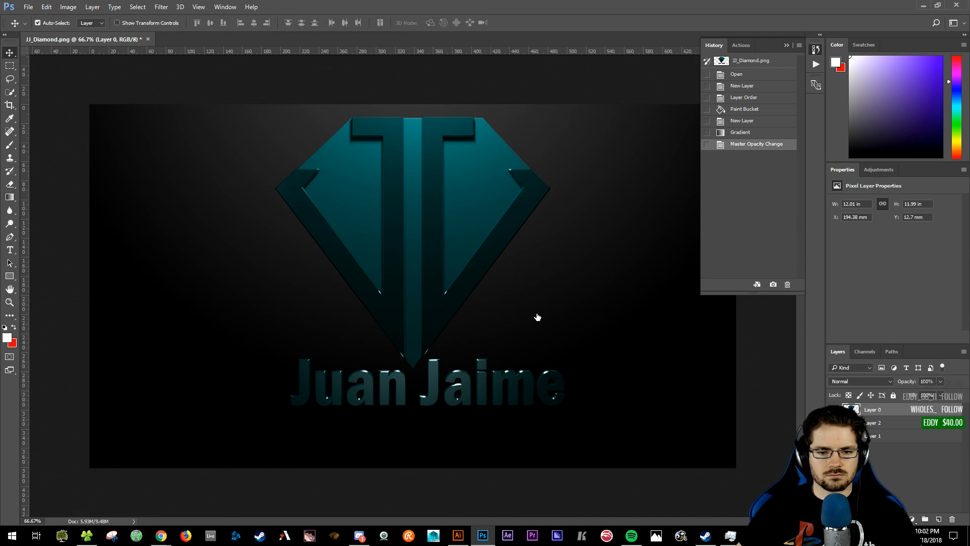
pyautogui.press('h')
pyautogui.doubleClick(897, 409)
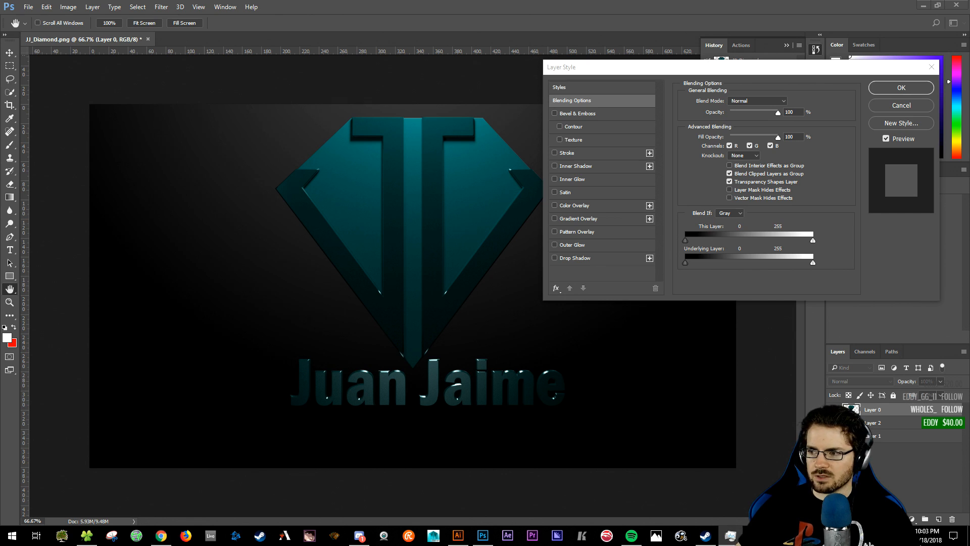
# - Re-enable the diamond's drop shadow and soften it to 35 px size at 75% opacity
pyautogui.click(556, 261)
pyautogui.click(554, 259)
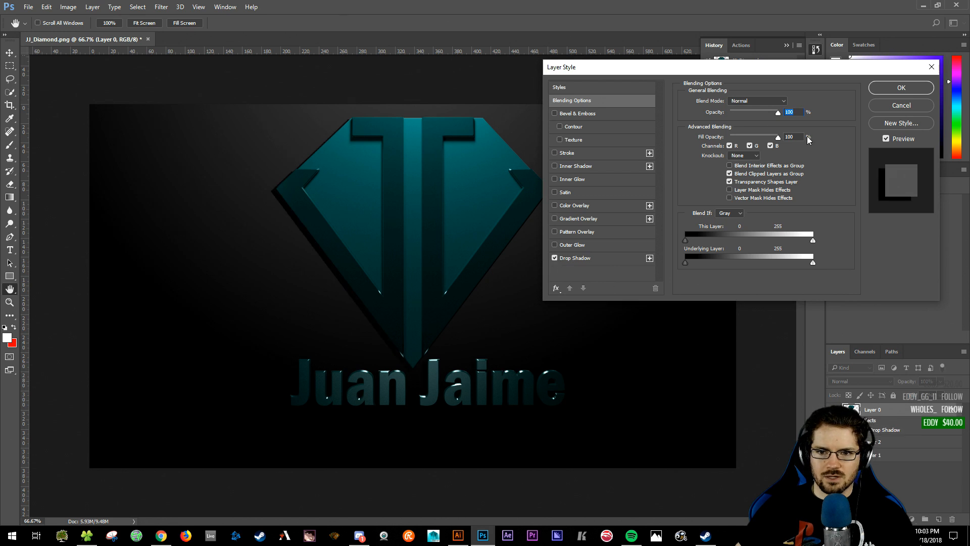
pyautogui.click(593, 256)
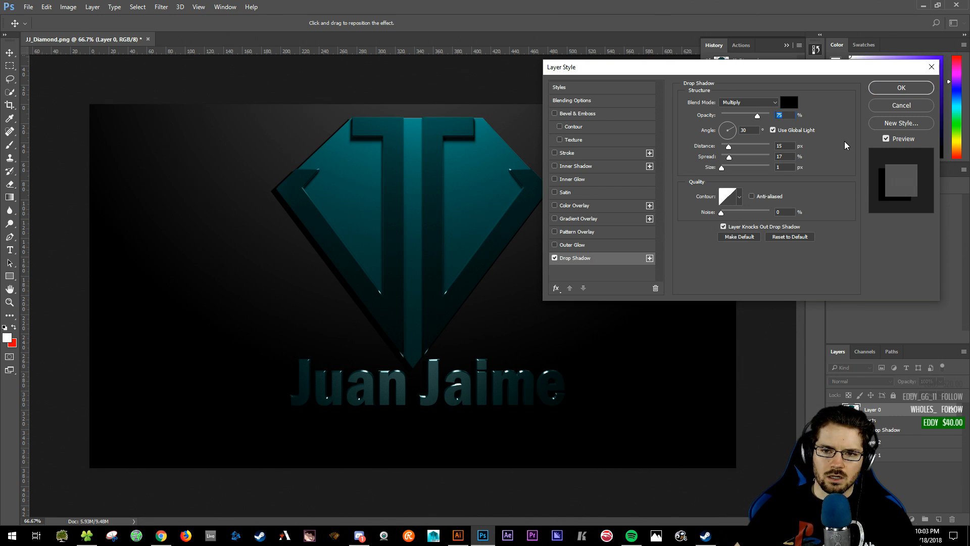
pyautogui.press('Tab')
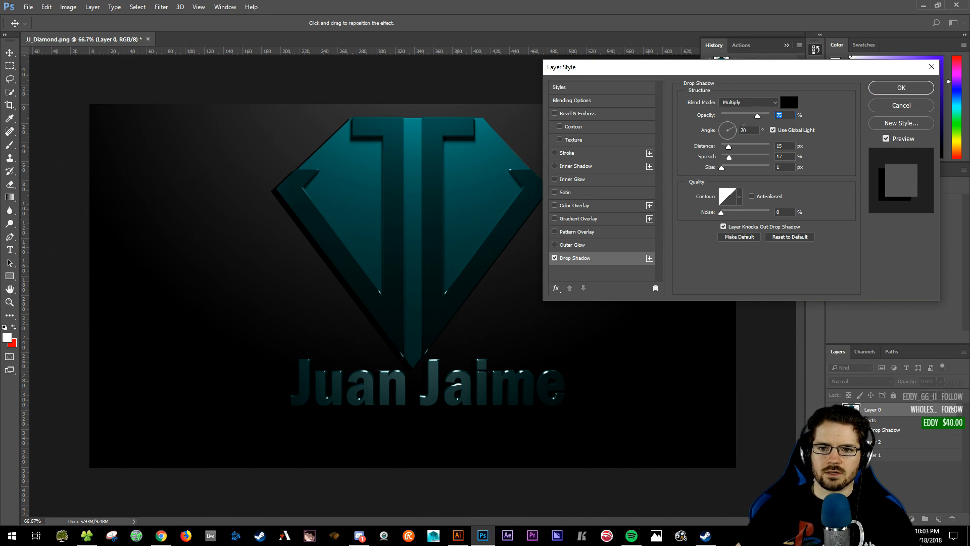
pyautogui.press('Return')
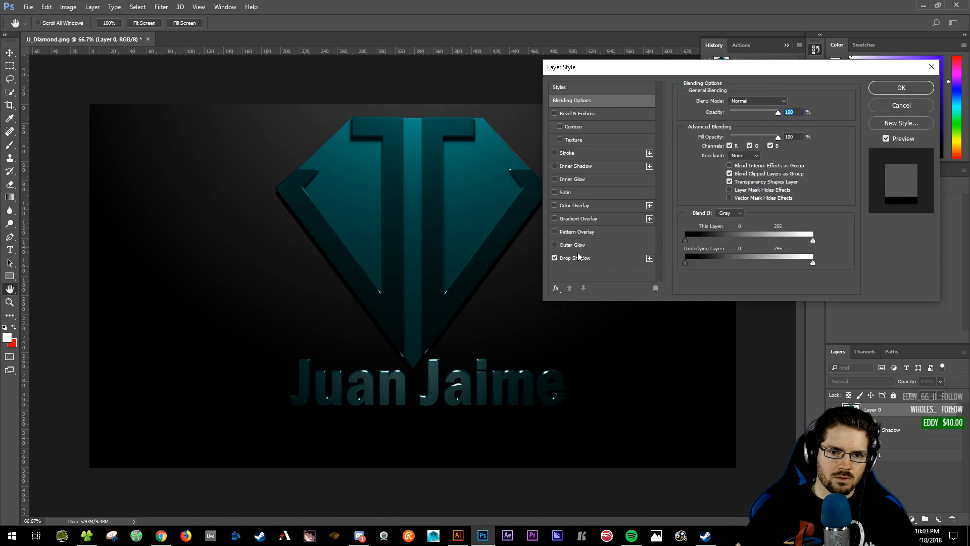
pyautogui.click(578, 257)
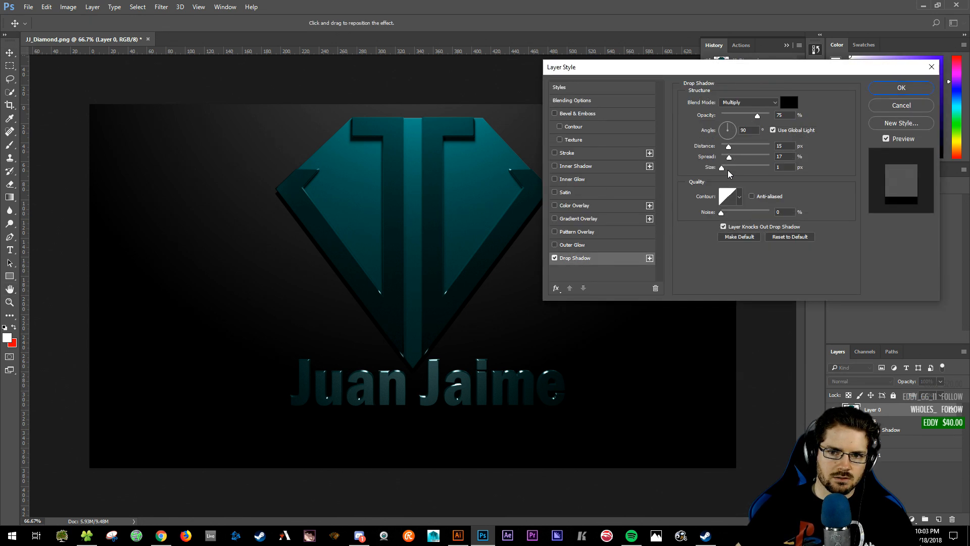
pyautogui.moveTo(723, 171); pyautogui.dragTo(732, 170)
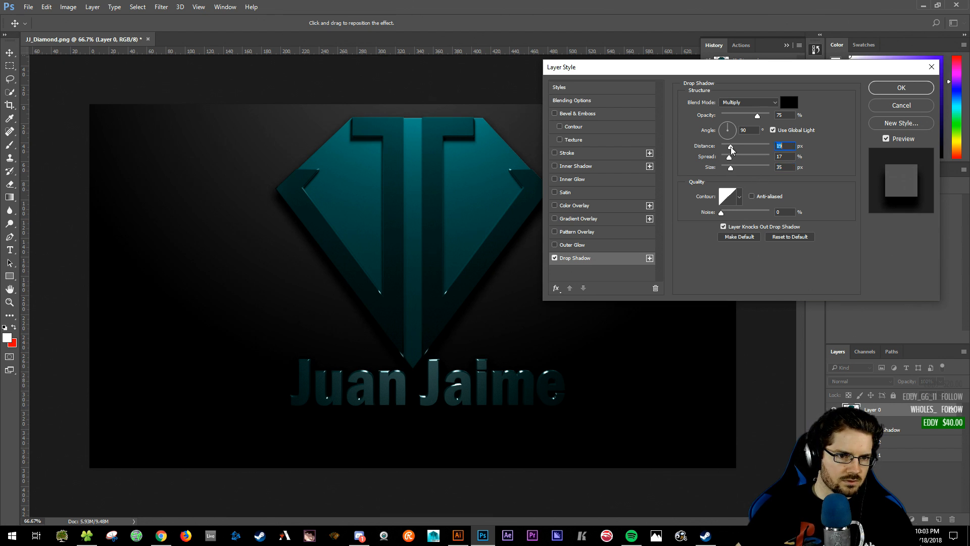
pyautogui.moveTo(679, 73)
pyautogui.mouseDown()
pyautogui.moveTo(857, 95)
pyautogui.moveTo(695, 95)
pyautogui.moveTo(670, 84)
pyautogui.mouseUp()
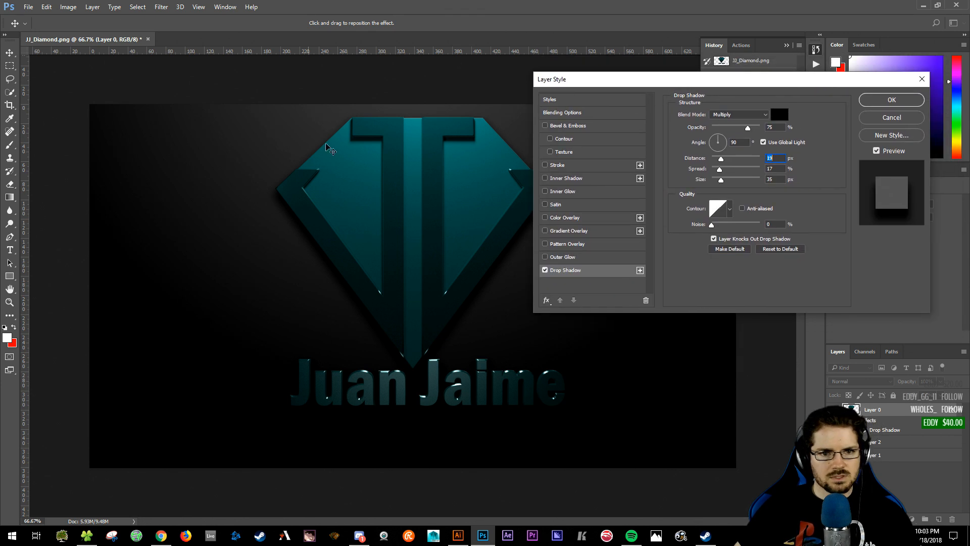
pyautogui.click(892, 100)
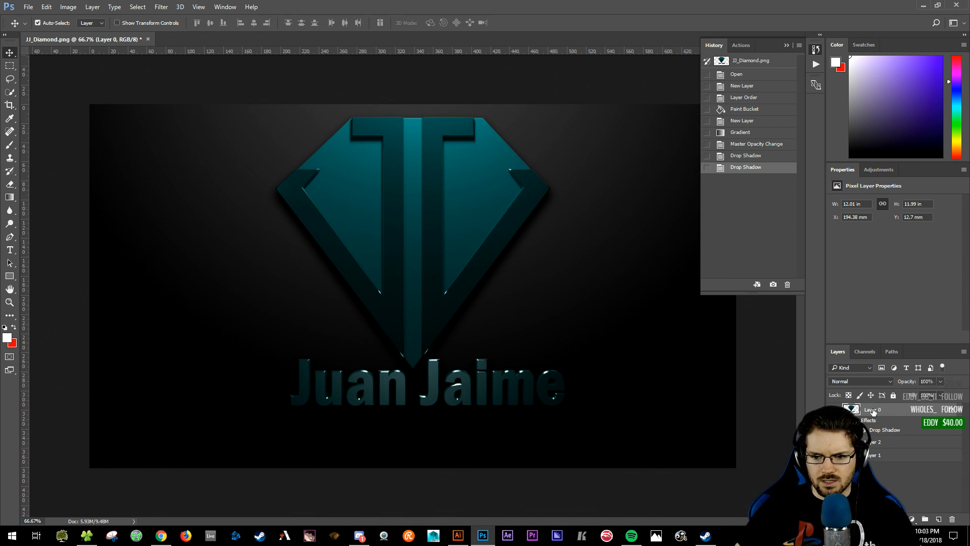
pyautogui.press('l')
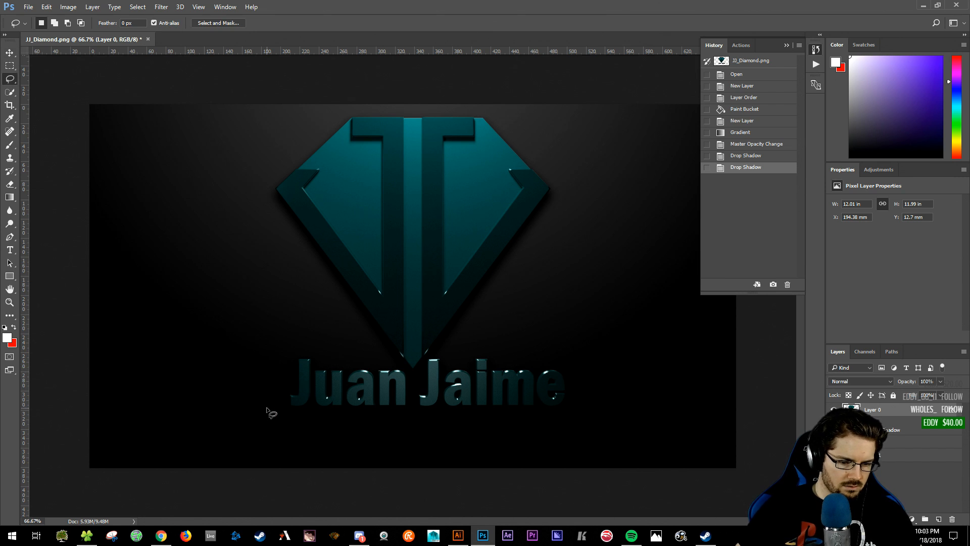
pyautogui.hotkey('shift', 'l')
pyautogui.click(272, 420)
pyautogui.click(331, 330)
pyautogui.click(377, 347)
pyautogui.click(399, 359)
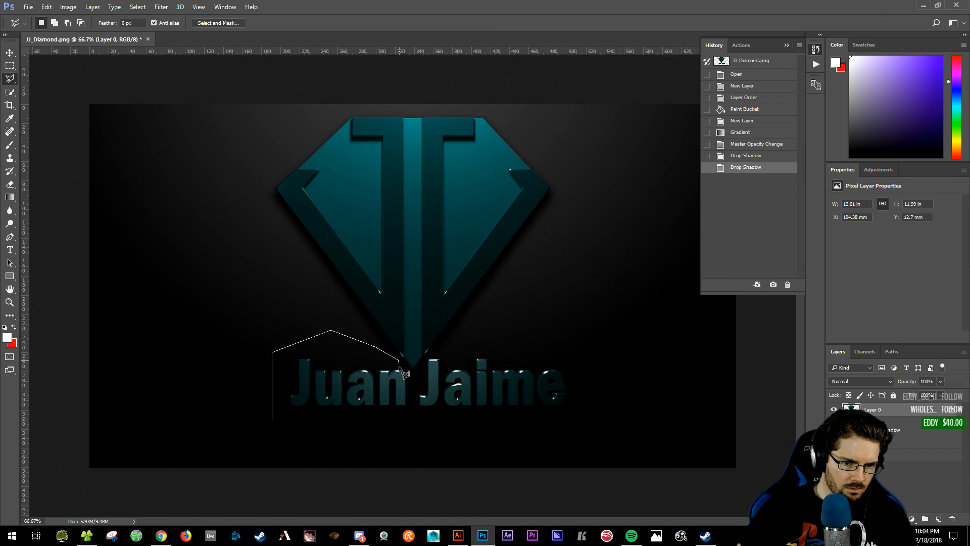
pyautogui.click(414, 377)
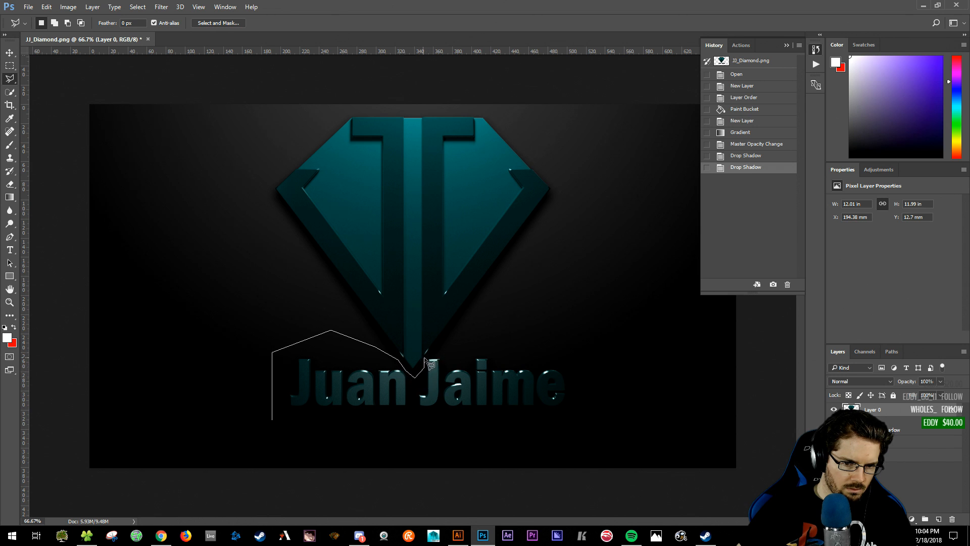
pyautogui.click(436, 344)
pyautogui.click(544, 334)
pyautogui.click(634, 380)
pyautogui.click(579, 435)
pyautogui.click(337, 425)
pyautogui.click(272, 418)
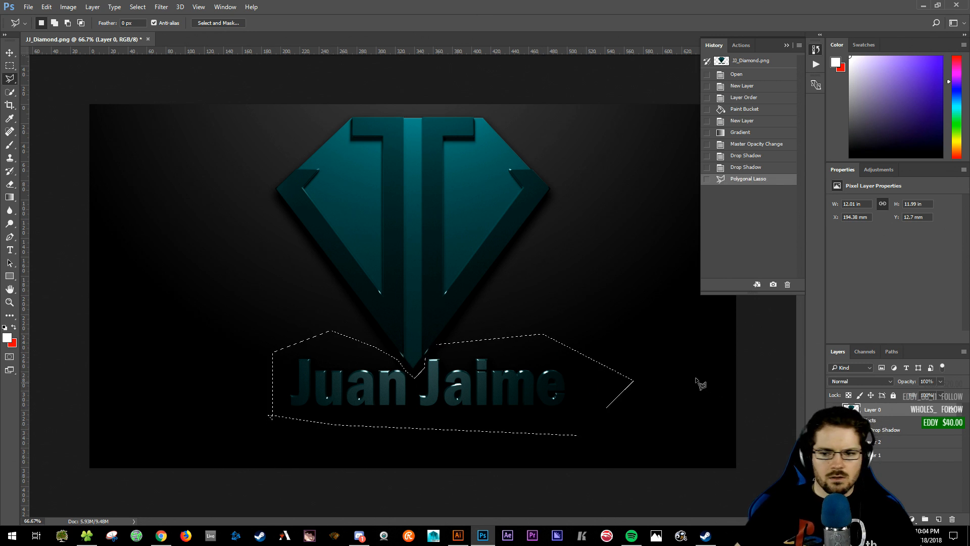
pyautogui.hotkey('ctrl', 'x')
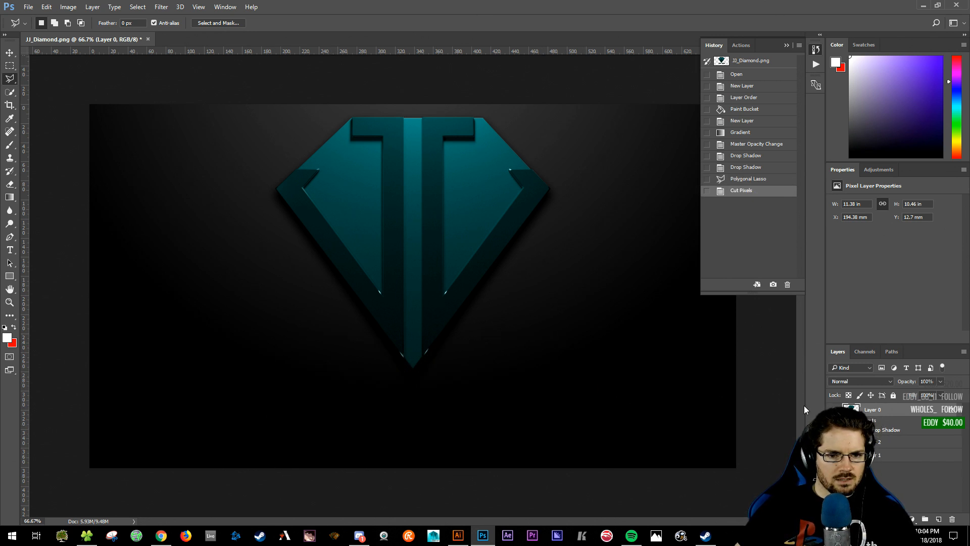
pyautogui.hotkey('ctrl', 'shift', 'v')
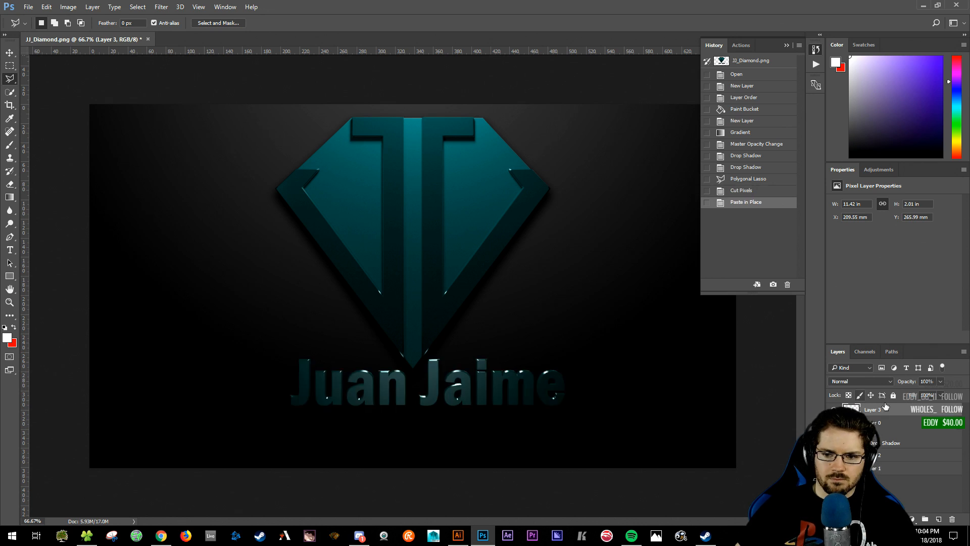
# - Copy Layer 0's drop shadow style onto Layer 3 and duplicate Layer 3
pyautogui.rightClick(945, 427)
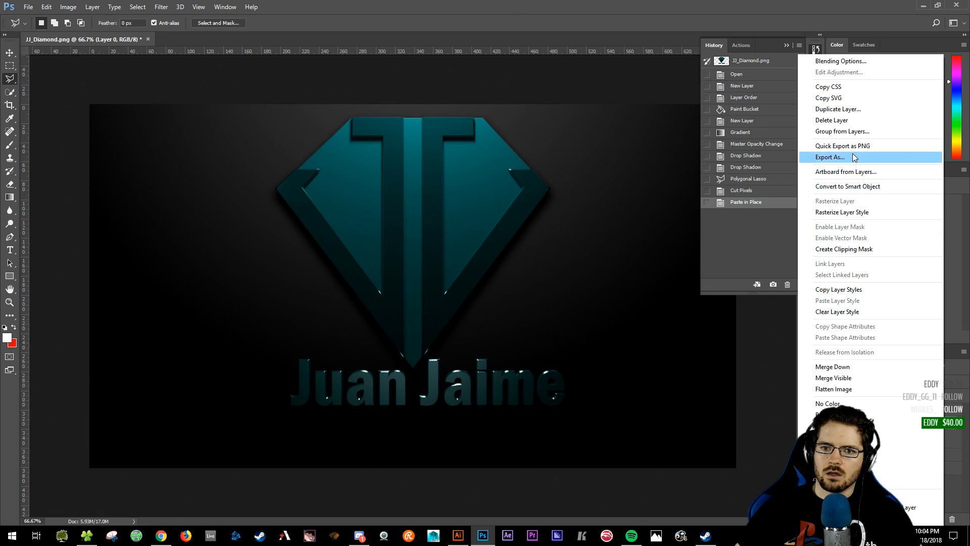
pyautogui.click(860, 291)
pyautogui.rightClick(948, 412)
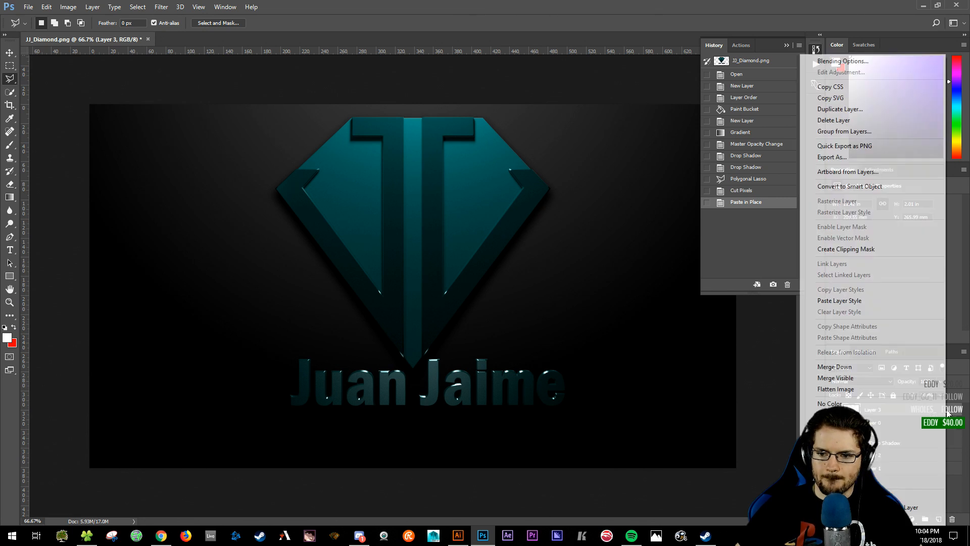
pyautogui.click(877, 300)
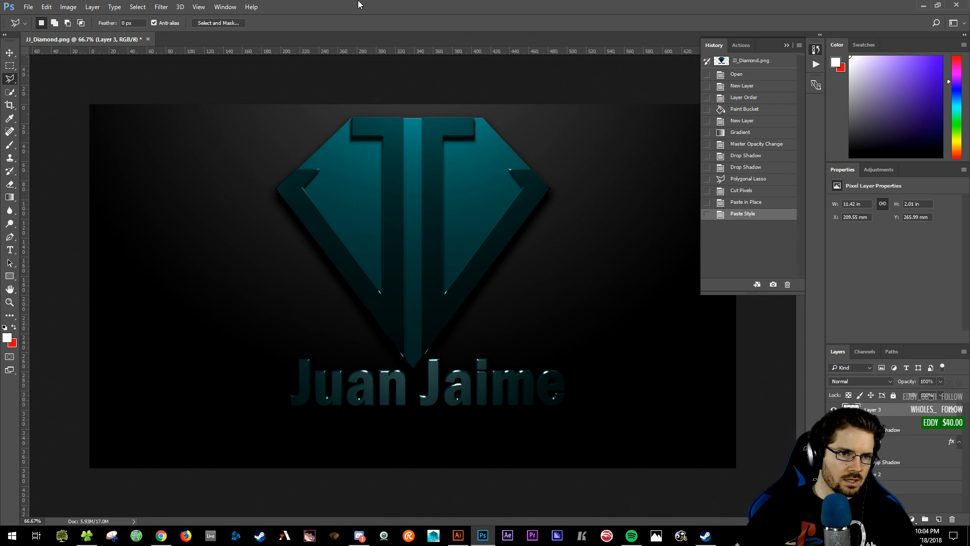
pyautogui.moveTo(883, 416); pyautogui.dragTo(939, 519)
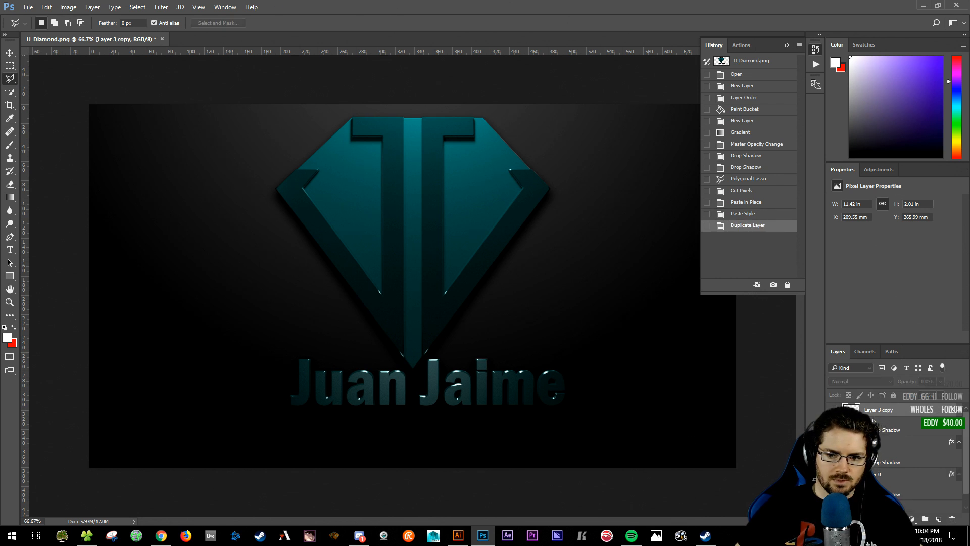
pyautogui.moveTo(887, 496)
pyautogui.mouseDown()
pyautogui.moveTo(889, 457)
pyautogui.moveTo(887, 498)
pyautogui.mouseUp()
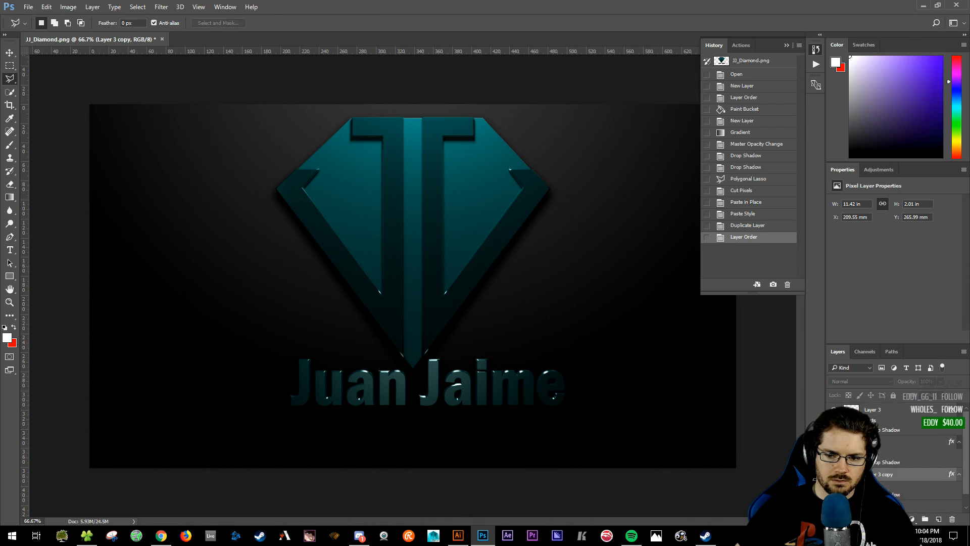
pyautogui.scroll(-1, 878, 461)
pyautogui.press('BackSpace')
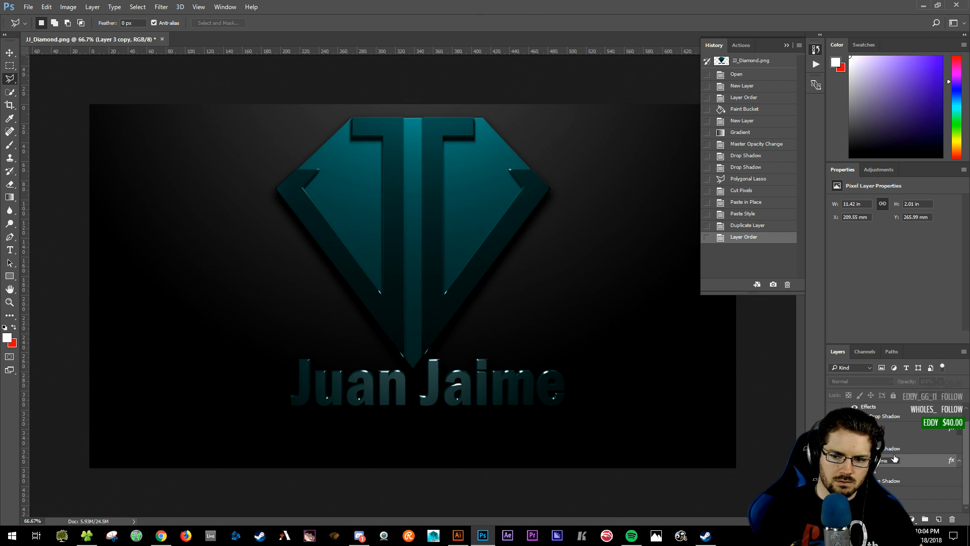
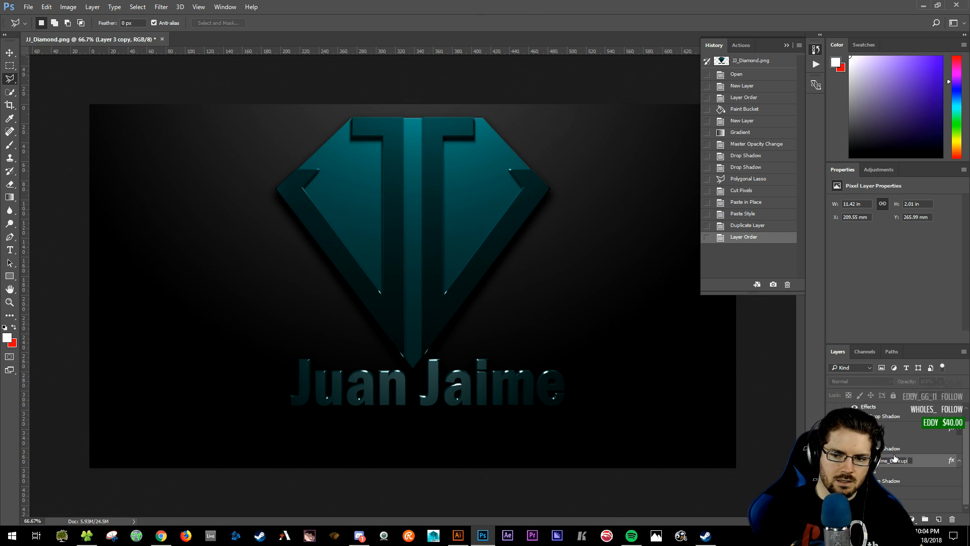
pyautogui.press('Return')
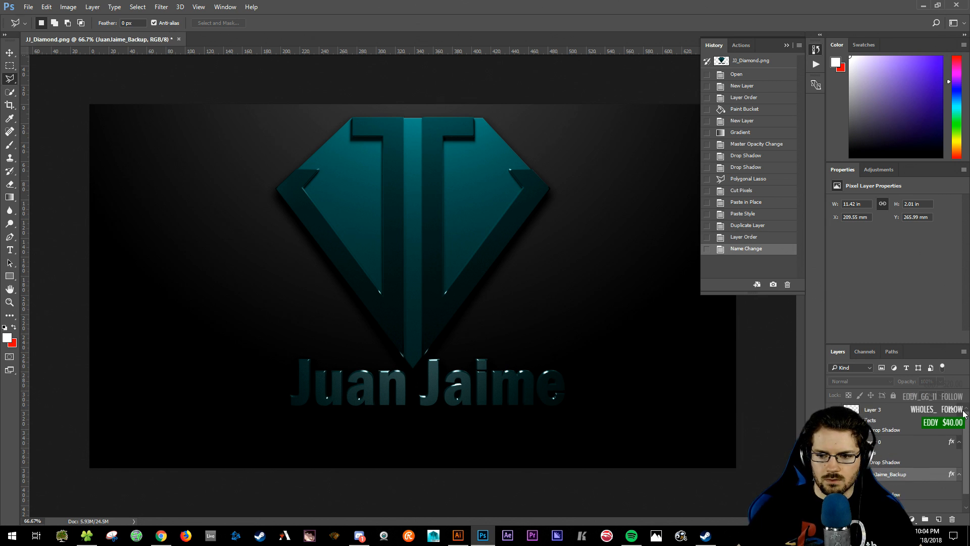
pyautogui.click(959, 411)
pyautogui.click(959, 424)
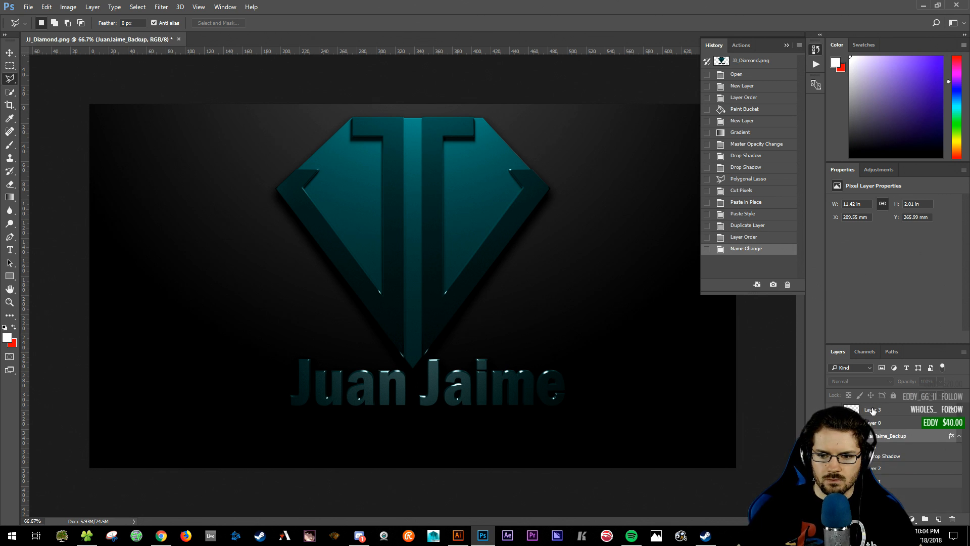
pyautogui.doubleClick(873, 411)
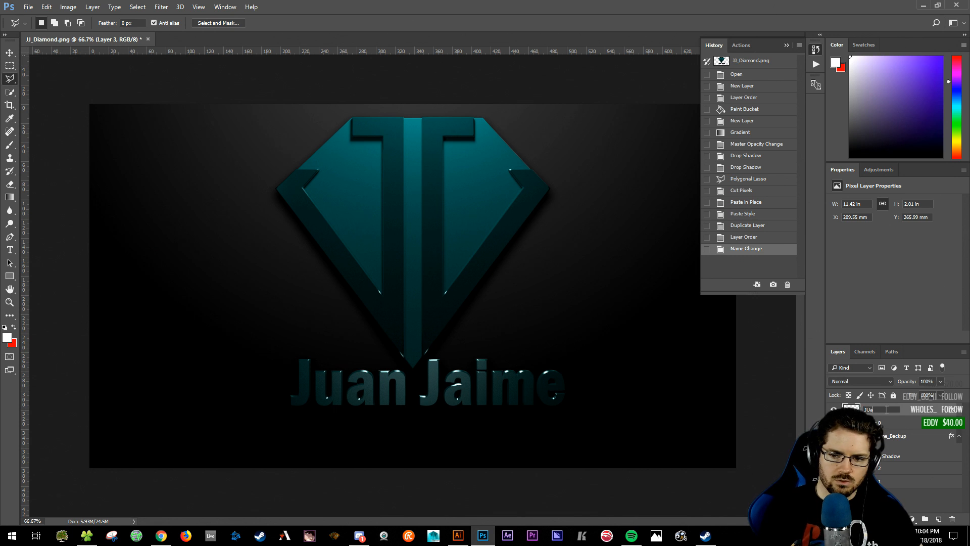
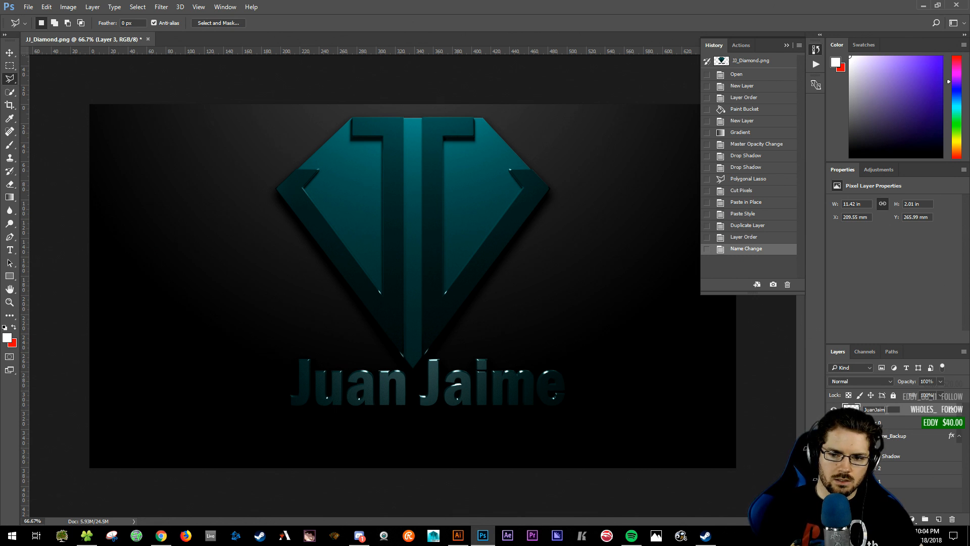
pyautogui.press('Return')
pyautogui.click(877, 423)
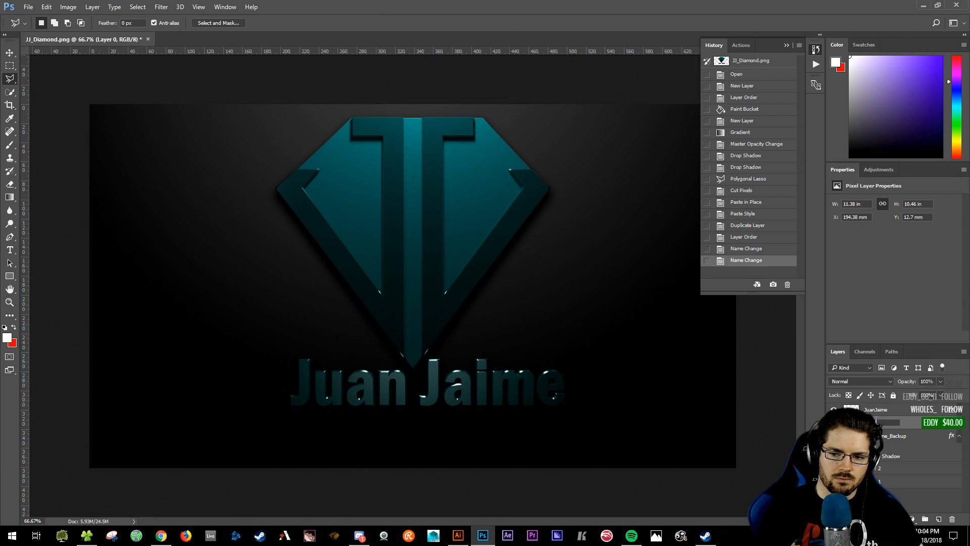
pyautogui.press('Return')
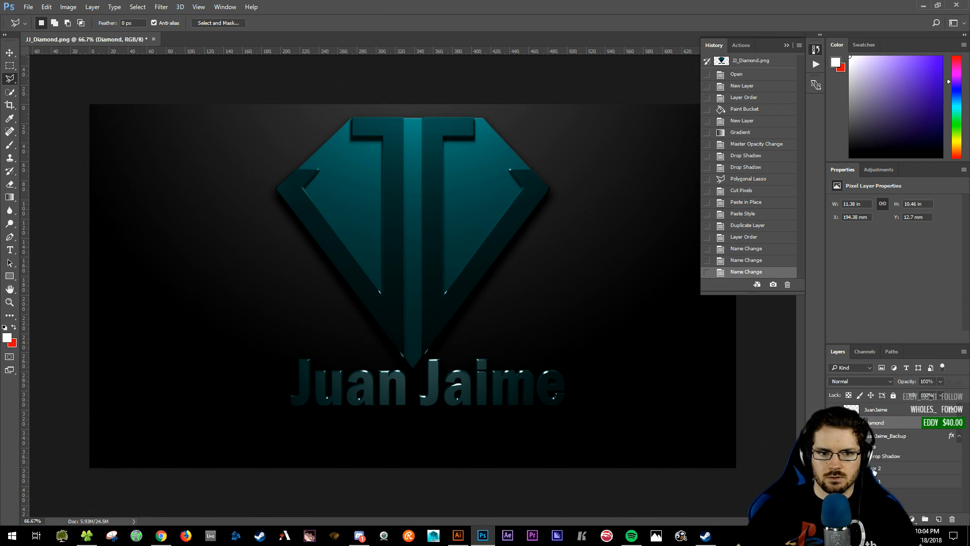
pyautogui.doubleClick(874, 469)
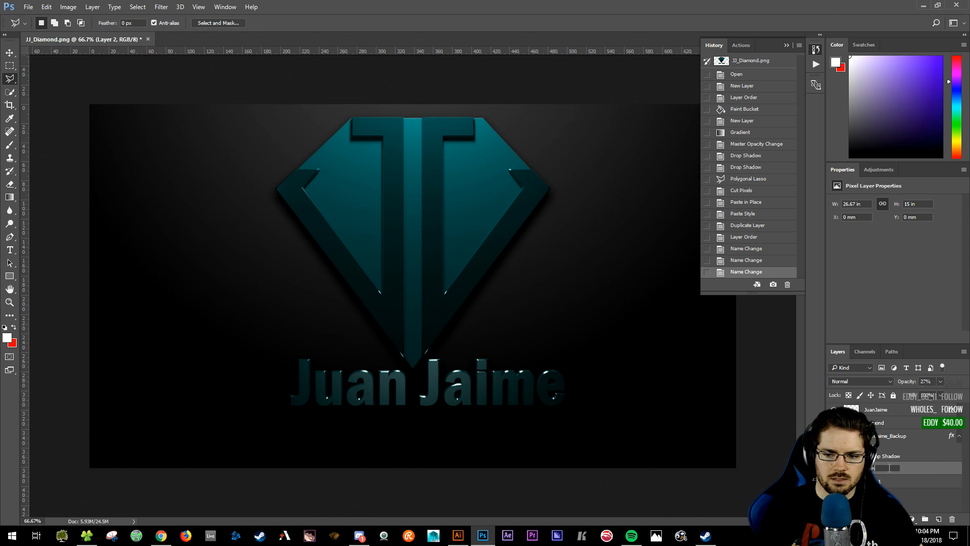
pyautogui.write('Highlight')
pyautogui.press('Return')
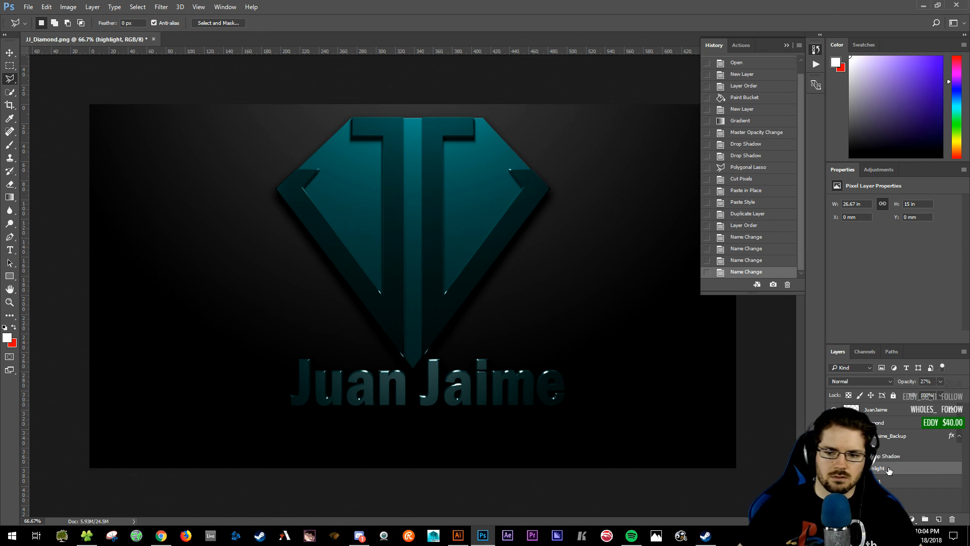
pyautogui.doubleClick(878, 481)
pyautogui.write('bg')
pyautogui.press('Return')
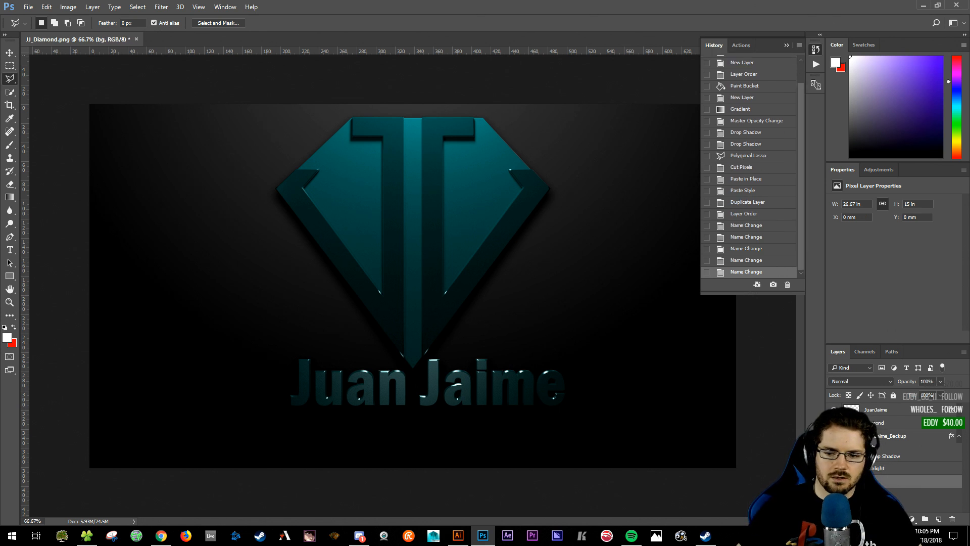
# - Nudge the Highlight layer and reposition the diamond logo with the Move tool
pyautogui.click(878, 469)
pyautogui.press('v')
pyautogui.moveTo(404, 273); pyautogui.dragTo(419, 267)
pyautogui.keyDown('ctrl'); pyautogui.moveTo(440, 232); pyautogui.dragTo(392, 297); pyautogui.keyUp('ctrl')
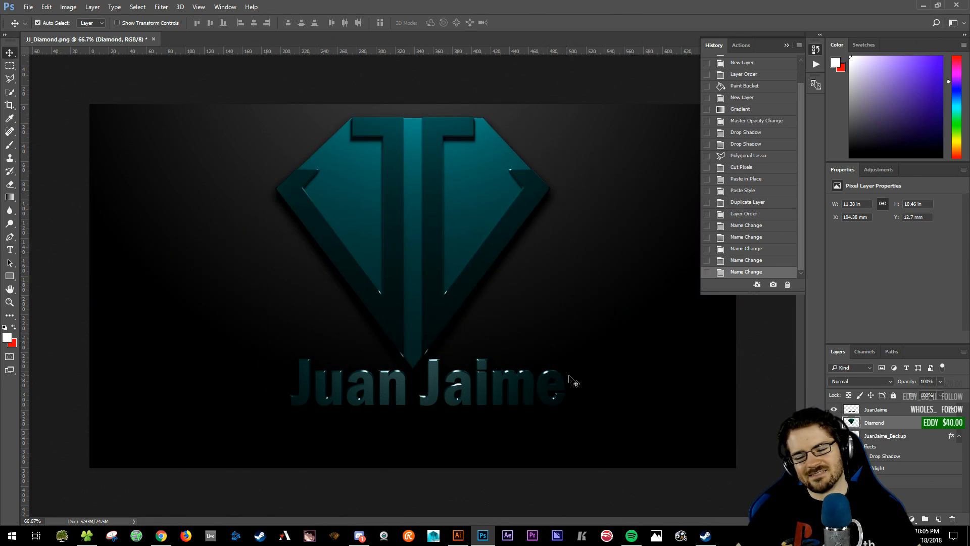
pyautogui.click(900, 410)
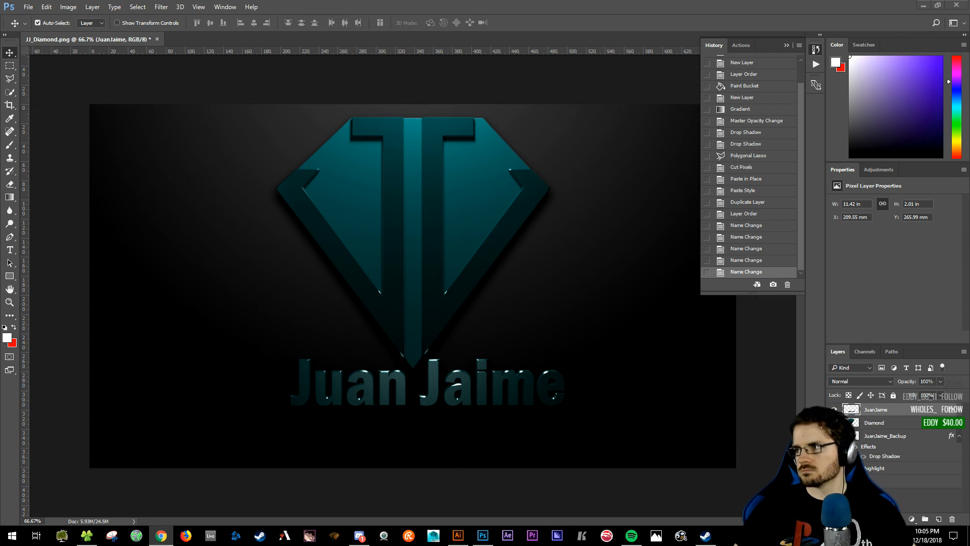
pyautogui.click(559, 202)
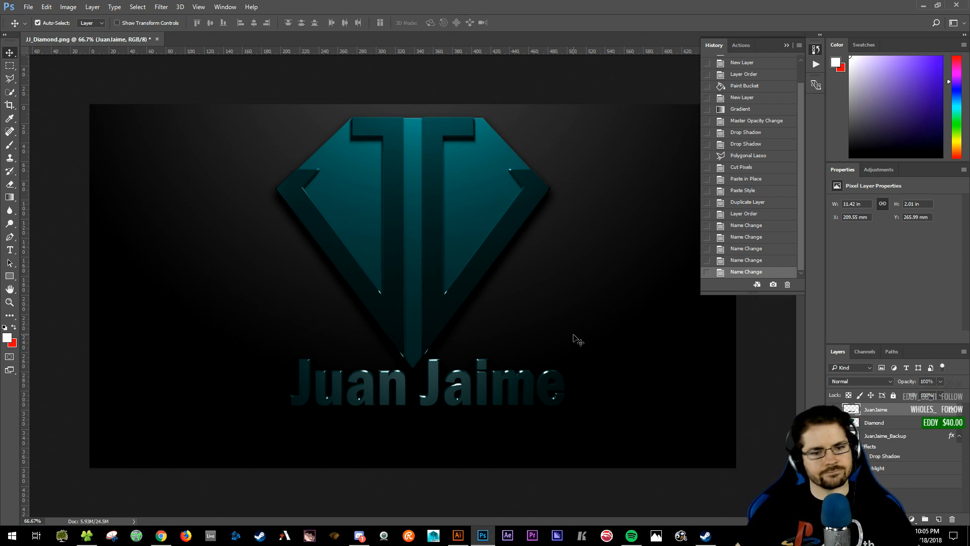
pyautogui.click(69, 6)
pyautogui.moveTo(91, 34)
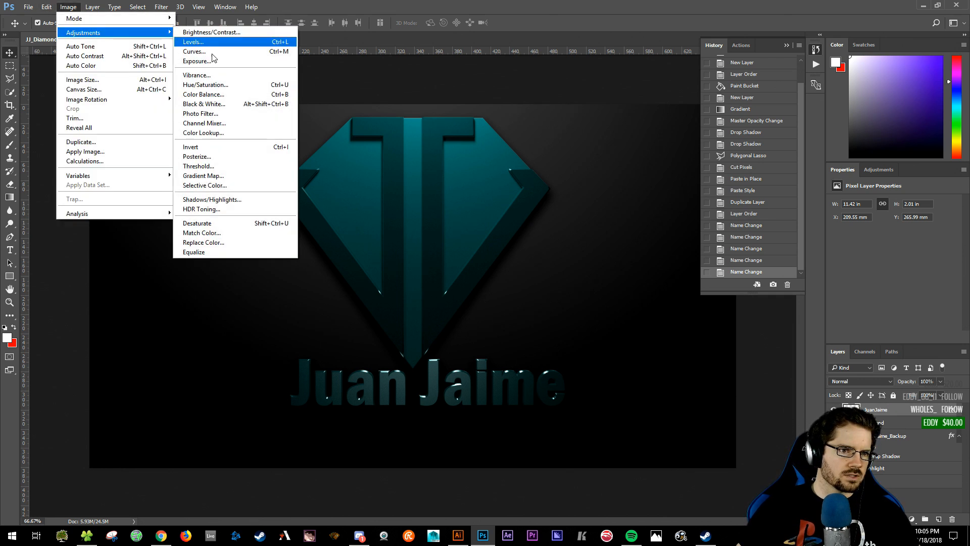
pyautogui.click(197, 61)
pyautogui.moveTo(450, 143); pyautogui.dragTo(551, 140)
pyautogui.moveTo(565, 188); pyautogui.dragTo(577, 189)
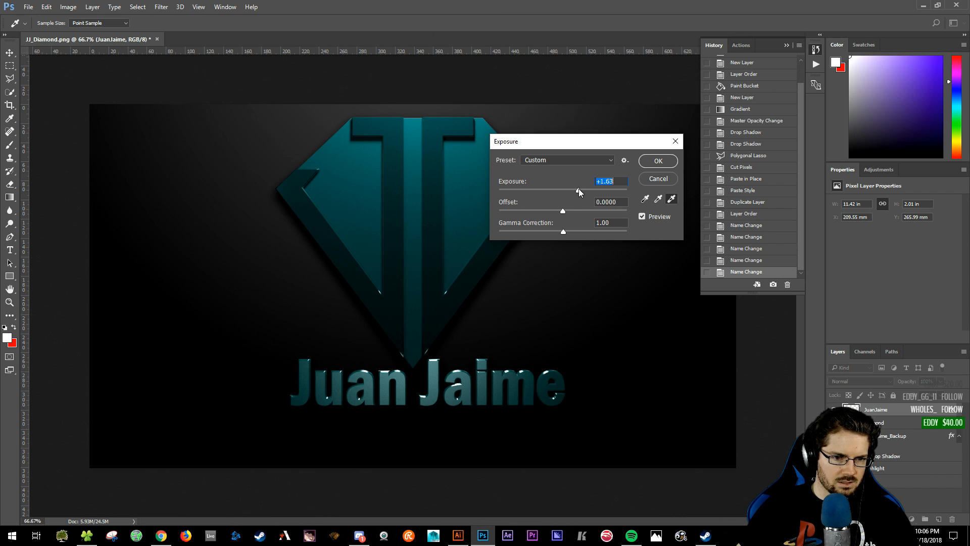
# - Zoom to 100%, compare the exposure preview with the original, fine-tune and apply it
pyautogui.hotkey('ctrl', '+')
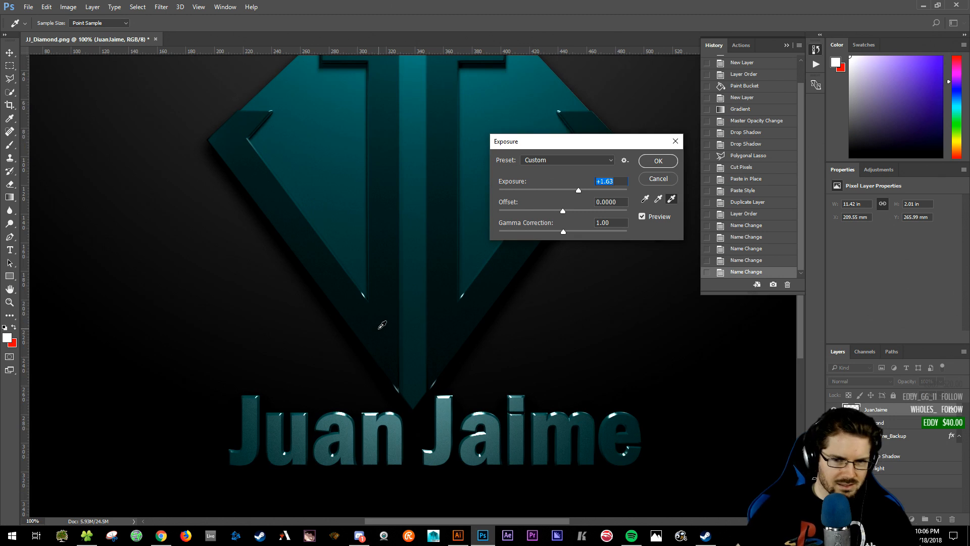
pyautogui.click(644, 217)
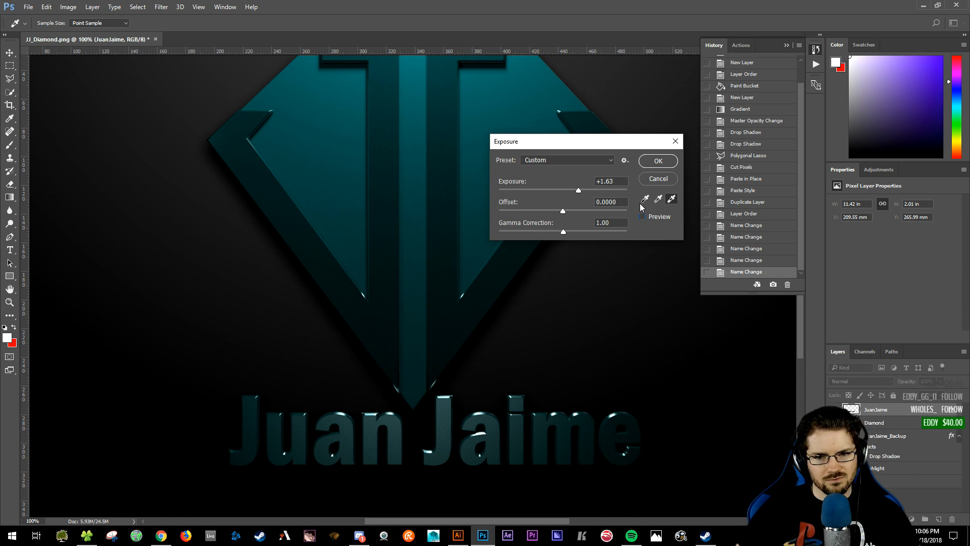
pyautogui.click(643, 216)
pyautogui.click(642, 216)
pyautogui.click(643, 217)
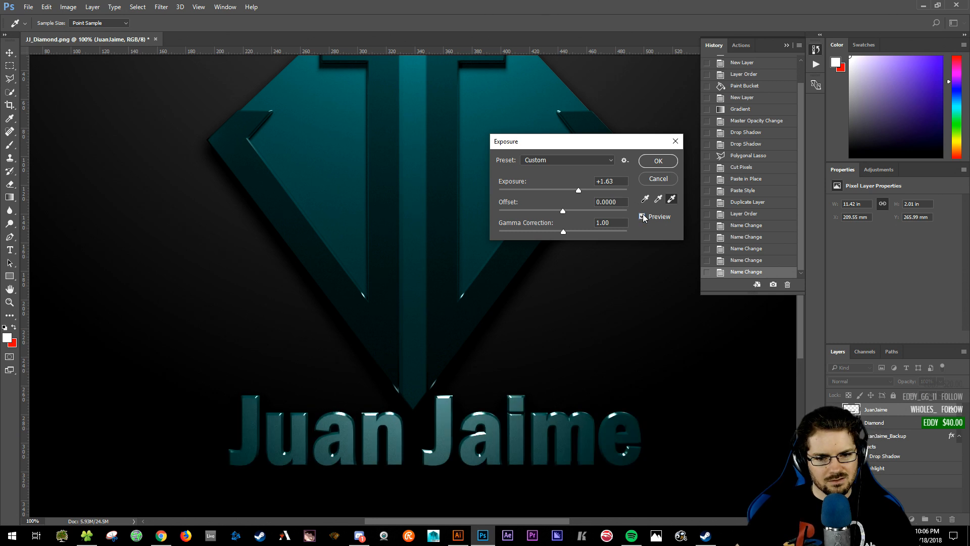
pyautogui.click(642, 217)
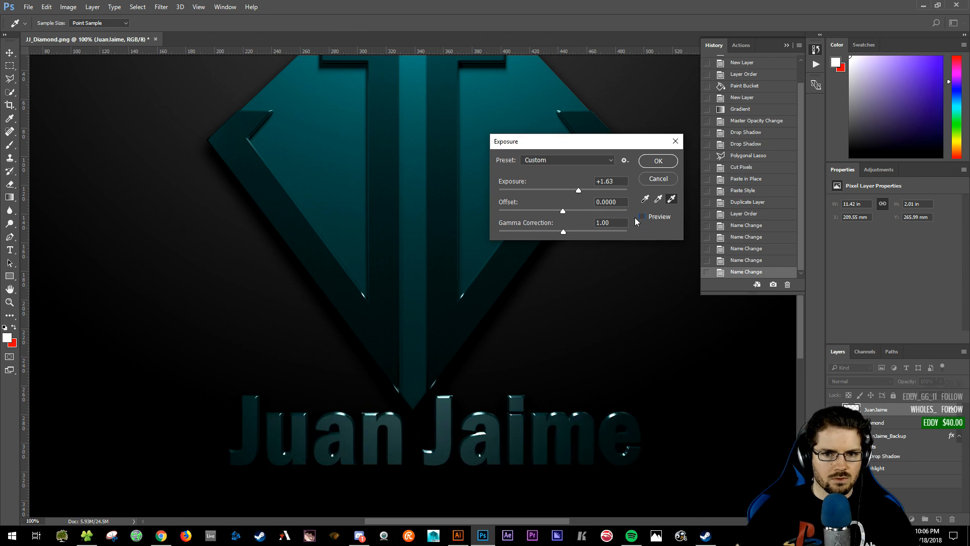
pyautogui.click(643, 217)
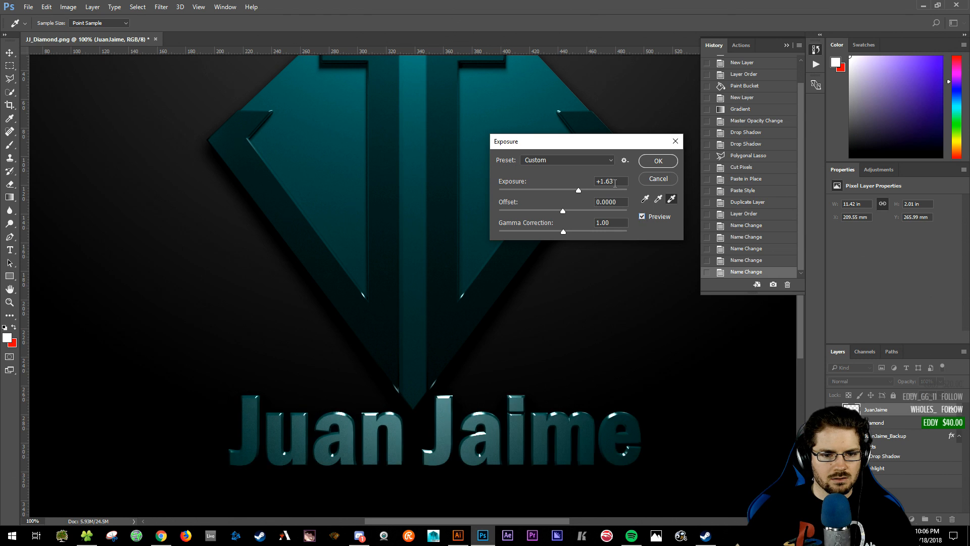
pyautogui.moveTo(573, 189); pyautogui.dragTo(578, 194)
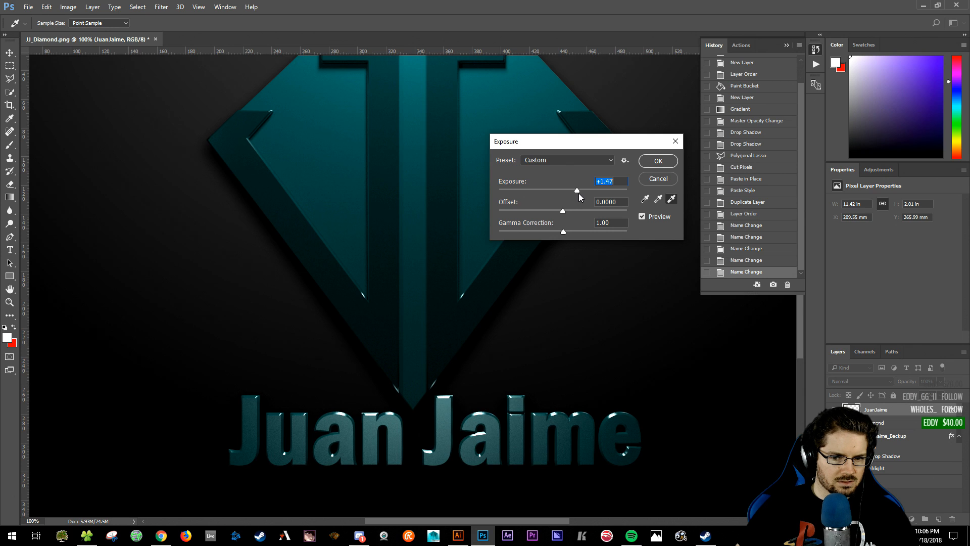
pyautogui.click(661, 160)
pyautogui.click(75, 8)
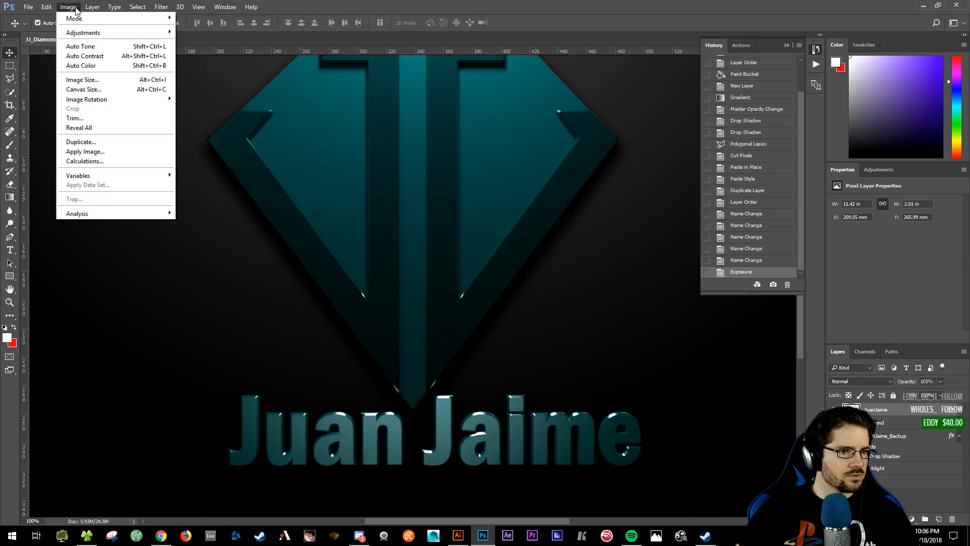
# - Try and cancel a Brightness/Contrast change, then undo the Exposure adjustment on the text
pyautogui.moveTo(104, 33)
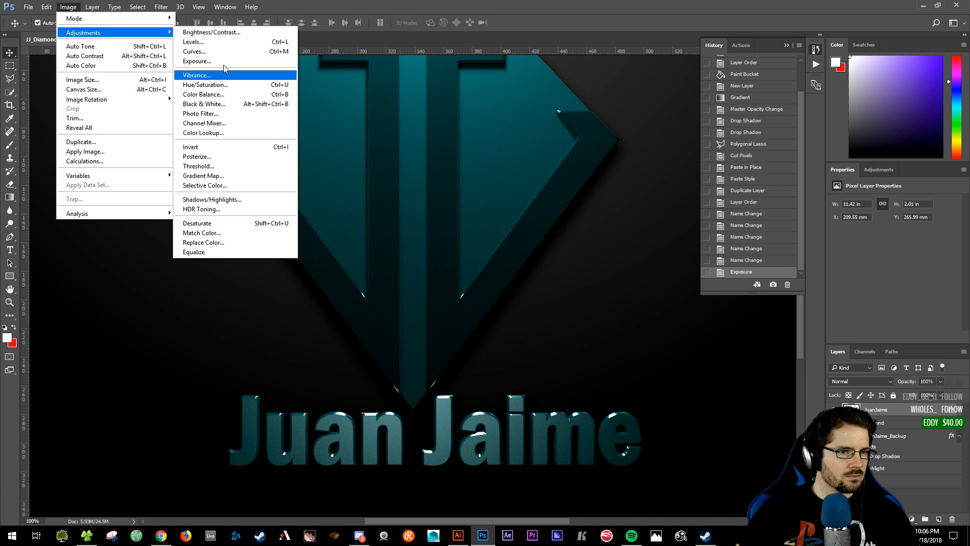
pyautogui.click(225, 35)
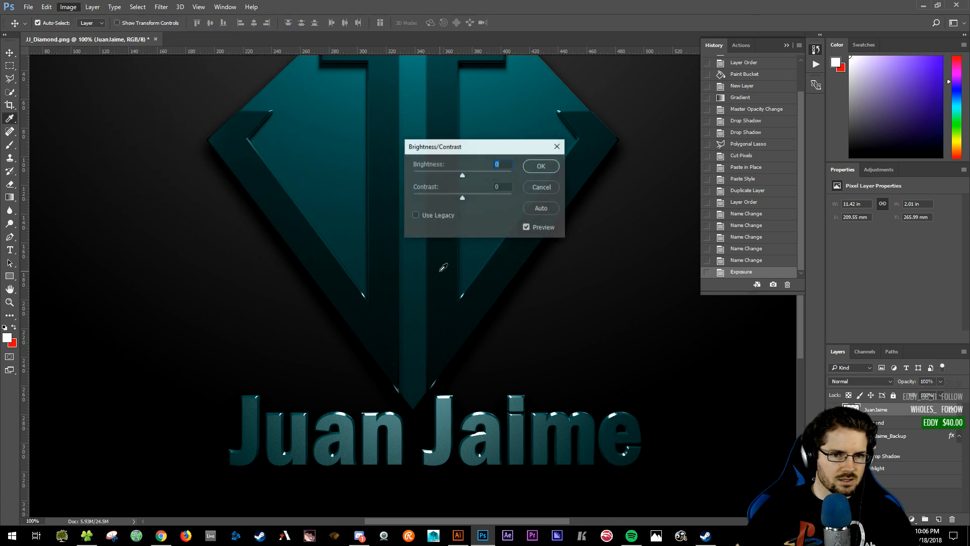
pyautogui.moveTo(462, 197); pyautogui.dragTo(313, 206)
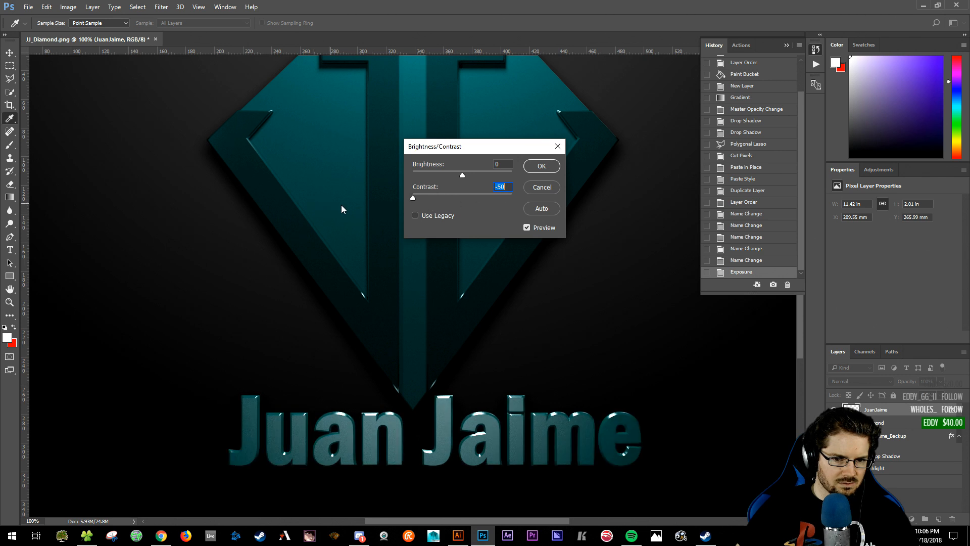
pyautogui.moveTo(388, 214); pyautogui.dragTo(438, 214)
pyautogui.click(542, 187)
pyautogui.press('v')
pyautogui.hotkey('ctrl', 'z')
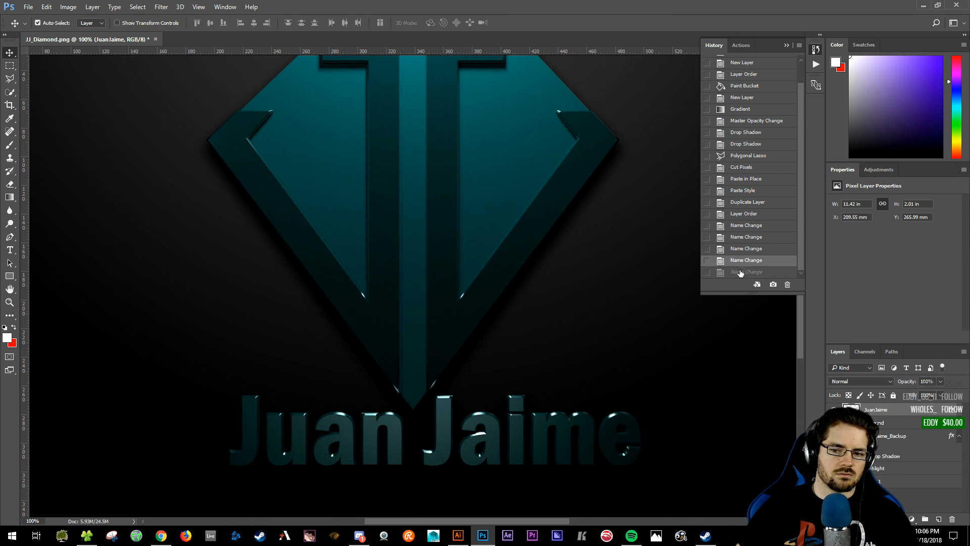
pyautogui.click(68, 7)
pyautogui.moveTo(112, 39)
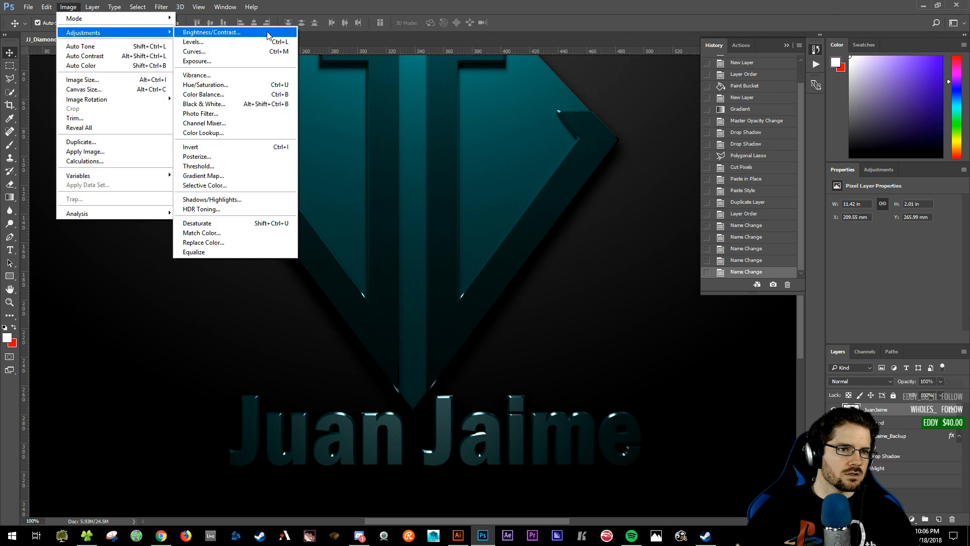
pyautogui.click(268, 33)
pyautogui.moveTo(460, 198); pyautogui.dragTo(383, 205)
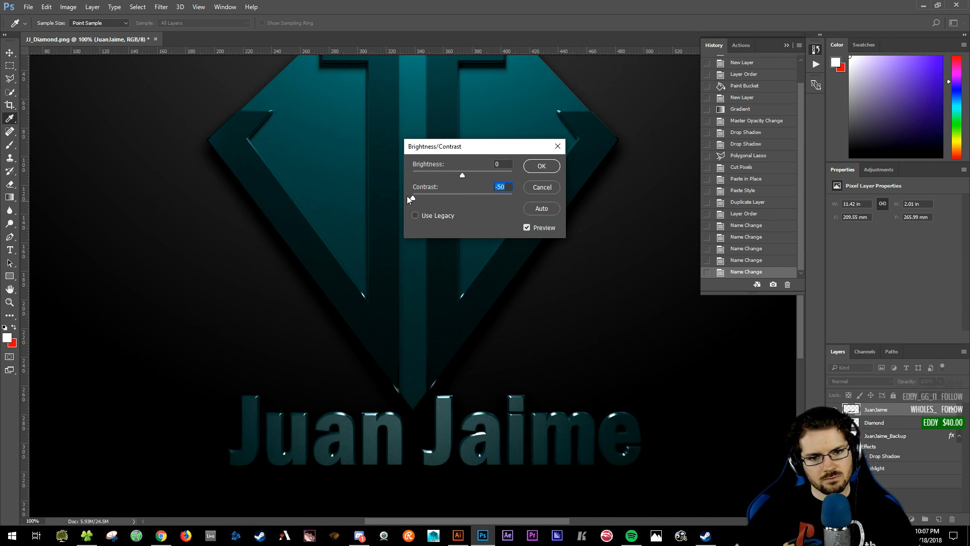
pyautogui.click(527, 228)
pyautogui.click(527, 228)
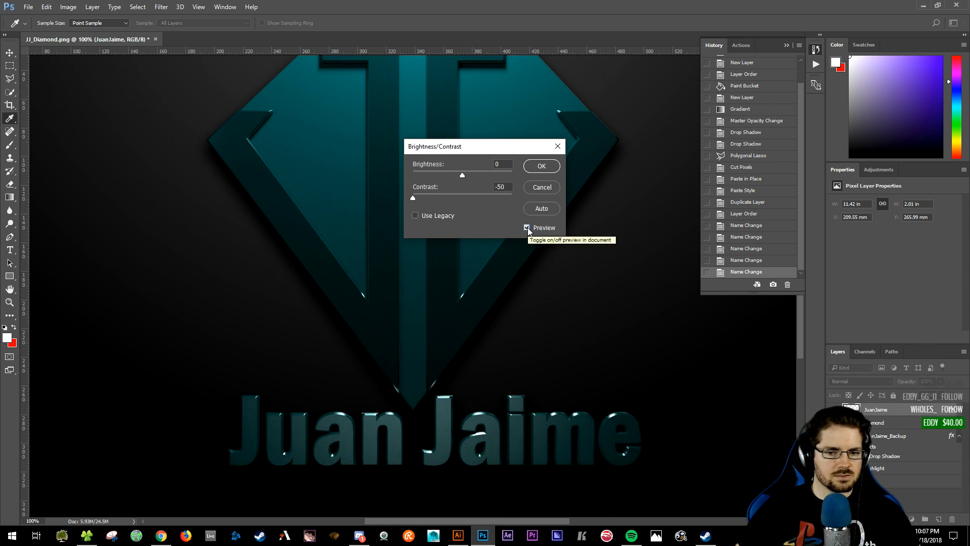
pyautogui.click(539, 166)
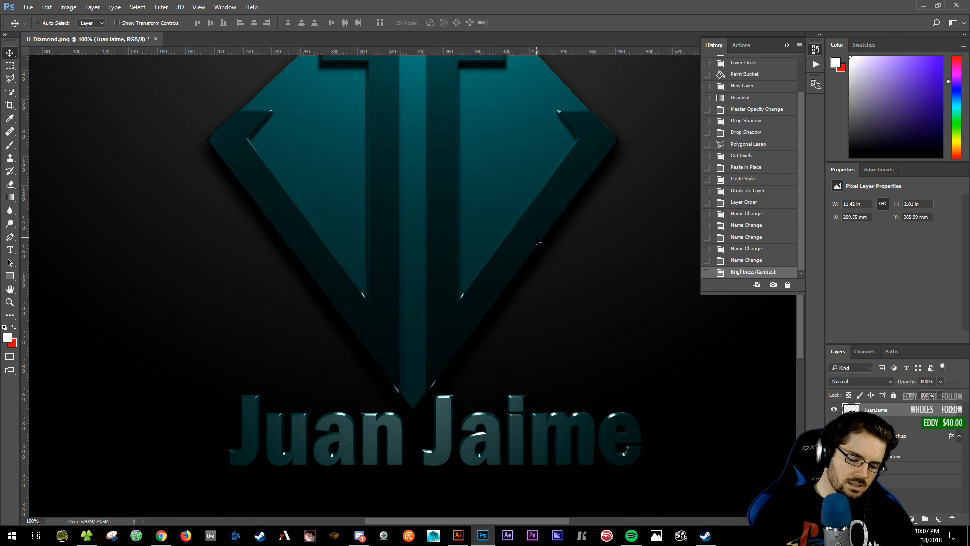
# - Select the bg layer, sample the diamond's dark teal #001c1c, and bucket-fill the black background
pyautogui.keyDown('alt'); pyautogui.scroll(-2, 537, 242); pyautogui.keyUp('alt')
pyautogui.keyDown('alt'); pyautogui.scroll(-2, 540, 242); pyautogui.keyUp('alt')
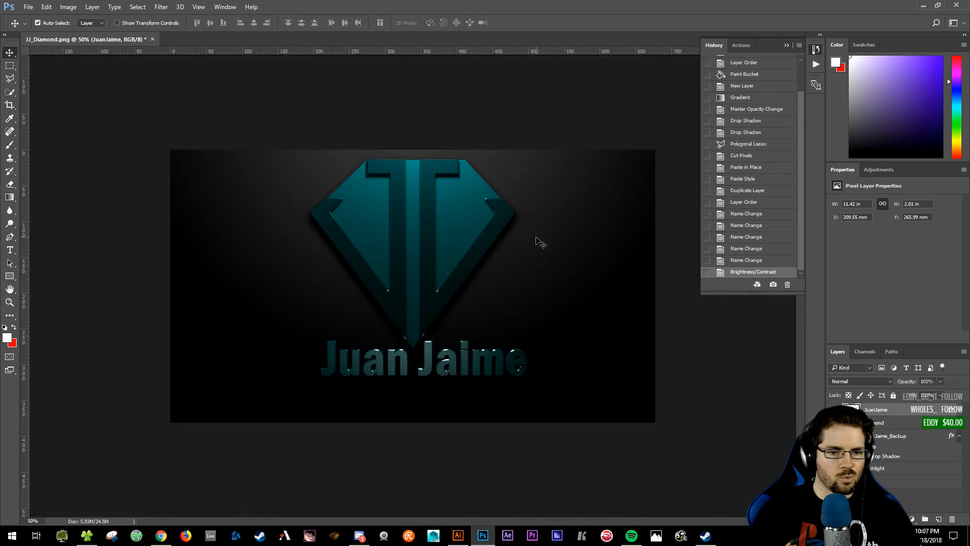
pyautogui.click(711, 399)
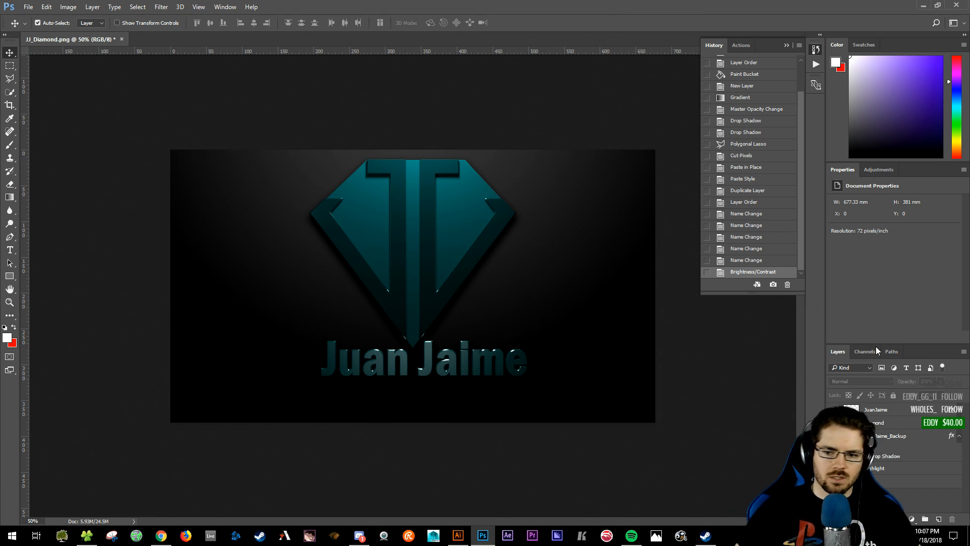
pyautogui.click(877, 469)
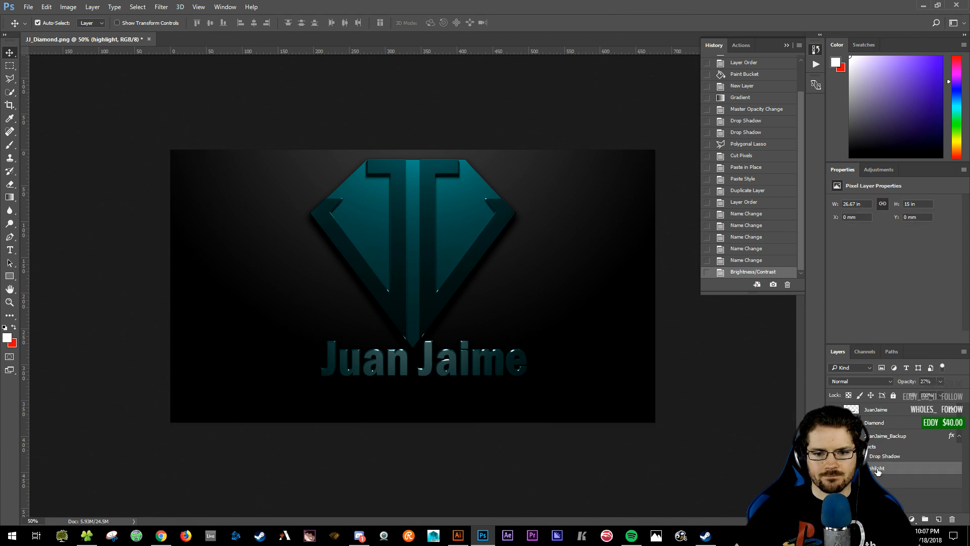
pyautogui.click(880, 480)
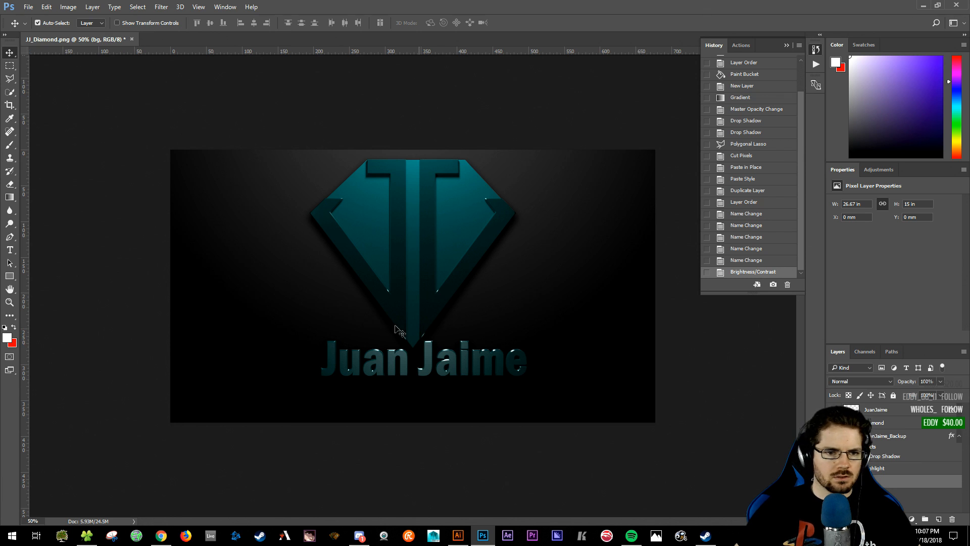
pyautogui.press('i')
pyautogui.click(397, 304)
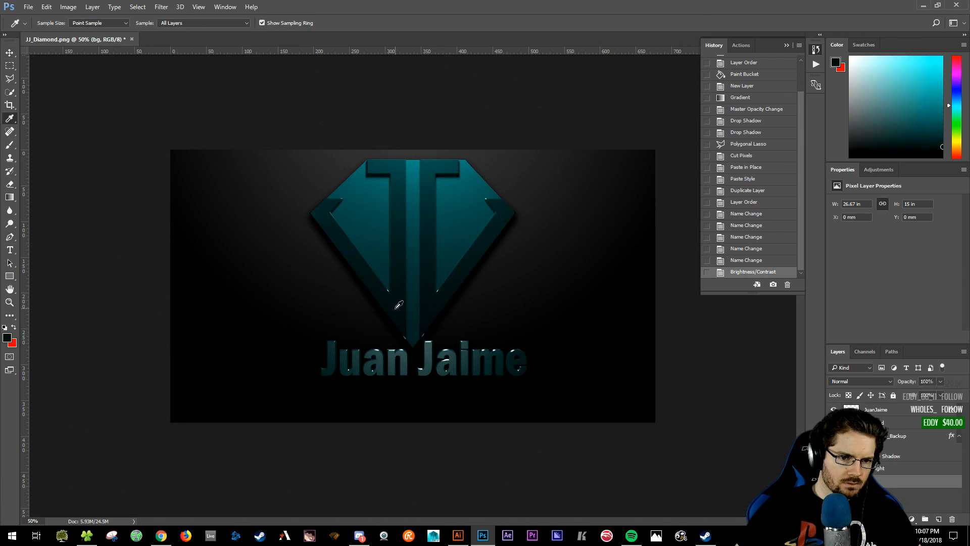
pyautogui.press('g')
pyautogui.hotkey('shift', 'g')
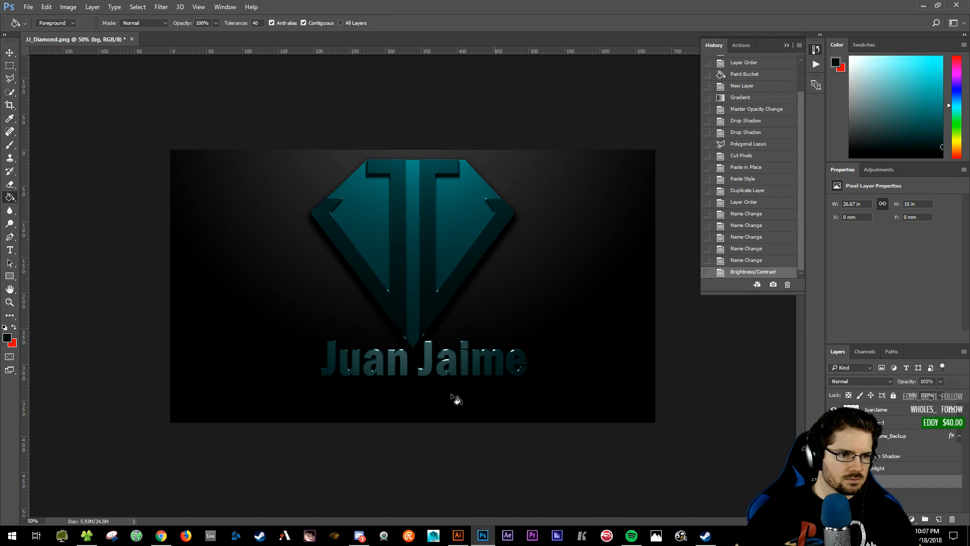
pyautogui.click(204, 401)
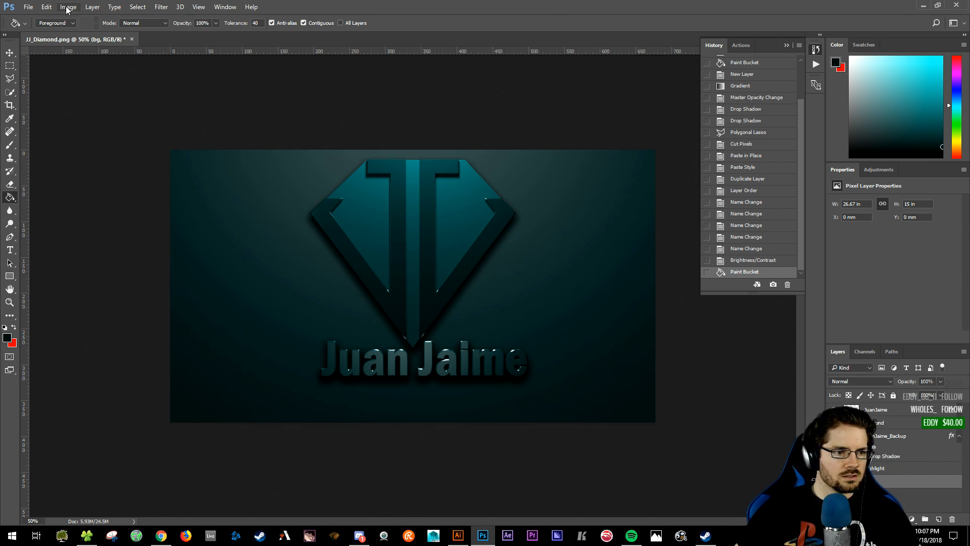
pyautogui.click(7, 339)
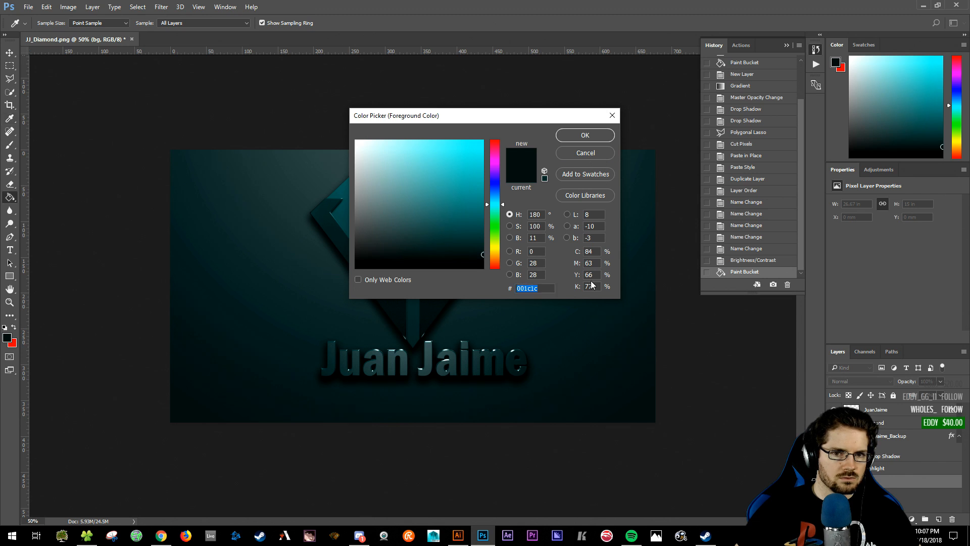
# - Set the teal background's Brightness/Contrast brightness to -109, then select the Diamond layer
pyautogui.click(586, 153)
pyautogui.click(68, 7)
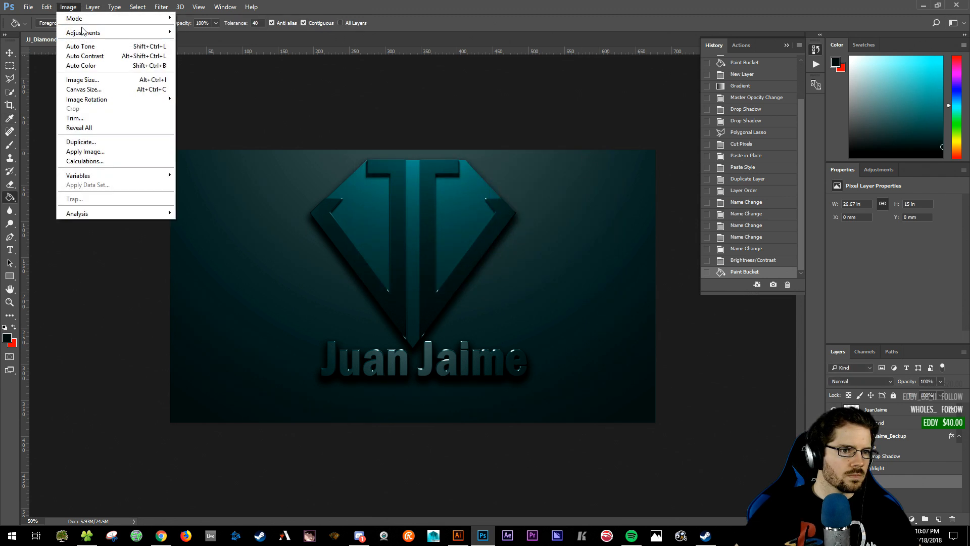
pyautogui.moveTo(116, 32)
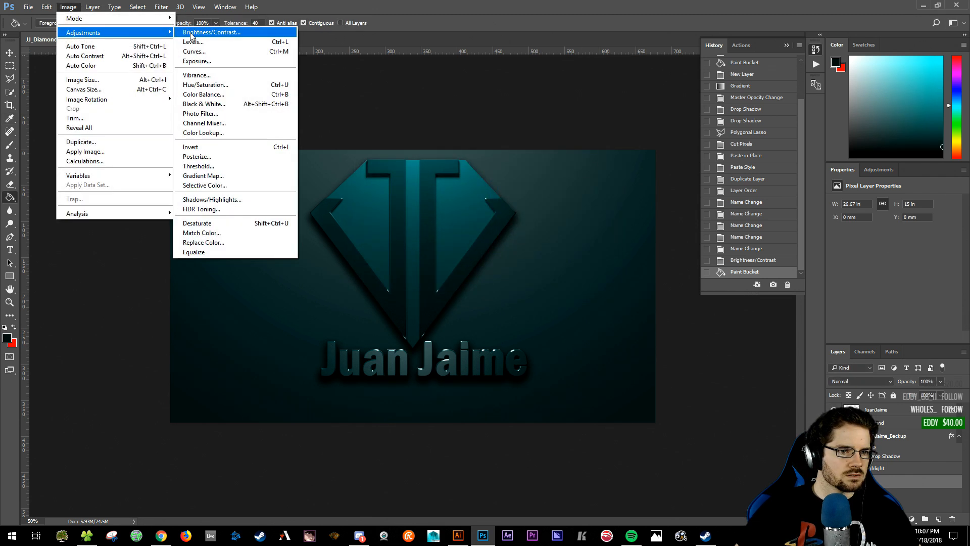
pyautogui.click(191, 33)
pyautogui.moveTo(465, 176); pyautogui.dragTo(430, 193)
pyautogui.moveTo(446, 150); pyautogui.dragTo(587, 87)
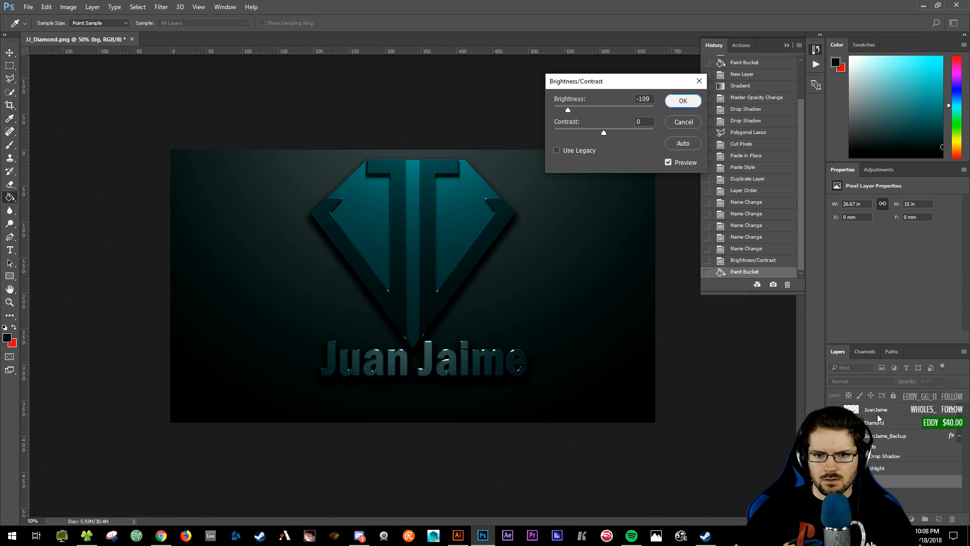
pyautogui.click(684, 101)
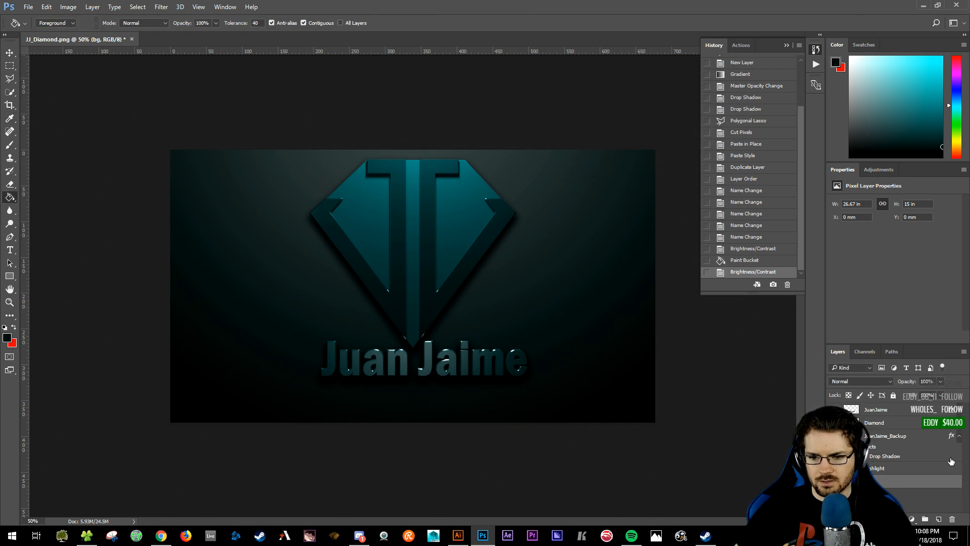
pyautogui.click(869, 423)
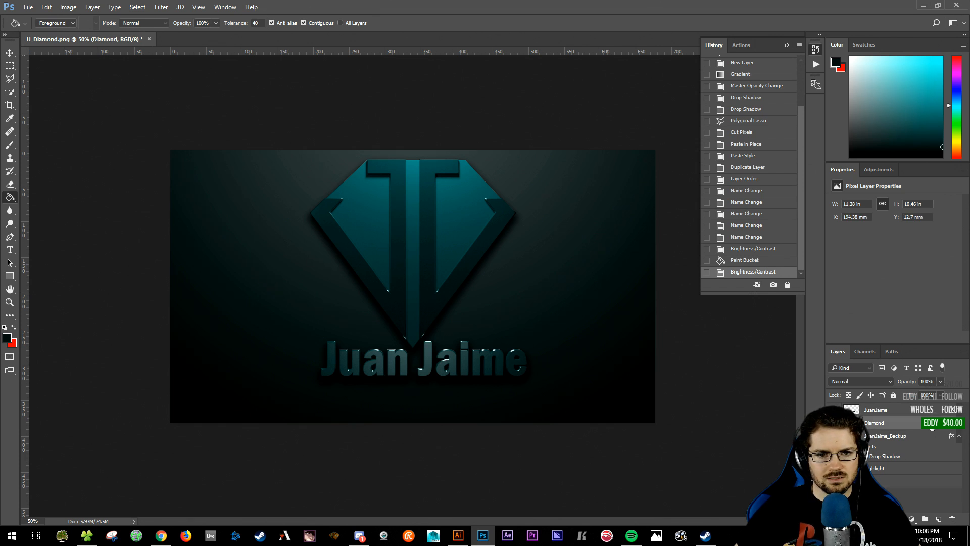
pyautogui.click(68, 7)
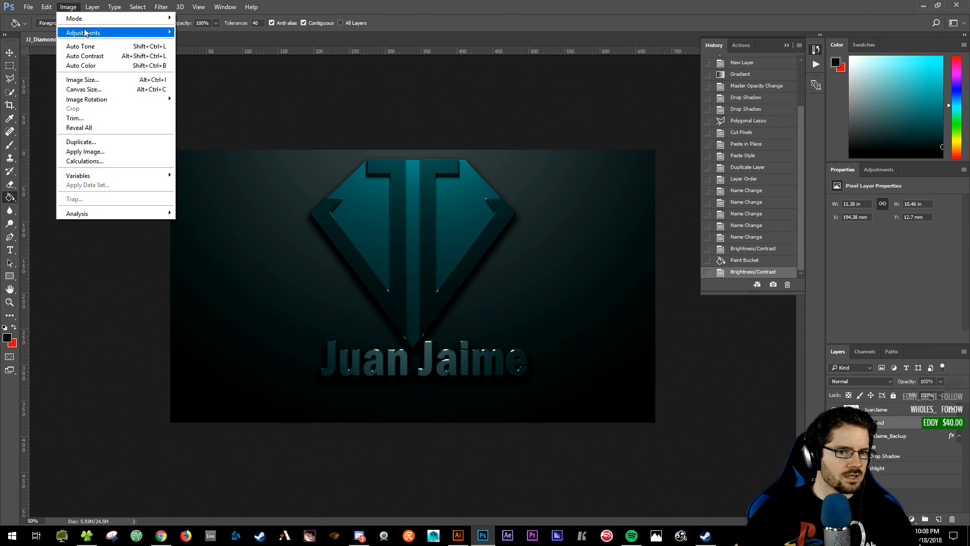
pyautogui.moveTo(85, 32)
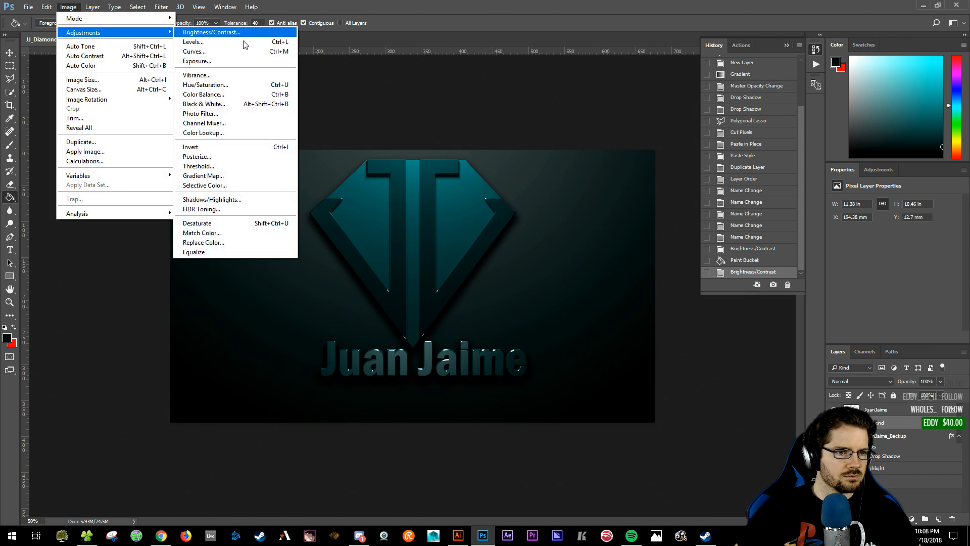
pyautogui.press('Escape')
pyautogui.press('Escape')
pyautogui.press('i')
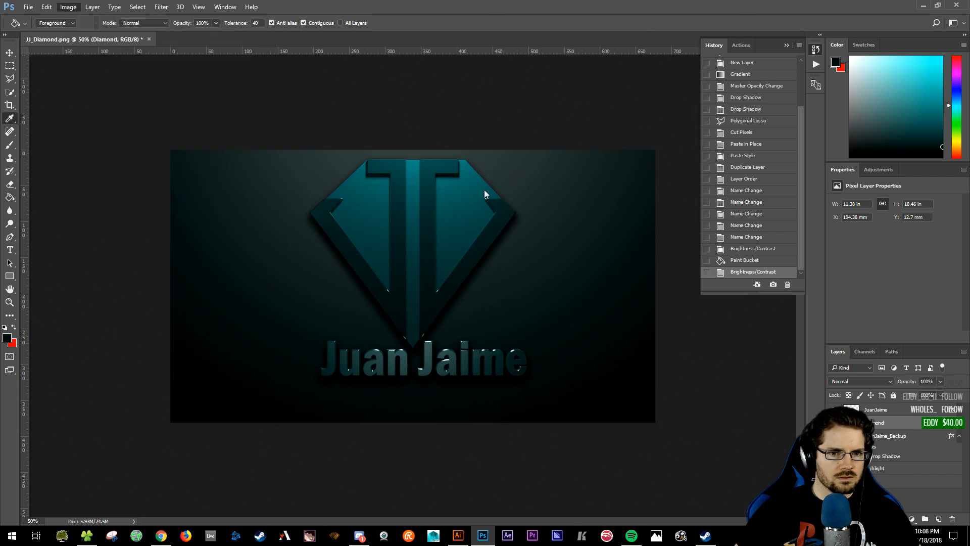
pyautogui.hotkey('ctrl', 'u')
pyautogui.moveTo(265, 95); pyautogui.dragTo(629, 136)
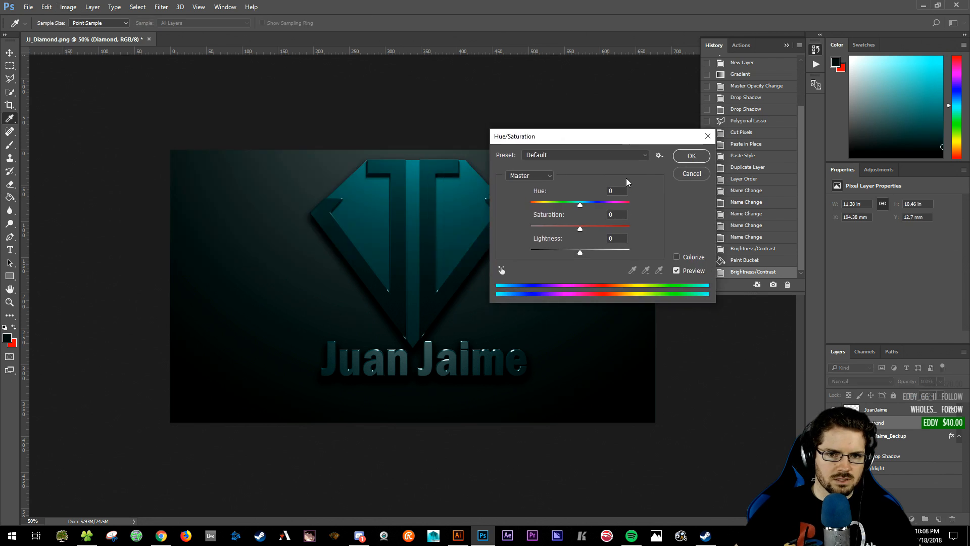
pyautogui.moveTo(581, 252); pyautogui.dragTo(583, 251)
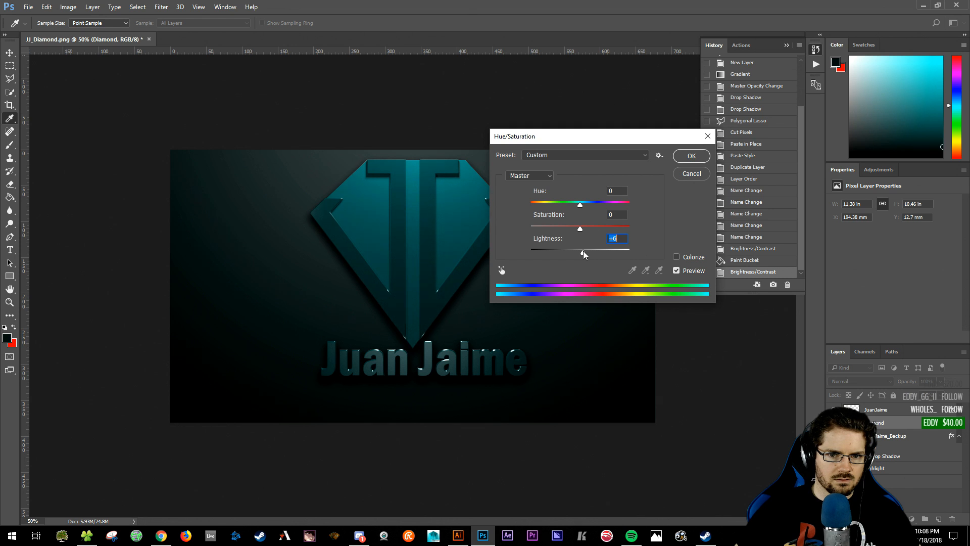
pyautogui.moveTo(580, 204); pyautogui.dragTo(530, 208)
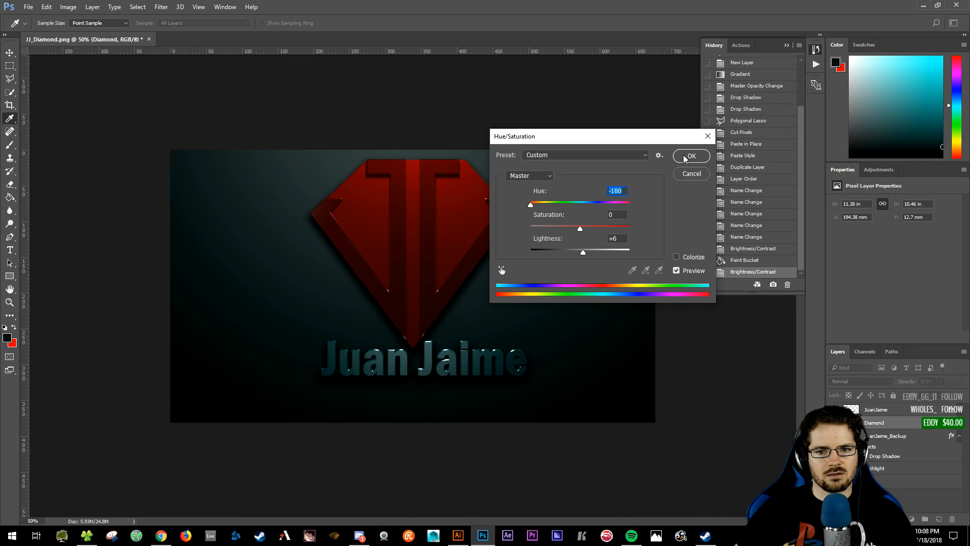
pyautogui.click(691, 173)
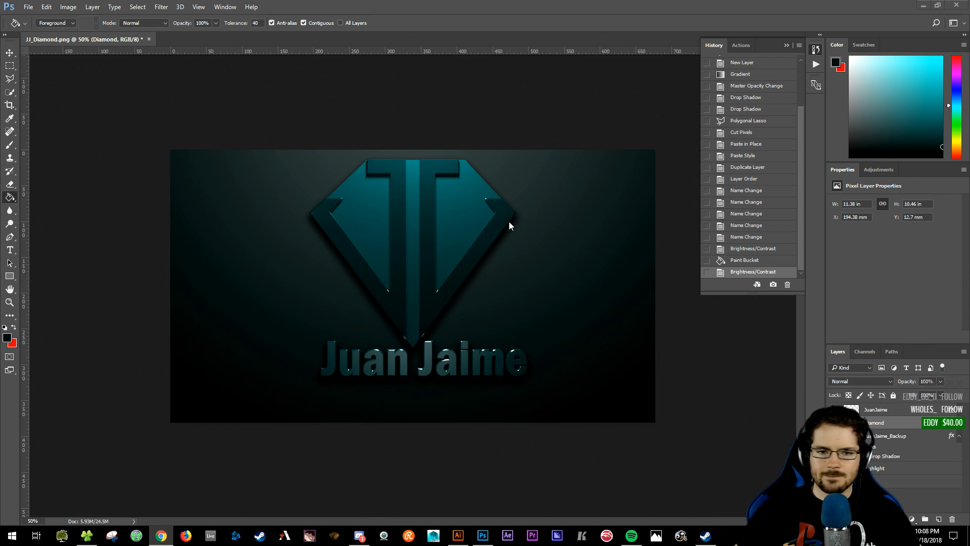
pyautogui.click(496, 5)
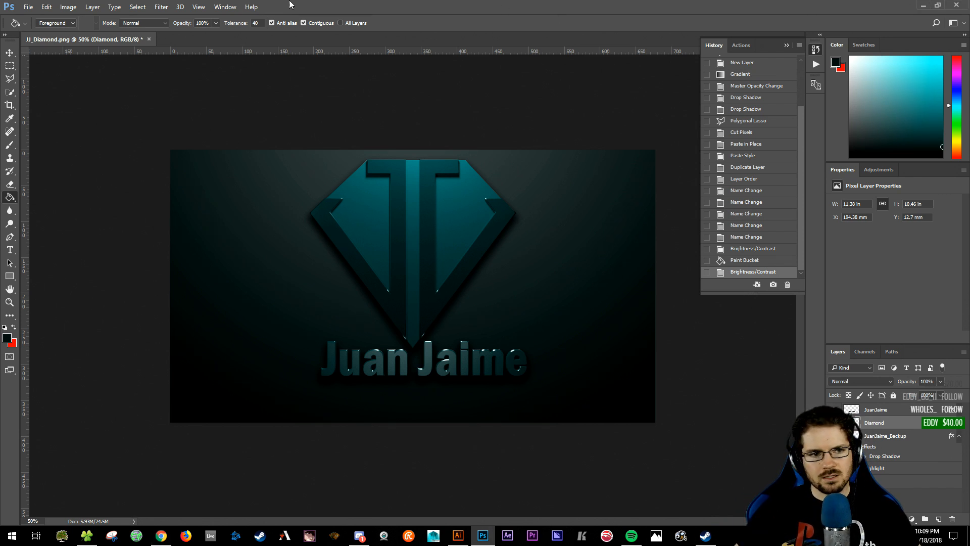
pyautogui.click(28, 7)
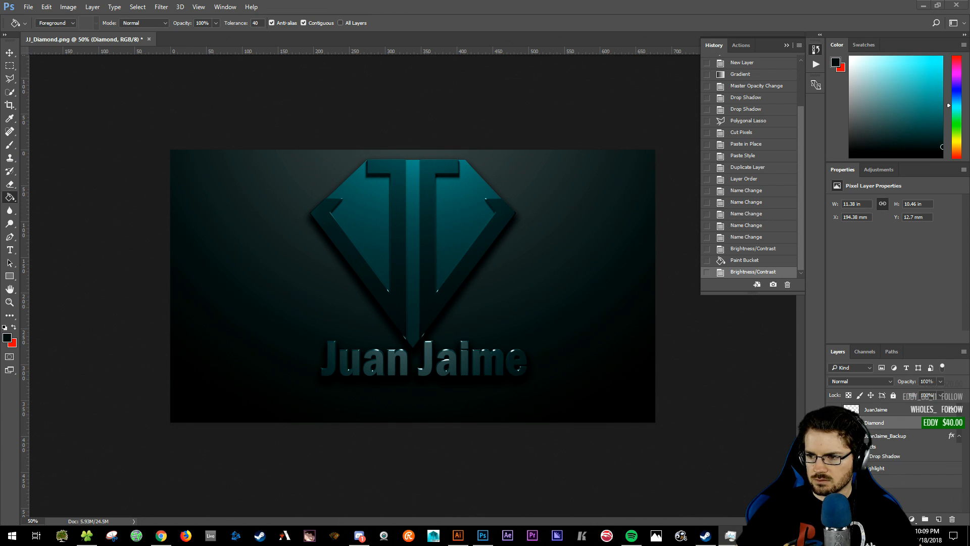
pyautogui.click(424, 4)
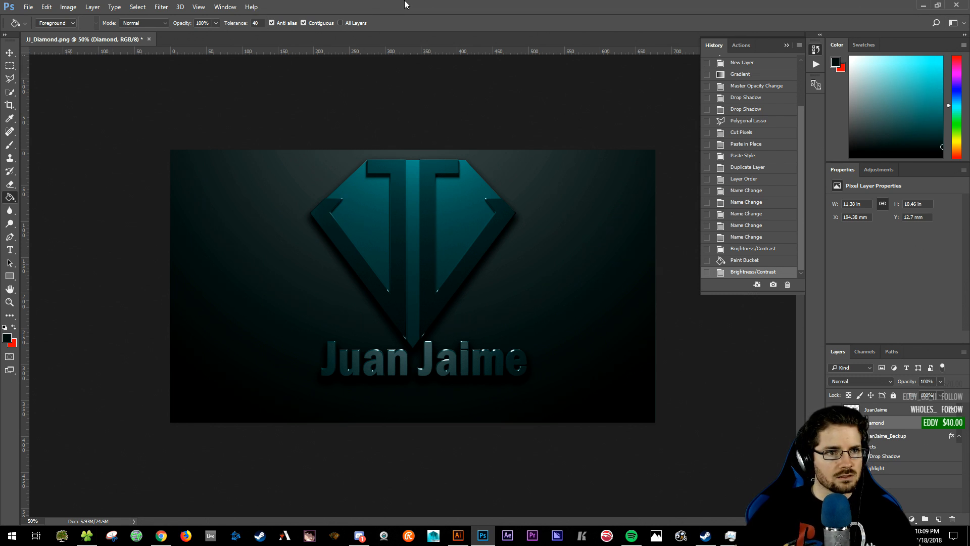
# - Bring up the Open dialog and browse the Documents, Desktop and Downloads folders
pyautogui.click(28, 7)
pyautogui.click(40, 28)
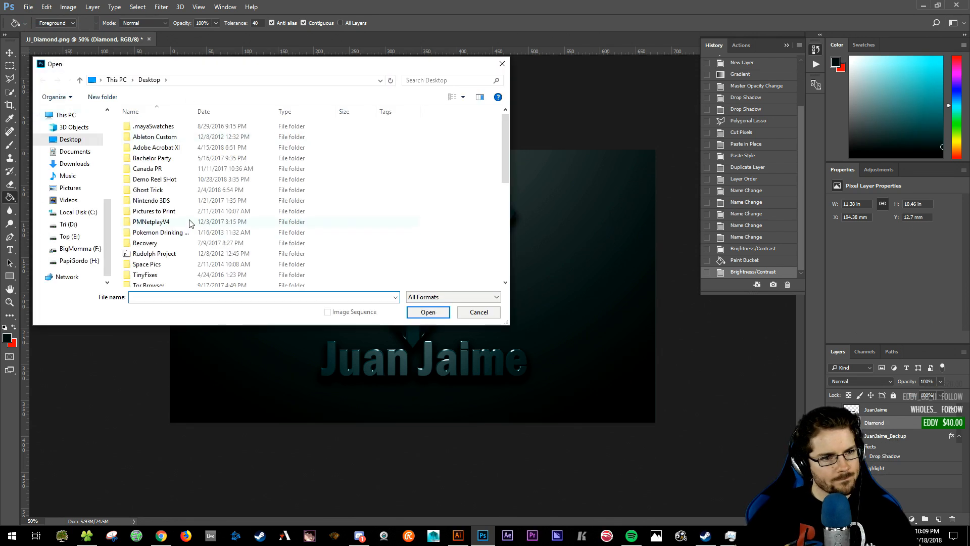
pyautogui.scroll(-8, 190, 224)
pyautogui.scroll(8, 190, 224)
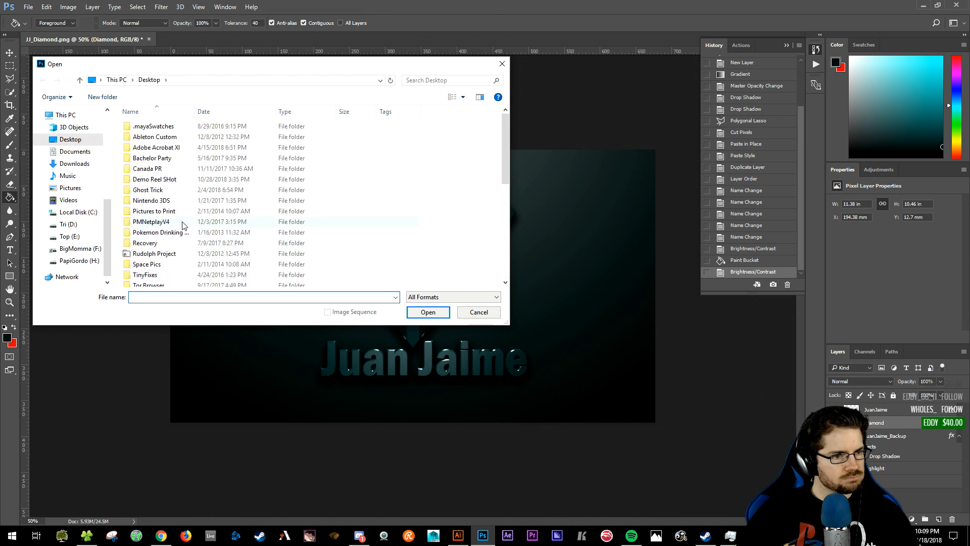
pyautogui.click(77, 152)
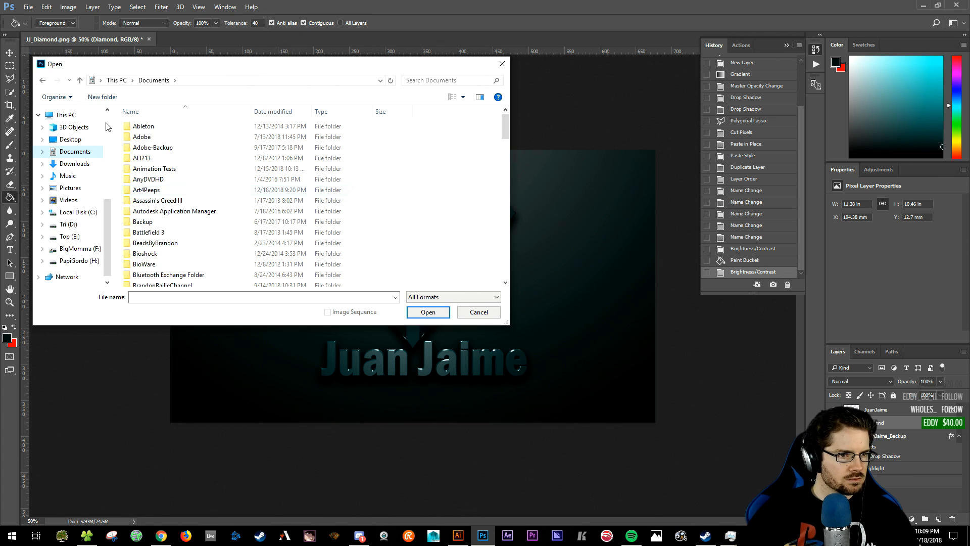
pyautogui.click(44, 82)
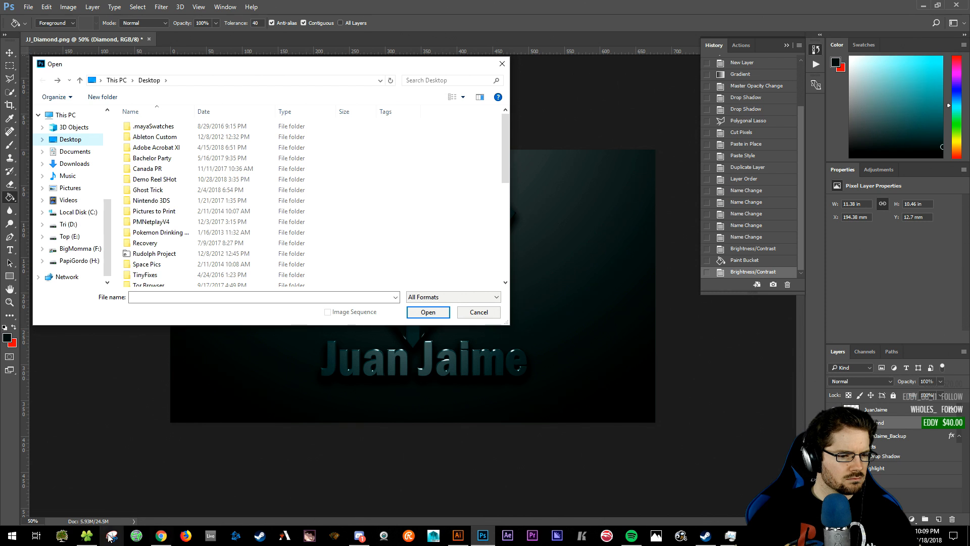
pyautogui.click(86, 536)
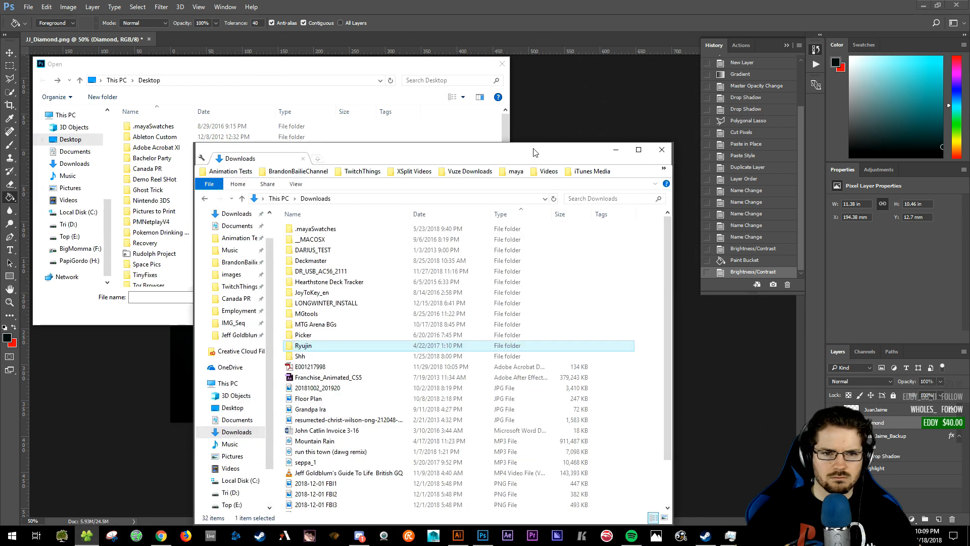
pyautogui.hotkey('alt', 'Tab')
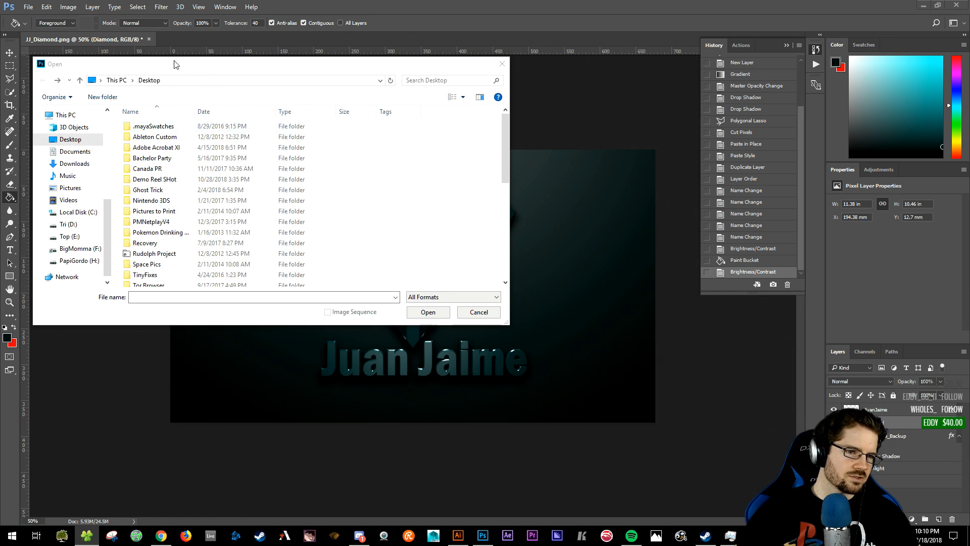
pyautogui.moveTo(174, 64); pyautogui.dragTo(189, 71)
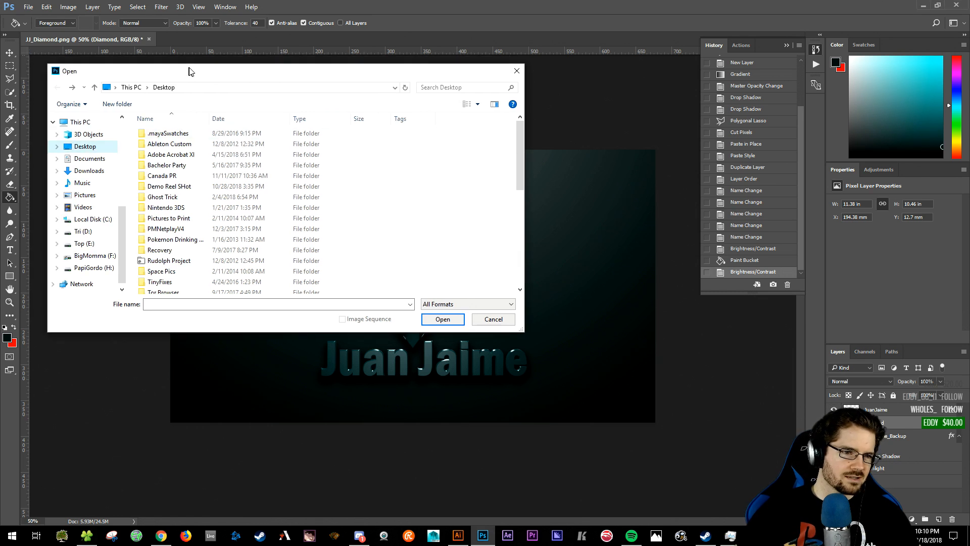
# - Look inside the Bachelor Party folder, return to Desktop and reposition the Open dialog
pyautogui.doubleClick(179, 166)
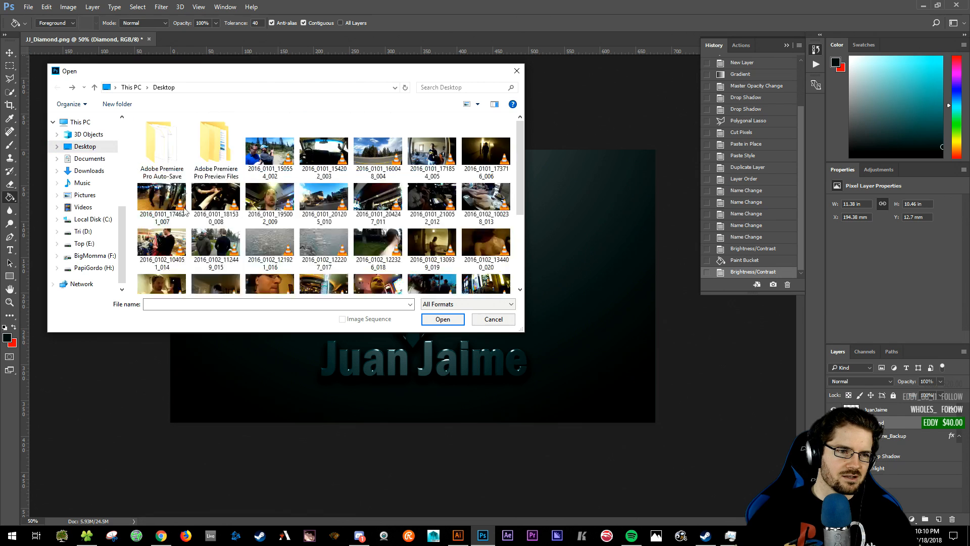
pyautogui.scroll(-3, 372, 215)
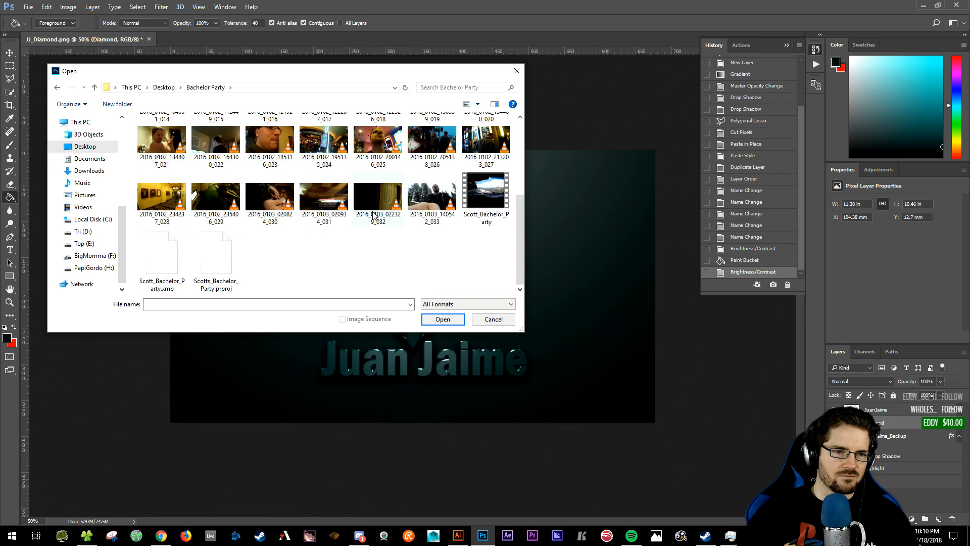
pyautogui.click(94, 87)
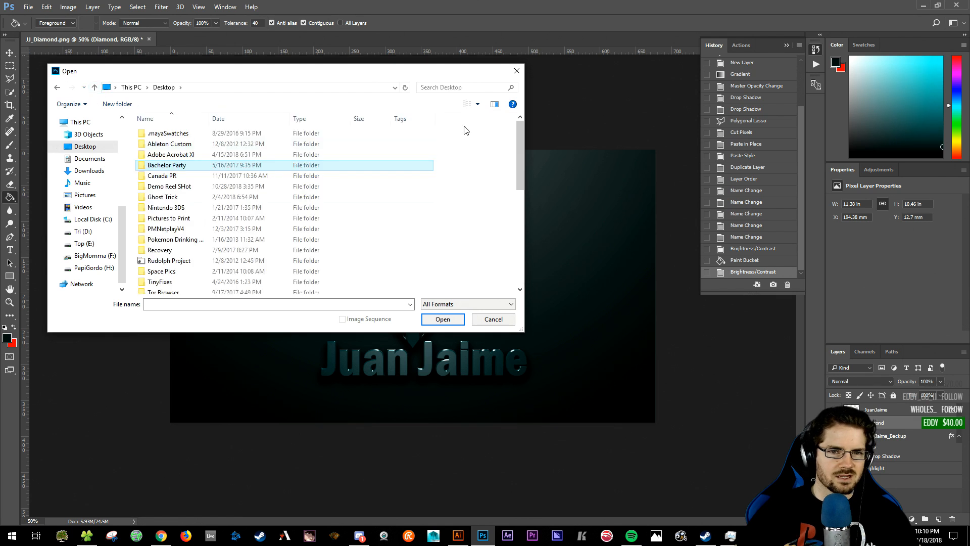
pyautogui.moveTo(463, 78); pyautogui.dragTo(575, 121)
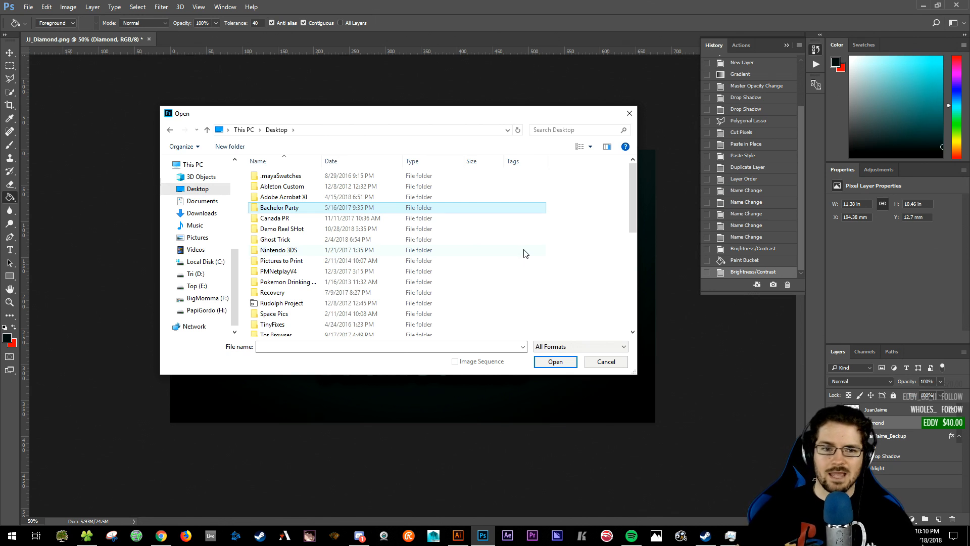
pyautogui.moveTo(356, 116); pyautogui.dragTo(325, 115)
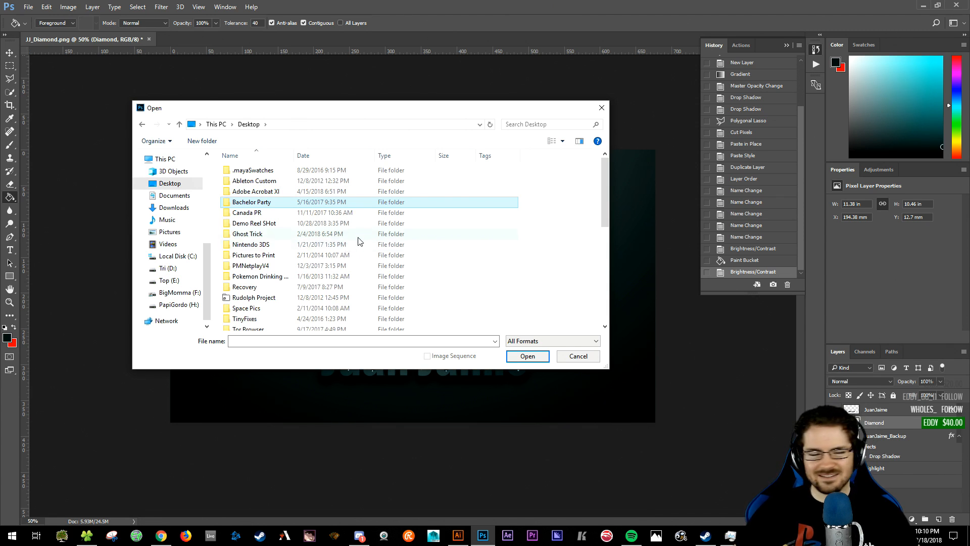
pyautogui.moveTo(312, 115); pyautogui.dragTo(286, 126)
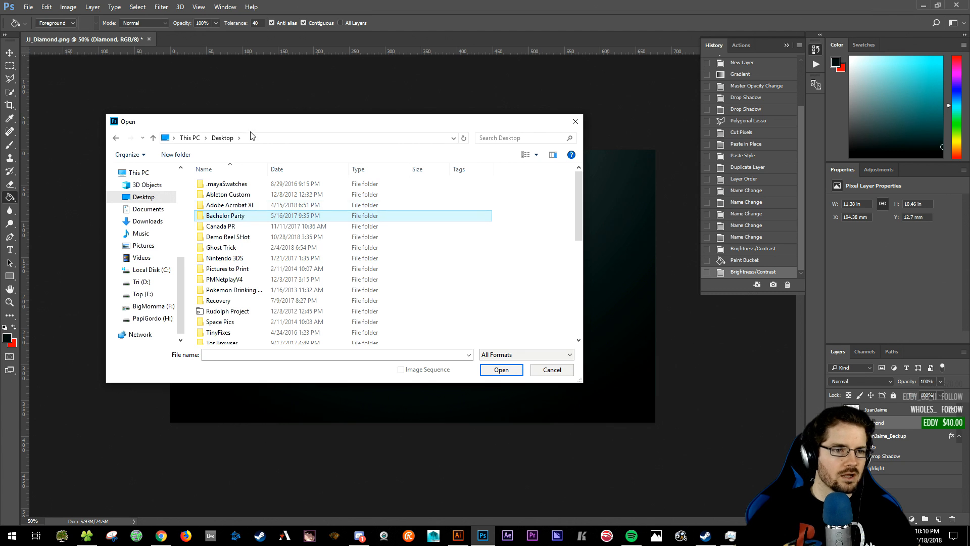
pyautogui.moveTo(250, 128); pyautogui.dragTo(274, 115)
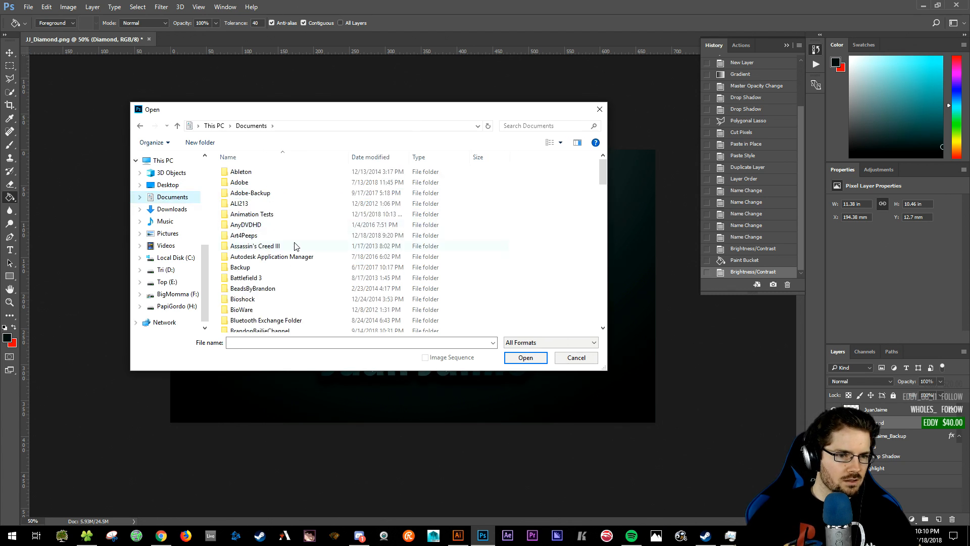
pyautogui.scroll(-1, 294, 244)
pyautogui.scroll(-2, 283, 261)
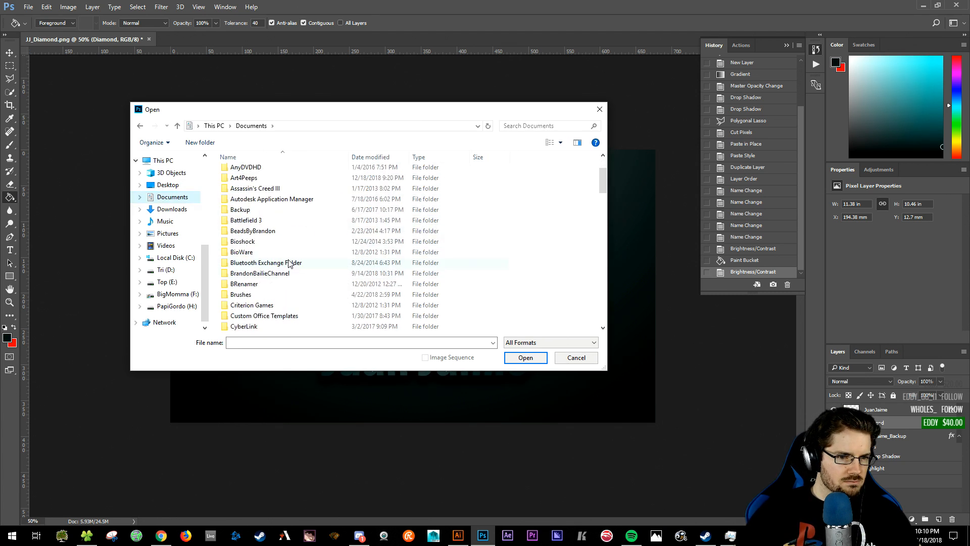
# - Navigate into the channel assets Logo folder and select Logo_WhiteMatte
pyautogui.doubleClick(281, 245)
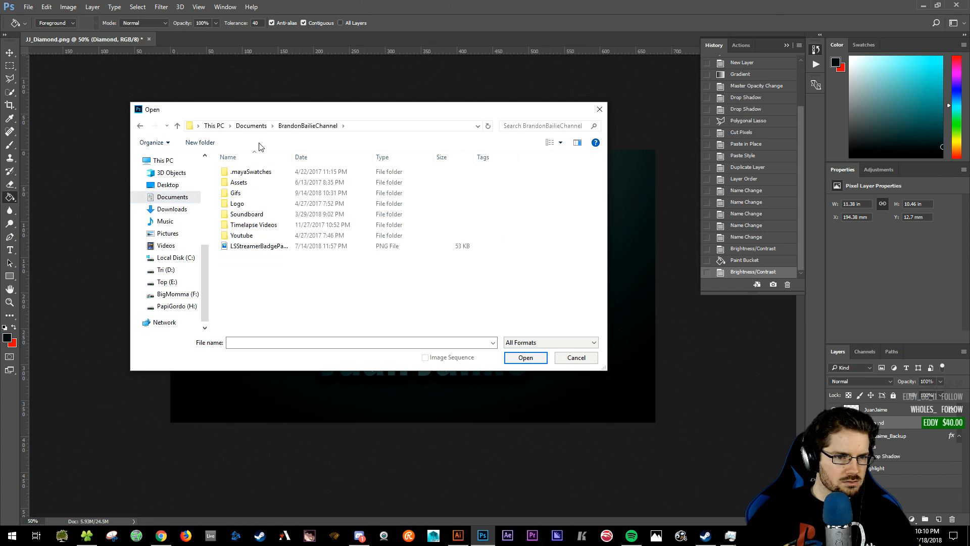
pyautogui.doubleClick(247, 203)
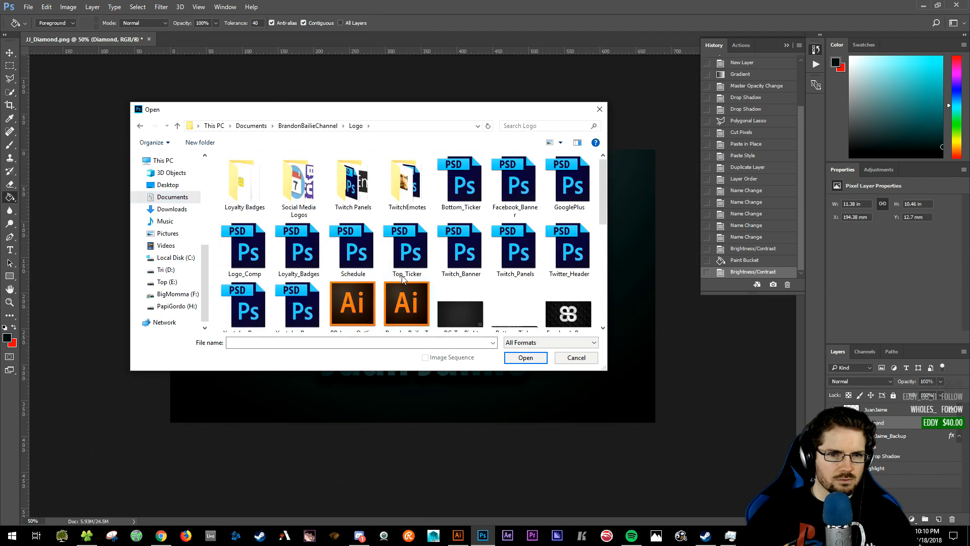
pyautogui.scroll(-2, 475, 263)
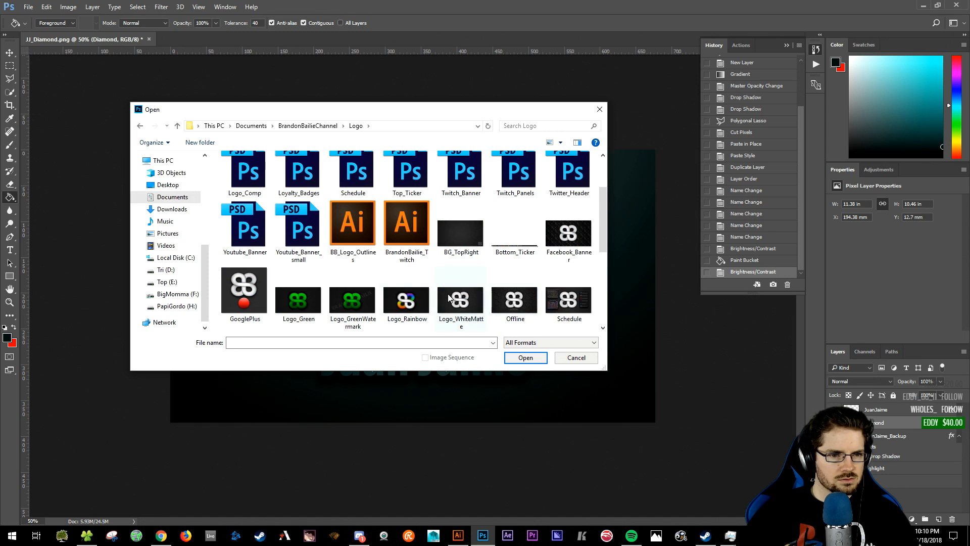
pyautogui.scroll(-3, 448, 298)
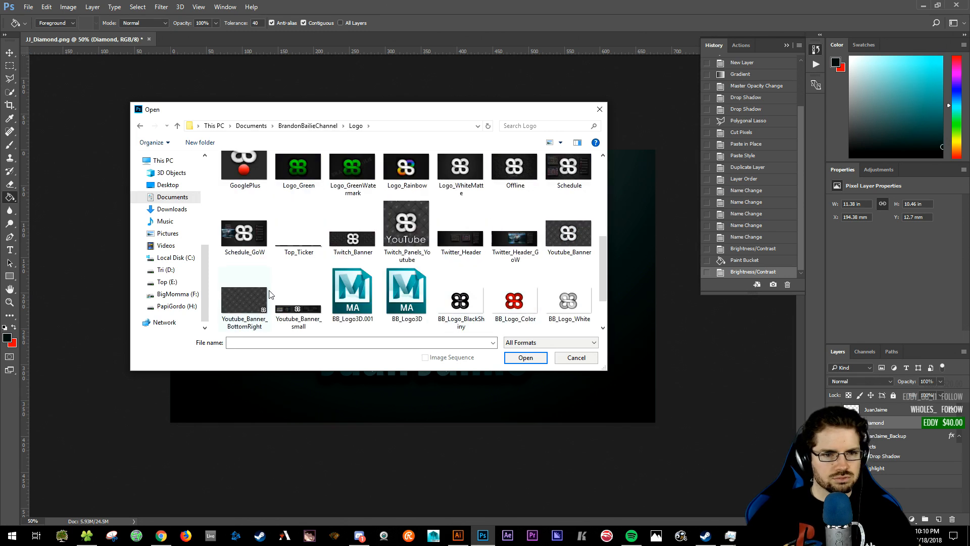
pyautogui.scroll(-2, 292, 291)
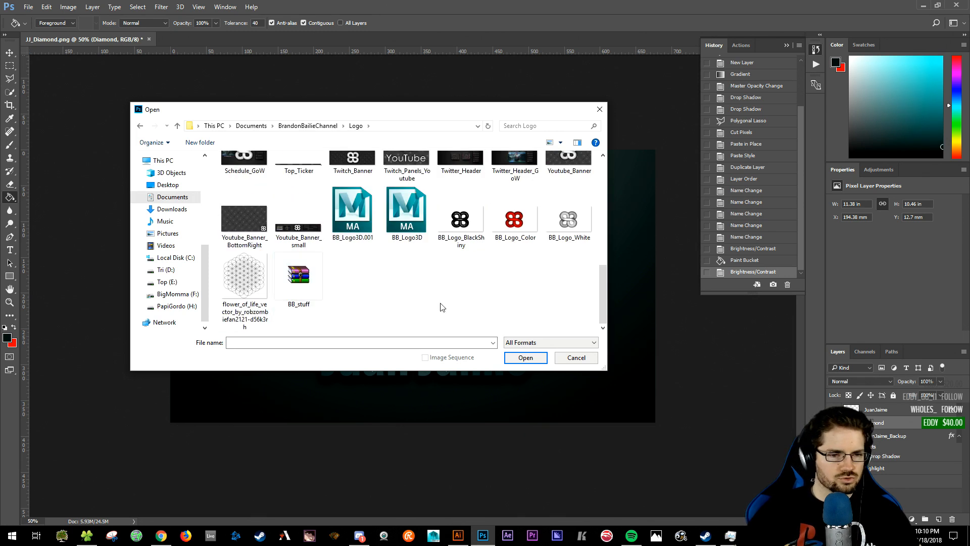
pyautogui.scroll(3, 354, 302)
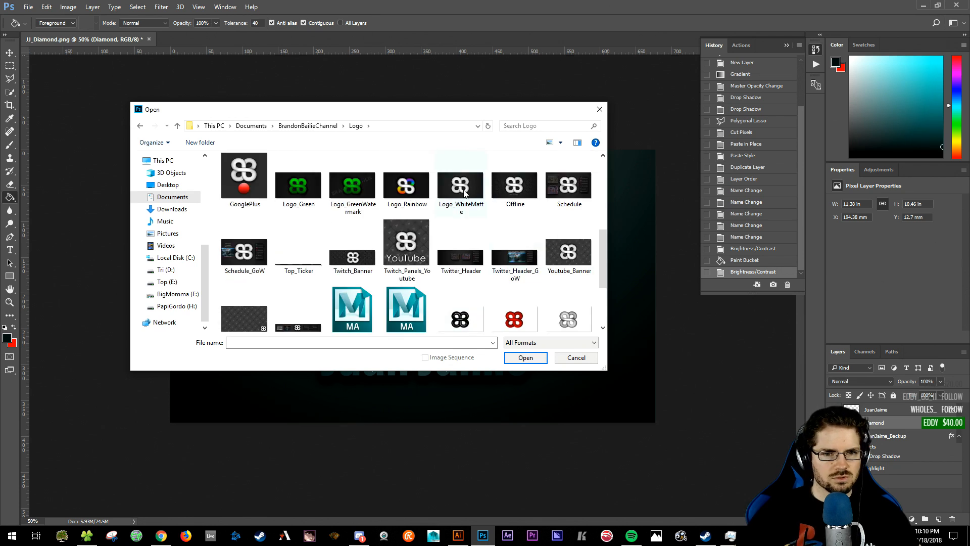
pyautogui.click(465, 193)
pyautogui.click(526, 357)
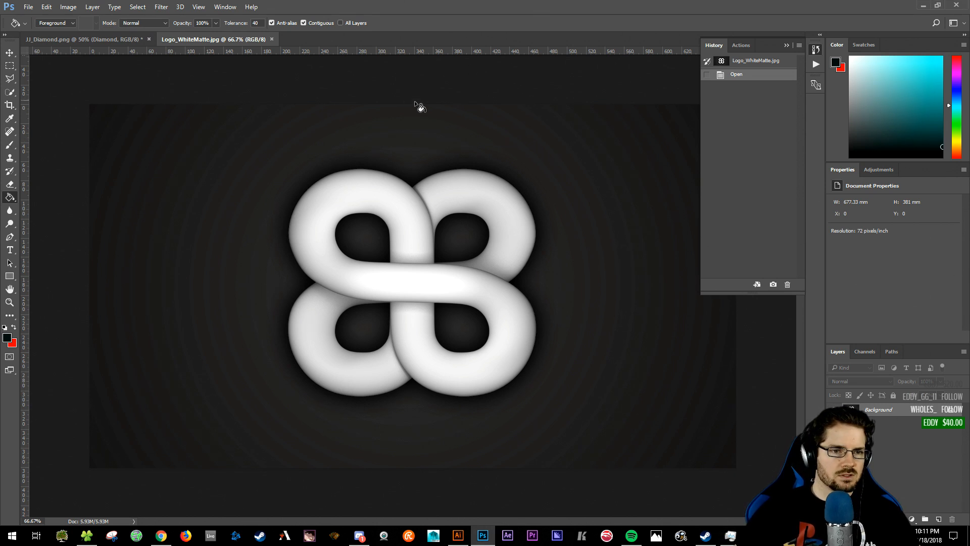
pyautogui.hotkey('ctrl', 'a')
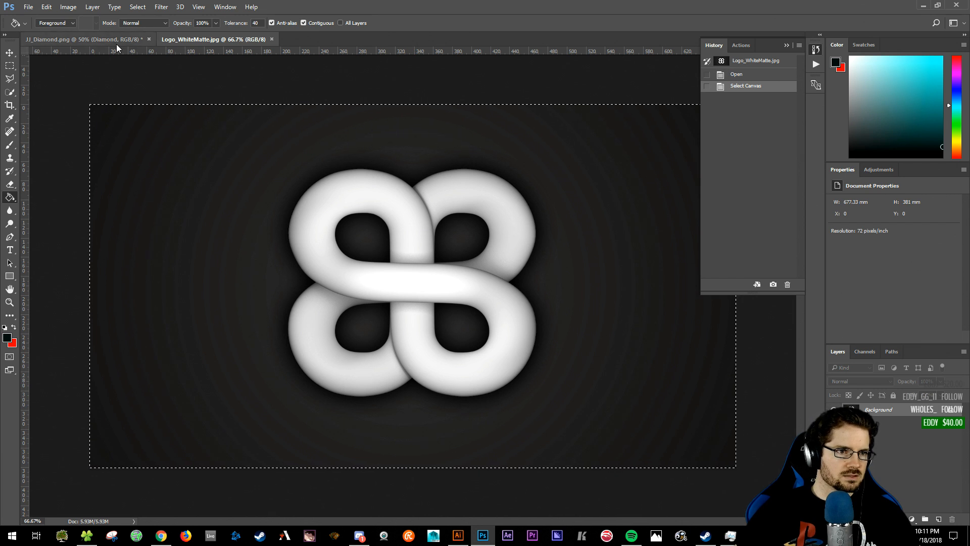
pyautogui.hotkey('ctrl', 'Tab')
pyautogui.hotkey('ctrl', 'v')
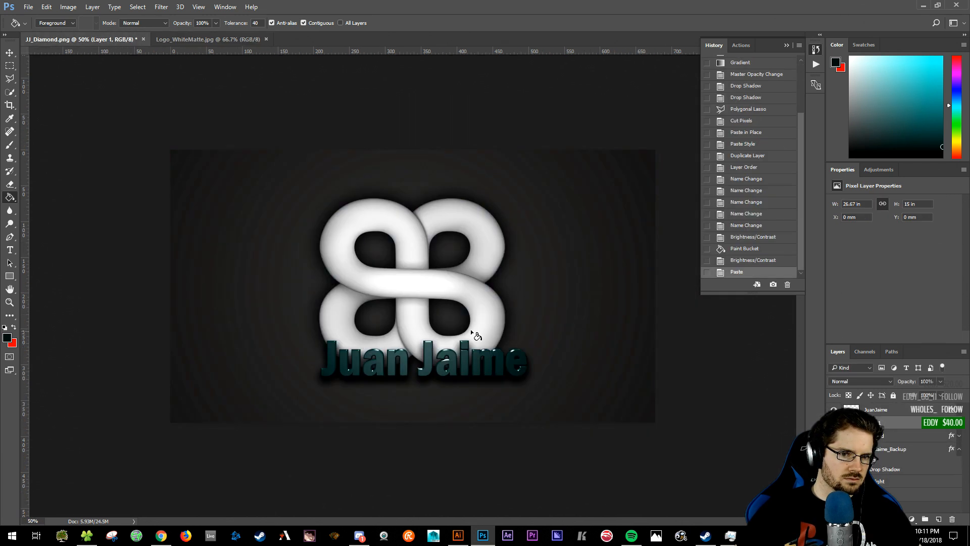
pyautogui.moveTo(896, 424); pyautogui.dragTo(894, 406)
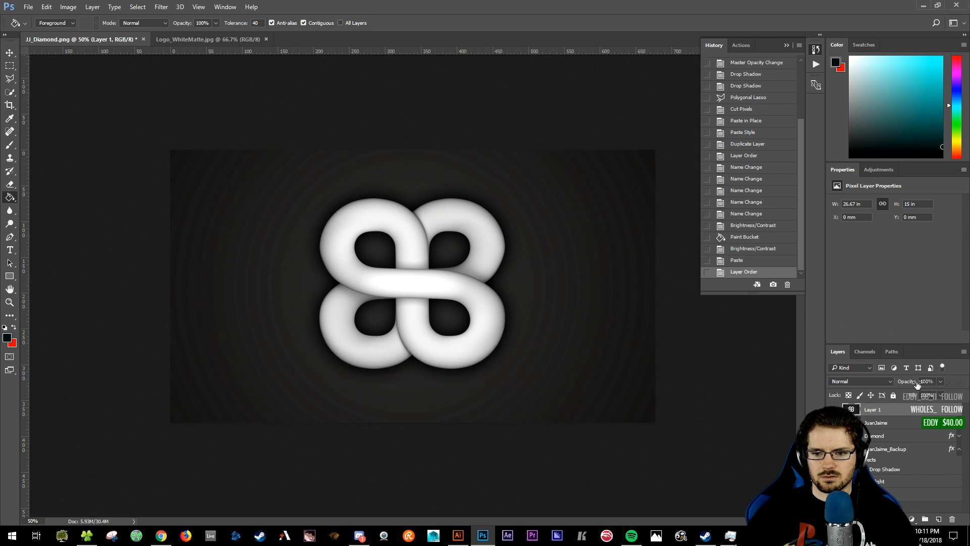
pyautogui.click(868, 379)
pyautogui.click(858, 277)
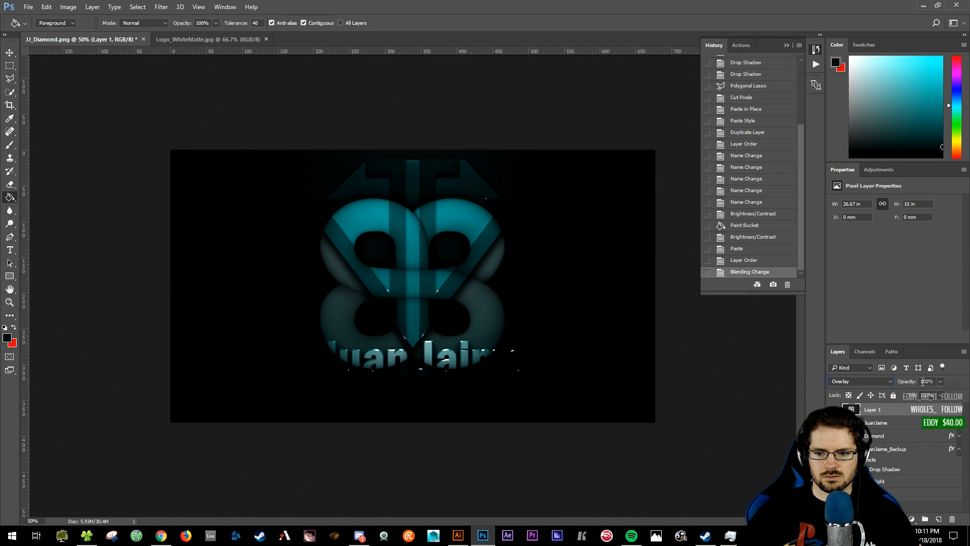
# - Set the pasted logo layer to 50% opacity and shift it toward the lower left
pyautogui.moveTo(931, 381); pyautogui.dragTo(913, 379)
pyautogui.write('50')
pyautogui.press('Return')
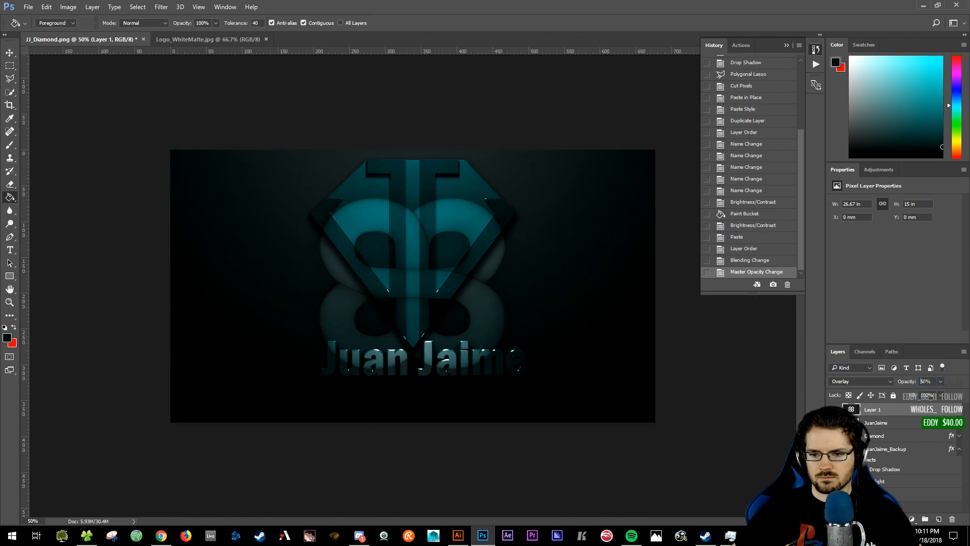
pyautogui.press('v')
pyautogui.moveTo(479, 318)
pyautogui.mouseDown()
pyautogui.moveTo(337, 348)
pyautogui.moveTo(283, 343)
pyautogui.moveTo(314, 344)
pyautogui.moveTo(319, 363)
pyautogui.moveTo(358, 369)
pyautogui.mouseUp()
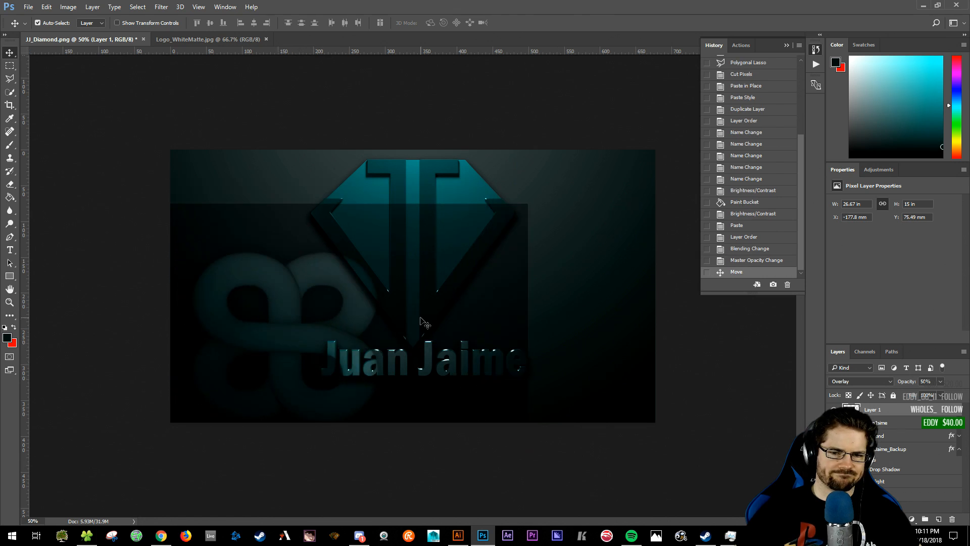
# - Delete the trial logo overlay layer and close the Logo_WhiteMatte document
pyautogui.moveTo(944, 495); pyautogui.dragTo(952, 519)
pyautogui.click(200, 42)
pyautogui.click(84, 38)
pyautogui.click(28, 7)
pyautogui.press('Escape')
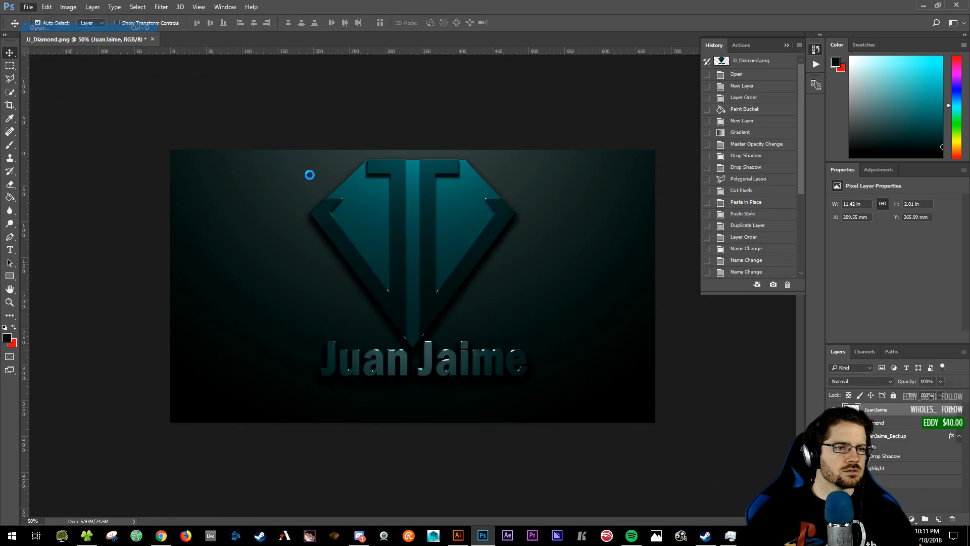
# - Open BB_Logo_White.png, copy it, and paste it into the JJ_Diamond design
pyautogui.hotkey('ctrl', 'o')
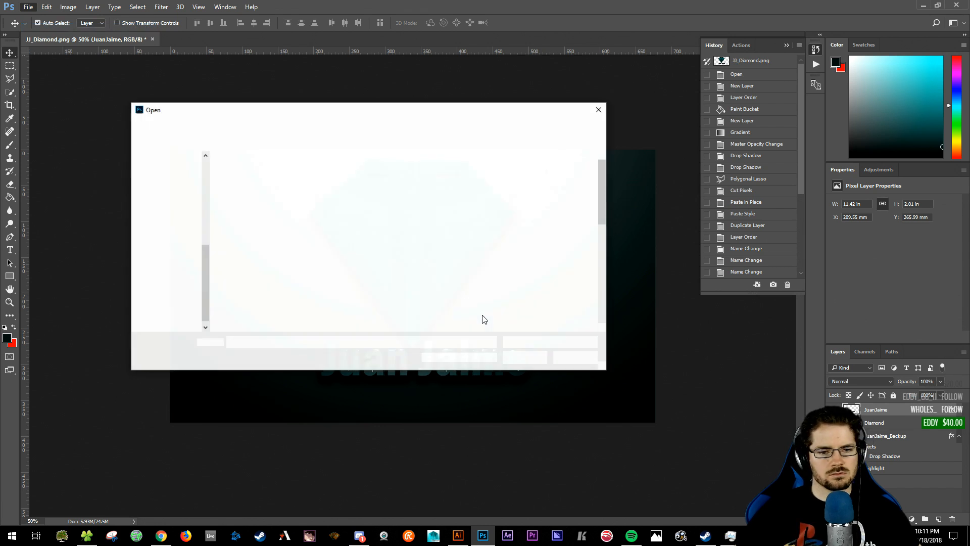
pyautogui.scroll(-1, 475, 271)
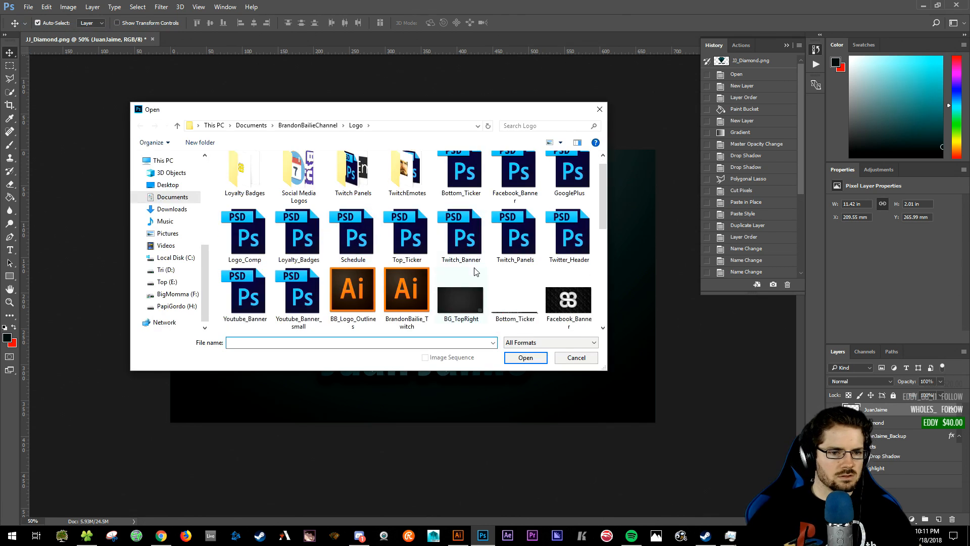
pyautogui.scroll(-5, 553, 311)
pyautogui.scroll(1, 502, 305)
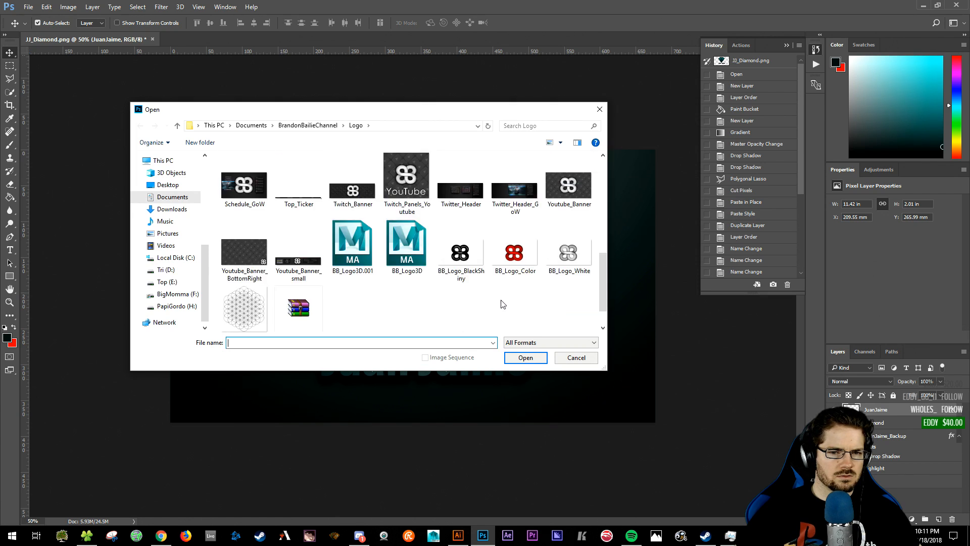
pyautogui.click(569, 252)
pyautogui.click(526, 357)
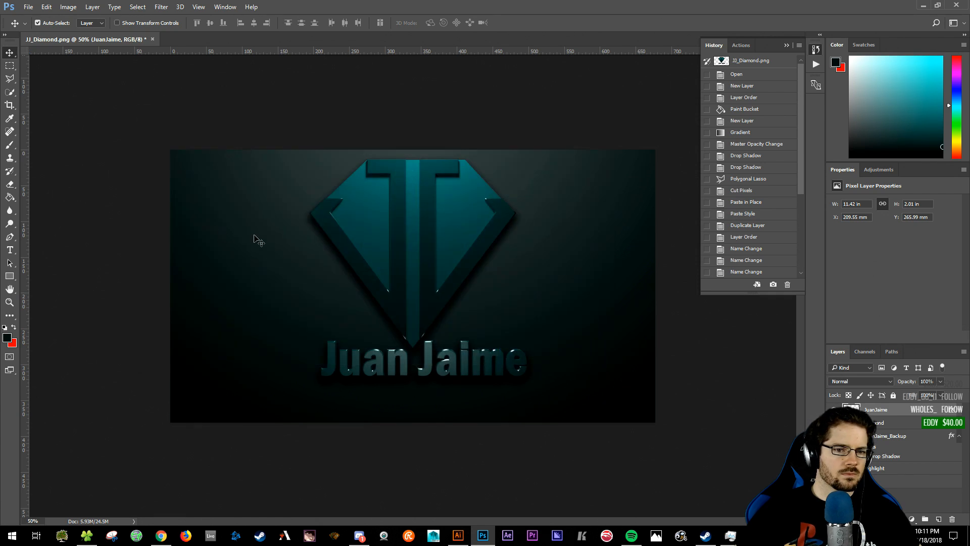
pyautogui.hotkey('ctrl', 'a')
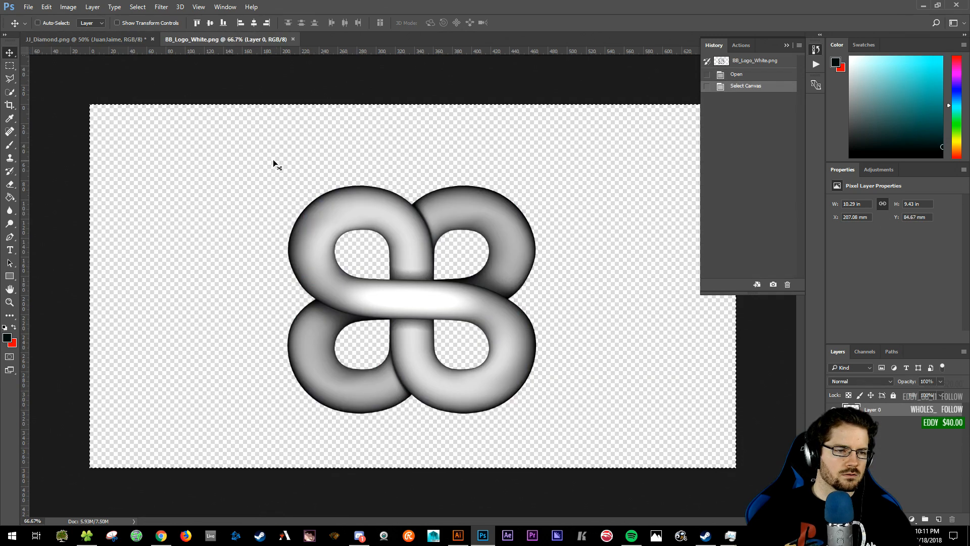
pyautogui.hotkey('ctrl', 'c')
pyautogui.click(95, 38)
pyautogui.hotkey('ctrl', 'v')
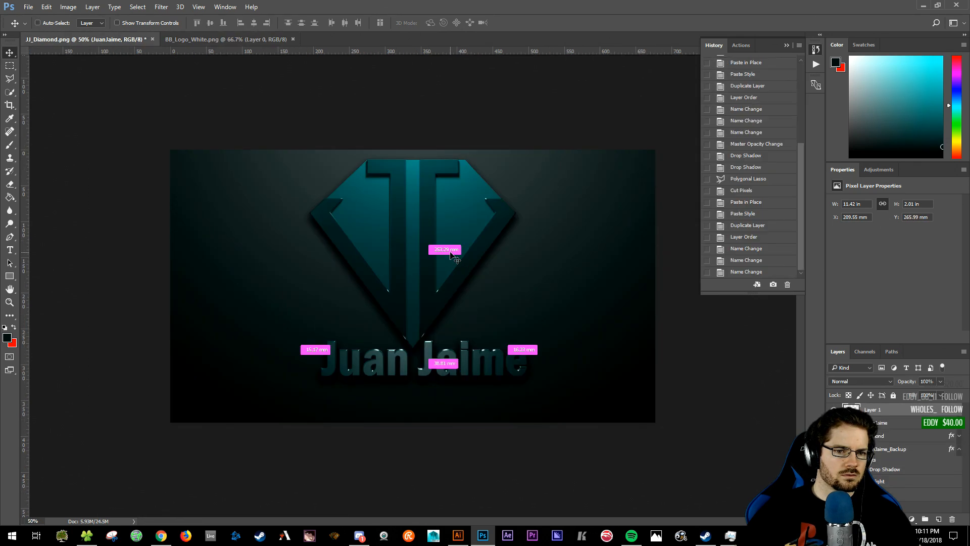
# - Move the BB logo to the lower-left corner and scale it down to about 25%
pyautogui.keyDown('ctrl'); pyautogui.moveTo(419, 290); pyautogui.dragTo(271, 341); pyautogui.keyUp('ctrl')
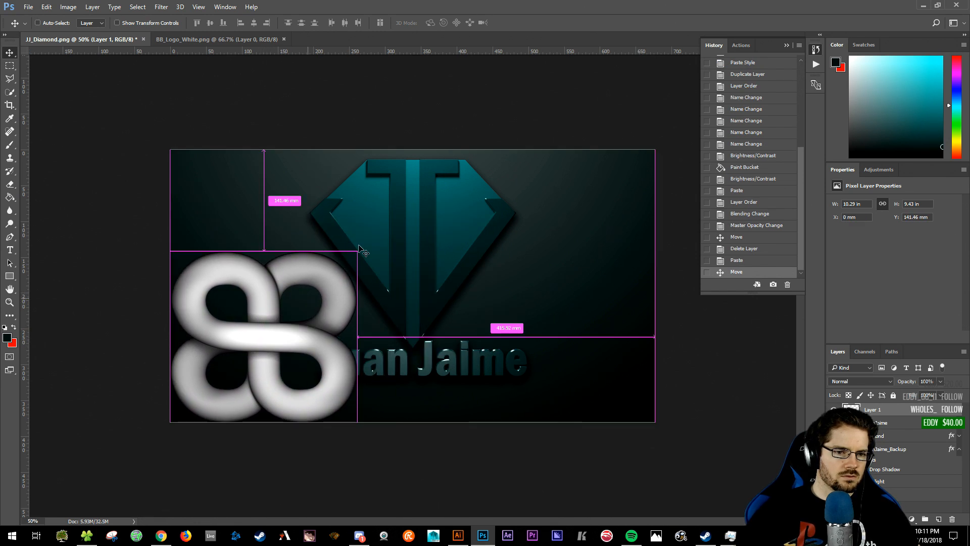
pyautogui.hotkey('ctrl', 't')
pyautogui.moveTo(360, 249); pyautogui.dragTo(216, 377)
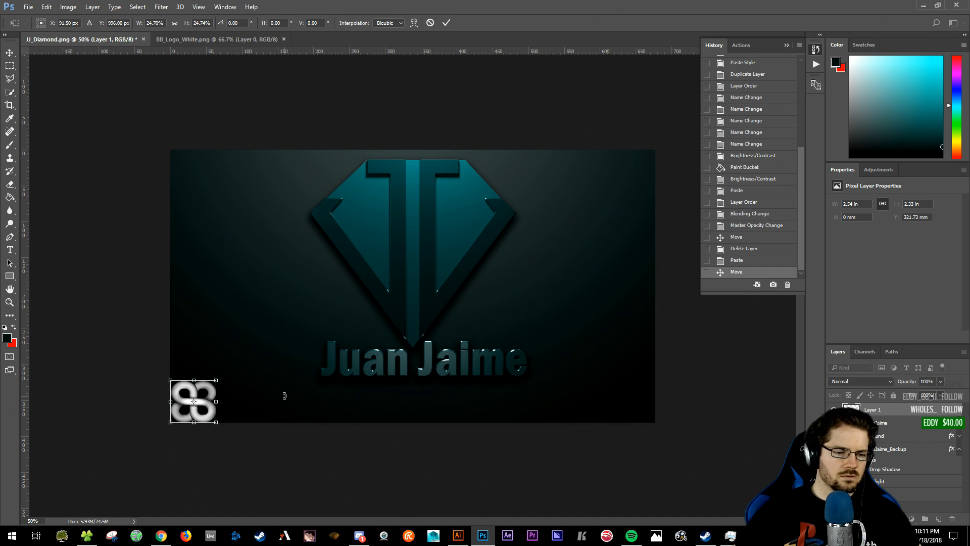
pyautogui.press('Return')
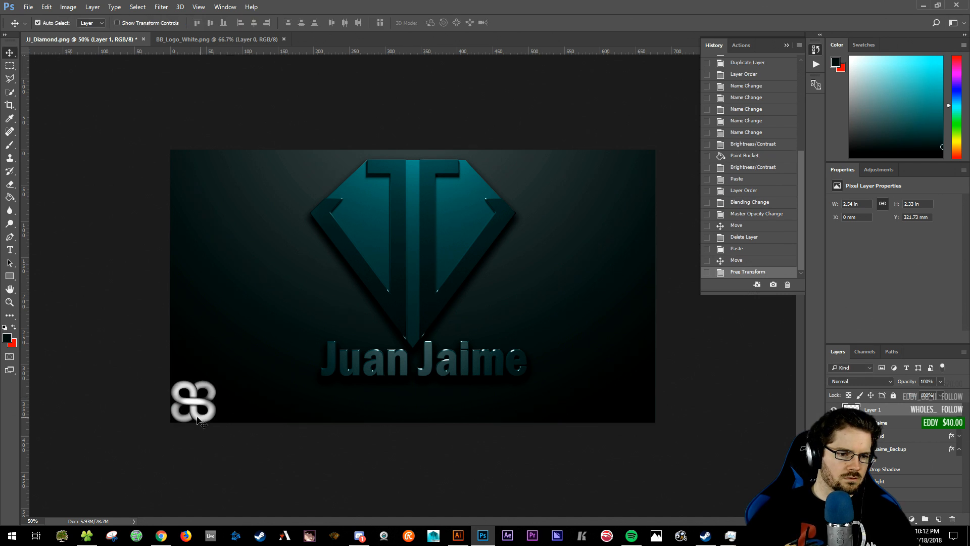
pyautogui.click(29, 7)
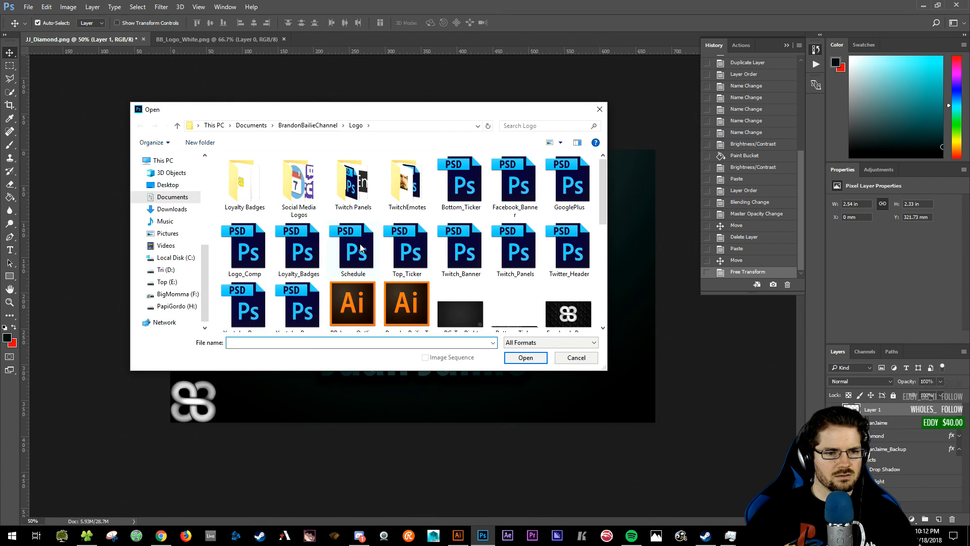
pyautogui.scroll(-2, 354, 243)
pyautogui.scroll(2, 310, 270)
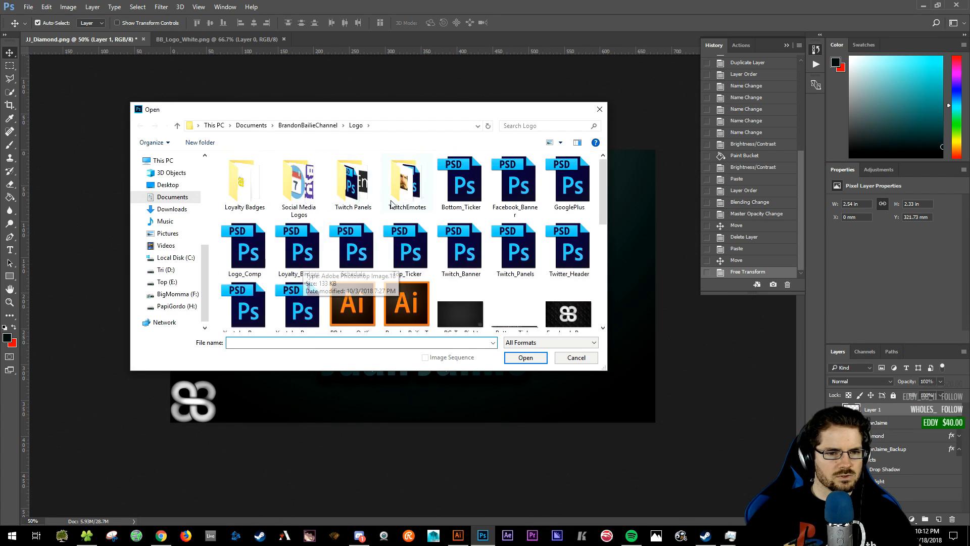
pyautogui.click(366, 242)
pyautogui.click(535, 363)
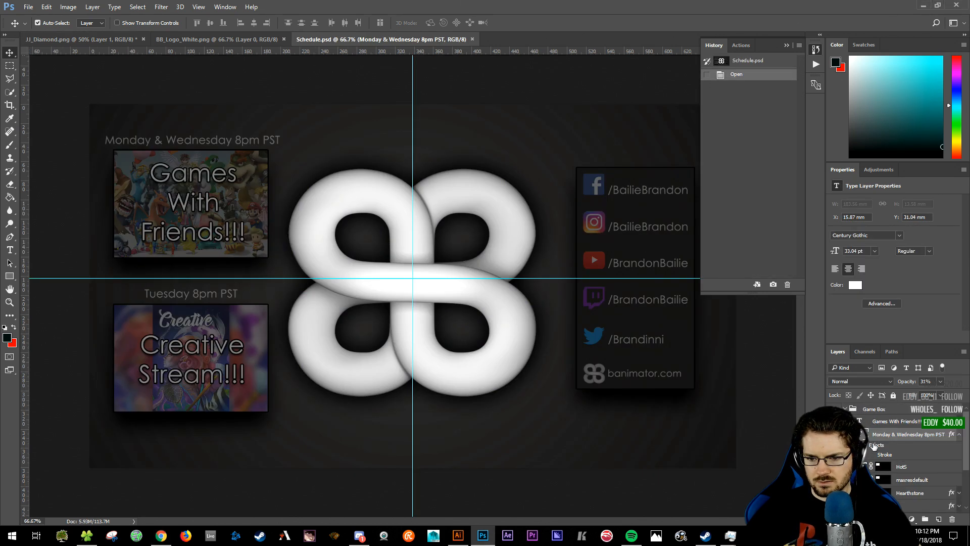
pyautogui.click(844, 409)
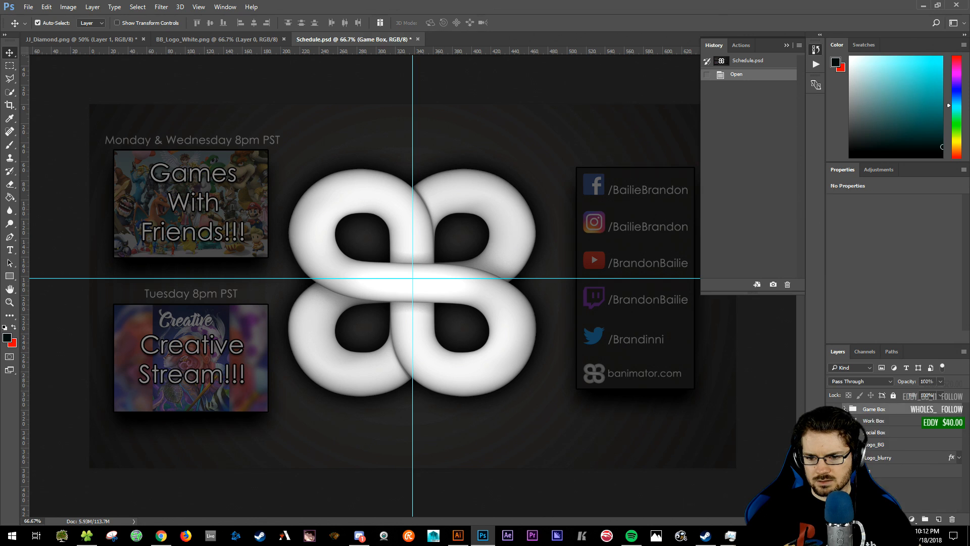
pyautogui.click(877, 445)
pyautogui.click(834, 444)
pyautogui.click(835, 445)
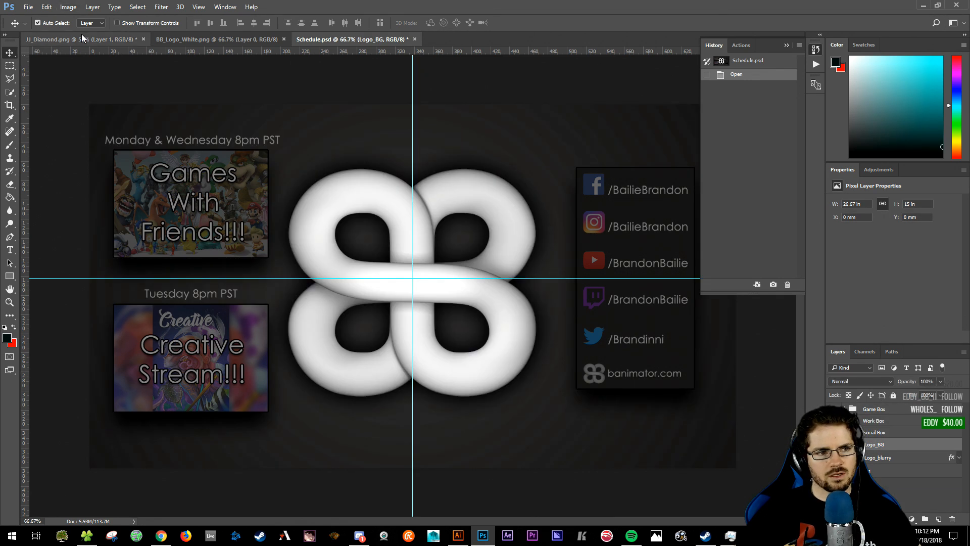
pyautogui.click(415, 39)
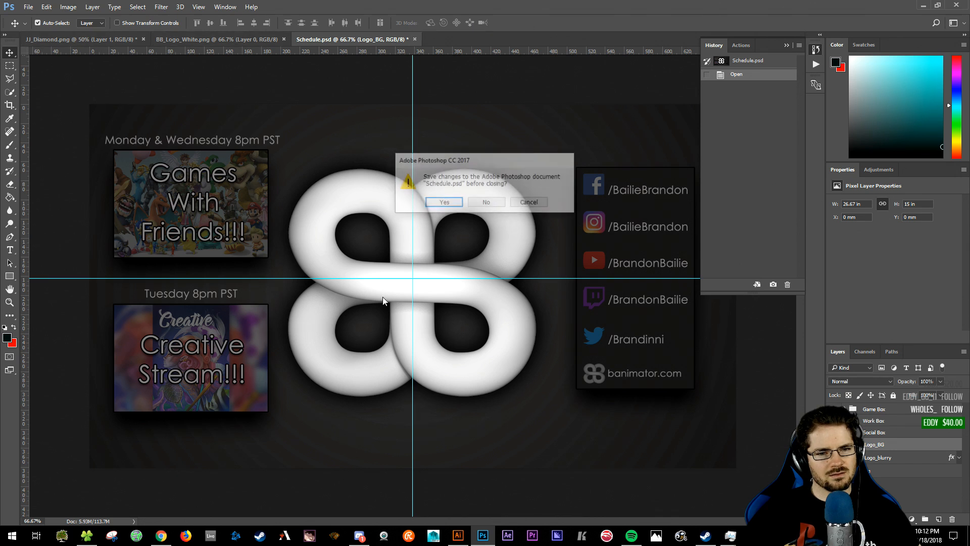
pyautogui.click(494, 203)
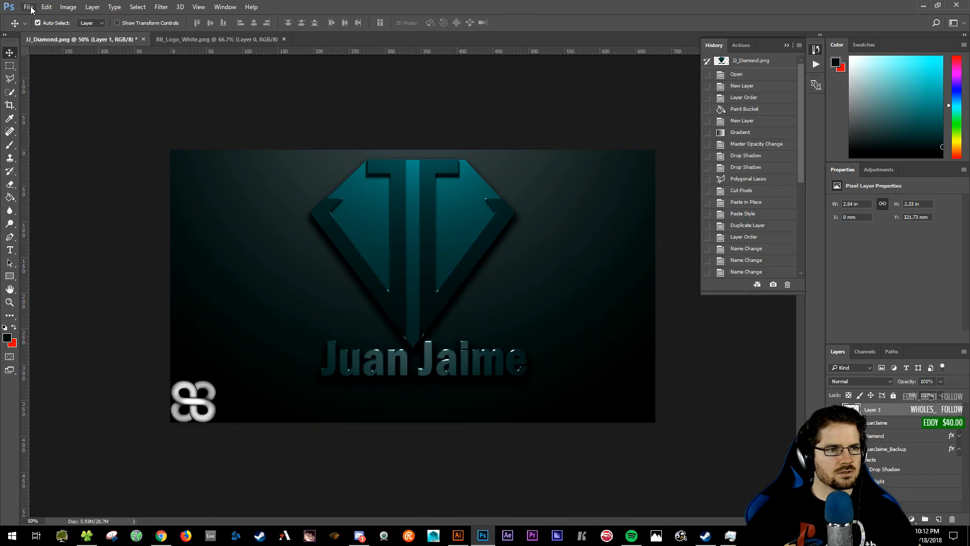
# - Open Logo_Comp.psd and drag its BB_Logo_White layer into the JJ design
pyautogui.click(29, 7)
pyautogui.click(50, 30)
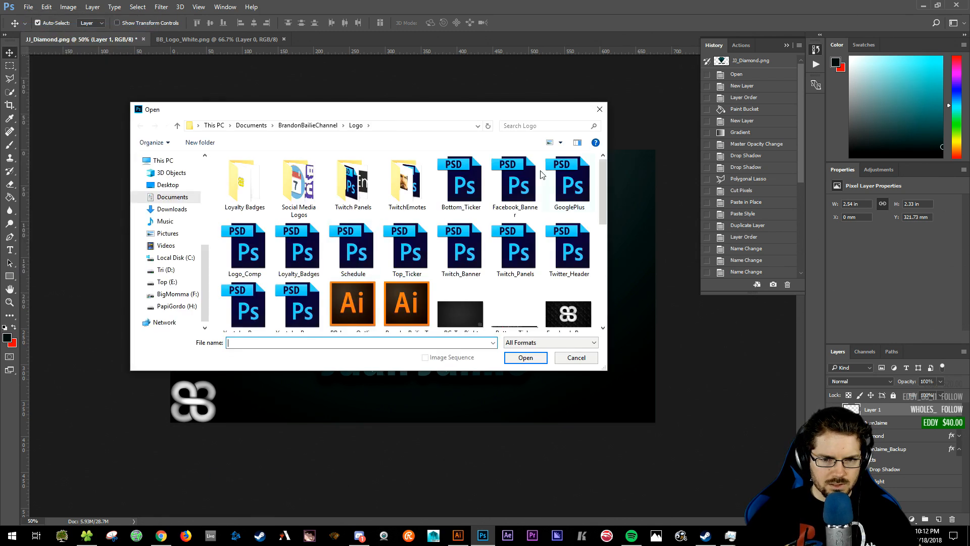
pyautogui.click(257, 260)
pyautogui.click(526, 357)
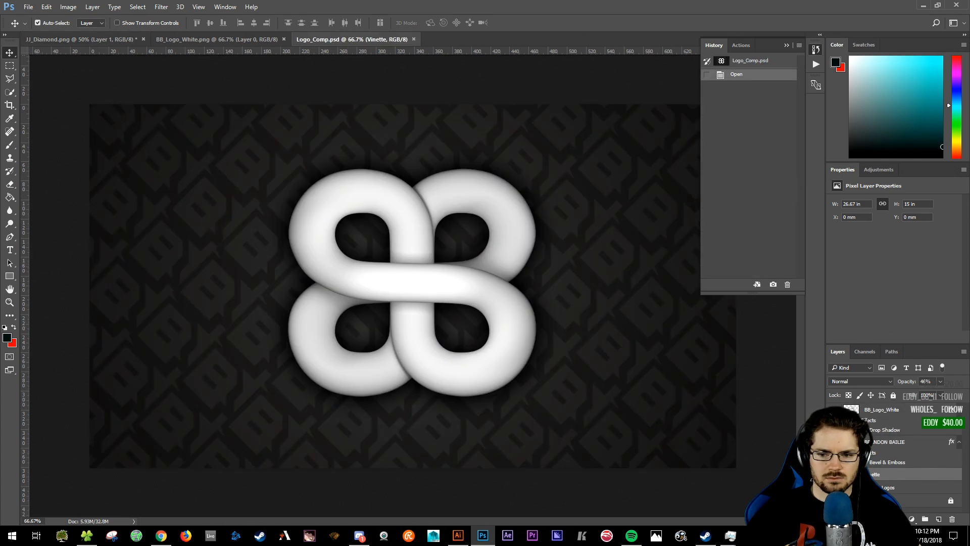
pyautogui.click(834, 410)
pyautogui.click(835, 409)
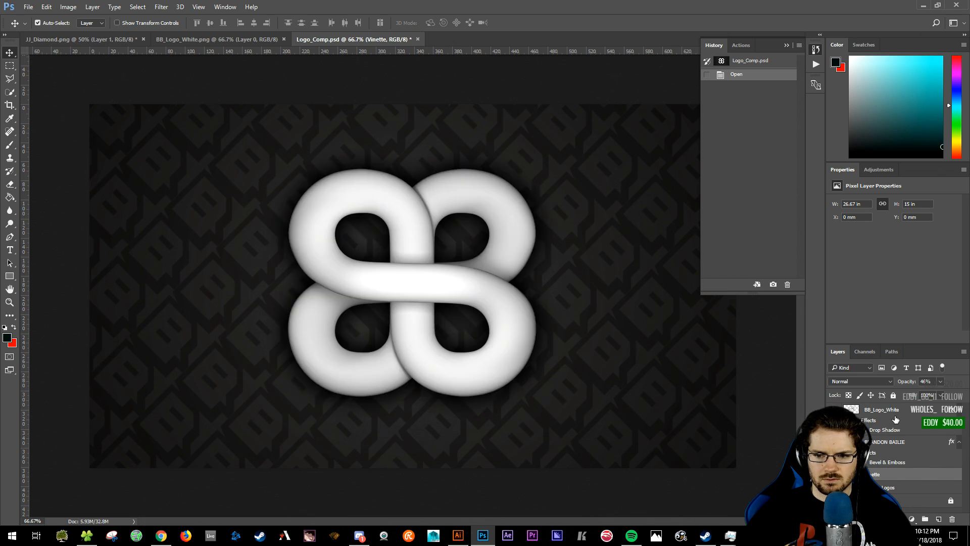
pyautogui.click(899, 412)
pyautogui.moveTo(865, 410); pyautogui.dragTo(412, 260)
# - Replace the small corner BB logo with the large one, moved left and scaled to about 21%
pyautogui.hotkey('ctrl', 'v')
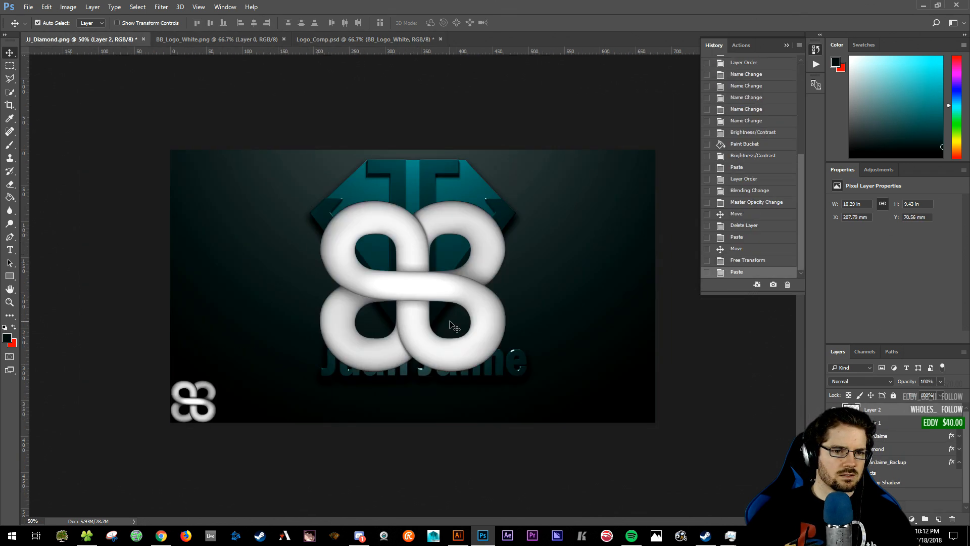
pyautogui.click(212, 396)
pyautogui.moveTo(899, 422); pyautogui.dragTo(952, 519)
pyautogui.moveTo(420, 275); pyautogui.dragTo(266, 320)
pyautogui.press('ctrl')
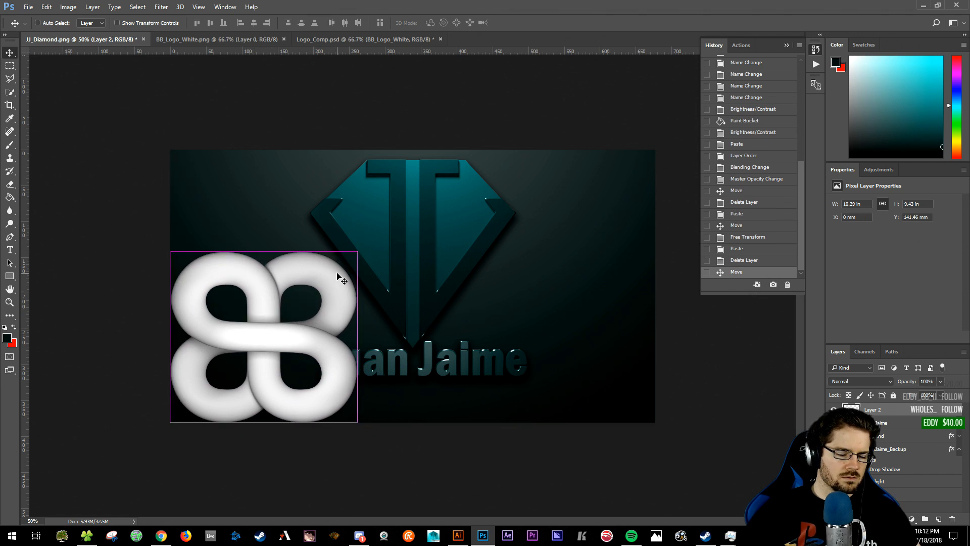
pyautogui.hotkey('ctrl', 't')
pyautogui.moveTo(359, 251); pyautogui.dragTo(204, 390)
pyautogui.press('Return')
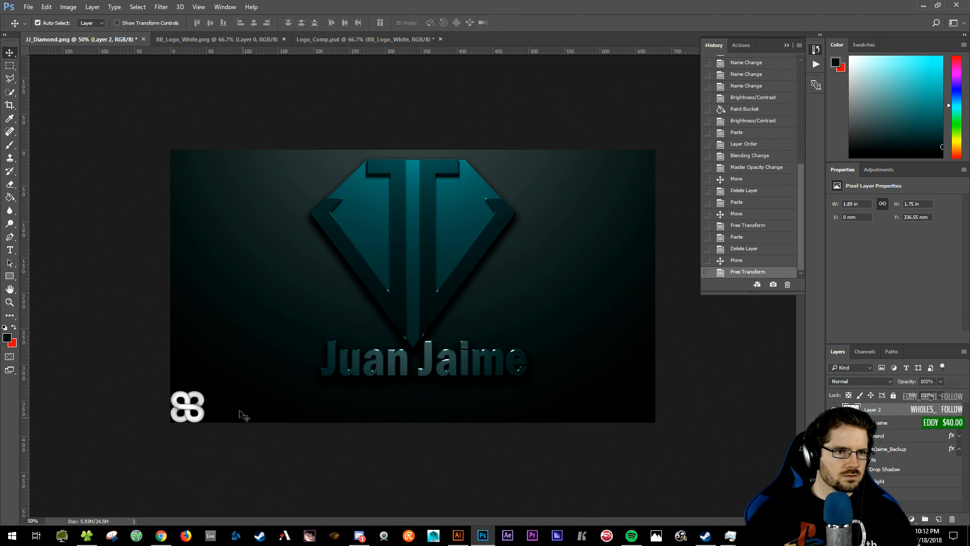
# - Toggle Logo_Comp.psd's tiled pattern and vignette layers for reference, then return to JJ_Diamond
pyautogui.click(352, 37)
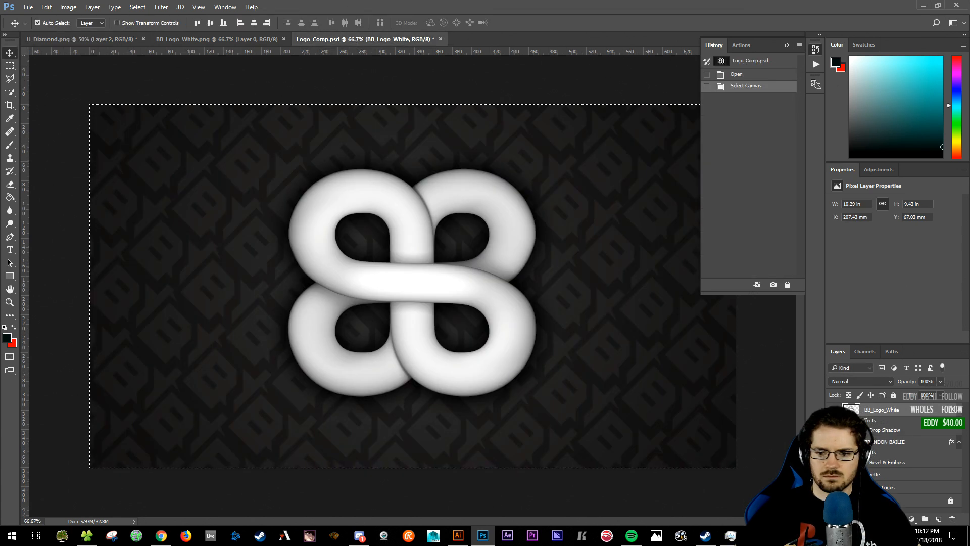
pyautogui.click(834, 488)
pyautogui.click(834, 487)
pyautogui.click(834, 475)
pyautogui.click(834, 475)
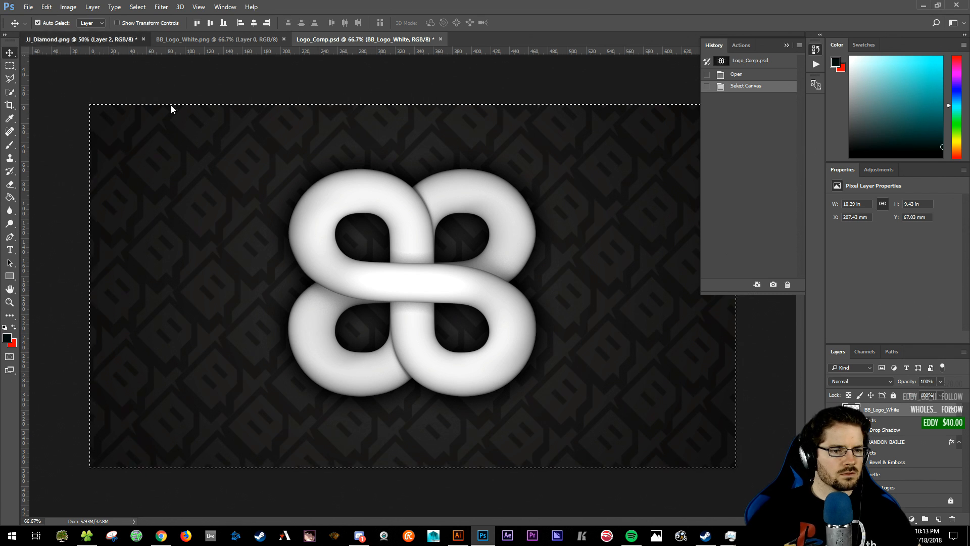
pyautogui.click(104, 41)
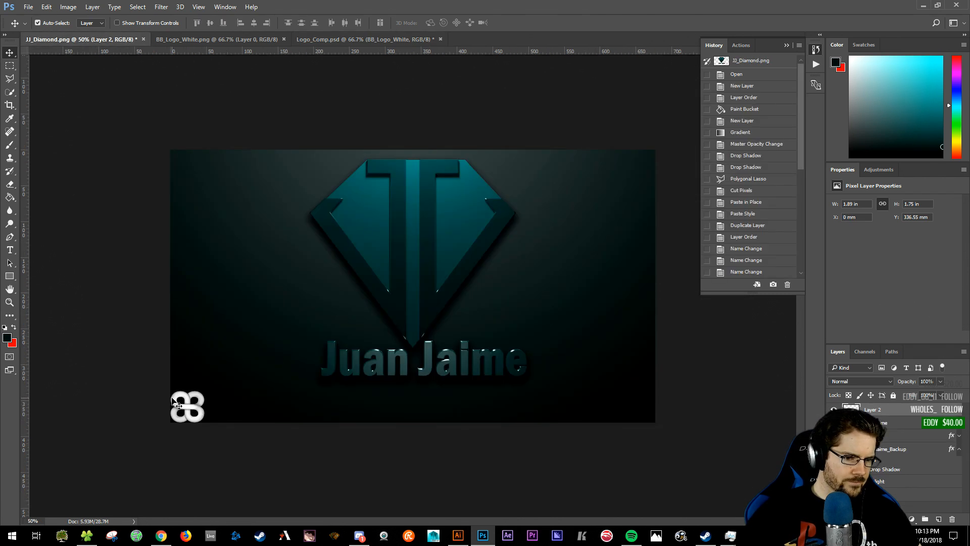
# - Type the person's full name as a white text line beside the small BB logo, fixing a typo
pyautogui.press('t')
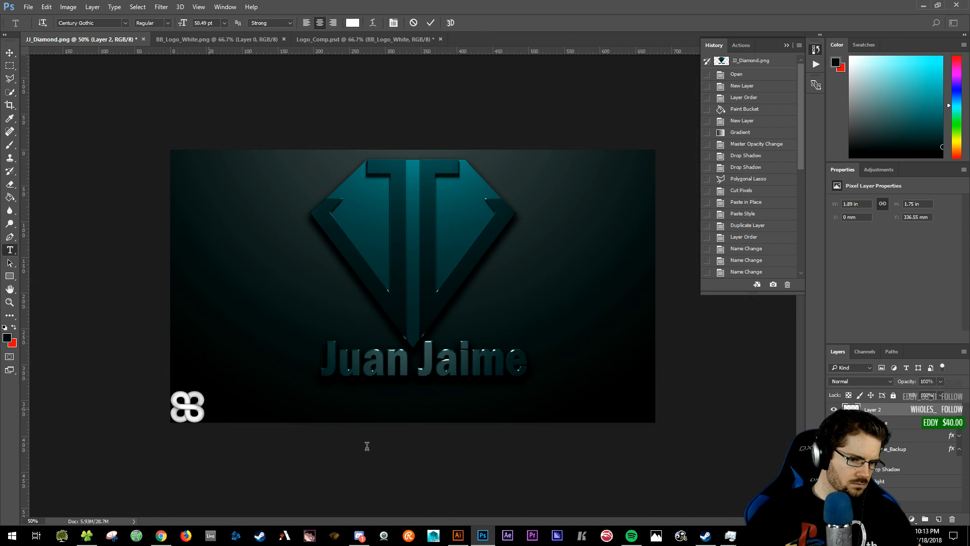
pyautogui.click(209, 407)
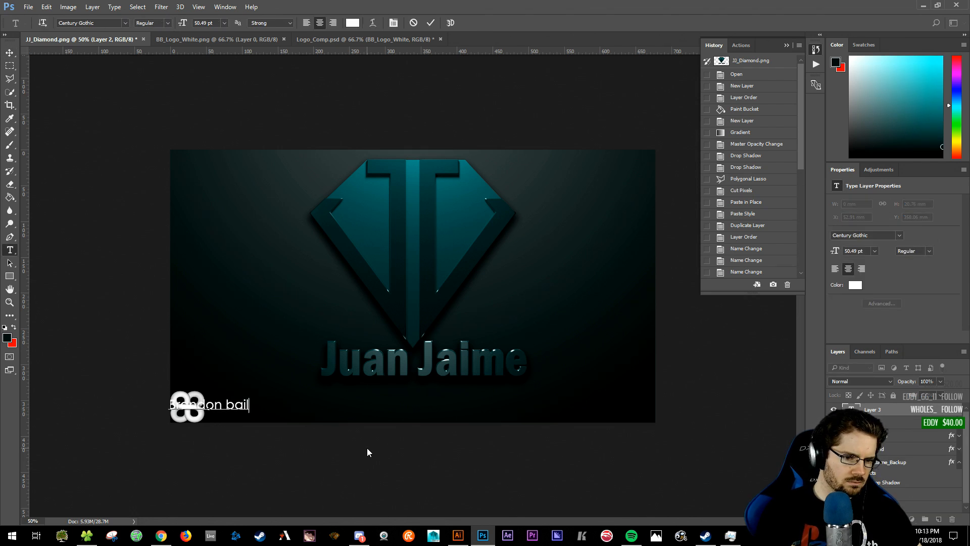
pyautogui.press('BackSpace')
pyautogui.press('BackSpace')
pyautogui.press('BackSpace')
pyautogui.hotkey('ctrl', 'Return')
# - Move the name right of the logo, add a logo copy after it, and merge all three layers
pyautogui.press('v')
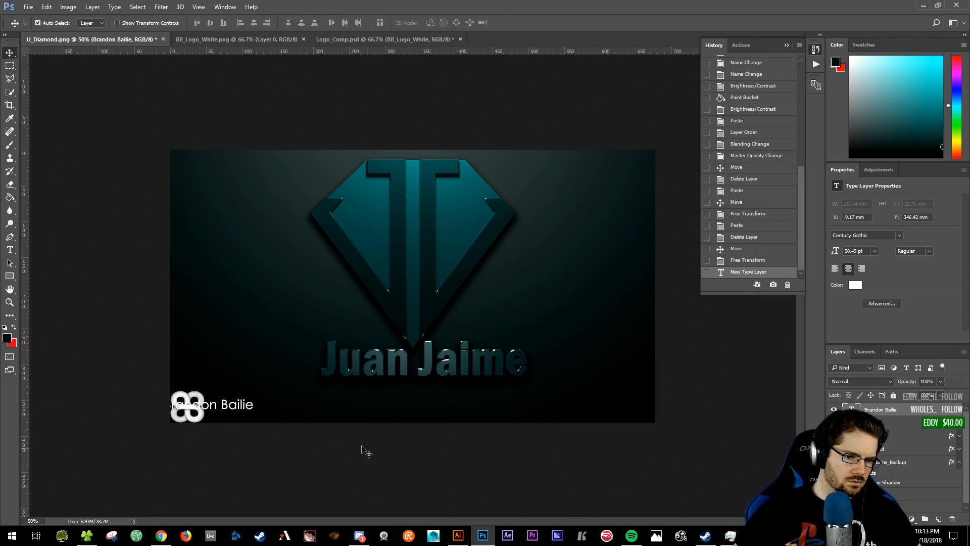
pyautogui.moveTo(235, 407); pyautogui.dragTo(273, 410)
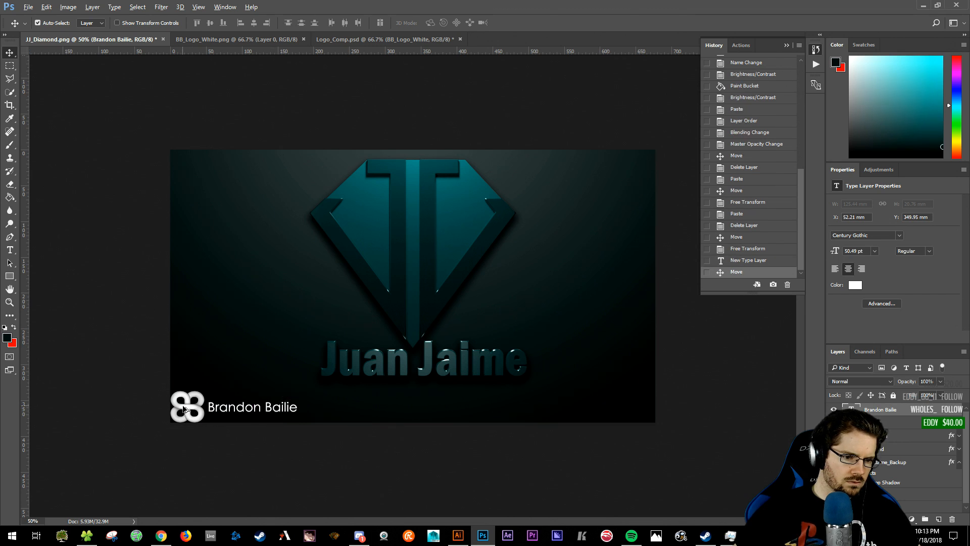
pyautogui.keyDown('alt'); pyautogui.moveTo(187, 410); pyautogui.dragTo(324, 406); pyautogui.keyUp('alt')
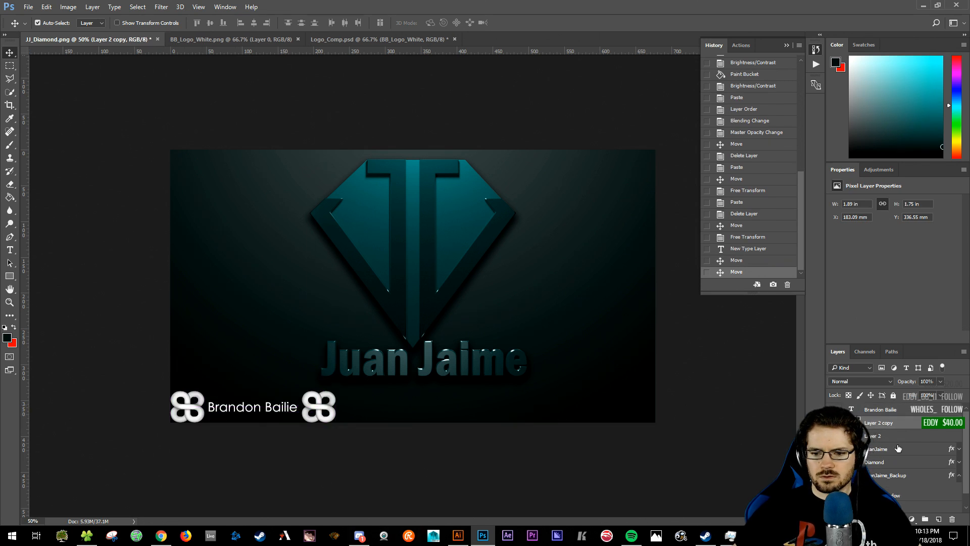
pyautogui.press('ctrl')
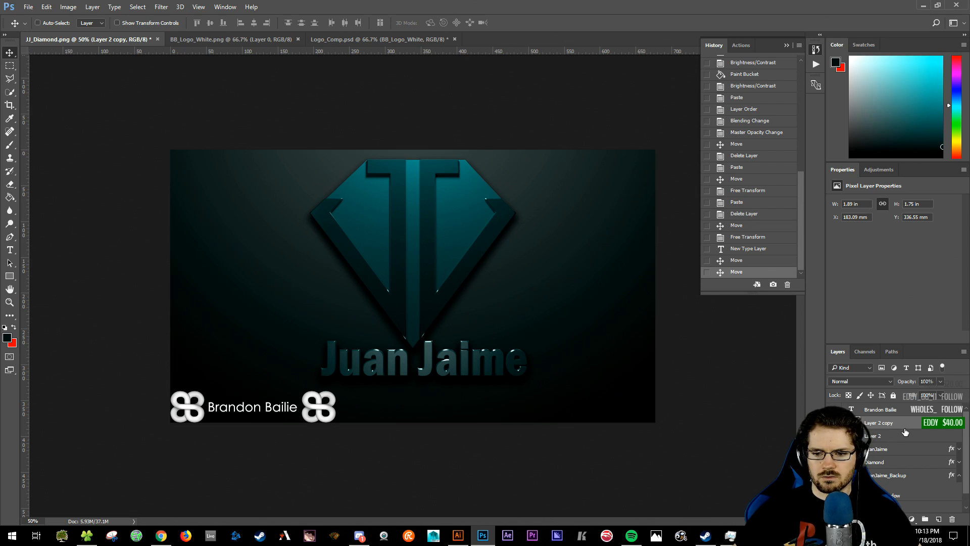
pyautogui.hotkey('ctrl', 'e')
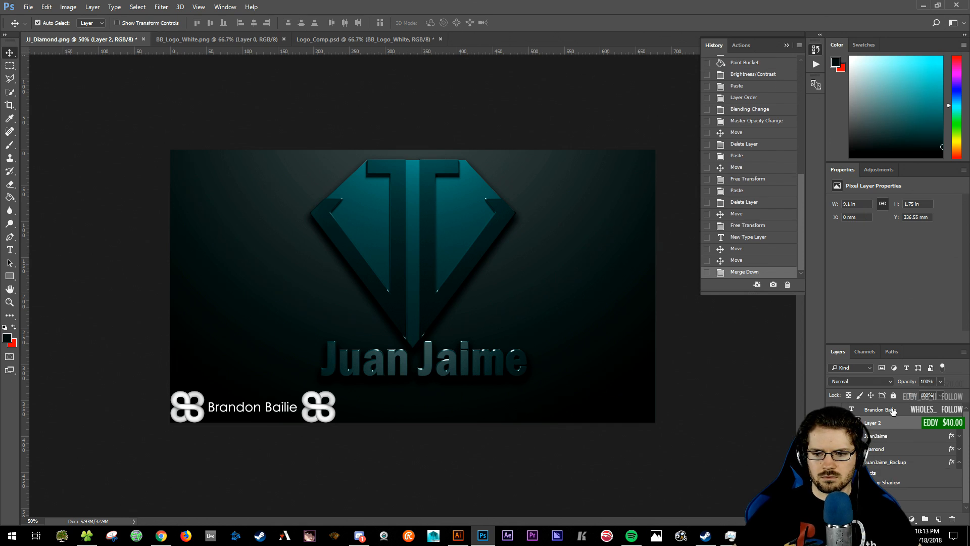
pyautogui.hotkey('ctrl', 'e')
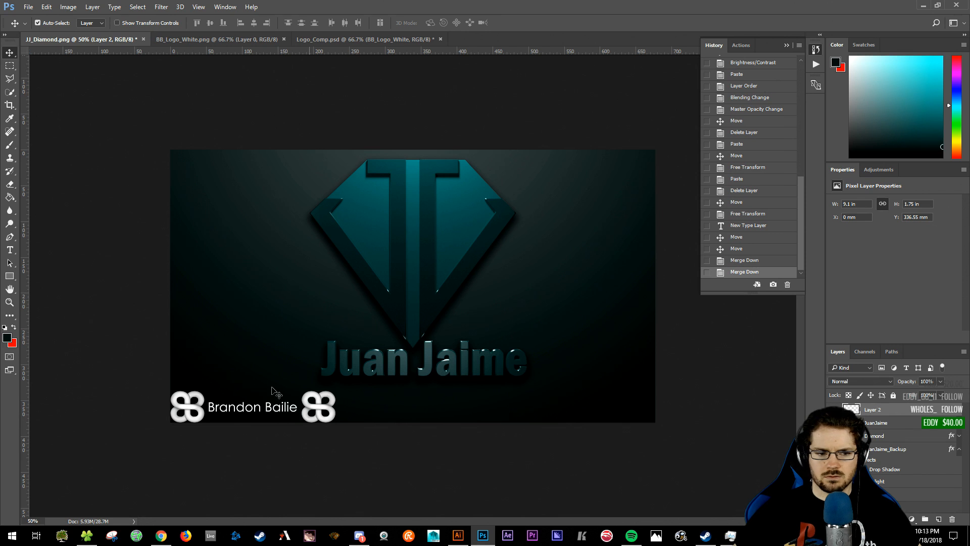
pyautogui.moveTo(264, 400); pyautogui.dragTo(274, 318)
pyautogui.hotkey('ctrl', 'z')
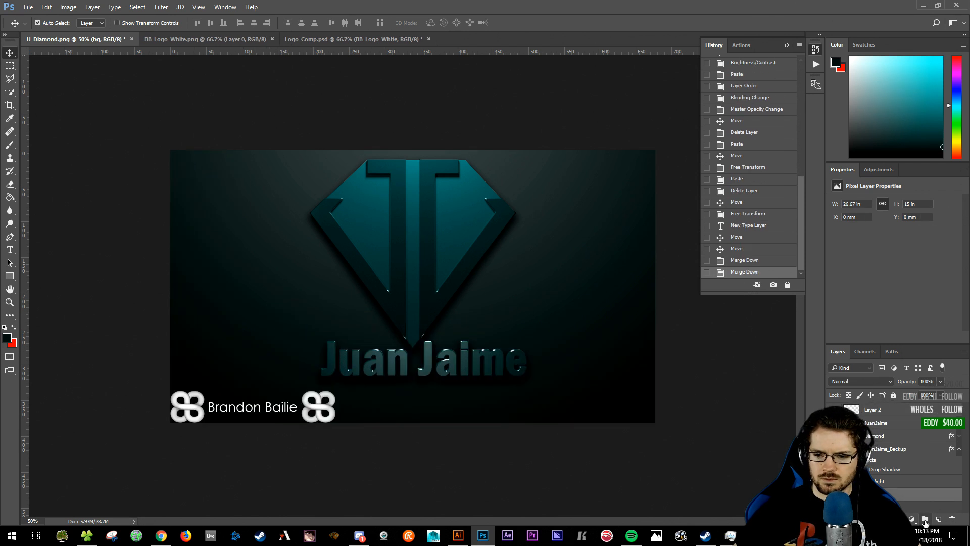
# - Lock the bg and highlight layers
pyautogui.click(893, 395)
pyautogui.click(900, 484)
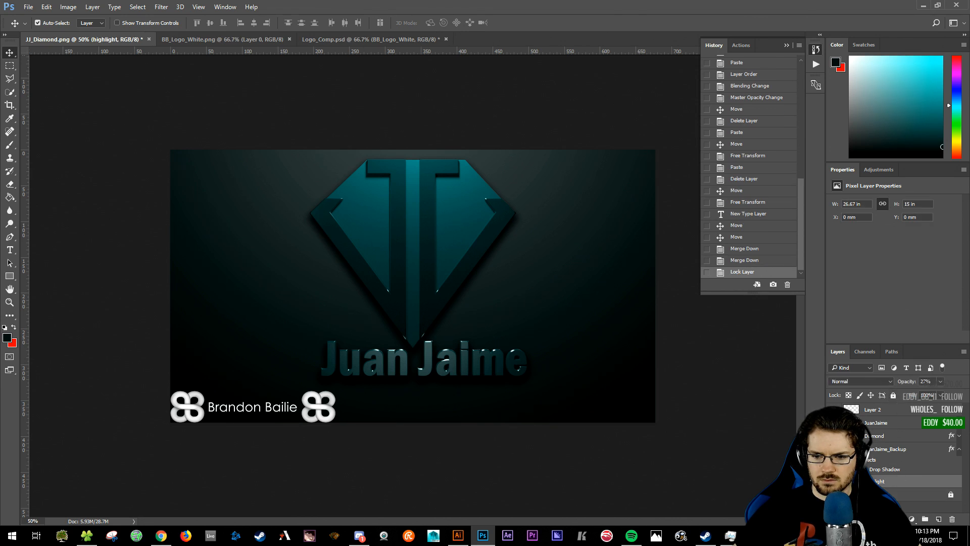
pyautogui.click(893, 395)
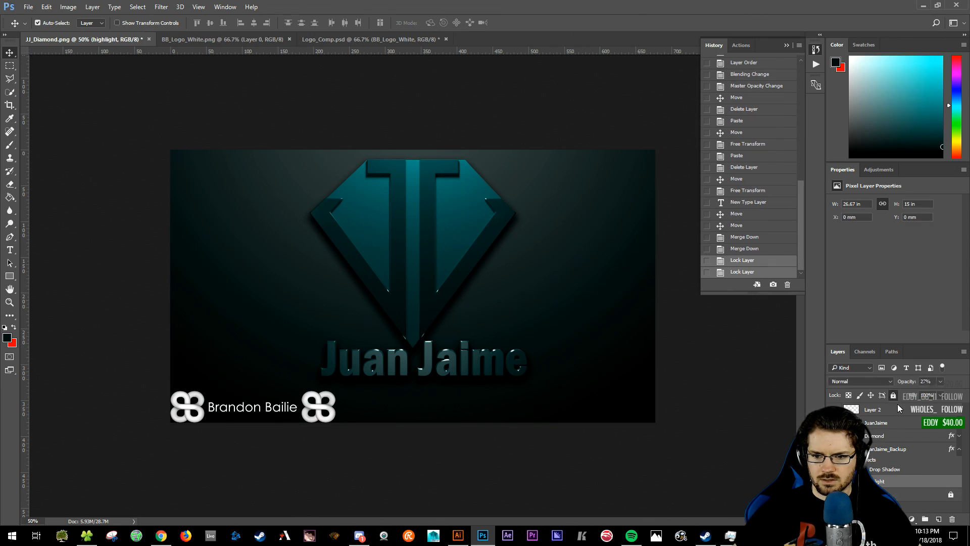
# - Lower the logo-and-name strip layer's opacity to 15%, then to 5%
pyautogui.click(310, 406)
pyautogui.moveTo(310, 407)
pyautogui.mouseDown()
pyautogui.moveTo(346, 393)
pyautogui.moveTo(310, 407)
pyautogui.mouseUp()
pyautogui.moveTo(934, 382); pyautogui.dragTo(879, 374)
pyautogui.write('15')
pyautogui.press('Return')
pyautogui.click(935, 382)
pyautogui.write('5')
pyautogui.press('Return')
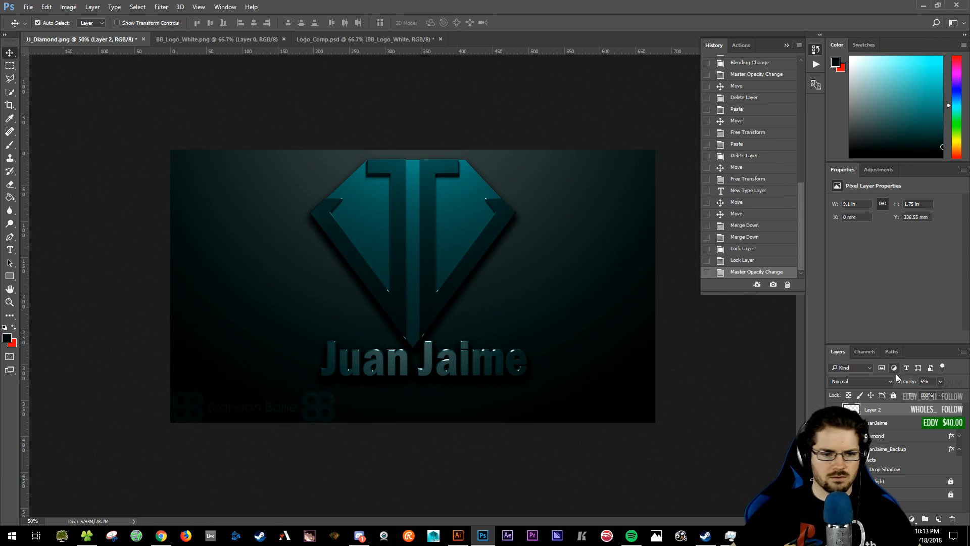
pyautogui.moveTo(310, 399)
pyautogui.mouseDown()
pyautogui.moveTo(338, 404)
pyautogui.moveTo(307, 408)
pyautogui.moveTo(539, 407)
pyautogui.moveTo(315, 410)
pyautogui.mouseUp()
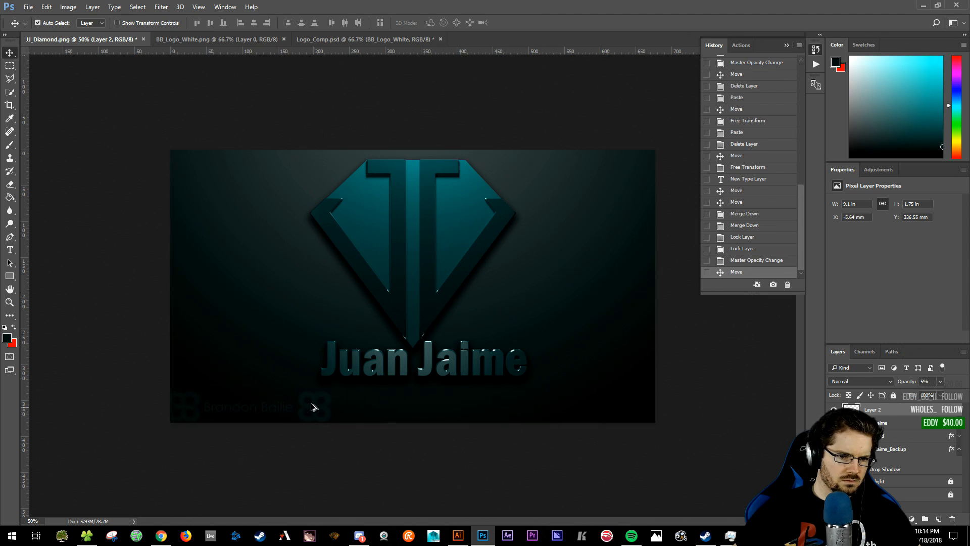
# - Place two copies of the faint strip, one on the right and one in the middle of the bottom edge
pyautogui.click(277, 412)
pyautogui.click(277, 410)
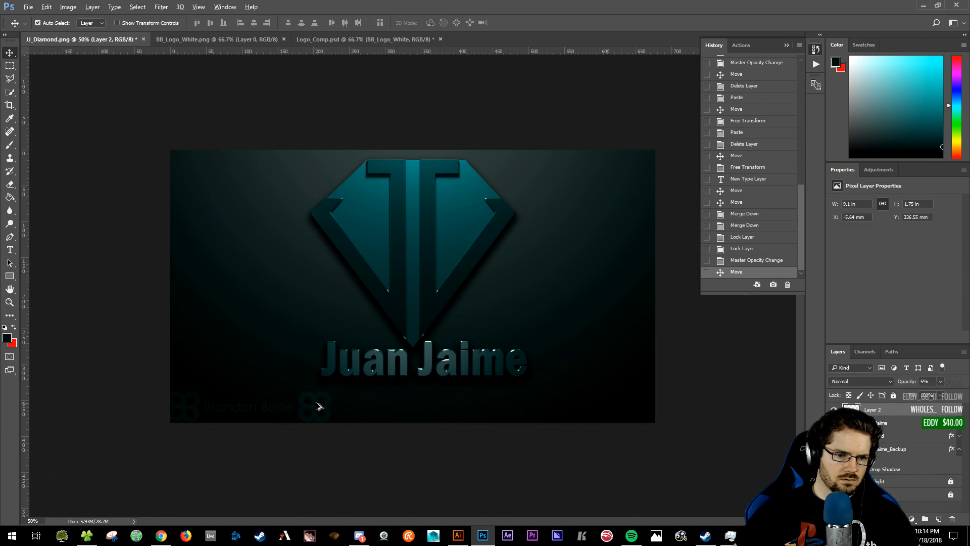
pyautogui.moveTo(324, 408); pyautogui.dragTo(642, 414)
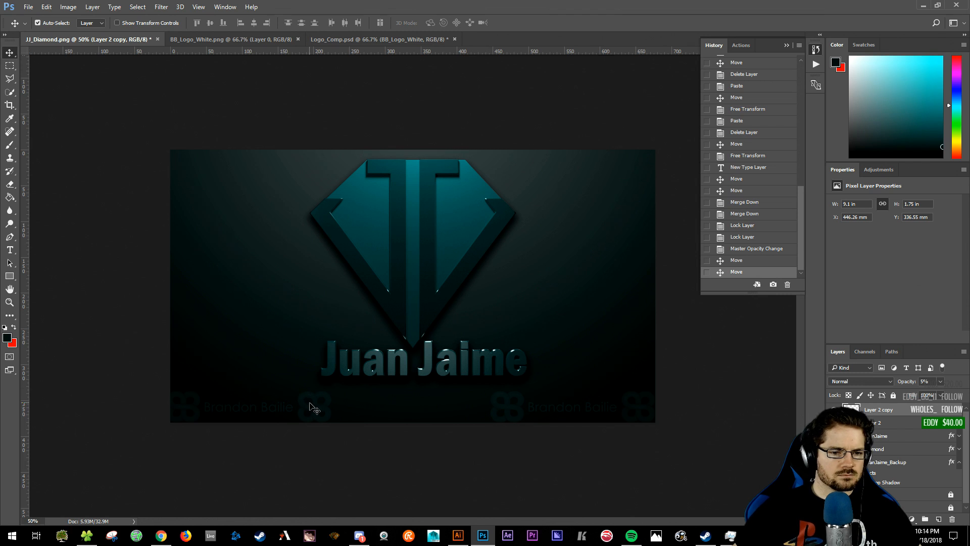
pyautogui.moveTo(494, 408); pyautogui.dragTo(338, 409)
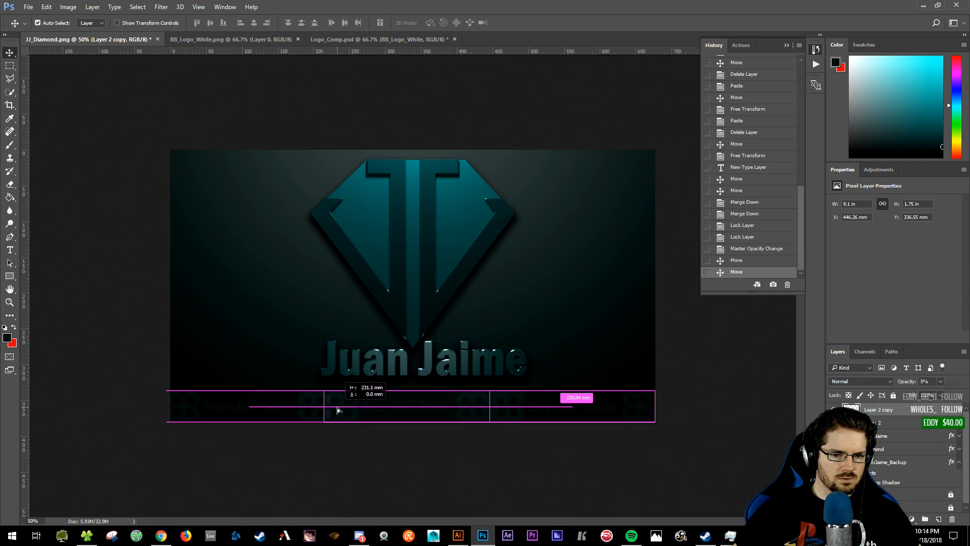
pyautogui.moveTo(338, 410); pyautogui.dragTo(340, 410)
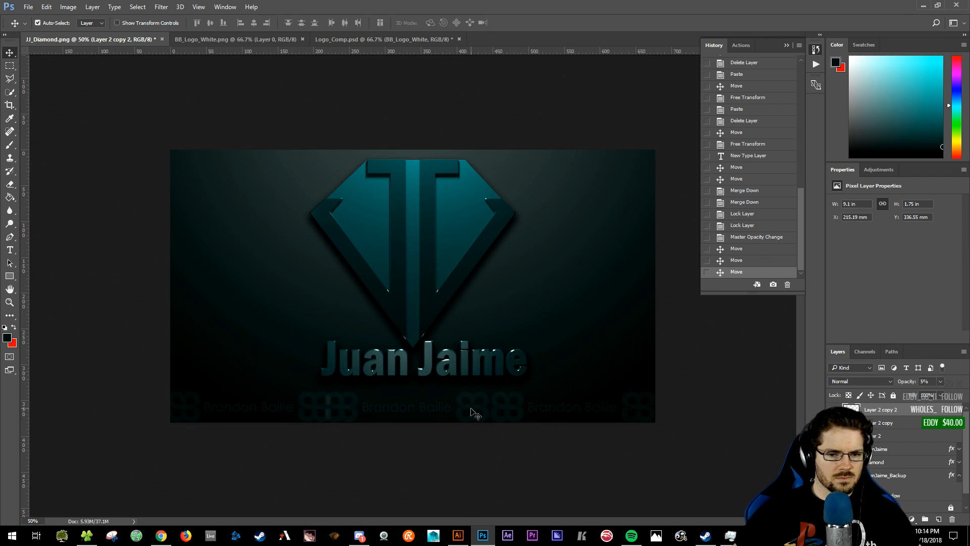
# - Shift both copies slightly right with Shift+Right, then merge all strip copies into one layer
pyautogui.keyDown('shift'); pyautogui.click(892, 424); pyautogui.keyUp('shift')
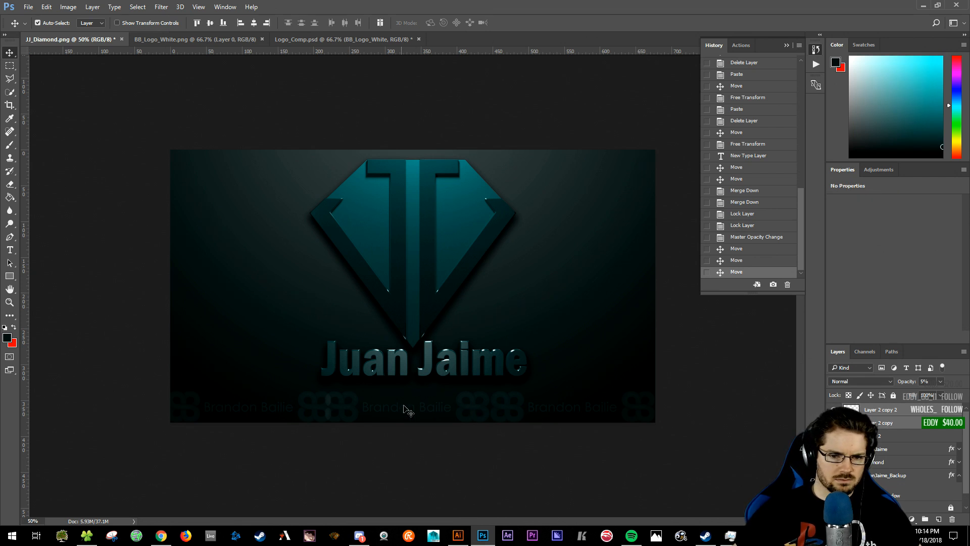
pyautogui.hotkey('shift', 'Right')
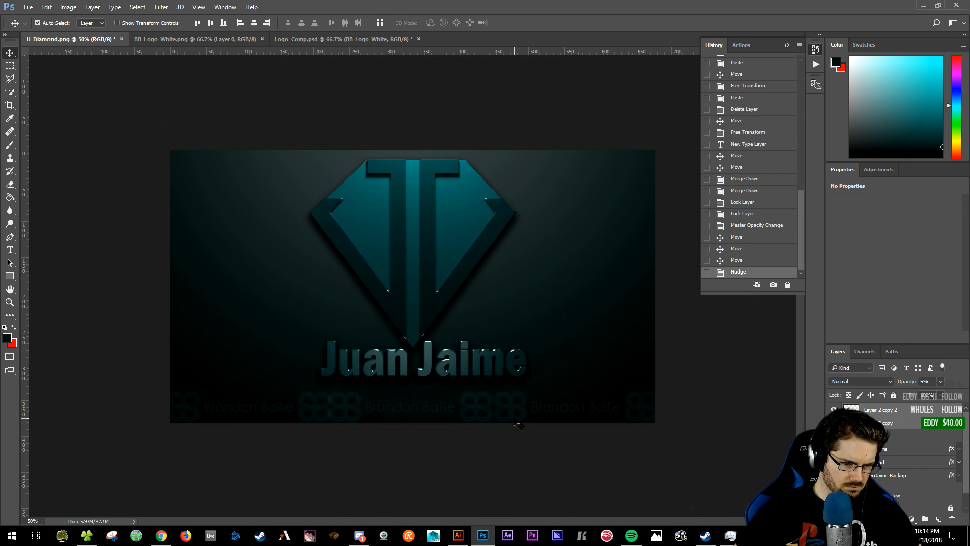
pyautogui.hotkey('shift', 'Right')
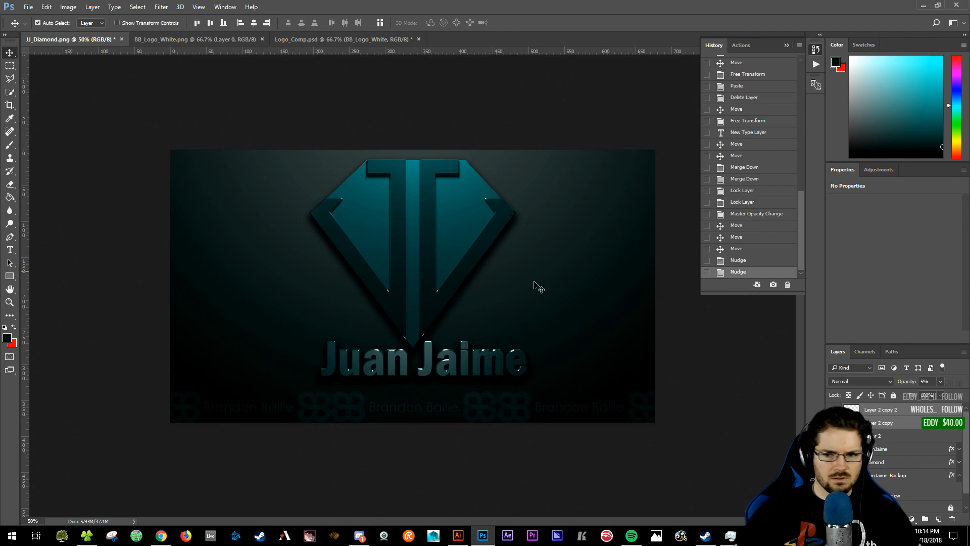
pyautogui.click(889, 414)
pyautogui.hotkey('ctrl', 'e')
pyautogui.hotkey('ctrl', 'e')
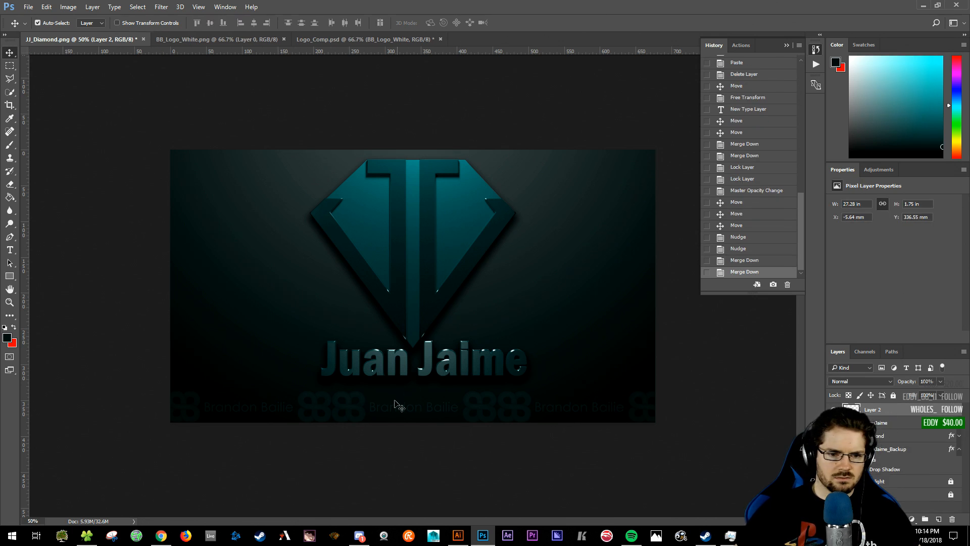
pyautogui.moveTo(354, 411)
pyautogui.mouseDown()
pyautogui.moveTo(358, 383)
pyautogui.moveTo(355, 411)
pyautogui.mouseUp()
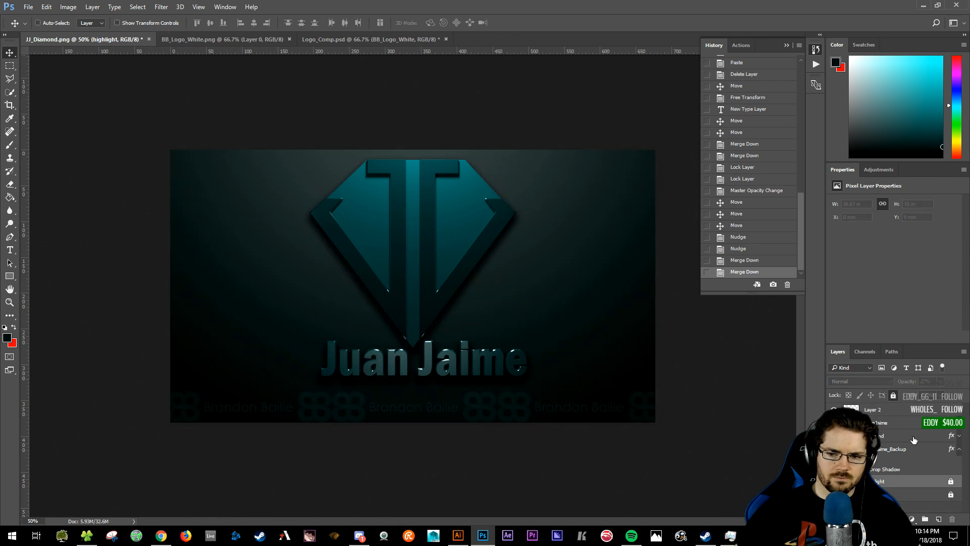
pyautogui.click(882, 426)
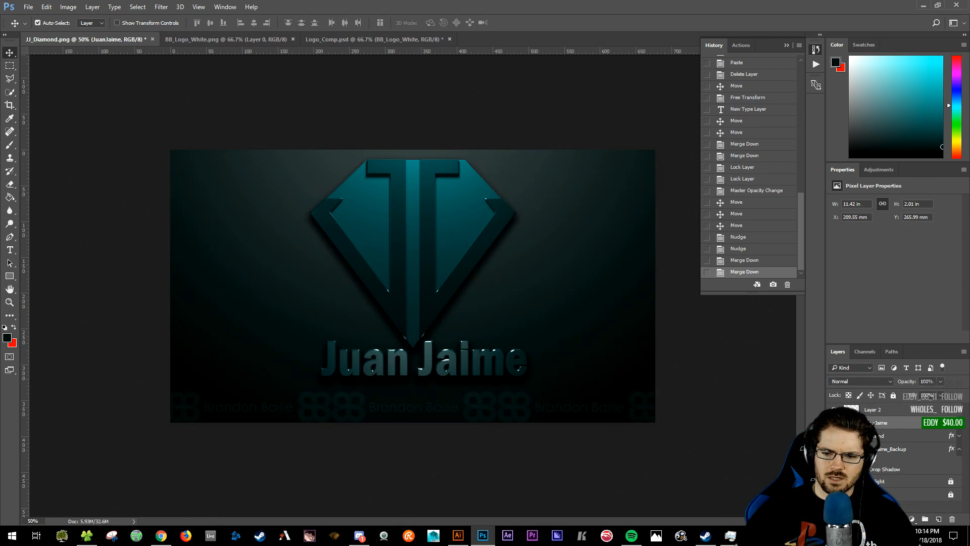
pyautogui.click(889, 482)
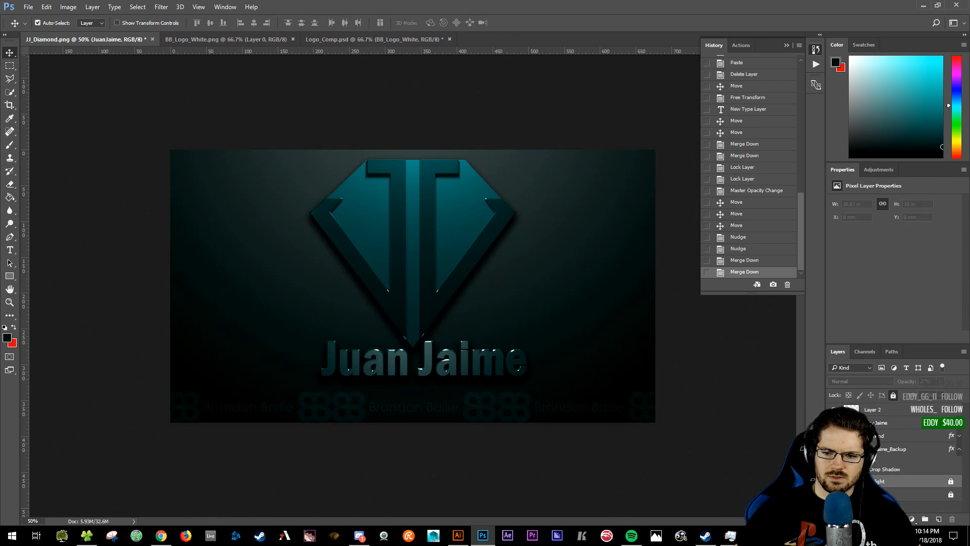
pyautogui.click(881, 414)
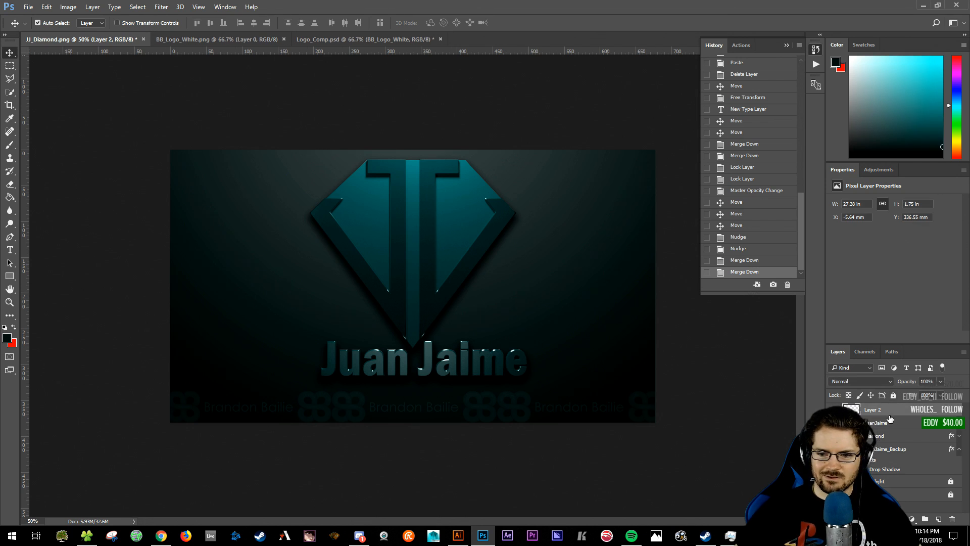
pyautogui.moveTo(513, 407); pyautogui.dragTo(615, 331)
pyautogui.click(614, 333)
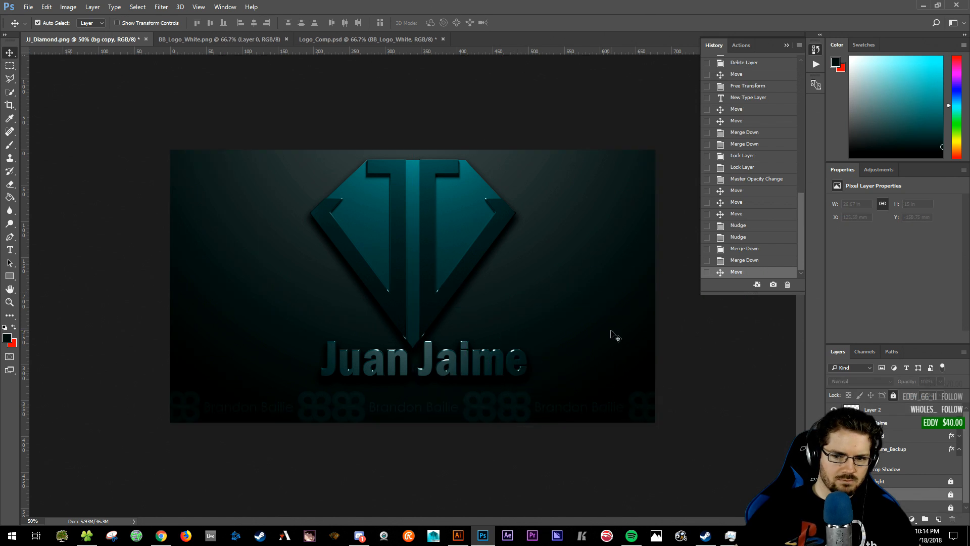
pyautogui.hotkey('ctrl', 'z')
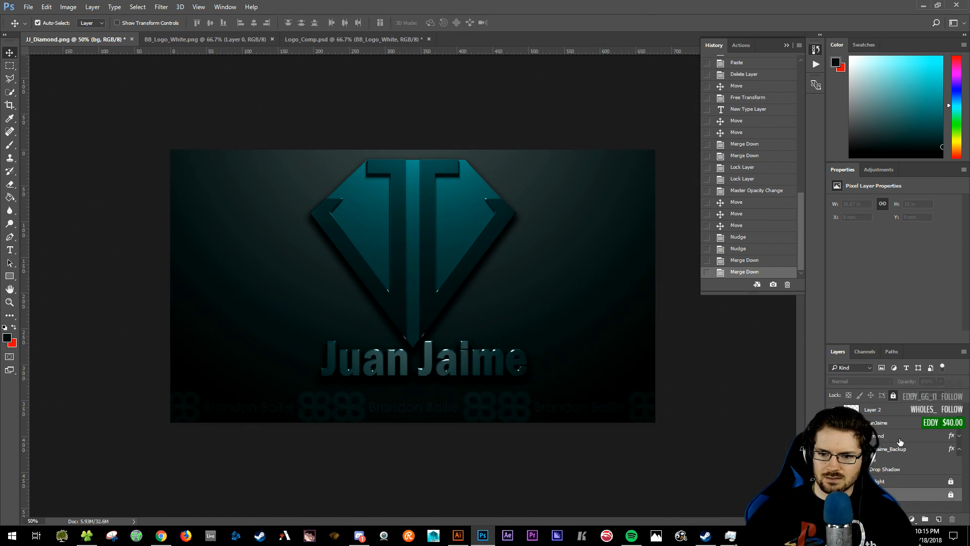
pyautogui.click(910, 454)
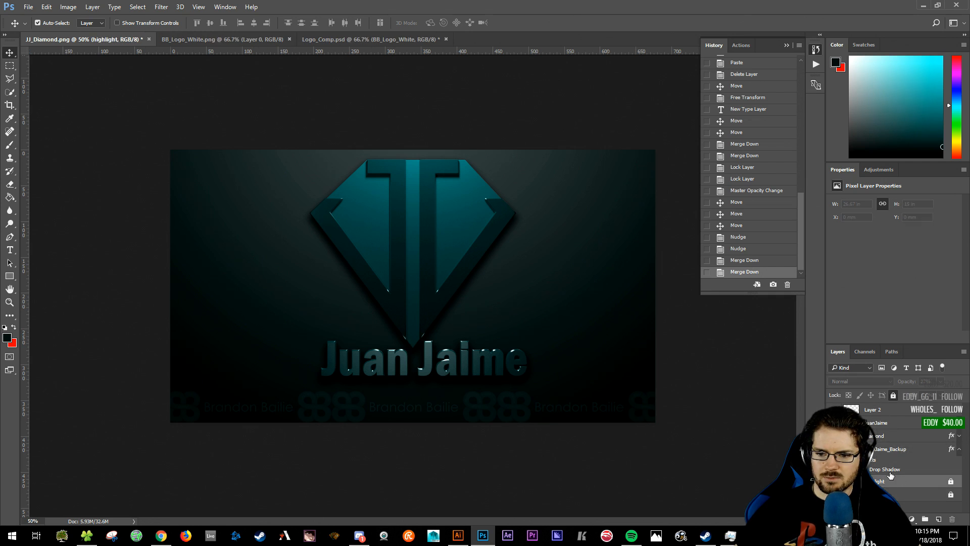
pyautogui.click(879, 411)
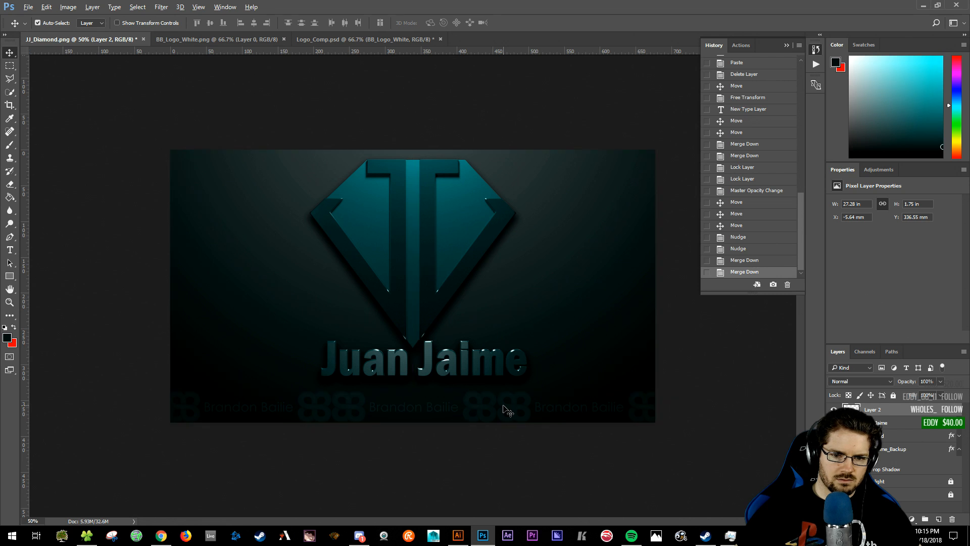
pyautogui.keyDown('ctrl'); pyautogui.keyDown('alt'); pyautogui.moveTo(505, 403); pyautogui.dragTo(498, 355); pyautogui.keyUp('alt'); pyautogui.keyUp('ctrl')
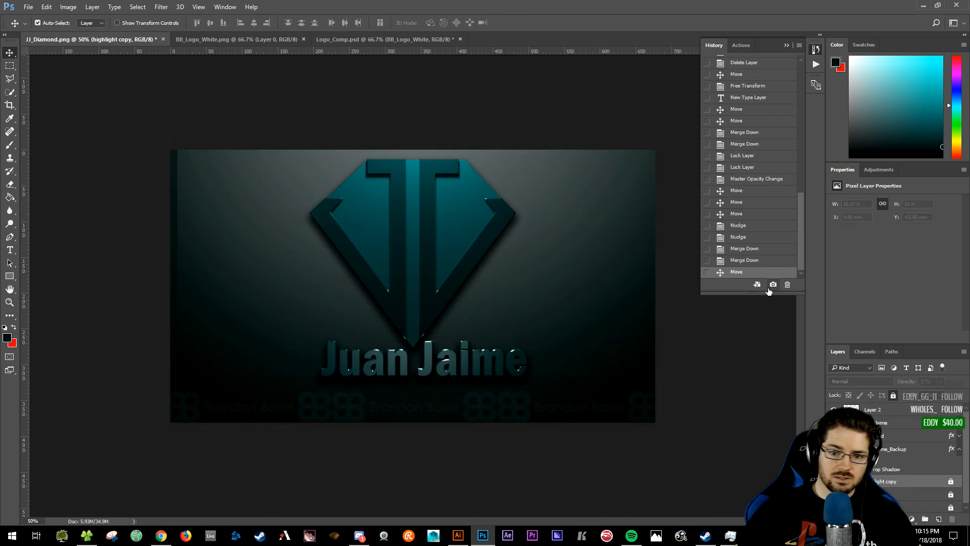
pyautogui.hotkey('ctrl', 'z')
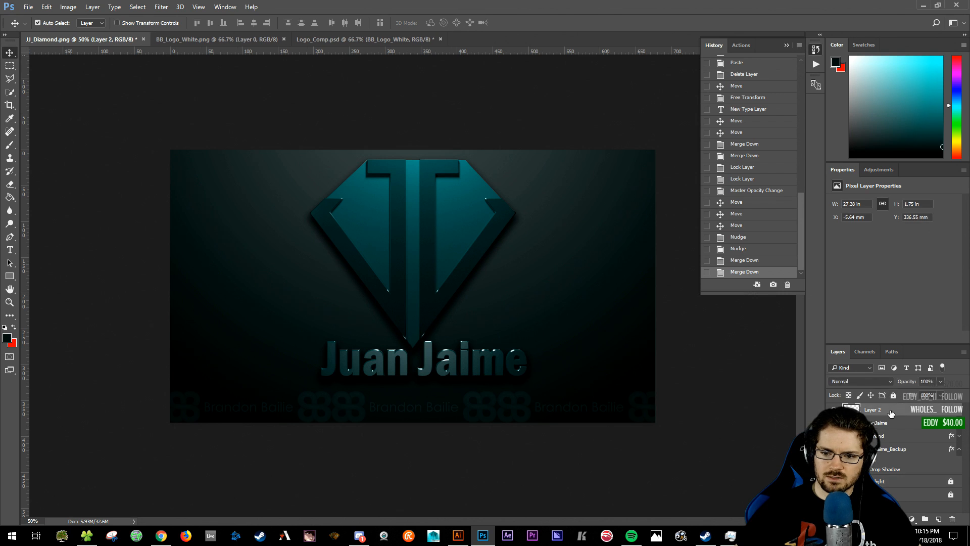
# - Try duplicating and dragging the watermark row upward, then undo the attempt
pyautogui.moveTo(933, 478); pyautogui.dragTo(939, 519)
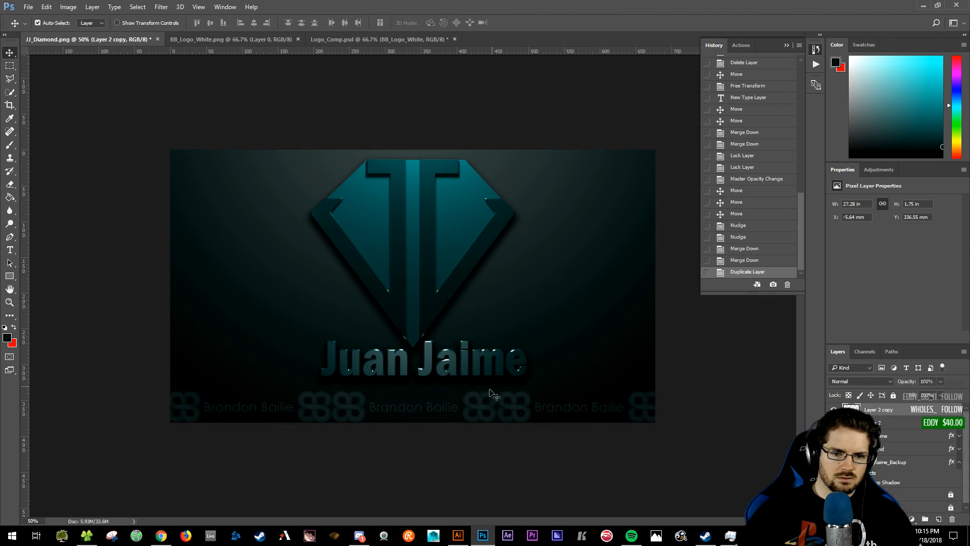
pyautogui.moveTo(488, 404); pyautogui.dragTo(486, 389)
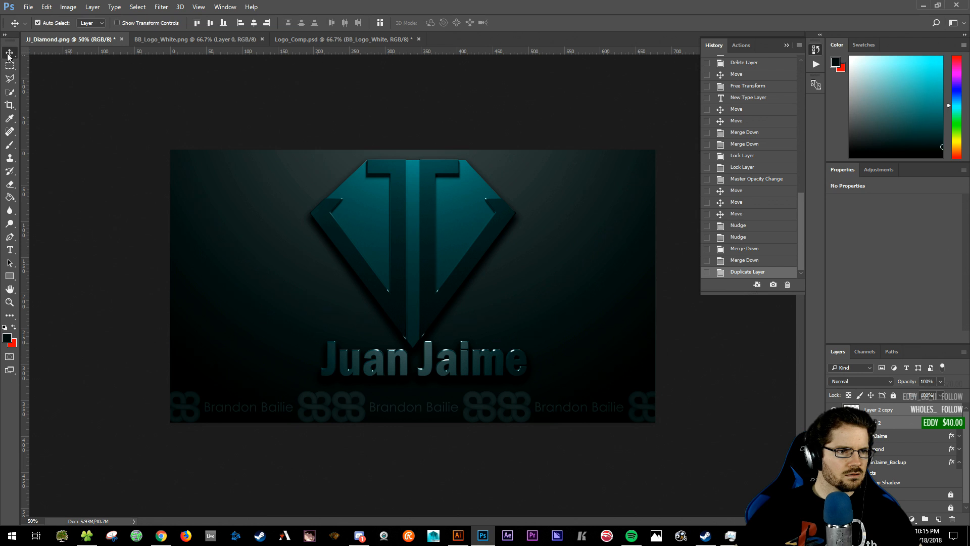
pyautogui.click(886, 410)
pyautogui.moveTo(480, 404); pyautogui.dragTo(606, 285)
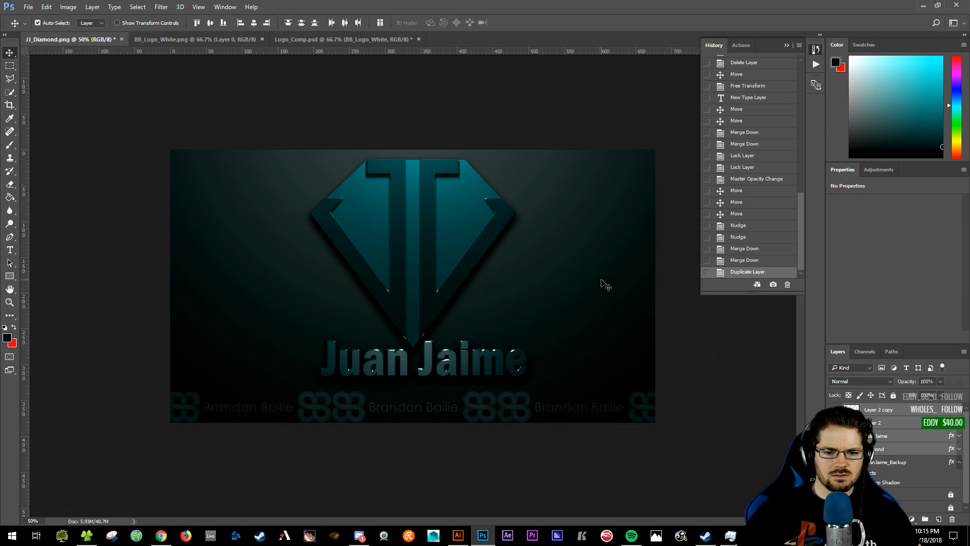
pyautogui.click(898, 410)
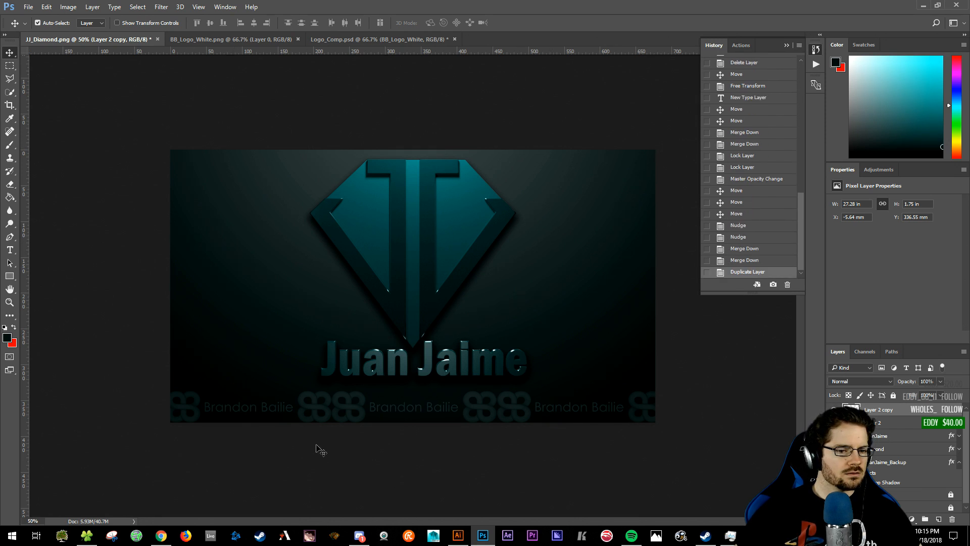
pyautogui.hotkey('ctrl', 'z')
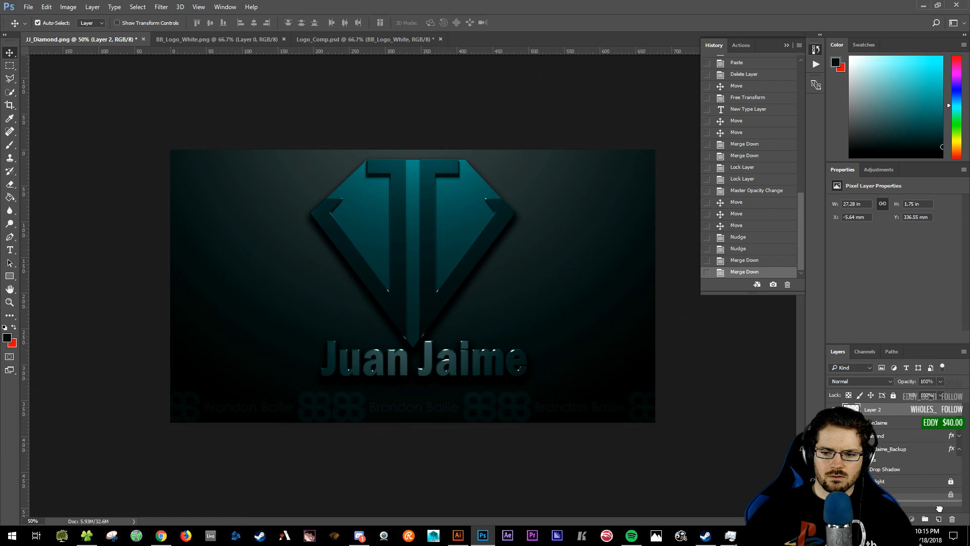
# - Duplicate the watermark row with Ctrl+J, nudge copies upward, and merge them into Layer 2 twice
pyautogui.hotkey('ctrl', 'j')
pyautogui.press('Up')
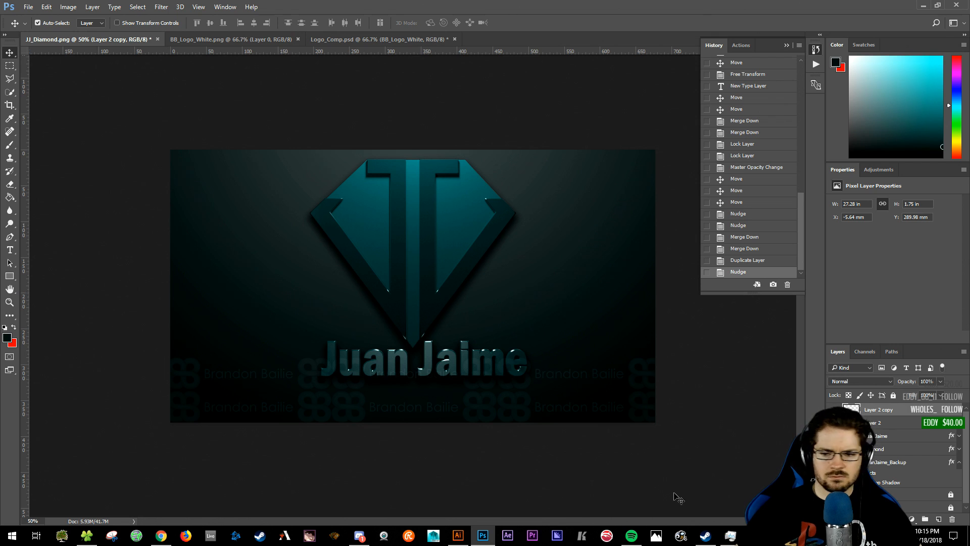
pyautogui.hotkey('ctrl', 'e')
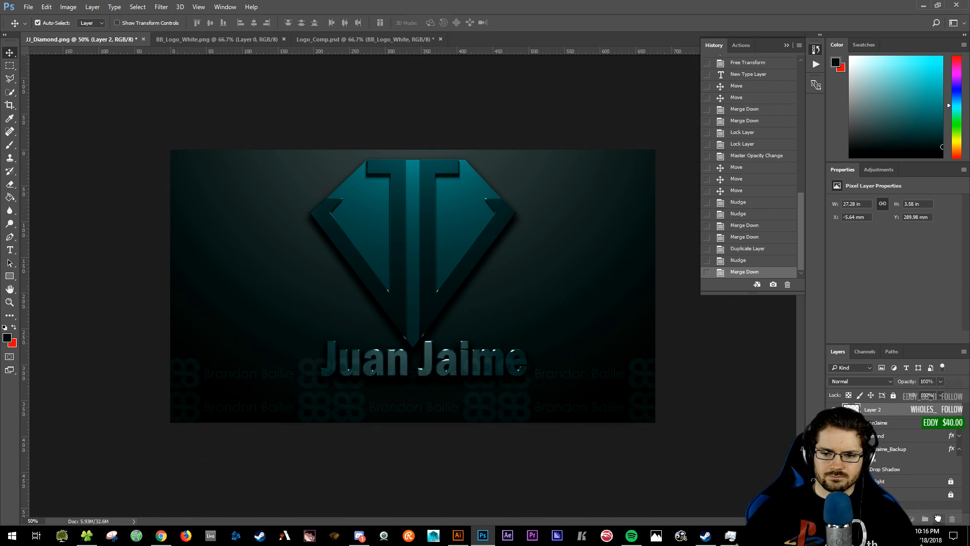
pyautogui.hotkey('ctrl', 'j')
pyautogui.hotkey('shift', 'Up')
pyautogui.hotkey('shift', 'Up')
pyautogui.hotkey('shift', 'Up')
pyautogui.hotkey('shift', 'Up')
pyautogui.hotkey('shift', 'Up')
pyautogui.hotkey('shift', 'Up')
pyautogui.hotkey('shift', 'Up')
pyautogui.hotkey('shift', 'Up')
pyautogui.hotkey('shift', 'Up')
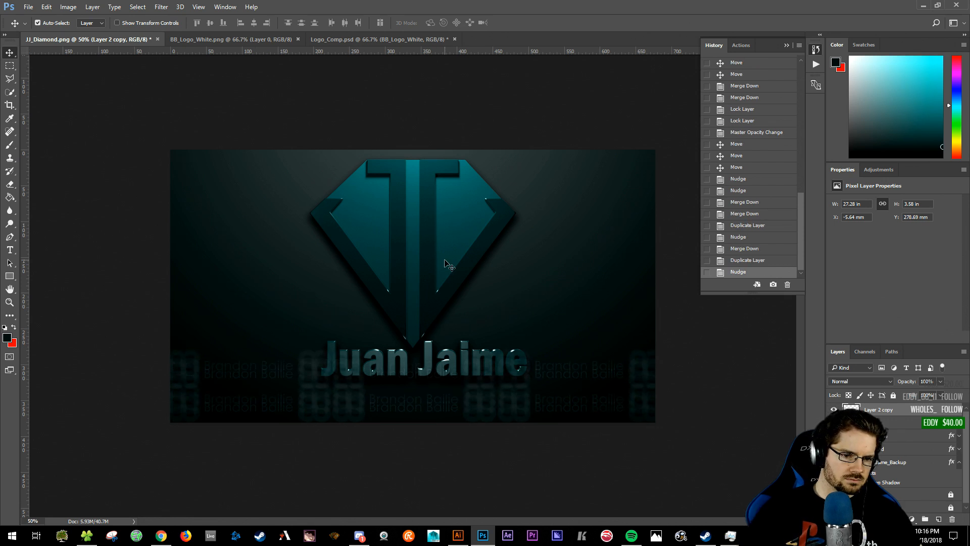
pyautogui.hotkey('shift', 'Up')
pyautogui.hotkey('shift', 'Up')
pyautogui.hotkey('shift', 'Up')
pyautogui.hotkey('shift', 'Up')
pyautogui.hotkey('shift', 'Up')
pyautogui.hotkey('shift', 'Up')
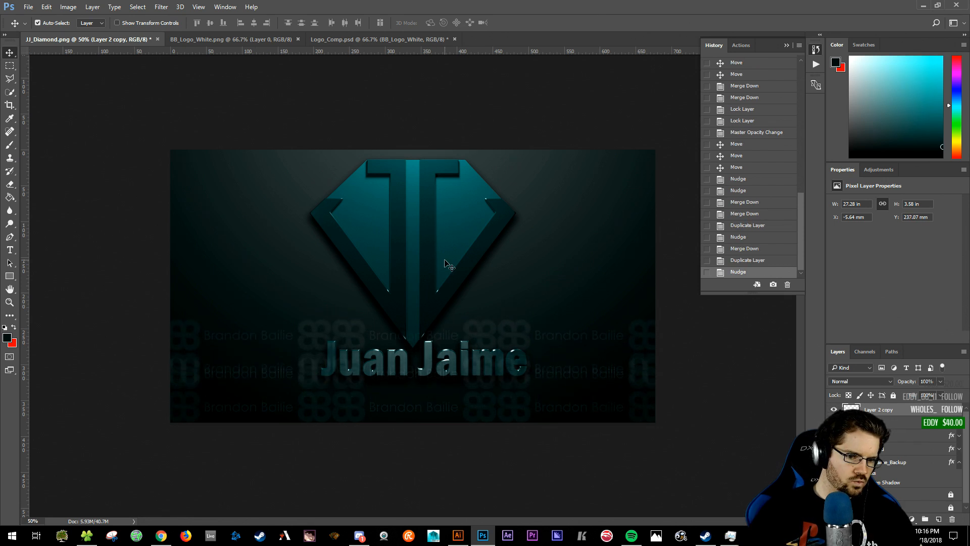
pyautogui.hotkey('shift', 'Up')
pyautogui.hotkey('shift', 'Up')
pyautogui.hotkey('shift', 'Up')
pyautogui.hotkey('shift', 'Up')
pyautogui.hotkey('shift', 'Up')
pyautogui.hotkey('shift', 'Up')
pyautogui.hotkey('shift', 'Up')
pyautogui.hotkey('shift', 'Up')
pyautogui.hotkey('shift', 'Up')
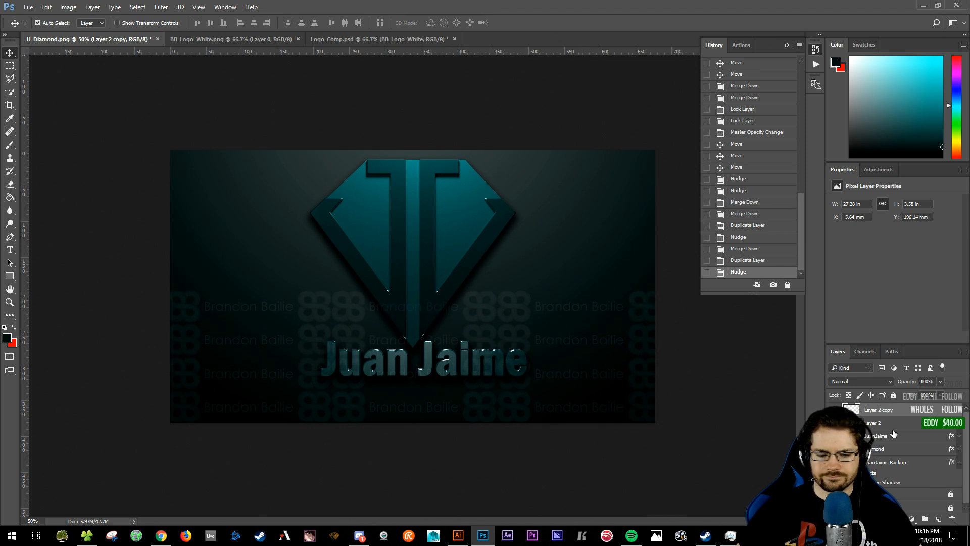
pyautogui.hotkey('ctrl', 'e')
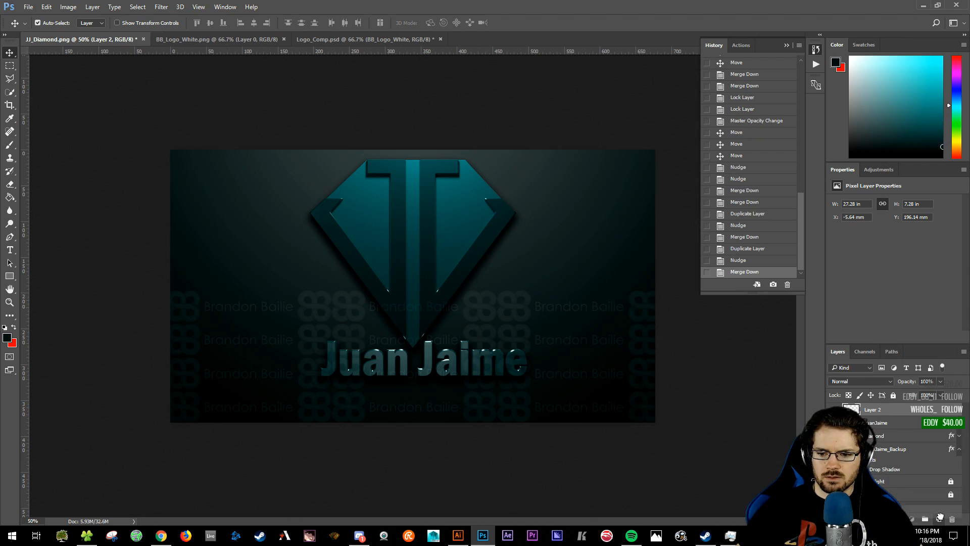
# - Duplicate the doubled watermark block, move it up to the top edge, and merge into Layer 2
pyautogui.moveTo(940, 515); pyautogui.dragTo(940, 516)
pyautogui.press('Up')
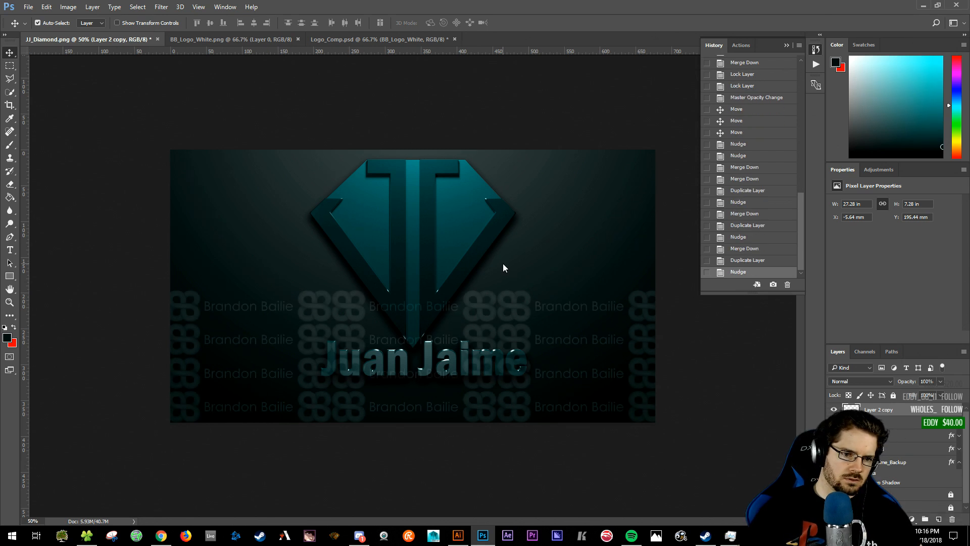
pyautogui.hotkey('shift', 'Up')
pyautogui.hotkey('shift', 'Up')
pyautogui.hotkey('shift', 'Up')
pyautogui.hotkey('shift', 'Up')
pyautogui.hotkey('shift', 'Up')
pyautogui.hotkey('shift', 'Up')
pyautogui.hotkey('shift', 'Up')
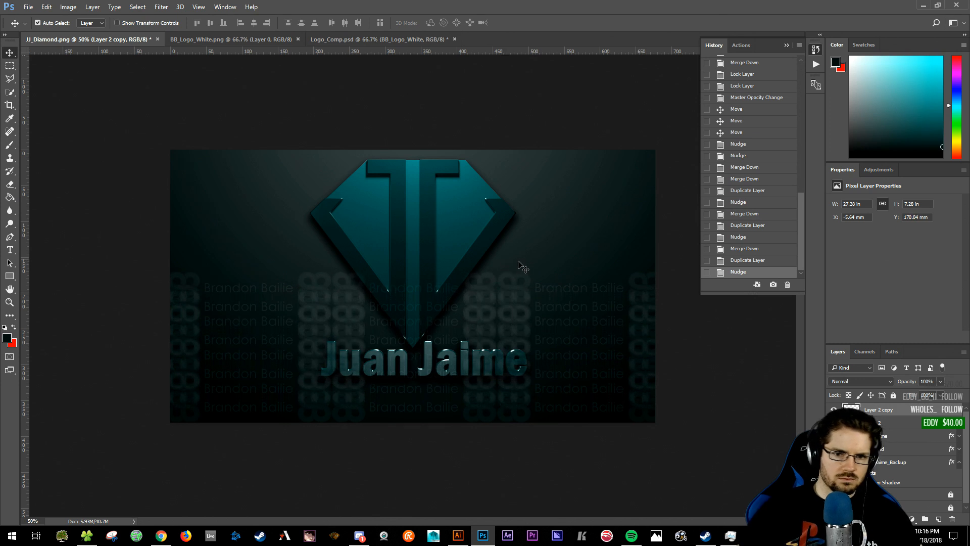
pyautogui.moveTo(517, 304); pyautogui.dragTo(526, 266)
pyautogui.click(907, 383)
pyautogui.moveTo(527, 280); pyautogui.dragTo(613, 275)
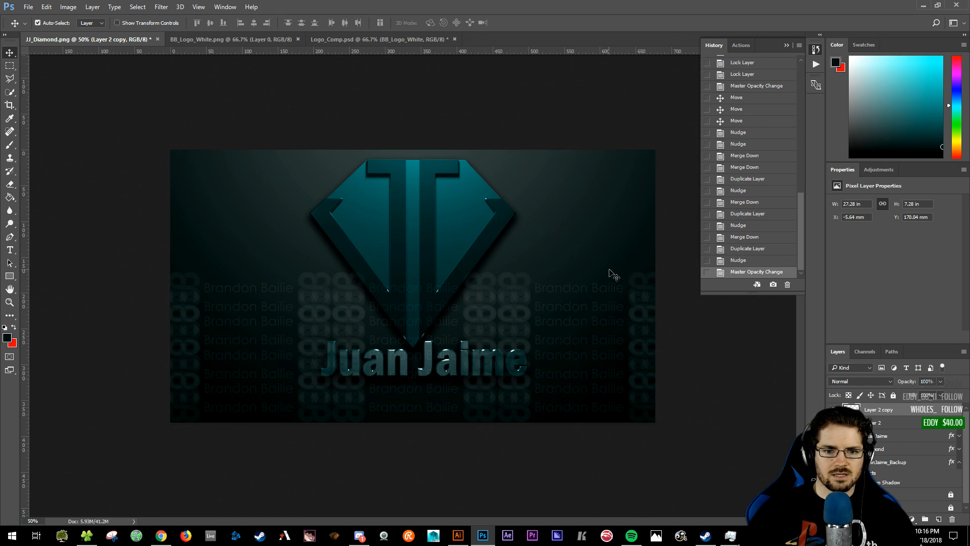
pyautogui.click(871, 396)
pyautogui.click(871, 395)
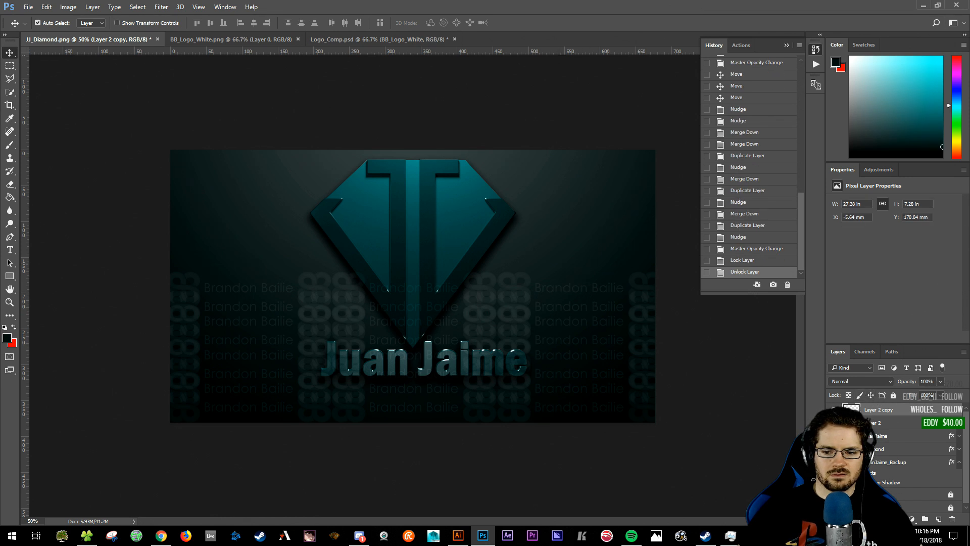
pyautogui.hotkey('shift', 'Up')
pyautogui.hotkey('shift', 'Up')
pyautogui.hotkey('shift', 'Up')
pyautogui.hotkey('shift', 'Up')
pyautogui.hotkey('shift', 'Up')
pyautogui.hotkey('shift', 'Up')
pyautogui.hotkey('shift', 'Up')
pyautogui.hotkey('shift', 'Up')
pyautogui.hotkey('shift', 'Up')
pyautogui.hotkey('shift', 'Up')
pyautogui.hotkey('shift', 'Up')
pyautogui.hotkey('shift', 'Up')
pyautogui.hotkey('shift', 'Up')
pyautogui.hotkey('shift', 'Up')
pyautogui.hotkey('shift', 'Up')
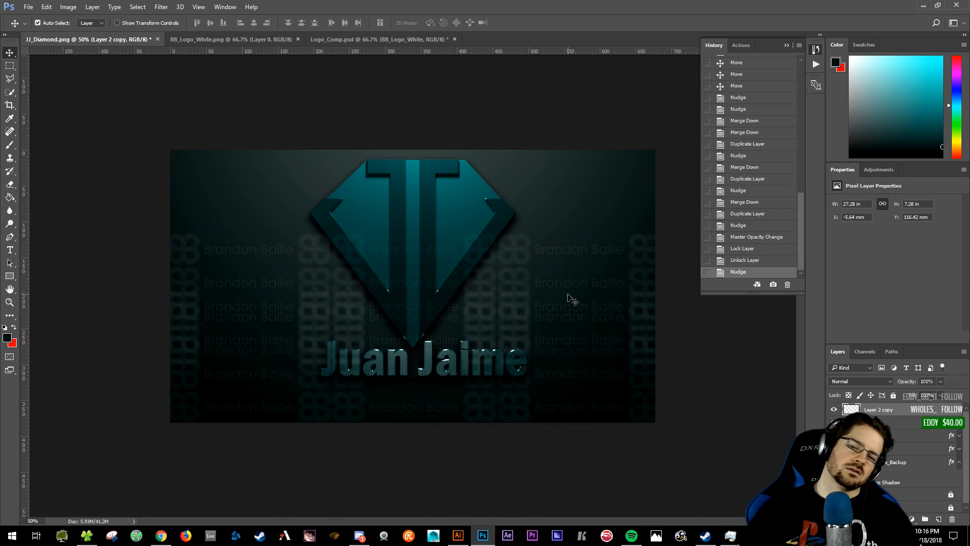
pyautogui.hotkey('shift', 'Up')
pyautogui.hotkey('shift', 'Up')
pyautogui.hotkey('shift', 'Up')
pyautogui.hotkey('shift', 'Up')
pyautogui.hotkey('shift', 'Up')
pyautogui.hotkey('shift', 'Up')
pyautogui.hotkey('shift', 'Up')
pyautogui.hotkey('shift', 'Up')
pyautogui.hotkey('shift', 'Up')
pyautogui.hotkey('shift', 'Up')
pyautogui.hotkey('shift', 'Up')
pyautogui.hotkey('shift', 'Up')
pyautogui.hotkey('shift', 'Up')
pyautogui.hotkey('shift', 'Up')
pyautogui.hotkey('shift', 'Up')
pyautogui.hotkey('shift', 'Up')
pyautogui.hotkey('shift', 'Up')
pyautogui.hotkey('shift', 'Up')
pyautogui.hotkey('shift', 'Up')
pyautogui.hotkey('shift', 'Up')
pyautogui.hotkey('shift', 'Up')
pyautogui.hotkey('shift', 'Up')
pyautogui.hotkey('shift', 'Up')
pyautogui.hotkey('shift', 'Up')
pyautogui.hotkey('shift', 'Up')
pyautogui.hotkey('shift', 'Up')
pyautogui.hotkey('shift', 'Up')
pyautogui.hotkey('shift', 'Up')
pyautogui.hotkey('shift', 'Up')
pyautogui.hotkey('shift', 'Up')
pyautogui.press('Up')
pyautogui.press('Up')
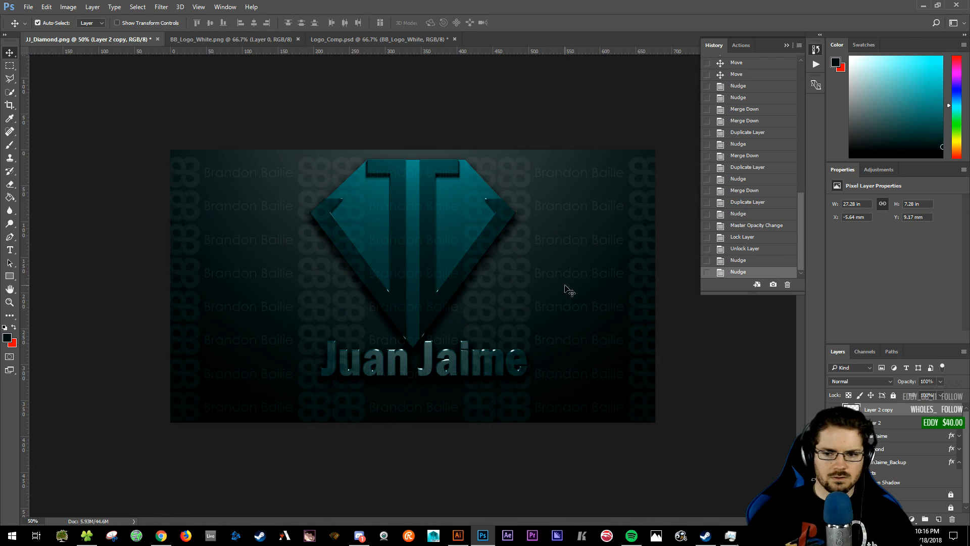
pyautogui.hotkey('ctrl', 'e')
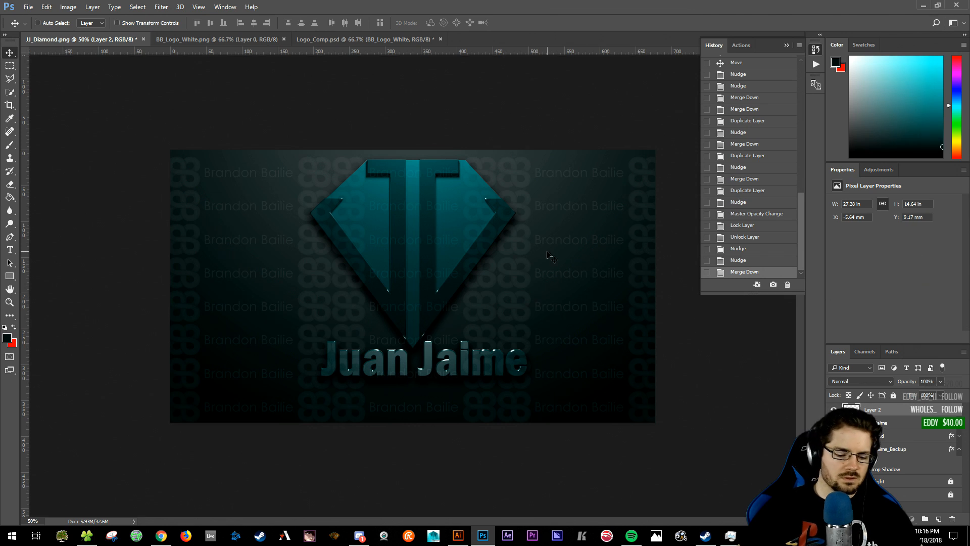
pyautogui.hotkey('ctrl', 't')
# - Try a diagonal rotation, cancel it, then fade the watermark layer's opacity to 22%
pyautogui.keyDown('shift'); pyautogui.moveTo(672, 145); pyautogui.dragTo(490, 60); pyautogui.keyUp('shift')
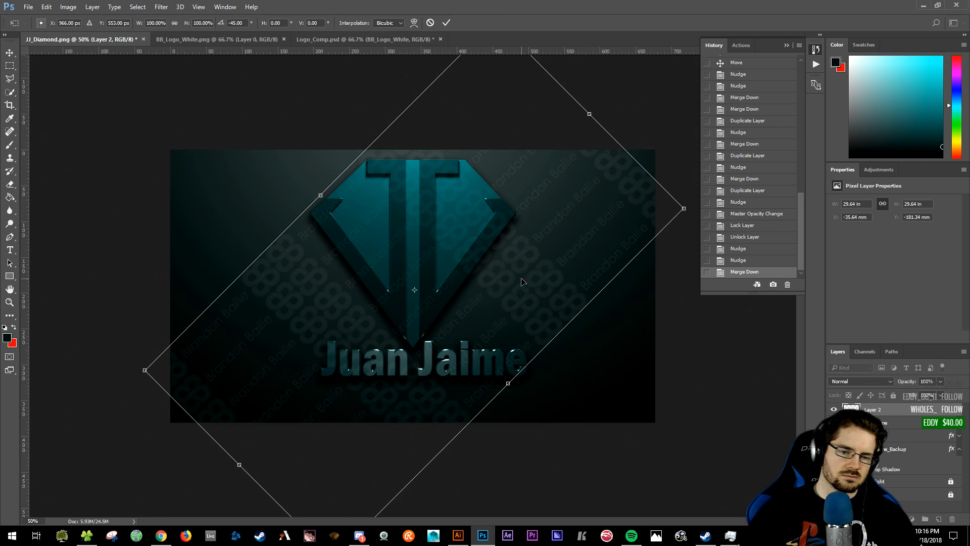
pyautogui.press('Escape')
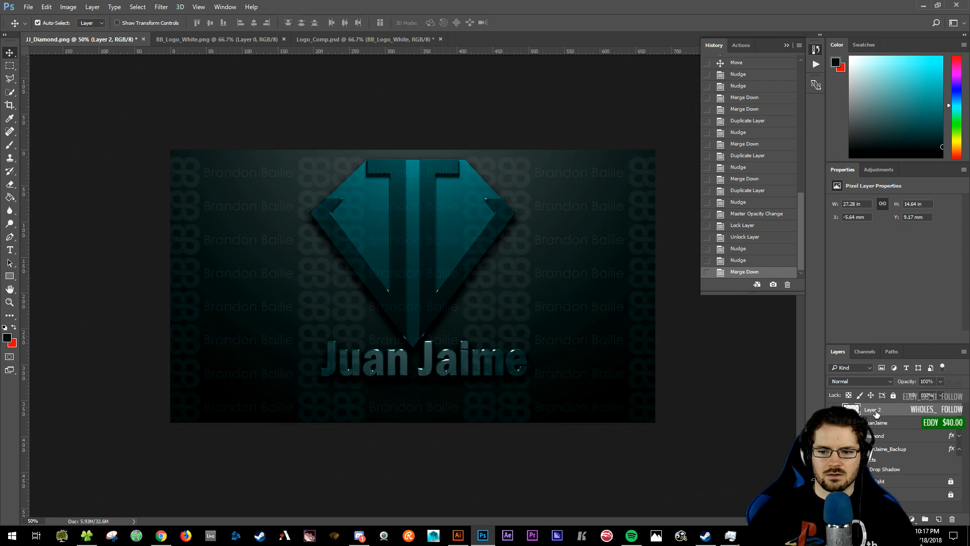
pyautogui.moveTo(907, 381); pyautogui.dragTo(887, 387)
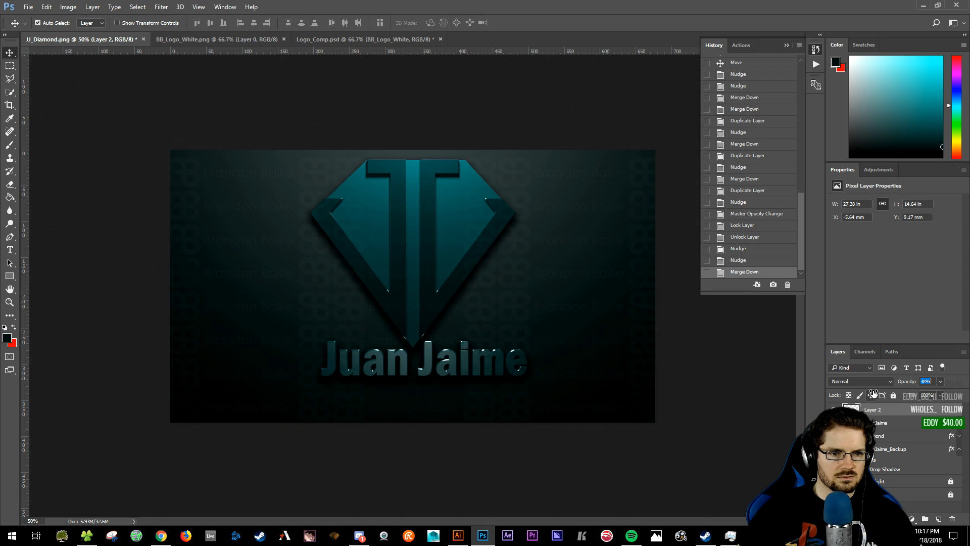
pyautogui.press('Return')
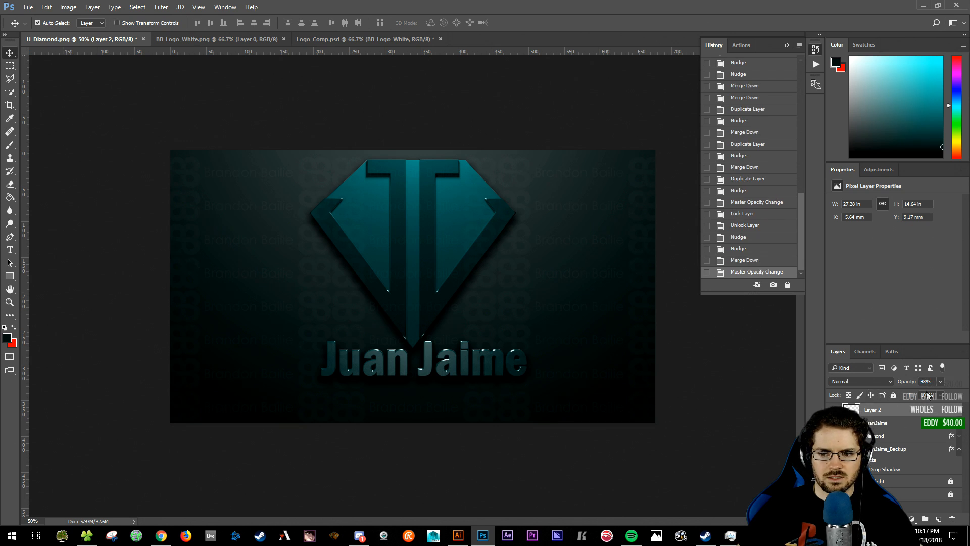
pyautogui.moveTo(909, 385); pyautogui.dragTo(900, 384)
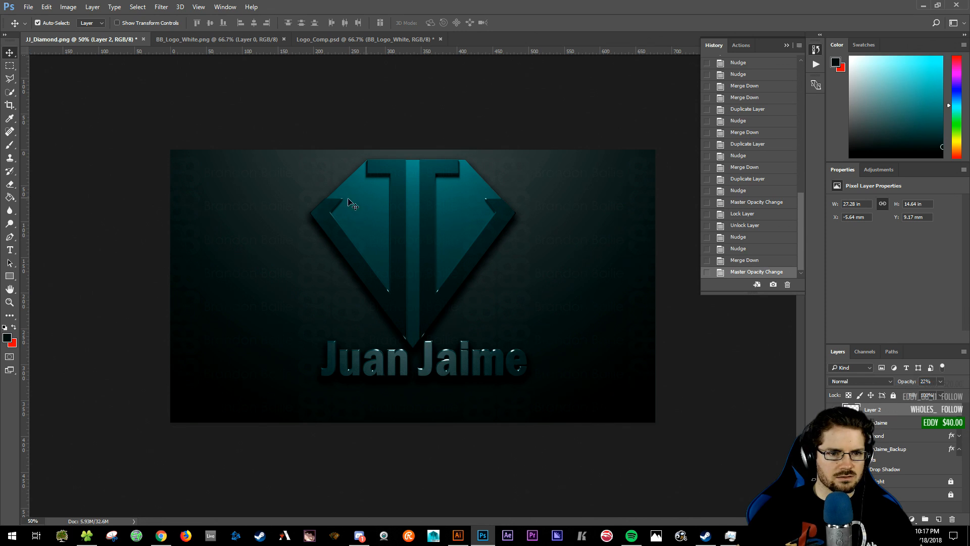
pyautogui.hotkey('ctrl', 's')
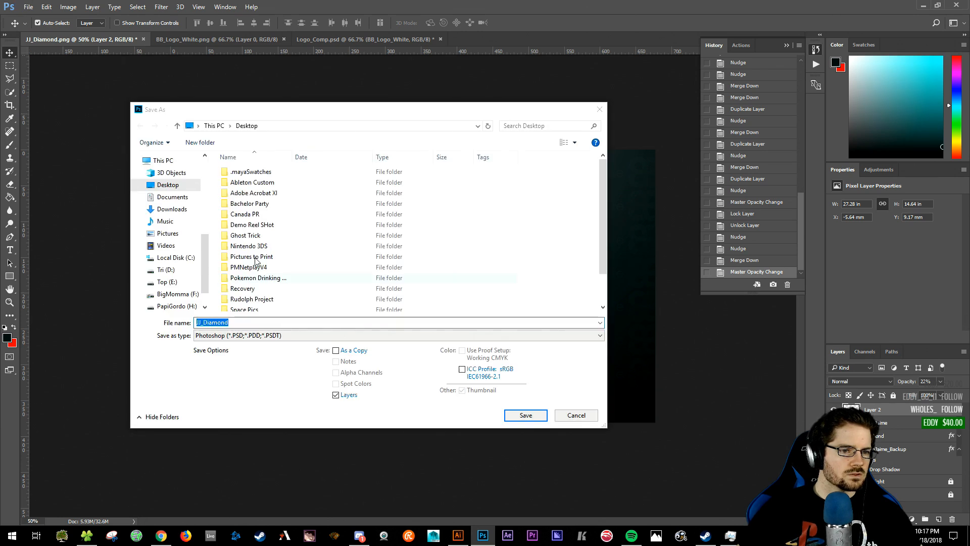
pyautogui.click(174, 196)
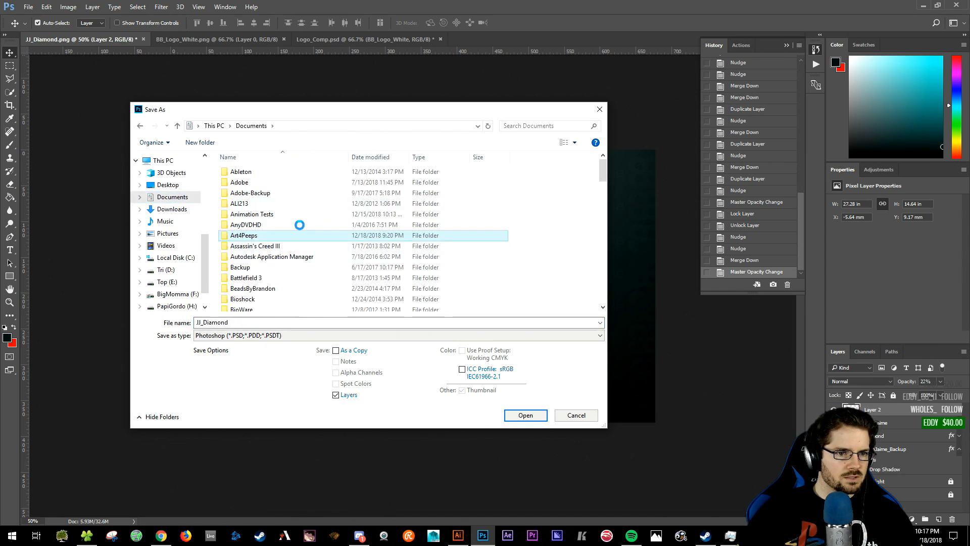
pyautogui.doubleClick(265, 238)
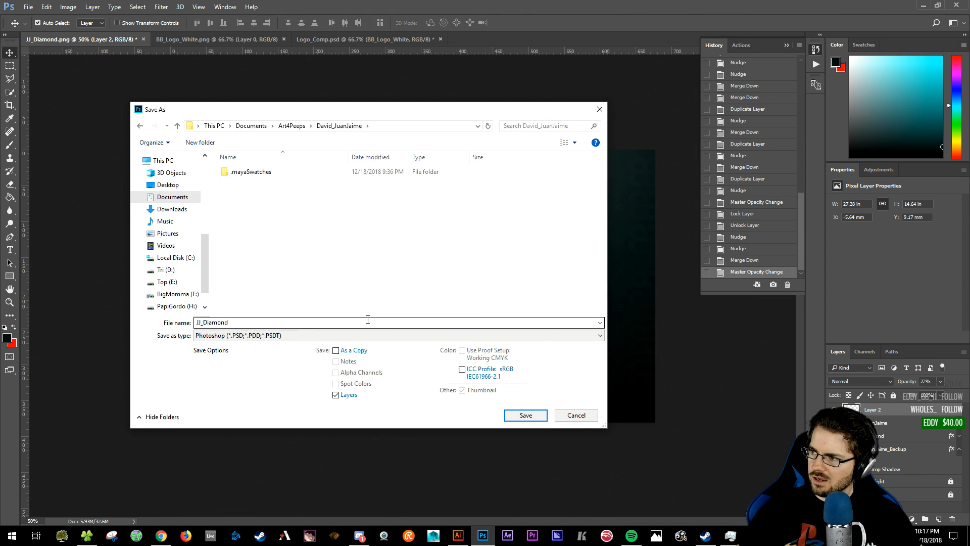
pyautogui.click(310, 327)
pyautogui.click(310, 326)
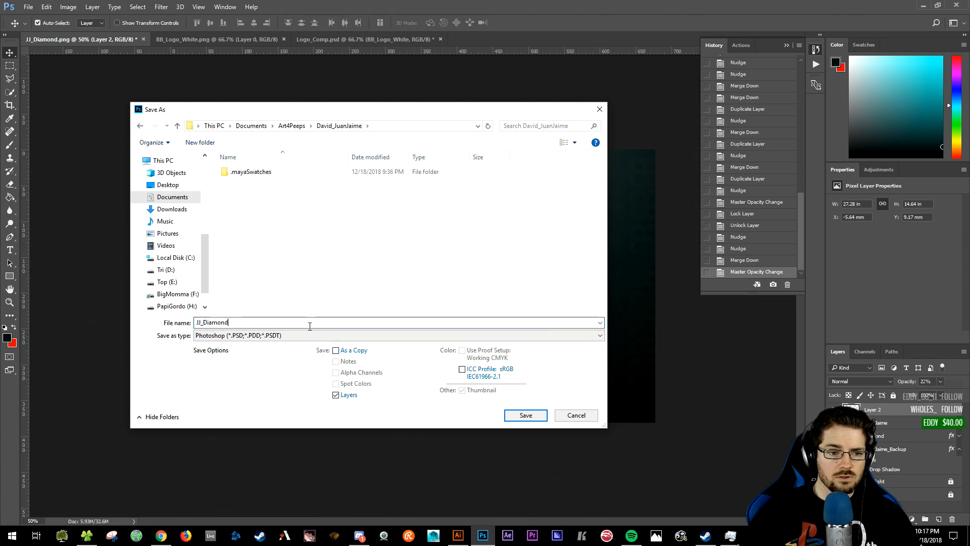
pyautogui.moveTo(313, 110); pyautogui.dragTo(844, 374)
pyautogui.moveTo(770, 371); pyautogui.dragTo(385, 128)
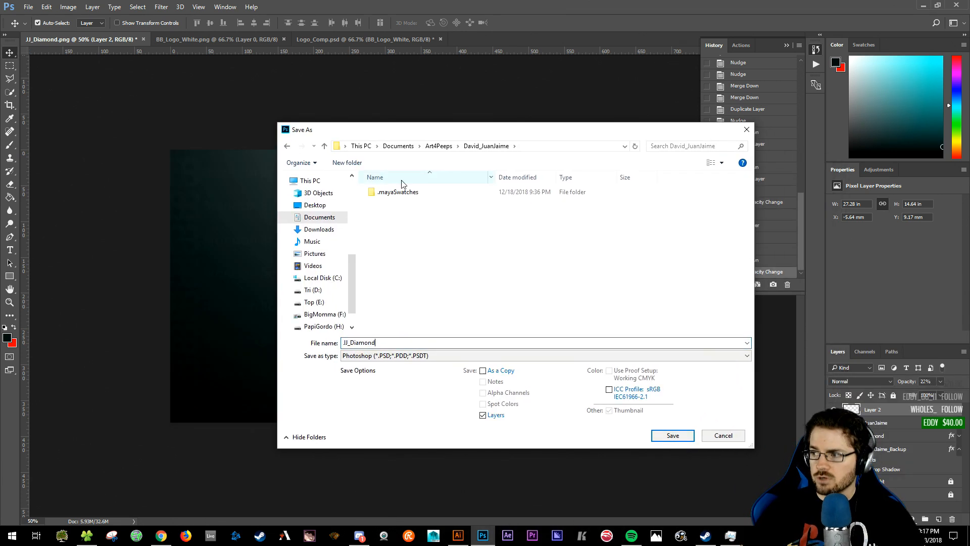
pyautogui.moveTo(418, 130); pyautogui.dragTo(969, 123)
pyautogui.press('Escape')
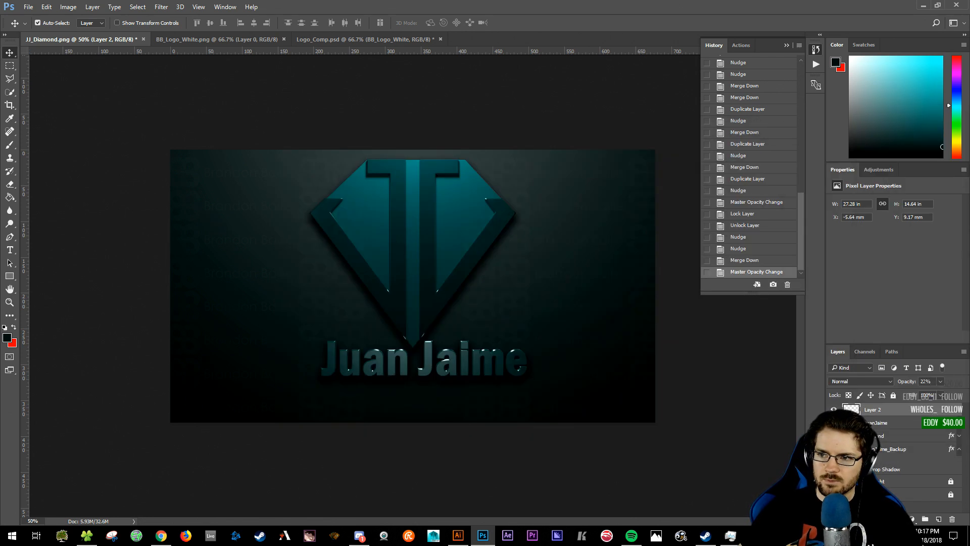
# - Reopen Save As and save JJ_Diamond in Photoshop format, confirming the format options
pyautogui.hotkey('shift', 'ctrl', 's')
pyautogui.moveTo(329, 123); pyautogui.dragTo(381, 85)
pyautogui.click(331, 297)
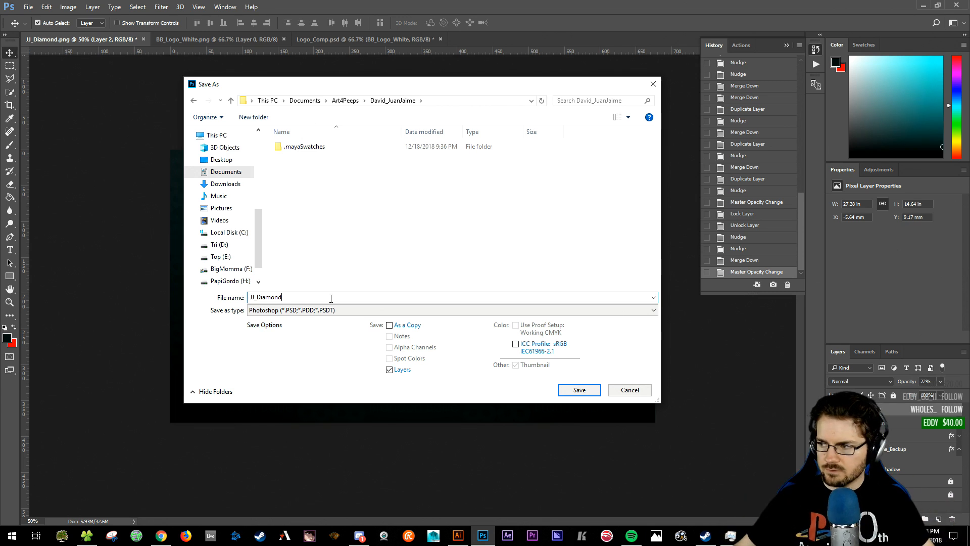
pyautogui.moveTo(356, 88); pyautogui.dragTo(607, 144)
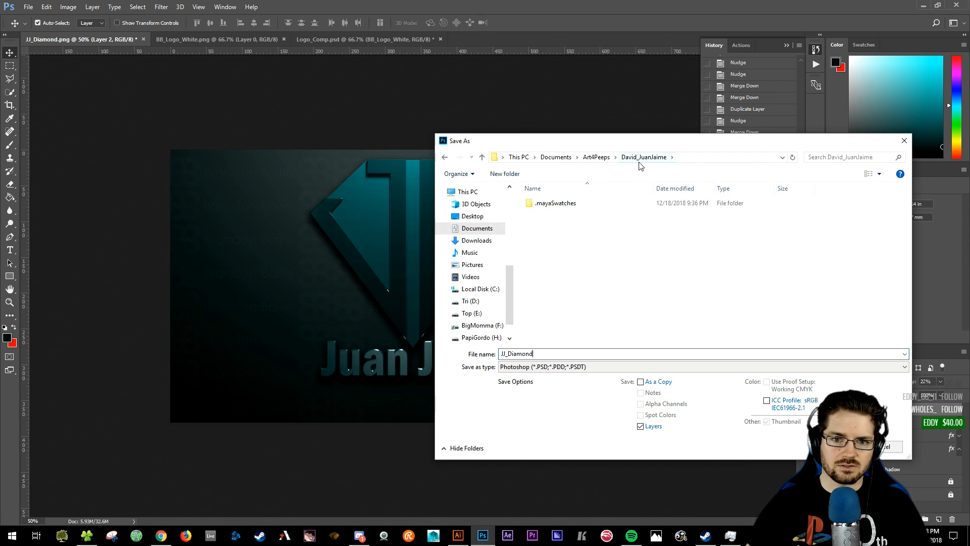
pyautogui.moveTo(687, 143); pyautogui.dragTo(595, 125)
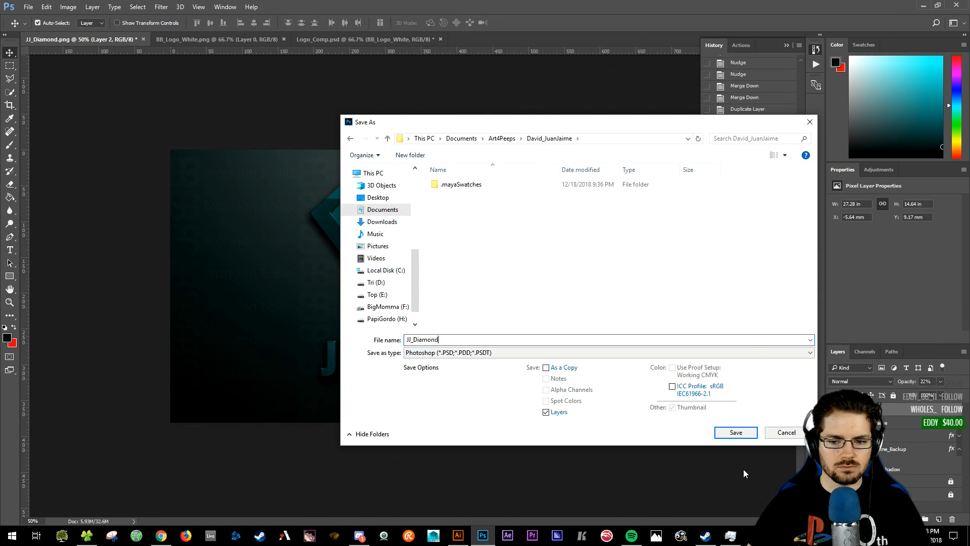
pyautogui.click(735, 437)
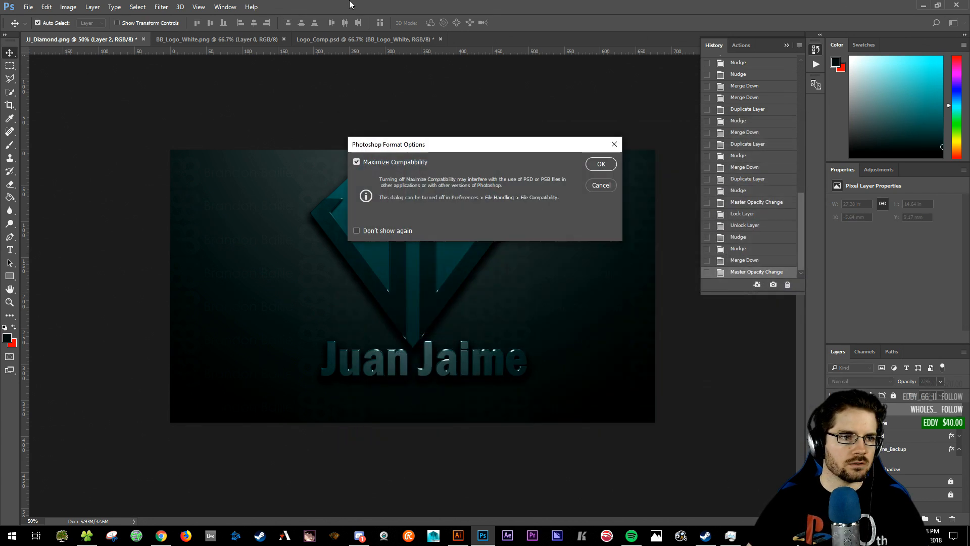
pyautogui.click(601, 164)
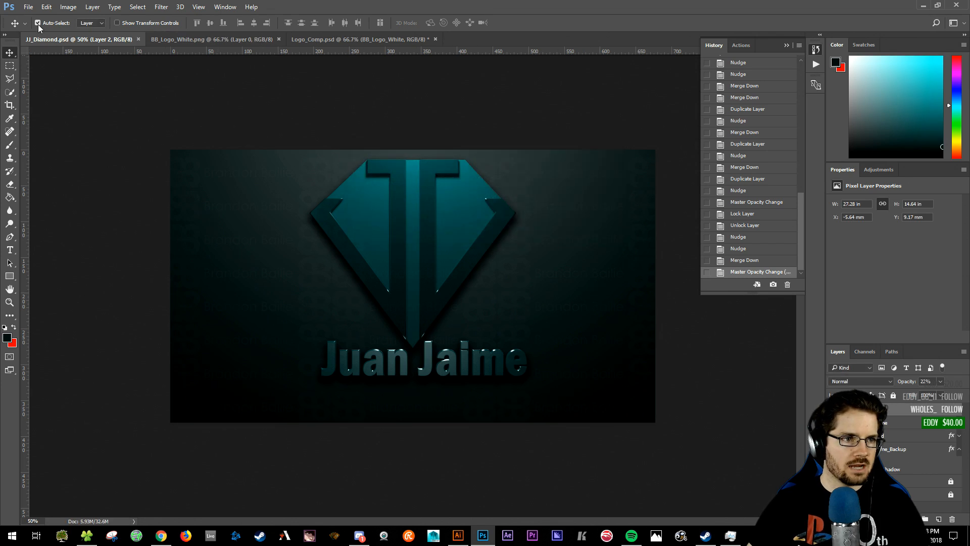
# - Save a JPEG copy named JJ_Diamond_watermark, accepting the default JPEG options
pyautogui.click(33, 7)
pyautogui.click(27, 118)
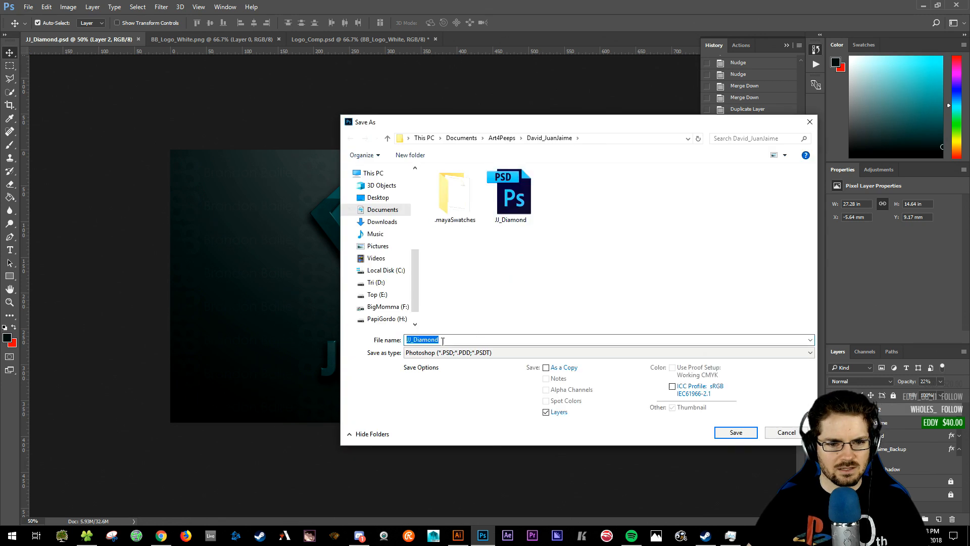
pyautogui.click(446, 353)
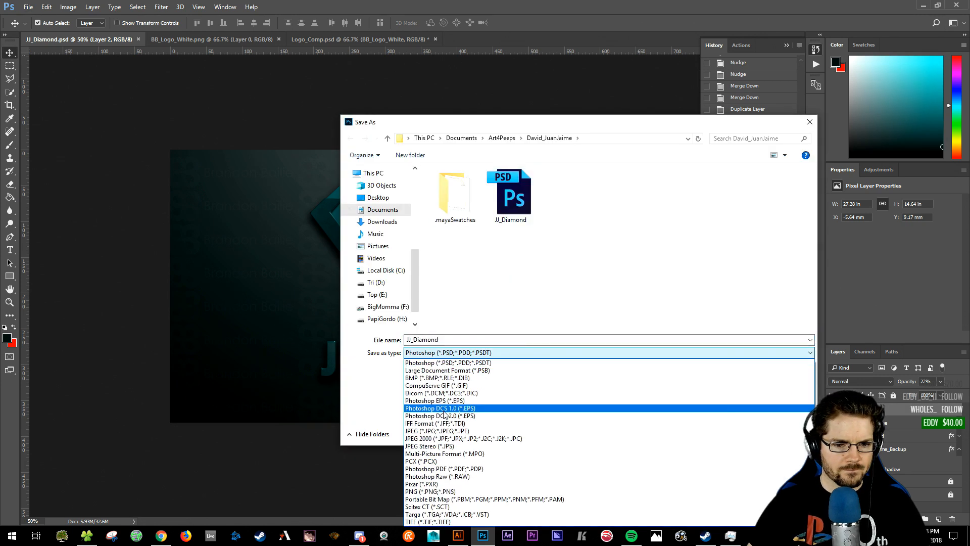
pyautogui.click(437, 431)
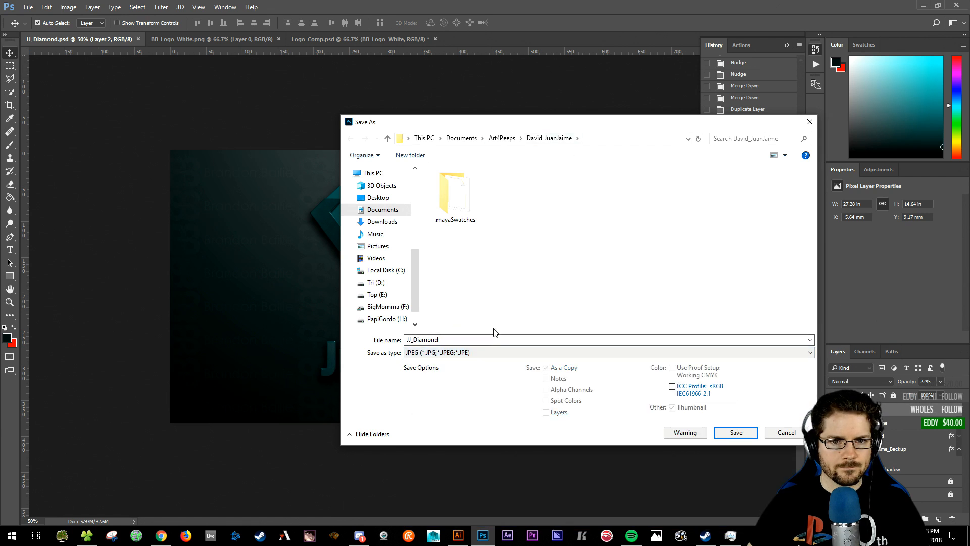
pyautogui.doubleClick(453, 340)
pyautogui.click(454, 339)
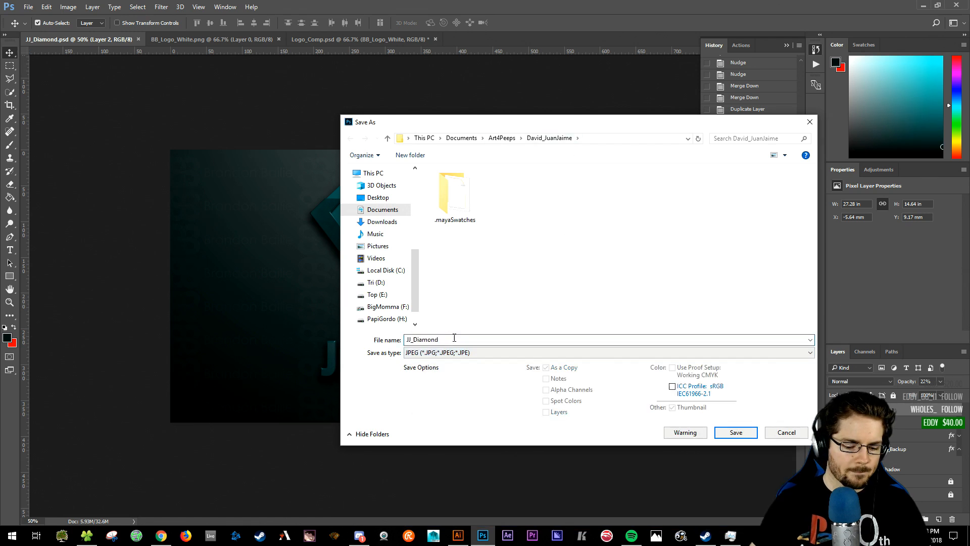
pyautogui.write('_watermark')
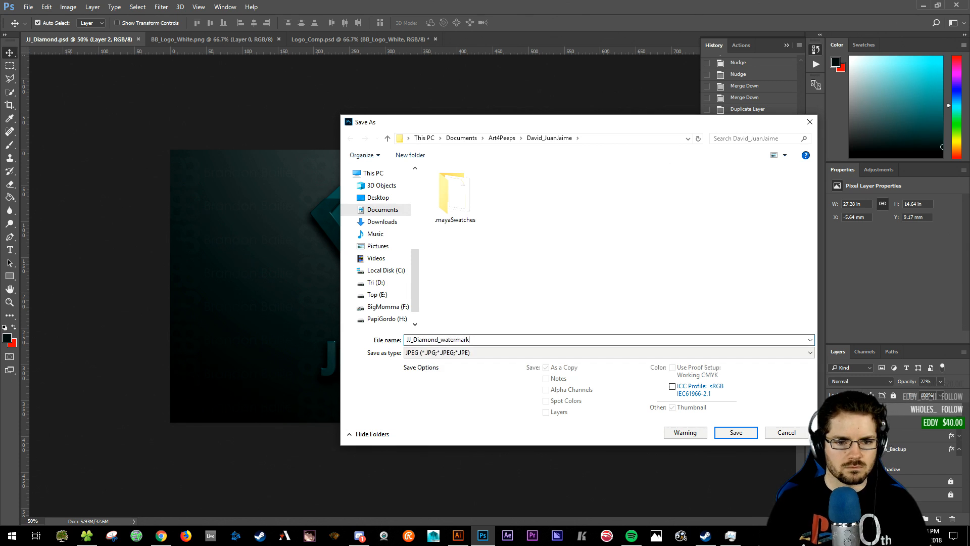
pyautogui.press('Return')
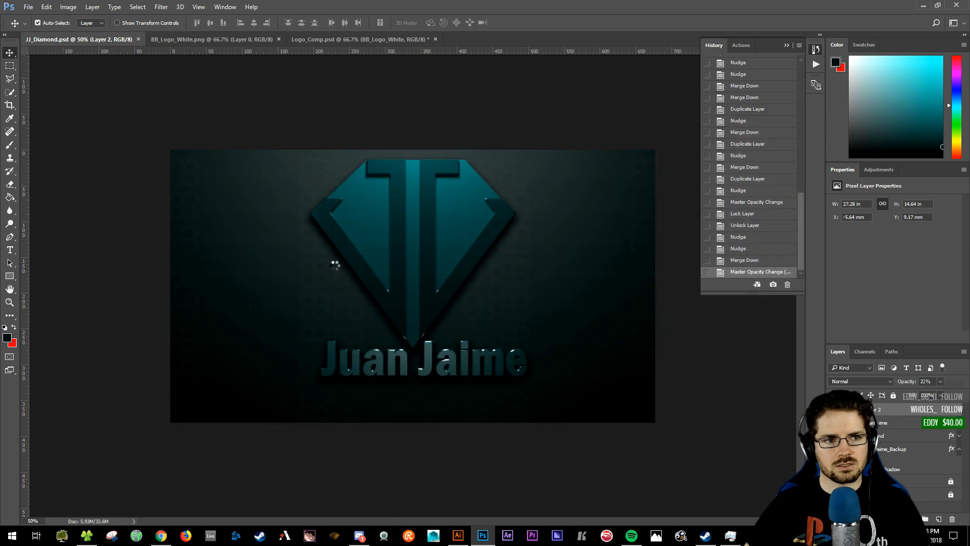
pyautogui.click(548, 146)
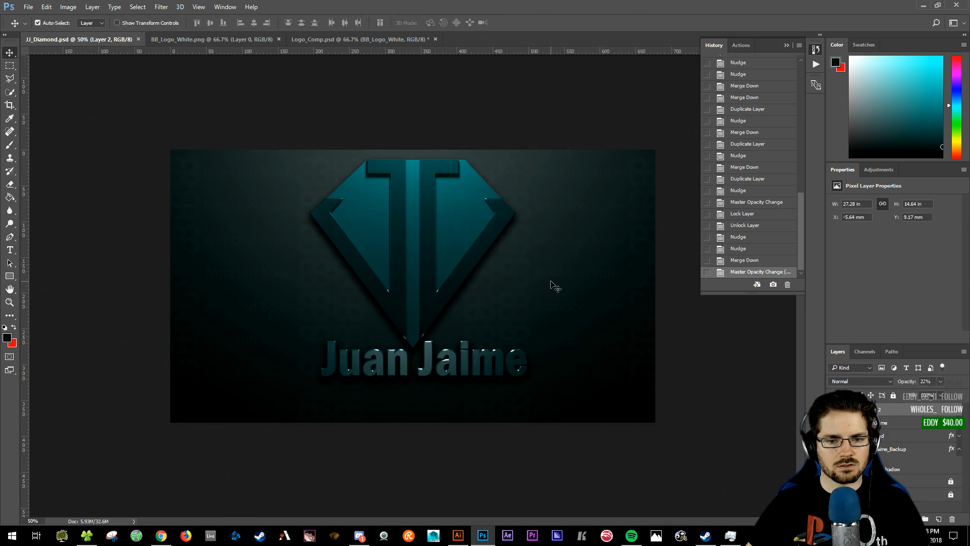
# - Minimize Photoshop, restore it, then minimize it again to reveal the JJ_Diamond desktop icon
pyautogui.click(924, 7)
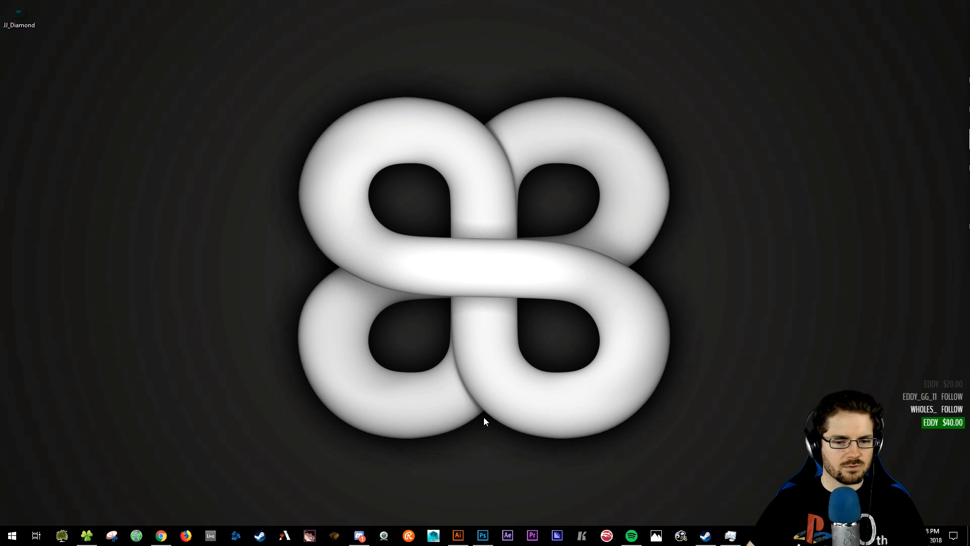
pyautogui.click(484, 536)
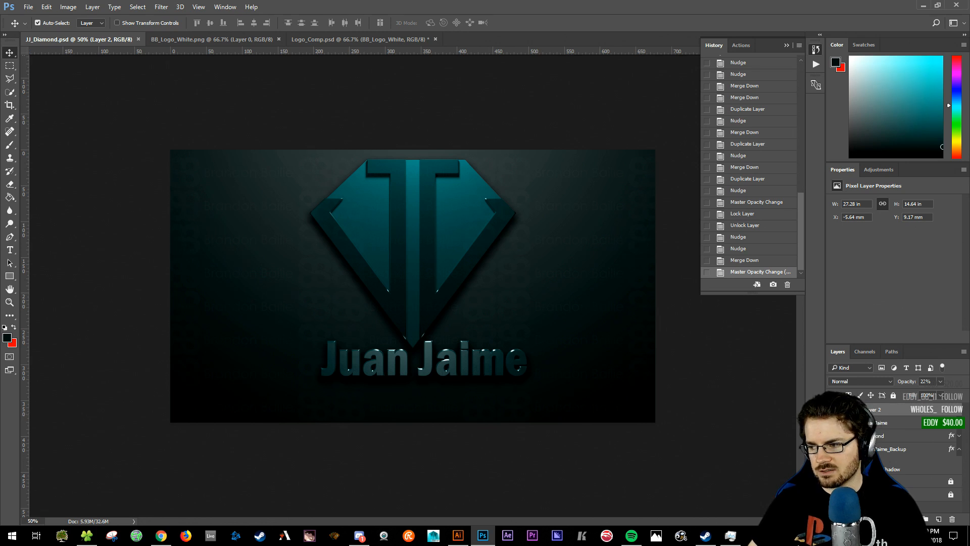
pyautogui.hotkey('alt', 'Tab')
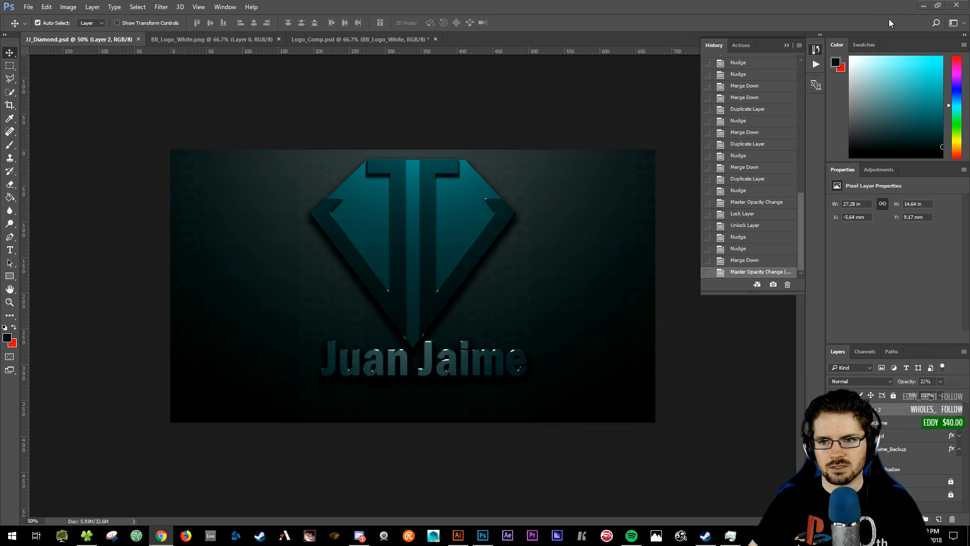
pyautogui.click(925, 6)
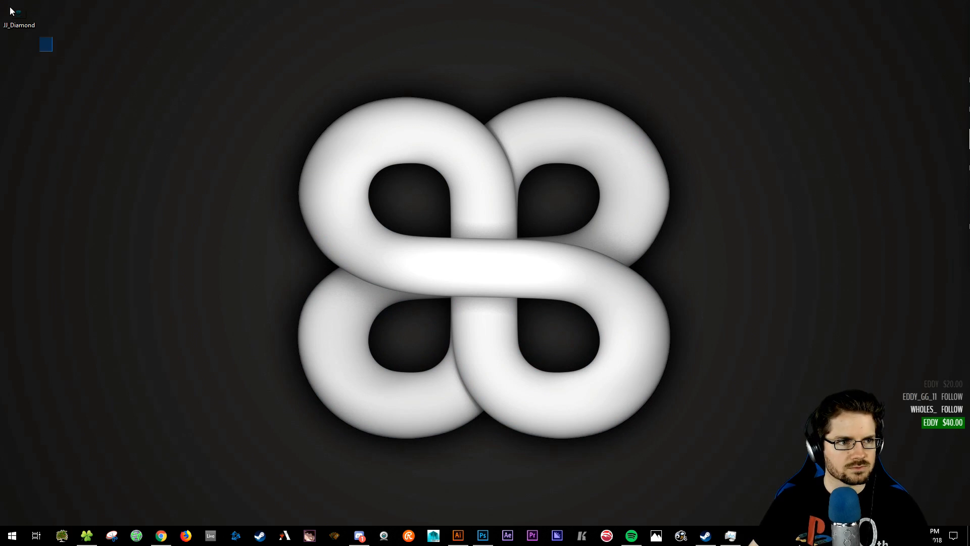
pyautogui.click(90, 536)
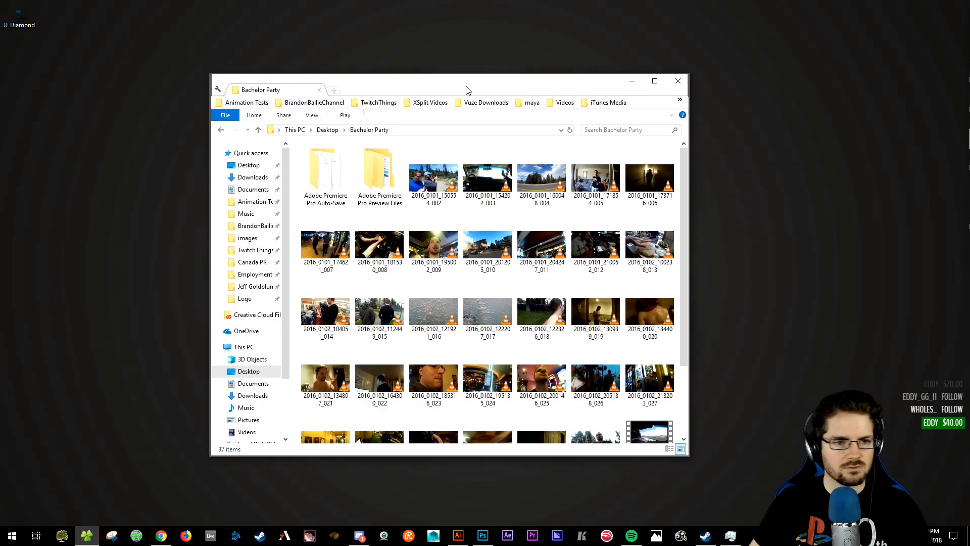
pyautogui.click(243, 190)
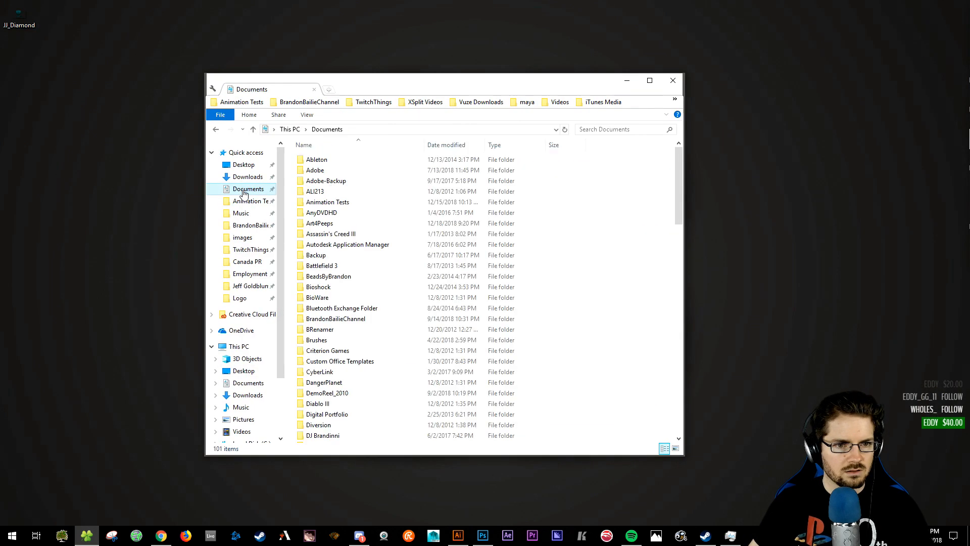
pyautogui.doubleClick(344, 228)
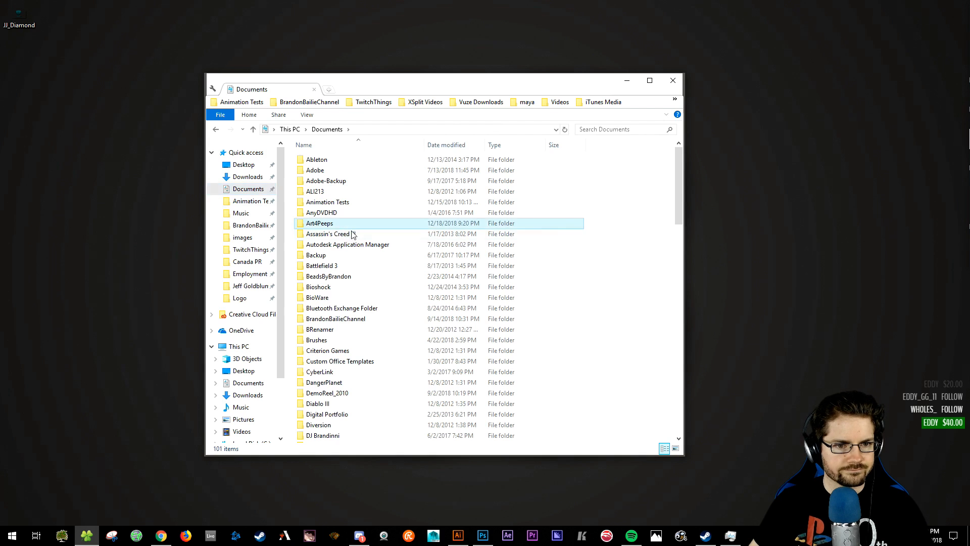
pyautogui.doubleClick(345, 225)
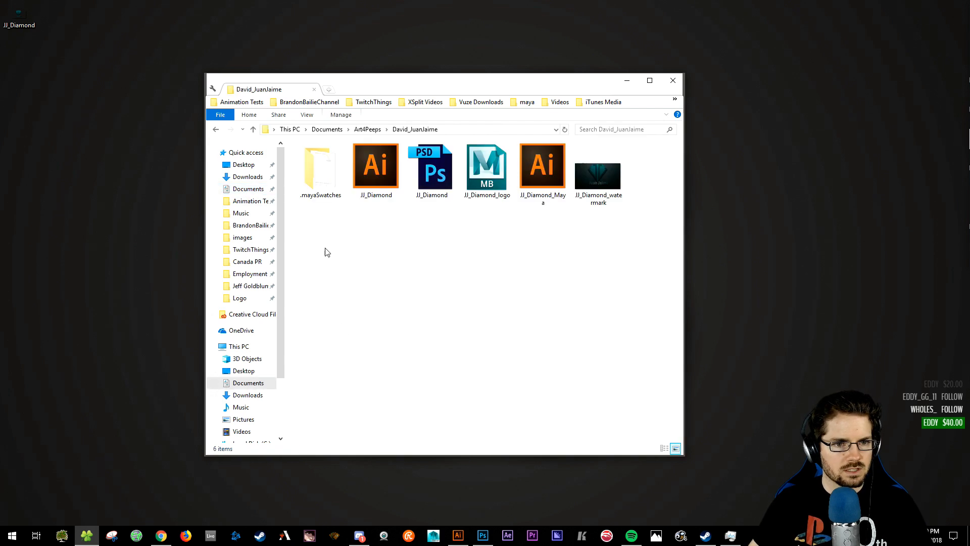